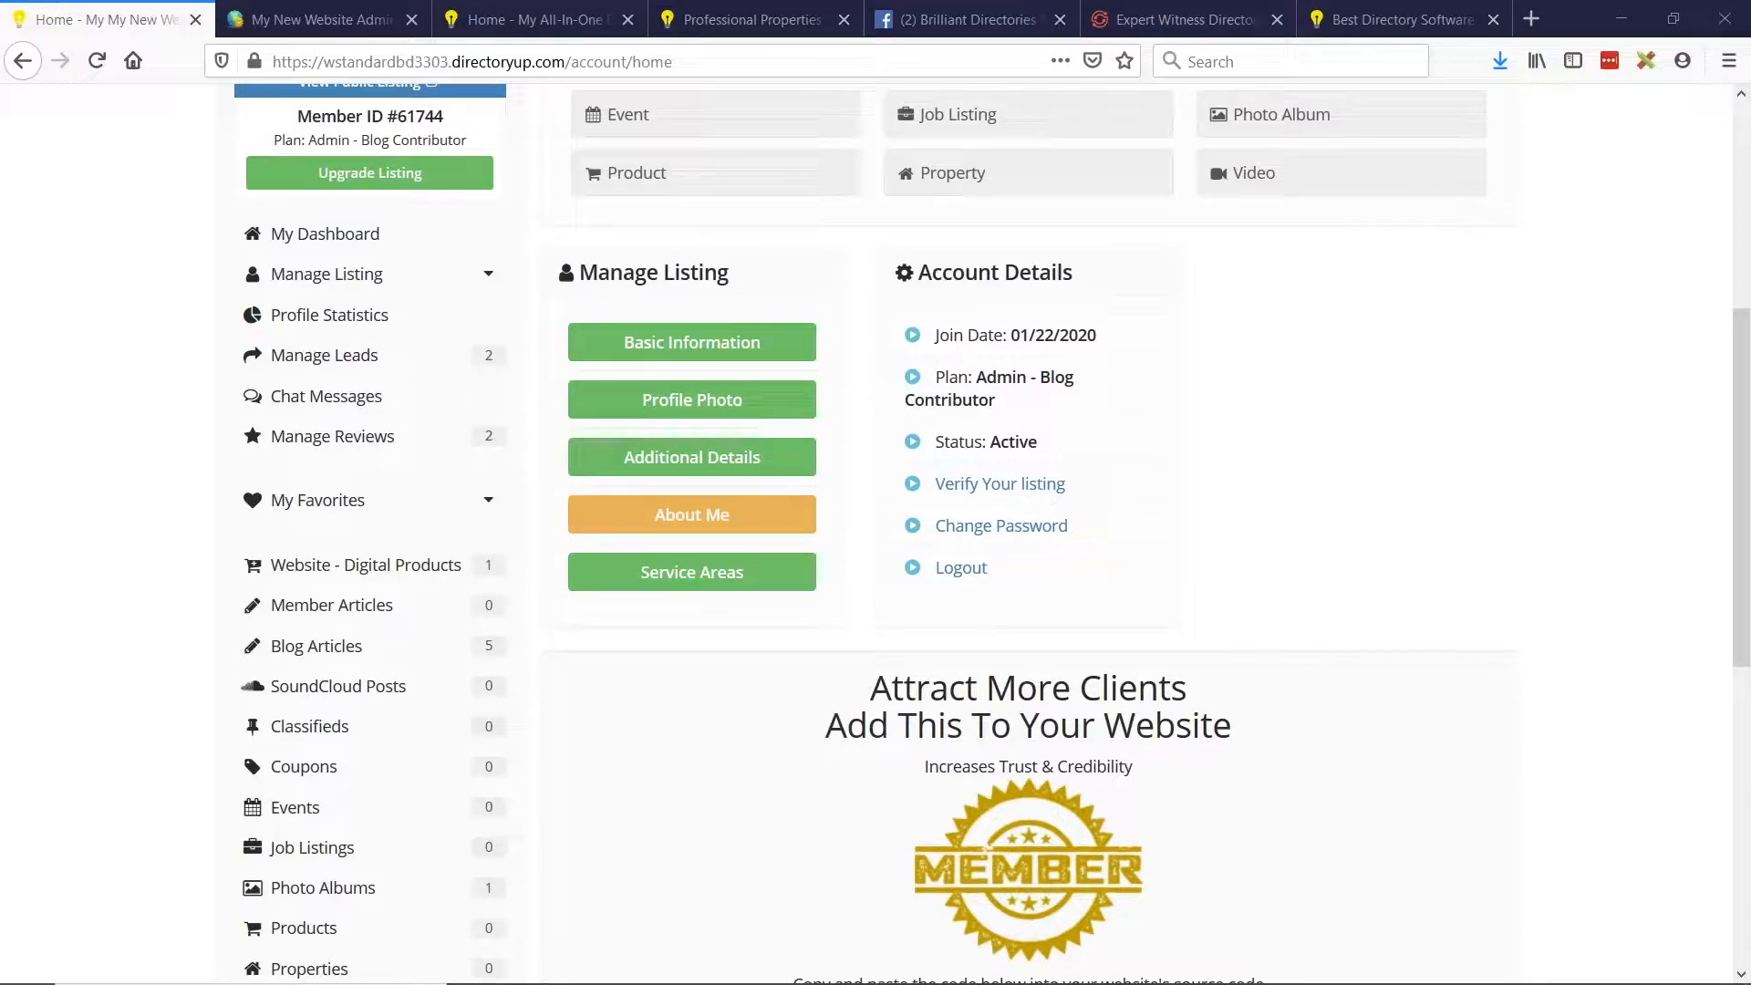
Look through the member dashboard's sidebar, from the account links down to the post type entries.
{"action": "scroll", "coordinate": [117, 375], "scroll_direction": "up", "scroll_amount": 1}
{"action": "scroll", "coordinate": [114, 383], "scroll_direction": "up", "scroll_amount": 2}
{"action": "scroll", "coordinate": [109, 401], "scroll_direction": "down", "scroll_amount": 2}
{"action": "scroll", "coordinate": [82, 456], "scroll_direction": "up", "scroll_amount": 2}
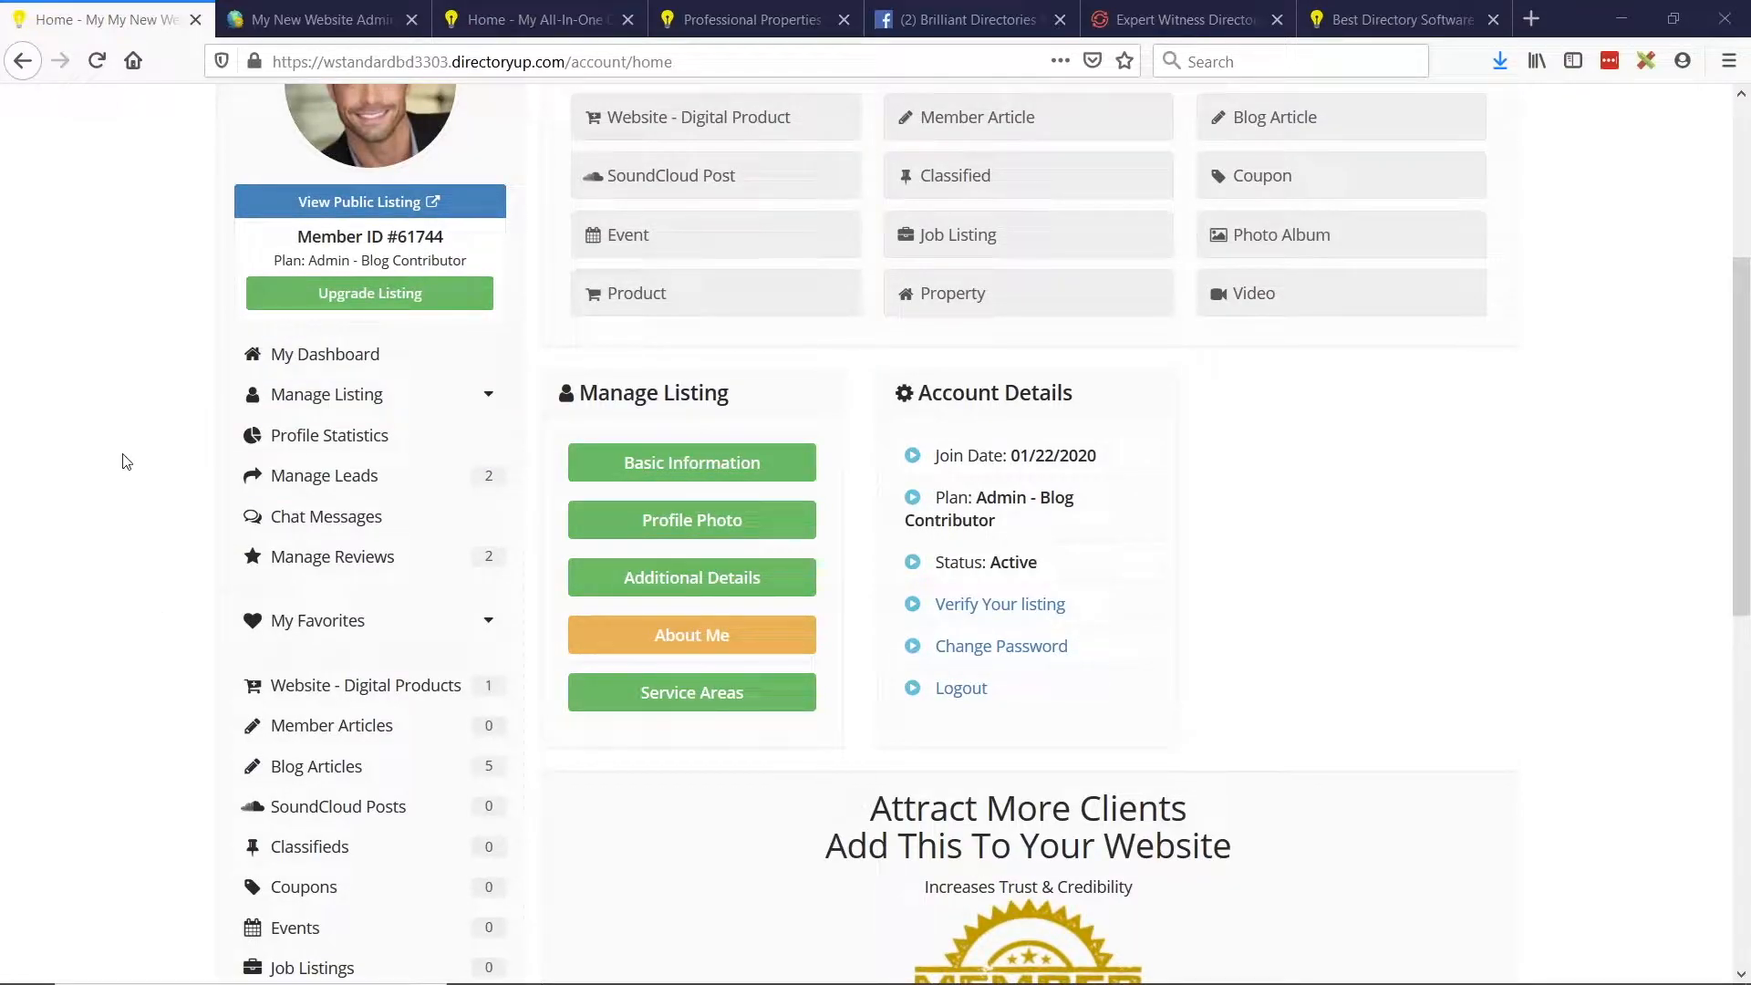
{"action": "scroll", "coordinate": [117, 638], "scroll_direction": "down", "scroll_amount": 2}
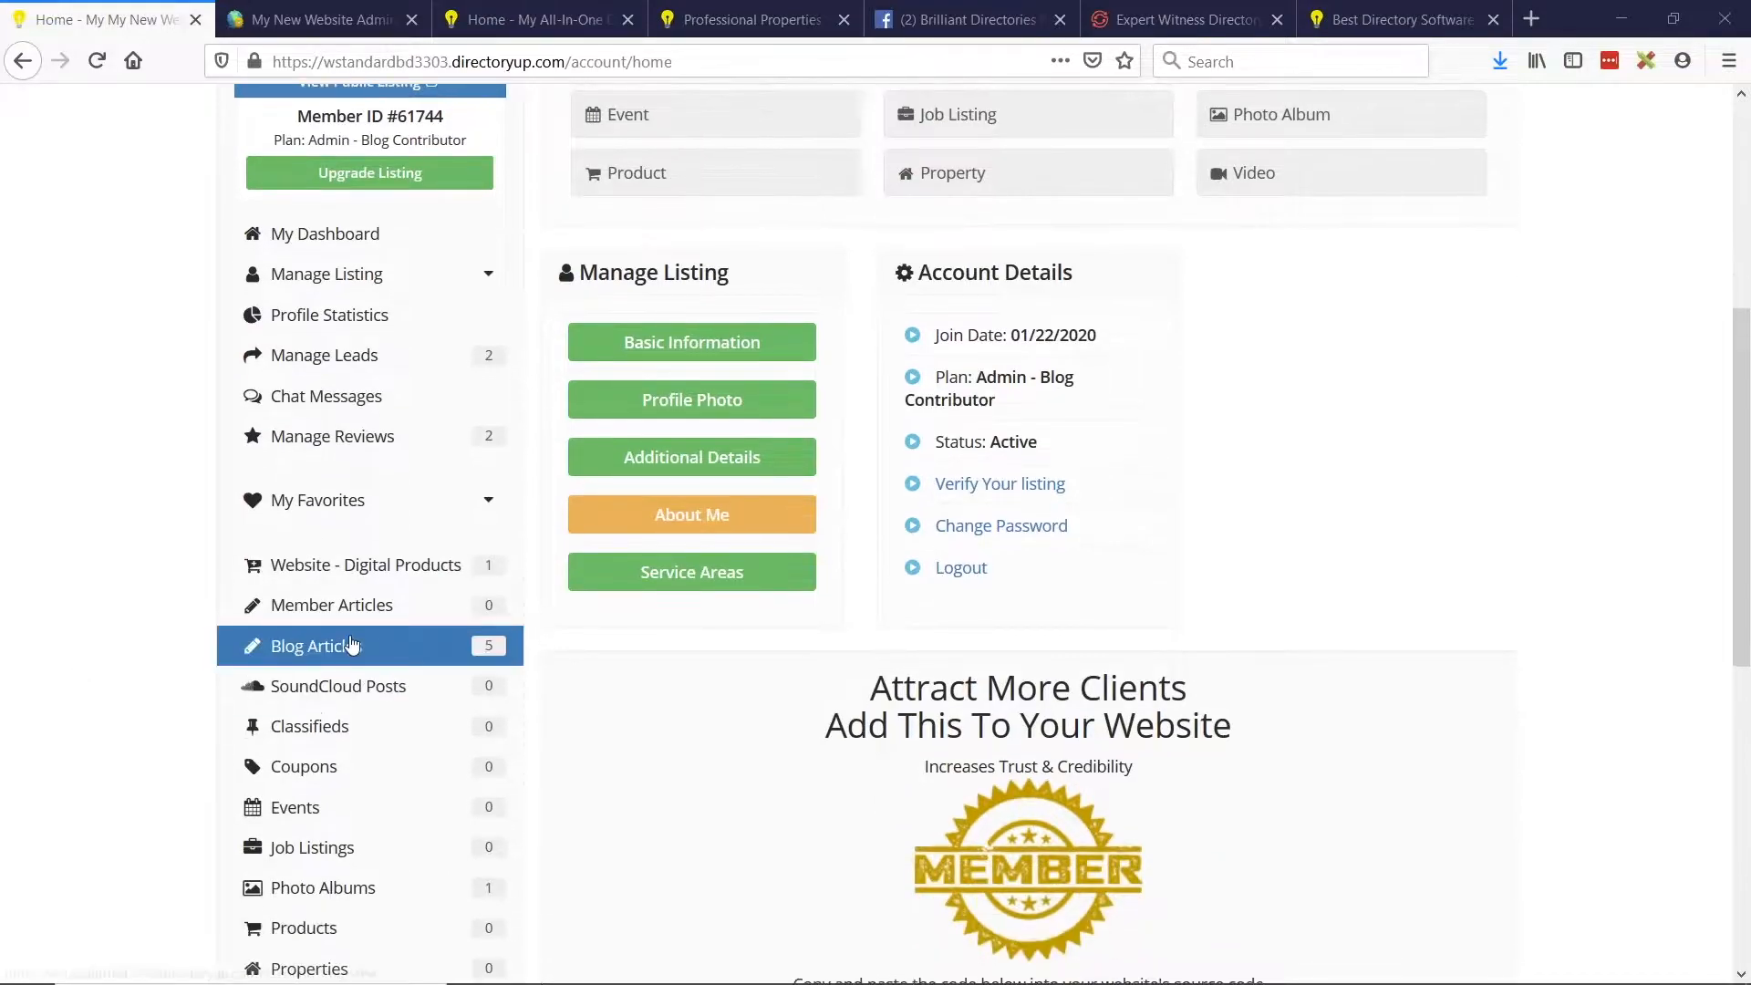
{"action": "scroll", "coordinate": [397, 629], "scroll_direction": "down", "scroll_amount": 1}
{"action": "scroll", "coordinate": [398, 630], "scroll_direction": "down", "scroll_amount": 1}
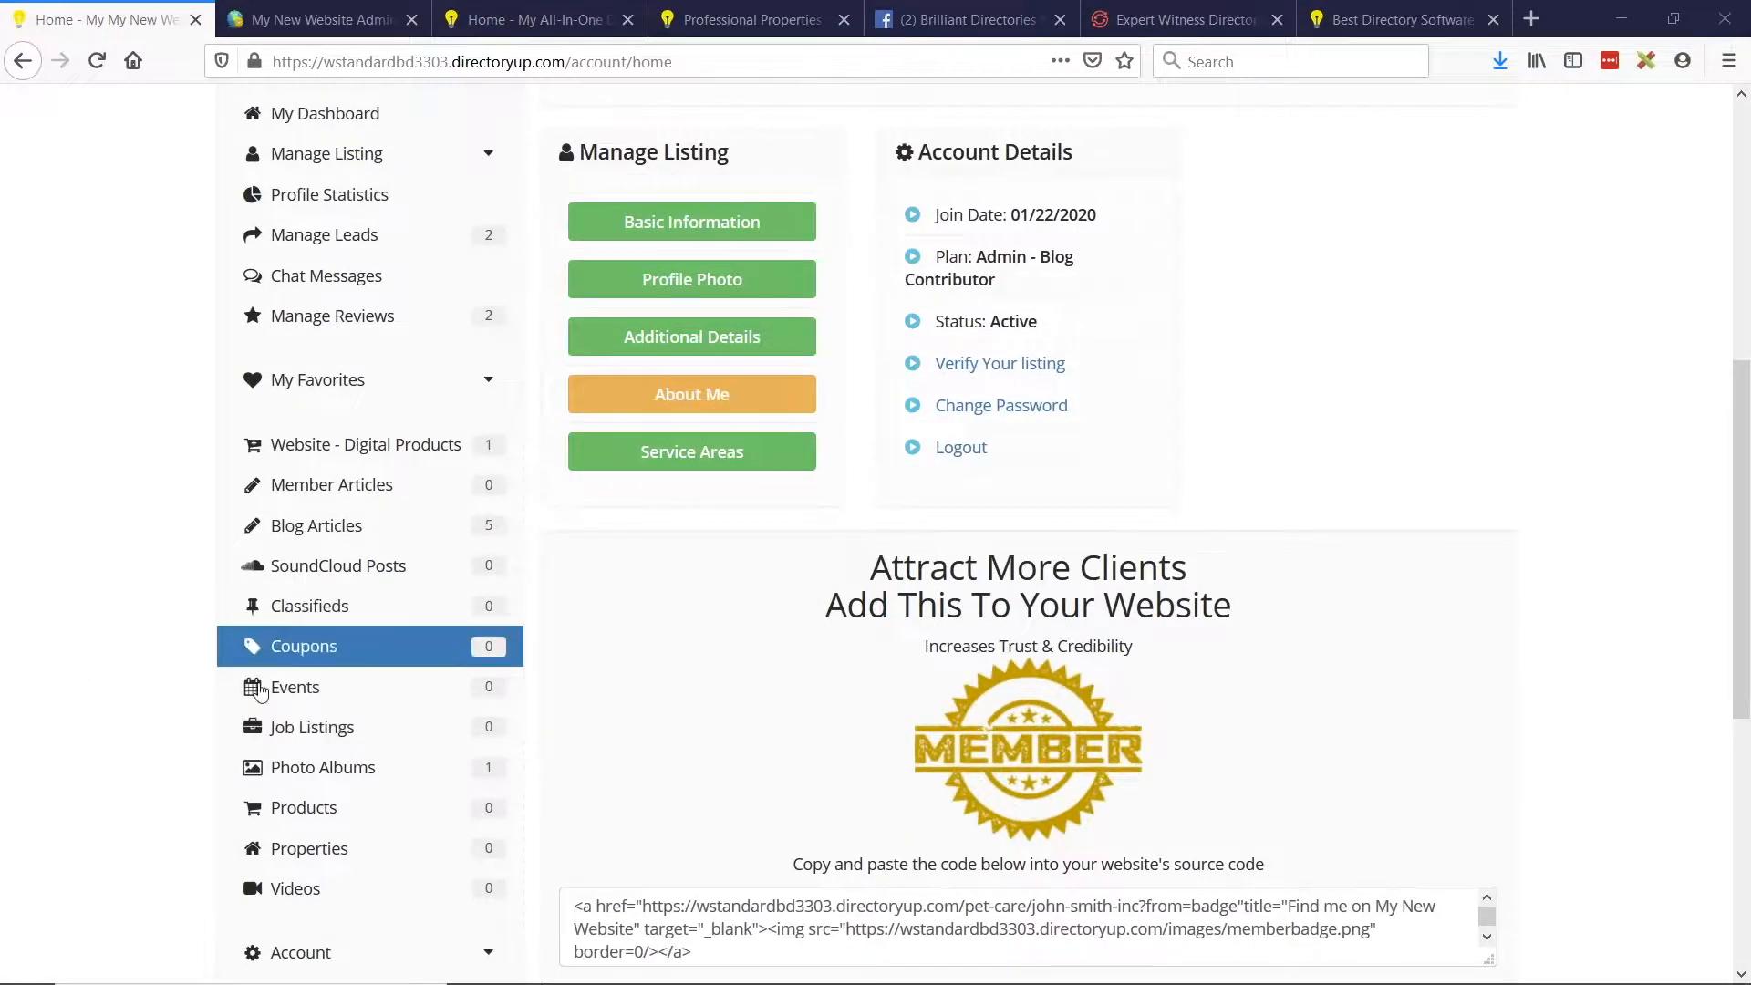
{"action": "scroll", "coordinate": [310, 602], "scroll_direction": "up", "scroll_amount": 2}
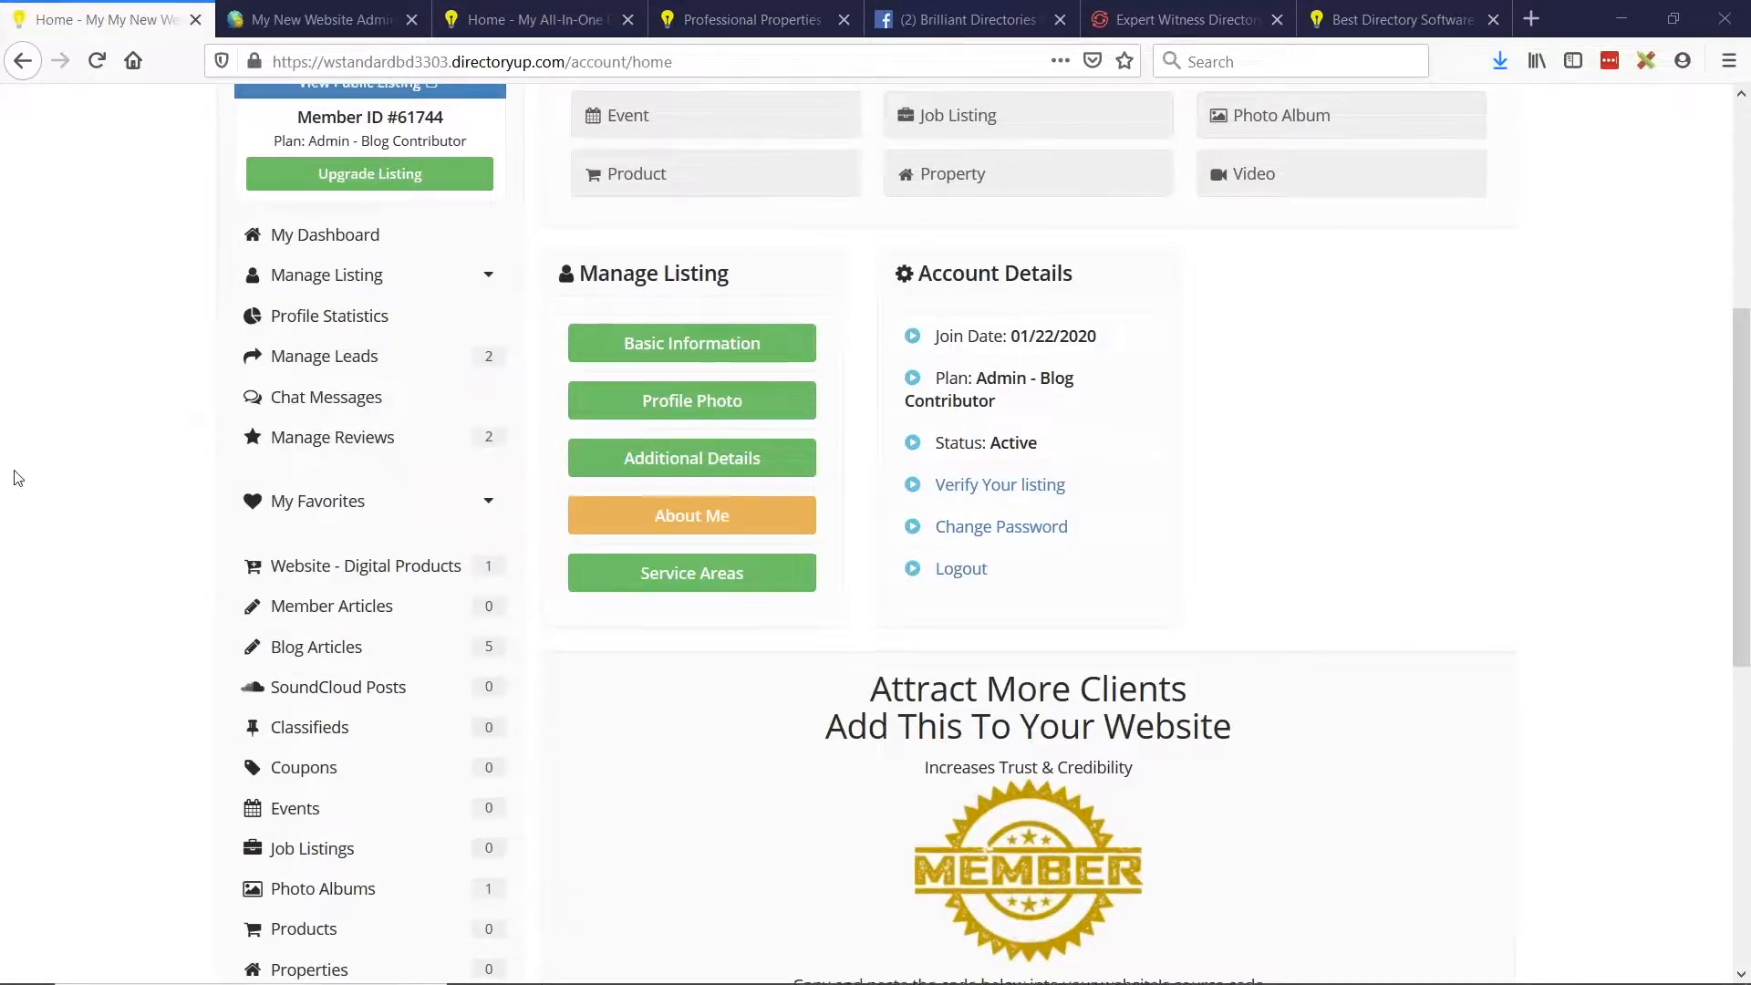
{"action": "scroll", "coordinate": [8, 488], "scroll_direction": "up", "scroll_amount": 2}
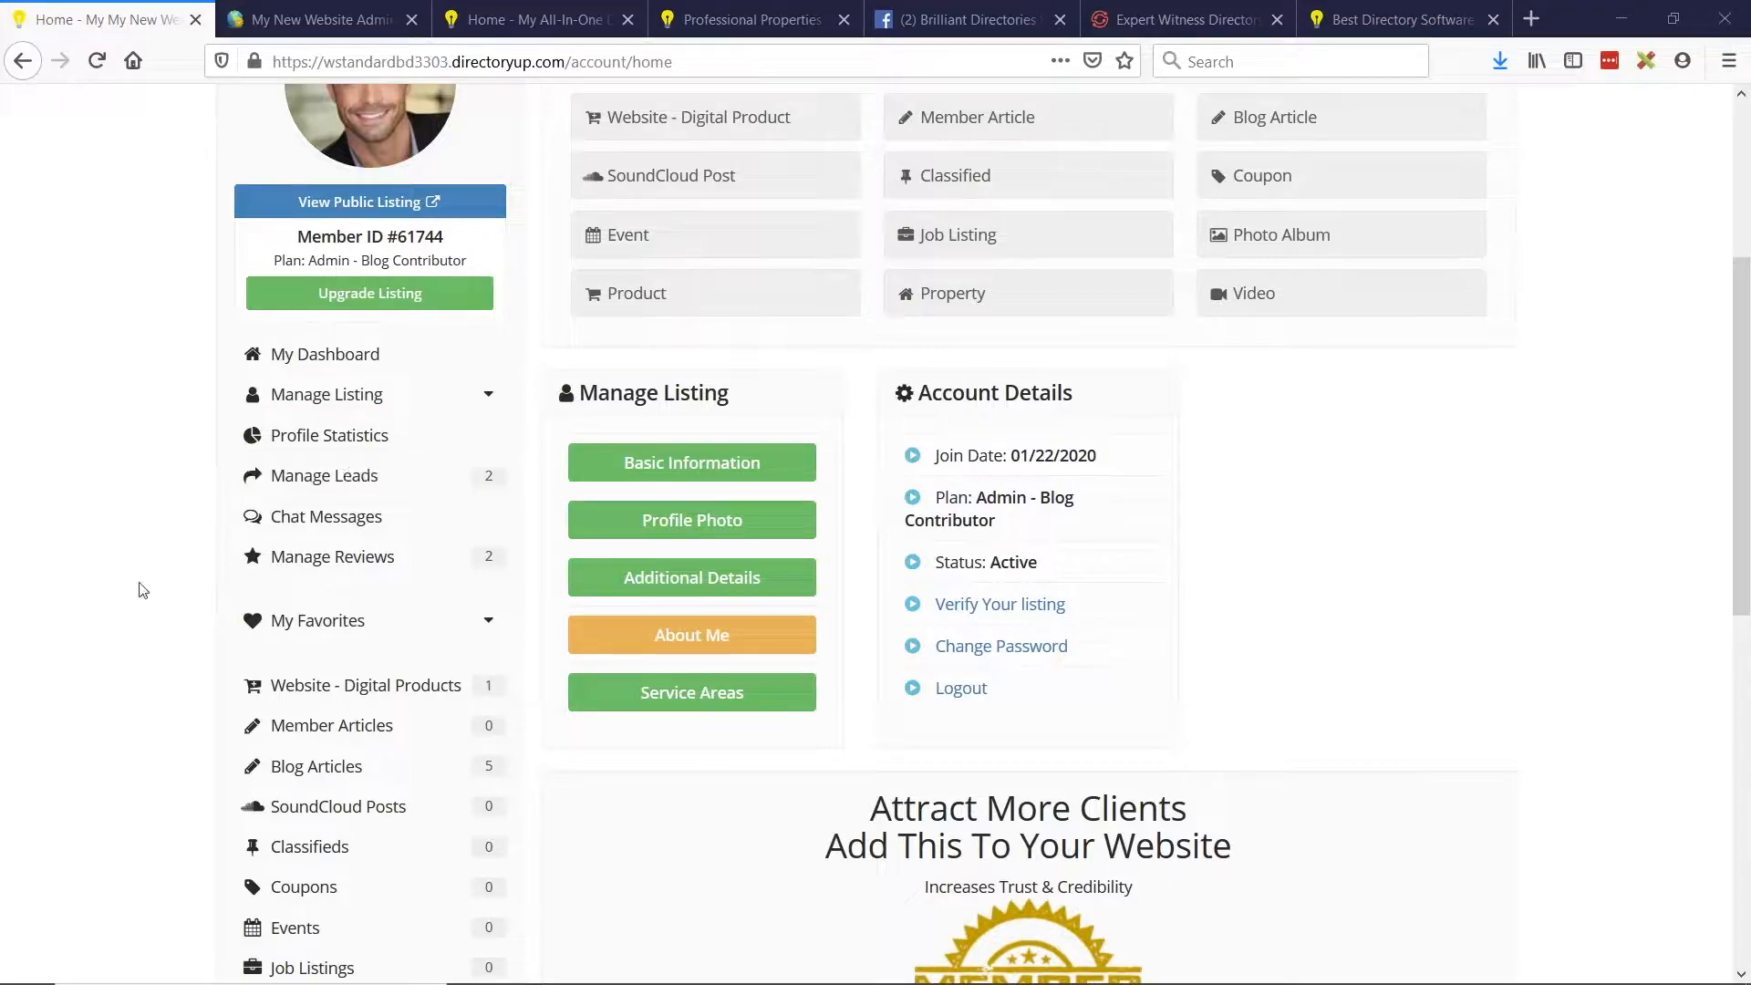
{"action": "scroll", "coordinate": [78, 539], "scroll_direction": "up", "scroll_amount": 2}
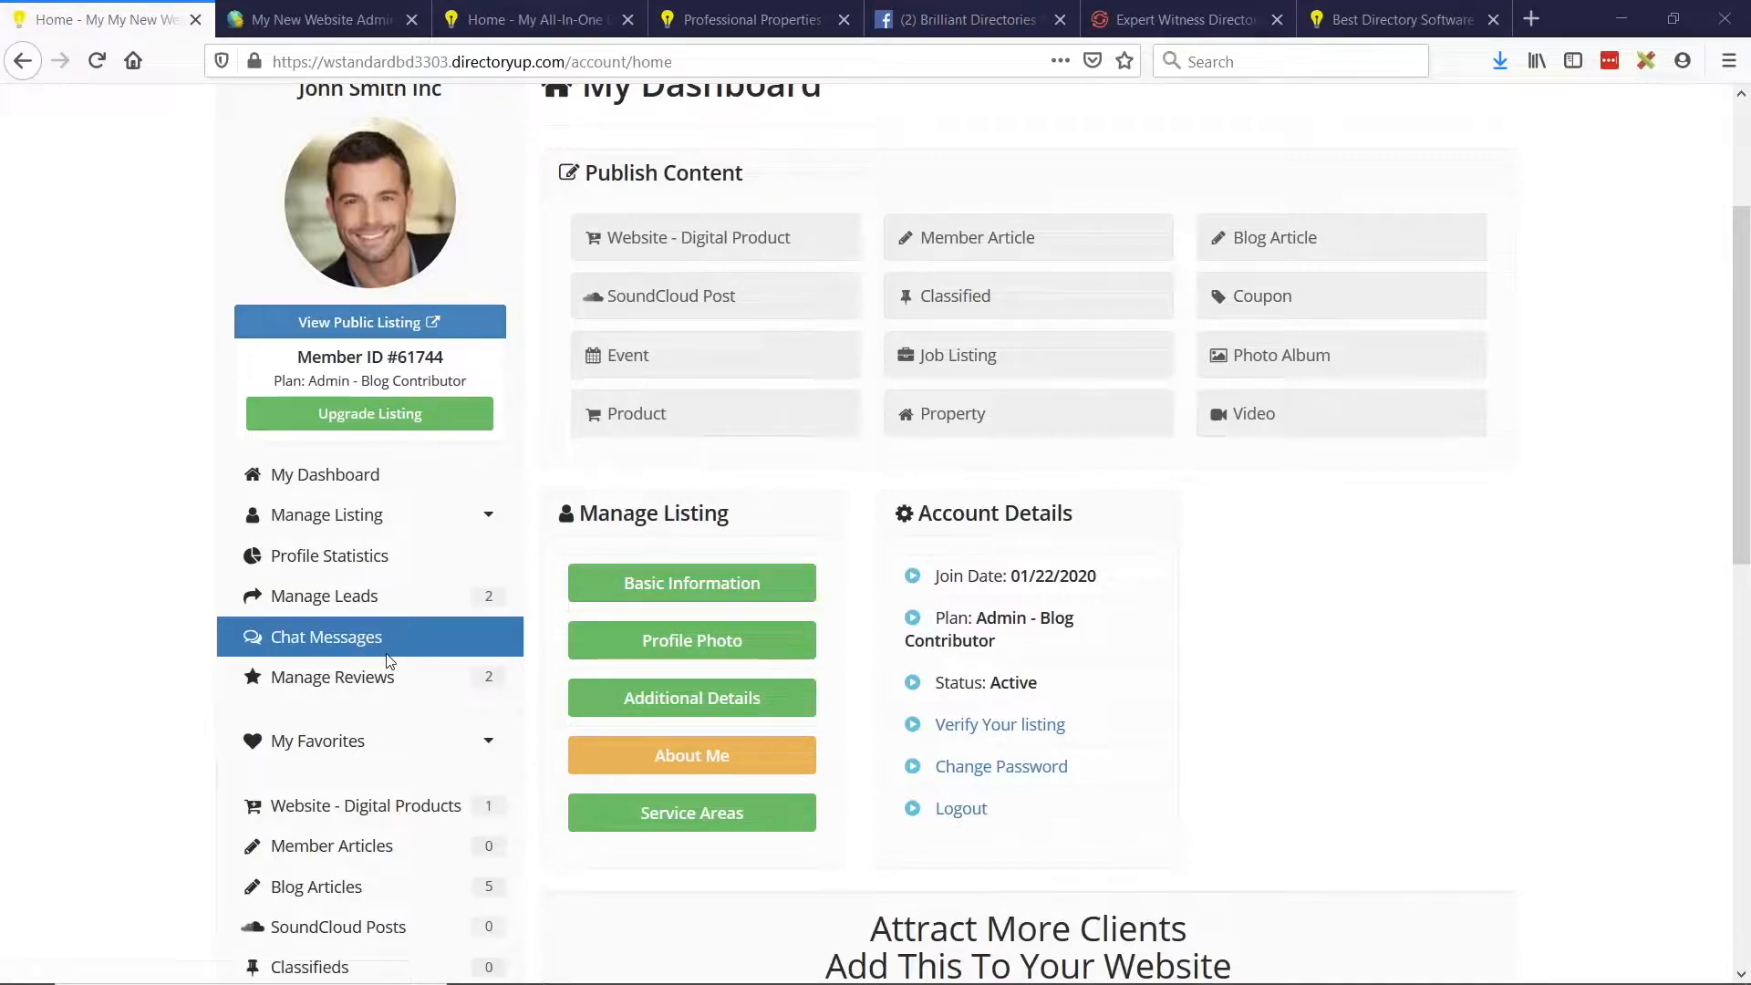
View the Manage Listing submenu in the dashboard sidebar and collapse it again.
{"action": "left_click", "coordinate": [424, 522]}
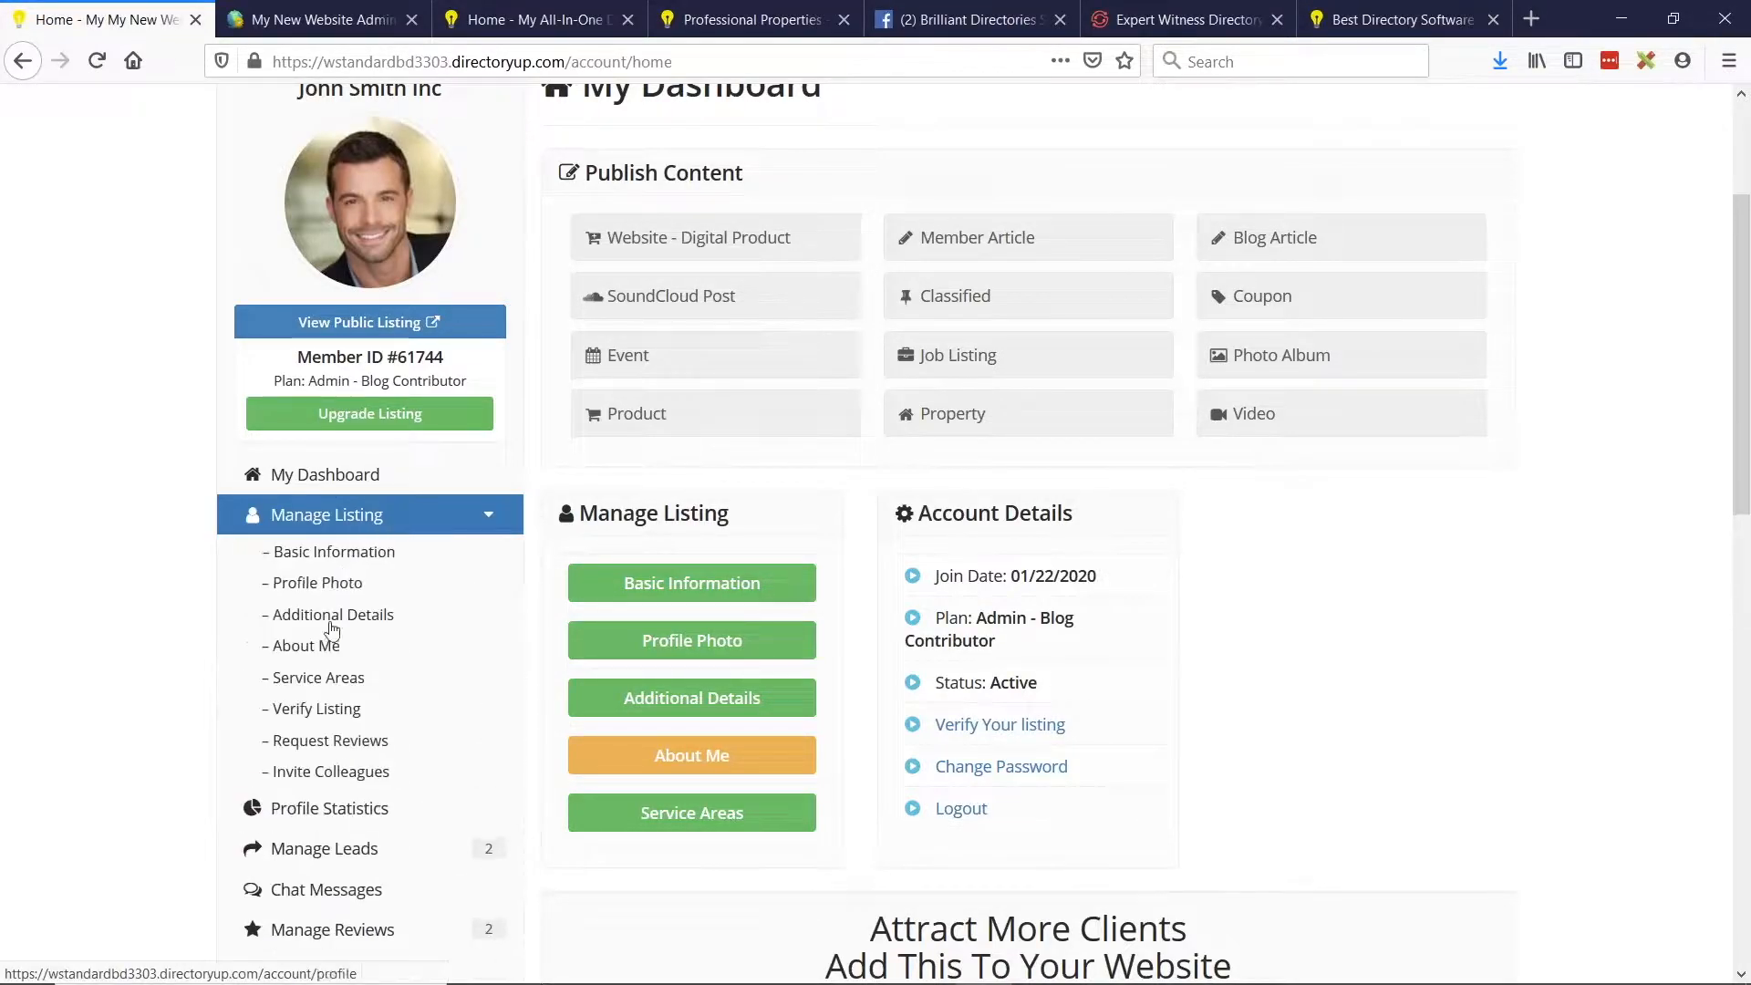
{"action": "left_click", "coordinate": [353, 522]}
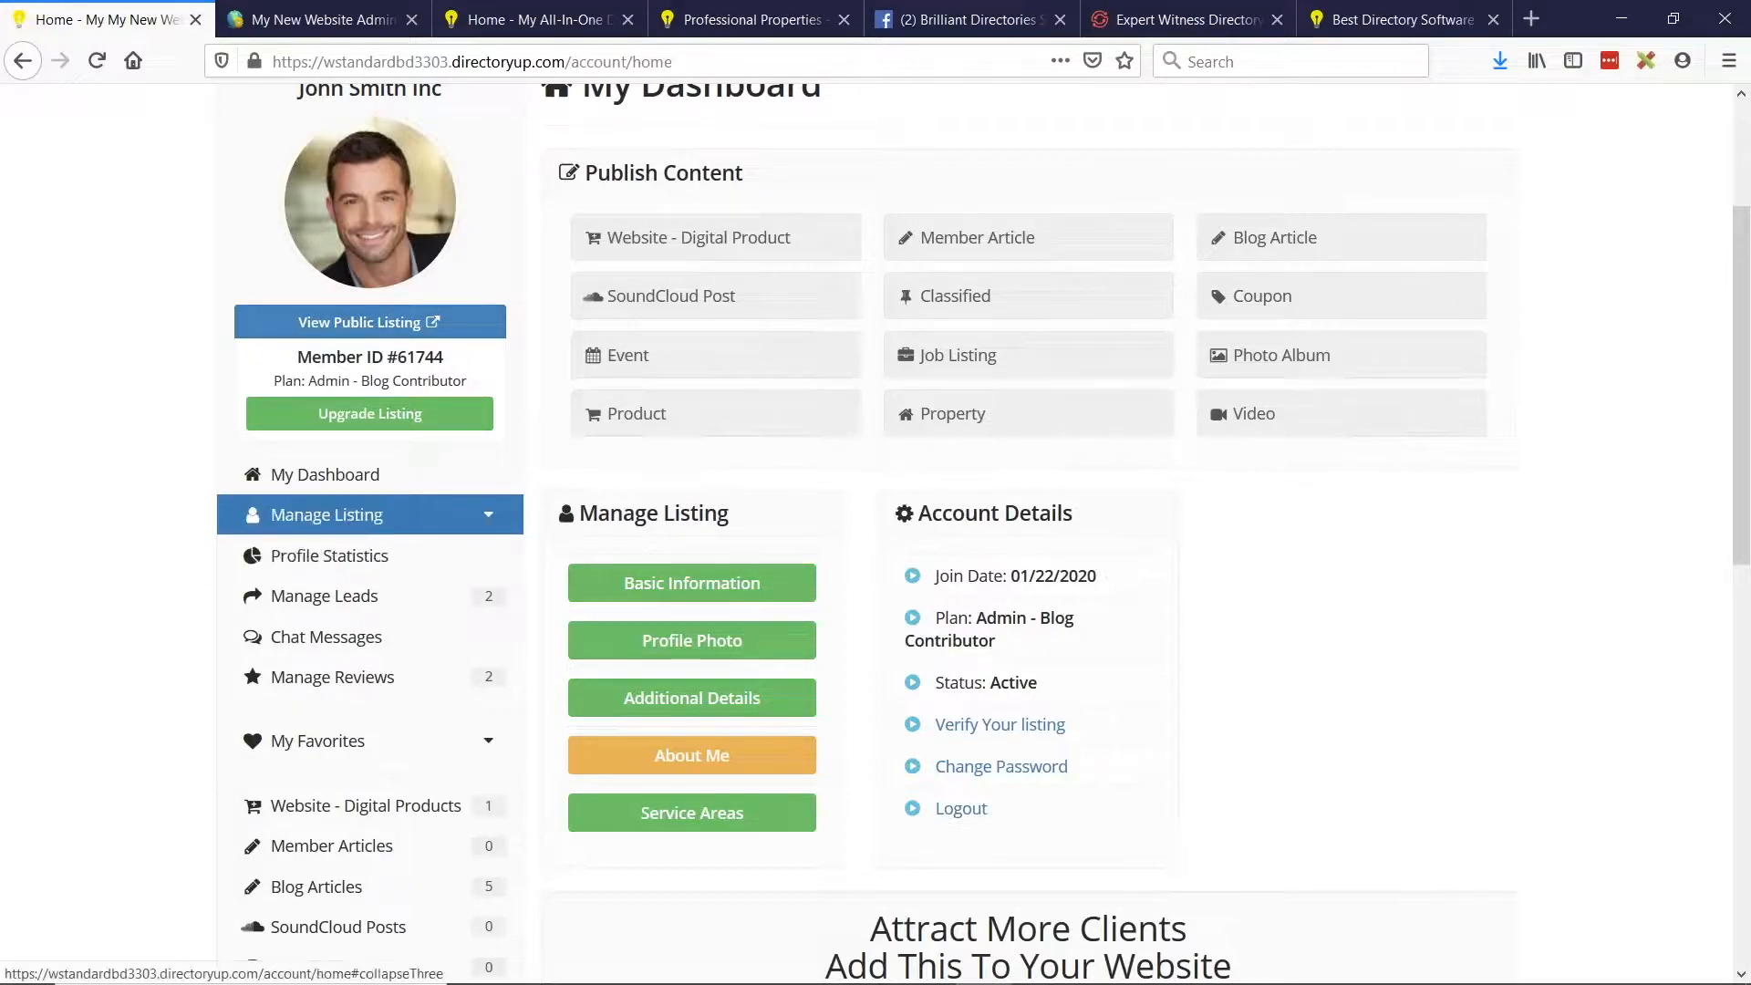
{"action": "left_click", "coordinate": [352, 520]}
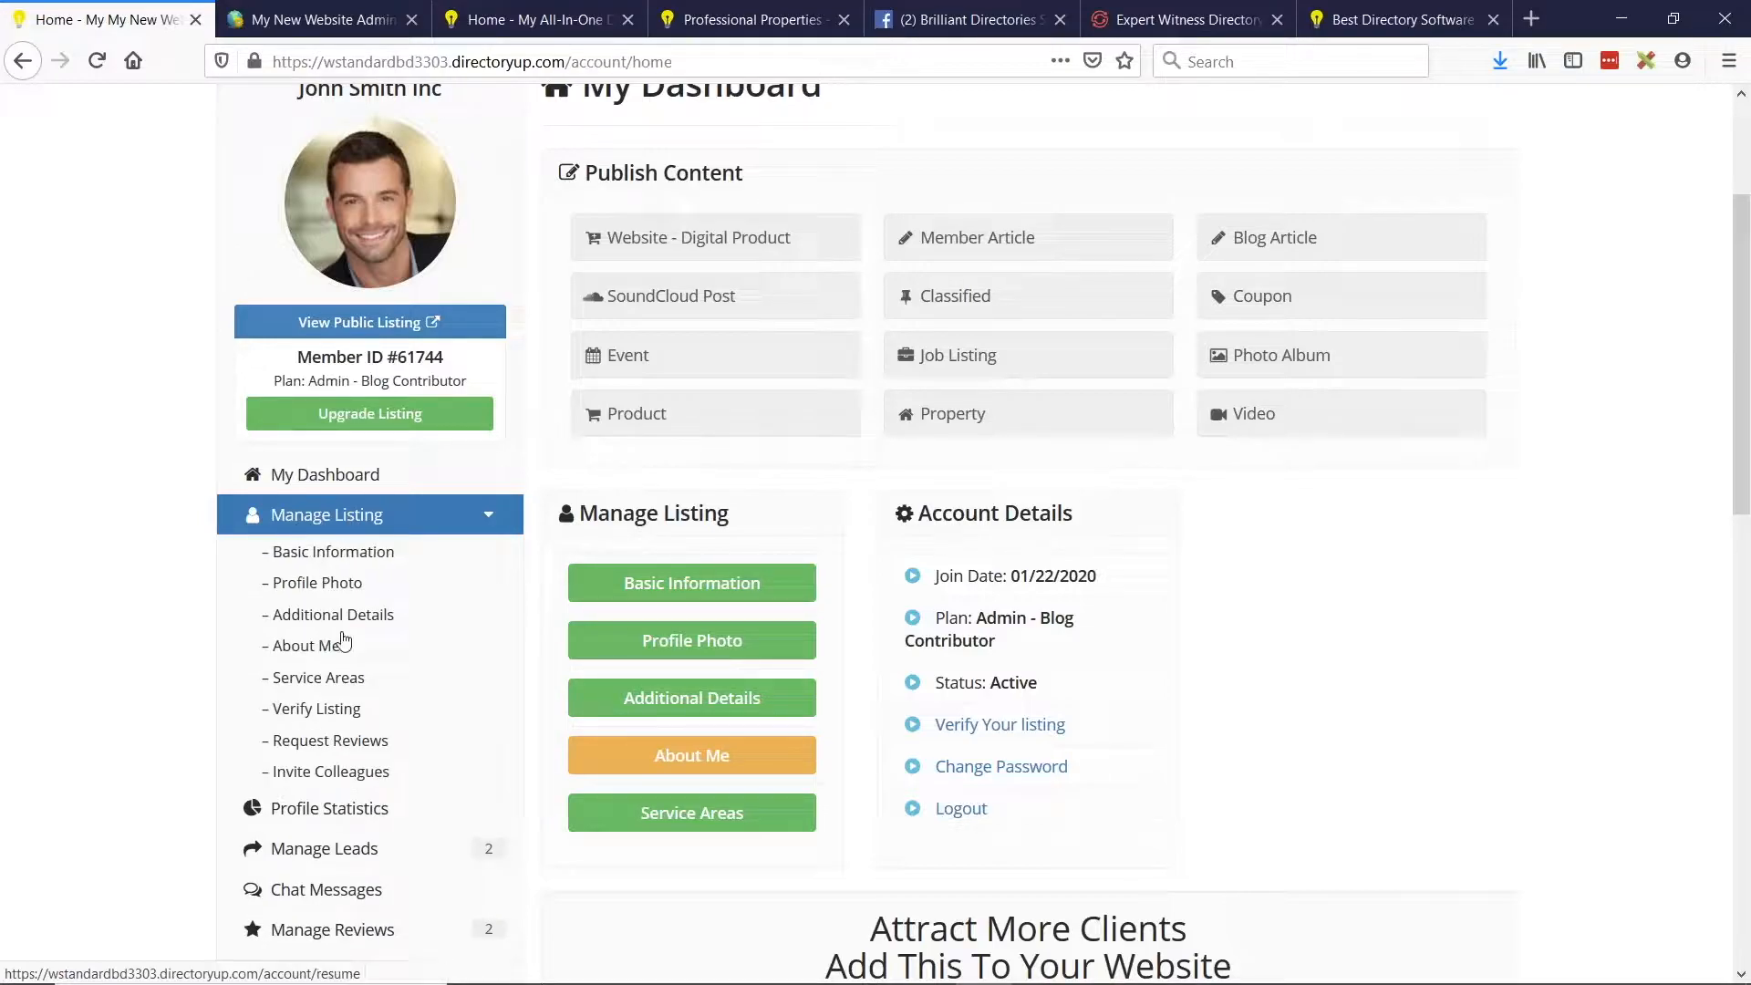
{"action": "left_click", "coordinate": [357, 514]}
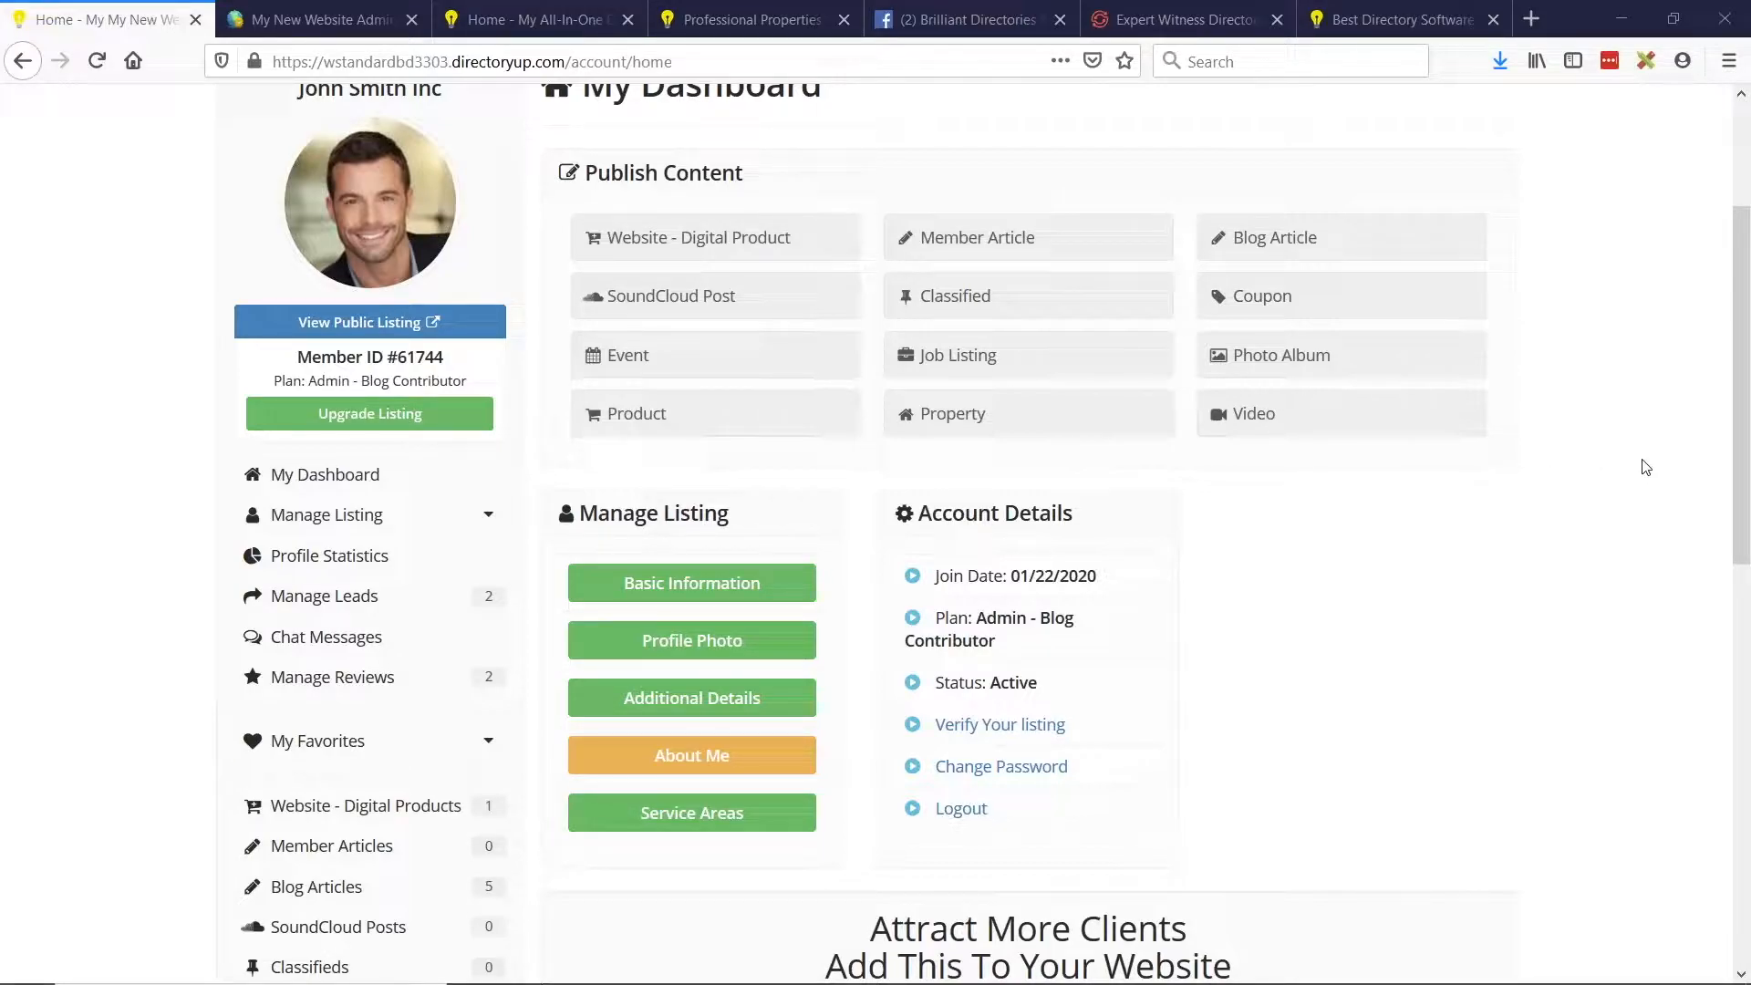
Reload the dashboard and check the My Favorites submenu in the sidebar, collapsing it again.
{"action": "key", "text": "F5"}
{"action": "scroll", "coordinate": [94, 544], "scroll_direction": "down", "scroll_amount": 2}
{"action": "scroll", "coordinate": [55, 566], "scroll_direction": "down", "scroll_amount": 2}
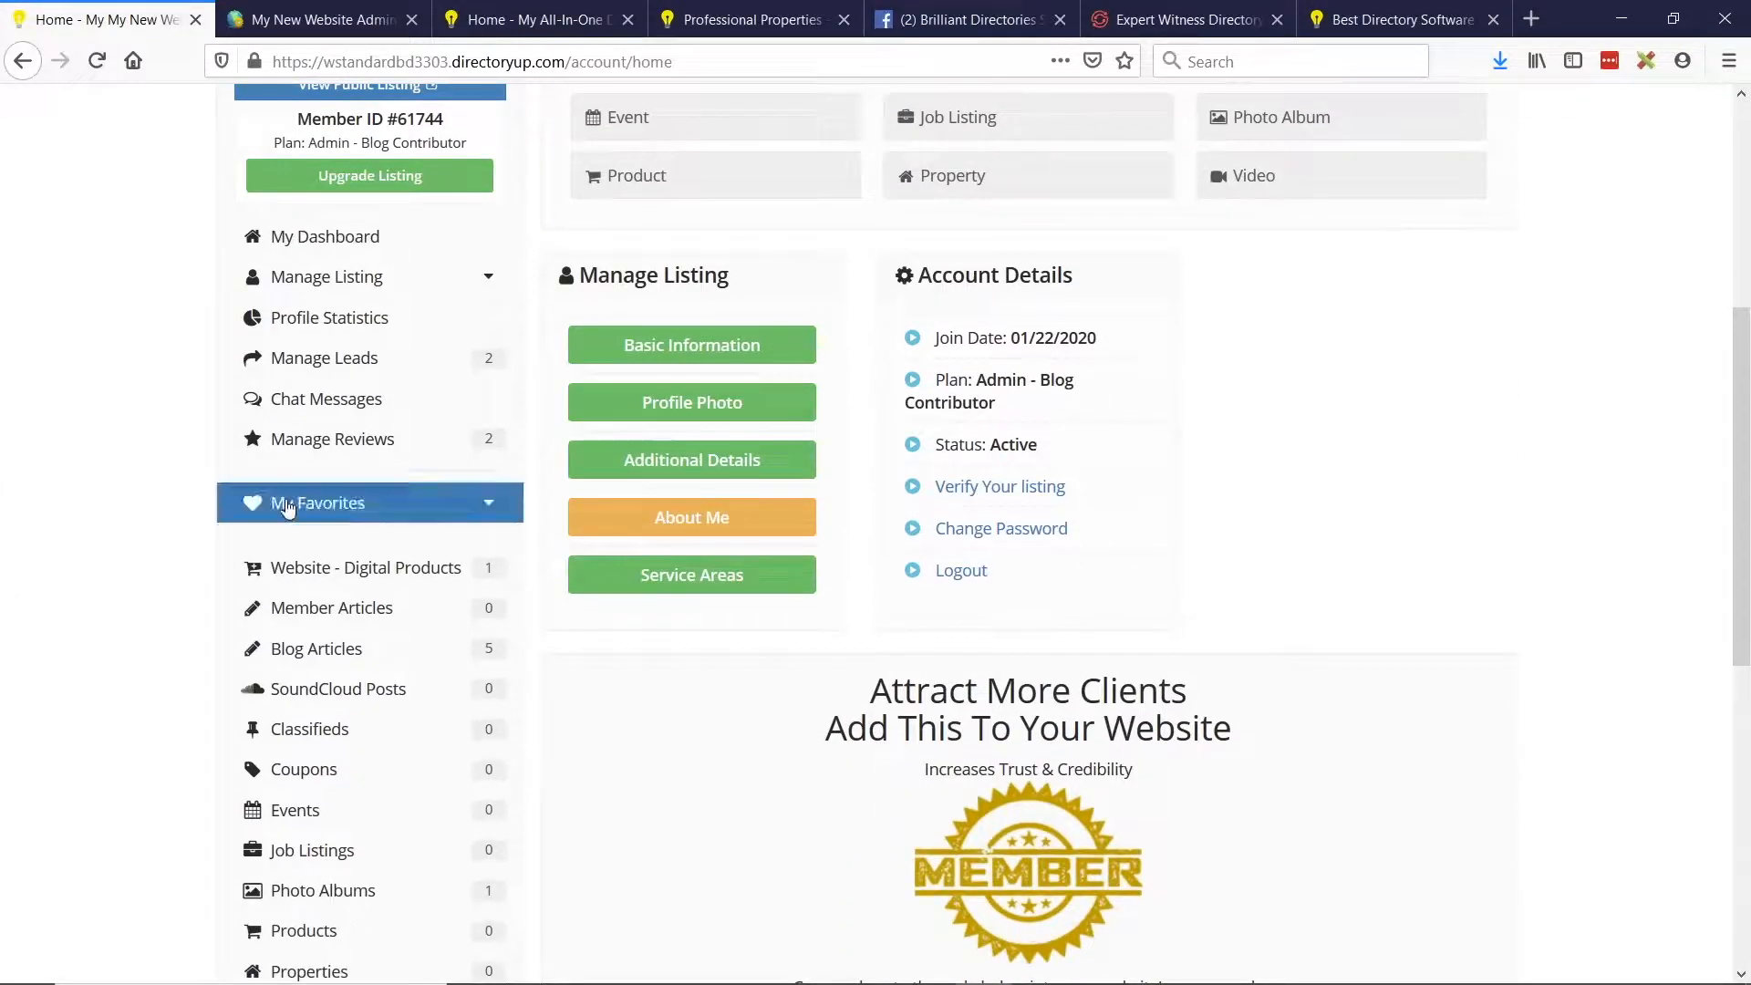
{"action": "scroll", "coordinate": [41, 557], "scroll_direction": "down", "scroll_amount": 4}
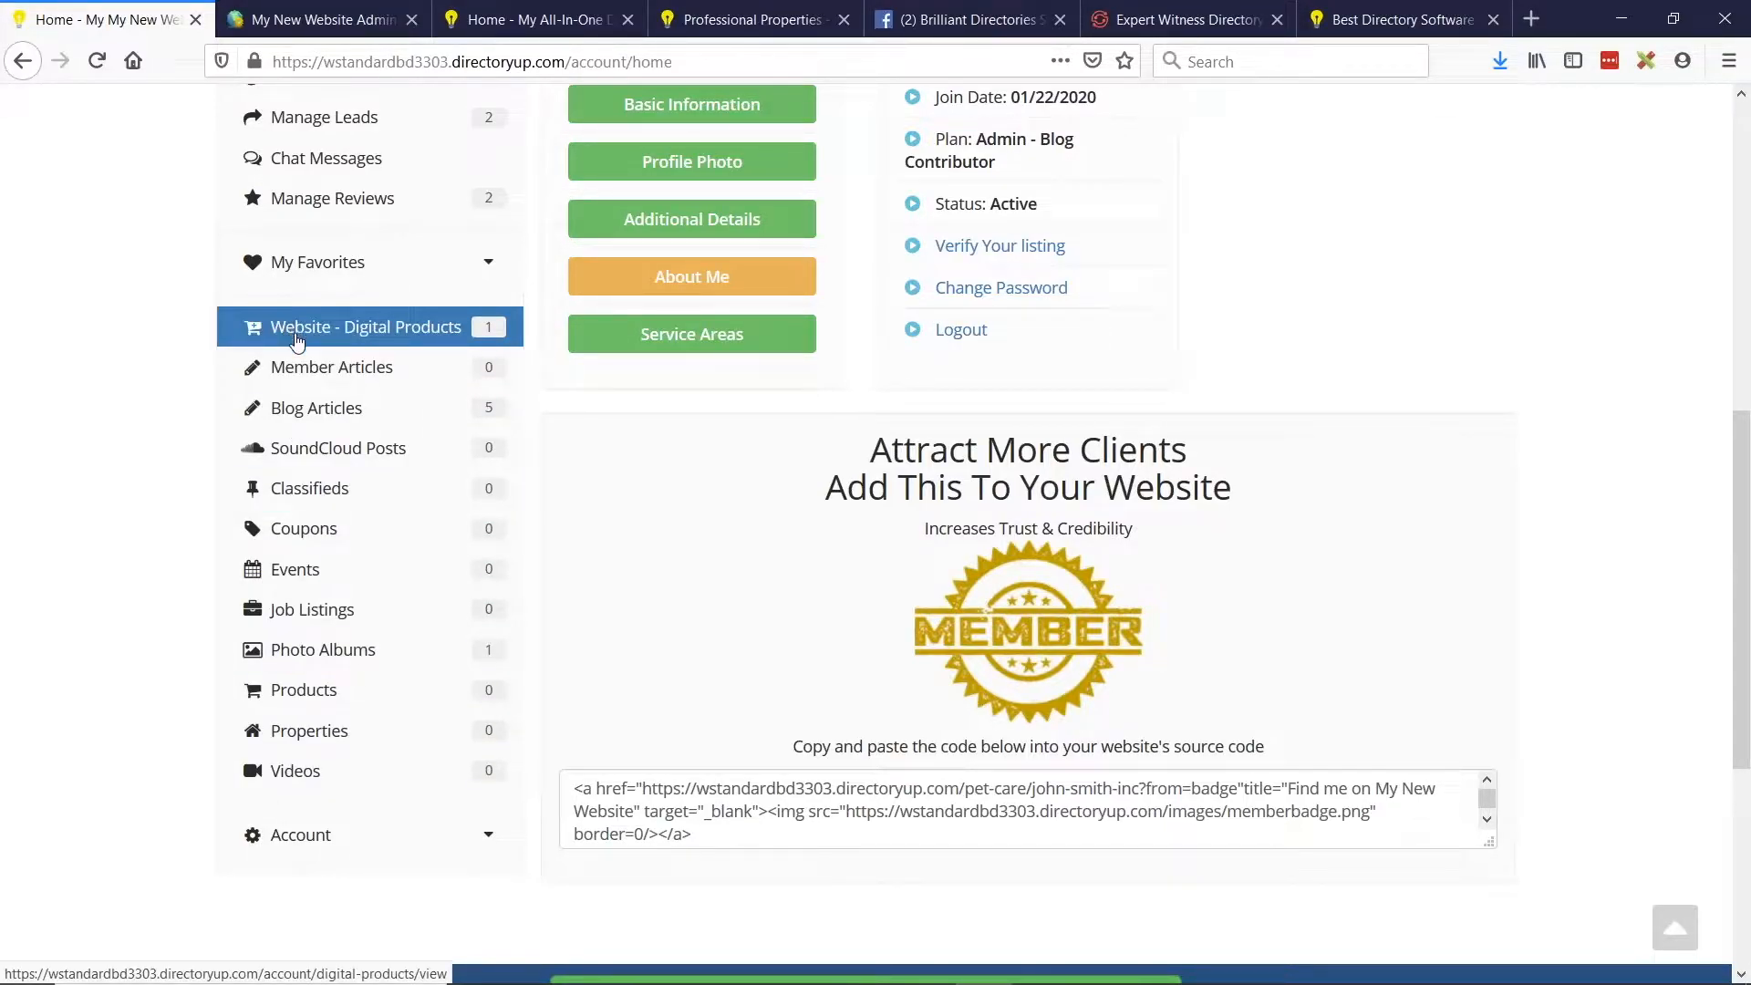
{"action": "left_click", "coordinate": [496, 265]}
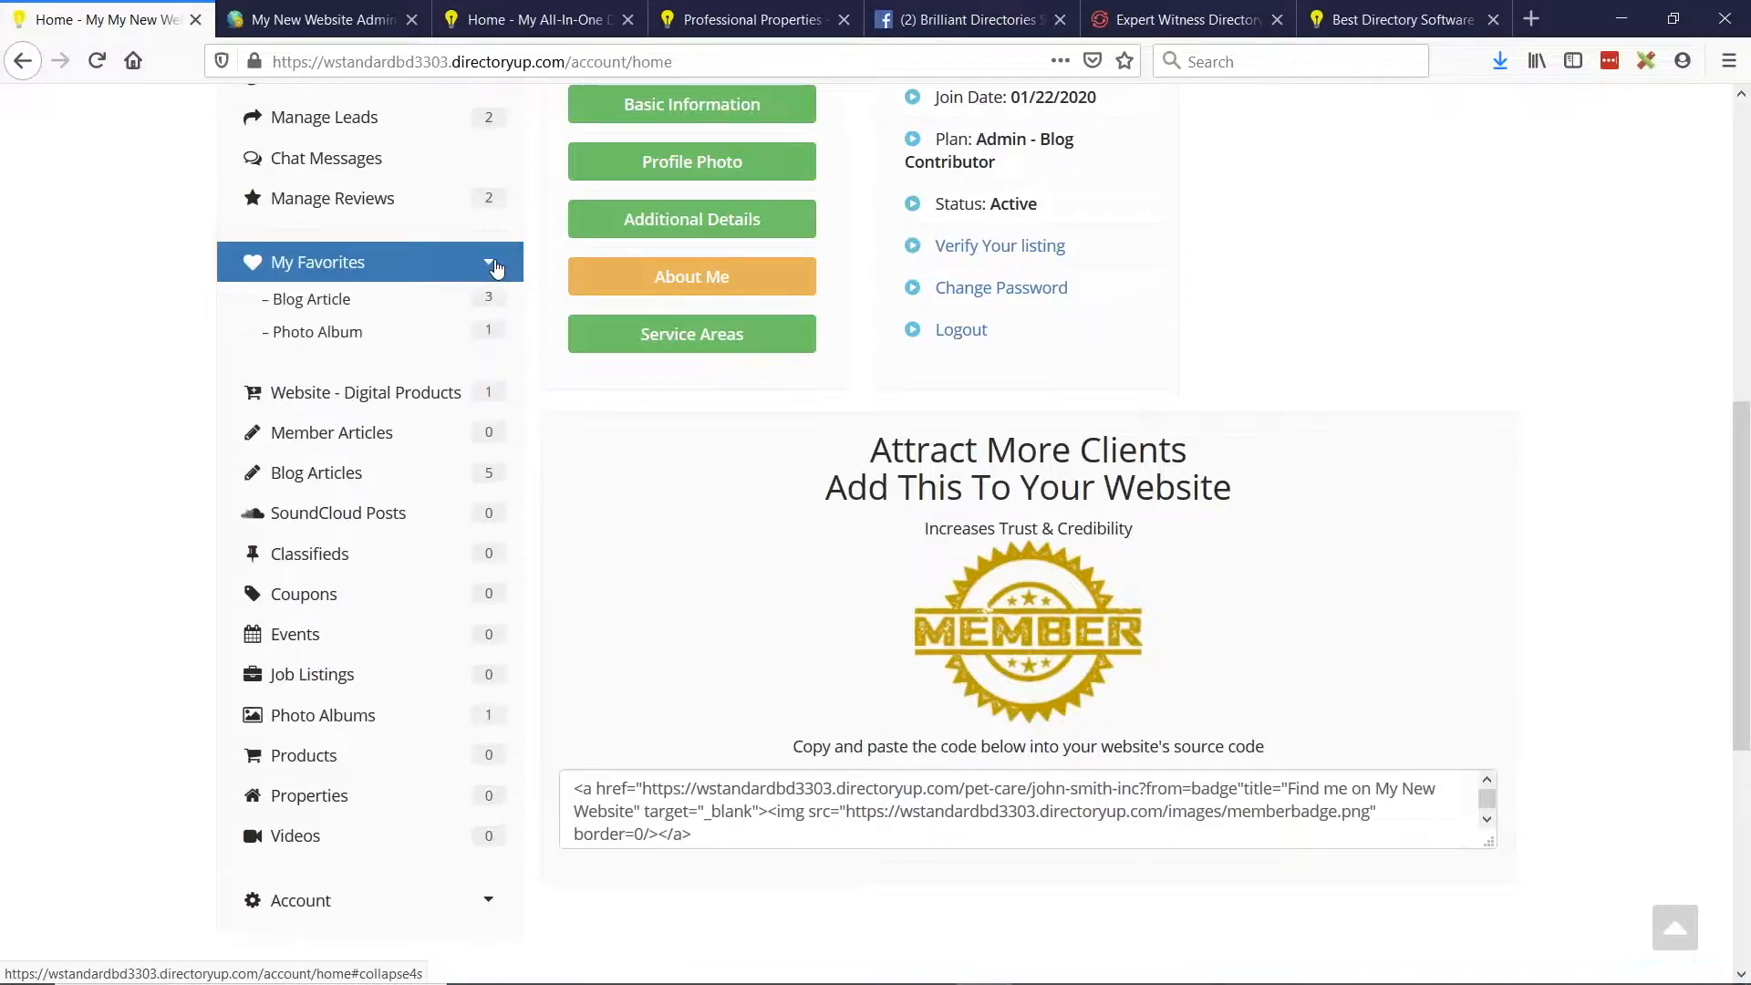
{"action": "left_click", "coordinate": [498, 265]}
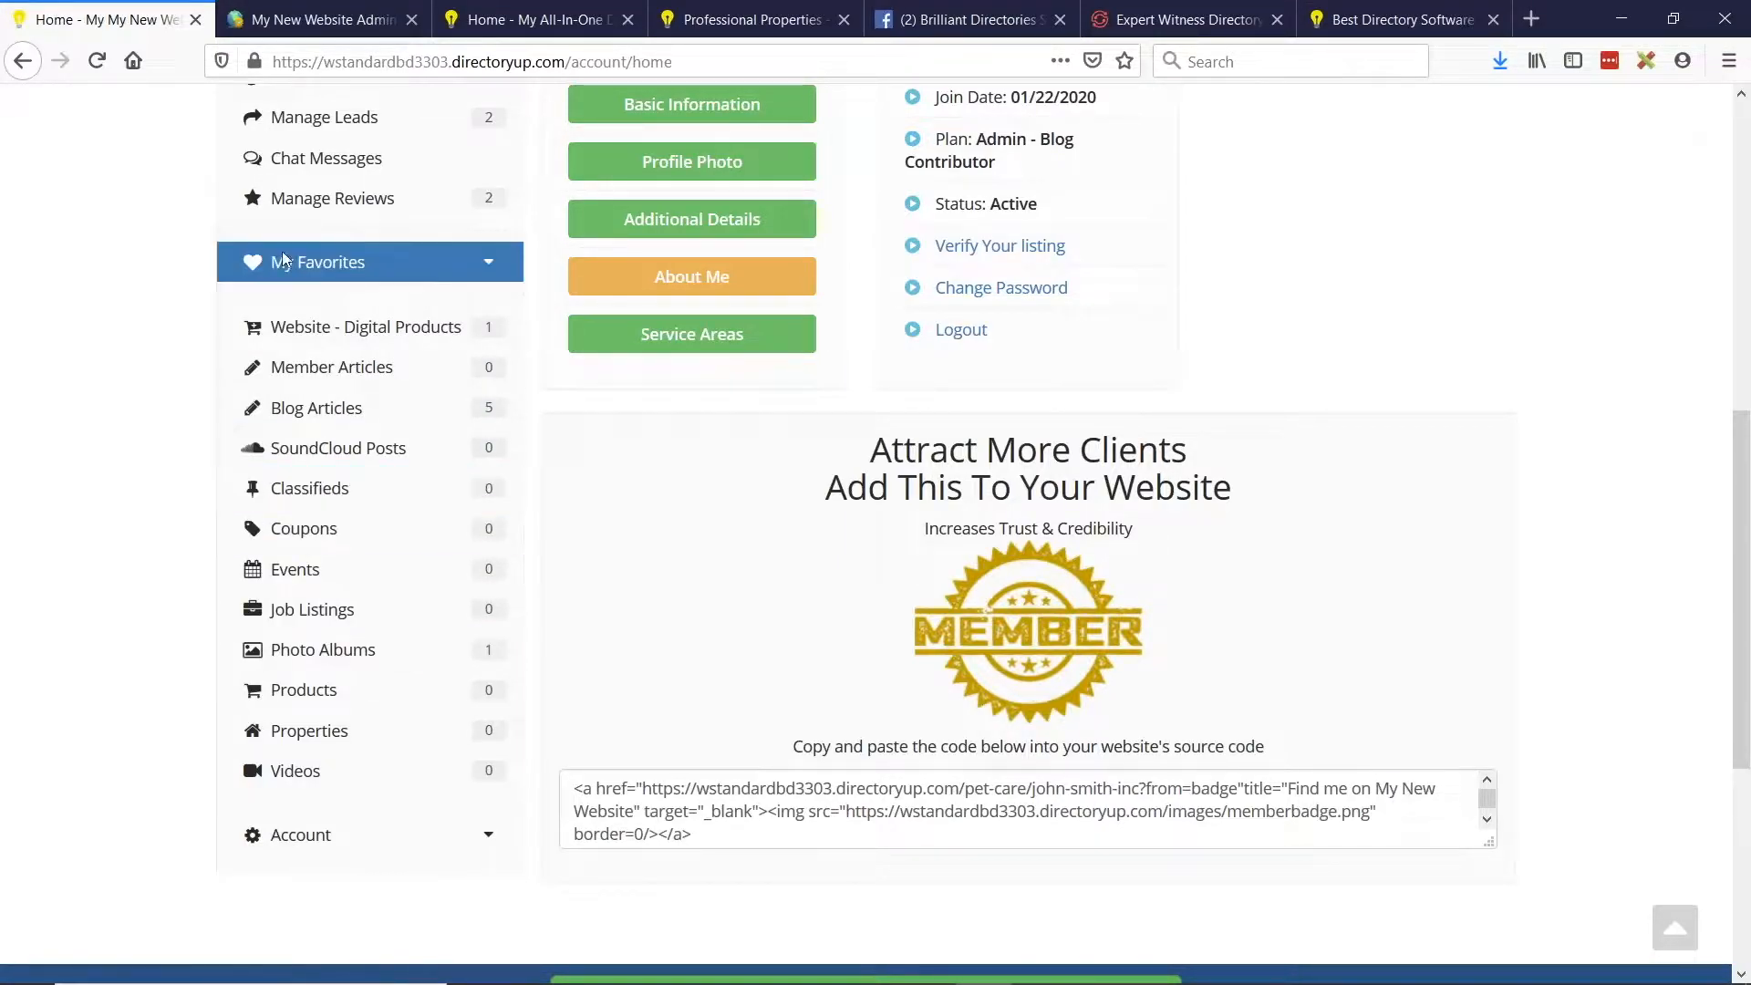
Preview the dashboard in a responsive mobile viewport narrowed to 389 px wide, with the My Account sidebar open.
{"action": "scroll", "coordinate": [386, 272], "scroll_direction": "up", "scroll_amount": 4}
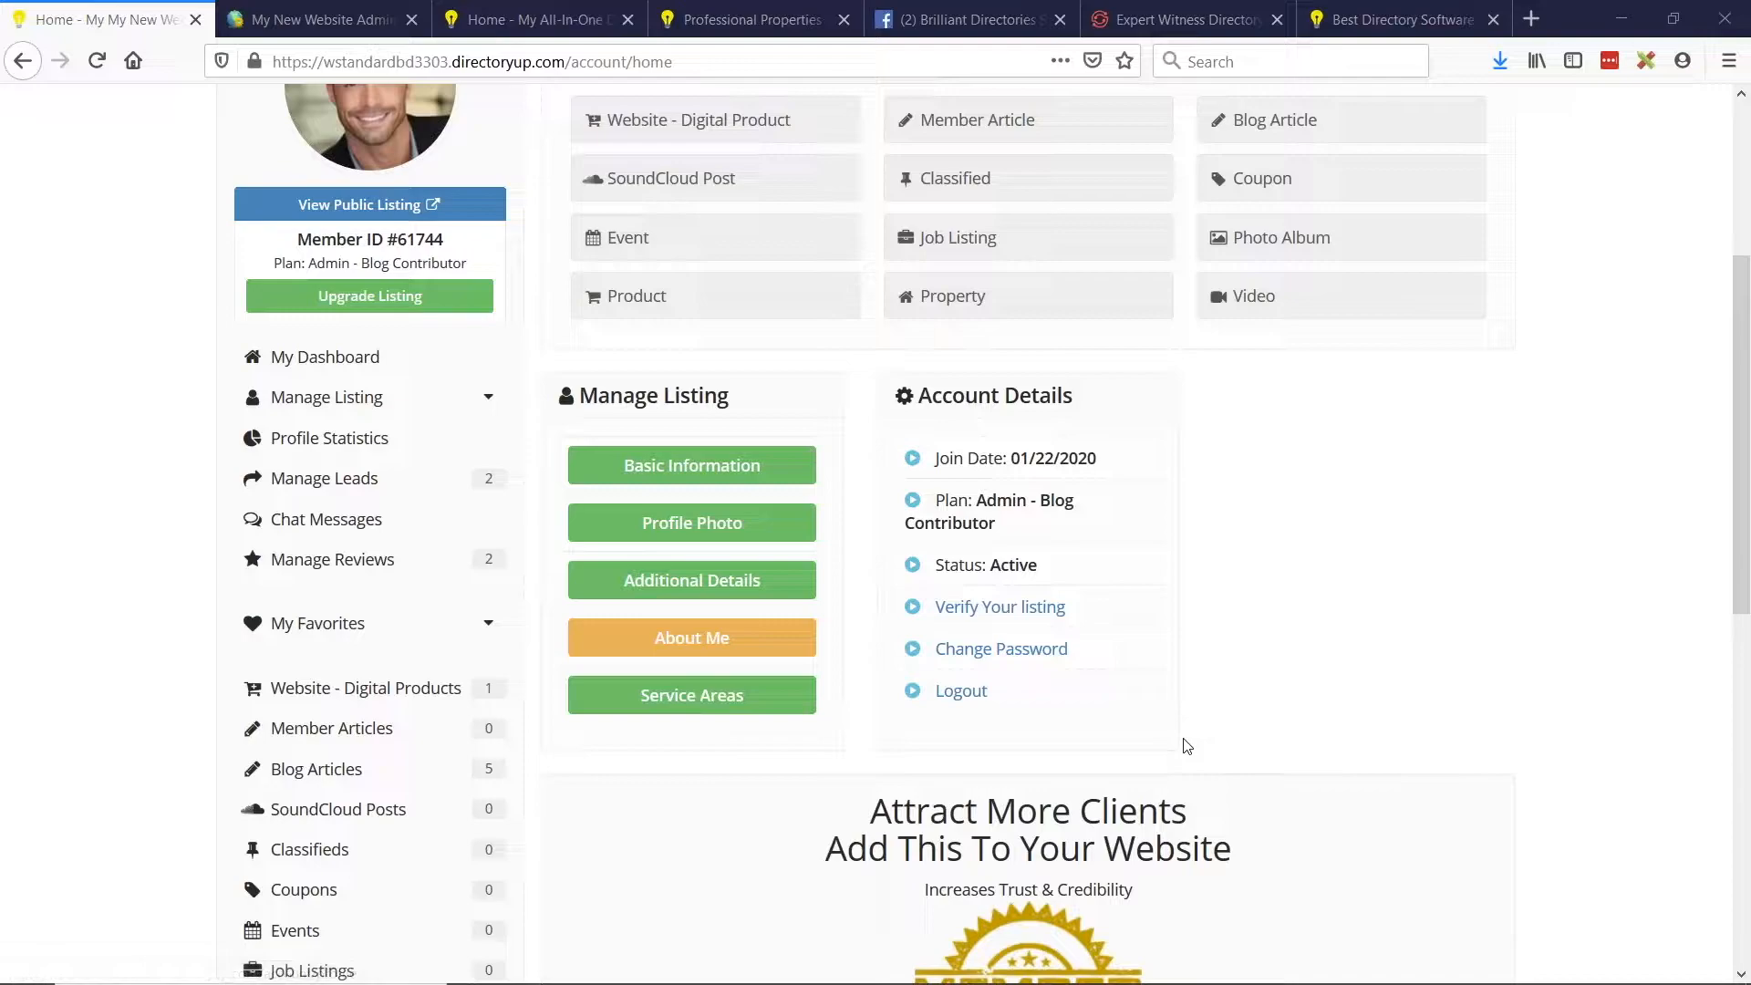
{"action": "key", "text": "ctrl+shift+m"}
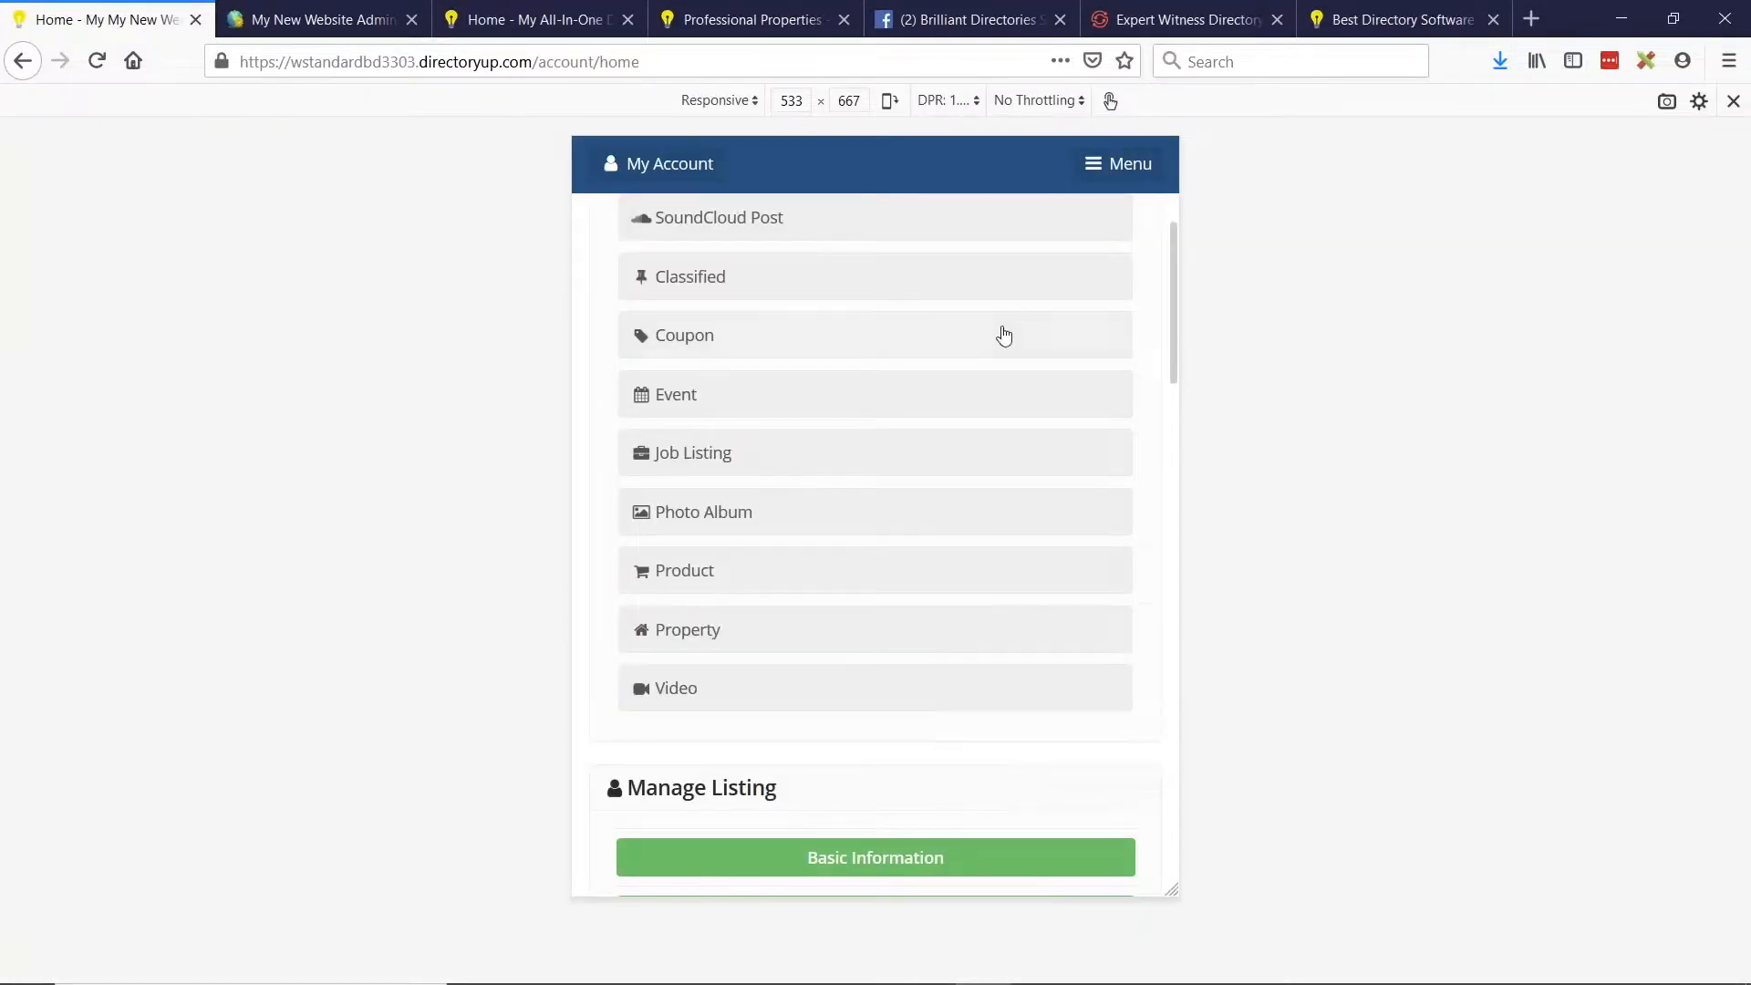
{"action": "scroll", "coordinate": [997, 519], "scroll_direction": "up", "scroll_amount": 4}
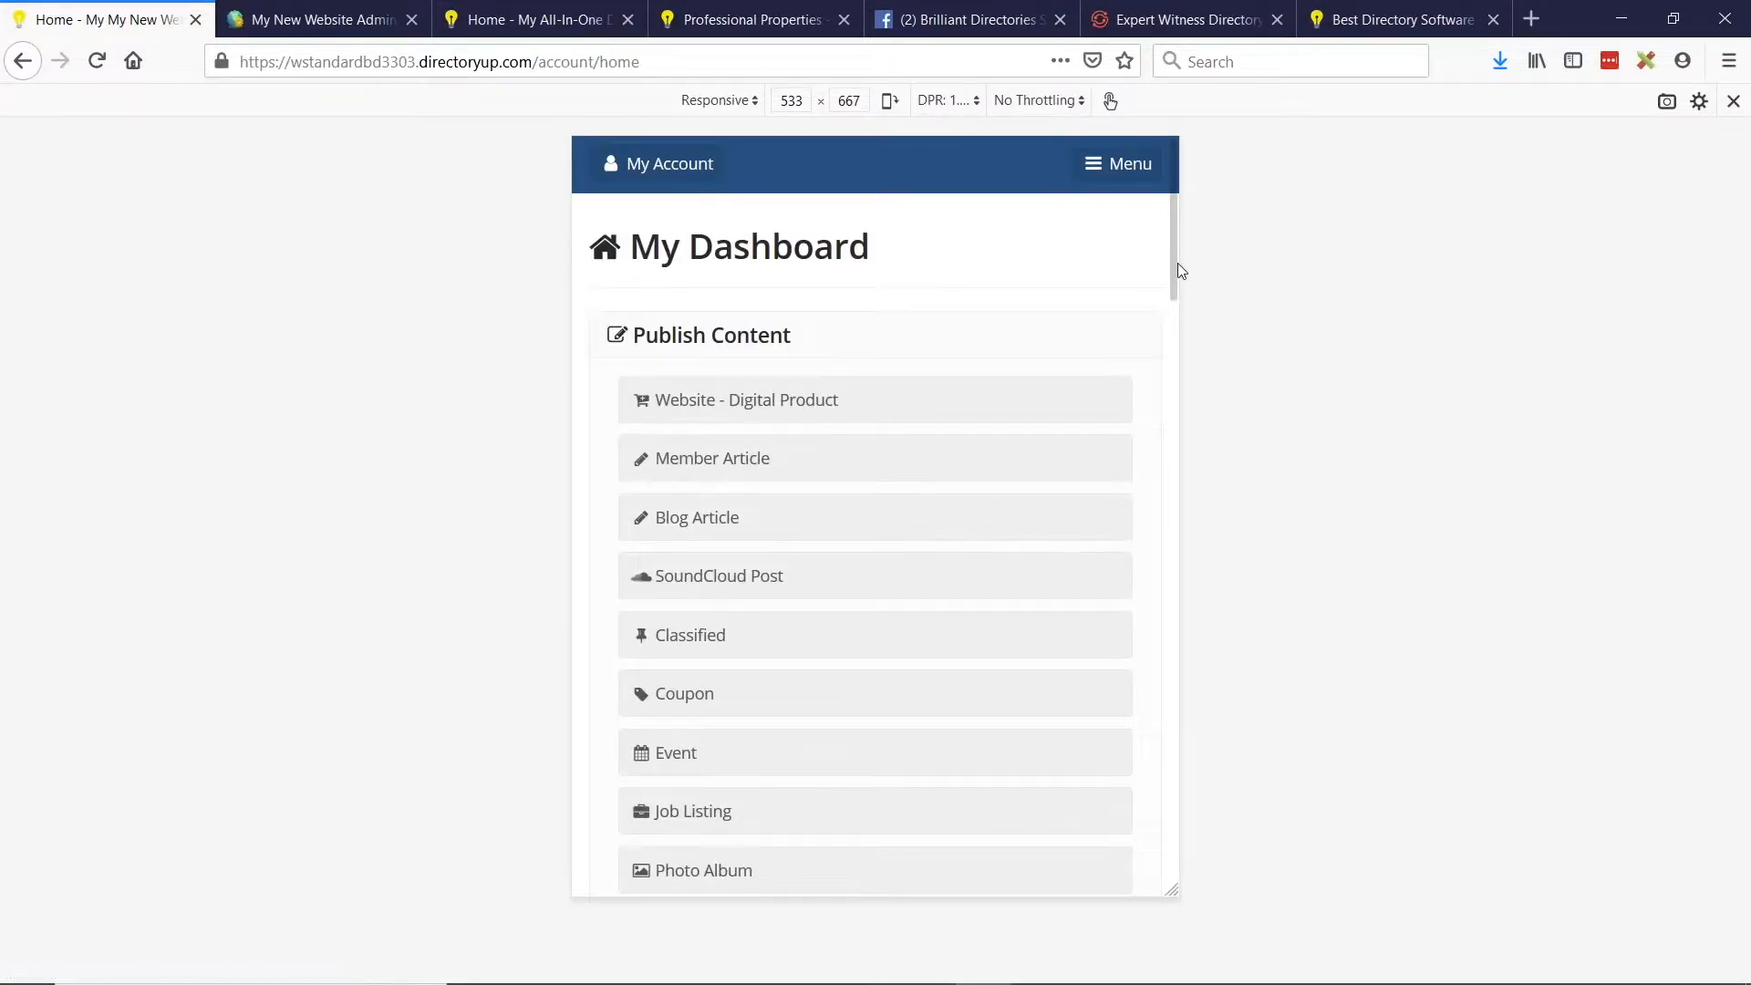
{"action": "left_click_drag", "start_coordinate": [1181, 270], "coordinate": [1149, 271]}
{"action": "left_click", "coordinate": [680, 163]}
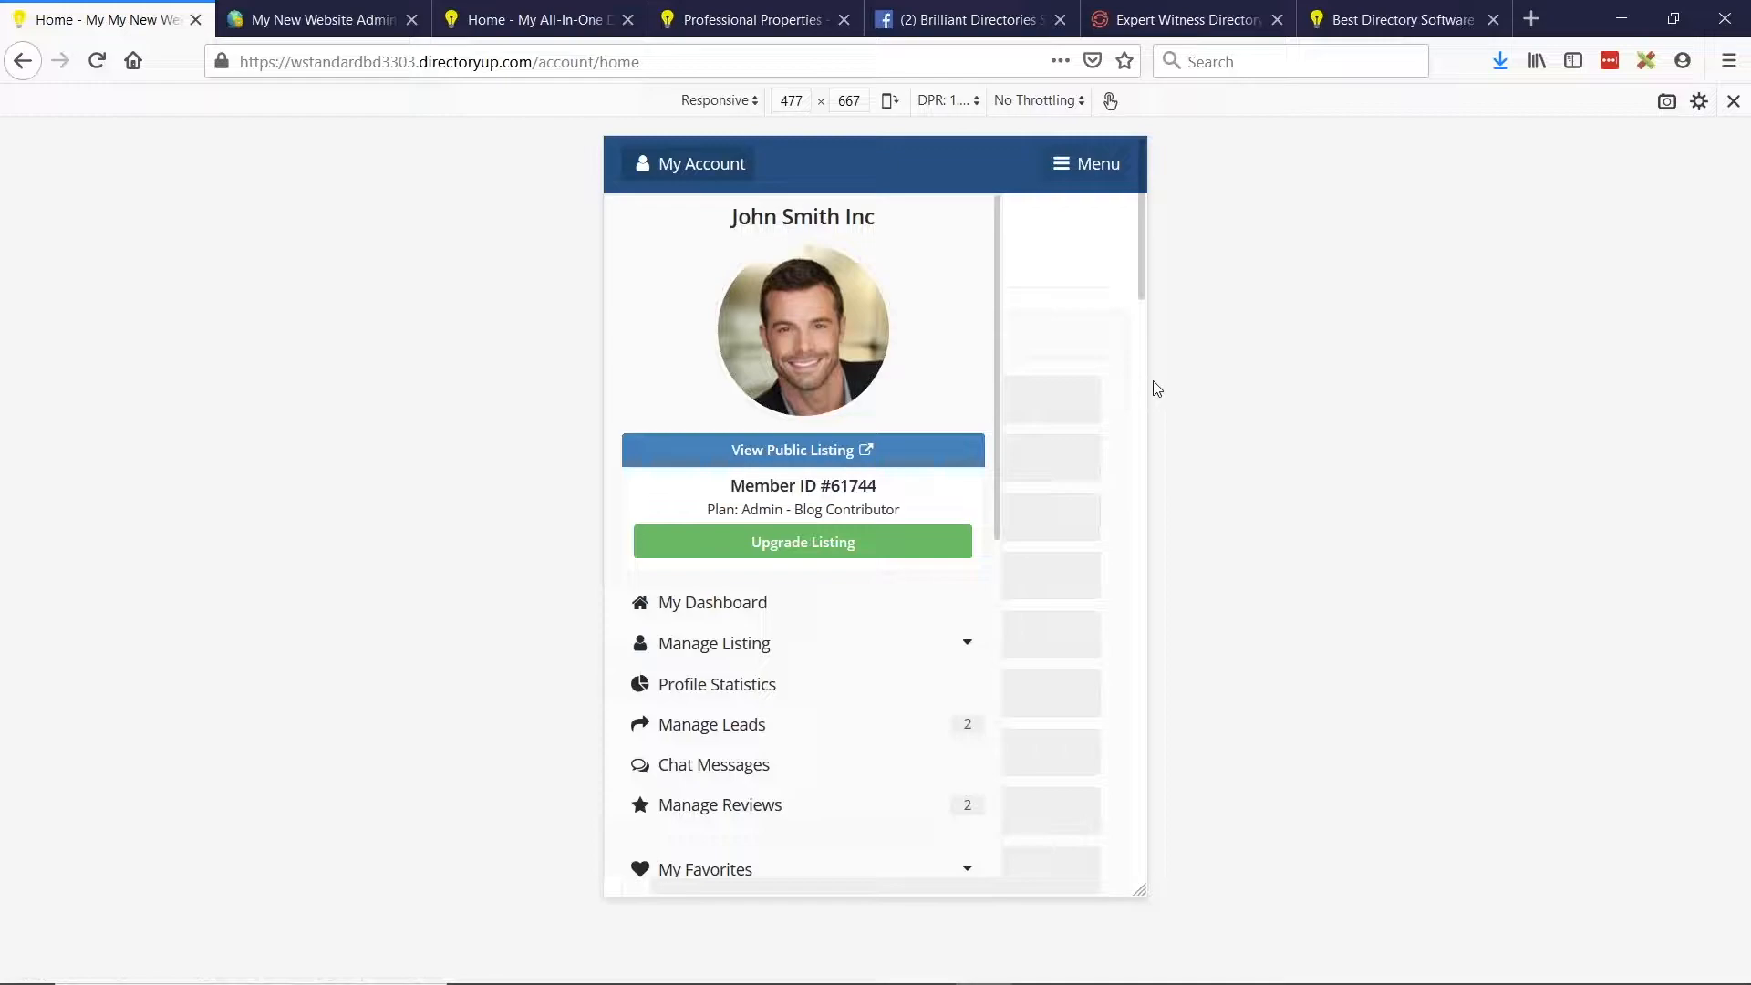
{"action": "left_click_drag", "start_coordinate": [1150, 390], "coordinate": [1098, 371]}
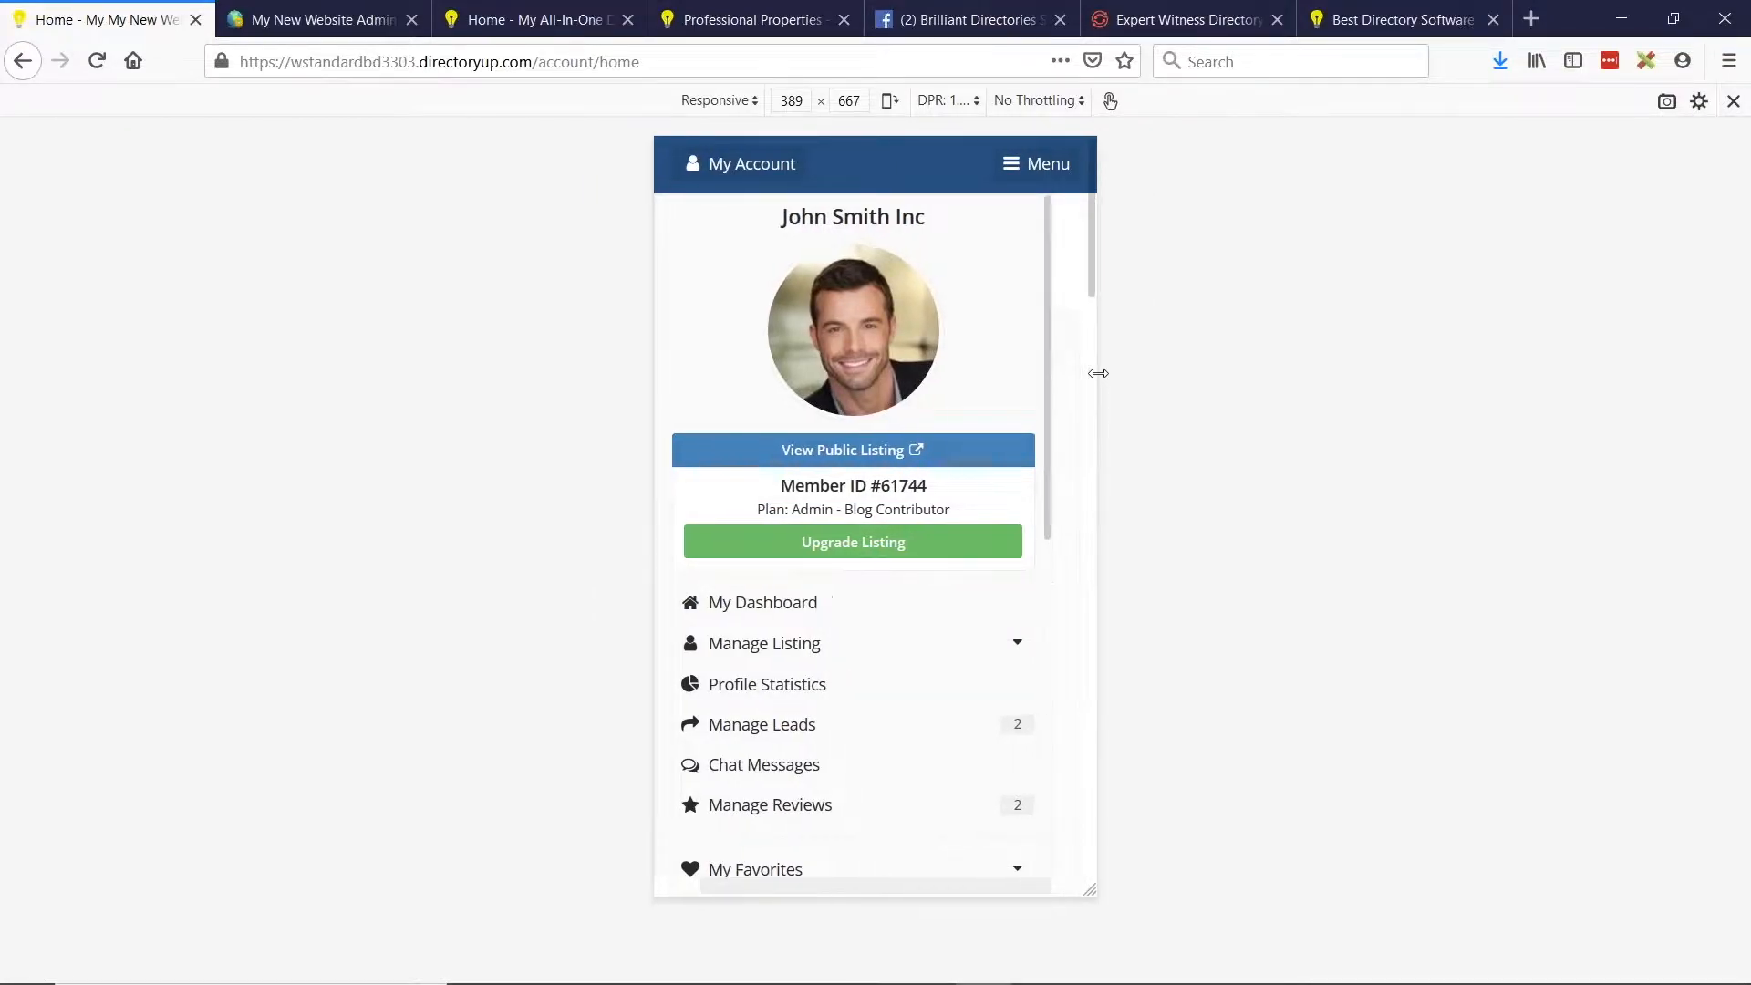
Examine the mobile My Account sidebar, including its My Favorites submenu, and return to the desktop view.
{"action": "scroll", "coordinate": [900, 512], "scroll_direction": "down", "scroll_amount": 2}
{"action": "scroll", "coordinate": [900, 505], "scroll_direction": "down", "scroll_amount": 8}
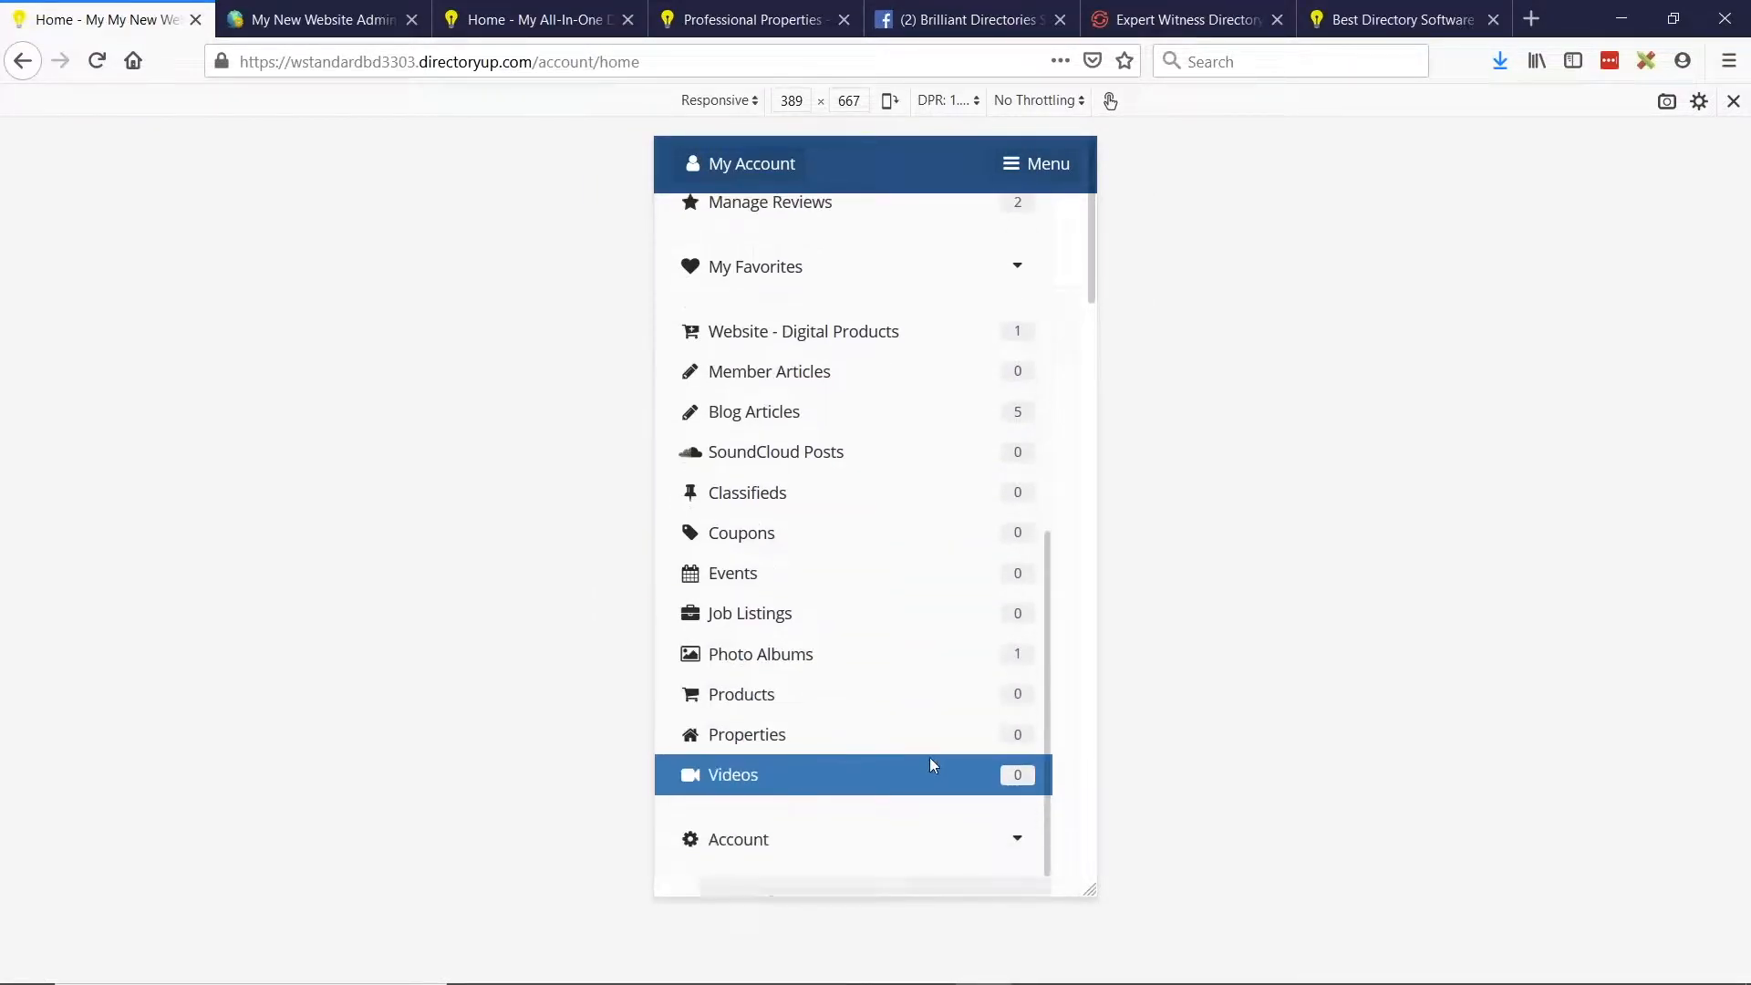
{"action": "scroll", "coordinate": [931, 766], "scroll_direction": "up", "scroll_amount": 7}
{"action": "scroll", "coordinate": [930, 638], "scroll_direction": "up", "scroll_amount": 3}
{"action": "left_click", "coordinate": [755, 170]}
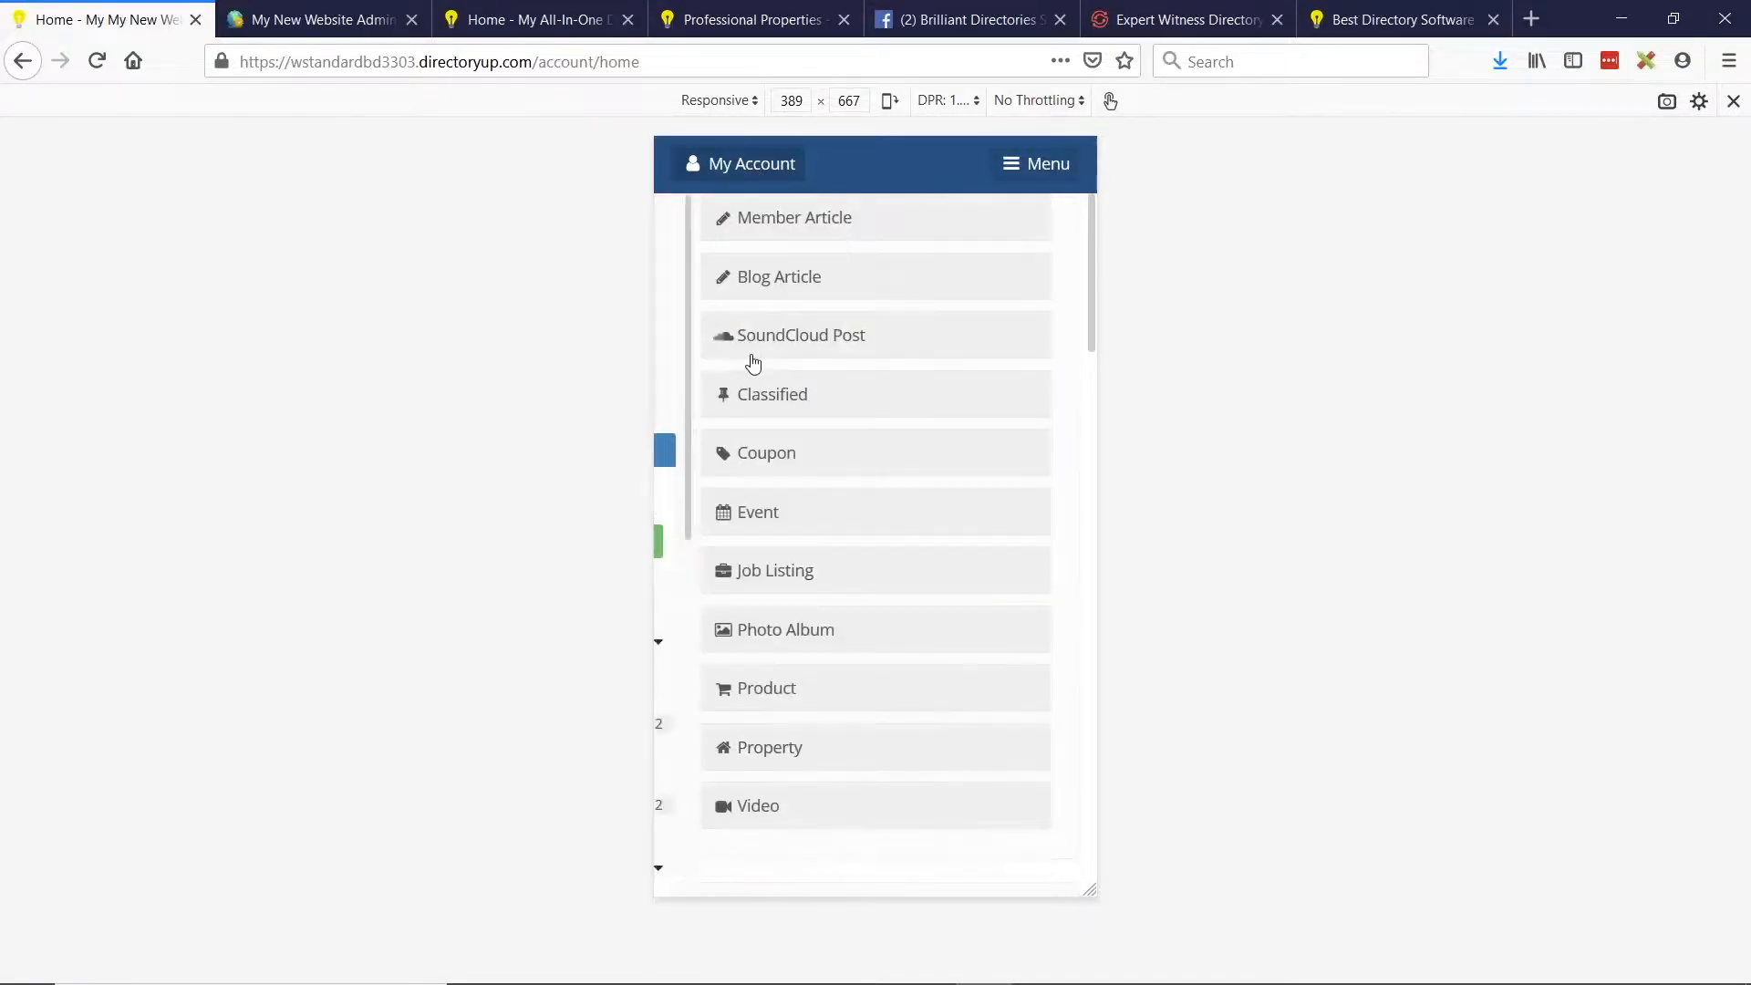
{"action": "left_click", "coordinate": [724, 174]}
{"action": "scroll", "coordinate": [899, 633], "scroll_direction": "down", "scroll_amount": 8}
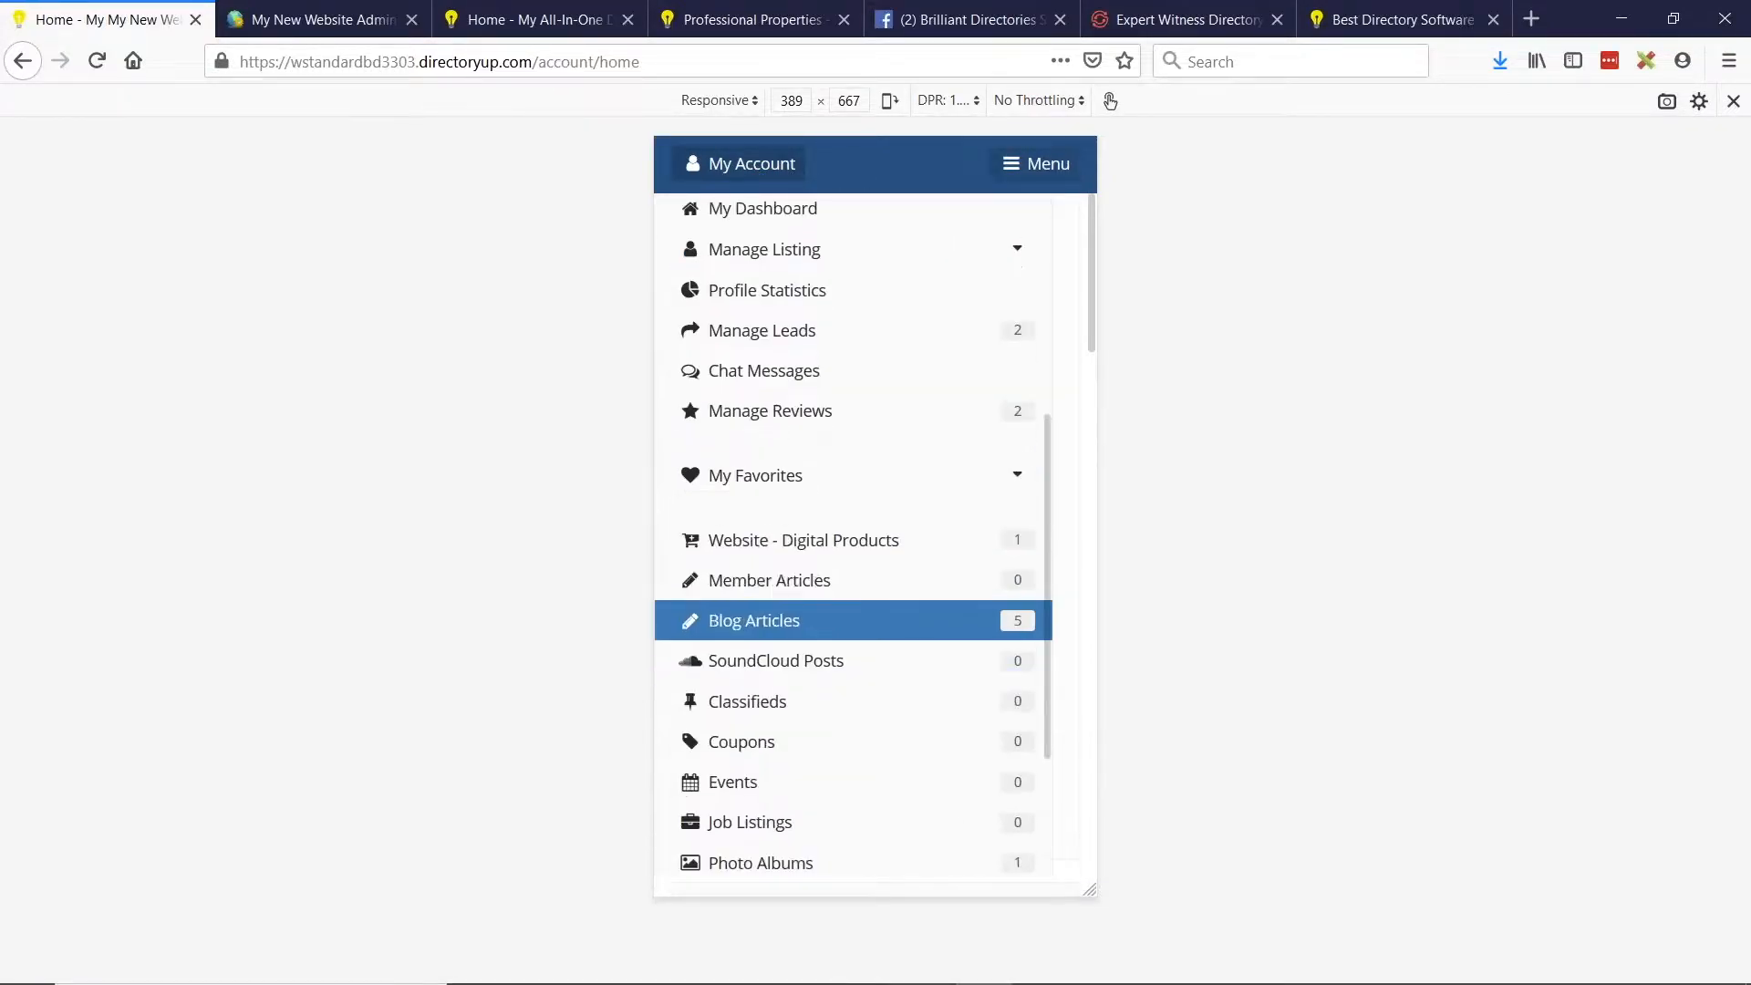
{"action": "left_click", "coordinate": [1019, 478]}
{"action": "left_click", "coordinate": [1023, 481]}
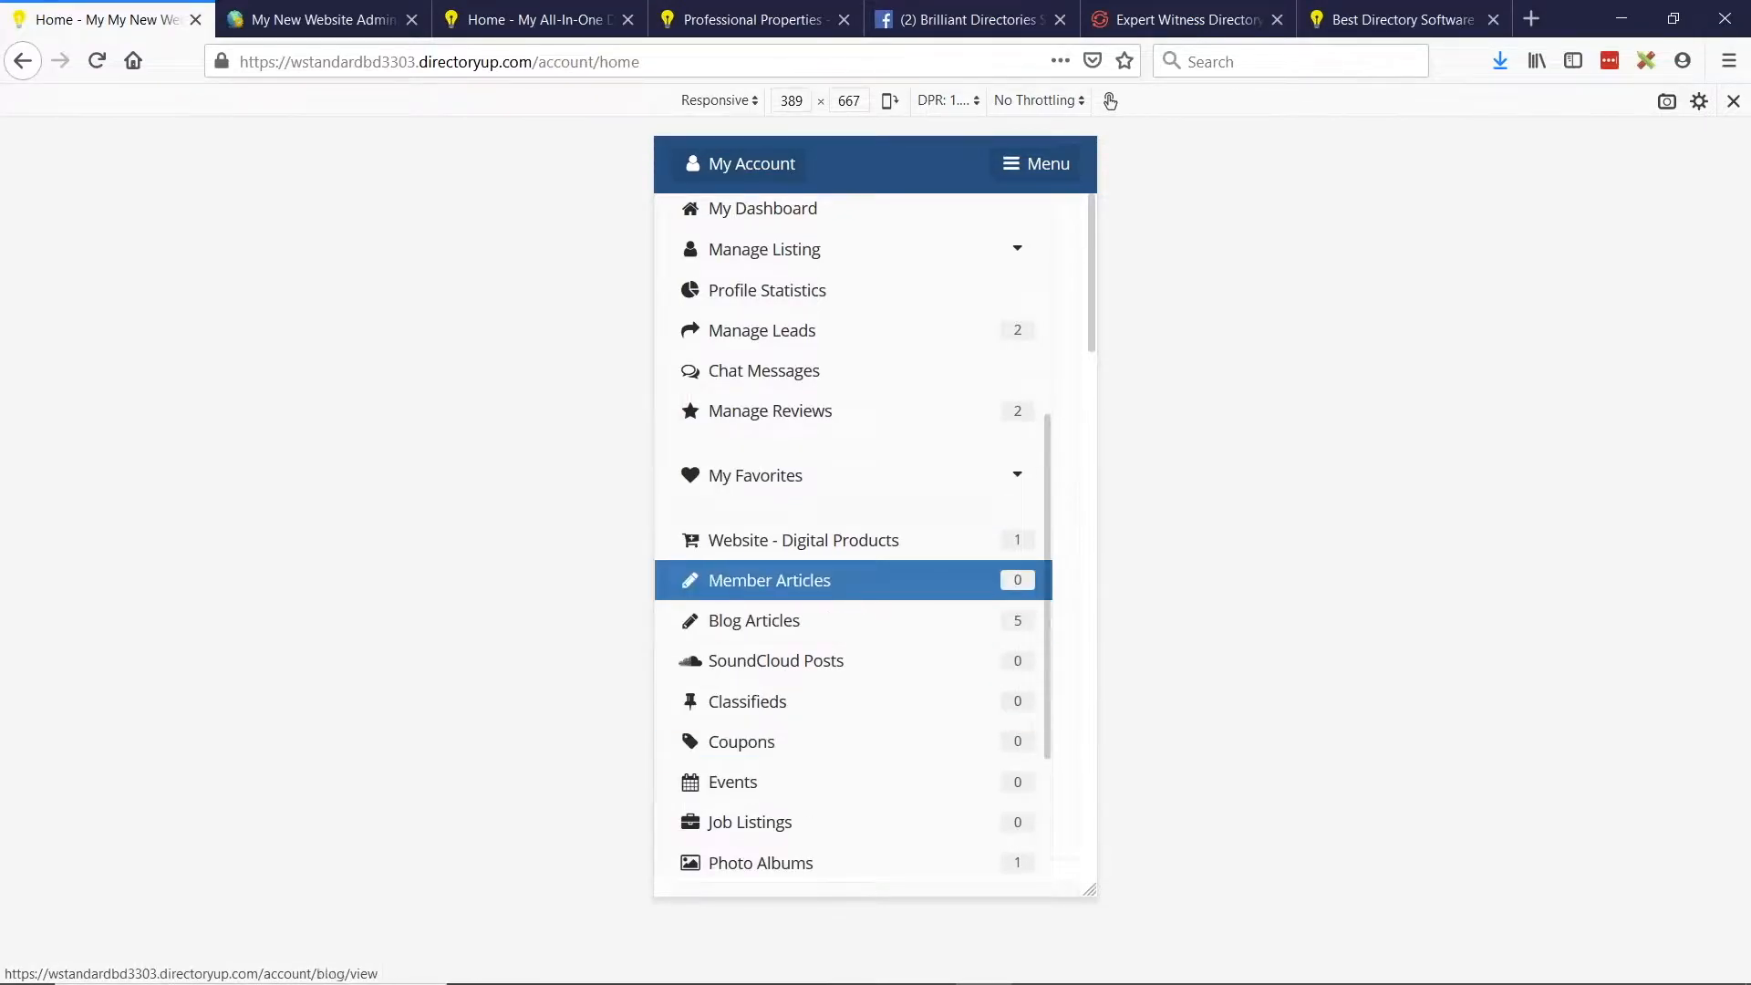
{"action": "key", "text": "ctrl+shift+m"}
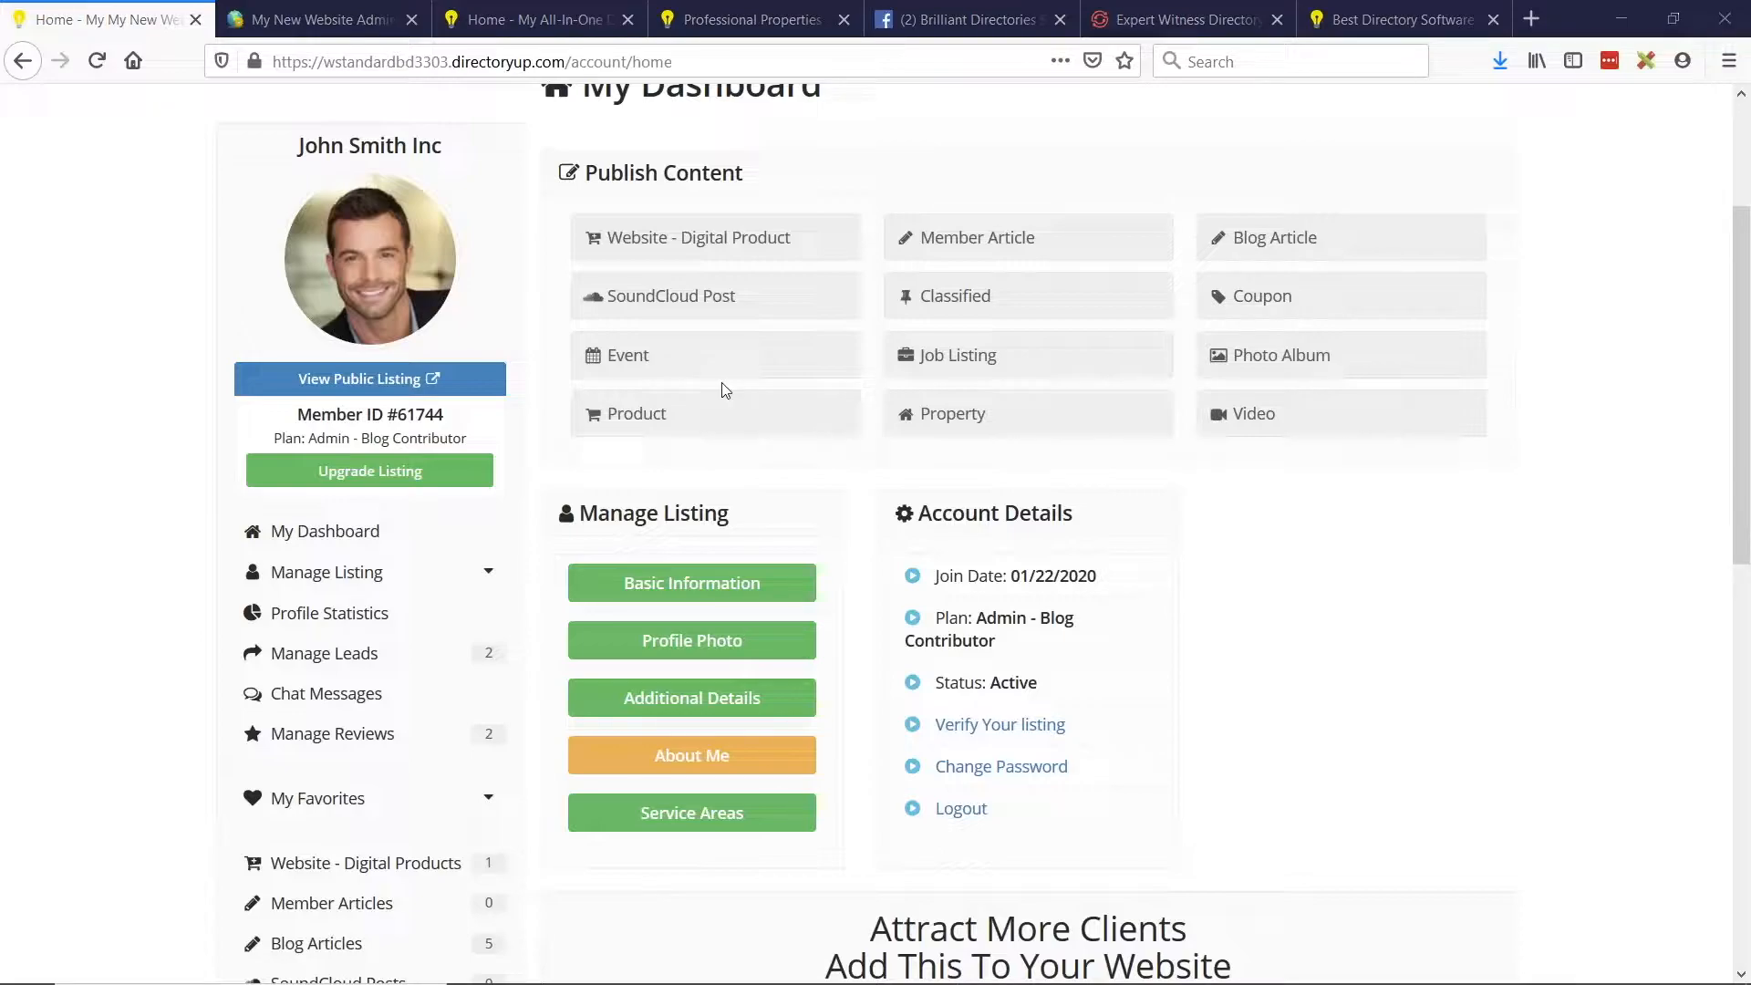
Review the dashboard in desktop view and expand the My Favorites submenu to see its post types.
{"action": "scroll", "coordinate": [721, 382], "scroll_direction": "up", "scroll_amount": 3}
{"action": "scroll", "coordinate": [450, 465], "scroll_direction": "down", "scroll_amount": 4}
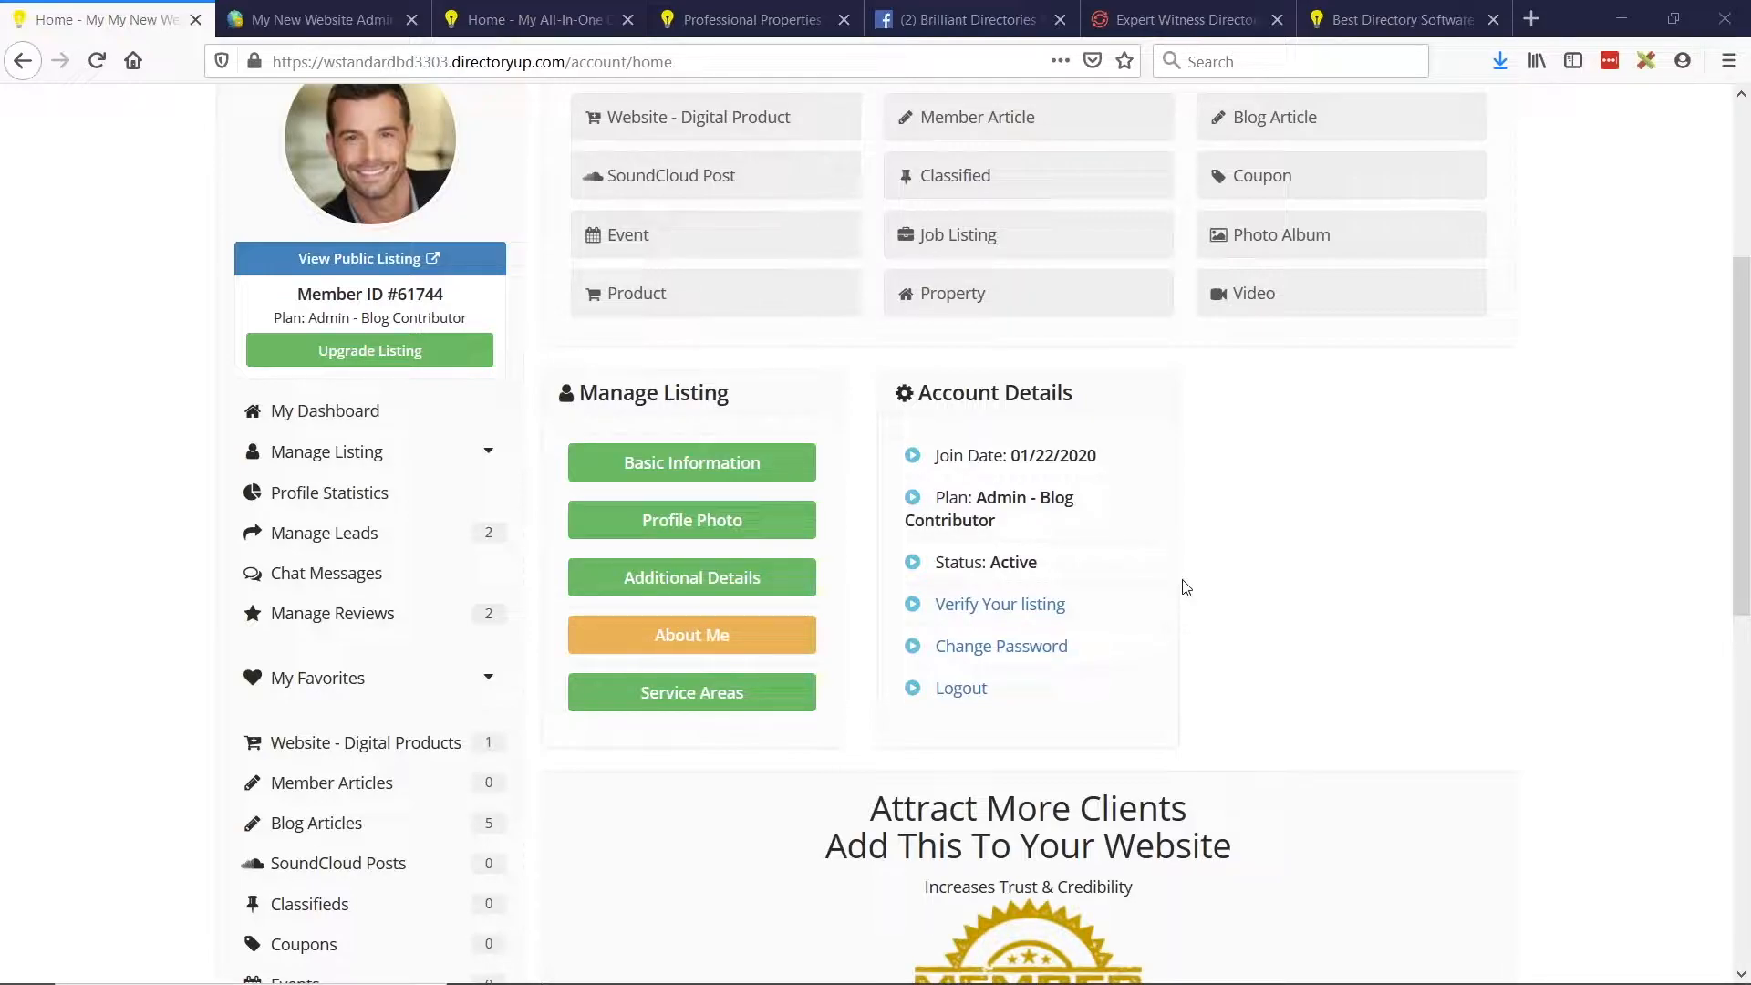
{"action": "scroll", "coordinate": [1185, 589], "scroll_direction": "up", "scroll_amount": 1}
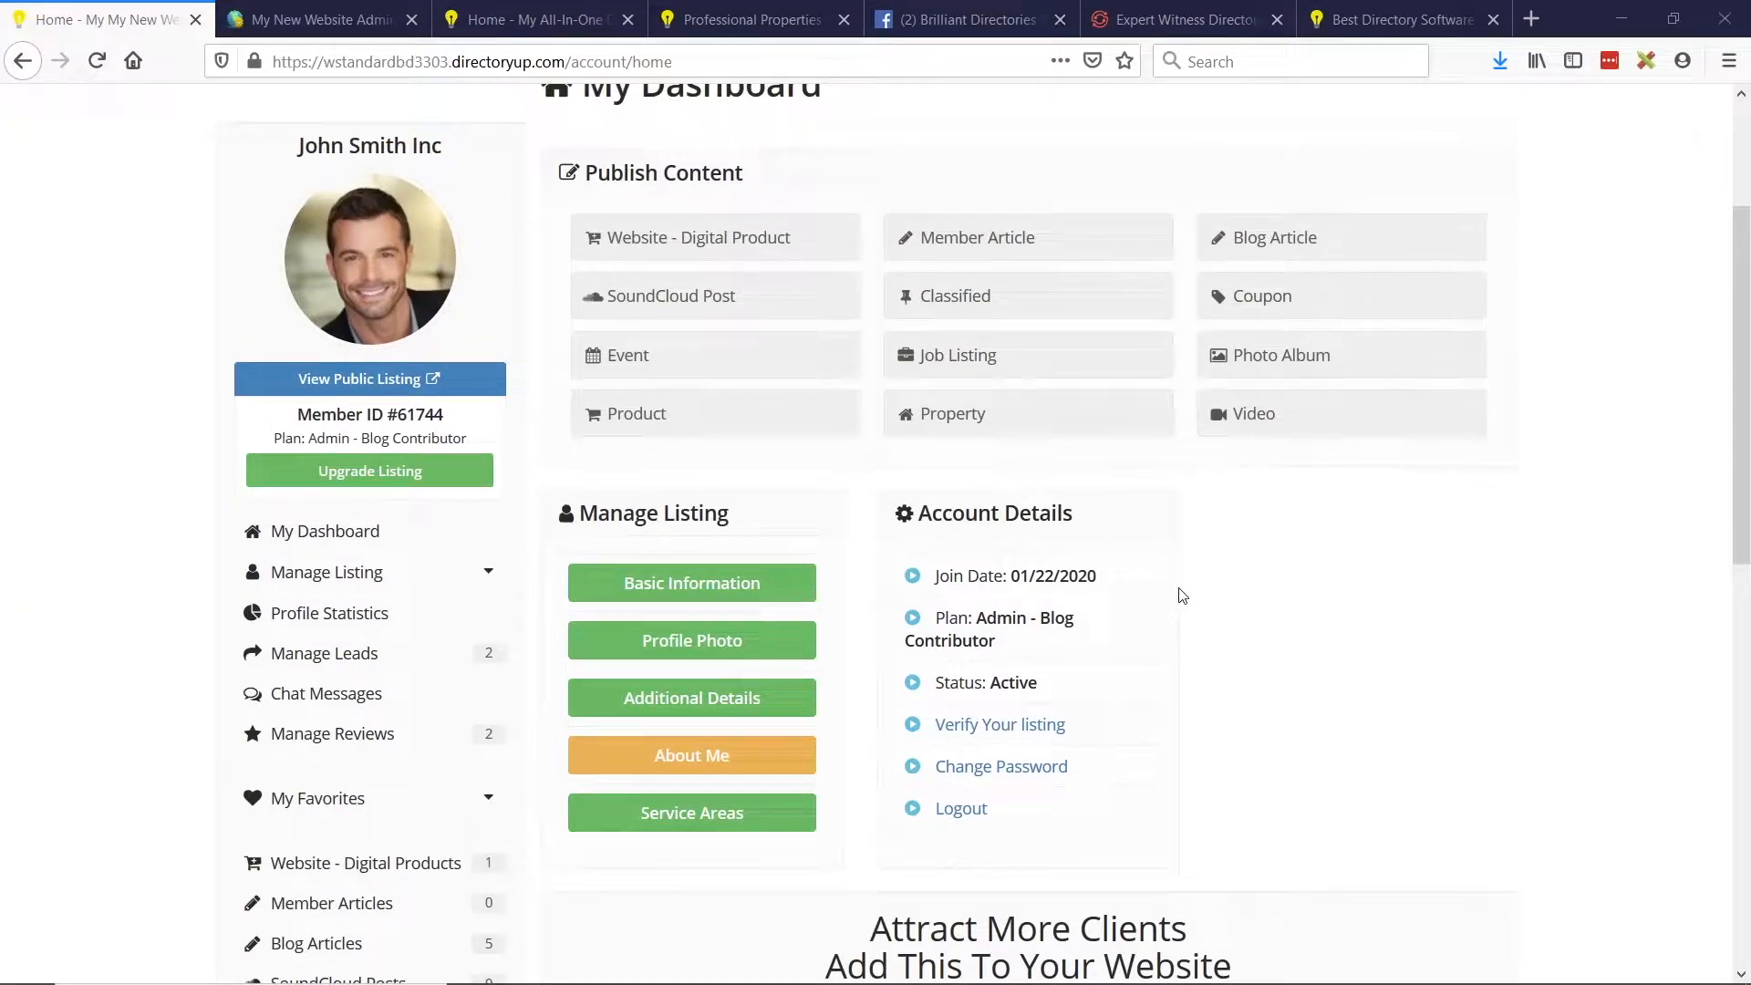
{"action": "scroll", "coordinate": [1183, 595], "scroll_direction": "down", "scroll_amount": 1}
{"action": "scroll", "coordinate": [1183, 592], "scroll_direction": "down", "scroll_amount": 2}
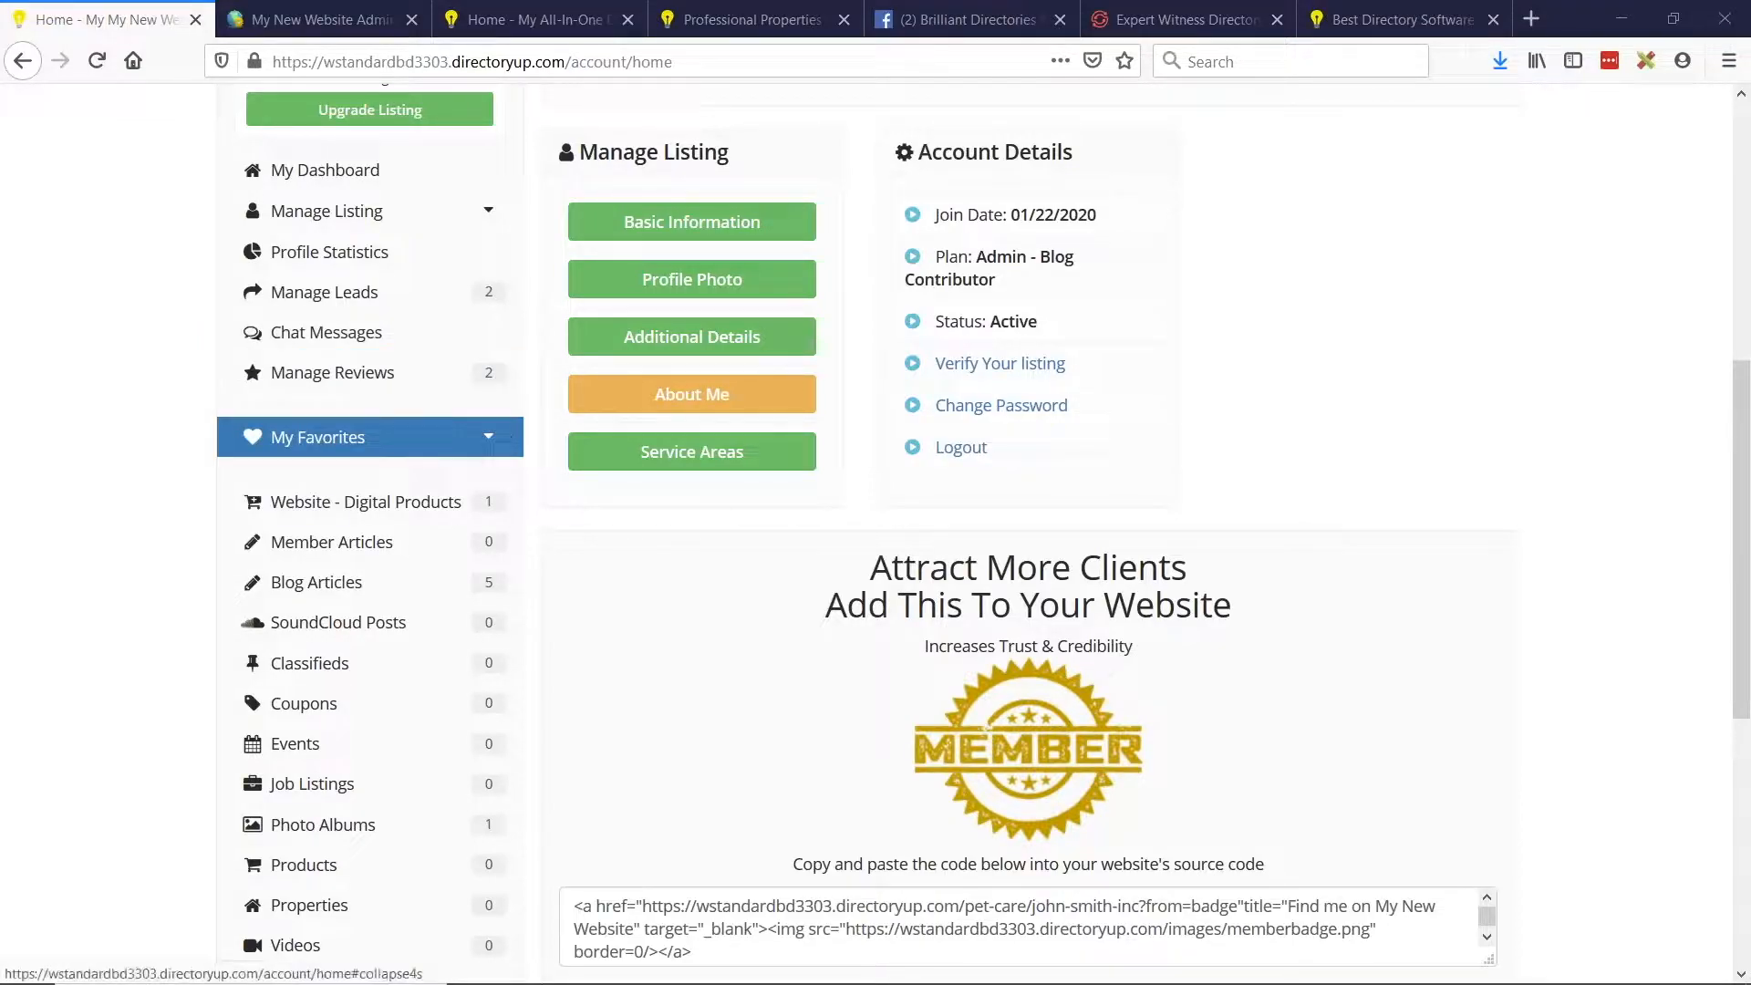
{"action": "left_click", "coordinate": [488, 438]}
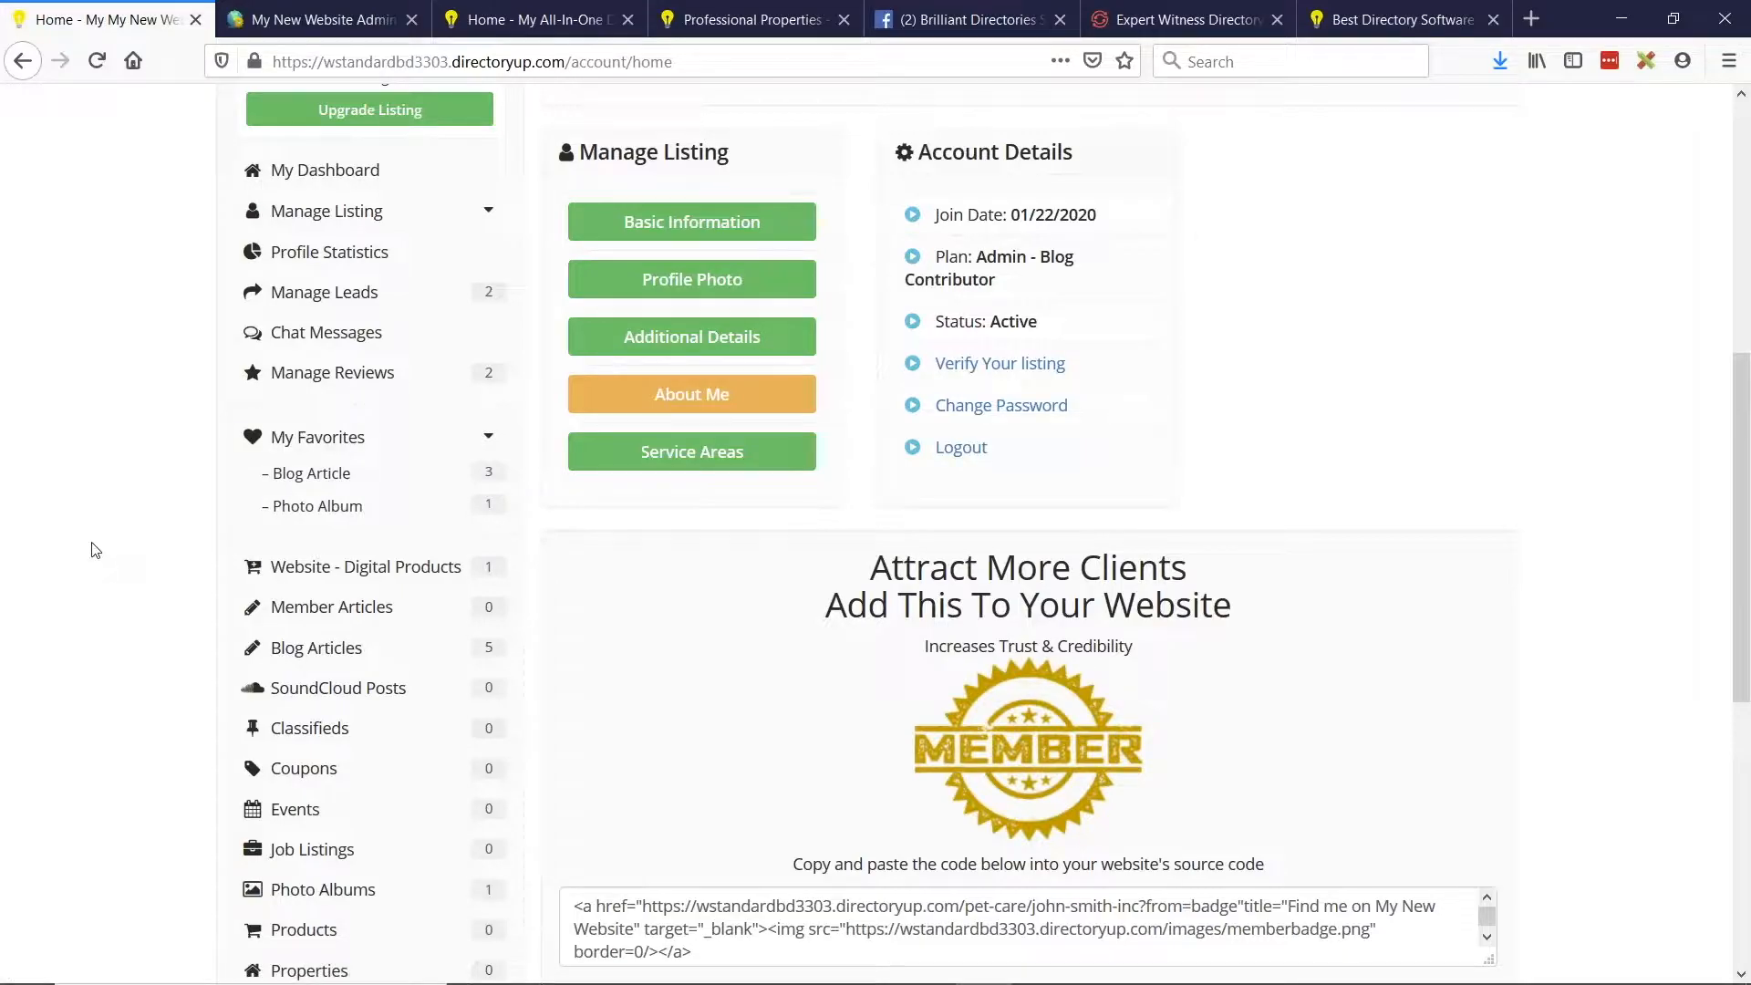
{"action": "scroll", "coordinate": [95, 550], "scroll_direction": "down", "scroll_amount": 2}
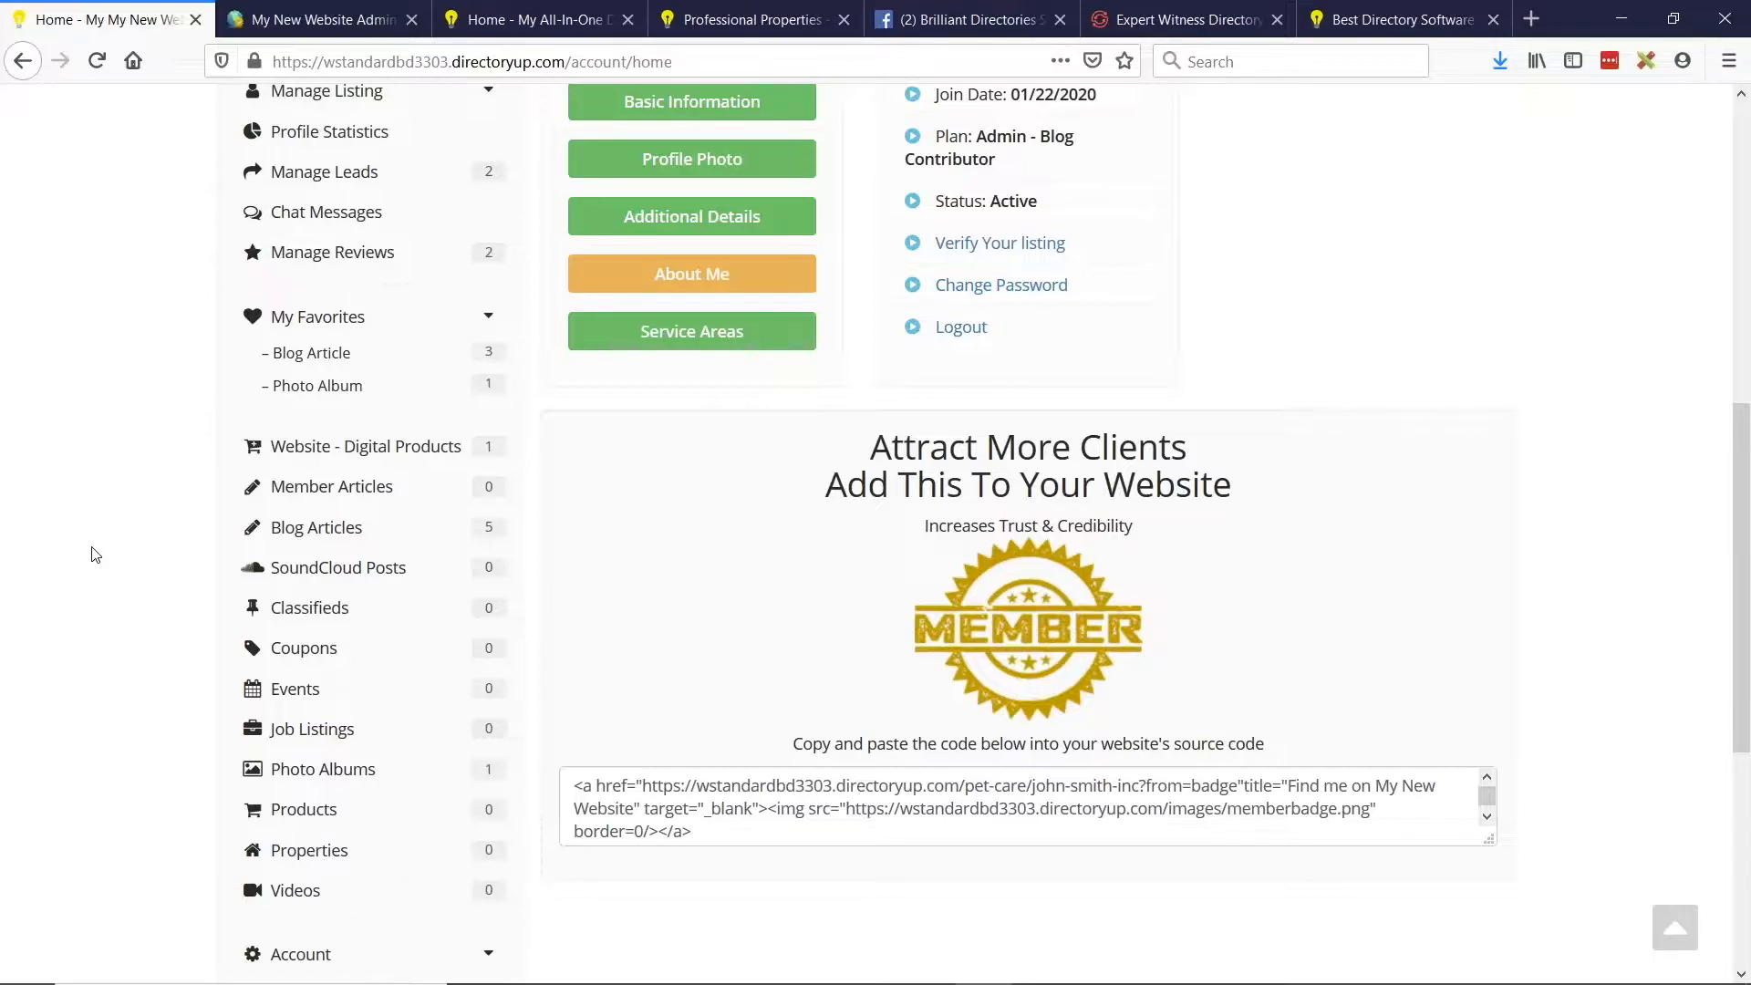
{"action": "scroll", "coordinate": [95, 555], "scroll_direction": "up", "scroll_amount": 2}
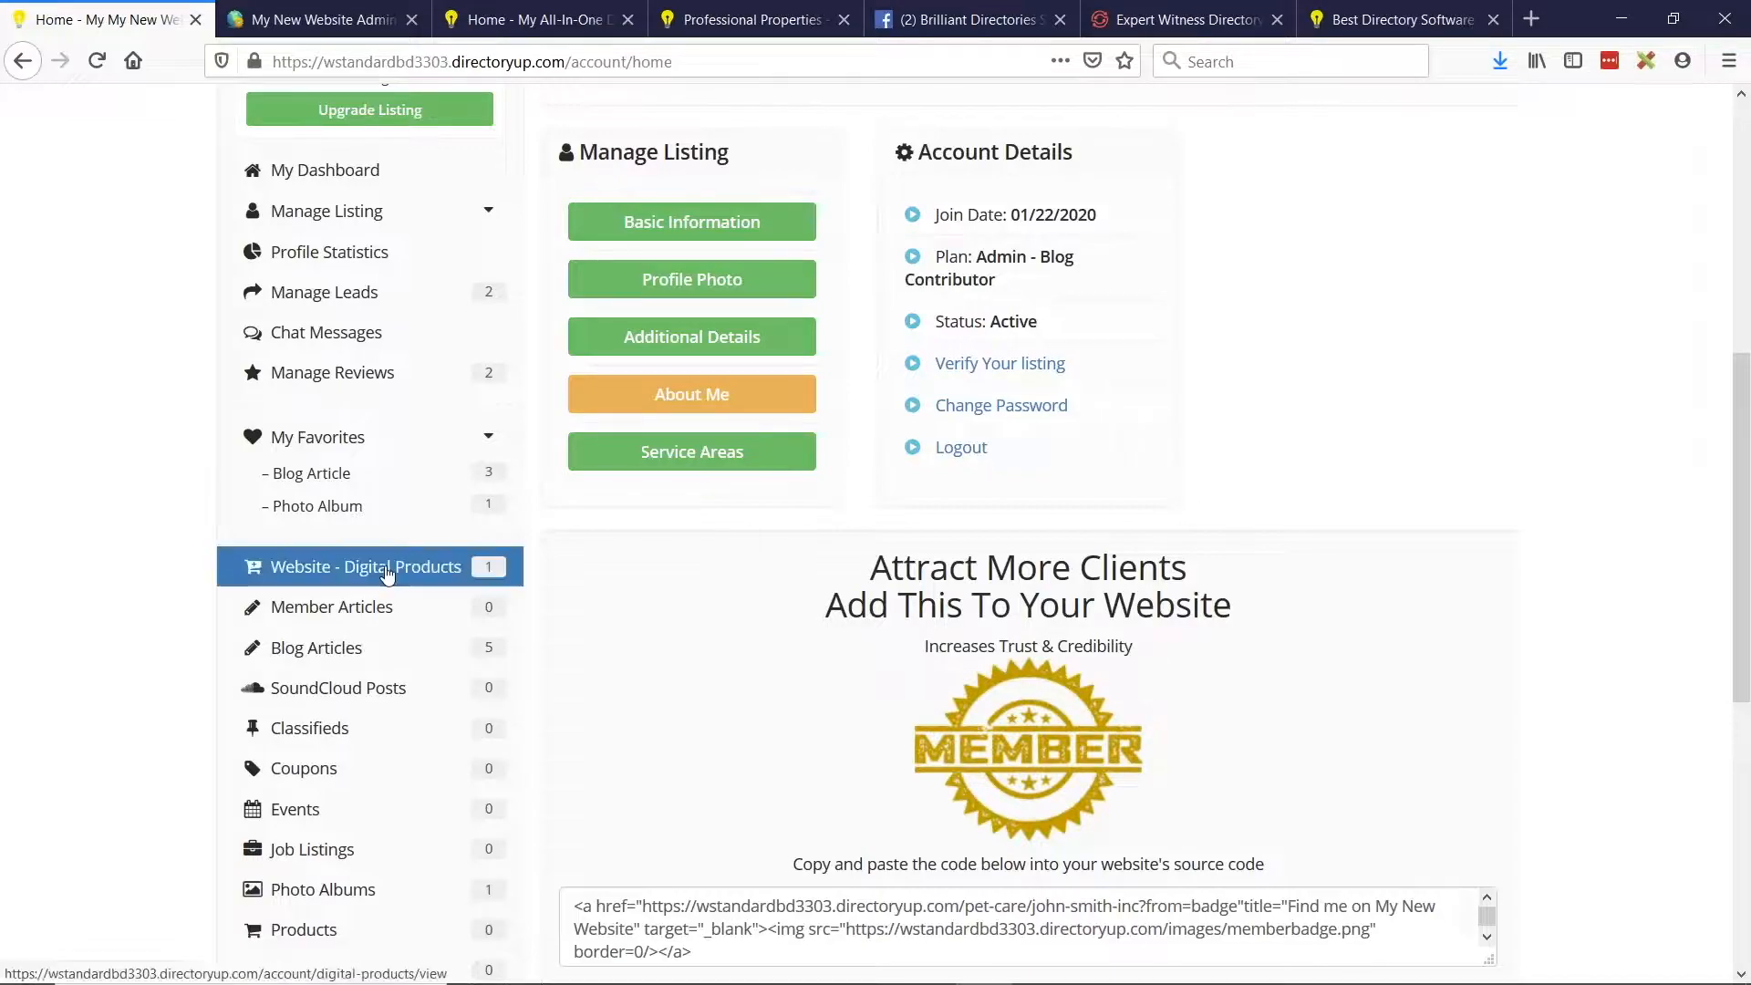
Open the Website - Digital Products management page and check the available actions for the "asdasd" post.
{"action": "left_click", "coordinate": [273, 570]}
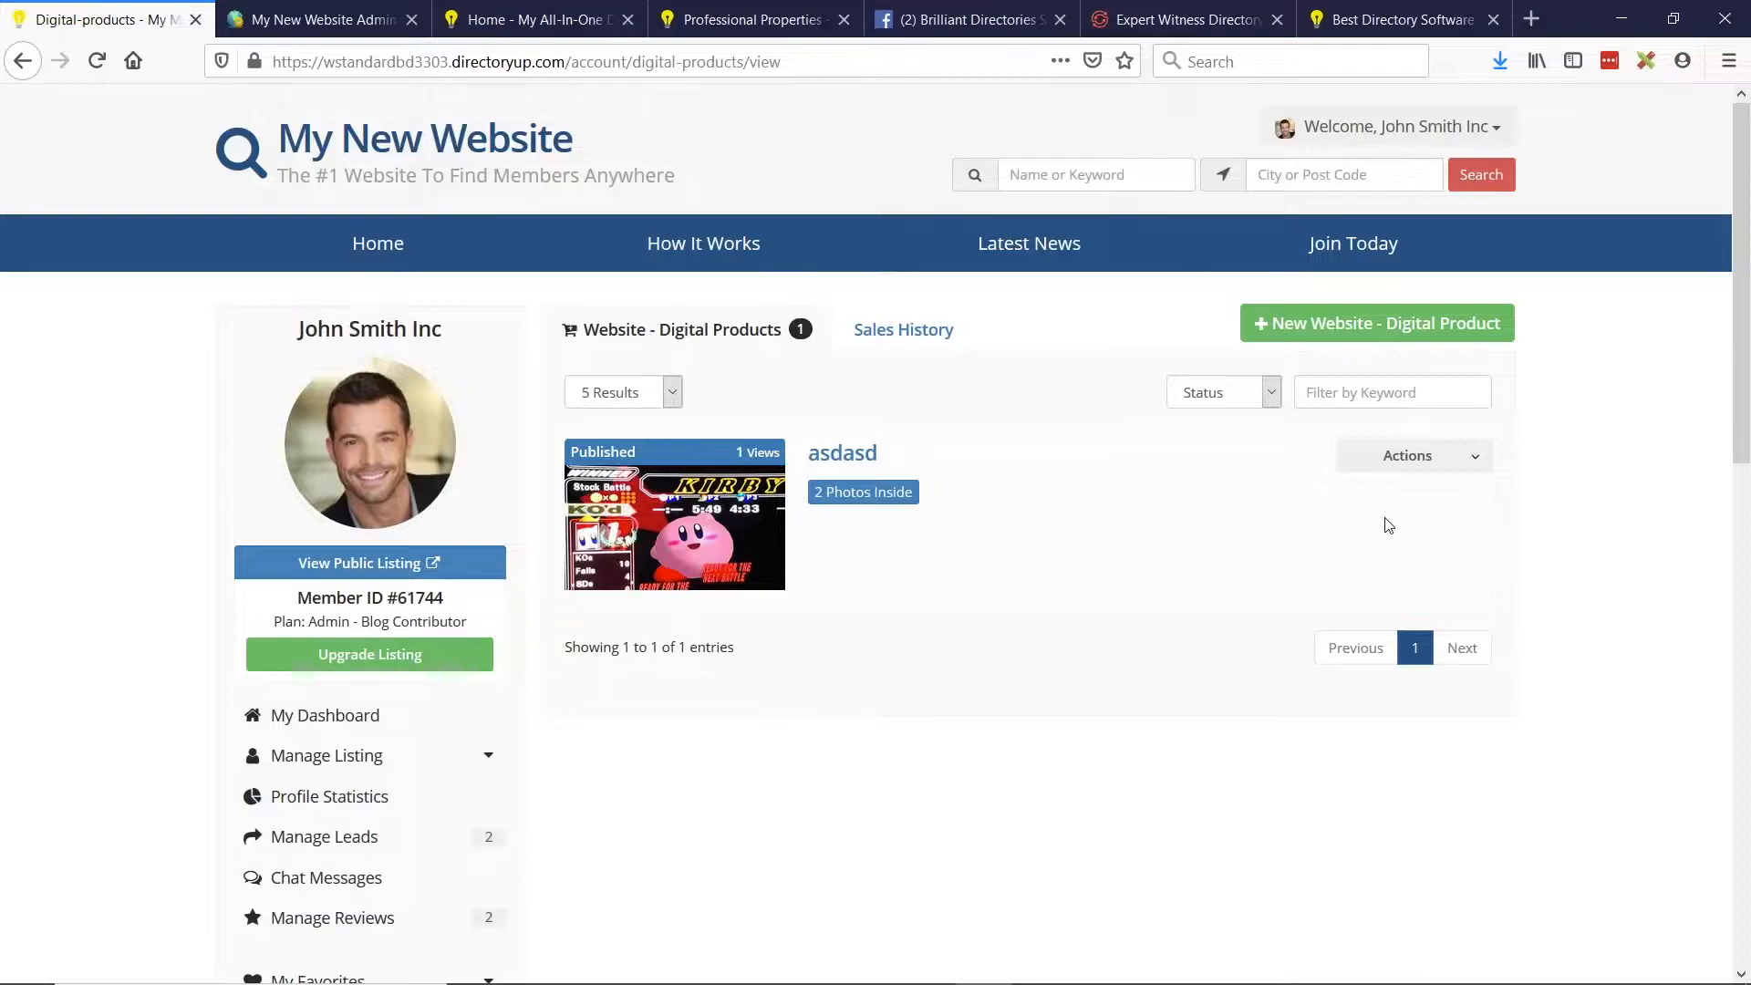
{"action": "scroll", "coordinate": [717, 554], "scroll_direction": "down", "scroll_amount": 2}
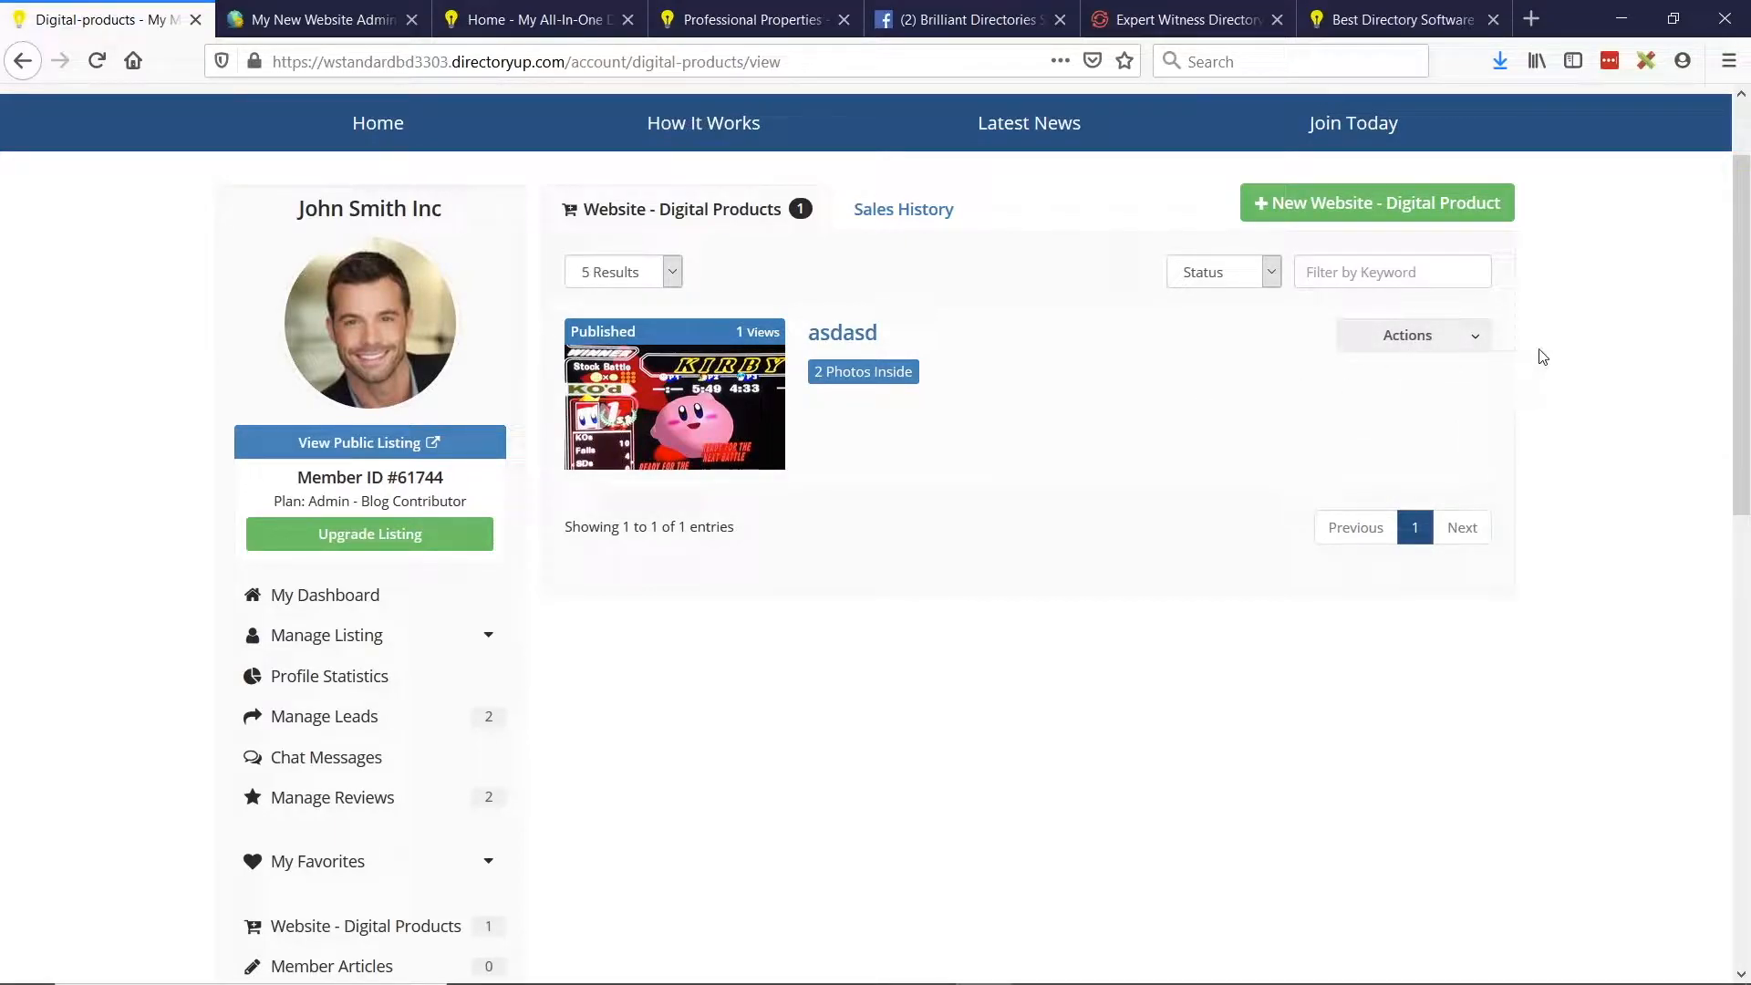
{"action": "left_click", "coordinate": [1481, 347]}
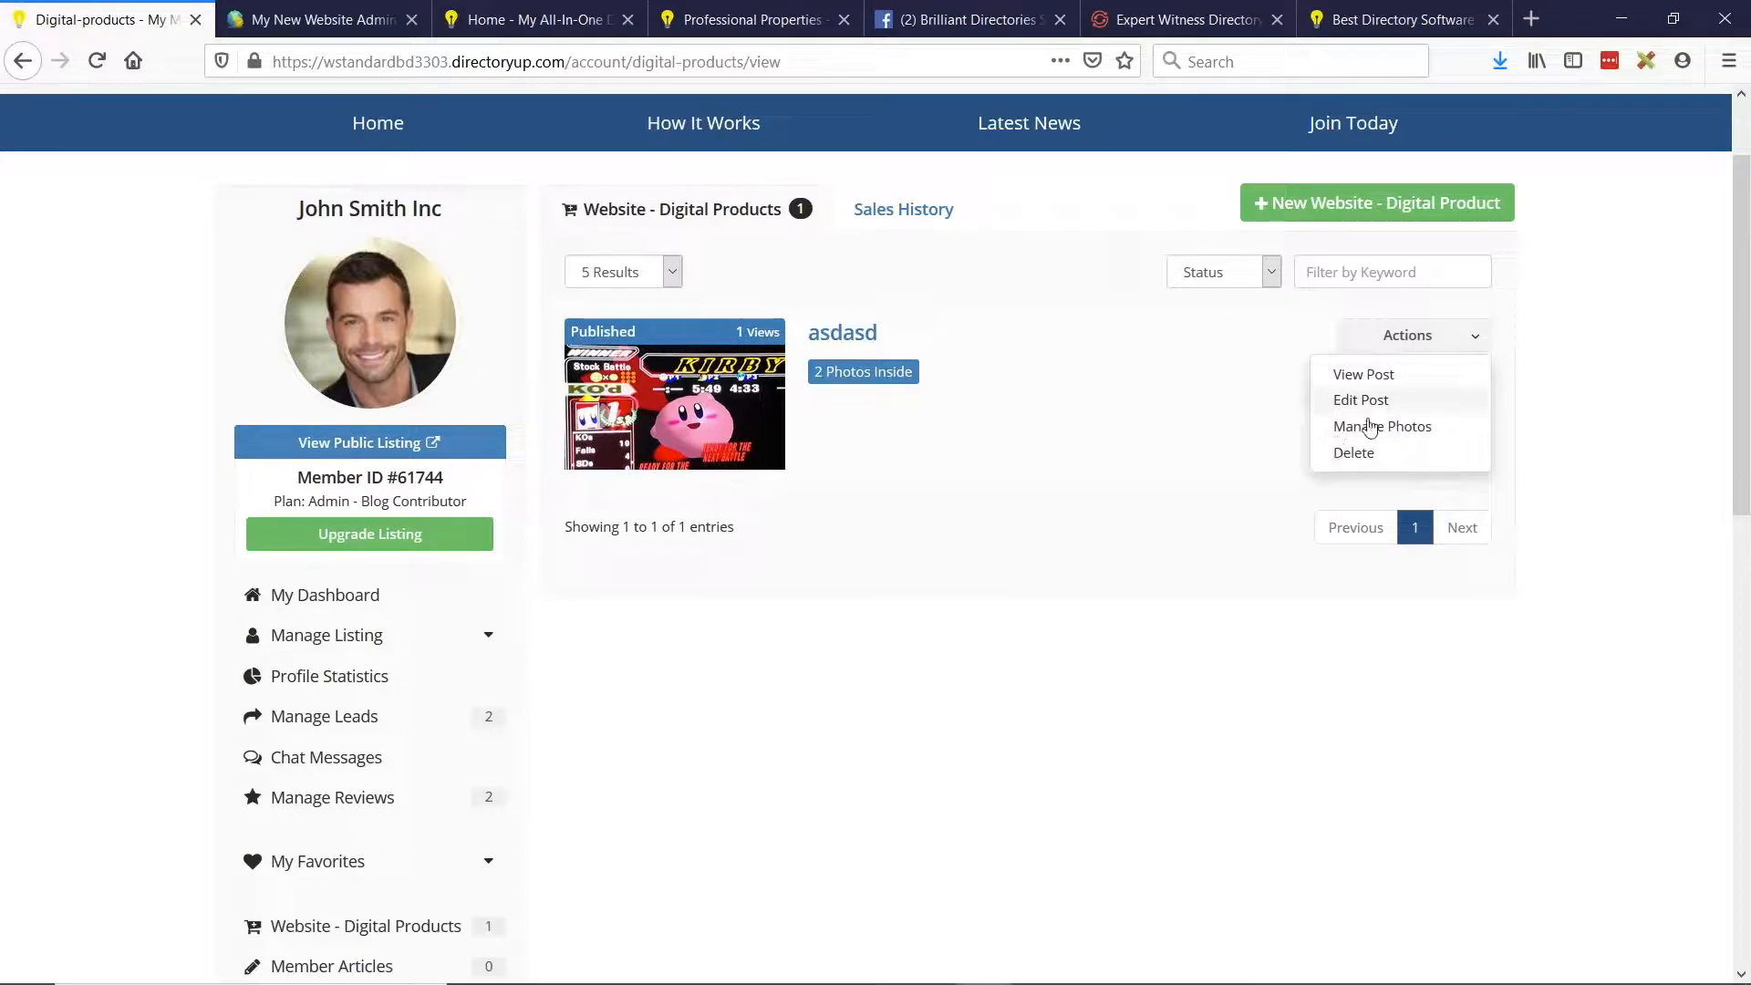
{"action": "left_click", "coordinate": [1432, 349]}
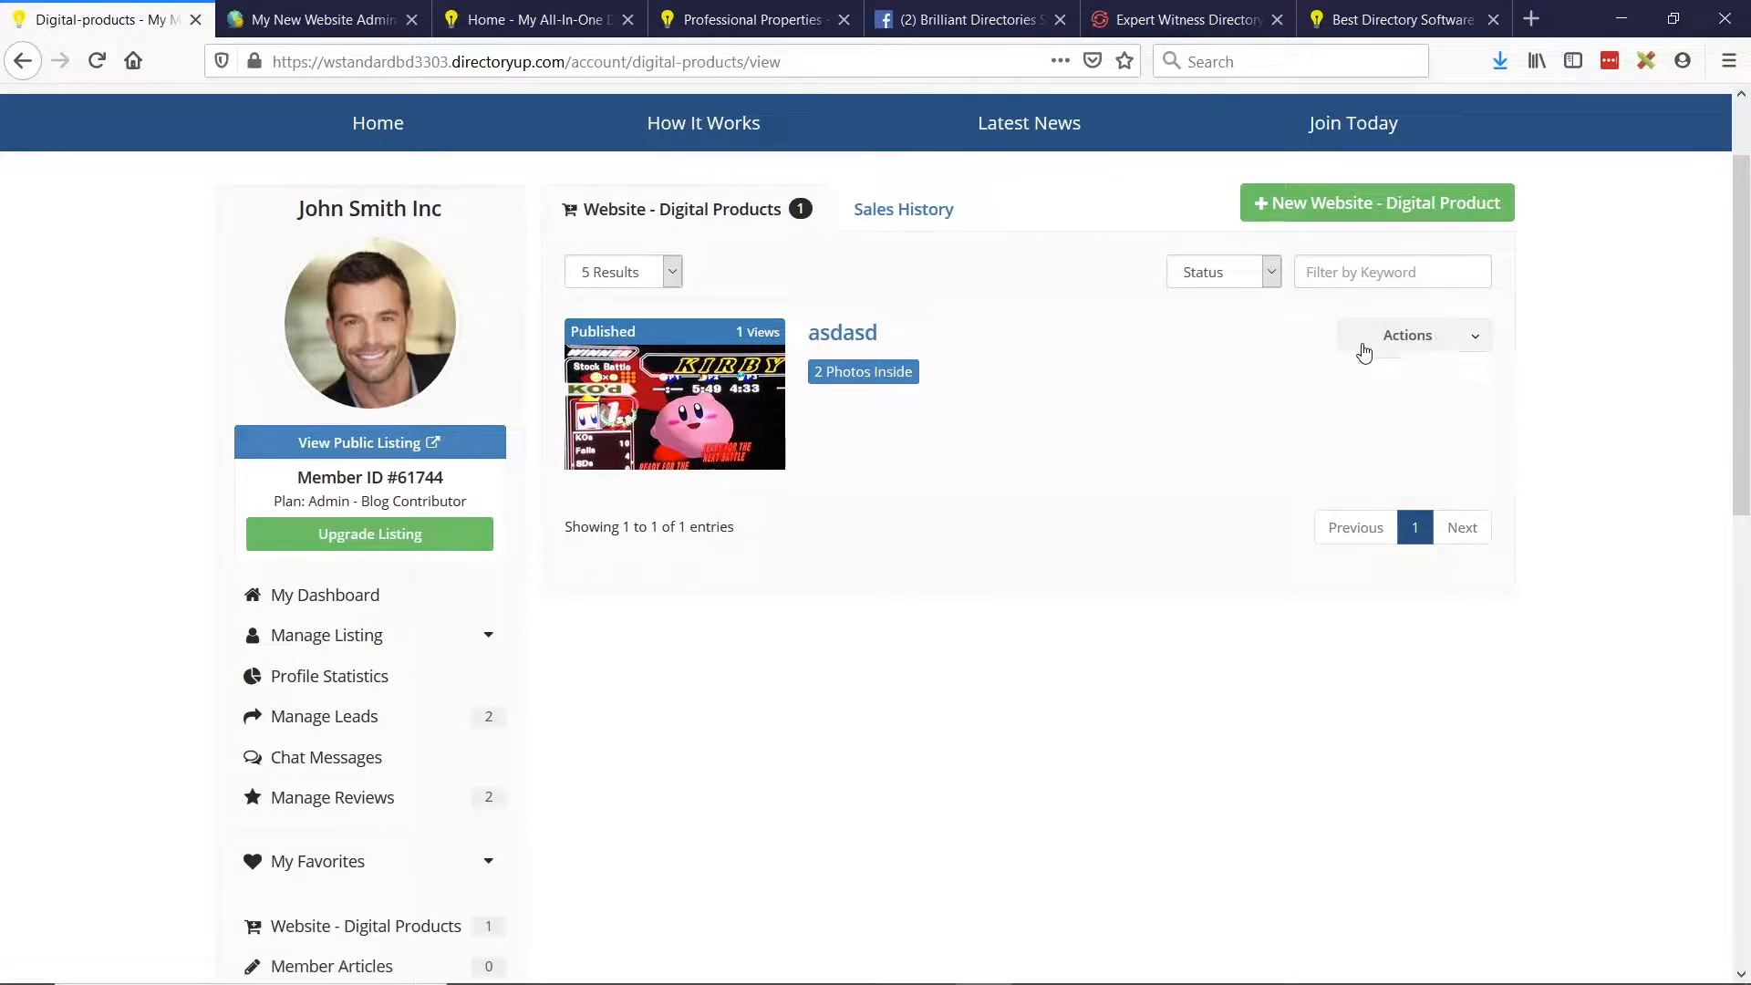
{"action": "scroll", "coordinate": [966, 684], "scroll_direction": "up", "scroll_amount": 3}
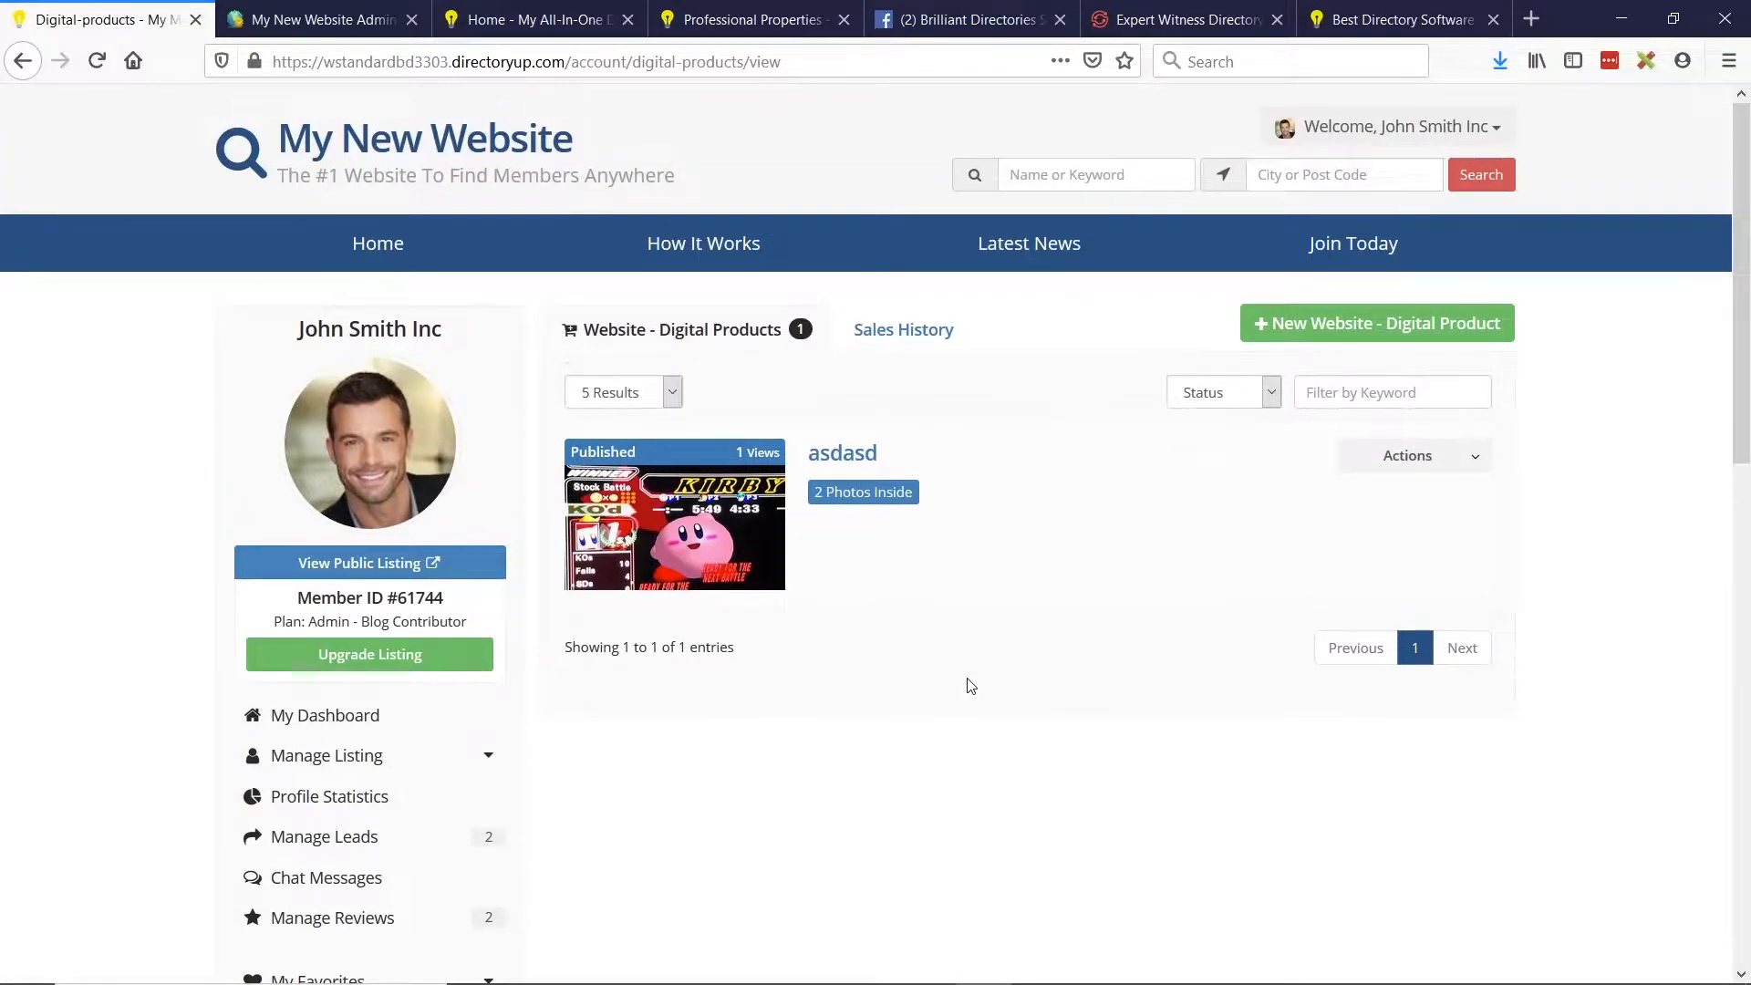
Check the Website - Digital Products page and the "asdasd" edit form in the mobile viewport, and return to desktop view.
{"action": "key", "text": "ctrl+shift+m"}
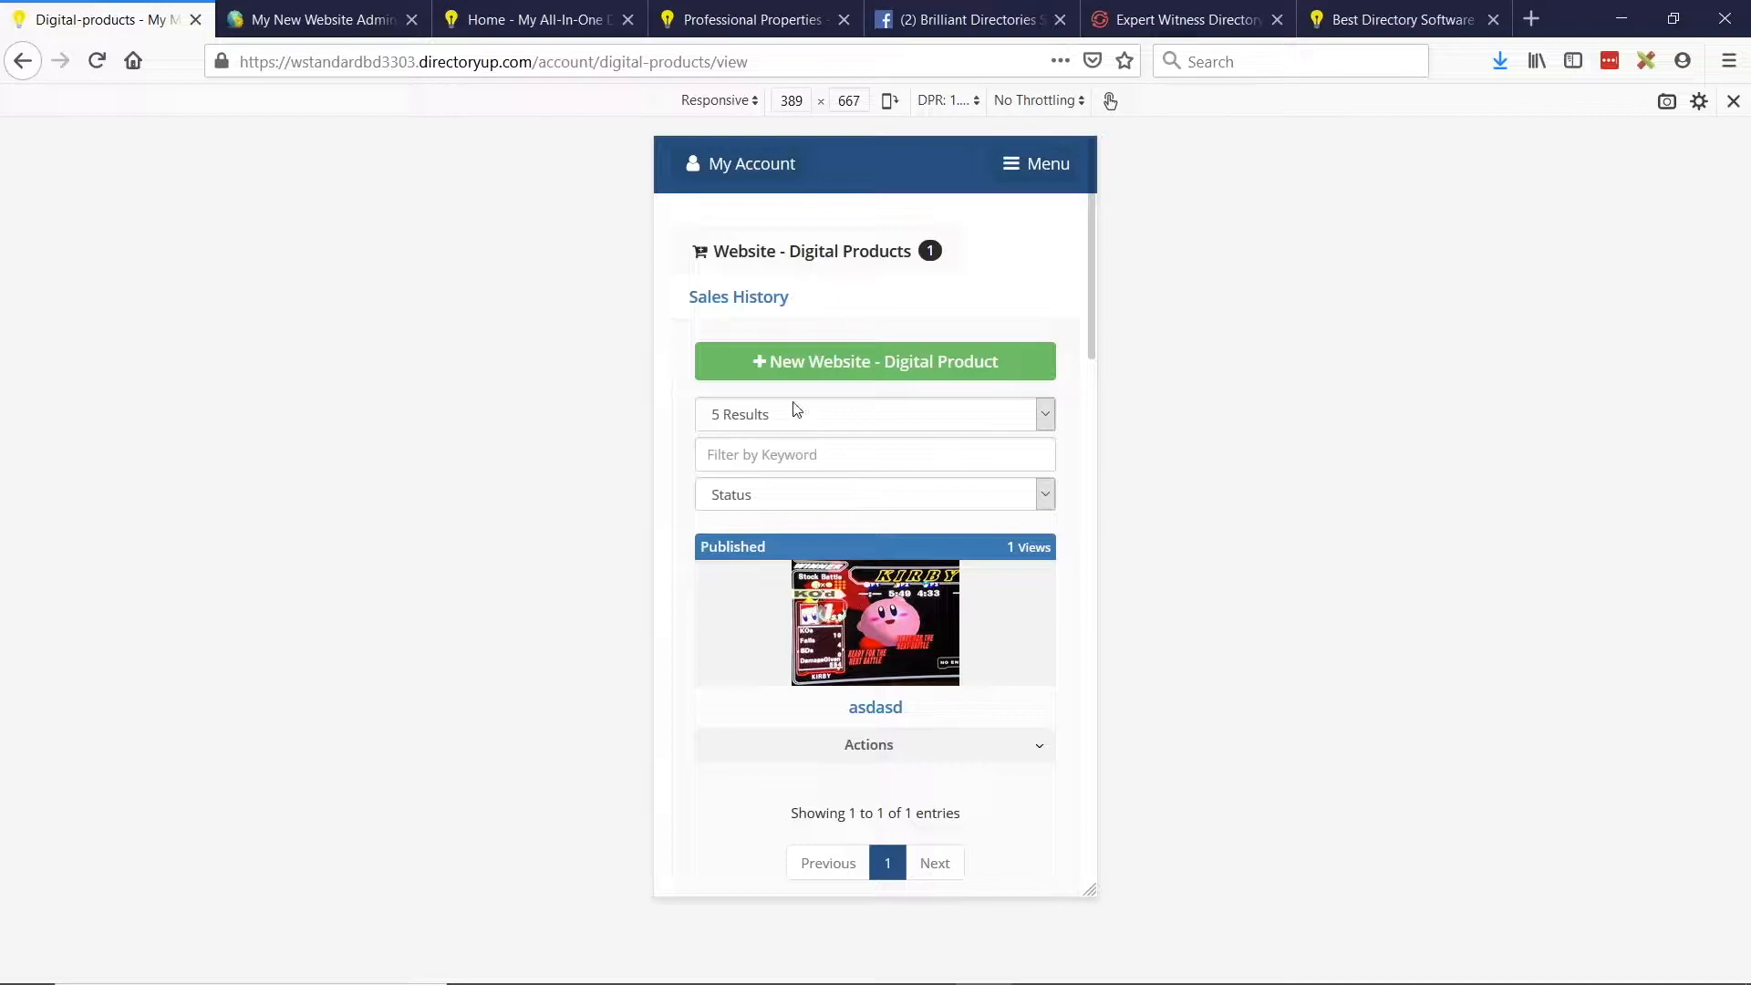
{"action": "scroll", "coordinate": [782, 316], "scroll_direction": "down", "scroll_amount": 3}
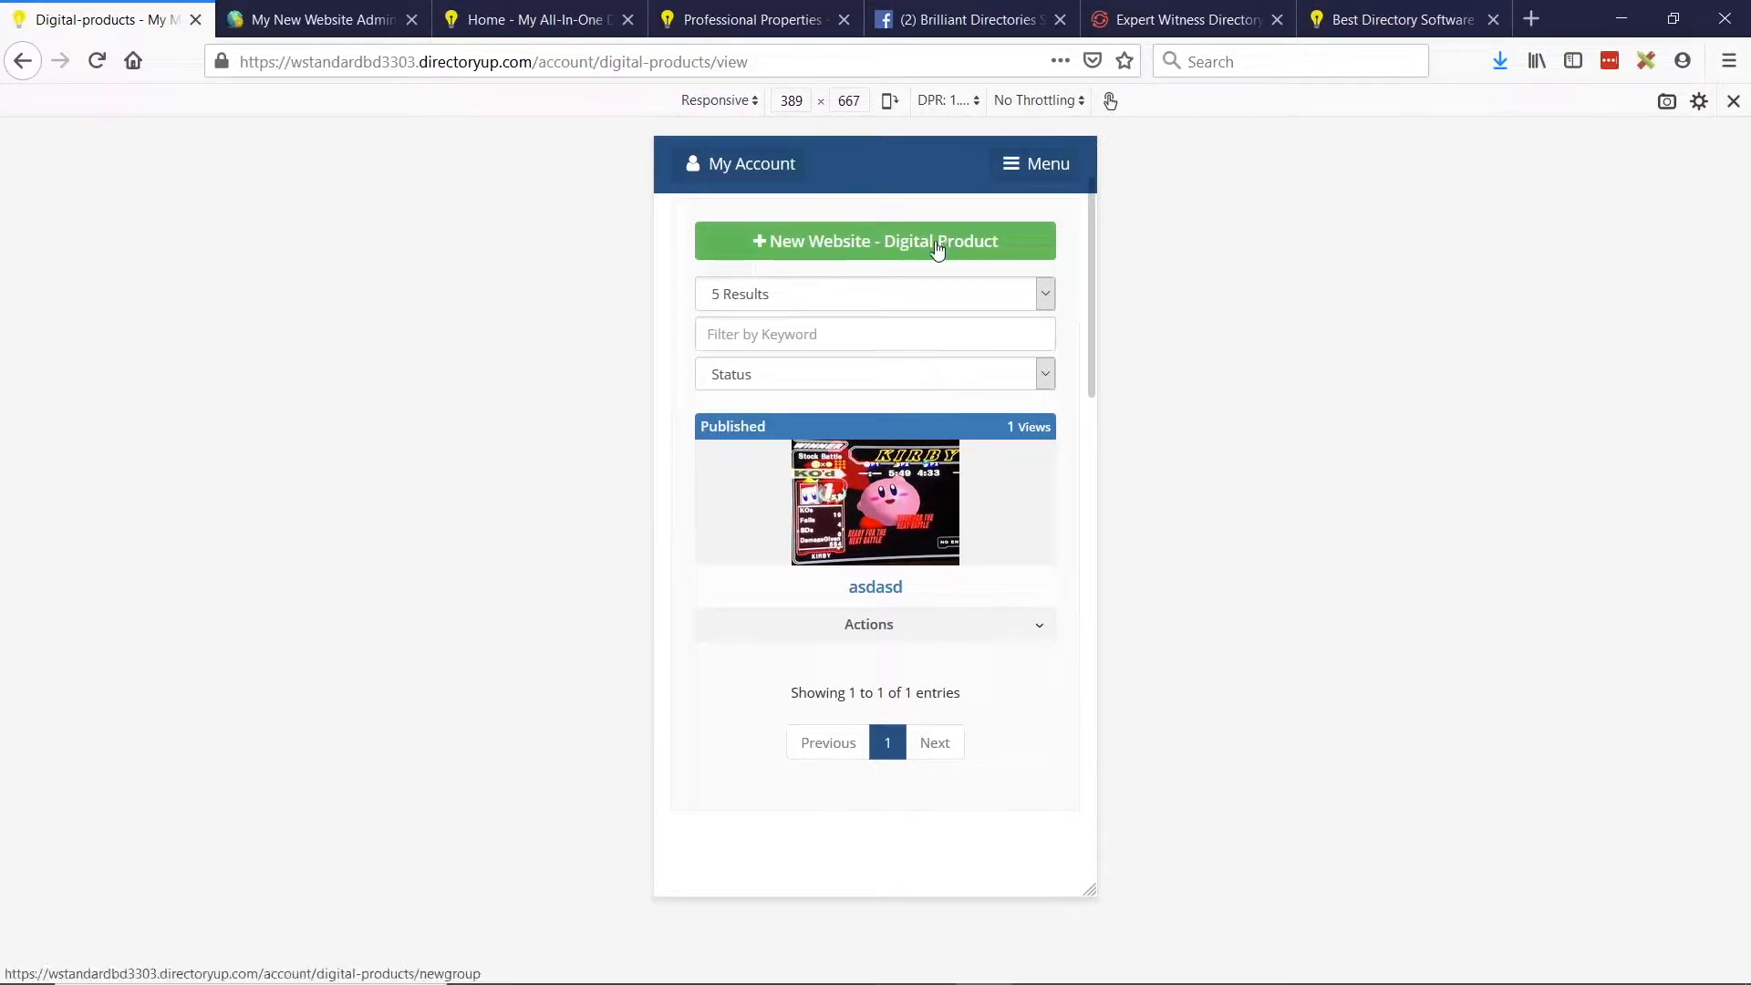
{"action": "left_click", "coordinate": [883, 590]}
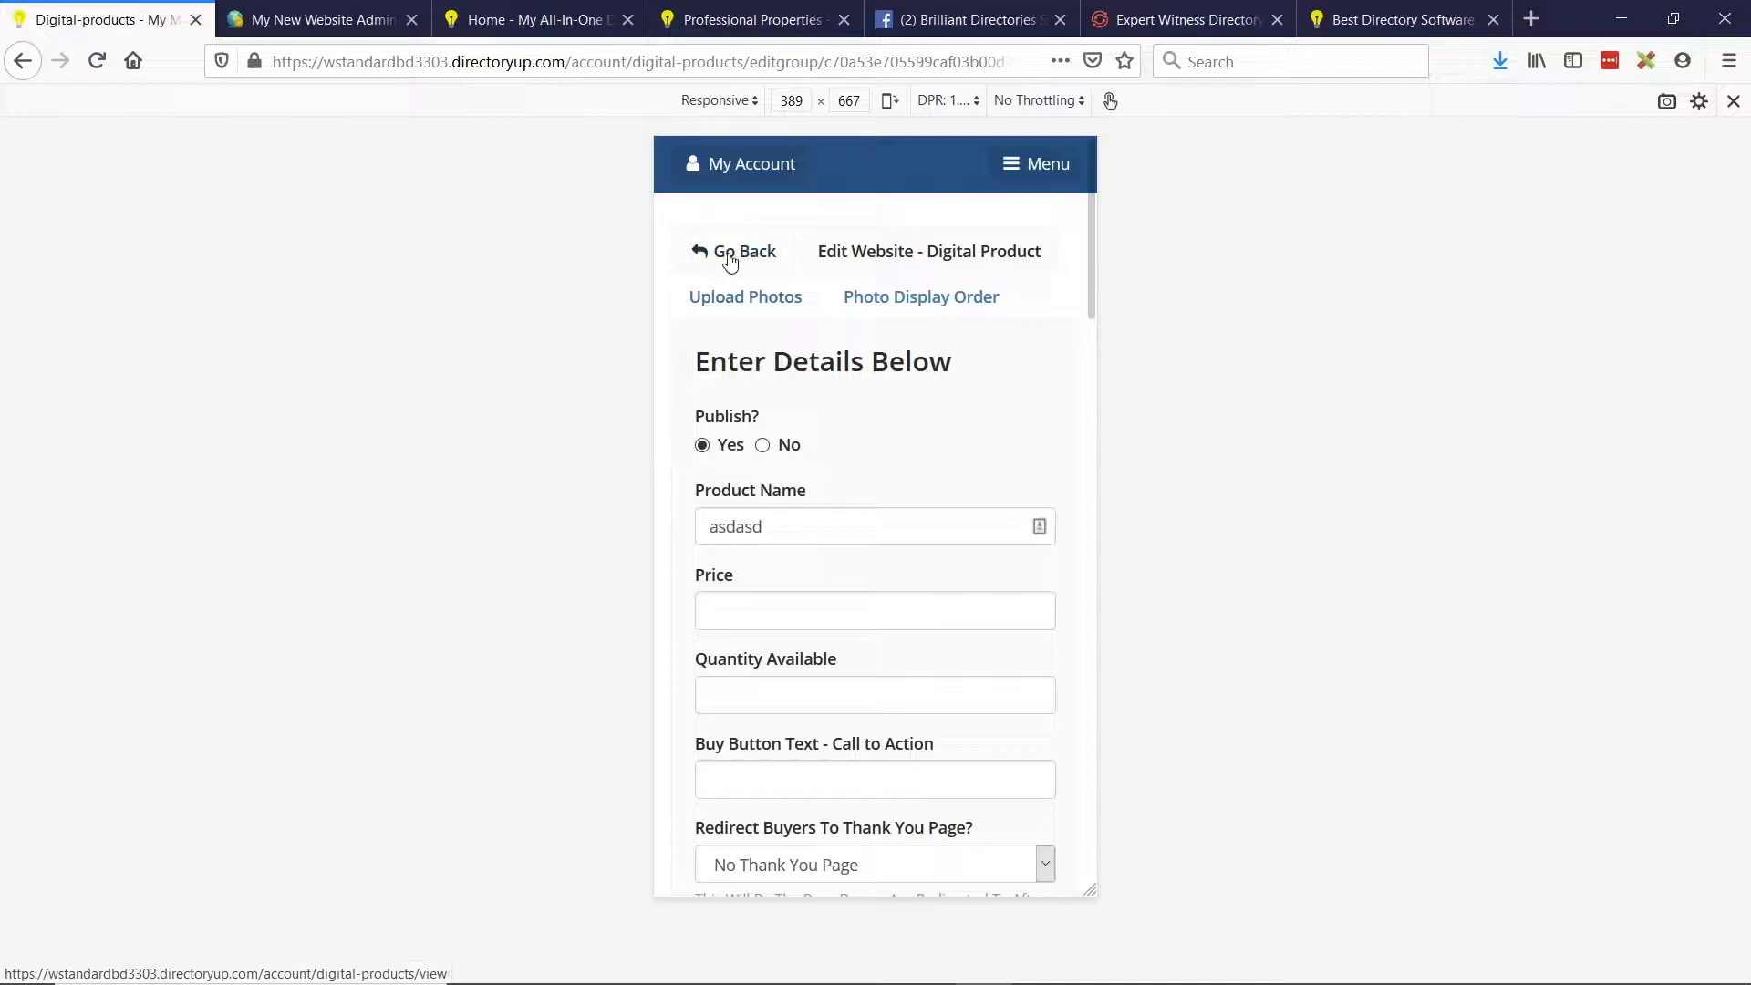
{"action": "left_click", "coordinate": [744, 252]}
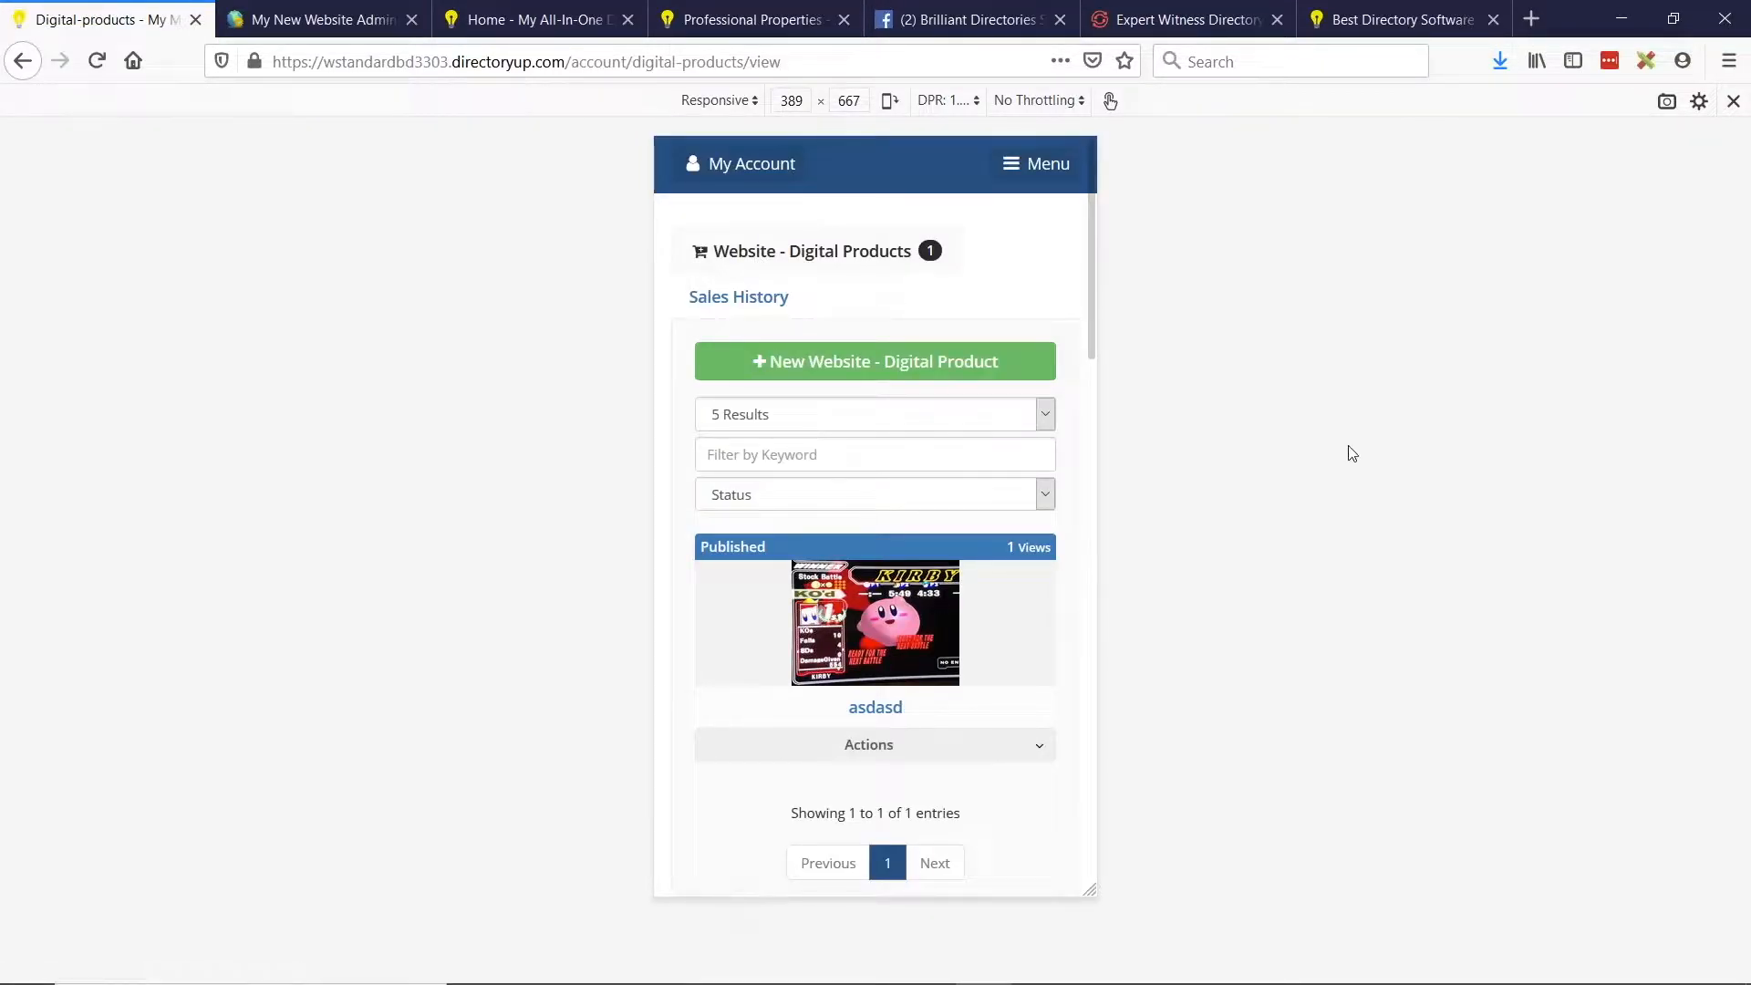
{"action": "key", "text": "ctrl+shift+m"}
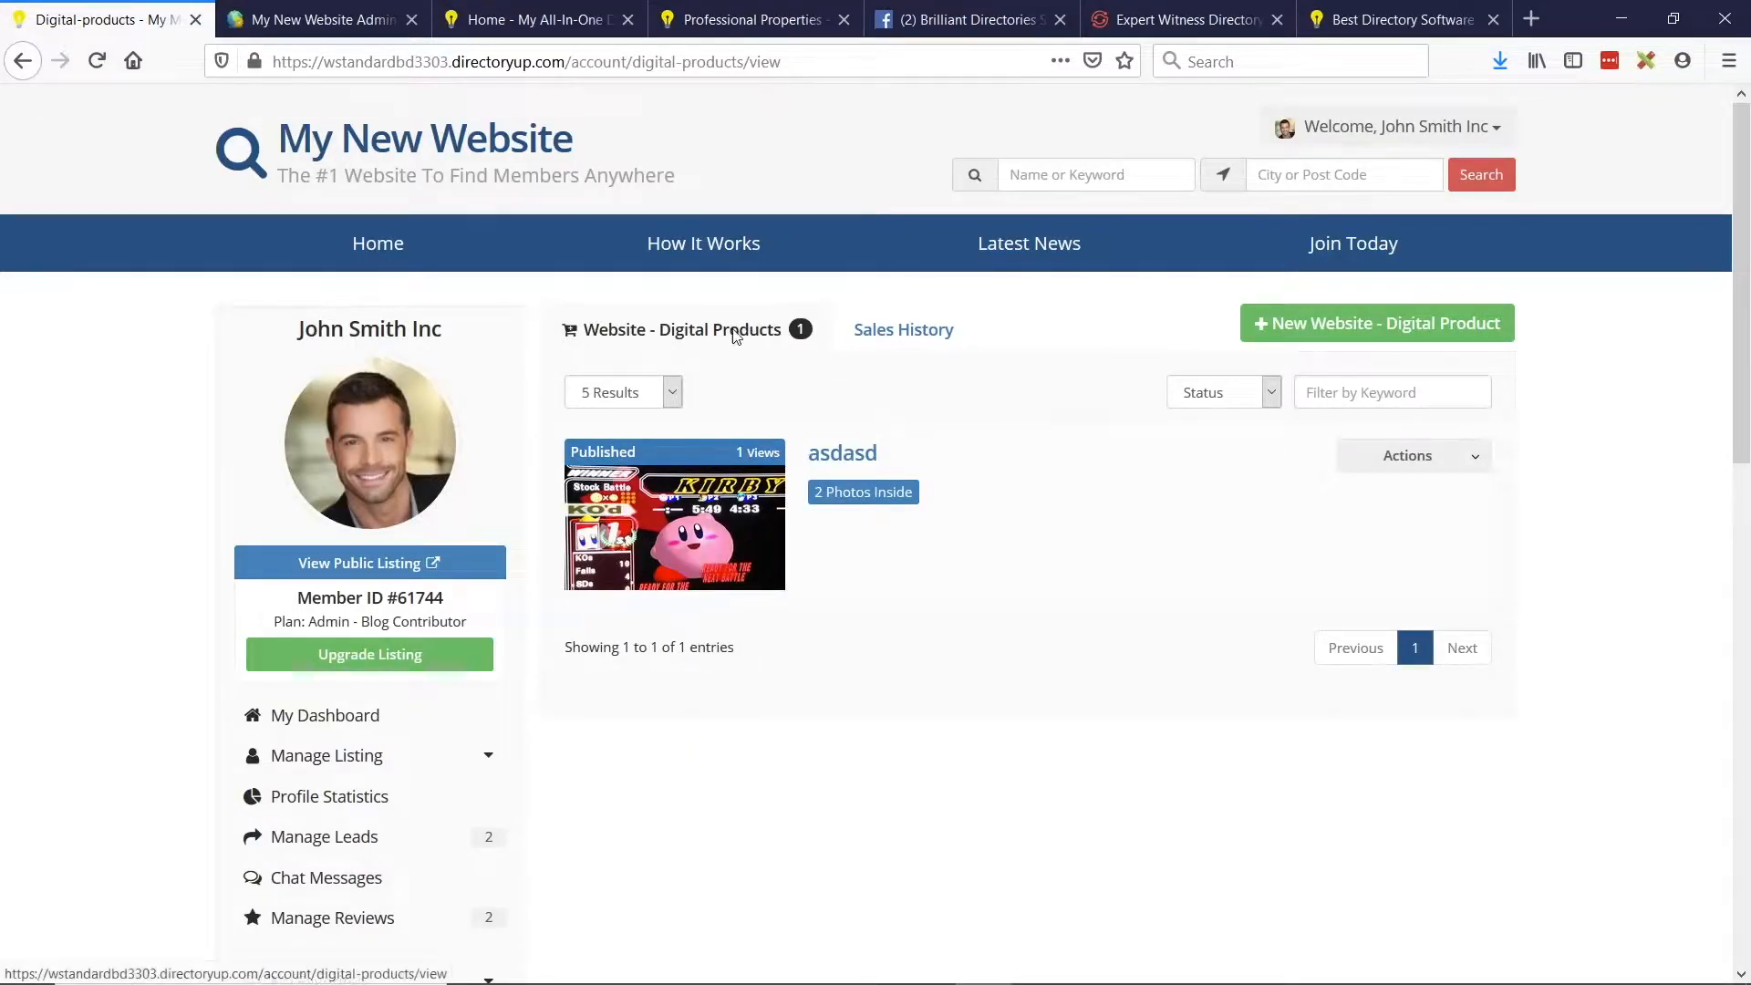
Review the Website - Digital Products page in desktop view and open its Sales History.
{"action": "scroll", "coordinate": [949, 522], "scroll_direction": "down", "scroll_amount": 2}
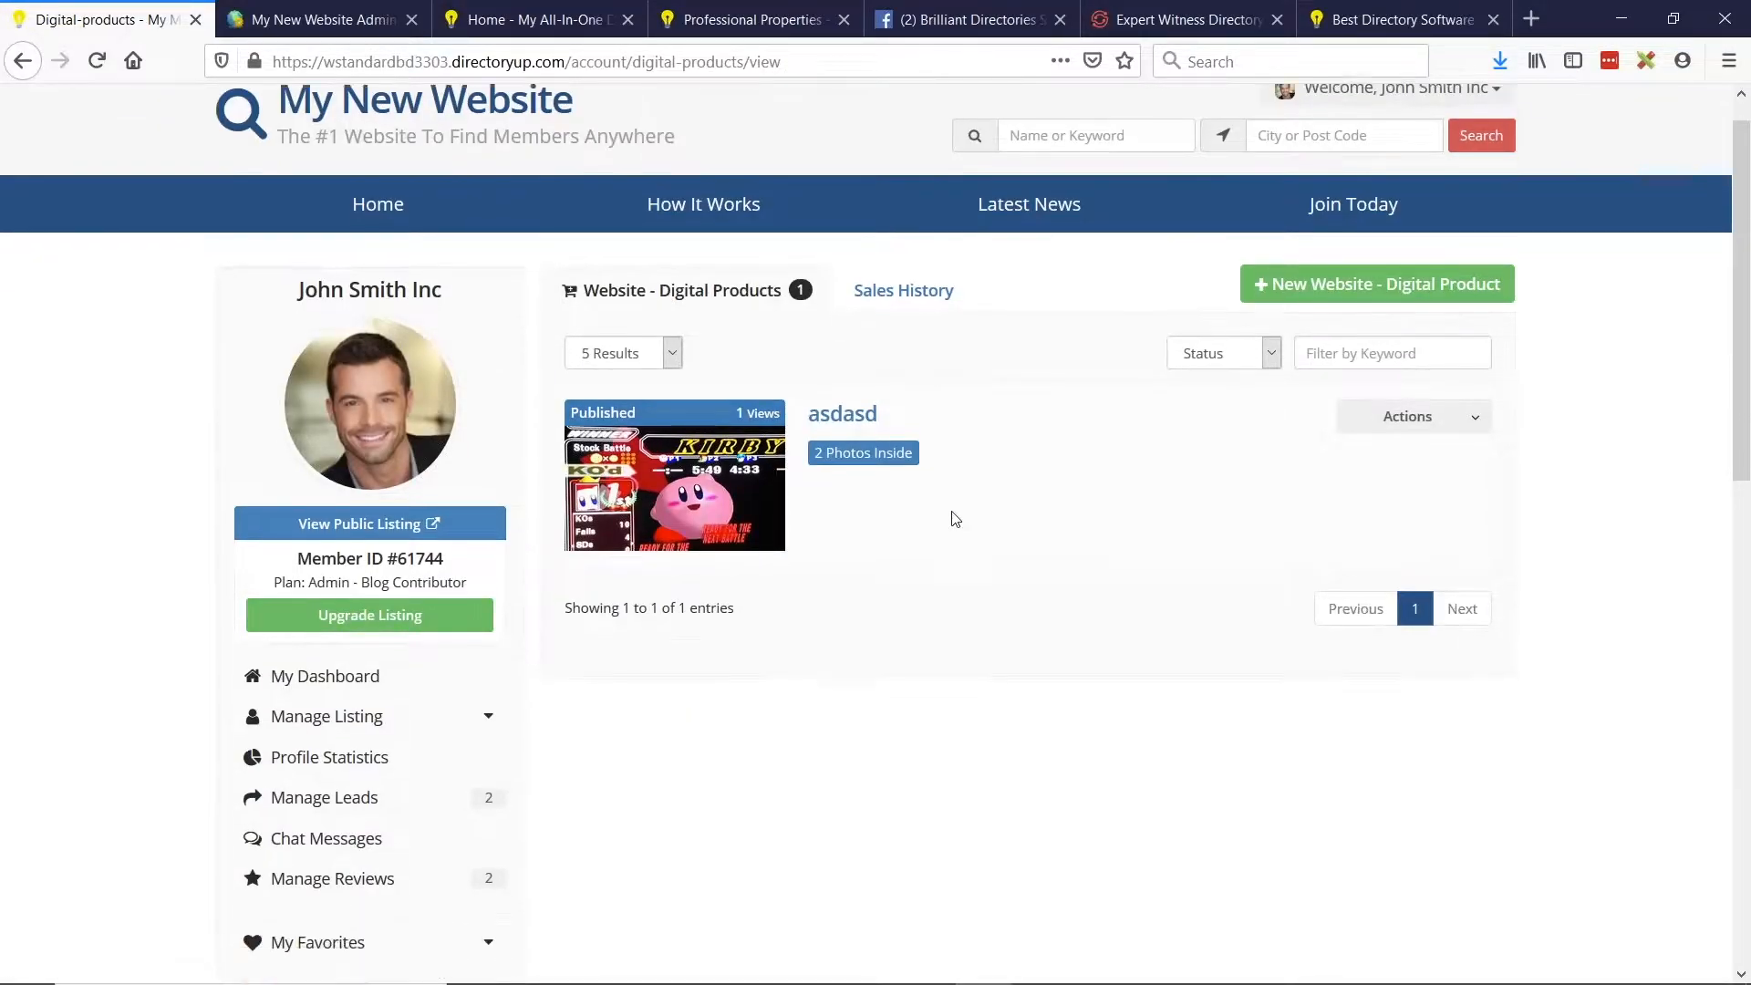
{"action": "scroll", "coordinate": [875, 474], "scroll_direction": "up", "scroll_amount": 2}
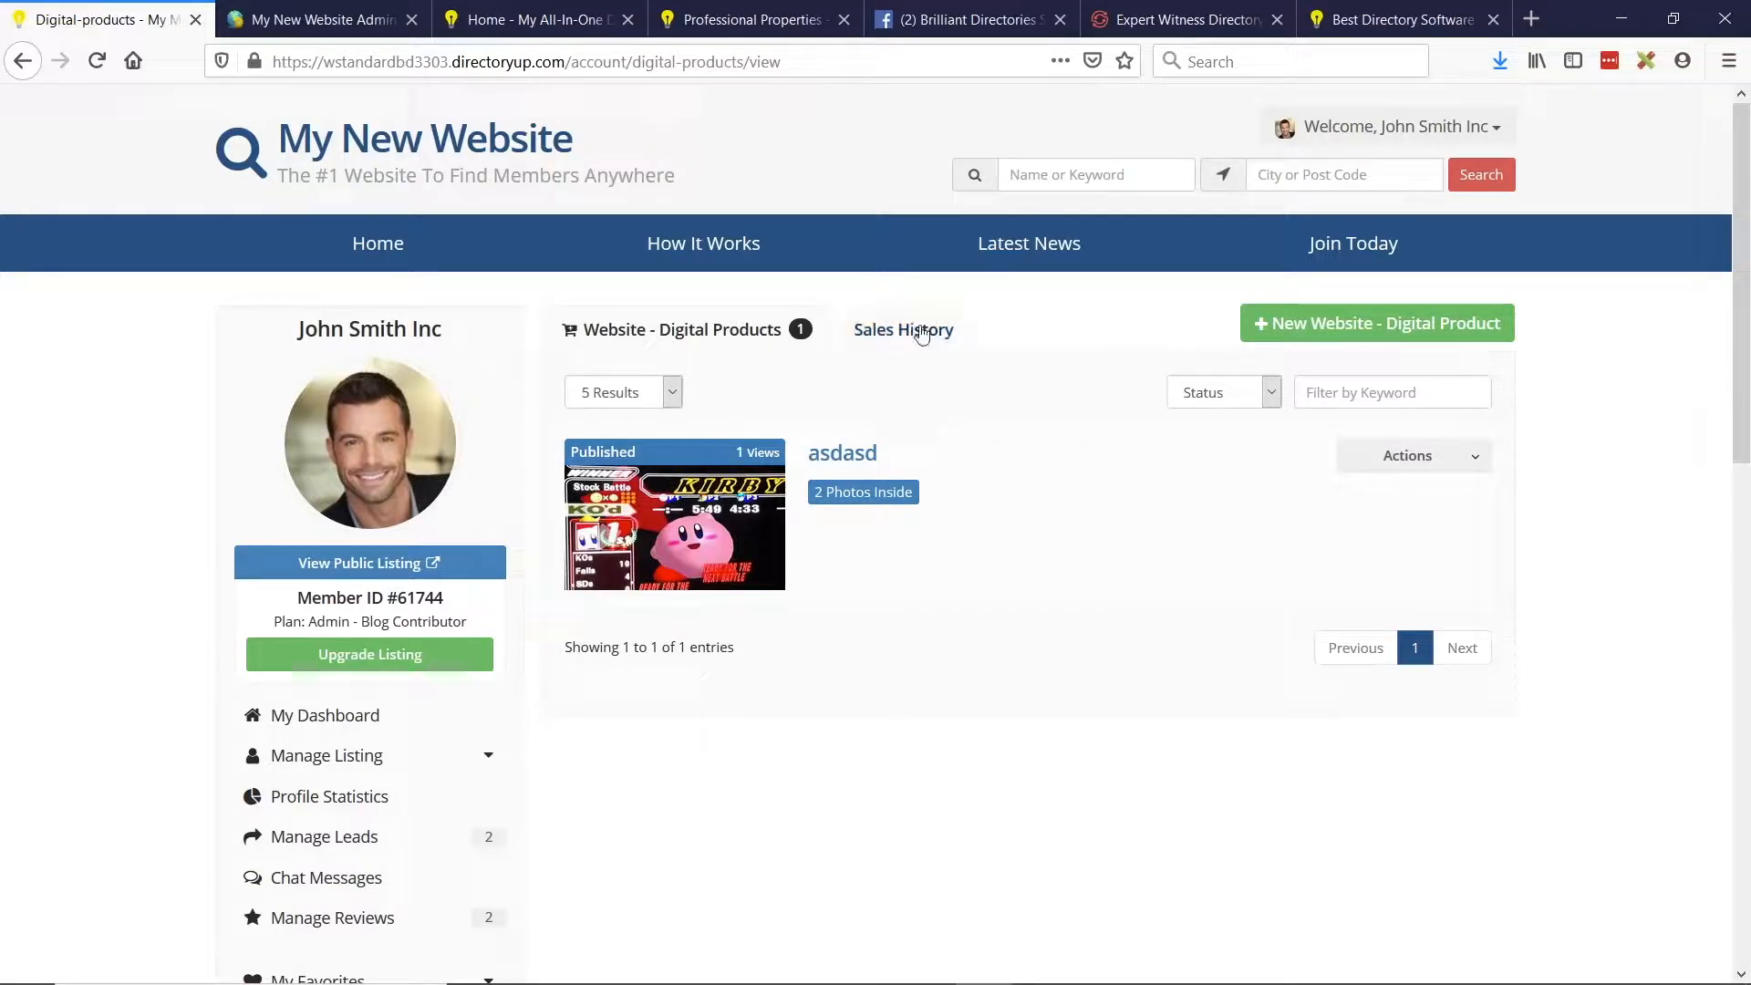
{"action": "scroll", "coordinate": [356, 638], "scroll_direction": "down", "scroll_amount": 4}
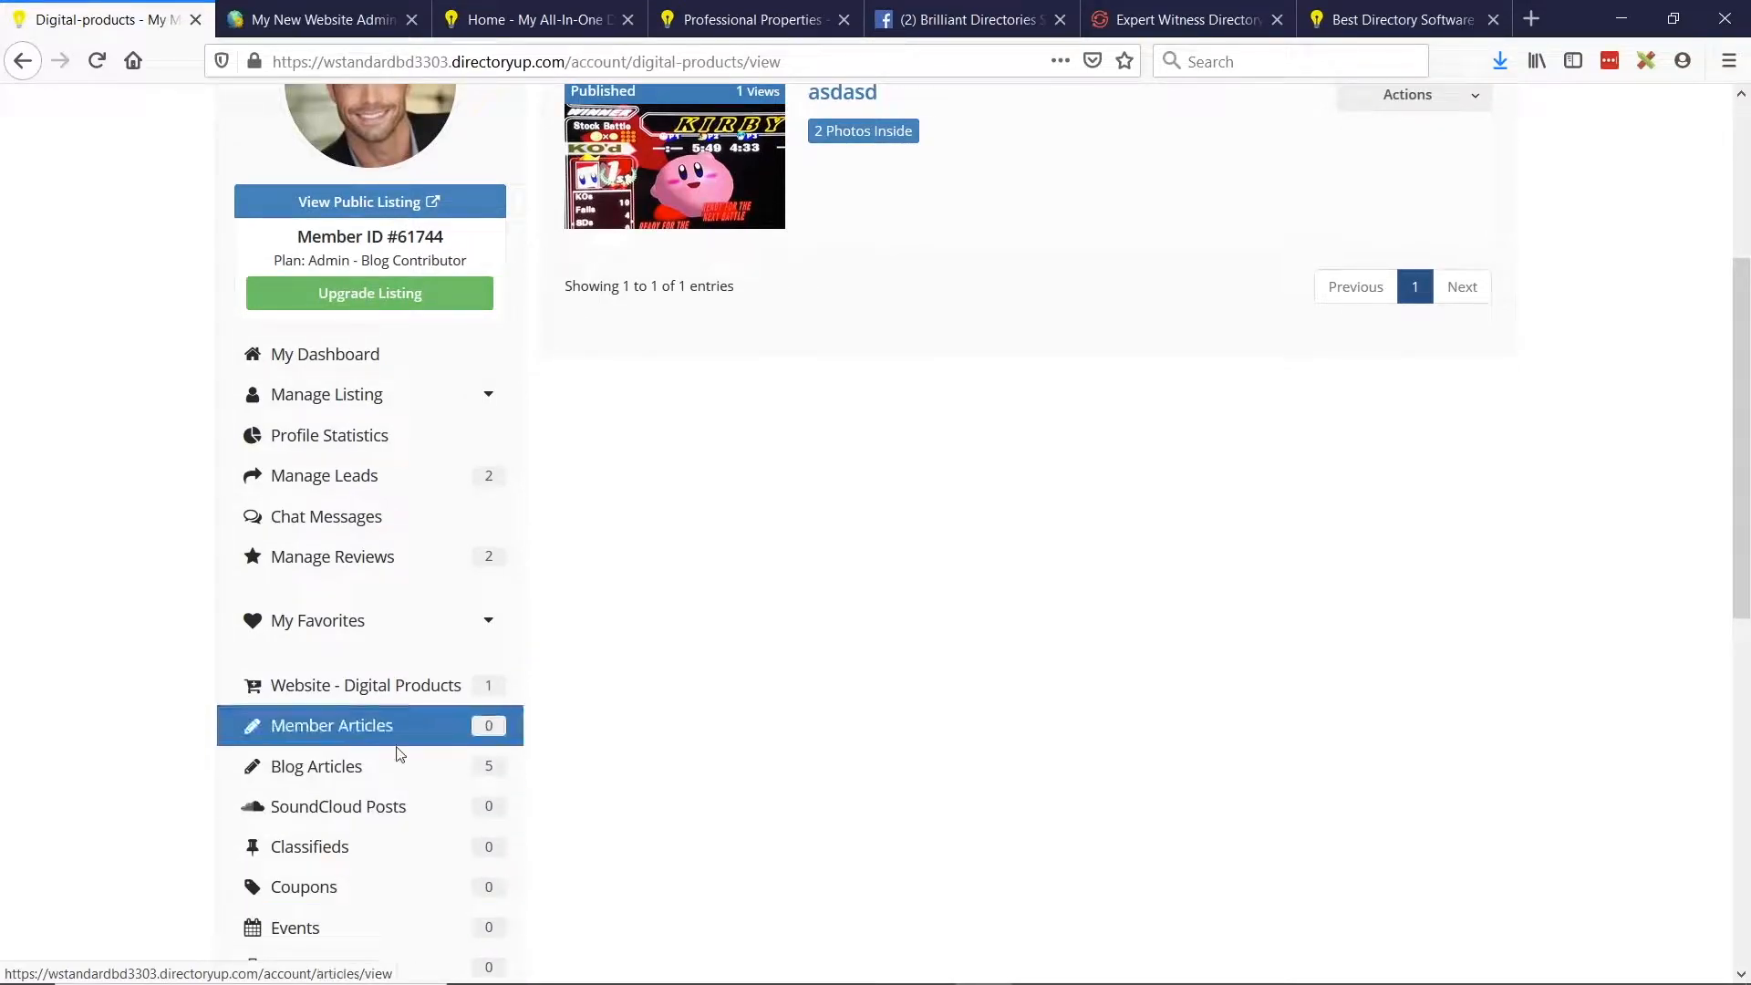
{"action": "scroll", "coordinate": [774, 693], "scroll_direction": "up", "scroll_amount": 4}
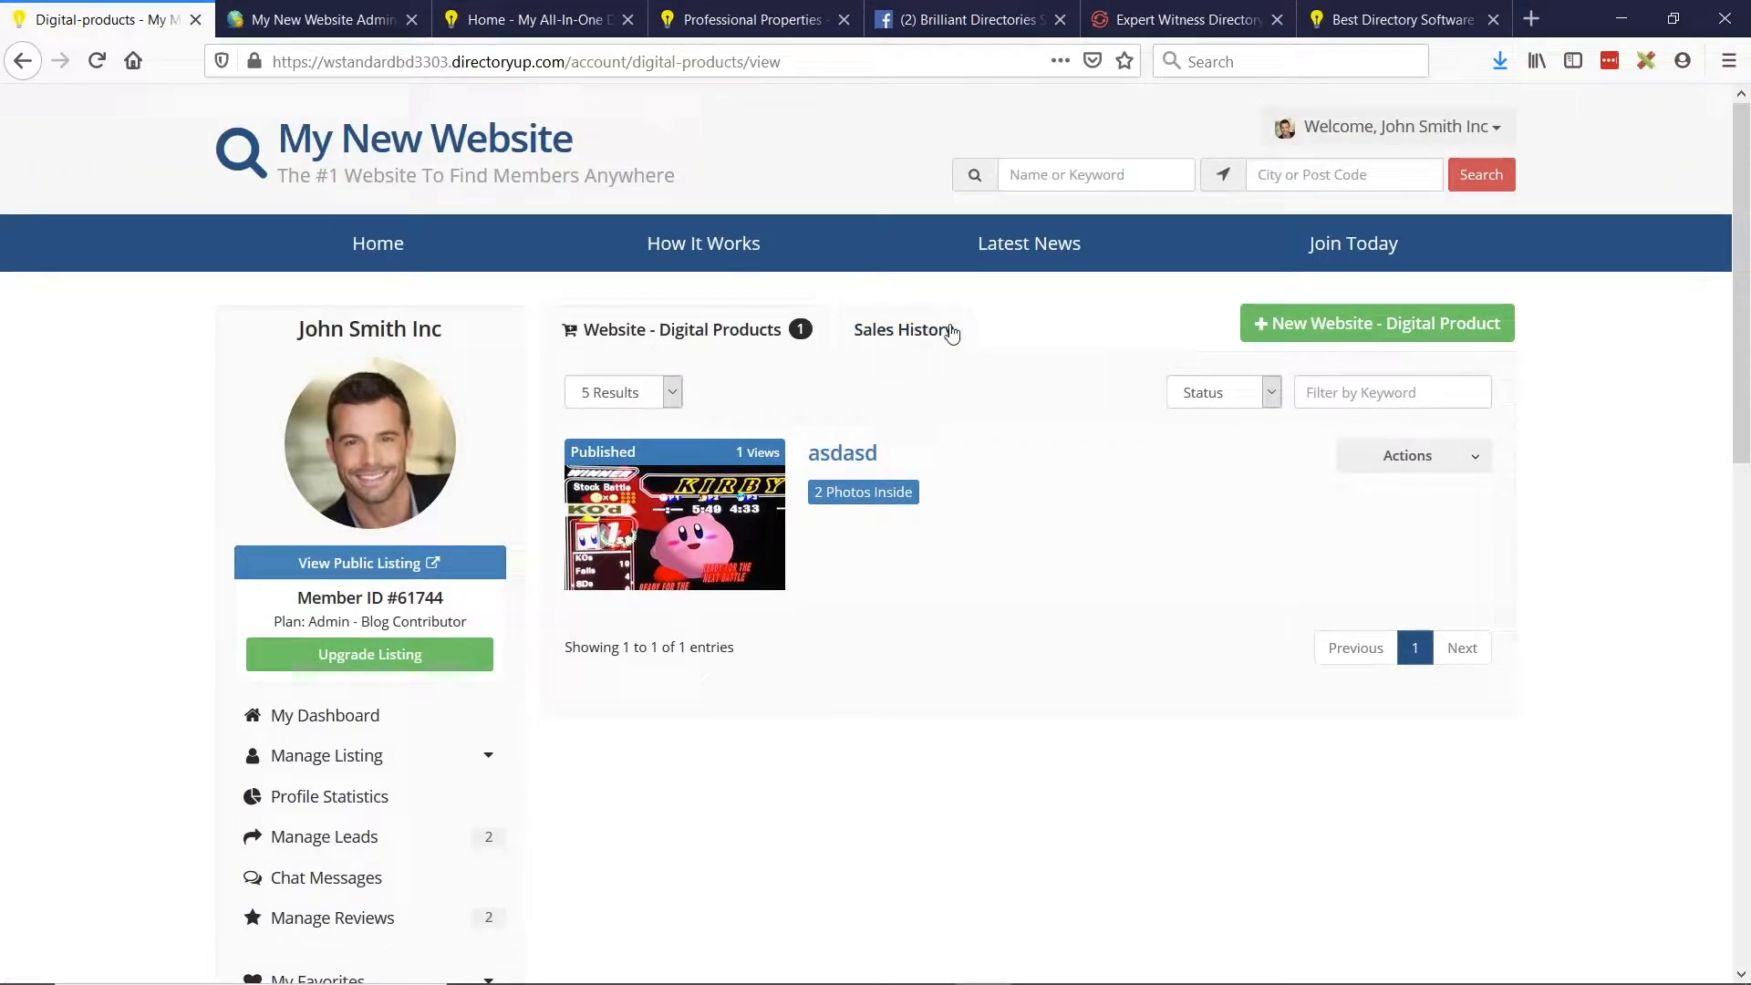
{"action": "left_click", "coordinate": [907, 331]}
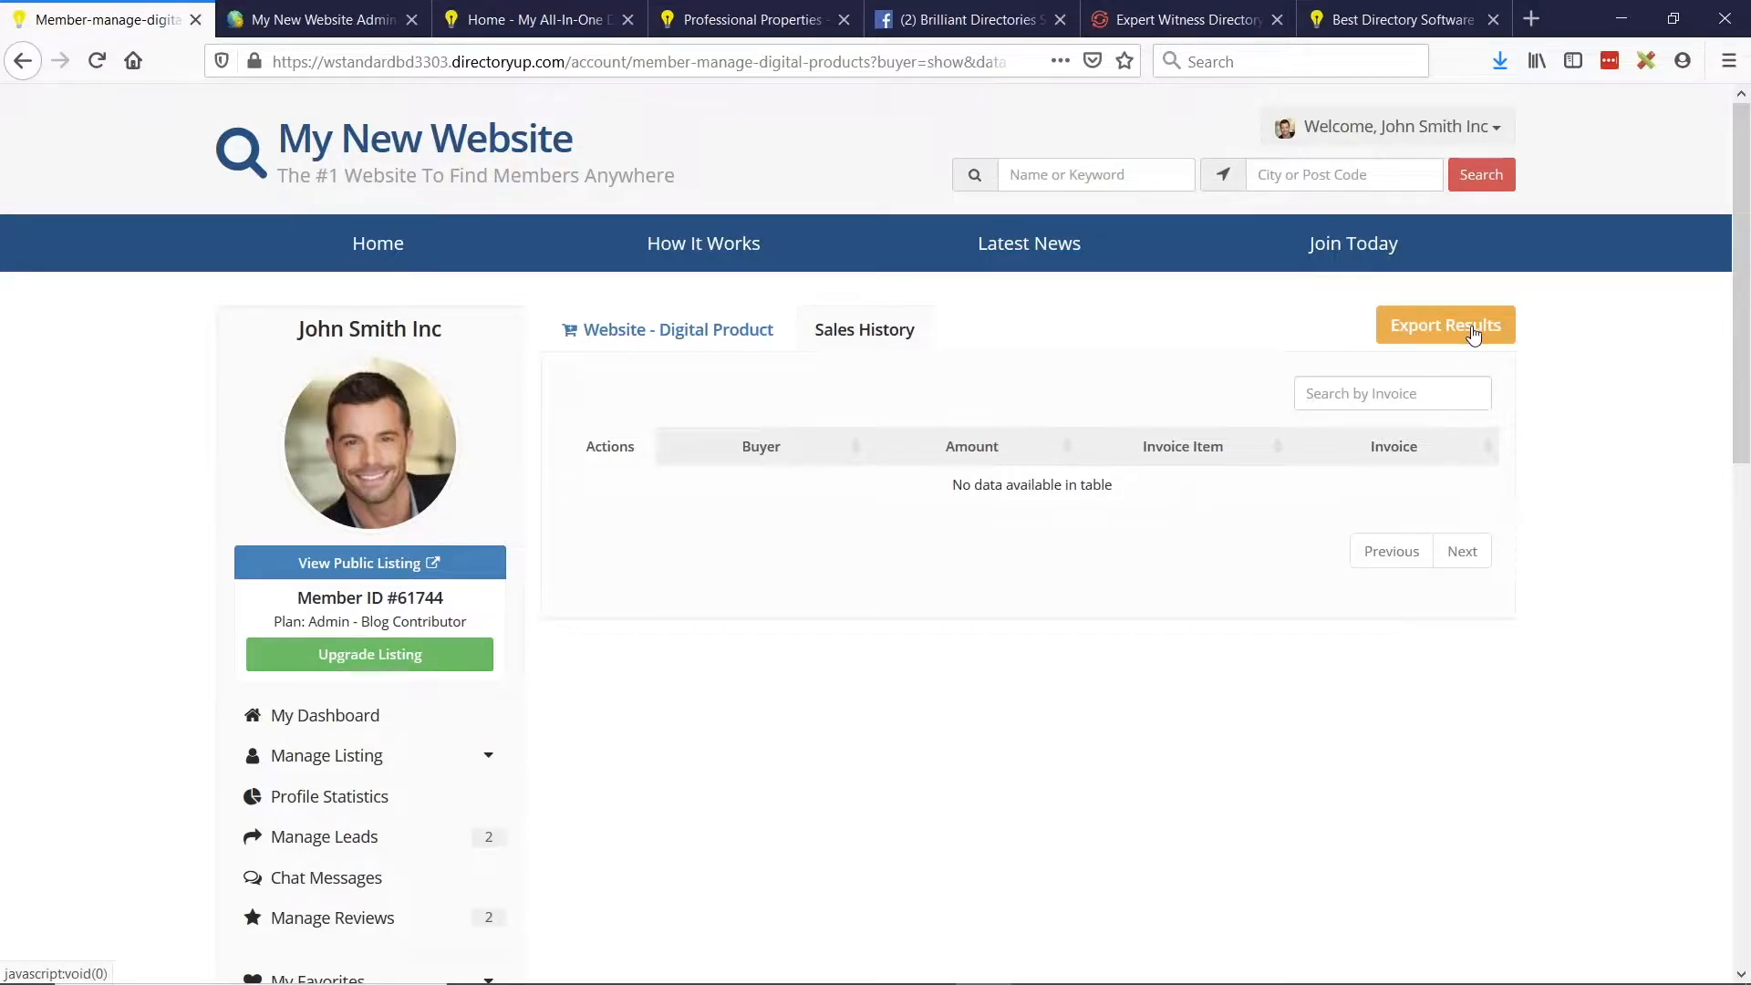
{"action": "key", "text": "alt+Tab"}
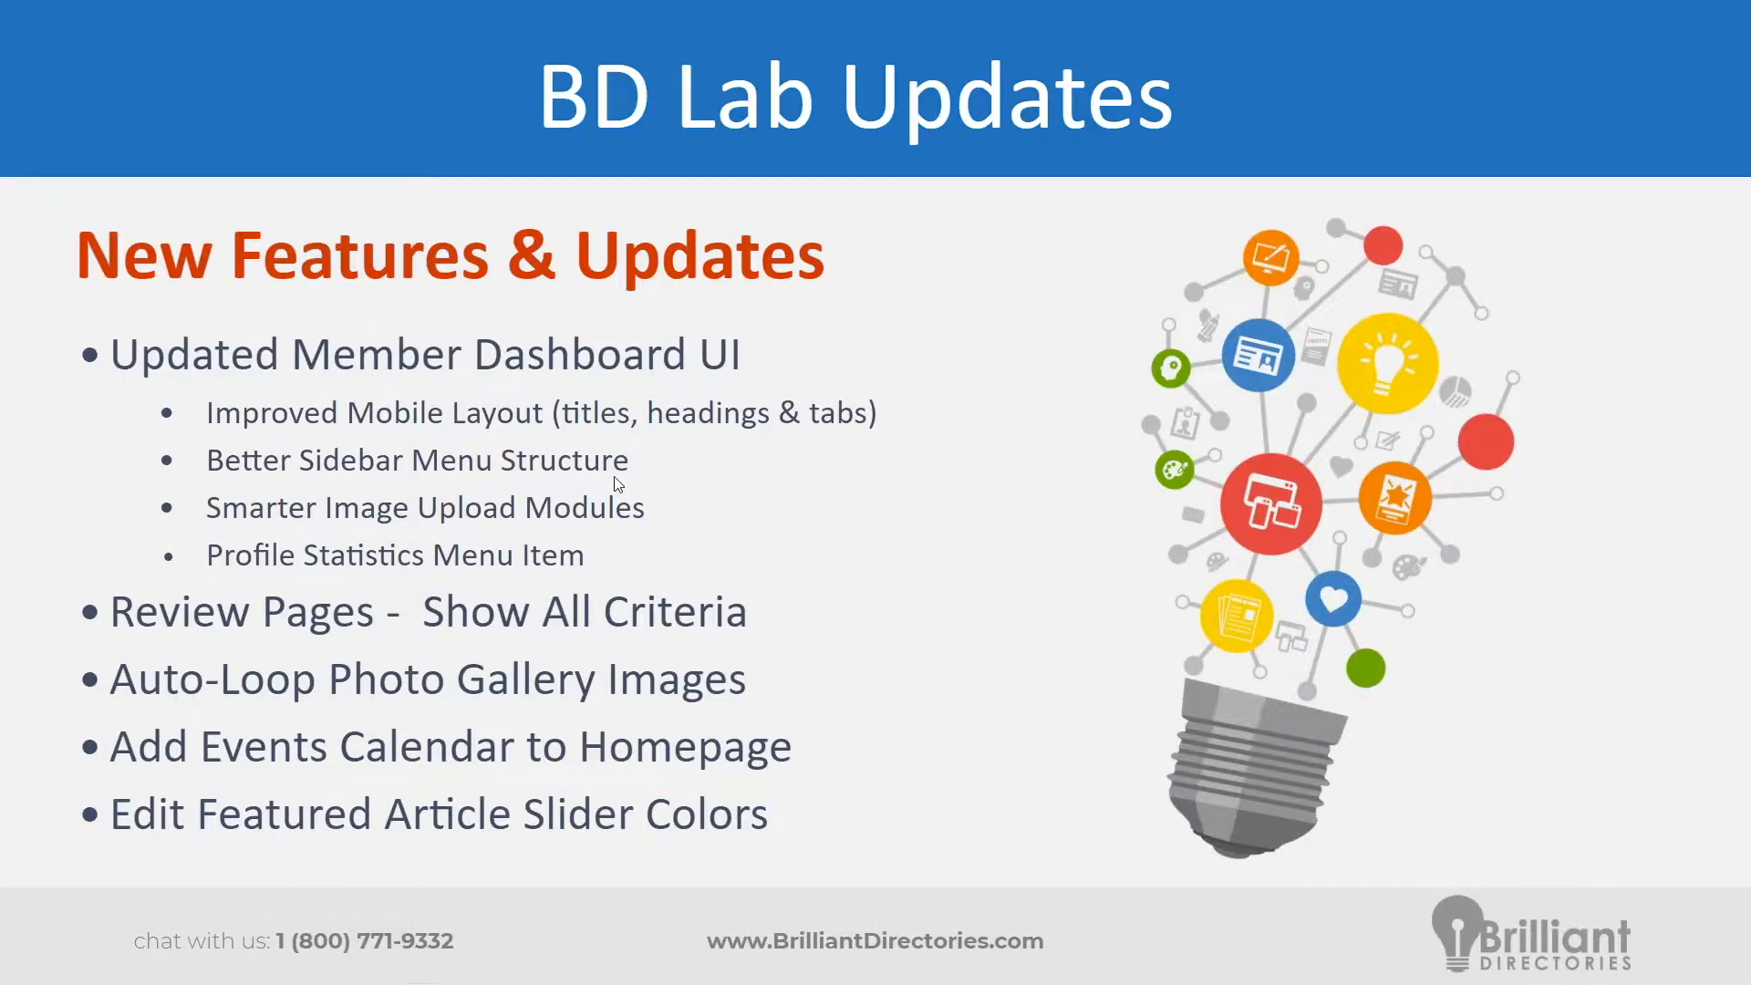
{"action": "key", "text": "alt+Tab"}
Open the Profile Photo page under Manage Listing and review its photo, logo and cover photo sections.
{"action": "scroll", "coordinate": [692, 512], "scroll_direction": "down", "scroll_amount": 4}
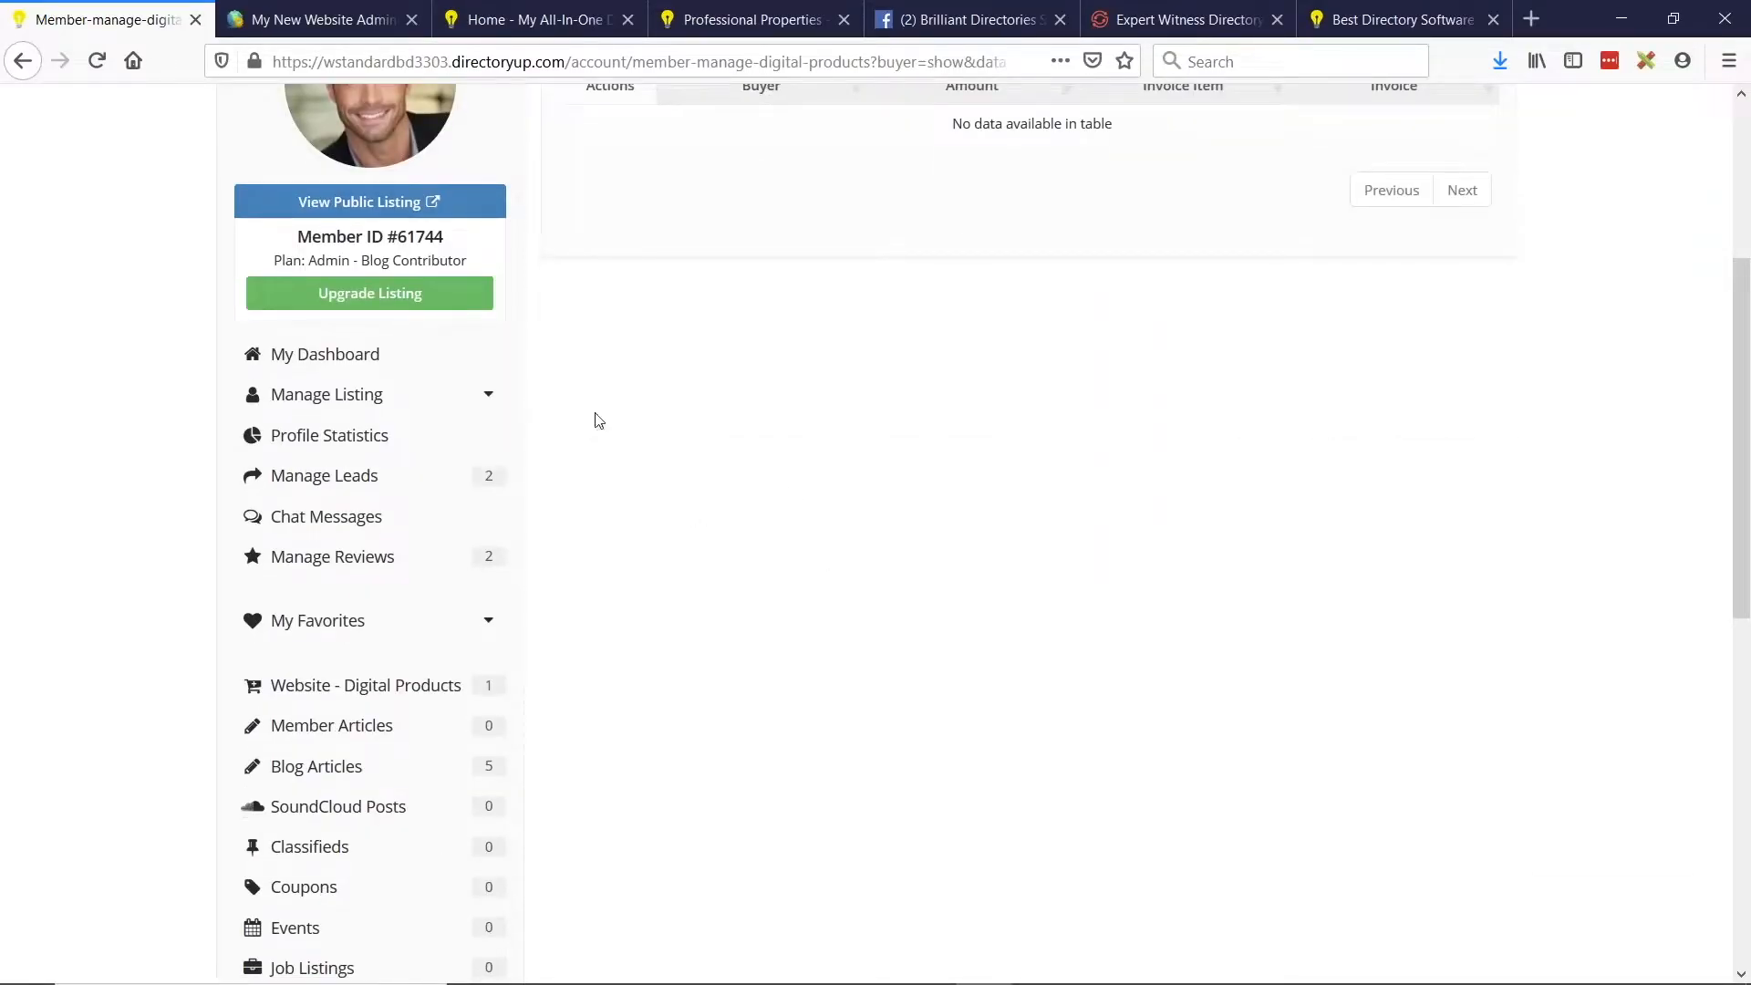
{"action": "left_click", "coordinate": [382, 402]}
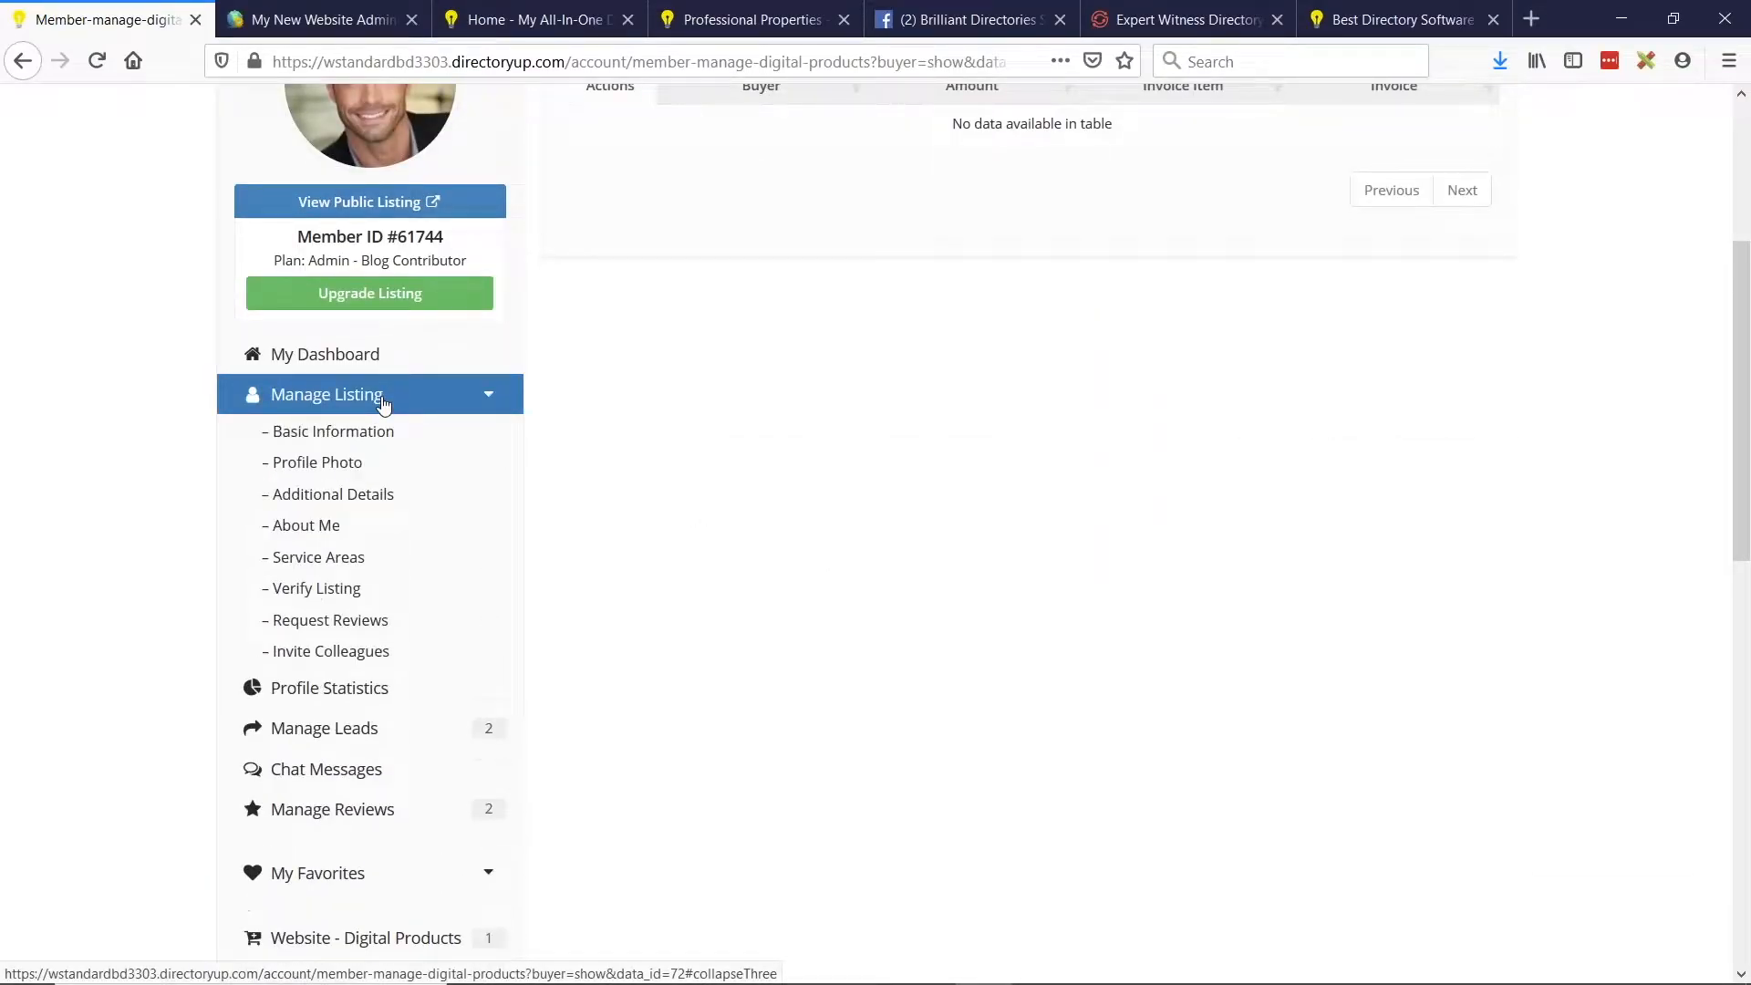
{"action": "left_click", "coordinate": [318, 462]}
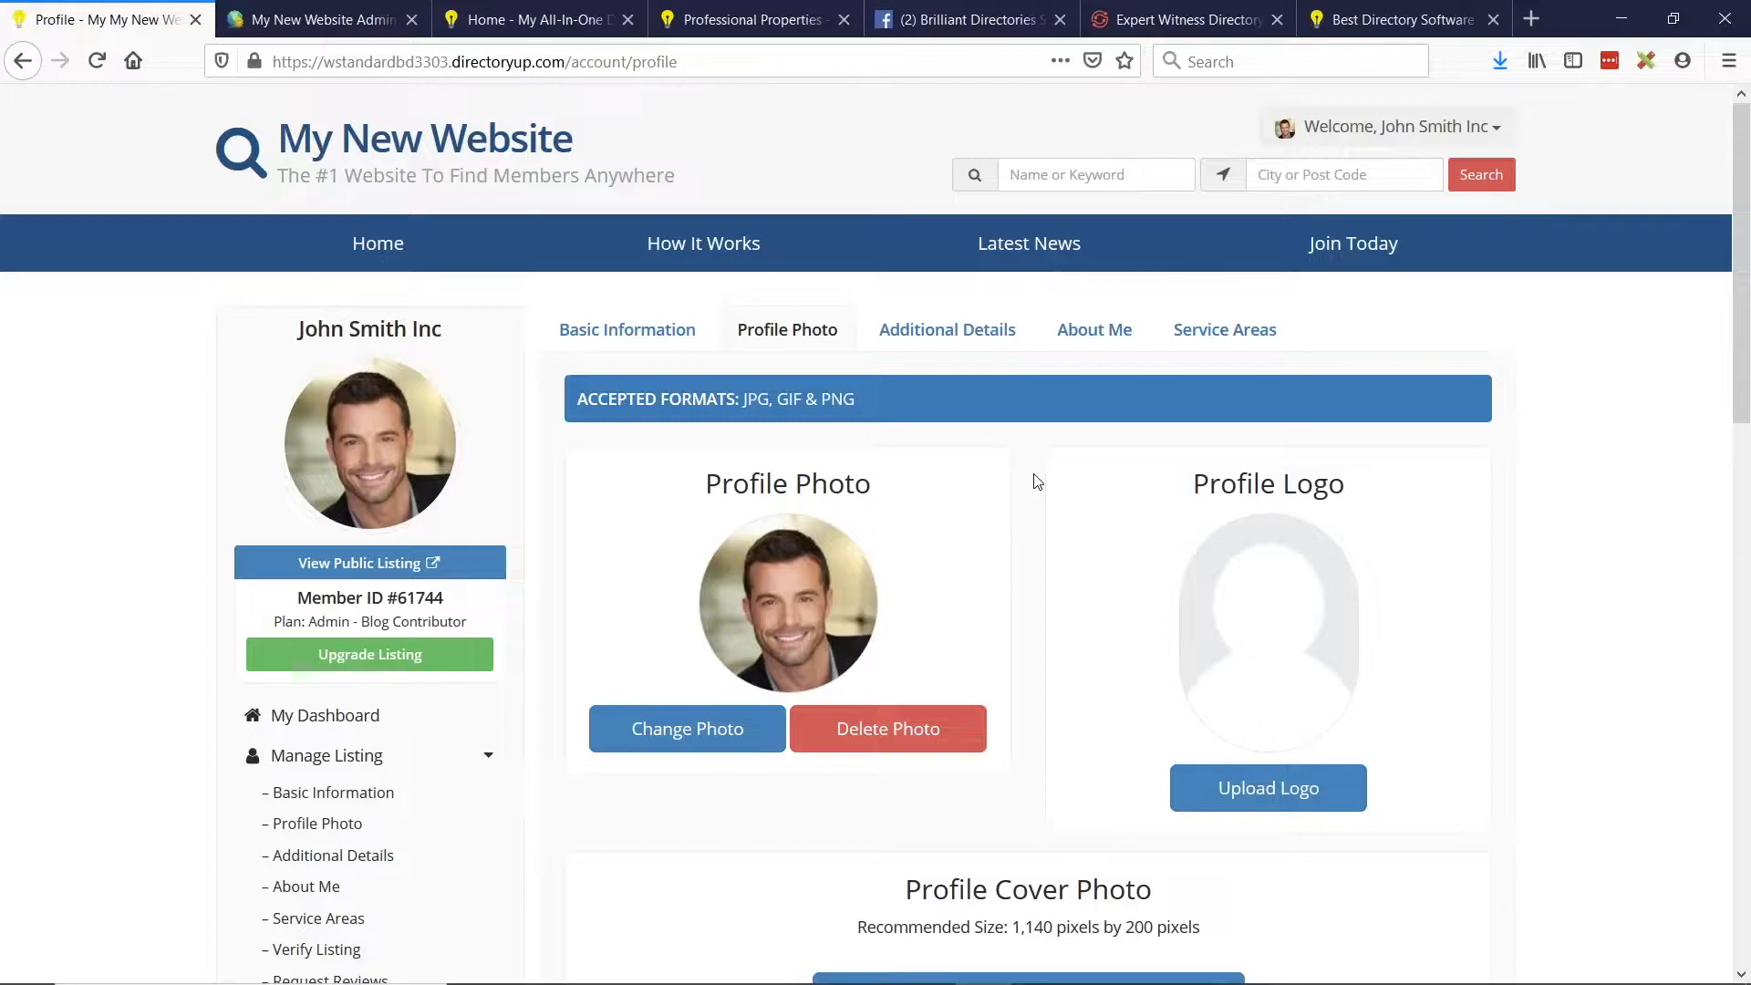
{"action": "scroll", "coordinate": [807, 493], "scroll_direction": "down", "scroll_amount": 1}
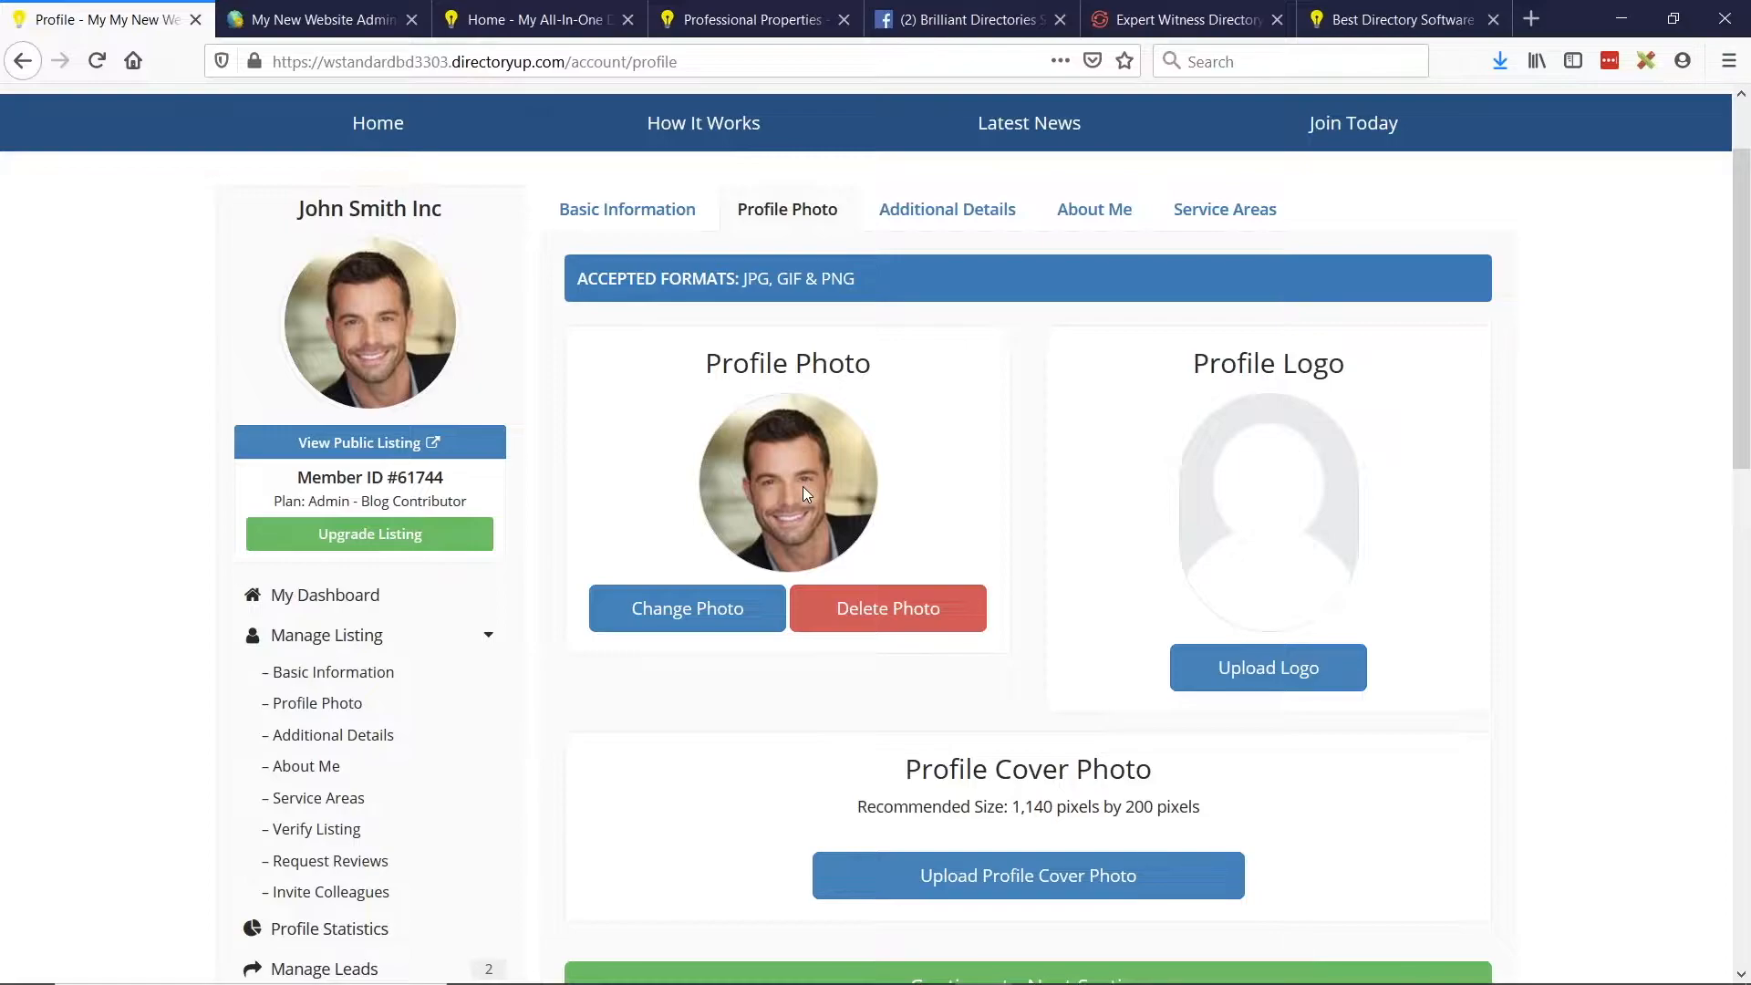
{"action": "scroll", "coordinate": [804, 486], "scroll_direction": "down", "scroll_amount": 1}
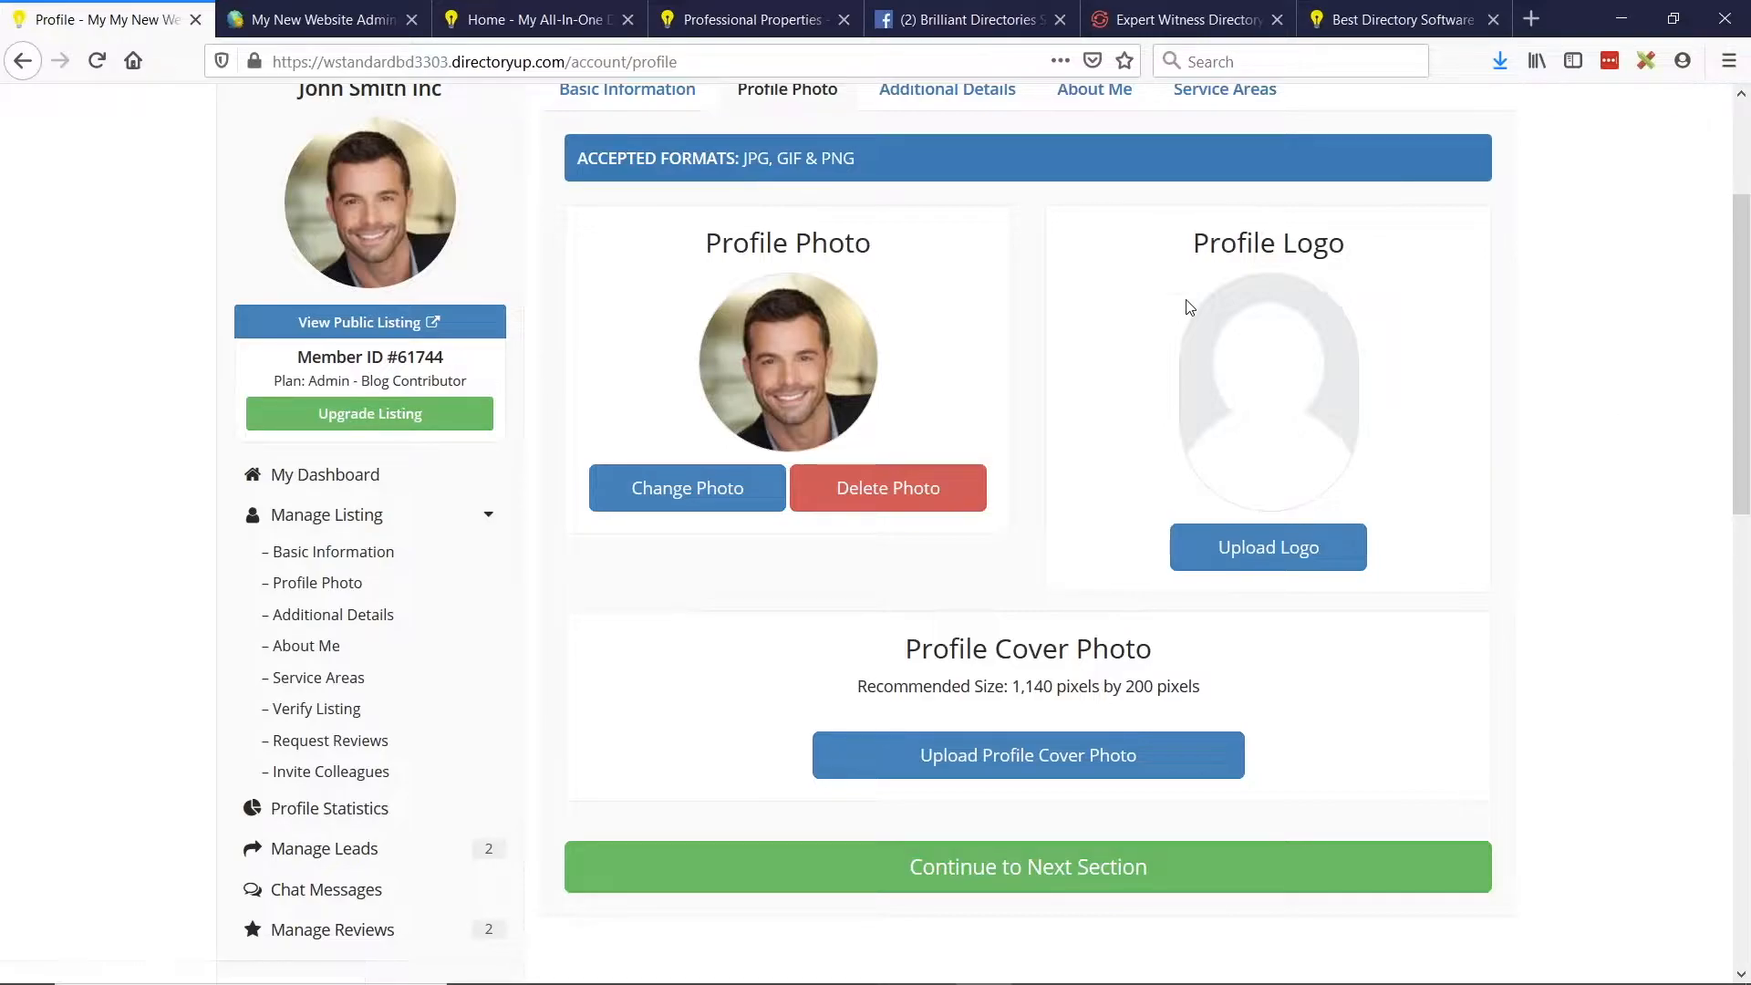
{"action": "scroll", "coordinate": [876, 356], "scroll_direction": "up", "scroll_amount": 2}
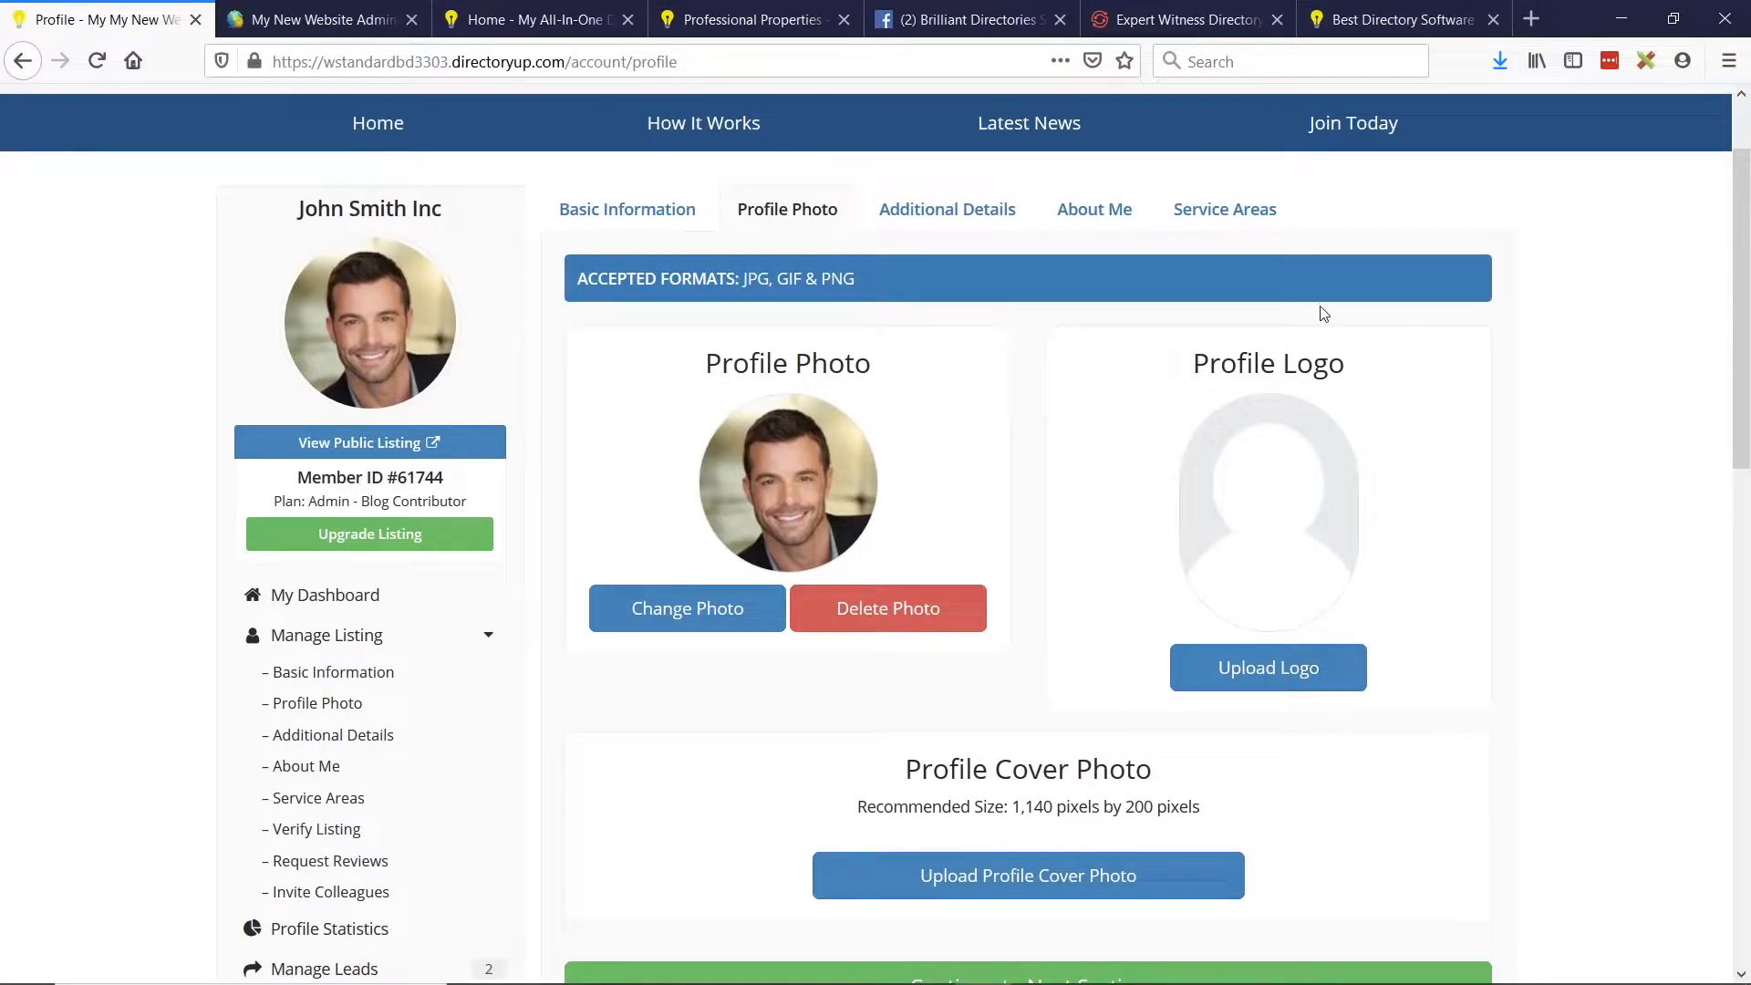
Upload the freshbg image from the Desktop folder as the profile logo.
{"action": "left_click", "coordinate": [1294, 672]}
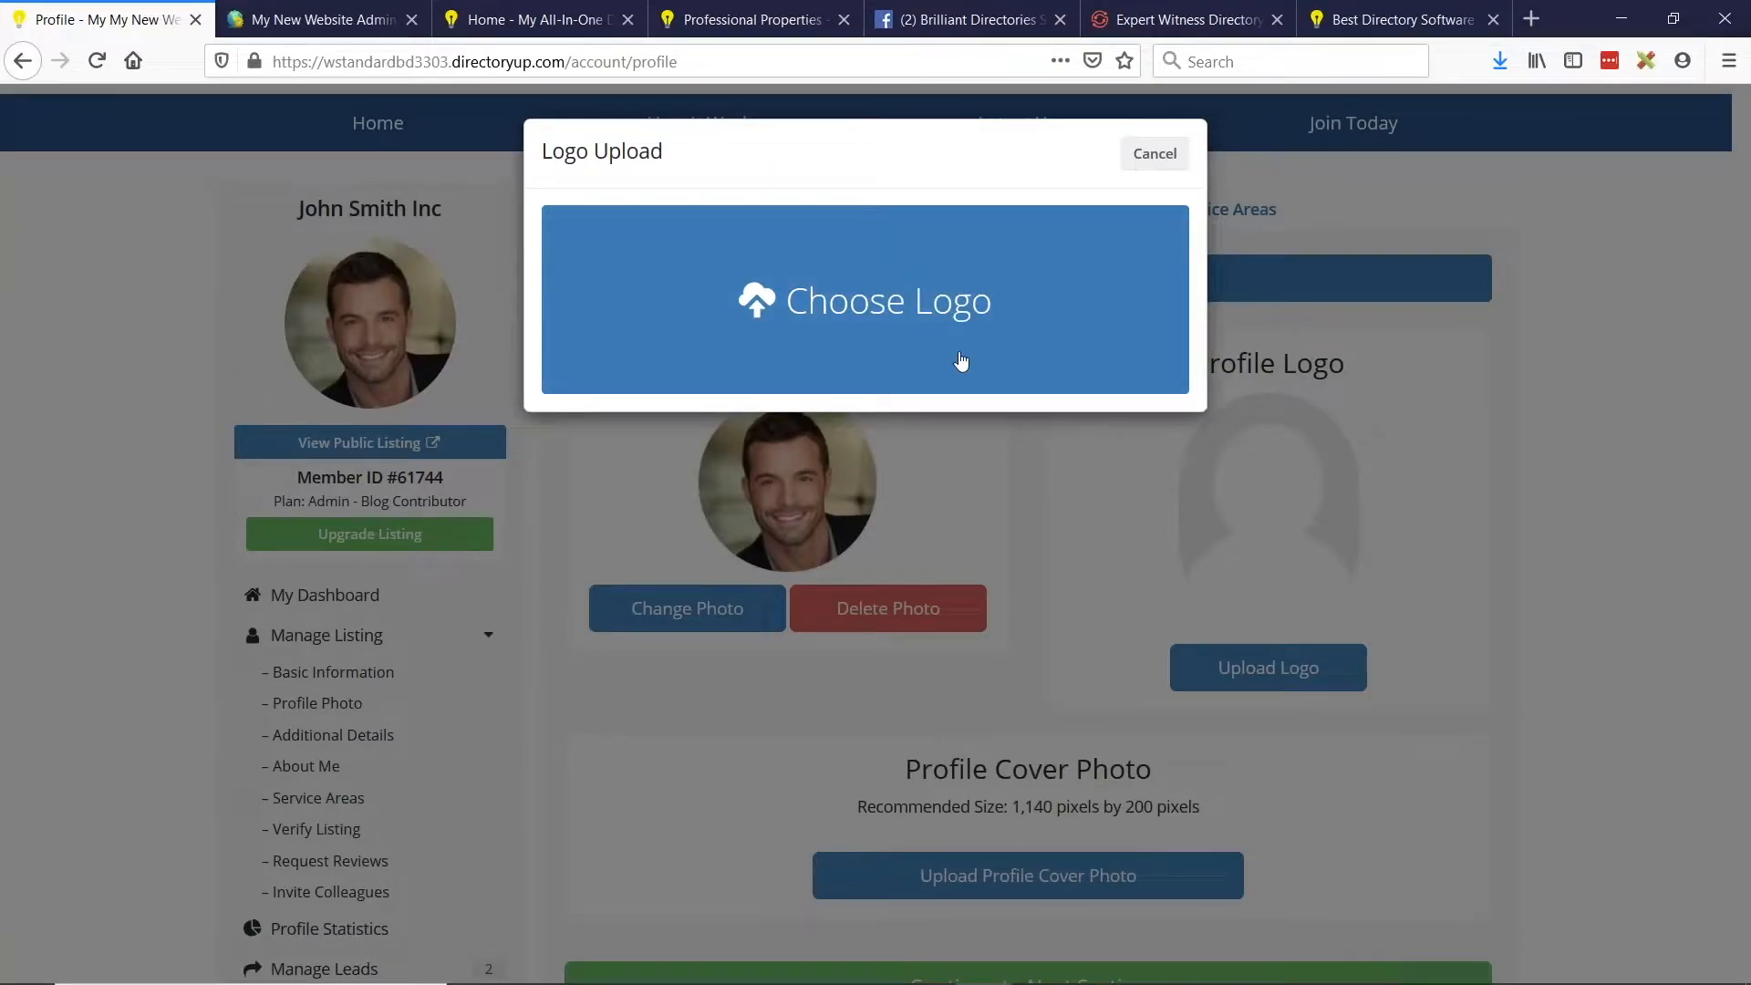
{"action": "left_click", "coordinate": [1031, 328]}
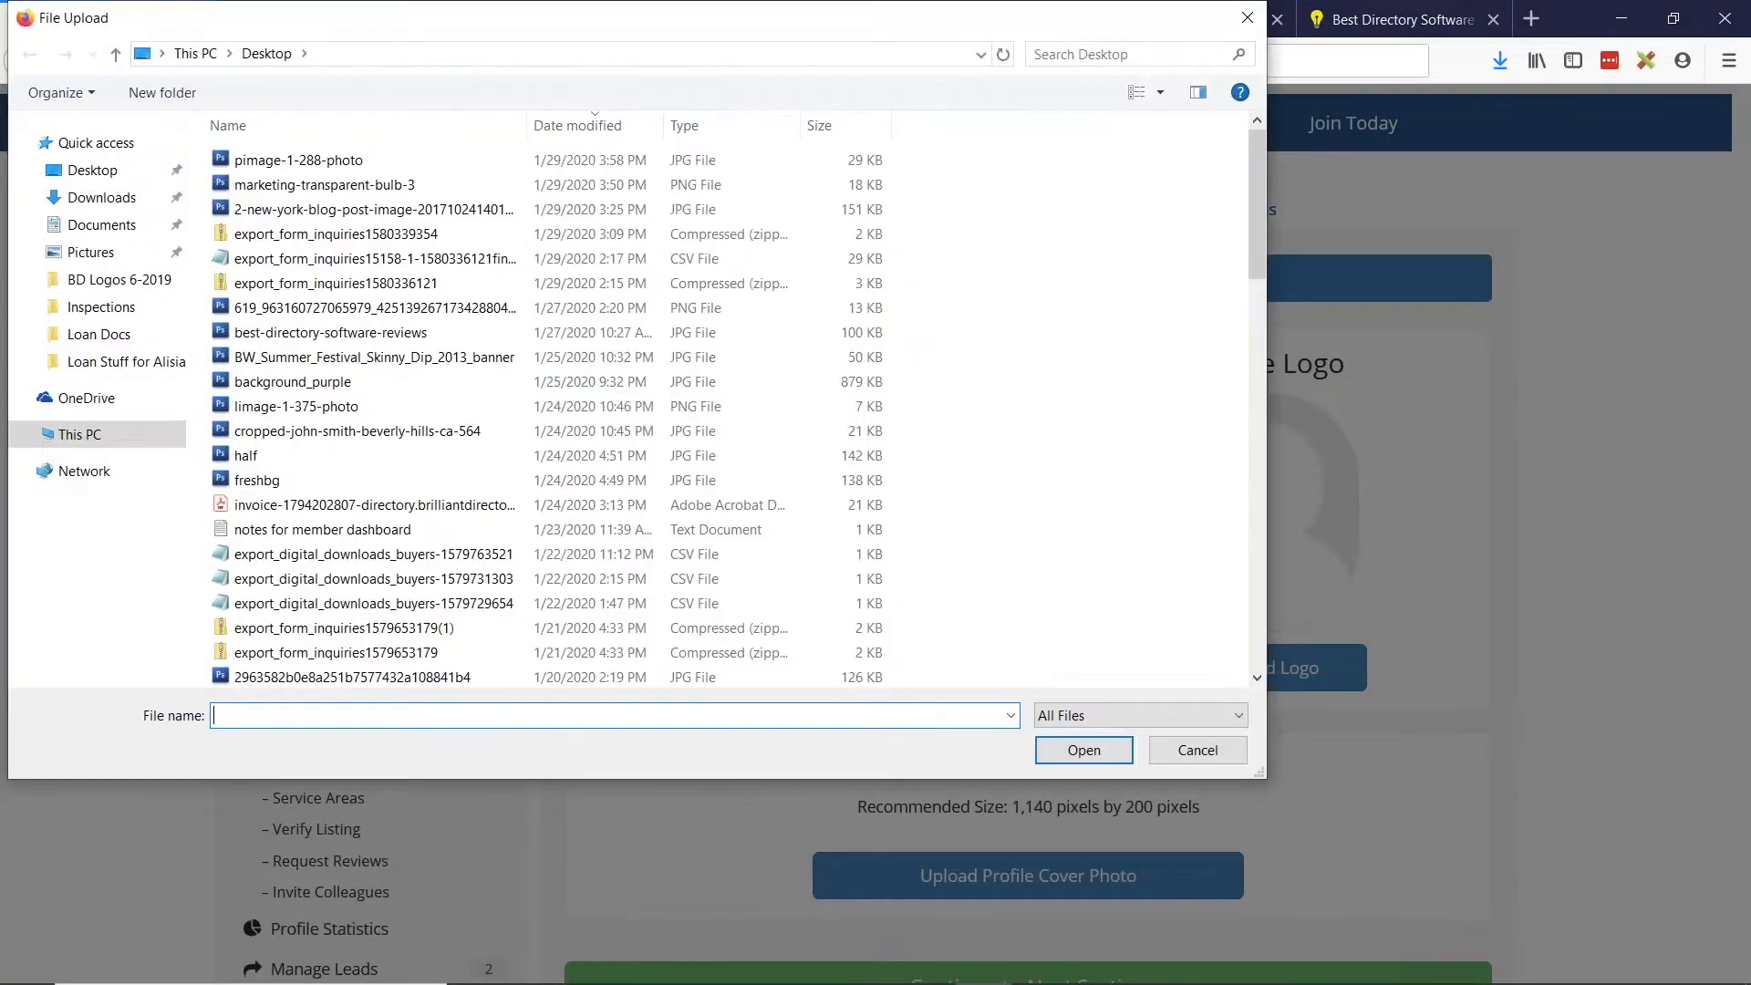
{"action": "double_click", "coordinate": [270, 485]}
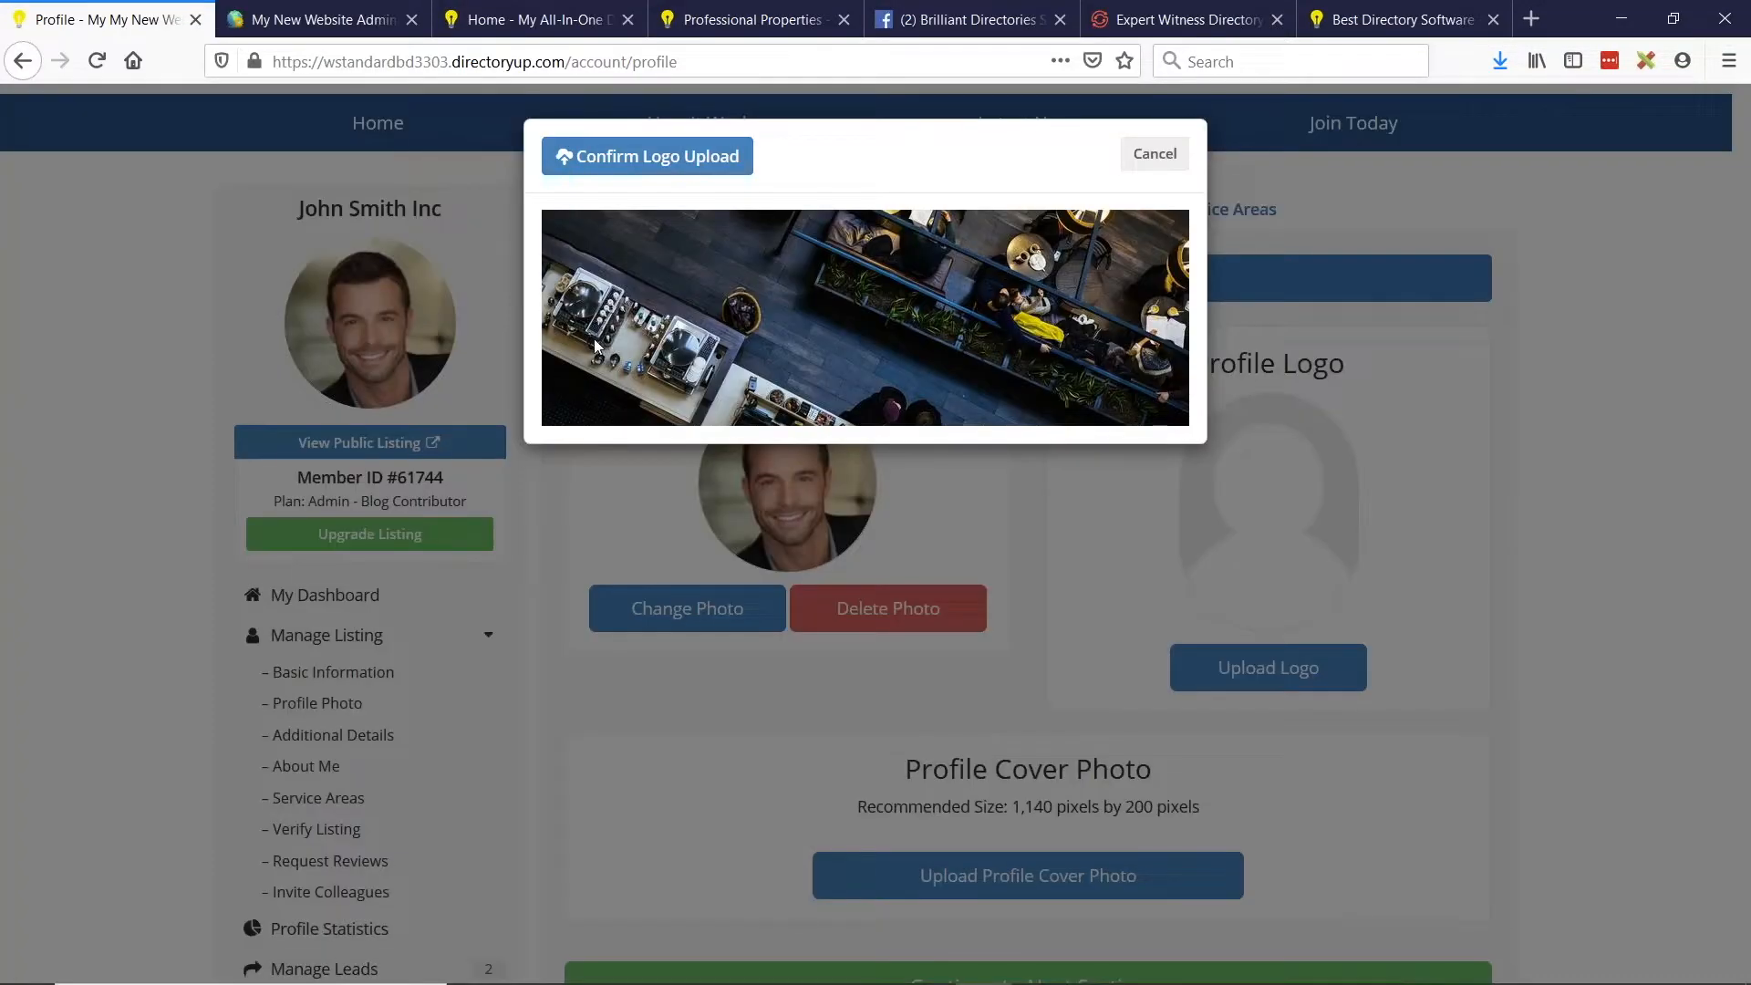
{"action": "left_click", "coordinate": [693, 173]}
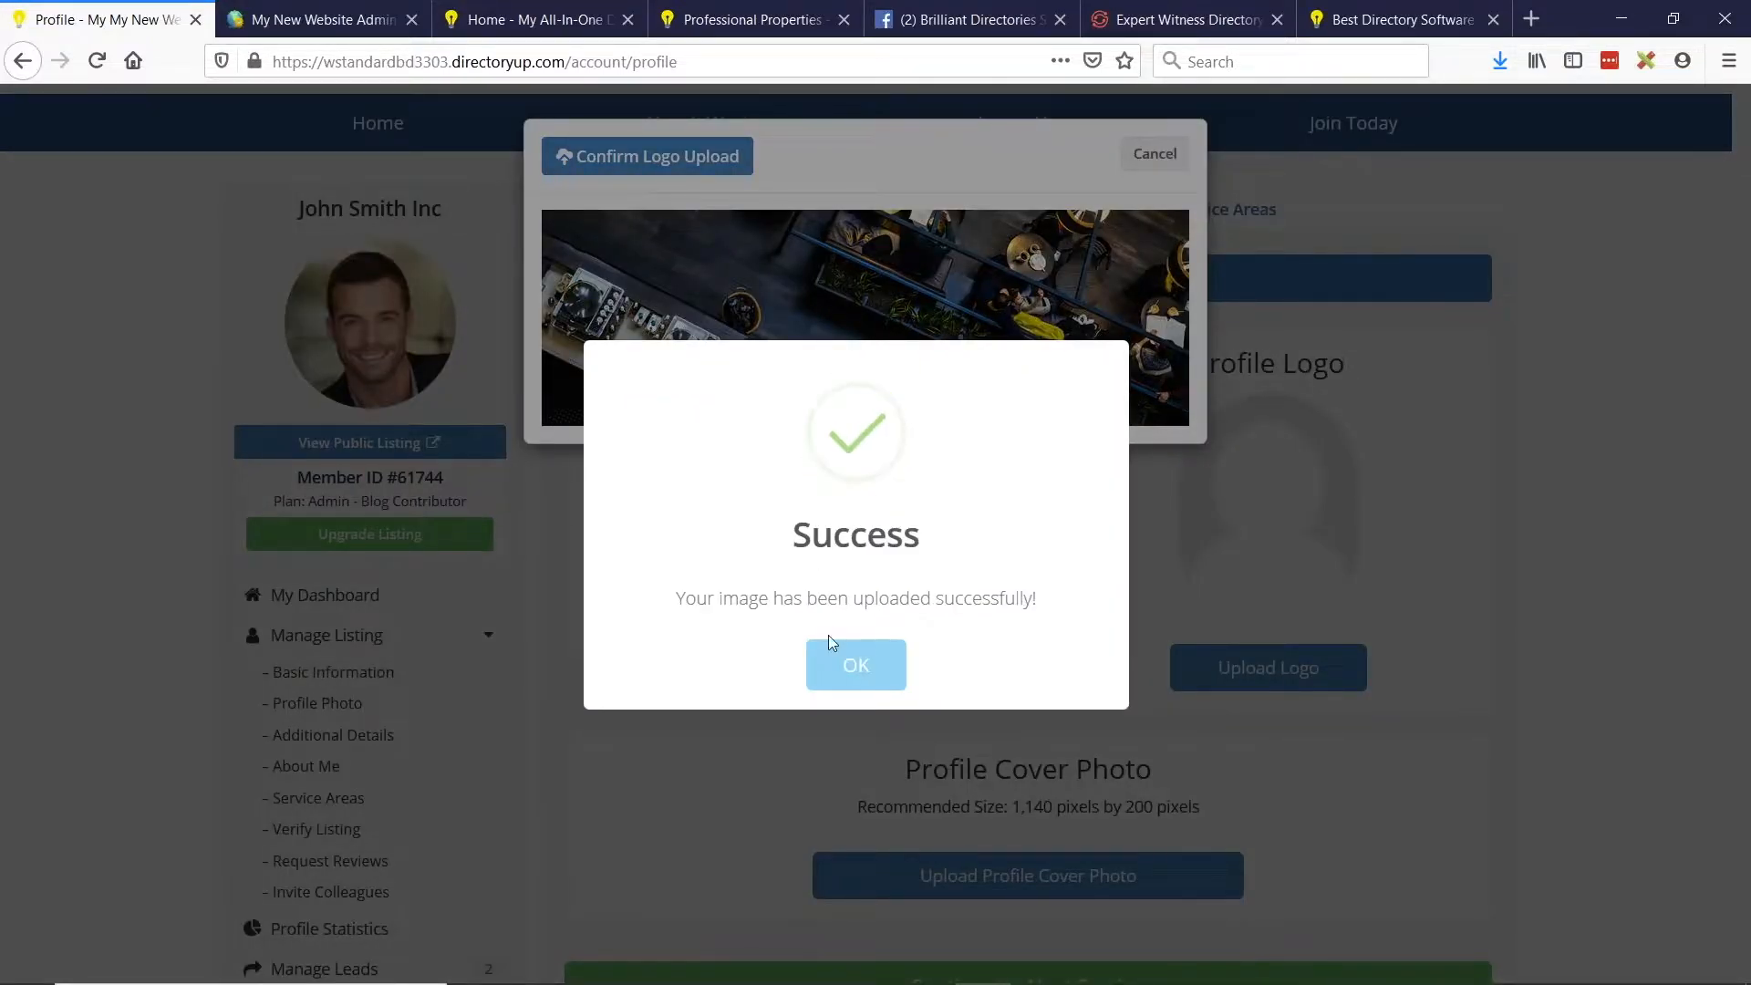
{"action": "left_click", "coordinate": [858, 668]}
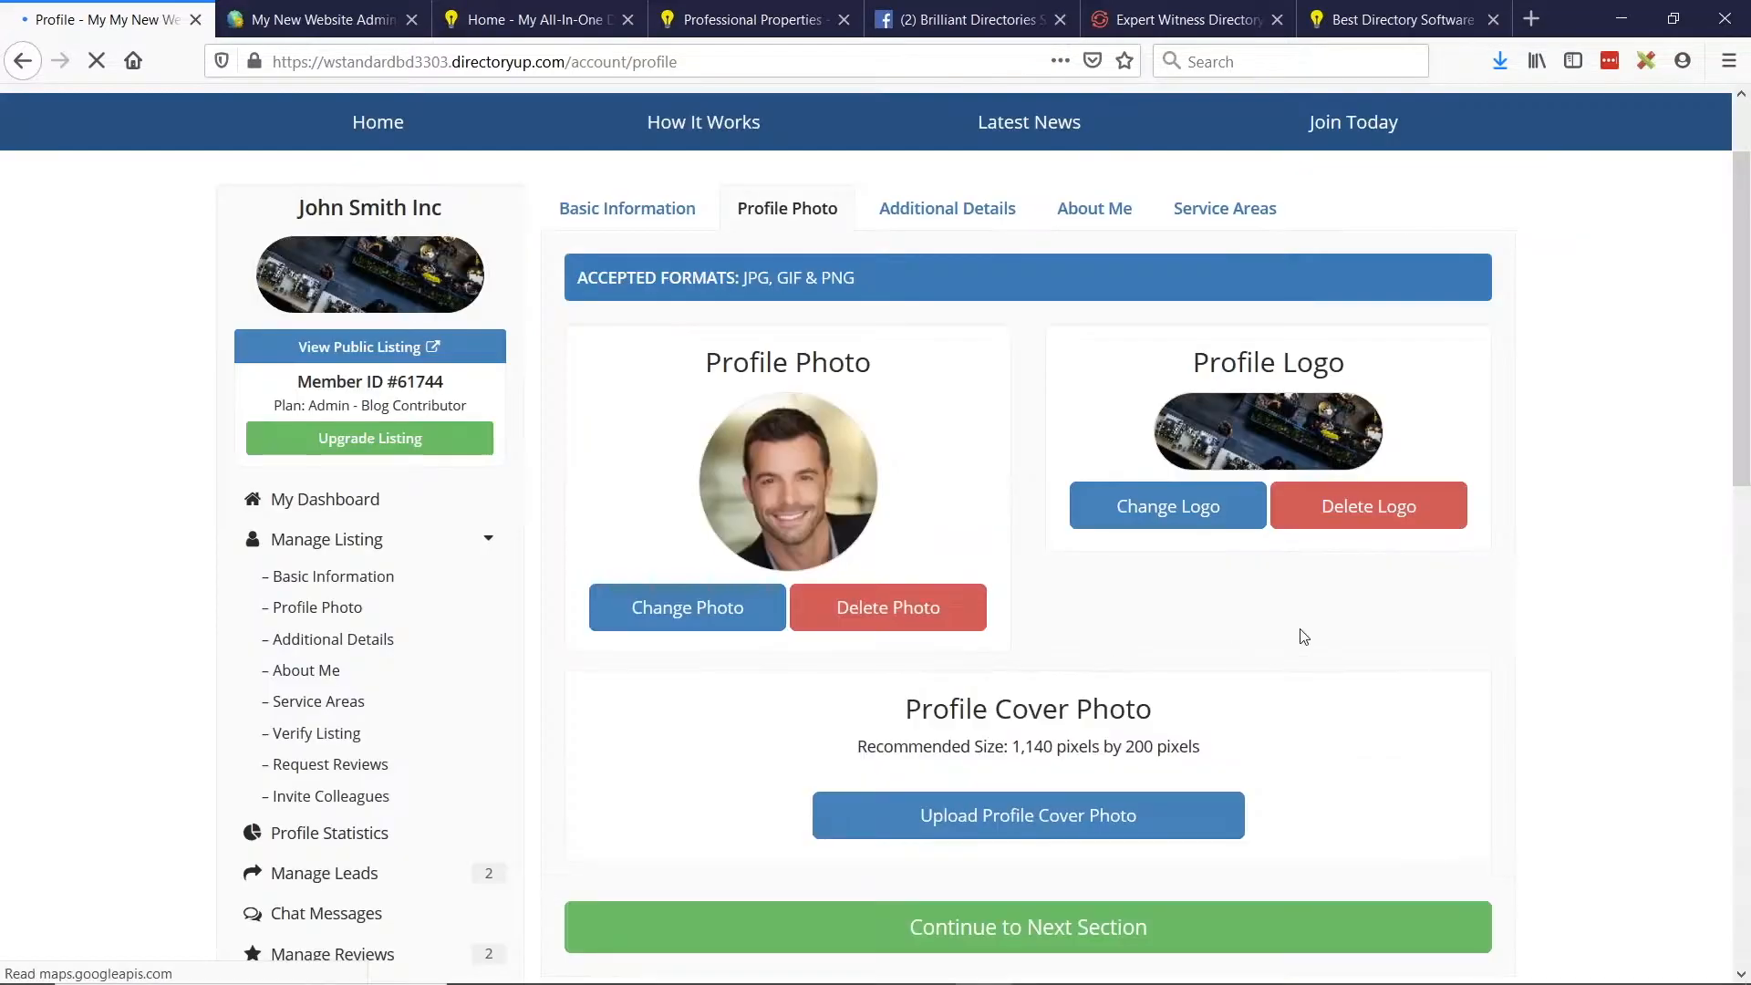
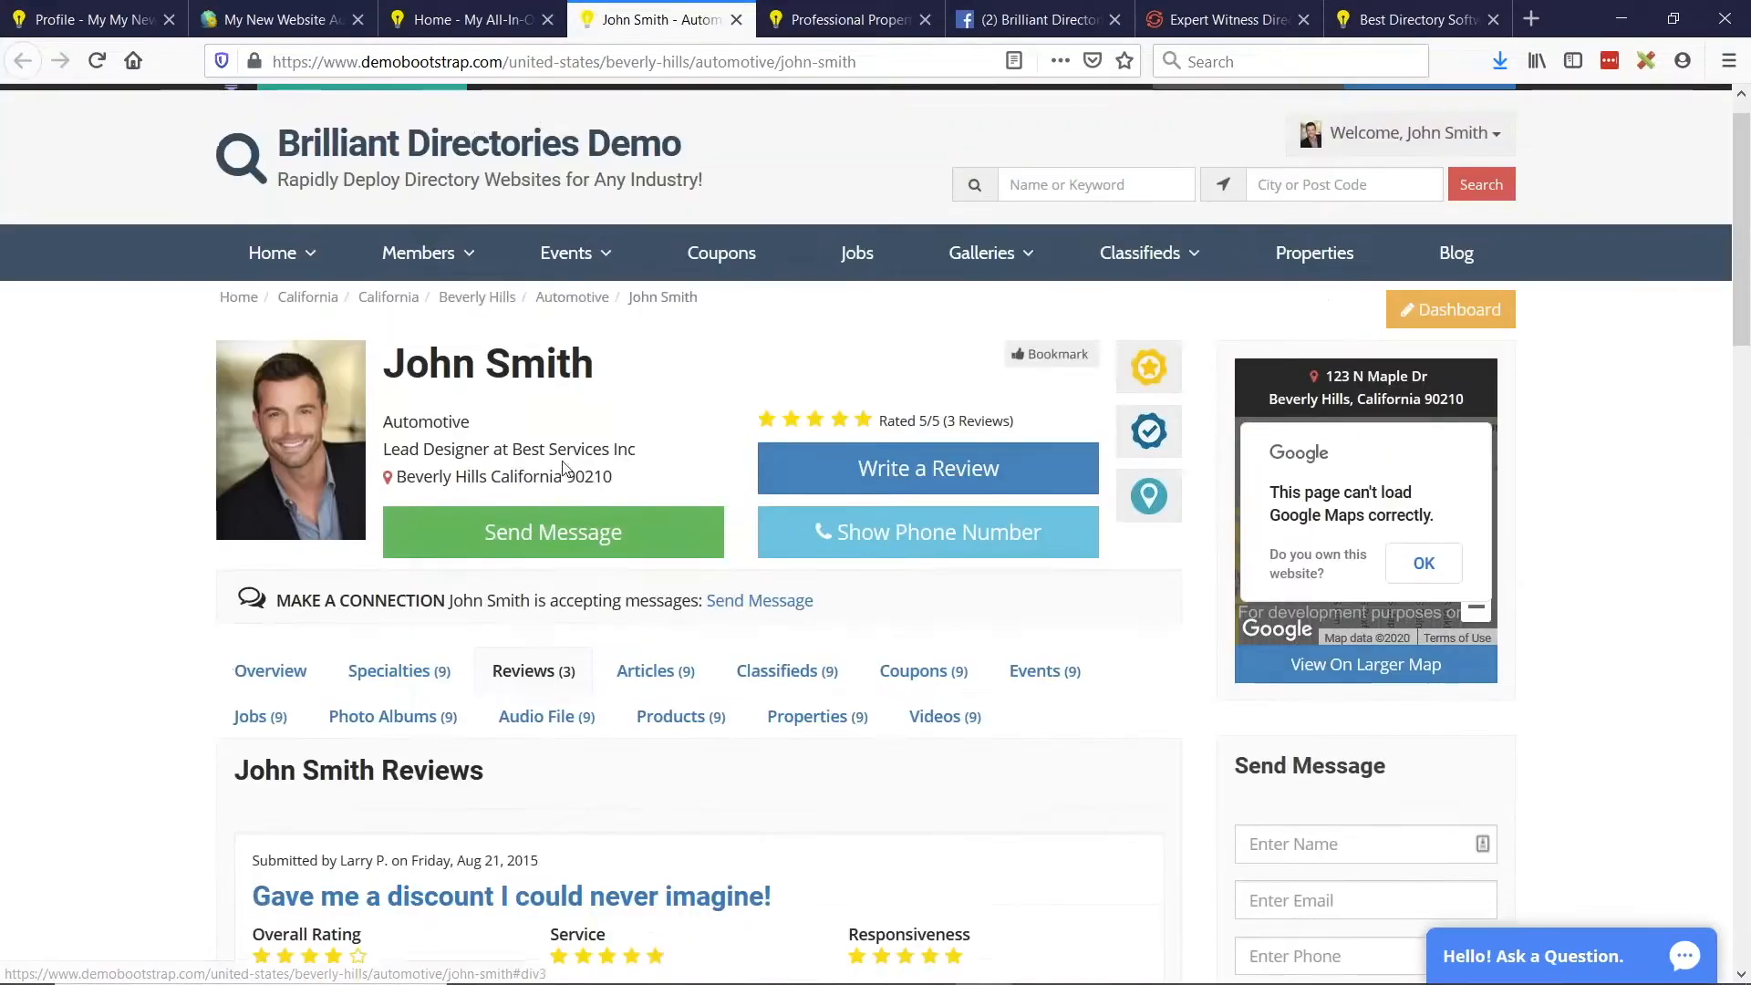
Open the "Gave me a discount I could never imagine!" review from the member's profile and examine its rating criteria and comment.
{"action": "scroll", "coordinate": [511, 588], "scroll_direction": "down", "scroll_amount": 1}
{"action": "scroll", "coordinate": [433, 720], "scroll_direction": "down", "scroll_amount": 2}
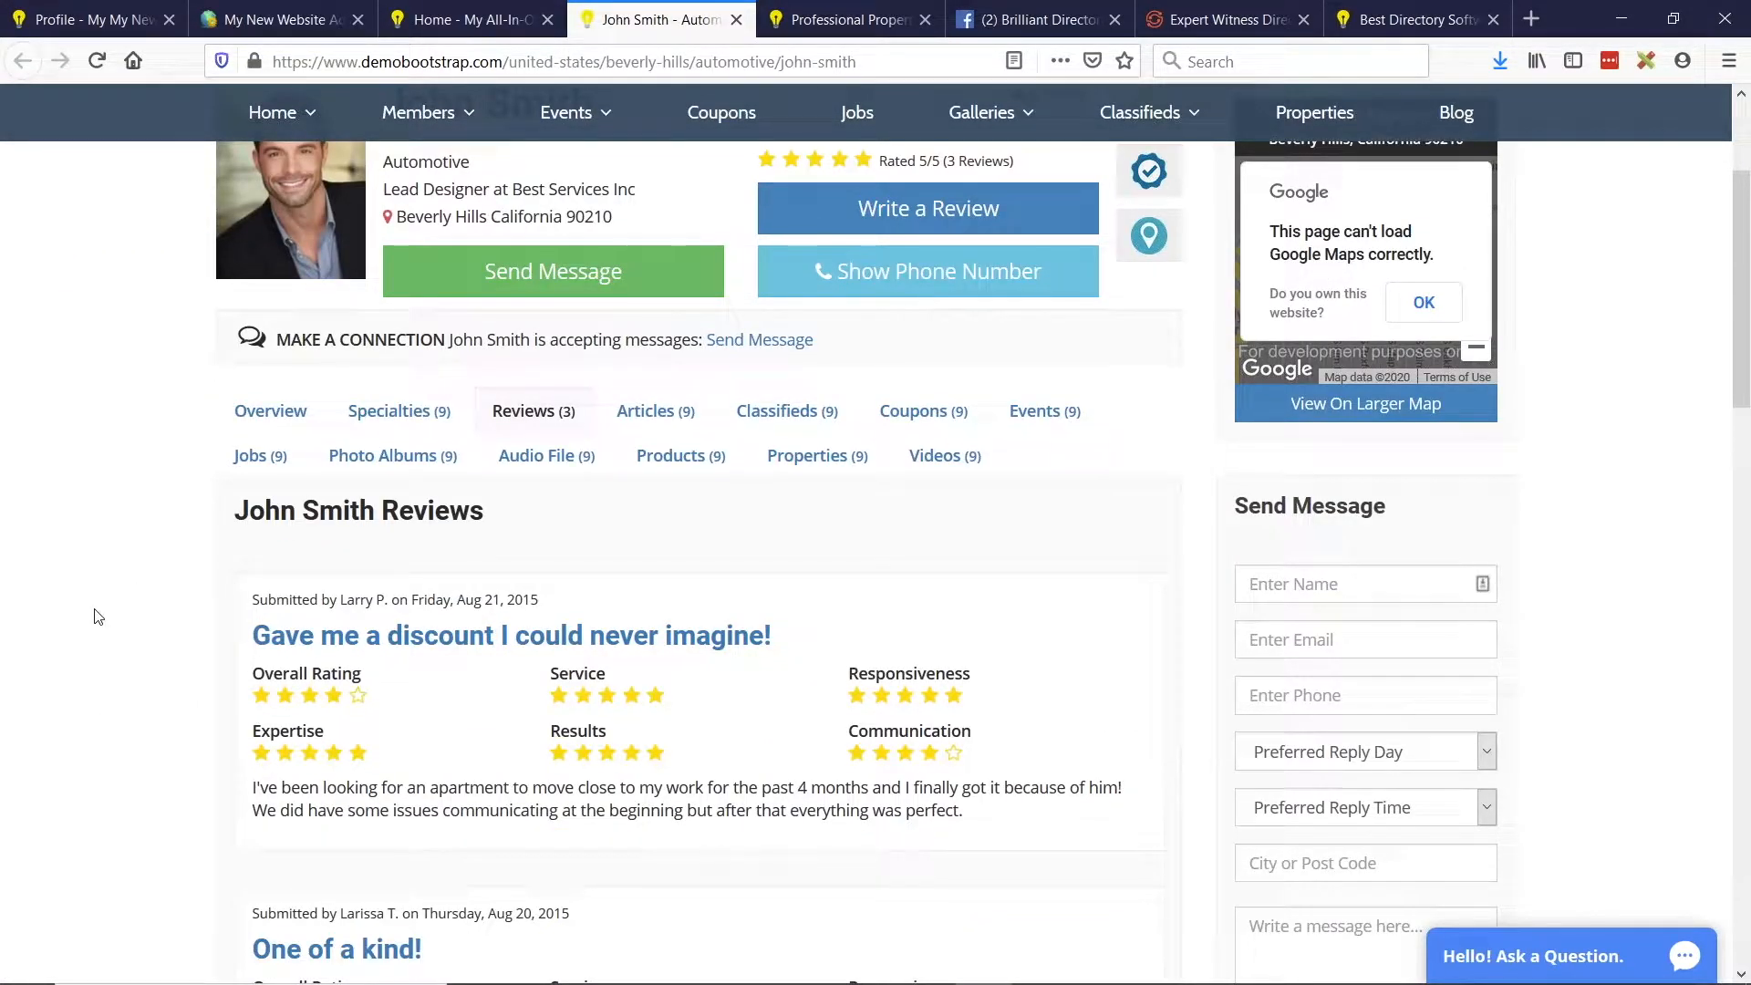
{"action": "left_click", "coordinate": [498, 648]}
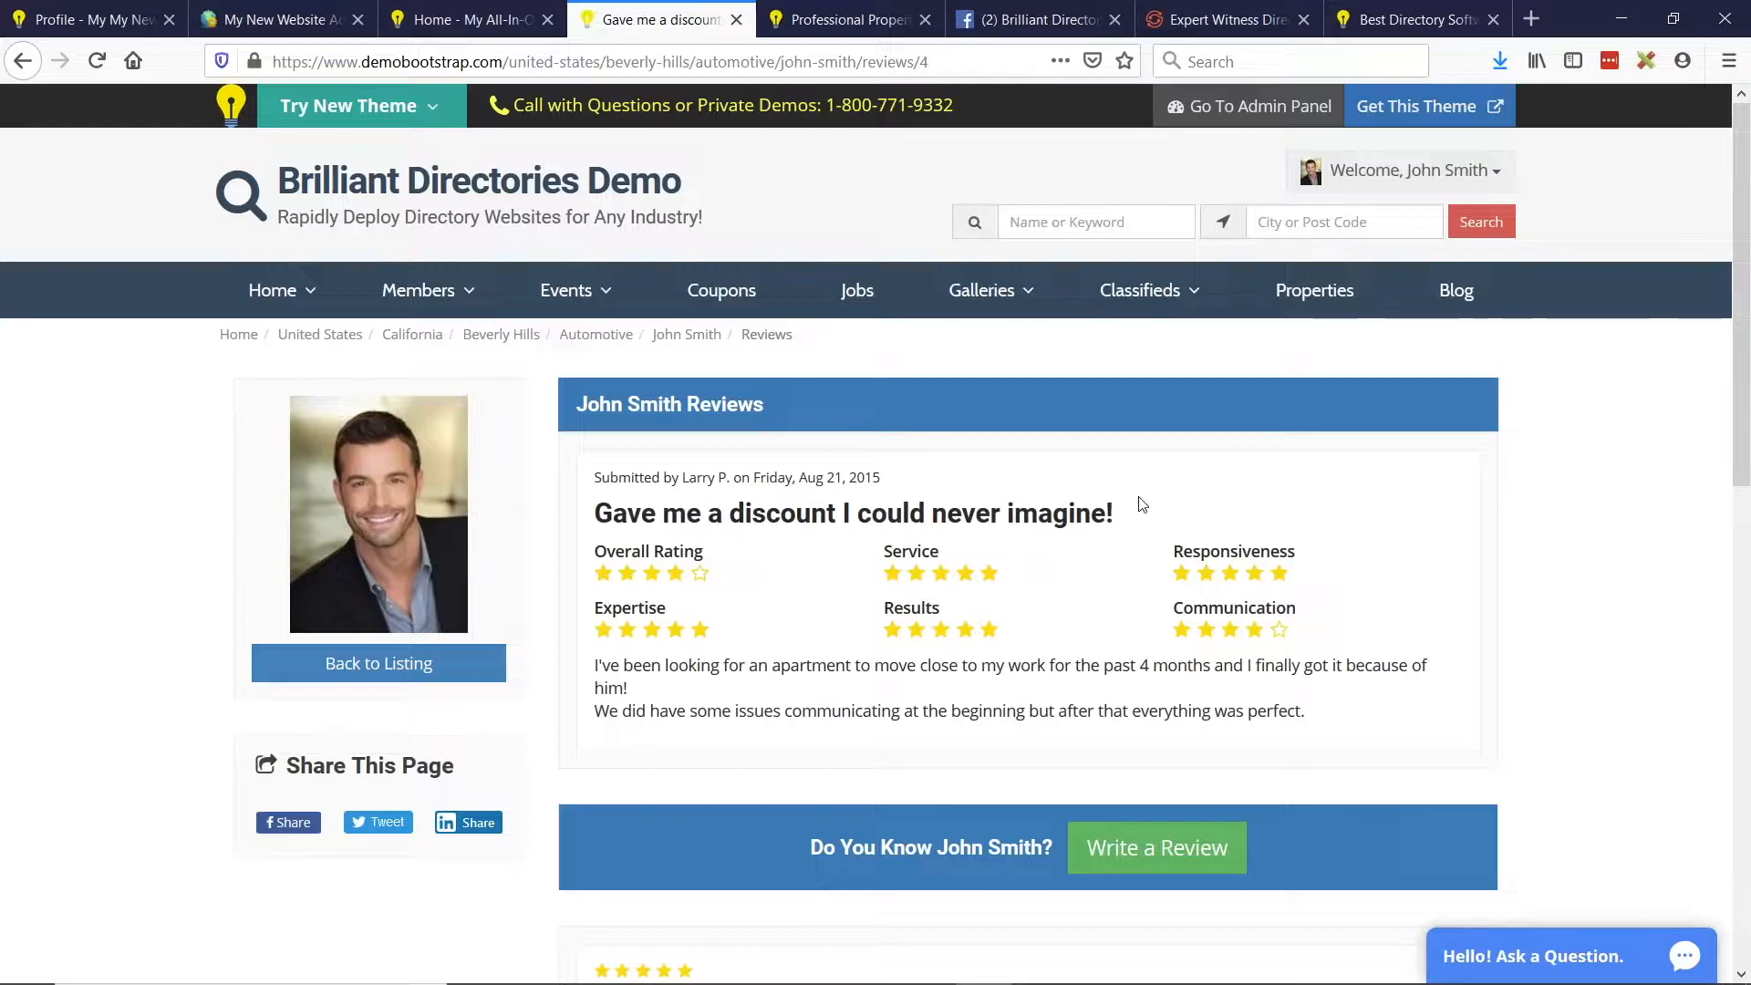
{"action": "left_click_drag", "start_coordinate": [594, 552], "coordinate": [715, 552]}
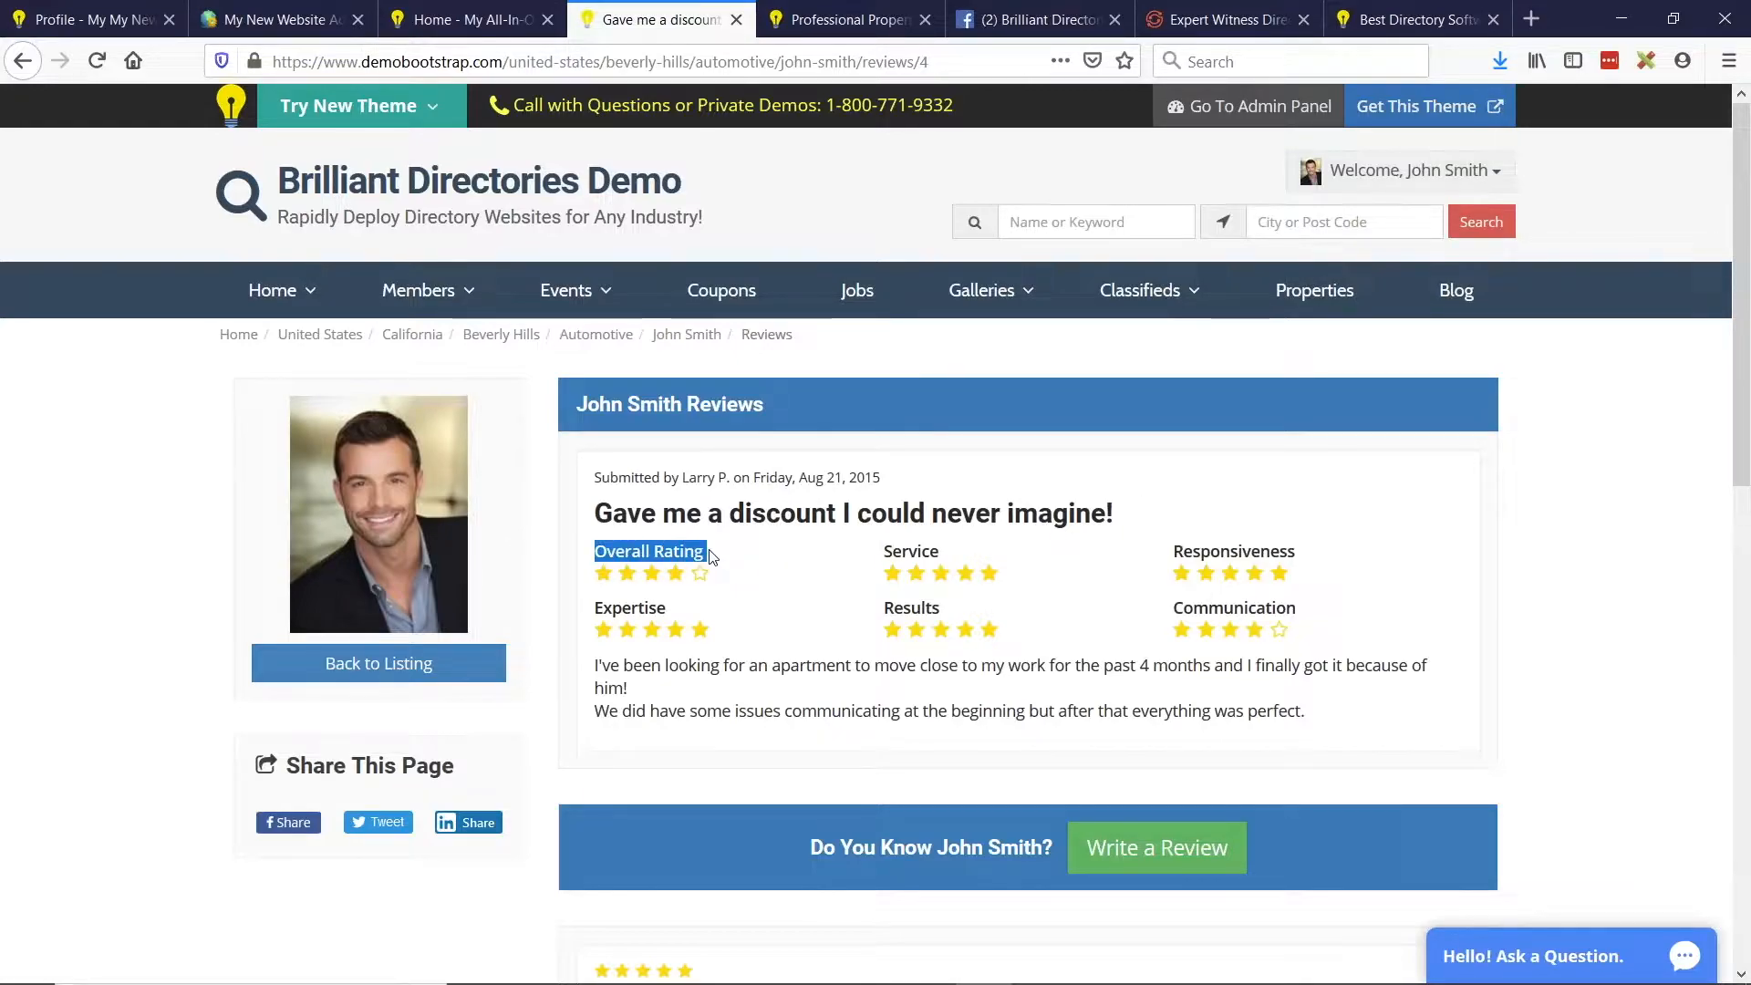
{"action": "left_click", "coordinate": [715, 551]}
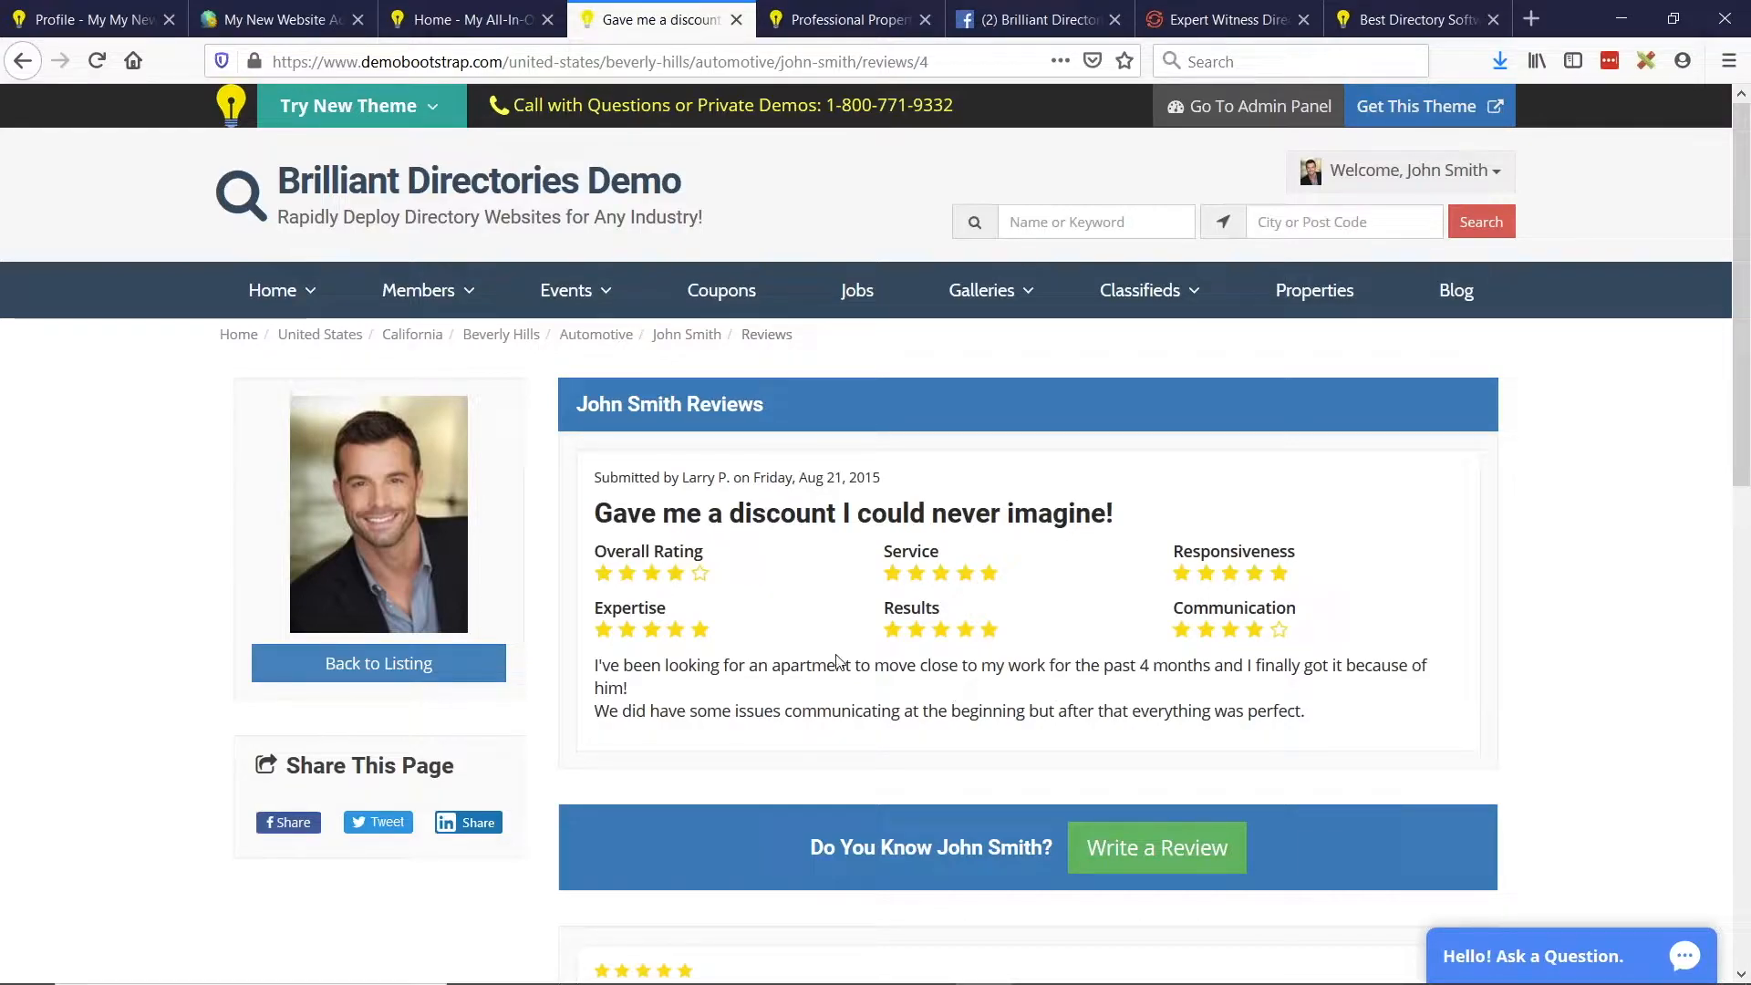
{"action": "left_click_drag", "start_coordinate": [594, 551], "coordinate": [704, 553]}
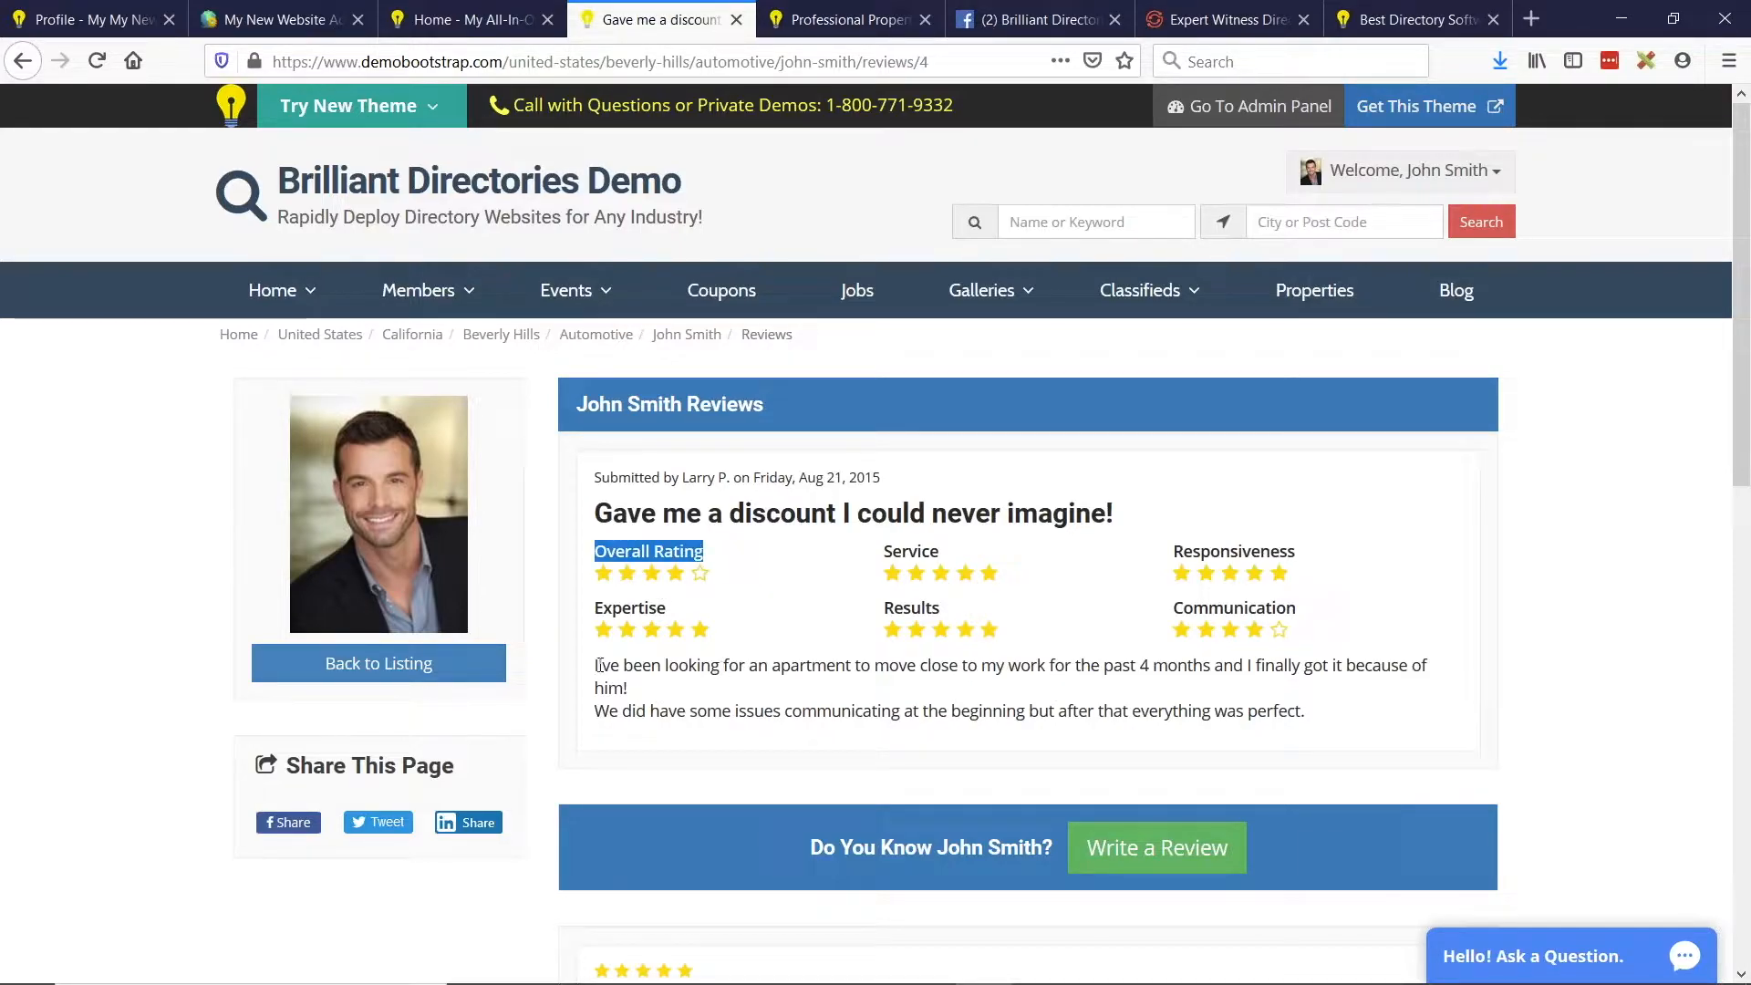
{"action": "left_click_drag", "start_coordinate": [610, 665], "coordinate": [1229, 739]}
{"action": "left_click", "coordinate": [1229, 739]}
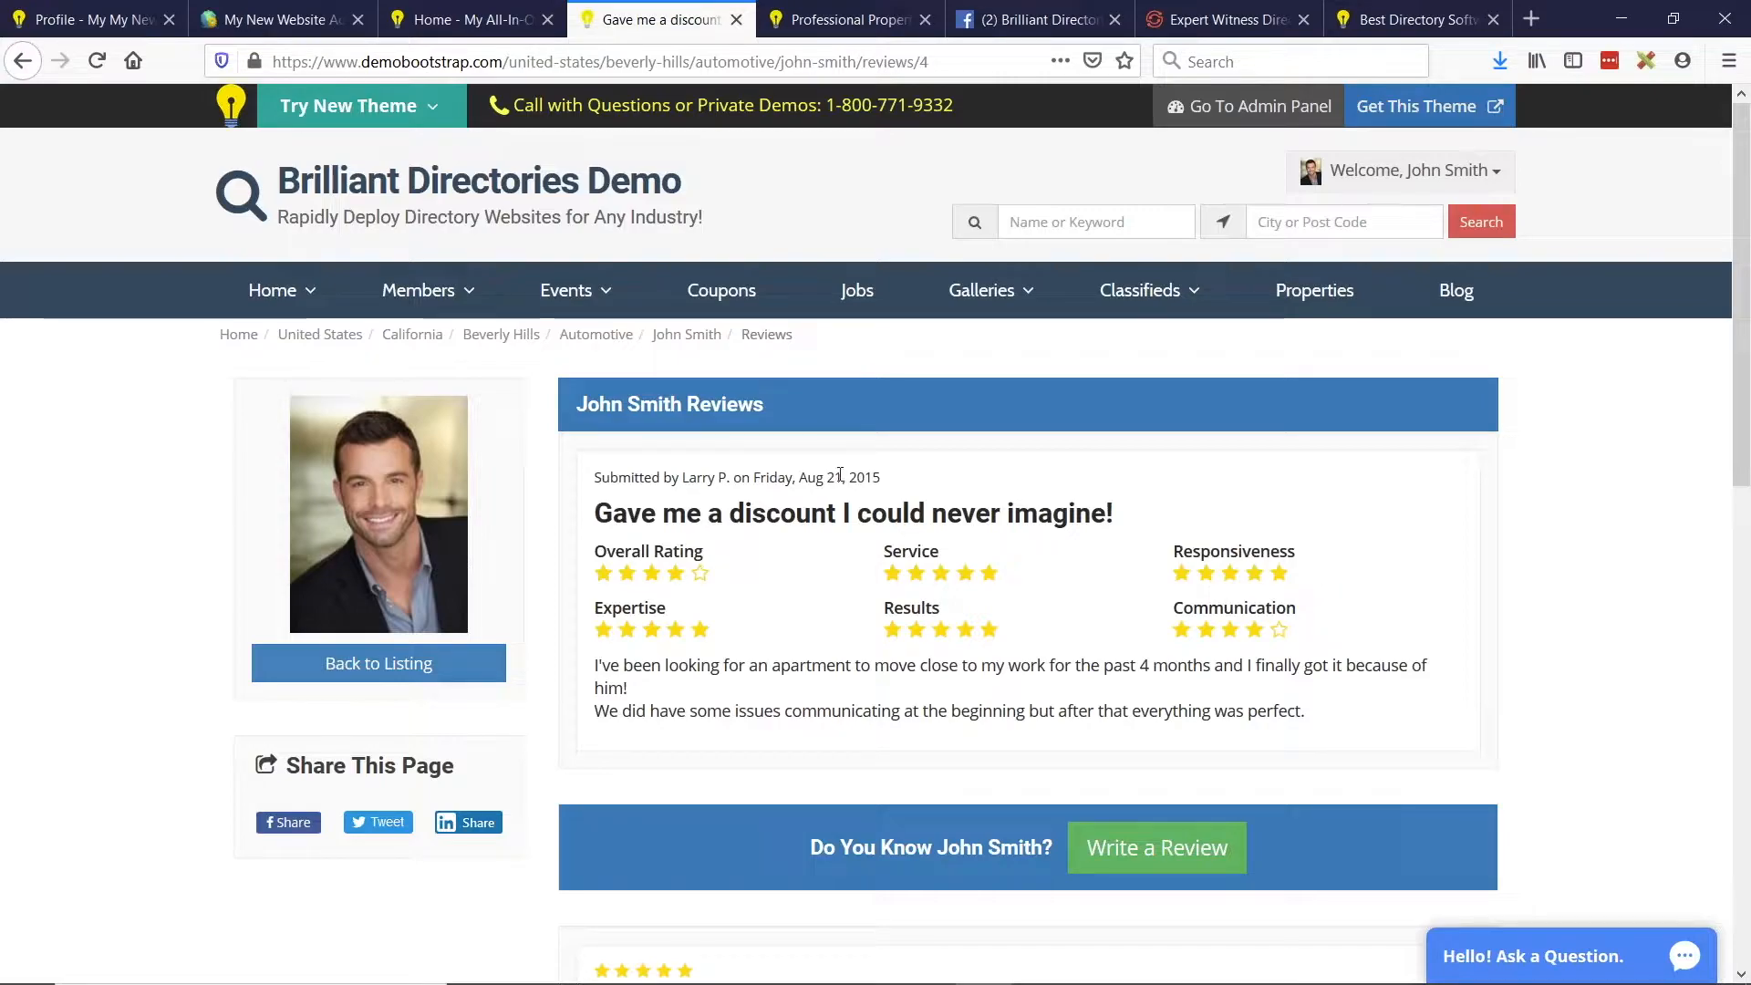
Look through the member's other reviews below and open the "Excellent Service" review.
{"action": "scroll", "coordinate": [735, 439], "scroll_direction": "down", "scroll_amount": 3}
{"action": "scroll", "coordinate": [736, 439], "scroll_direction": "down", "scroll_amount": 3}
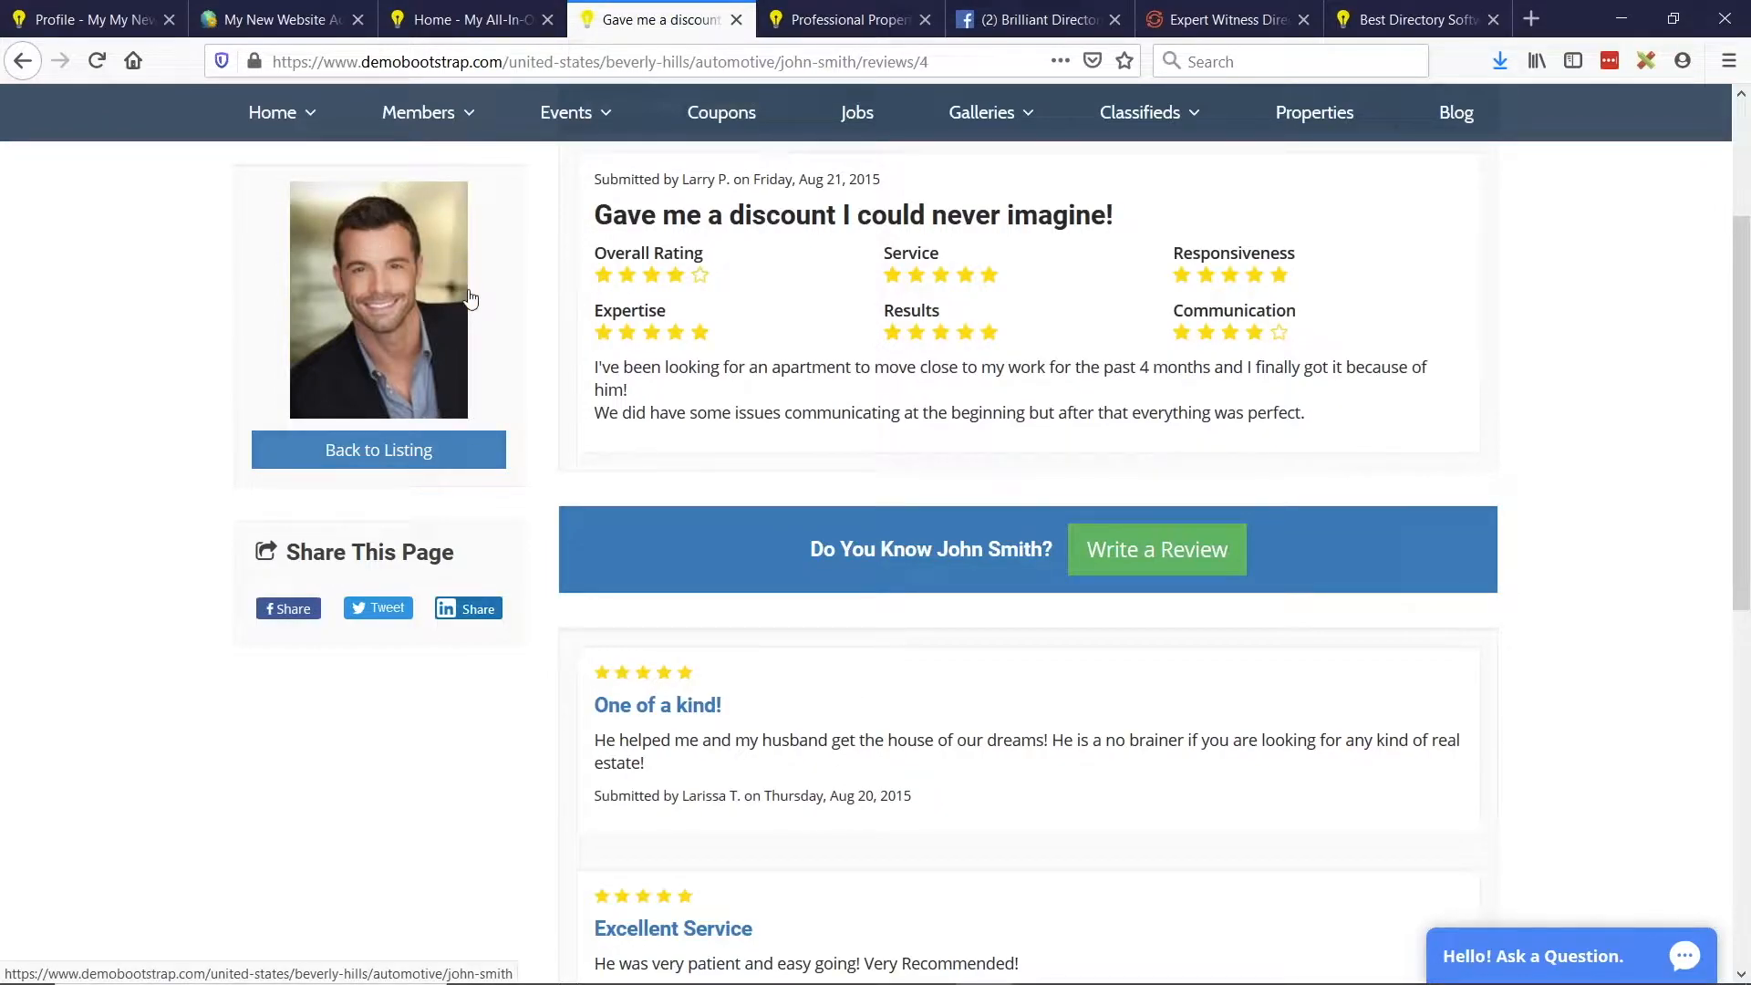
{"action": "scroll", "coordinate": [915, 408], "scroll_direction": "down", "scroll_amount": 3}
{"action": "scroll", "coordinate": [914, 407], "scroll_direction": "down", "scroll_amount": 5}
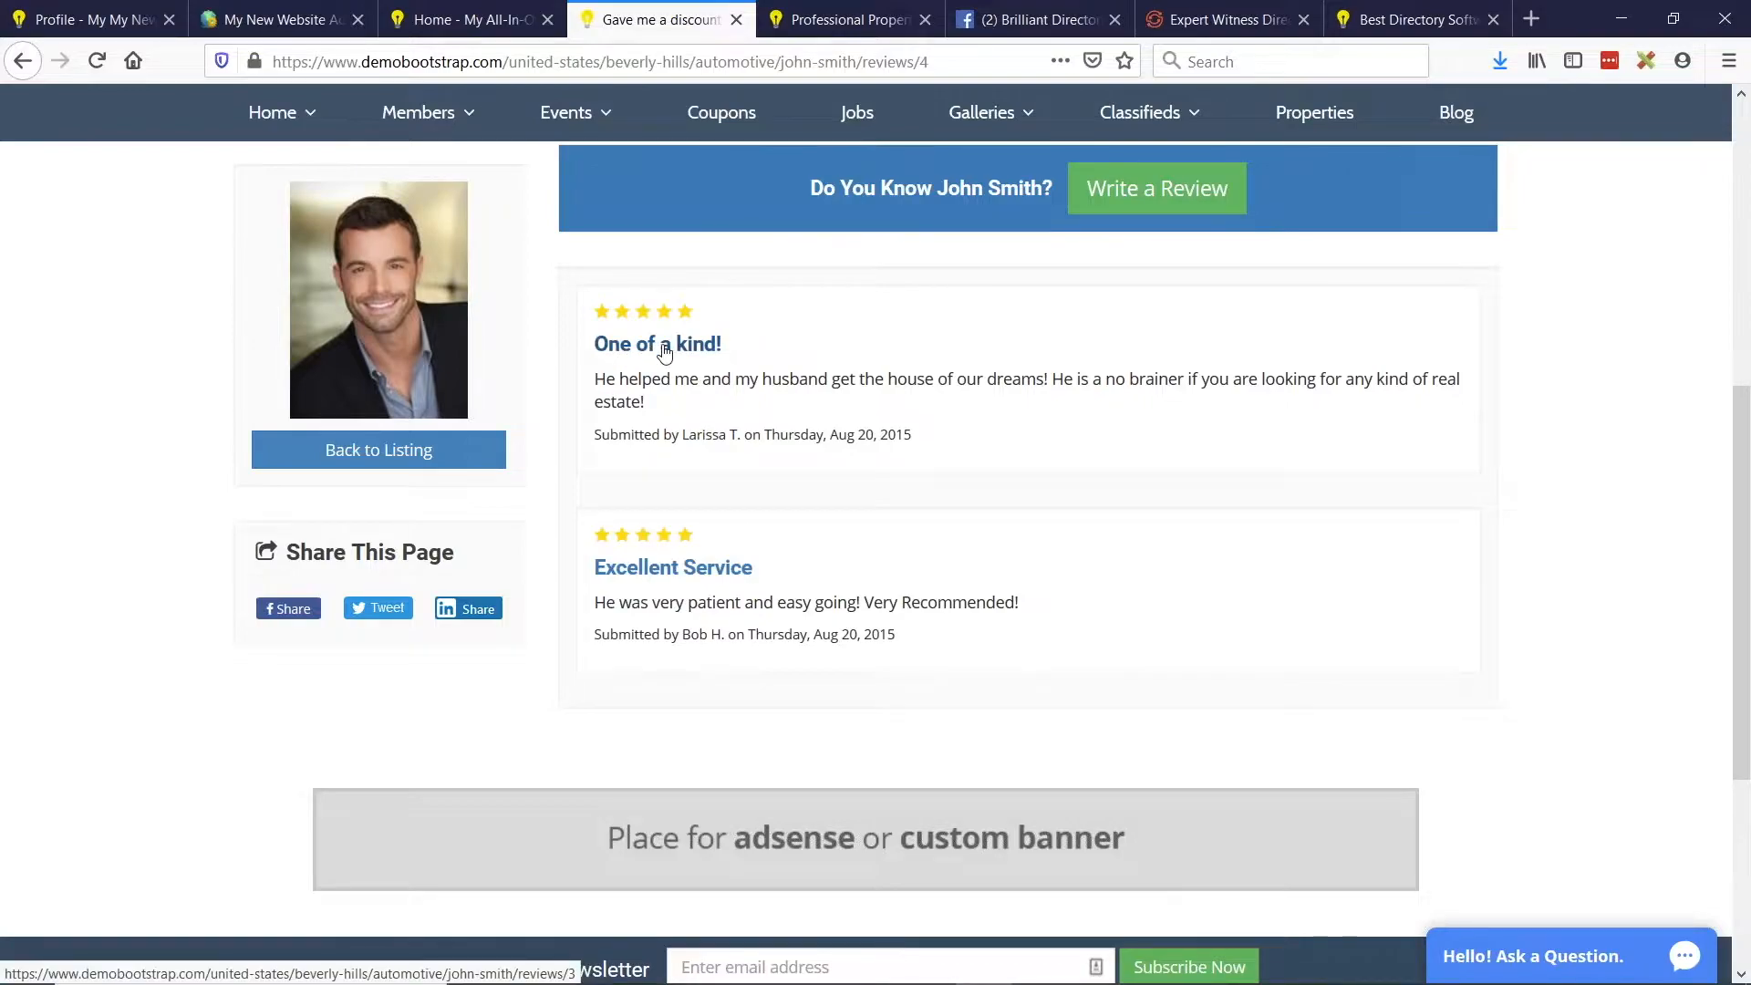
{"action": "left_click", "coordinate": [699, 571]}
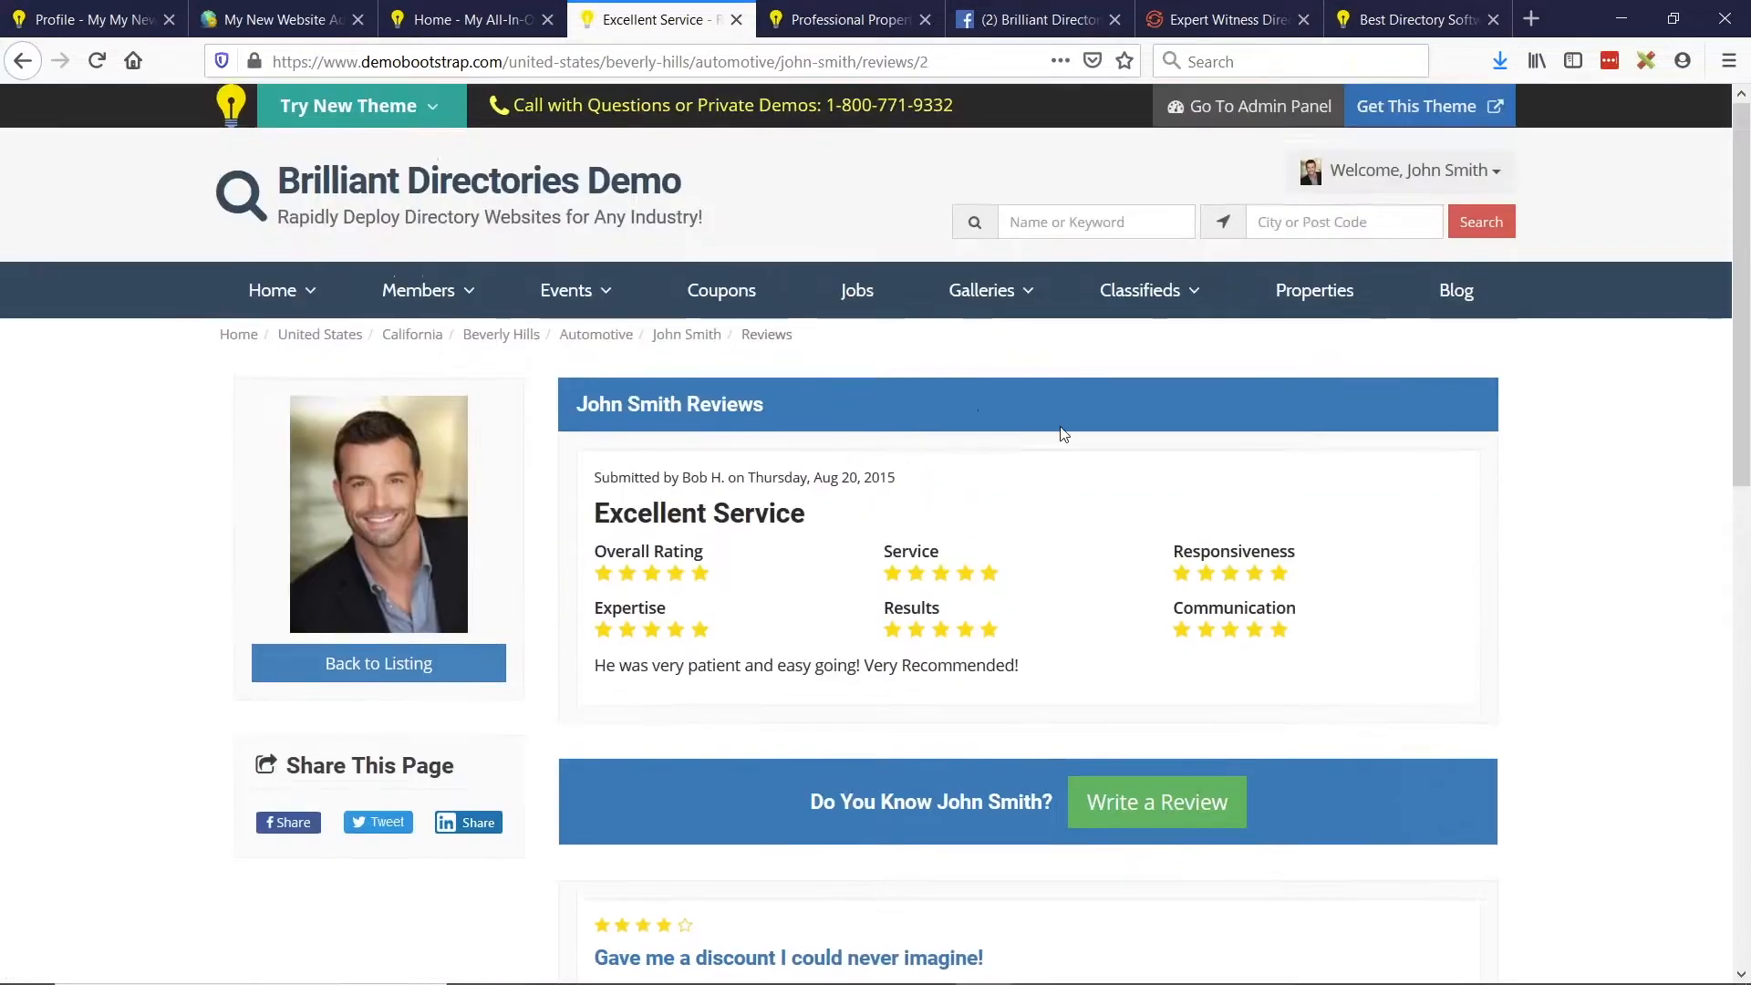
Preview the "Excellent Service" review in the mobile viewport and examine its reviews heading.
{"action": "key", "text": "ctrl+shift+m"}
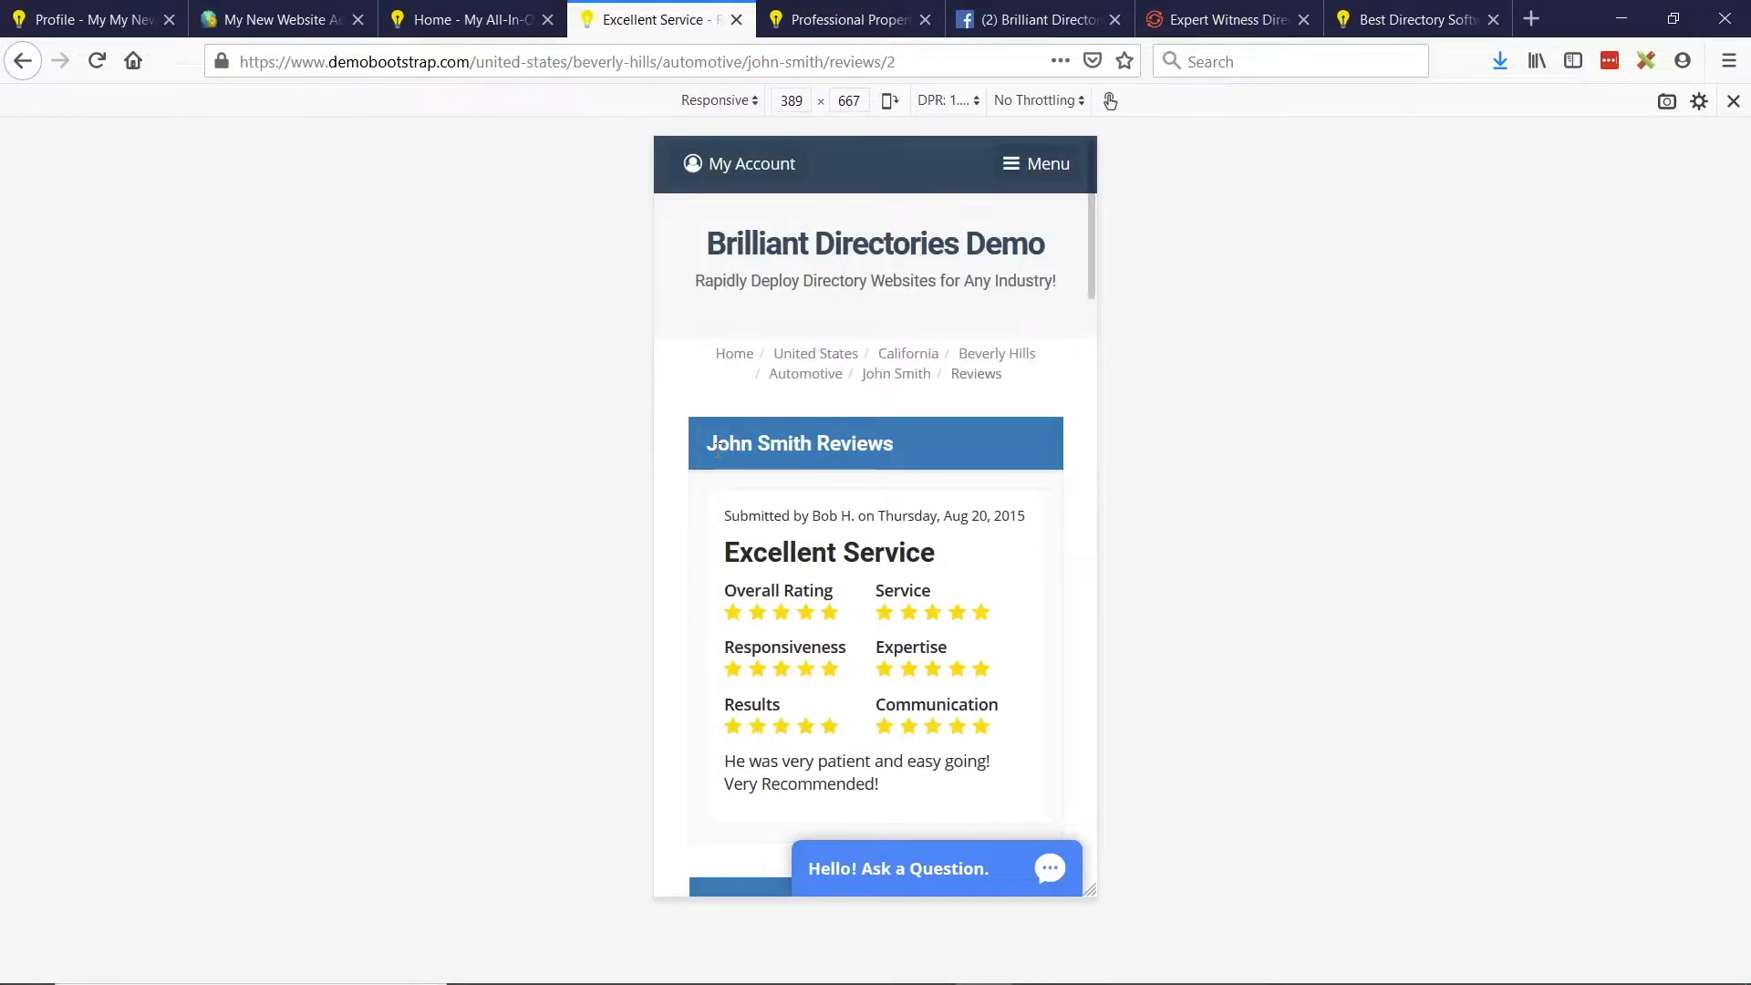
{"action": "left_click_drag", "start_coordinate": [711, 443], "coordinate": [906, 435]}
{"action": "left_click", "coordinate": [905, 434]}
{"action": "left_click_drag", "start_coordinate": [710, 445], "coordinate": [811, 444]}
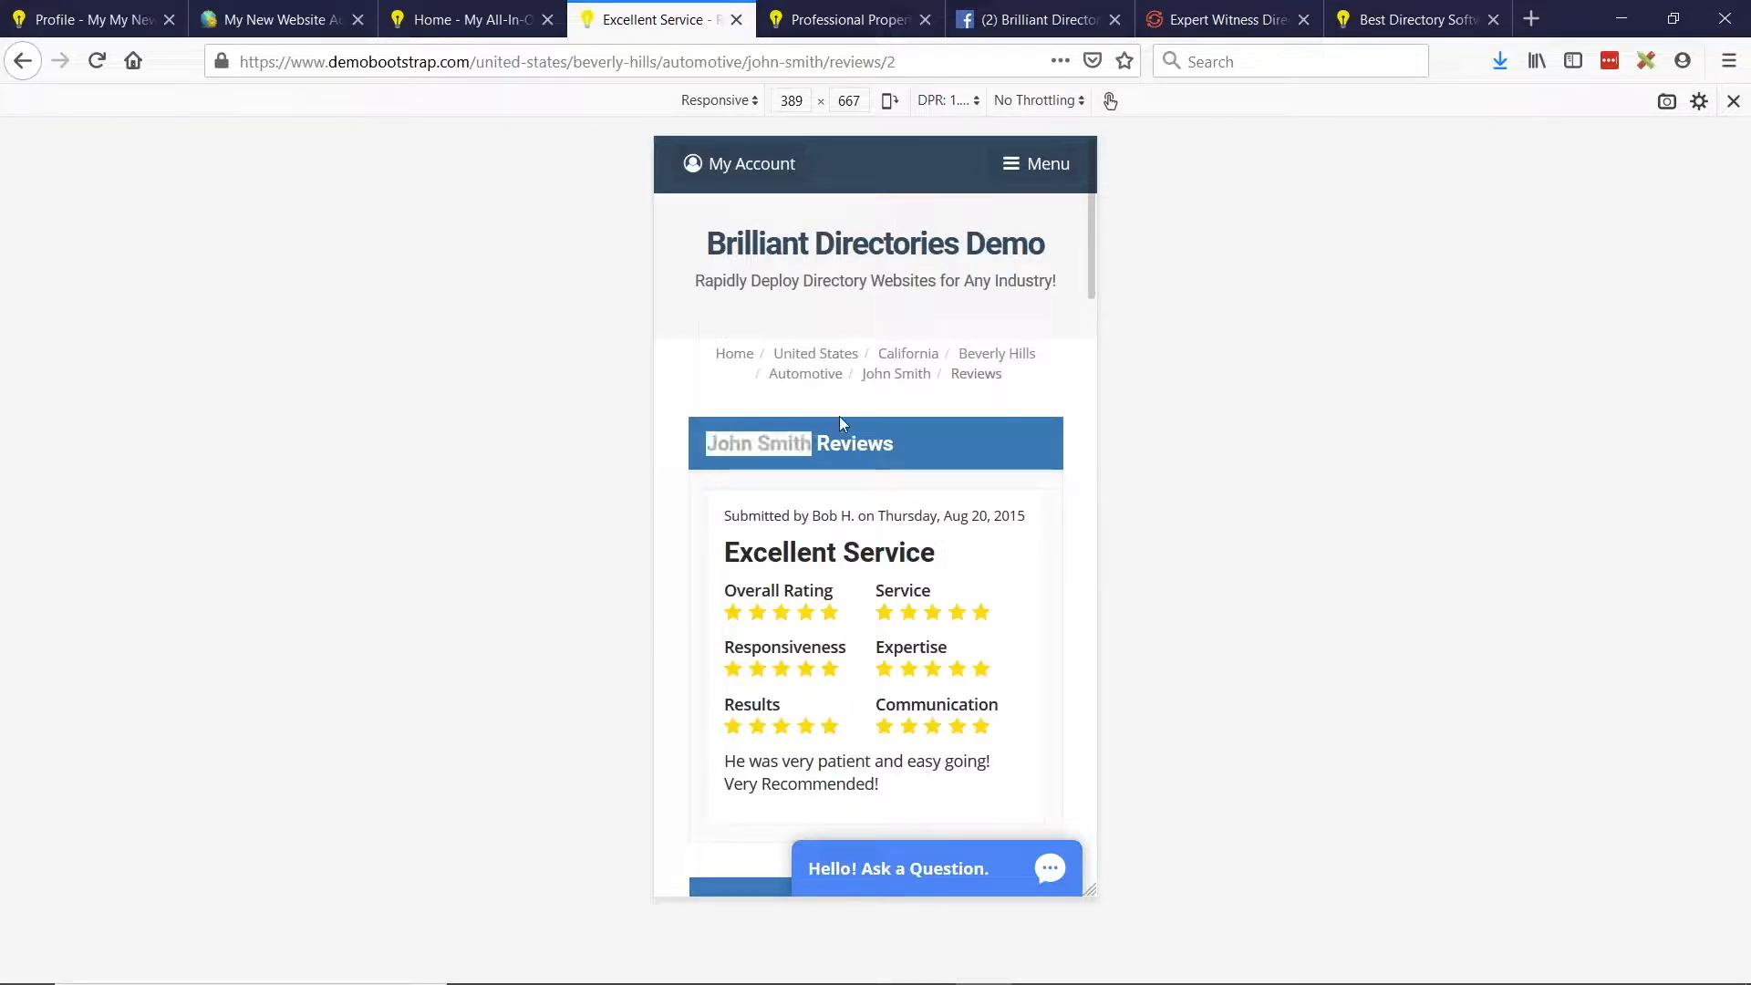
{"action": "left_click", "coordinate": [904, 415]}
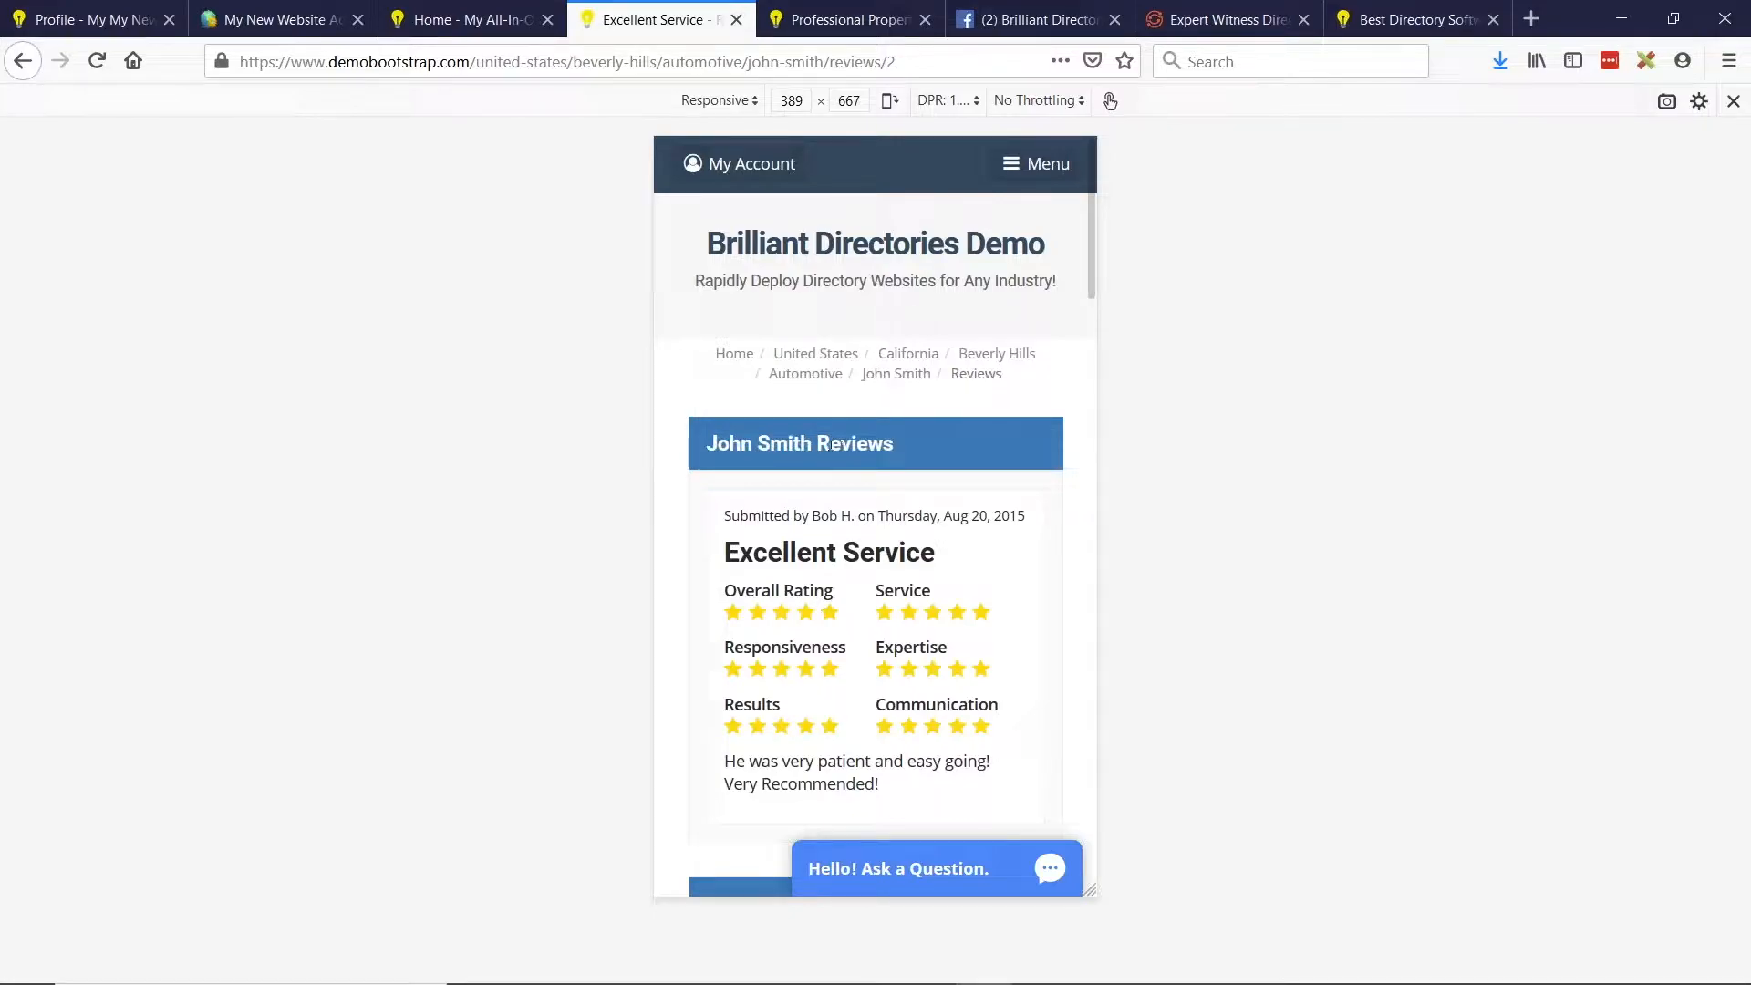
Look through the rest of the "Excellent Service" review page in the mobile viewport, return to desktop view and examine its rating criteria.
{"action": "scroll", "coordinate": [861, 432], "scroll_direction": "down", "scroll_amount": 7}
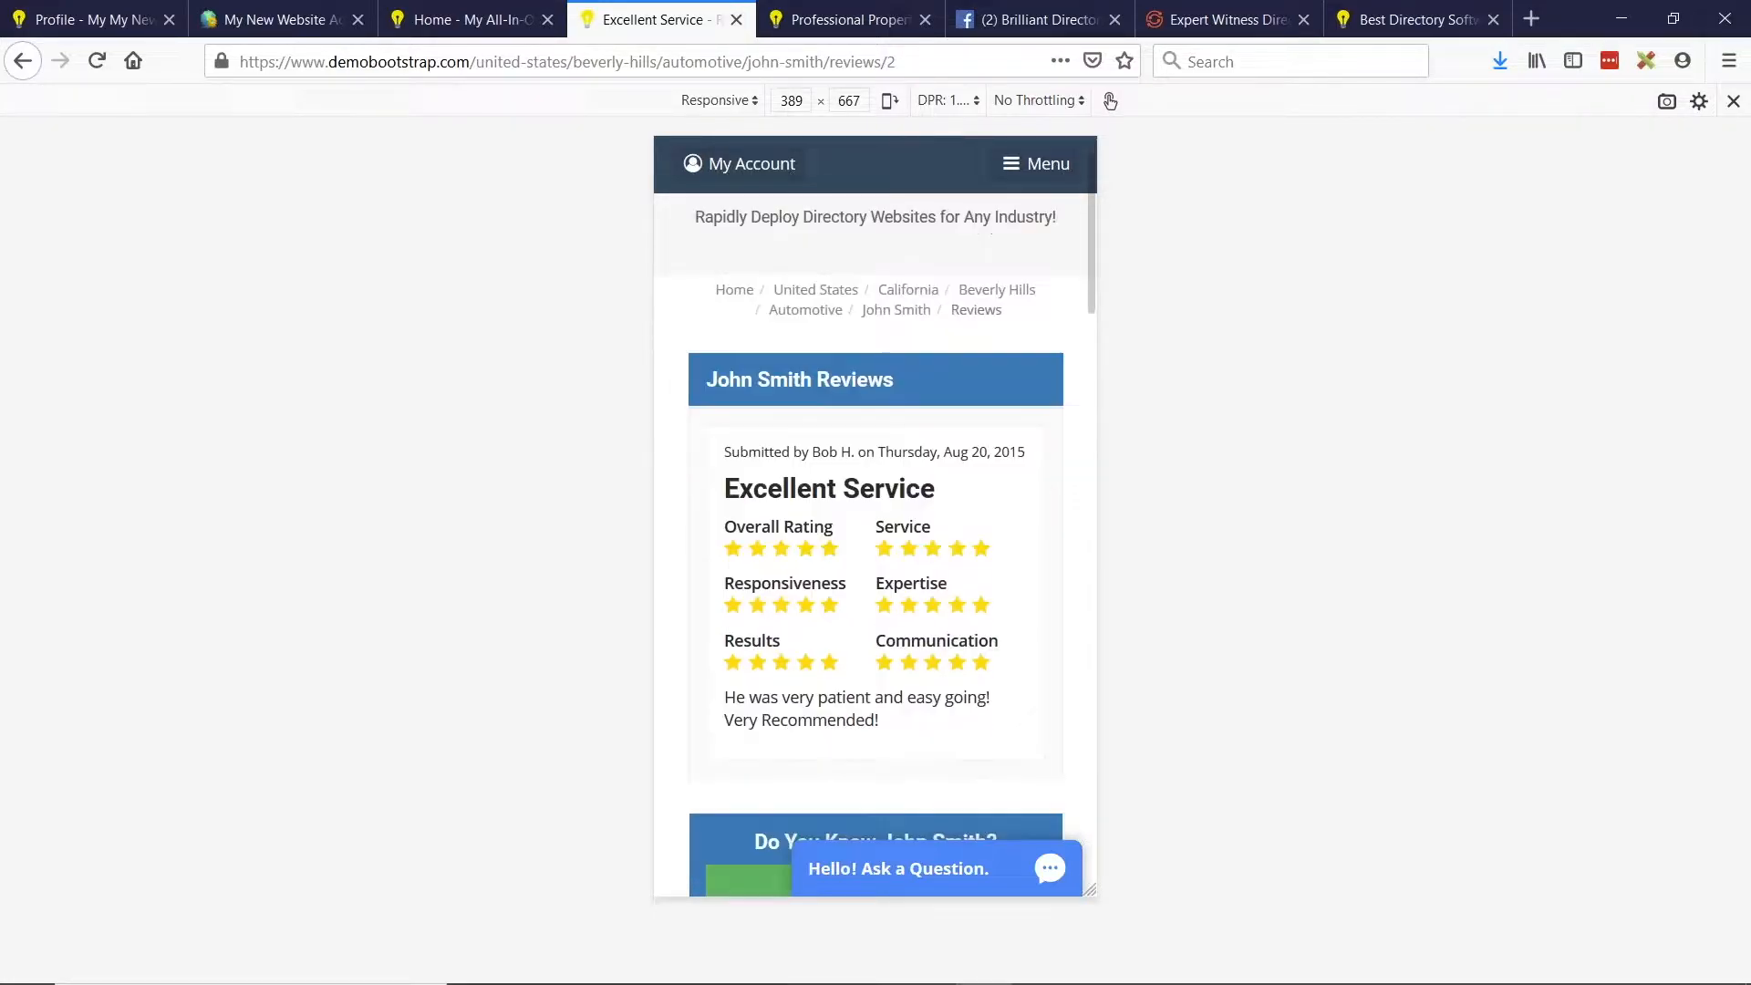
{"action": "scroll", "coordinate": [811, 504], "scroll_direction": "down", "scroll_amount": 8}
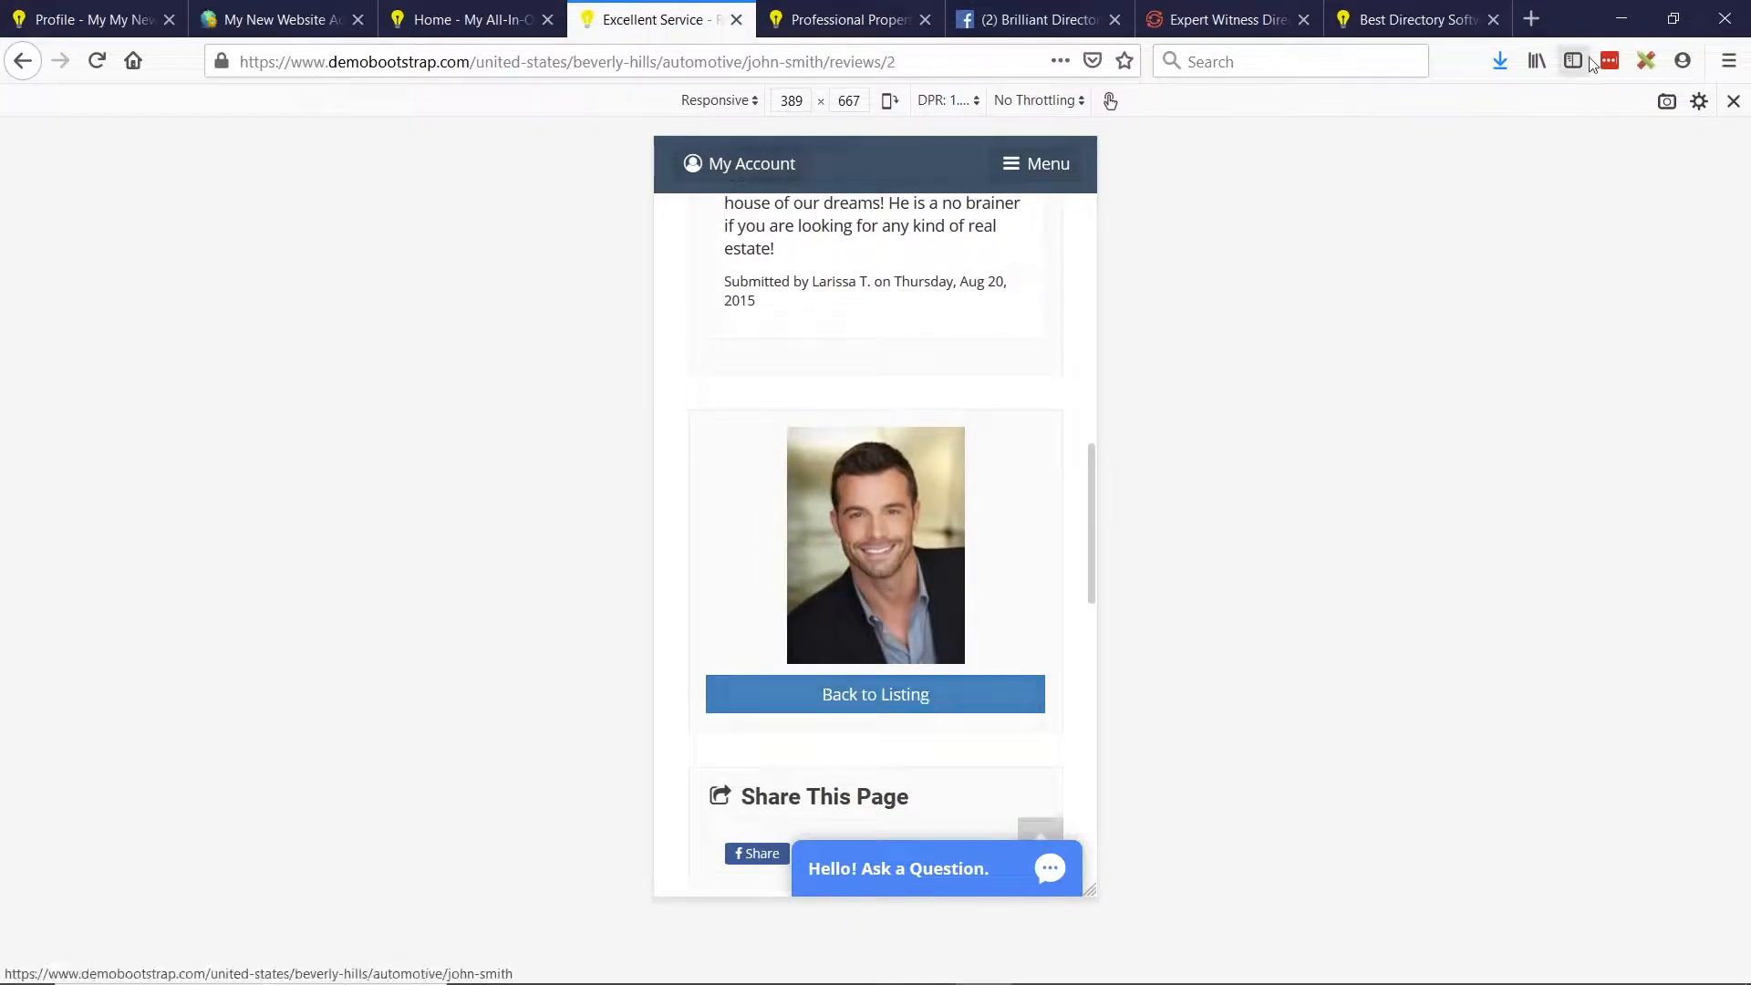
{"action": "key", "text": "ctrl+shift+m"}
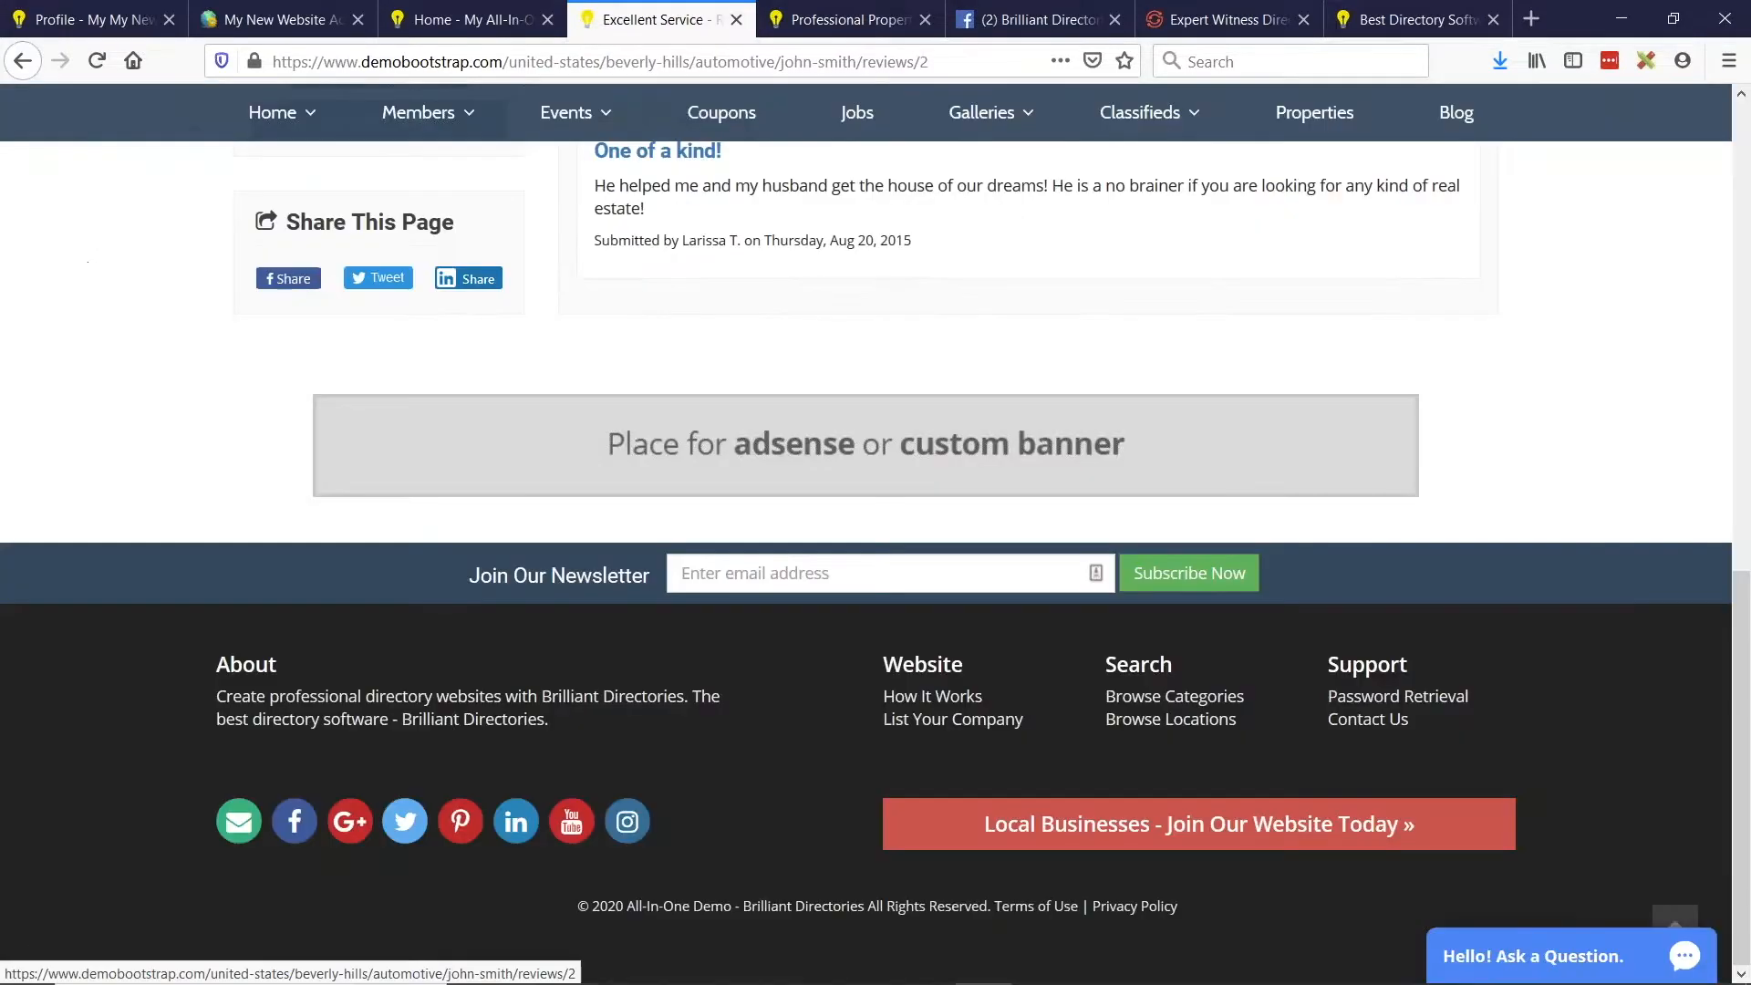
{"action": "scroll", "coordinate": [1124, 545], "scroll_direction": "up", "scroll_amount": 8}
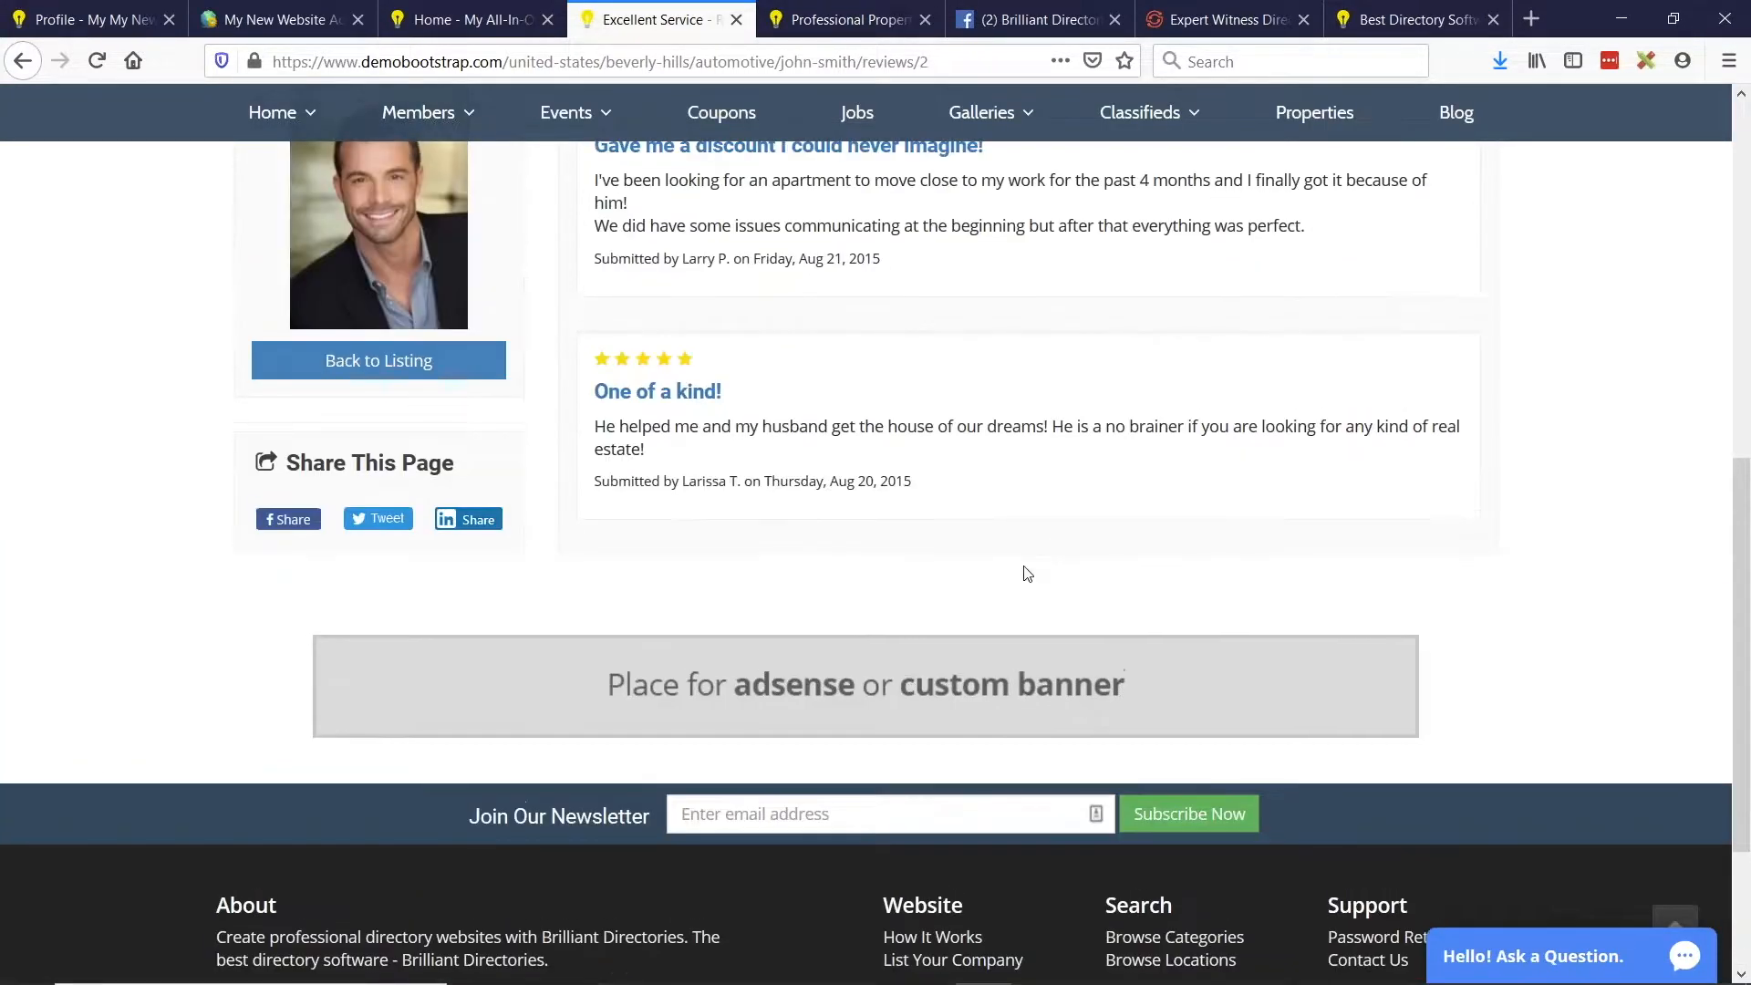
{"action": "scroll", "coordinate": [867, 667], "scroll_direction": "up", "scroll_amount": 3}
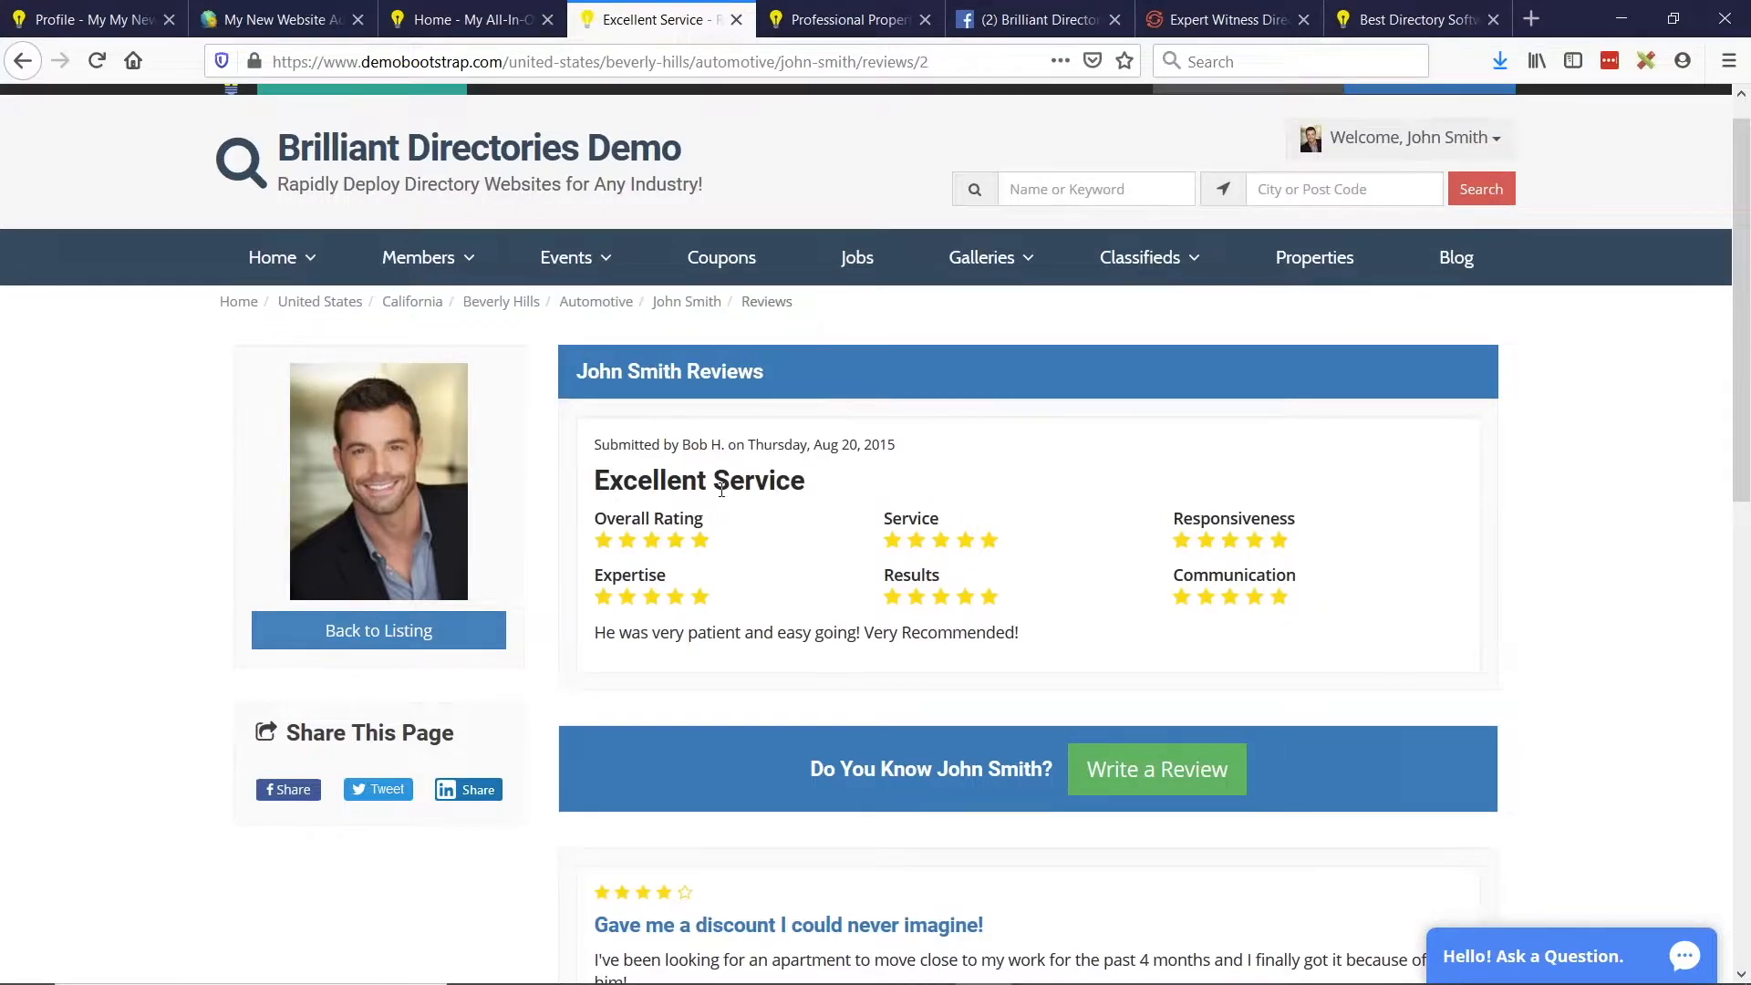
Revisit the member dashboard page and check the New Features & Updates list on the BD Lab Updates slide.
{"action": "key", "text": "alt+Tab"}
{"action": "left_click", "coordinate": [960, 451]}
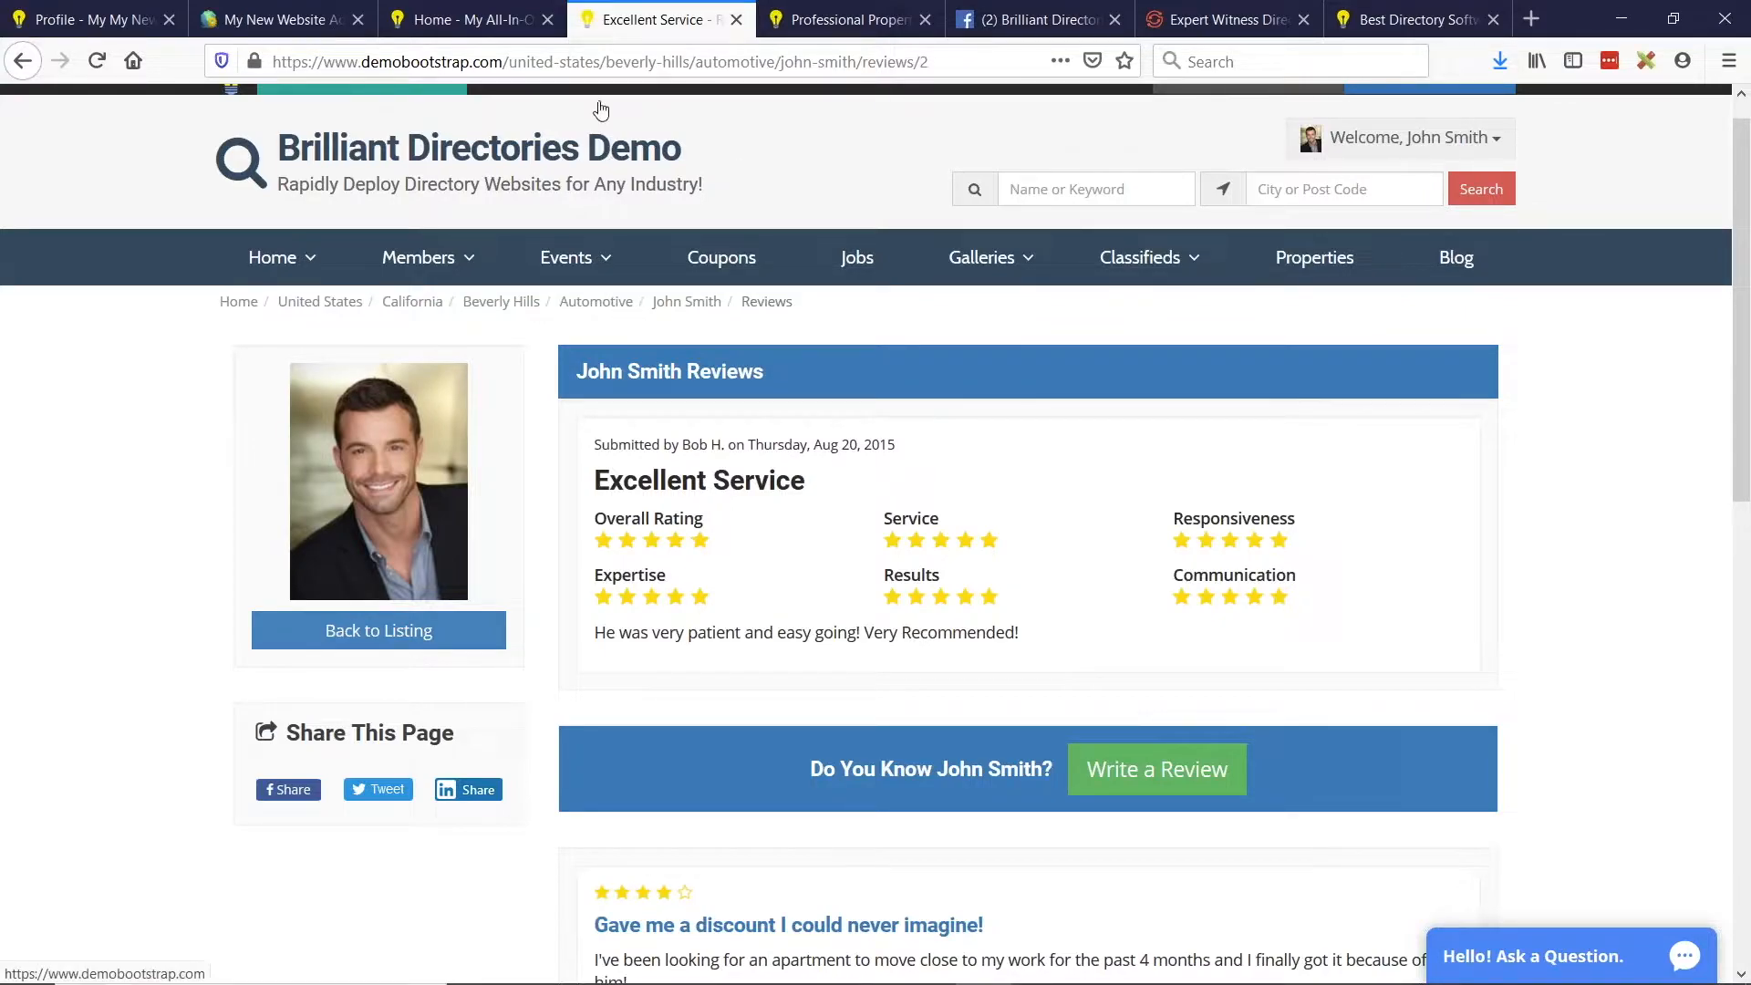
{"action": "left_click", "coordinate": [476, 14]}
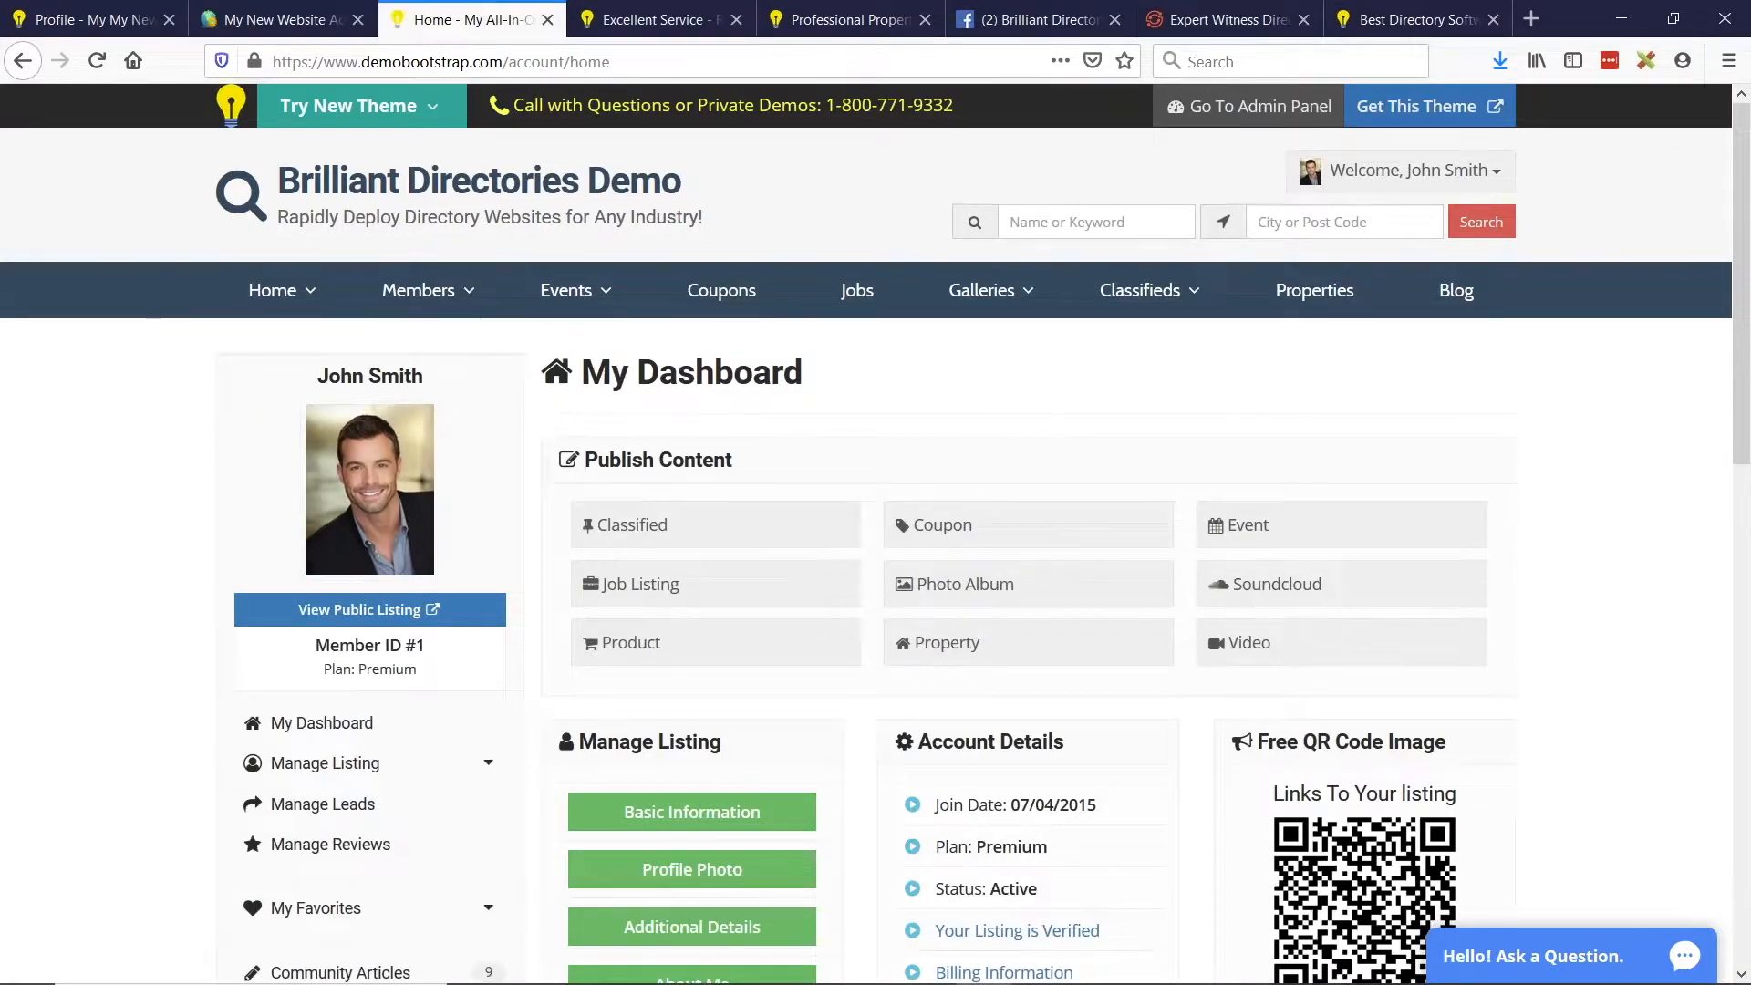
{"action": "key", "text": "alt+Tab"}
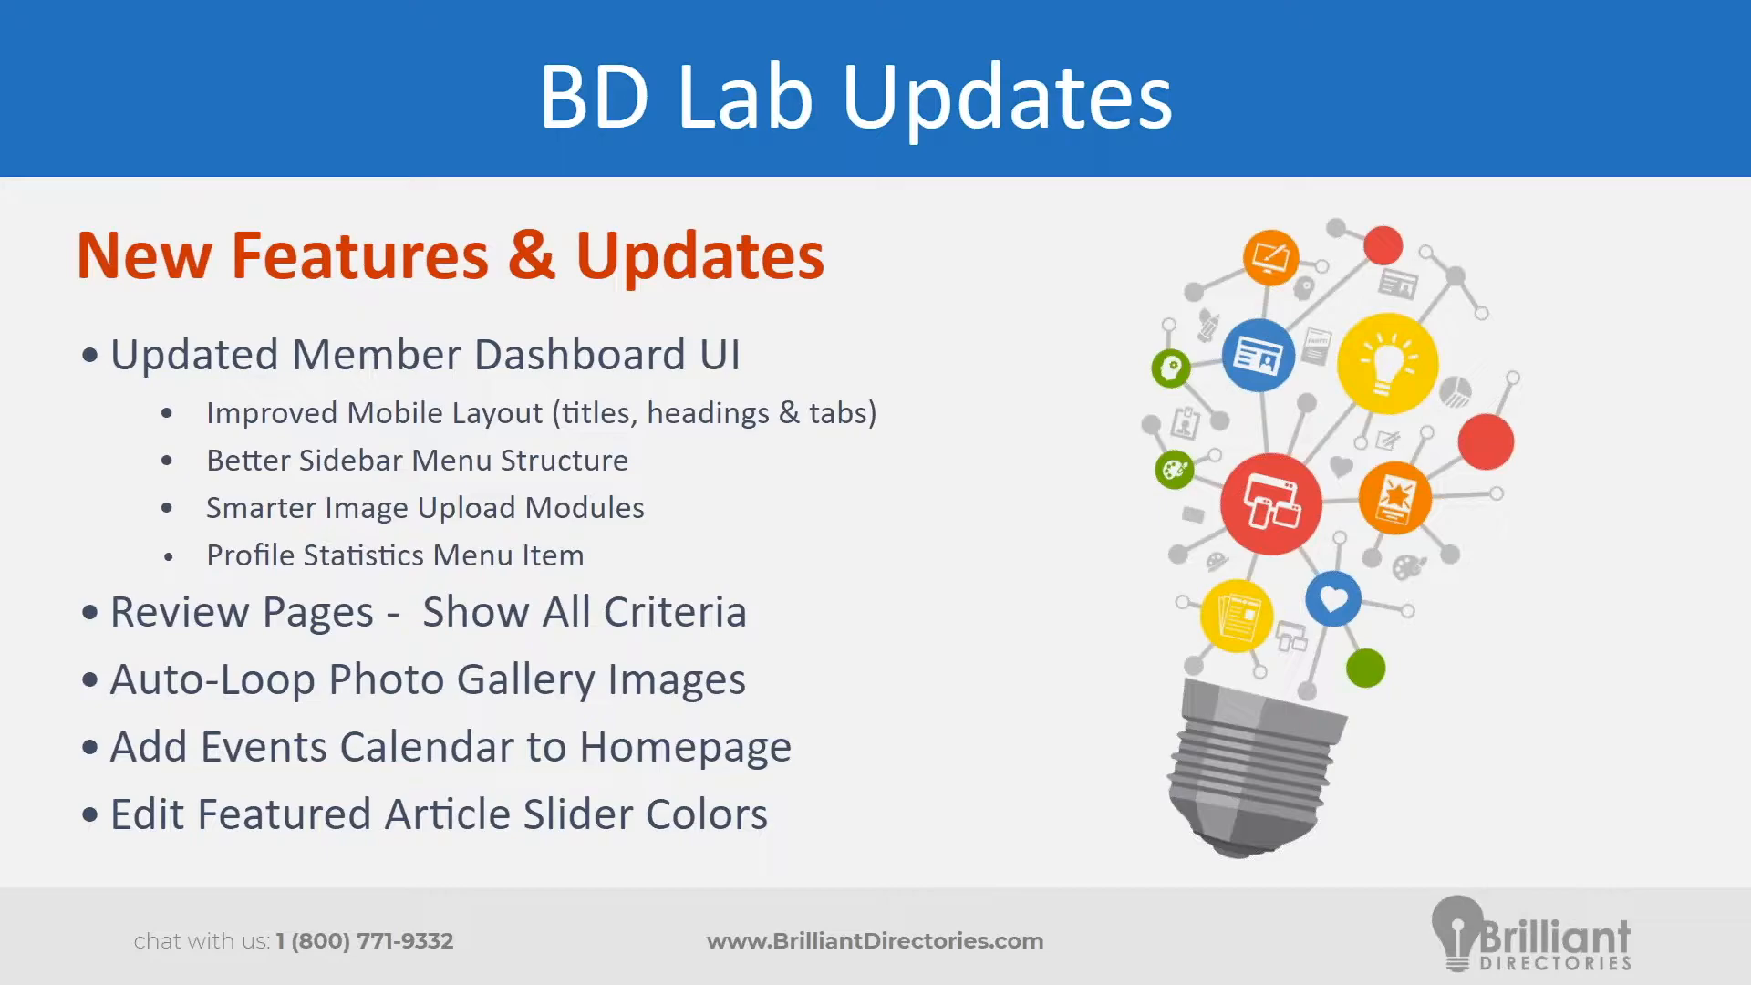
{"action": "key", "text": "alt+Tab"}
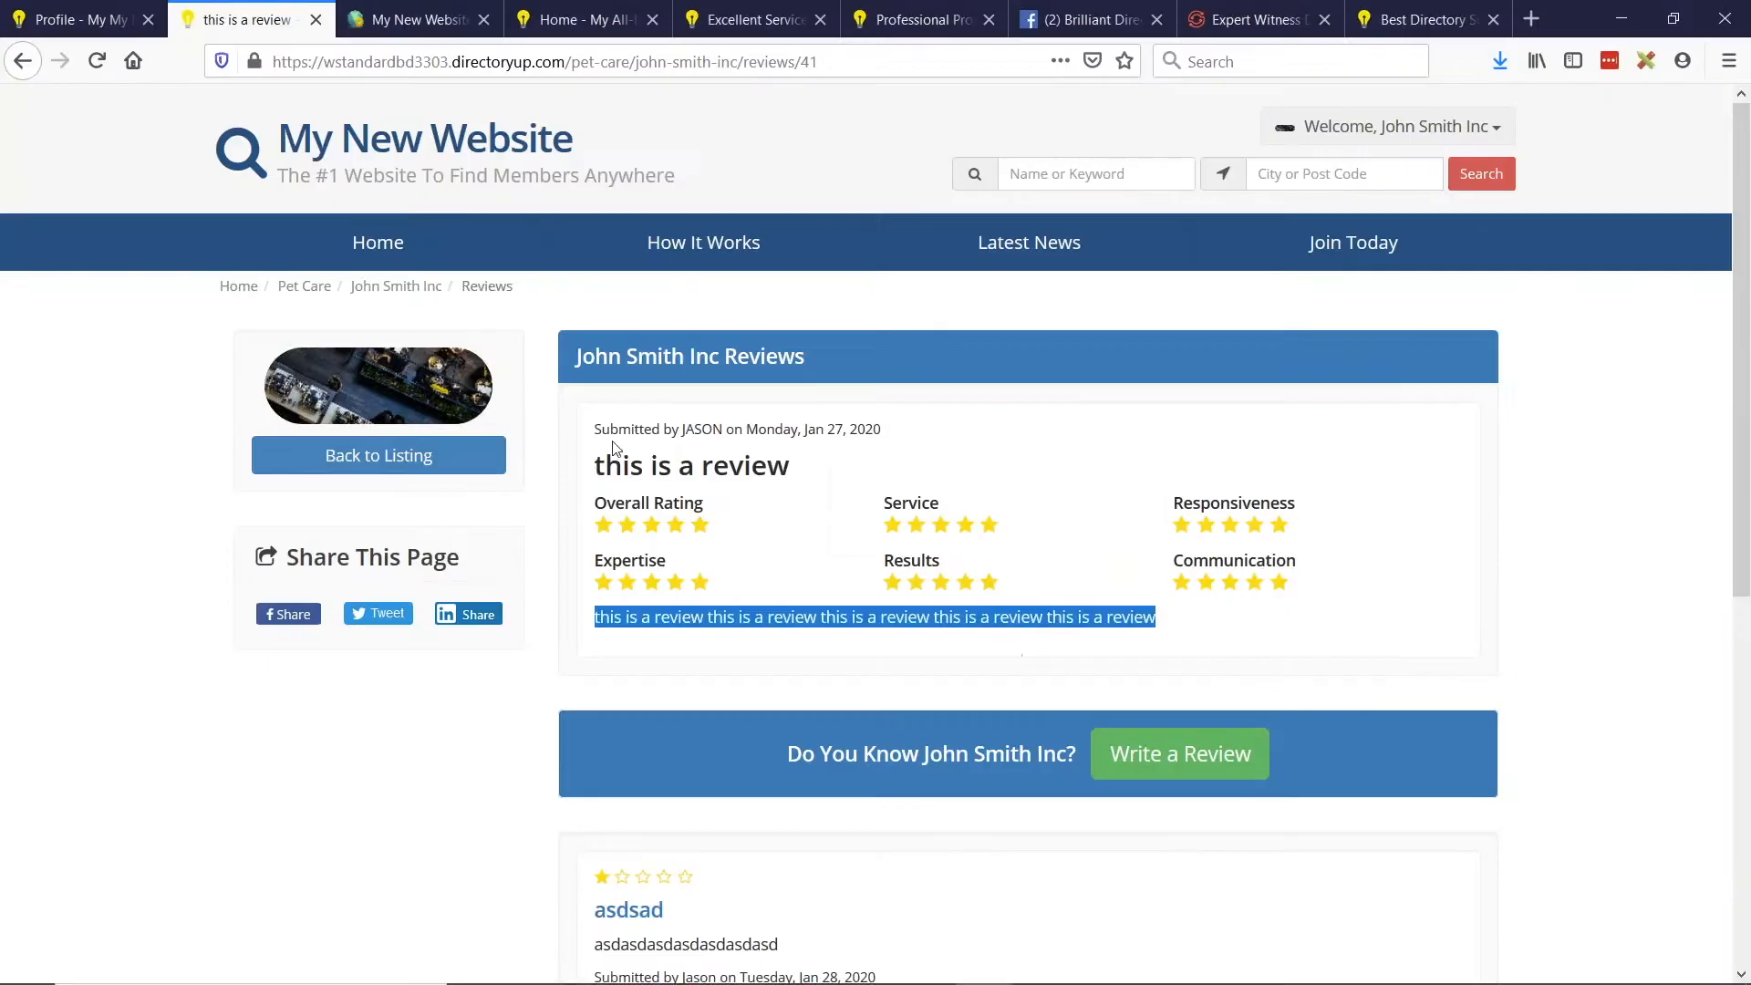
Open the "Mansion in Los Angeles" property listing and show the Master Bedroom photo in its gallery.
{"action": "left_click", "coordinate": [921, 19]}
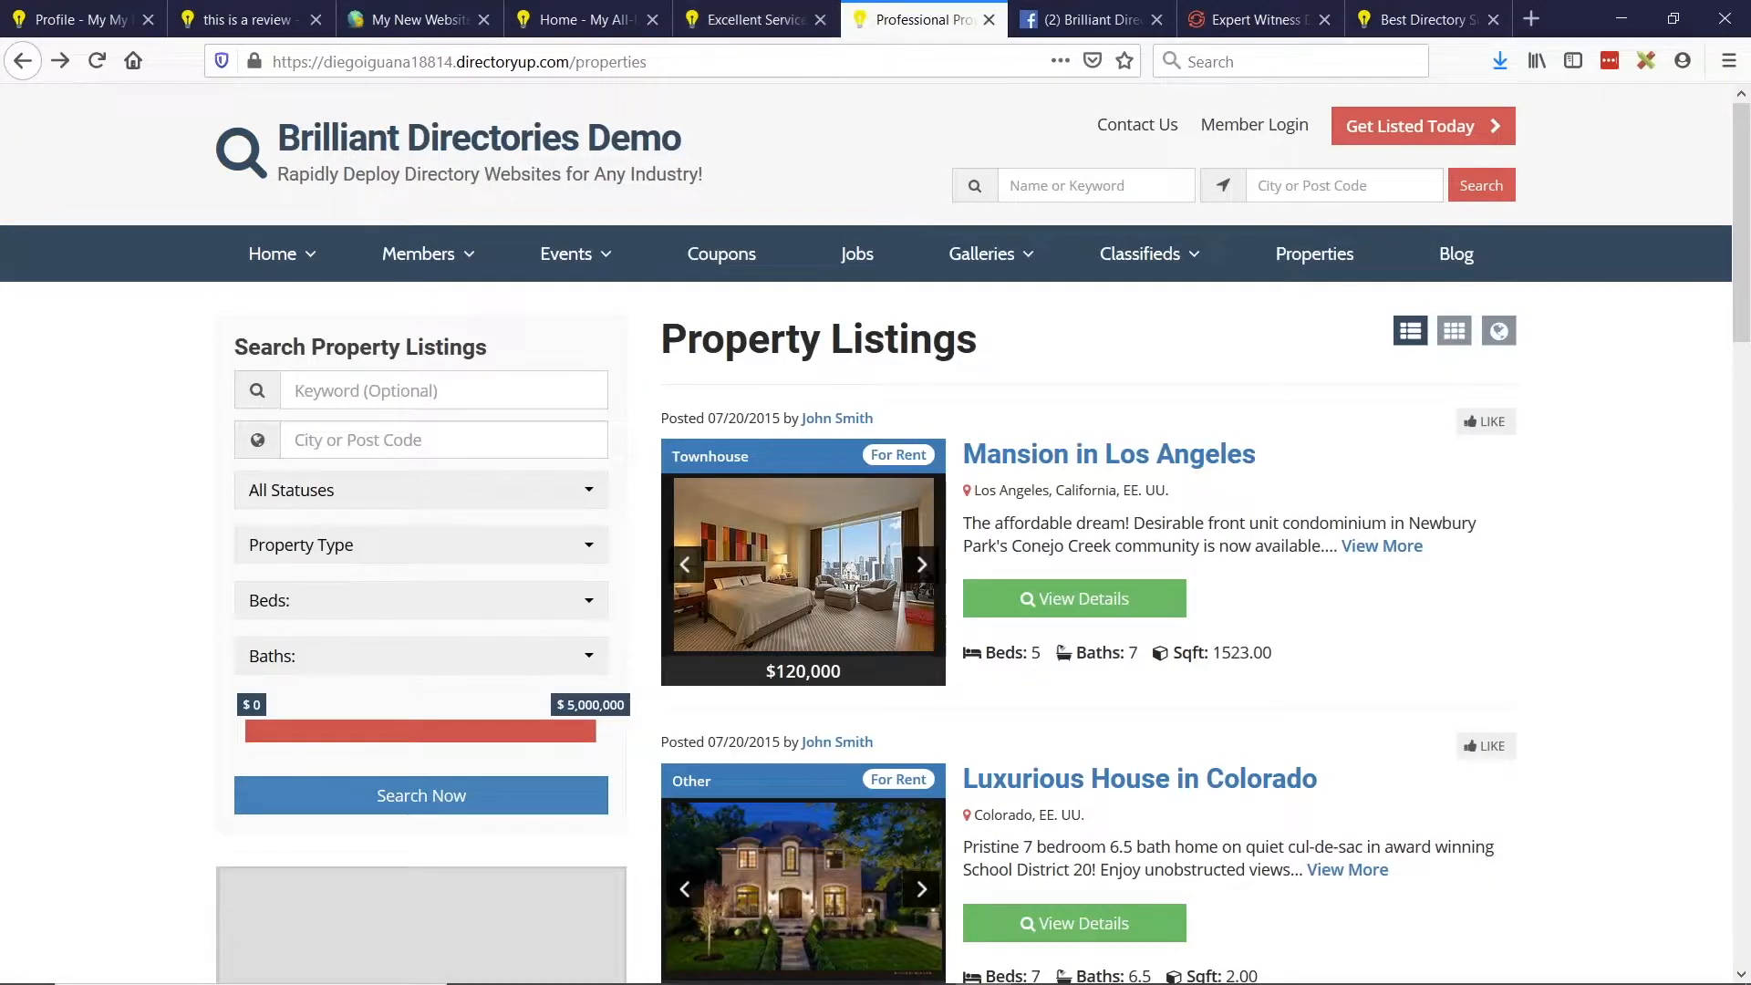
{"action": "left_click", "coordinate": [1108, 459]}
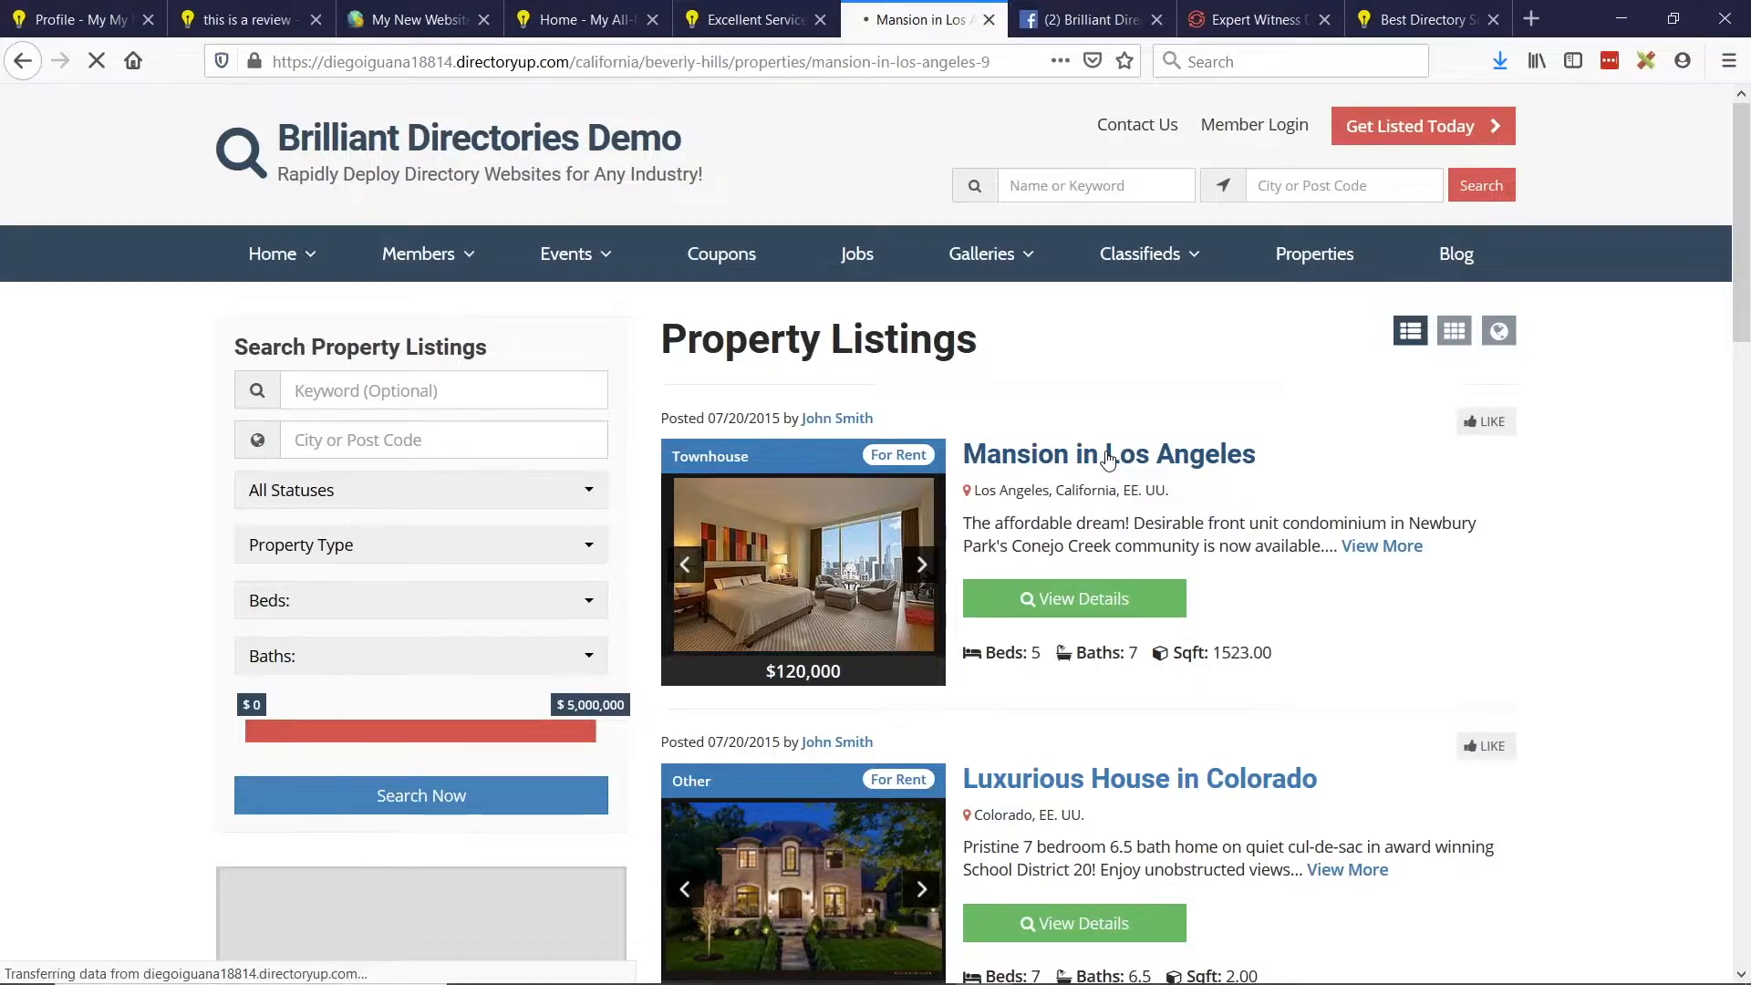
{"action": "scroll", "coordinate": [618, 749], "scroll_direction": "down", "scroll_amount": 3}
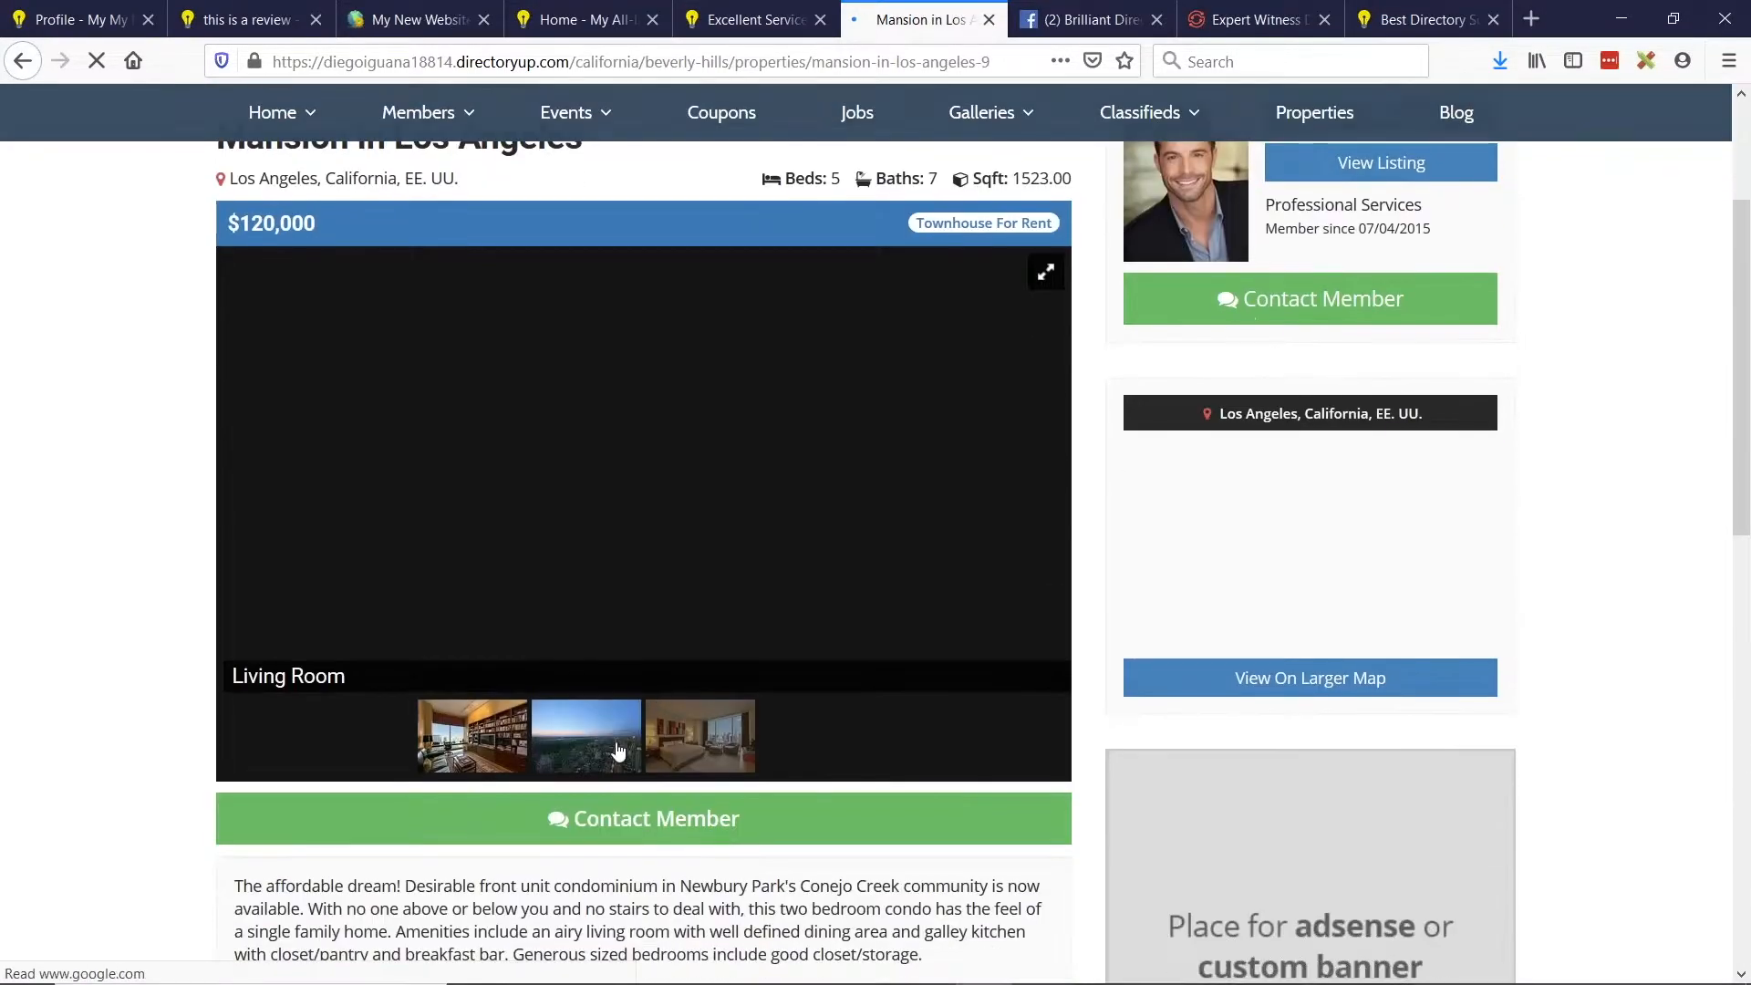
{"action": "left_click", "coordinate": [709, 743]}
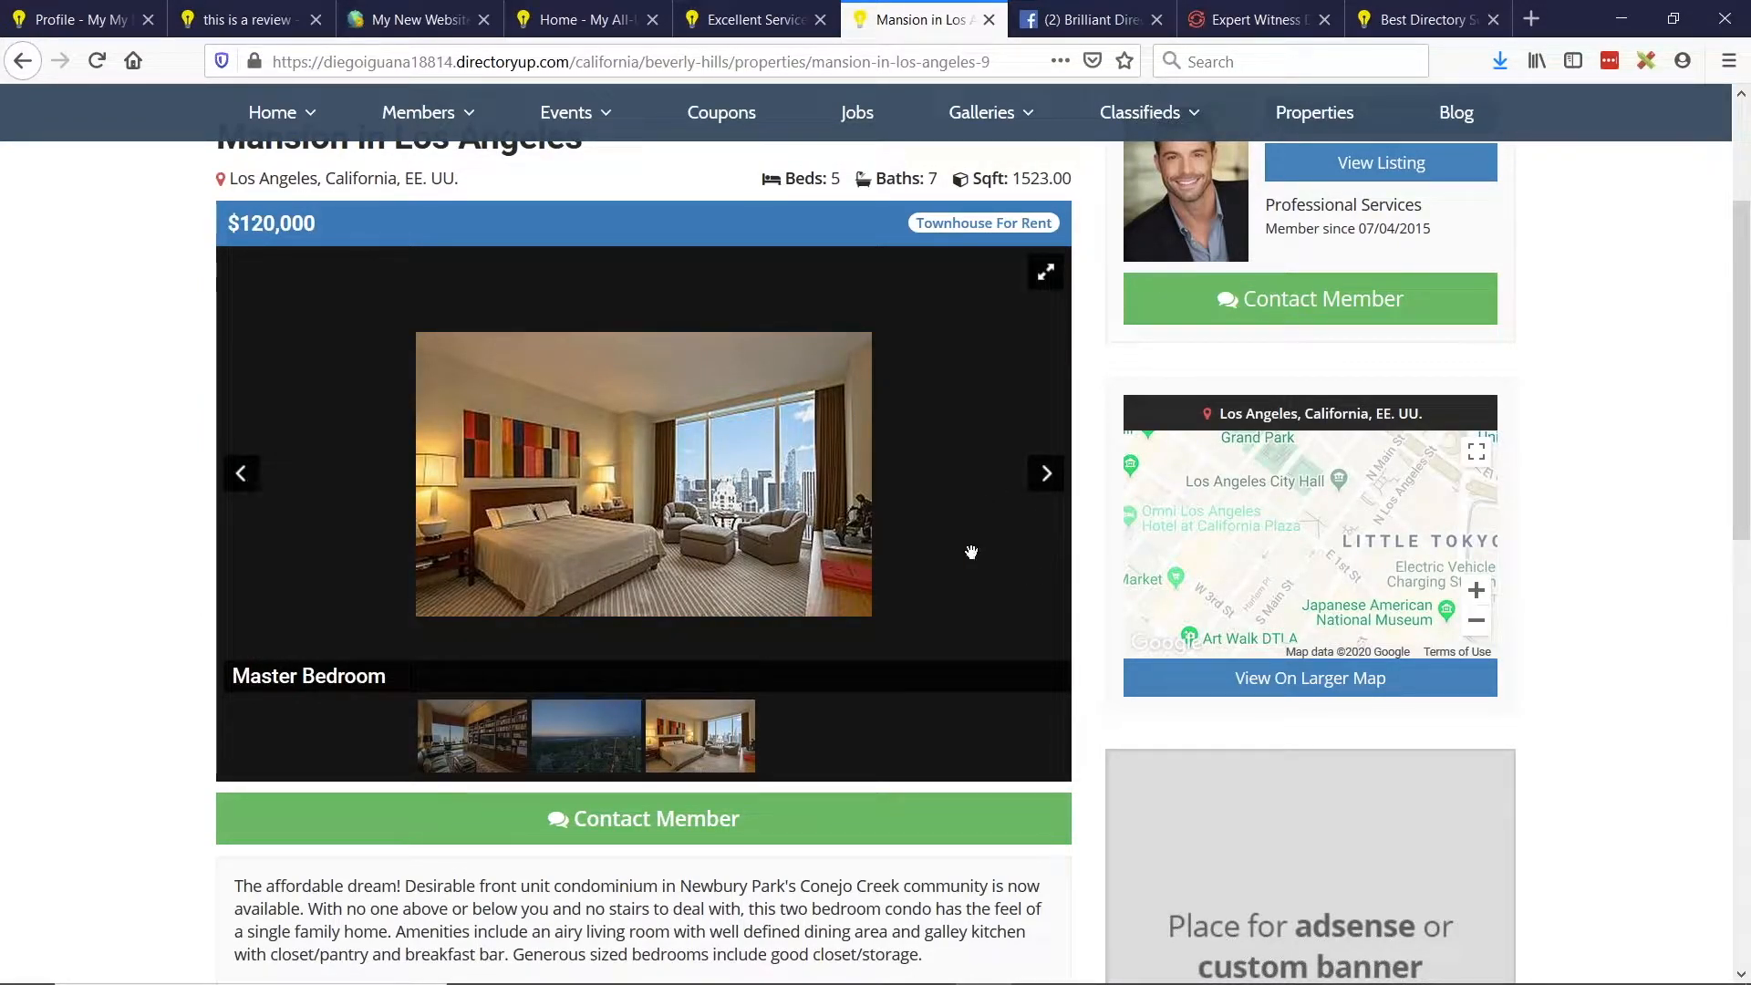
Advance repeatedly through the listing's gallery photos, past the last one, to examine how the gallery loops.
{"action": "left_click", "coordinate": [1048, 482]}
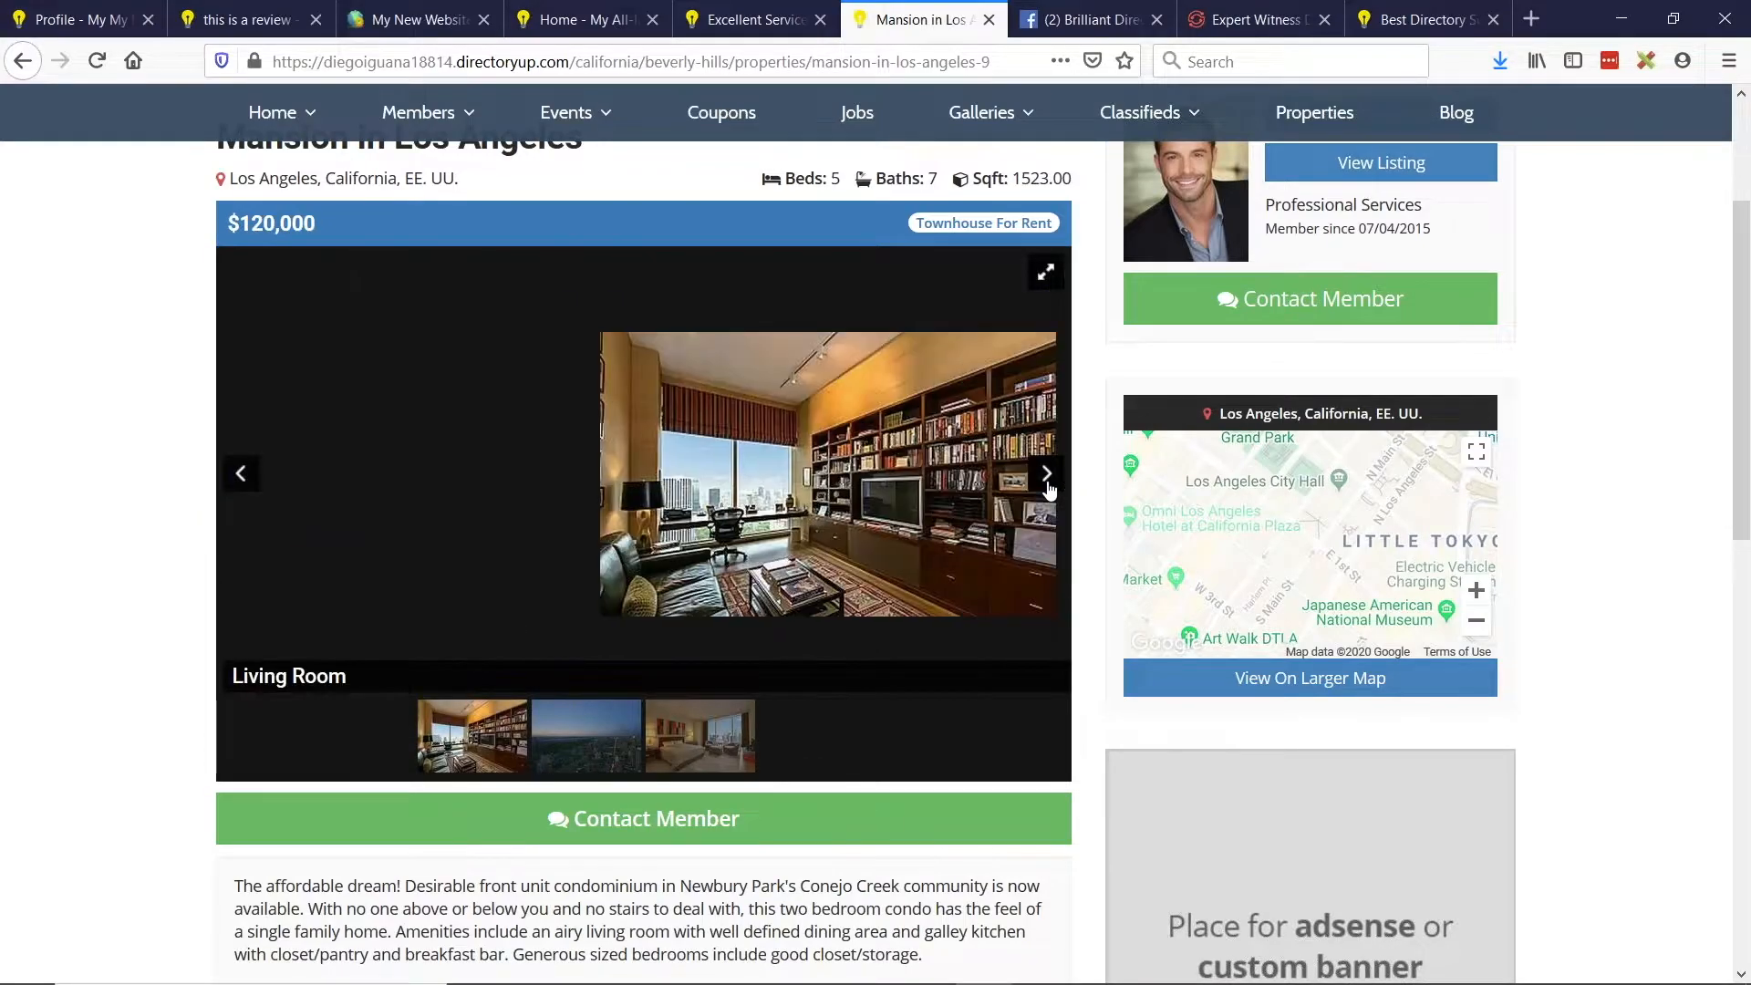
{"action": "left_click", "coordinate": [1047, 483]}
{"action": "left_click", "coordinate": [1047, 483]}
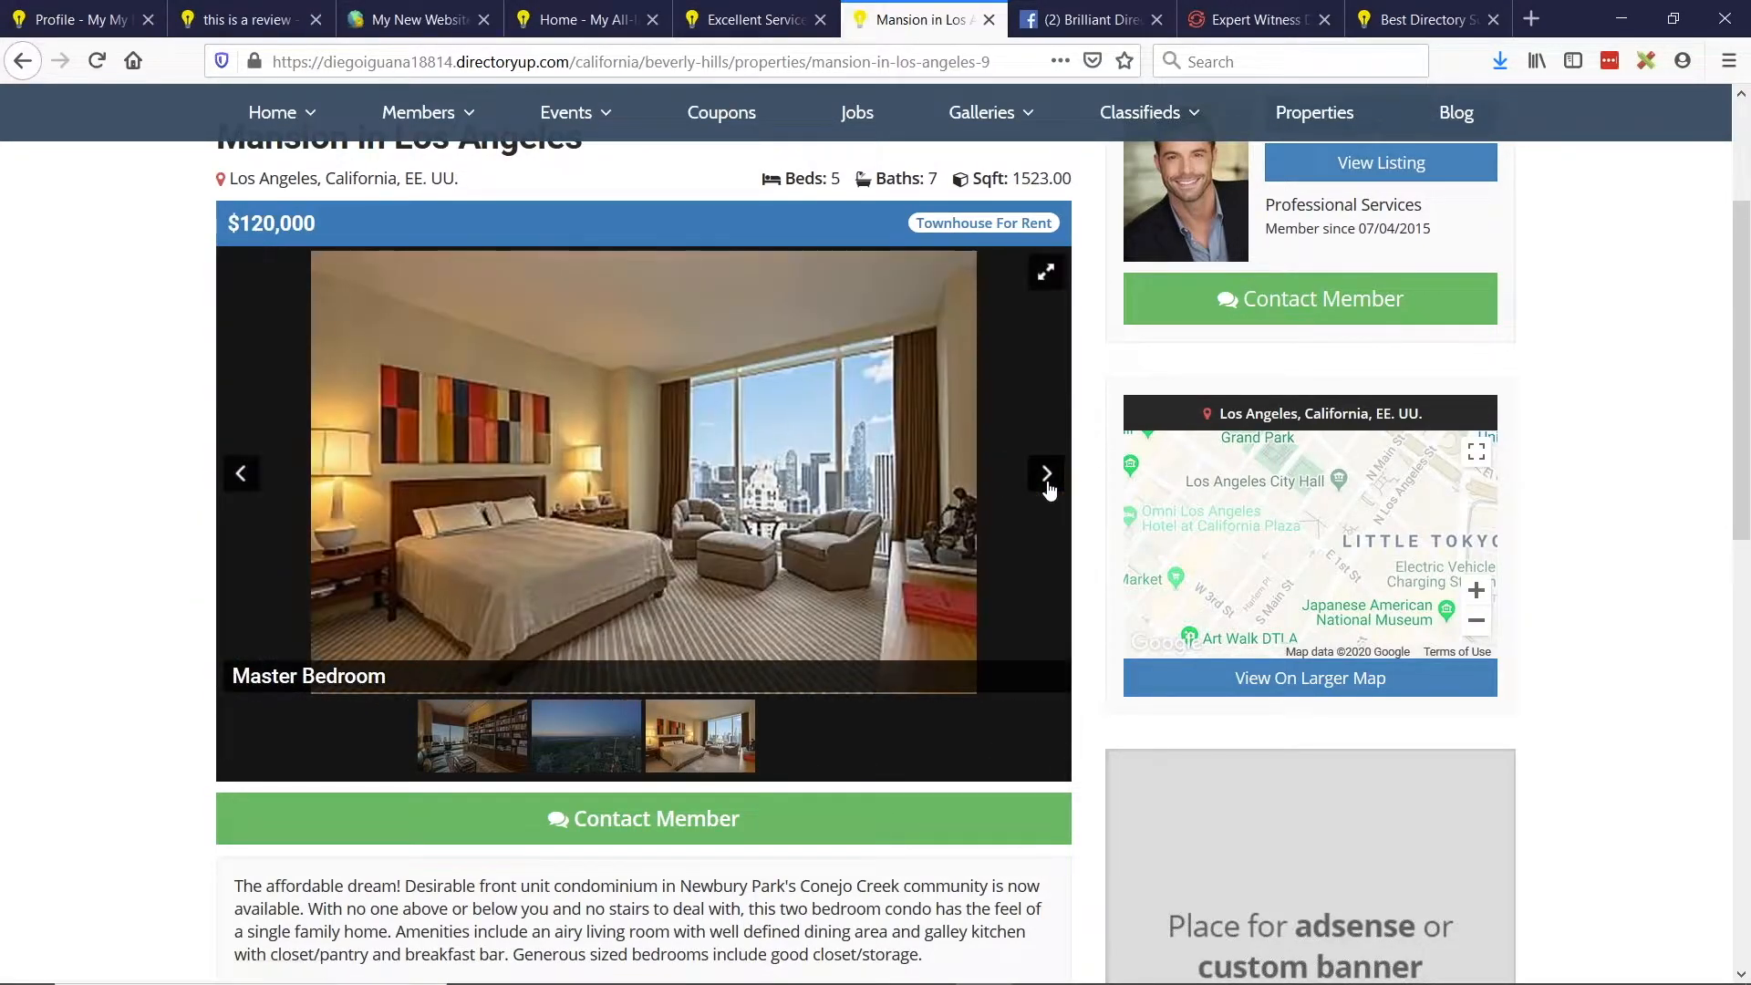
{"action": "left_click", "coordinate": [1047, 475]}
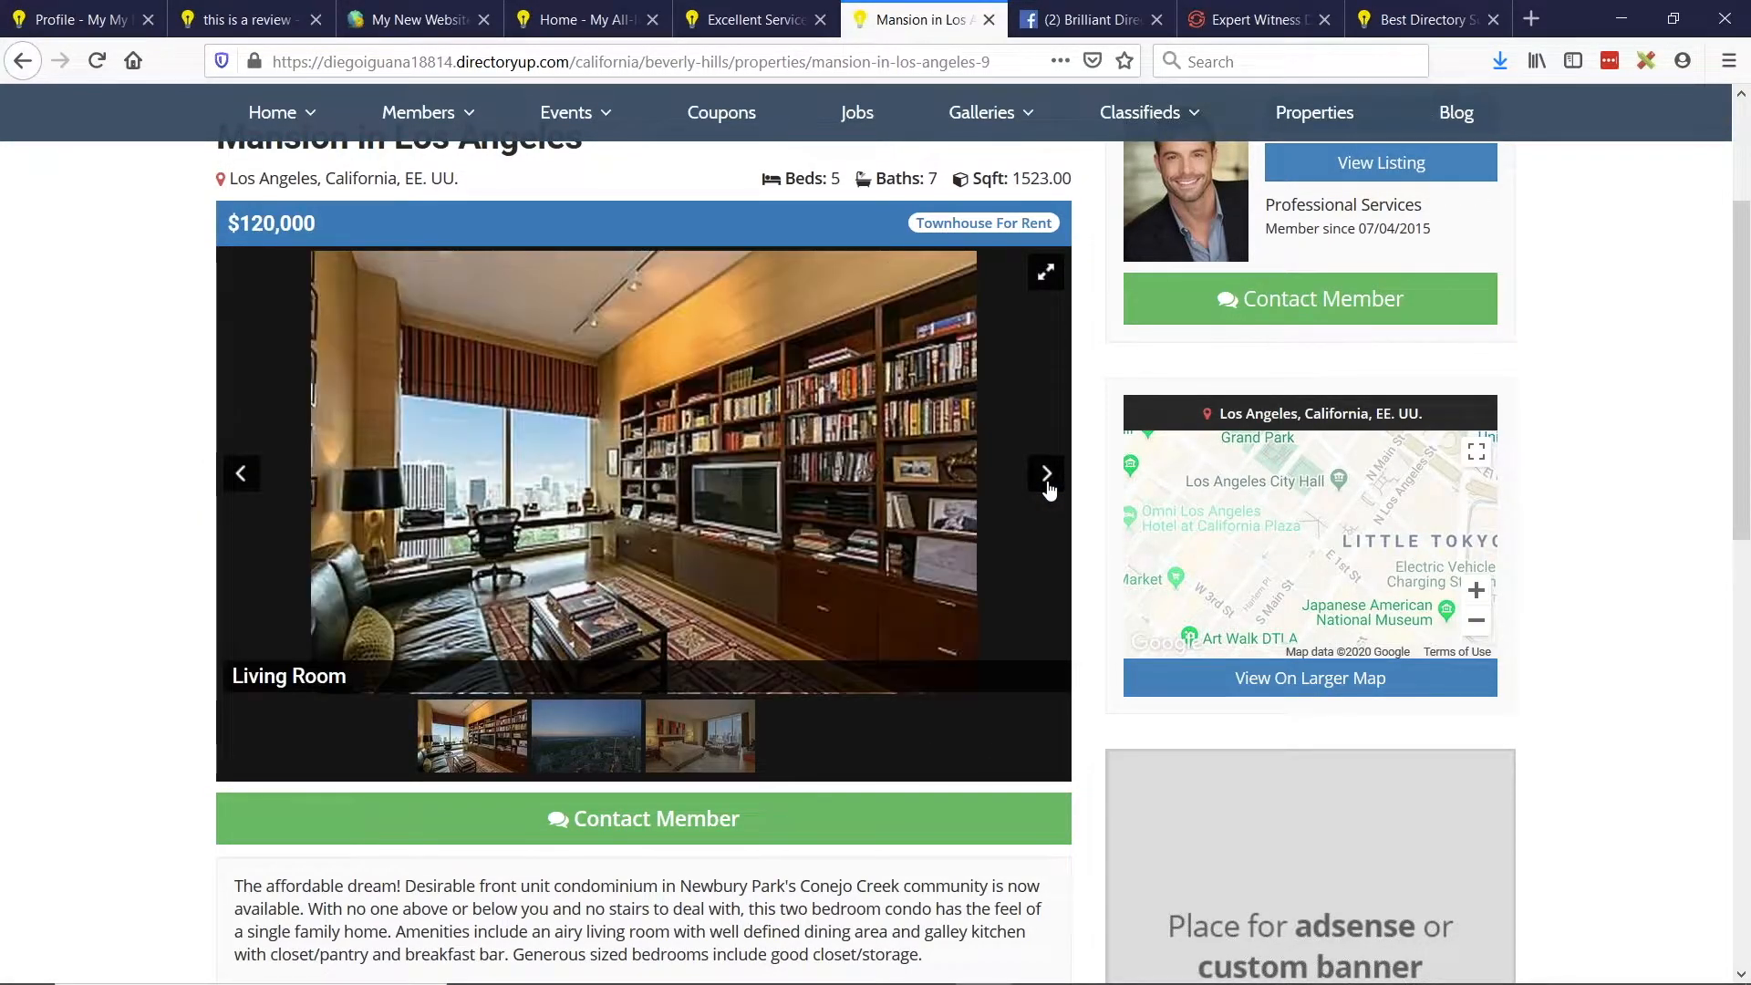
{"action": "left_click", "coordinate": [1047, 474]}
{"action": "left_click", "coordinate": [1048, 474]}
{"action": "left_click", "coordinate": [1047, 474]}
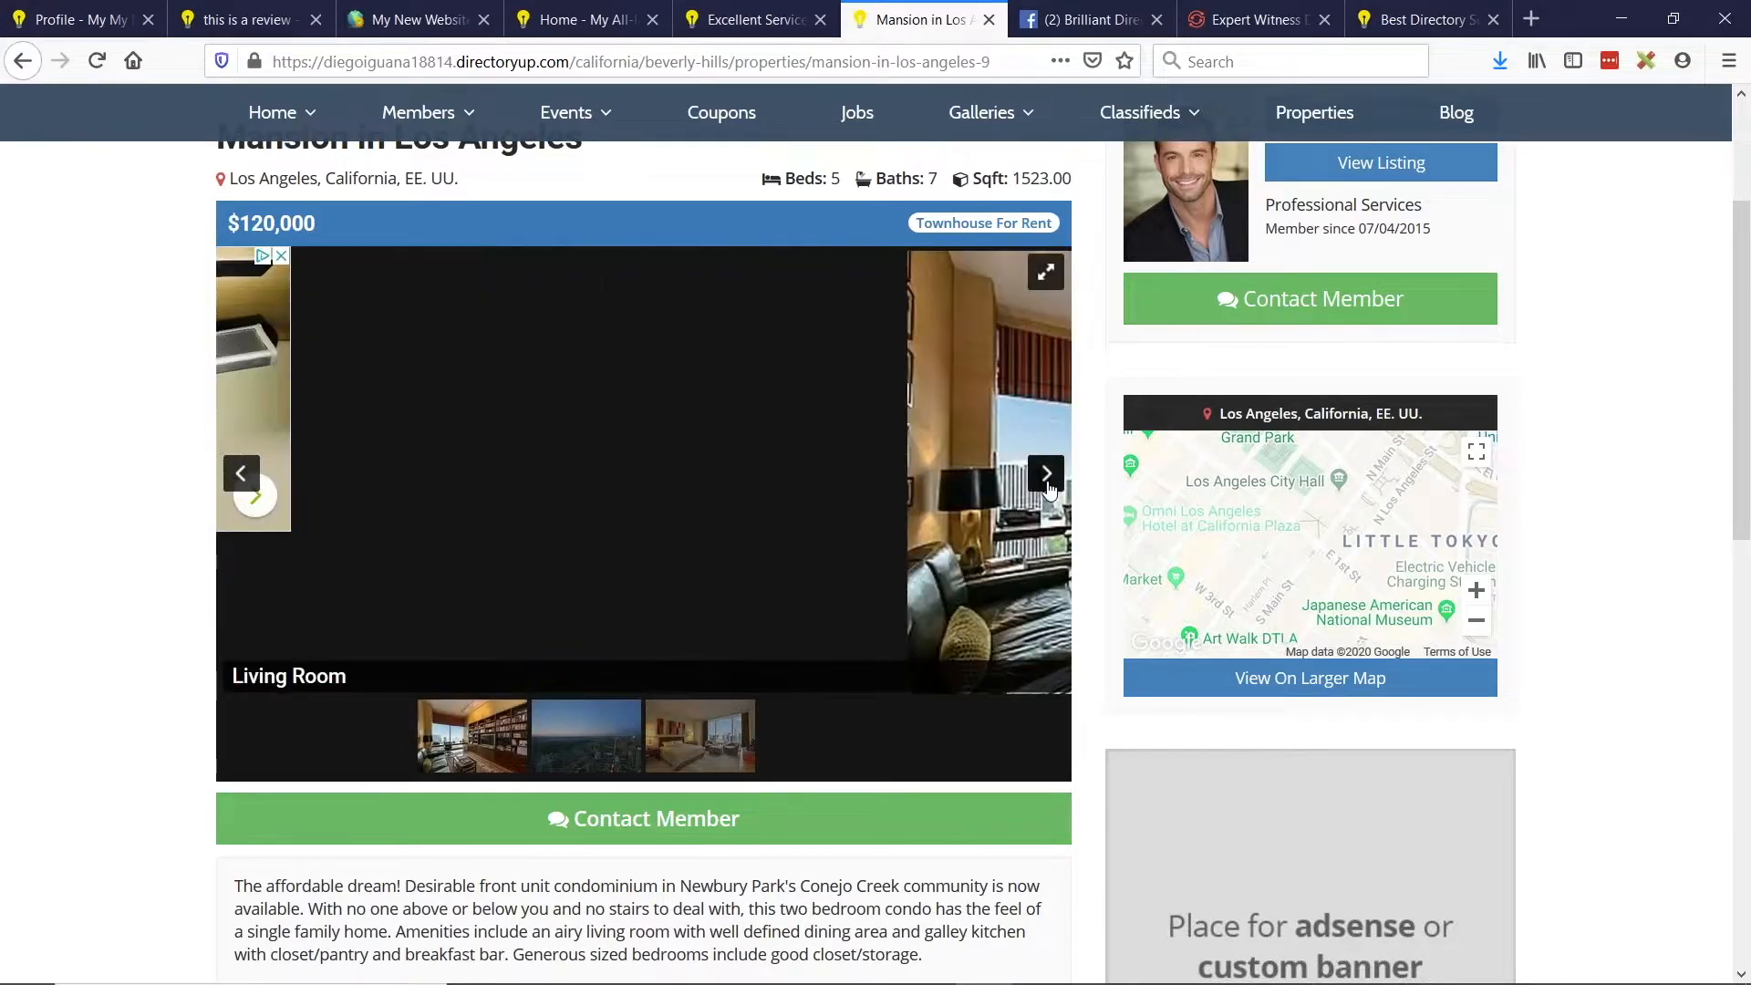
{"action": "left_click", "coordinate": [1047, 475]}
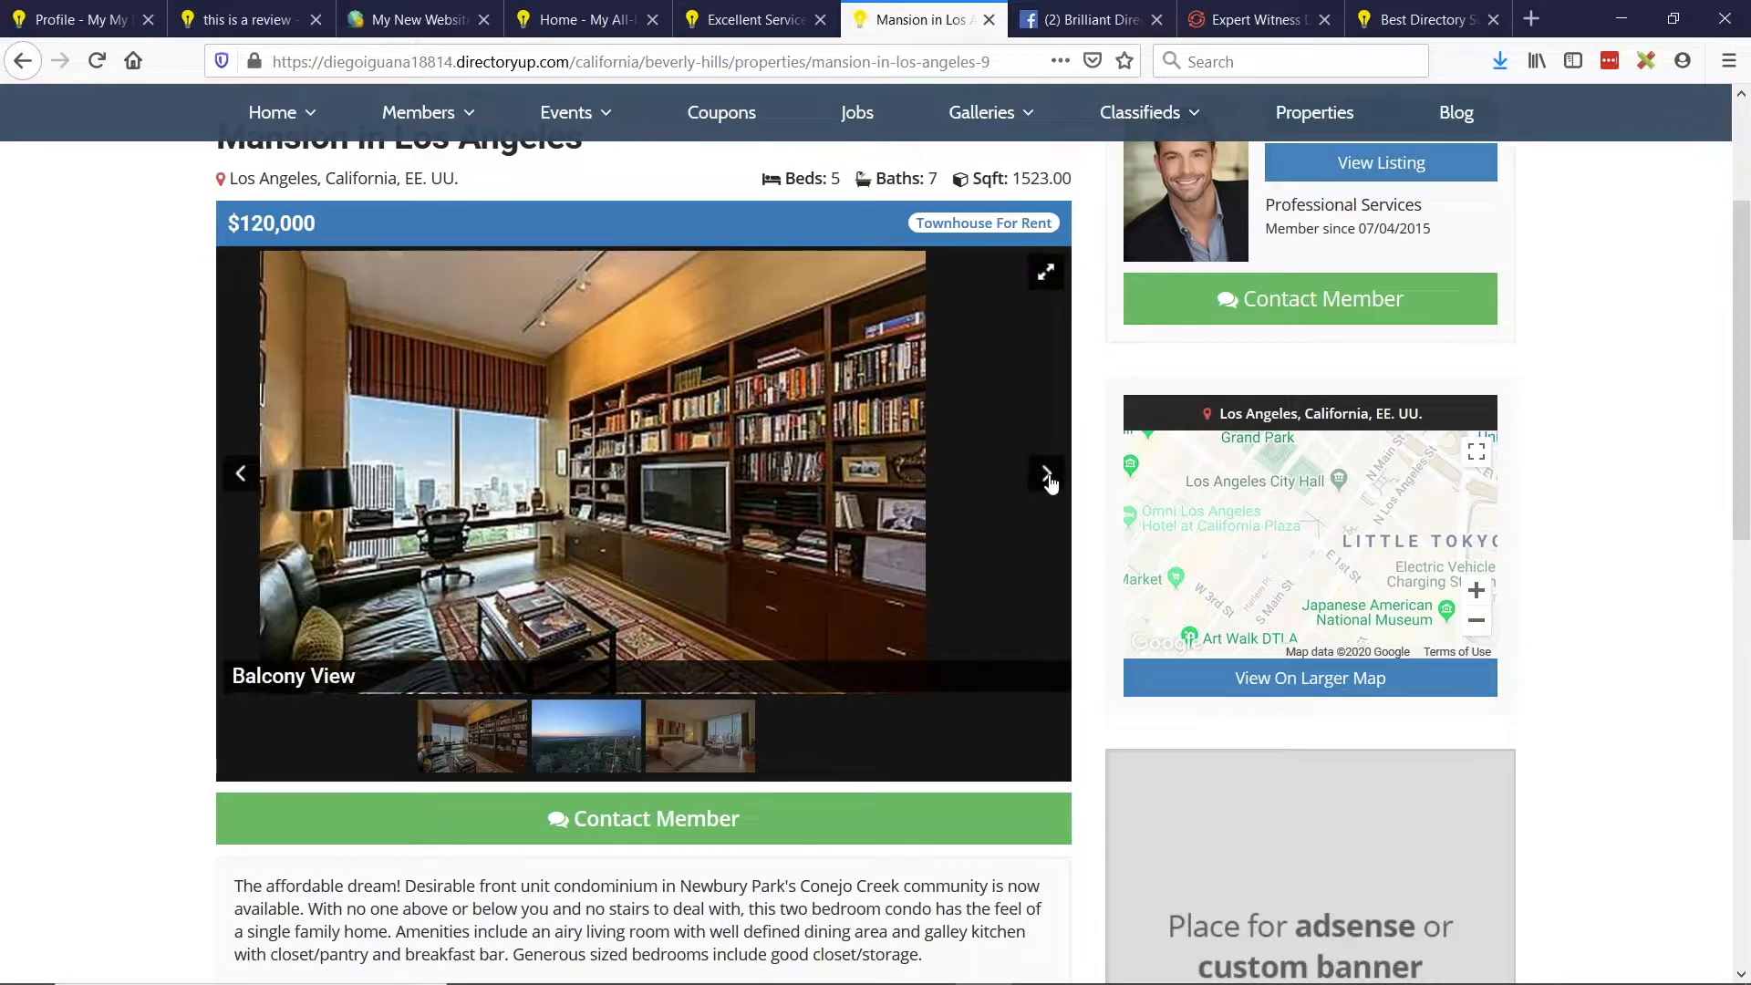
{"action": "left_click", "coordinate": [1047, 475]}
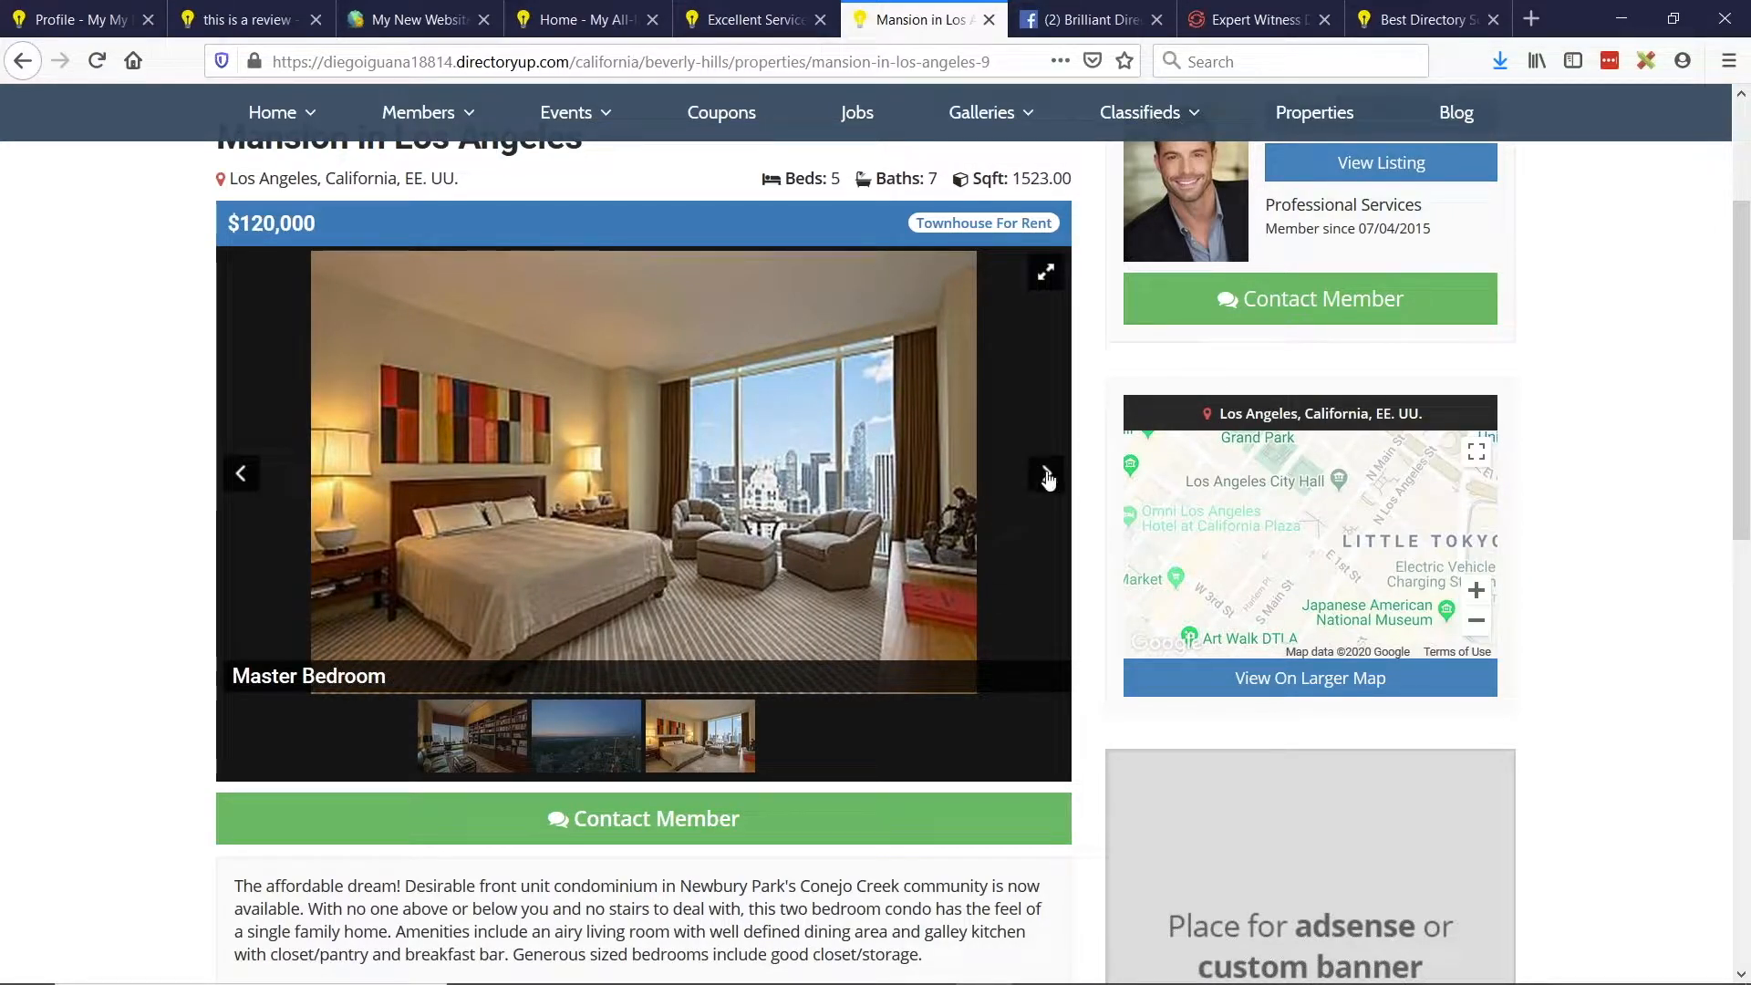
Open the Homepage Layout design settings in the My New Website admin area and expand Homepage Section Order.
{"action": "key", "text": "alt+Tab"}
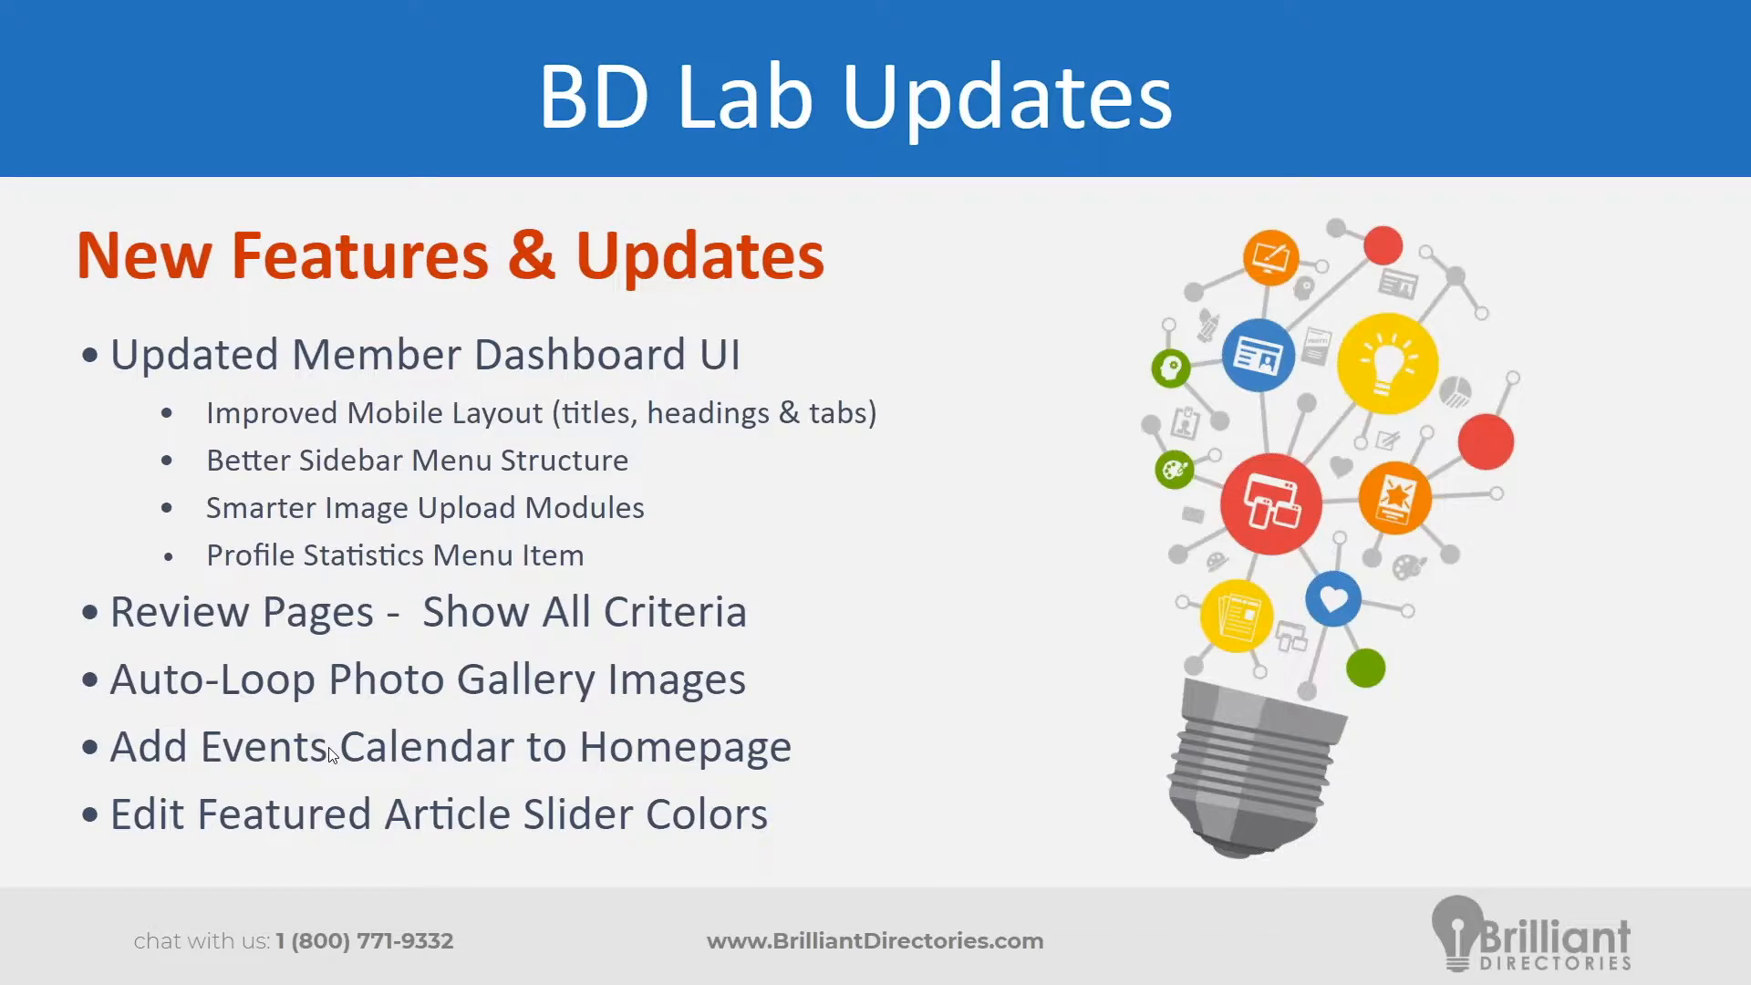
{"action": "key", "text": "alt+Tab"}
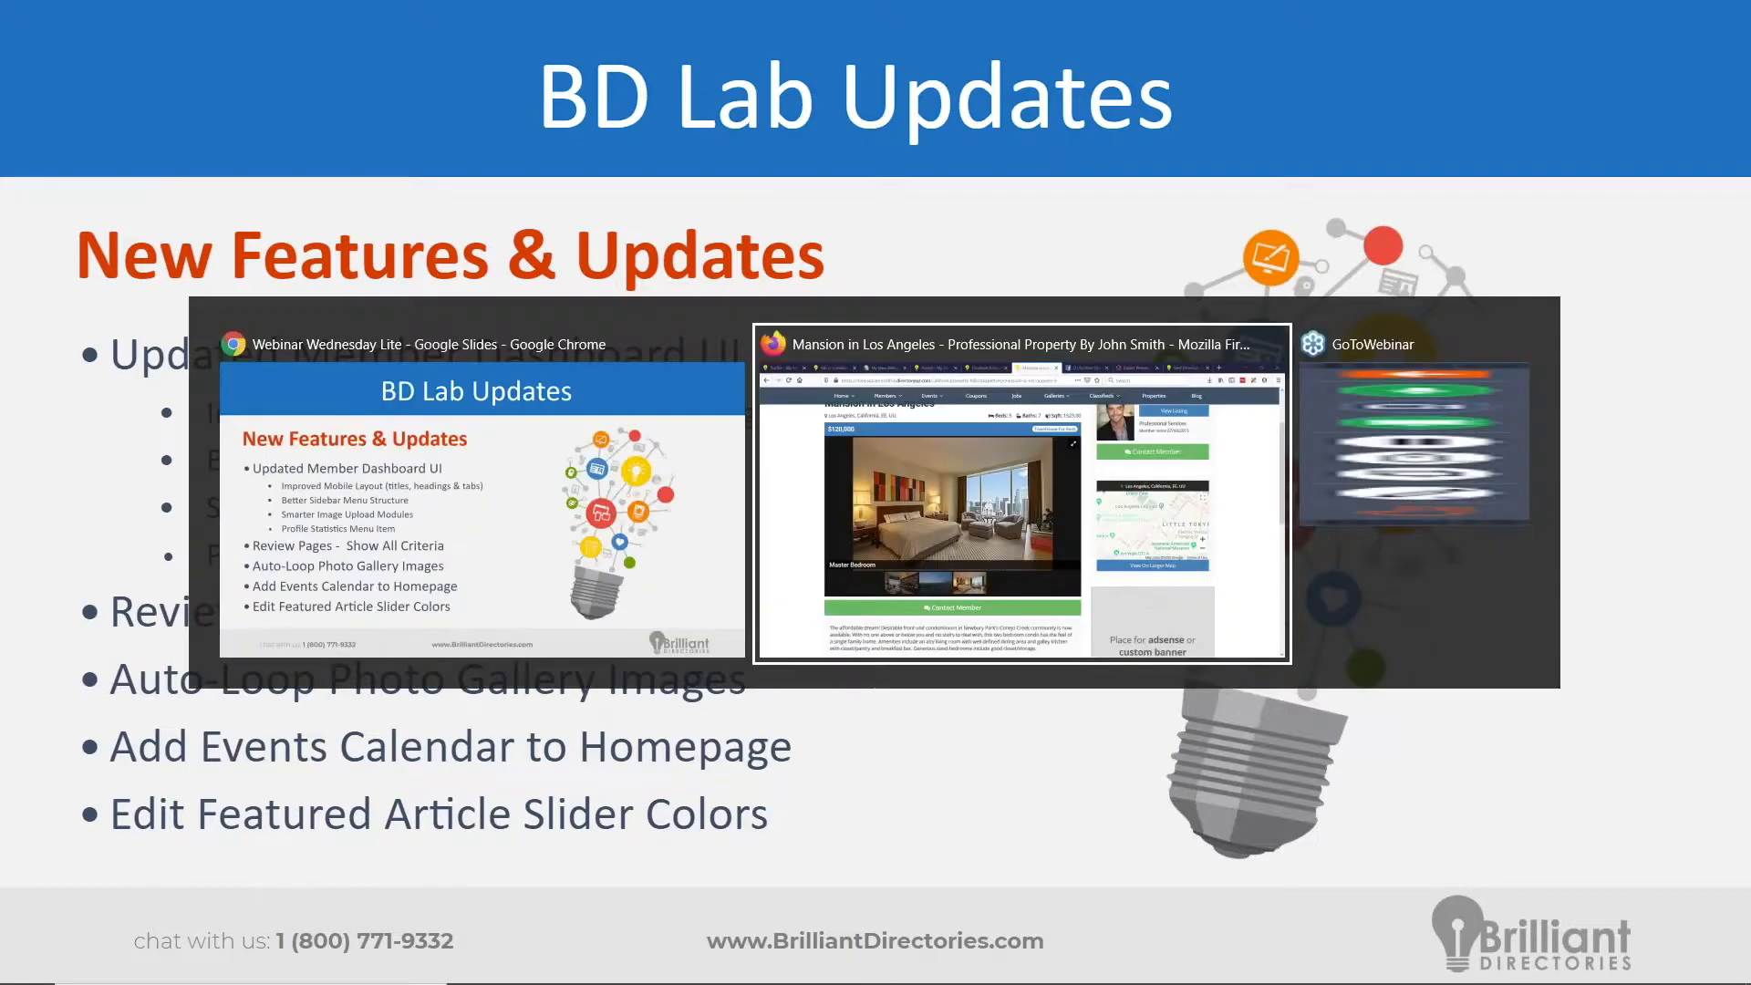
{"action": "scroll", "coordinate": [447, 720], "scroll_direction": "up", "scroll_amount": 3}
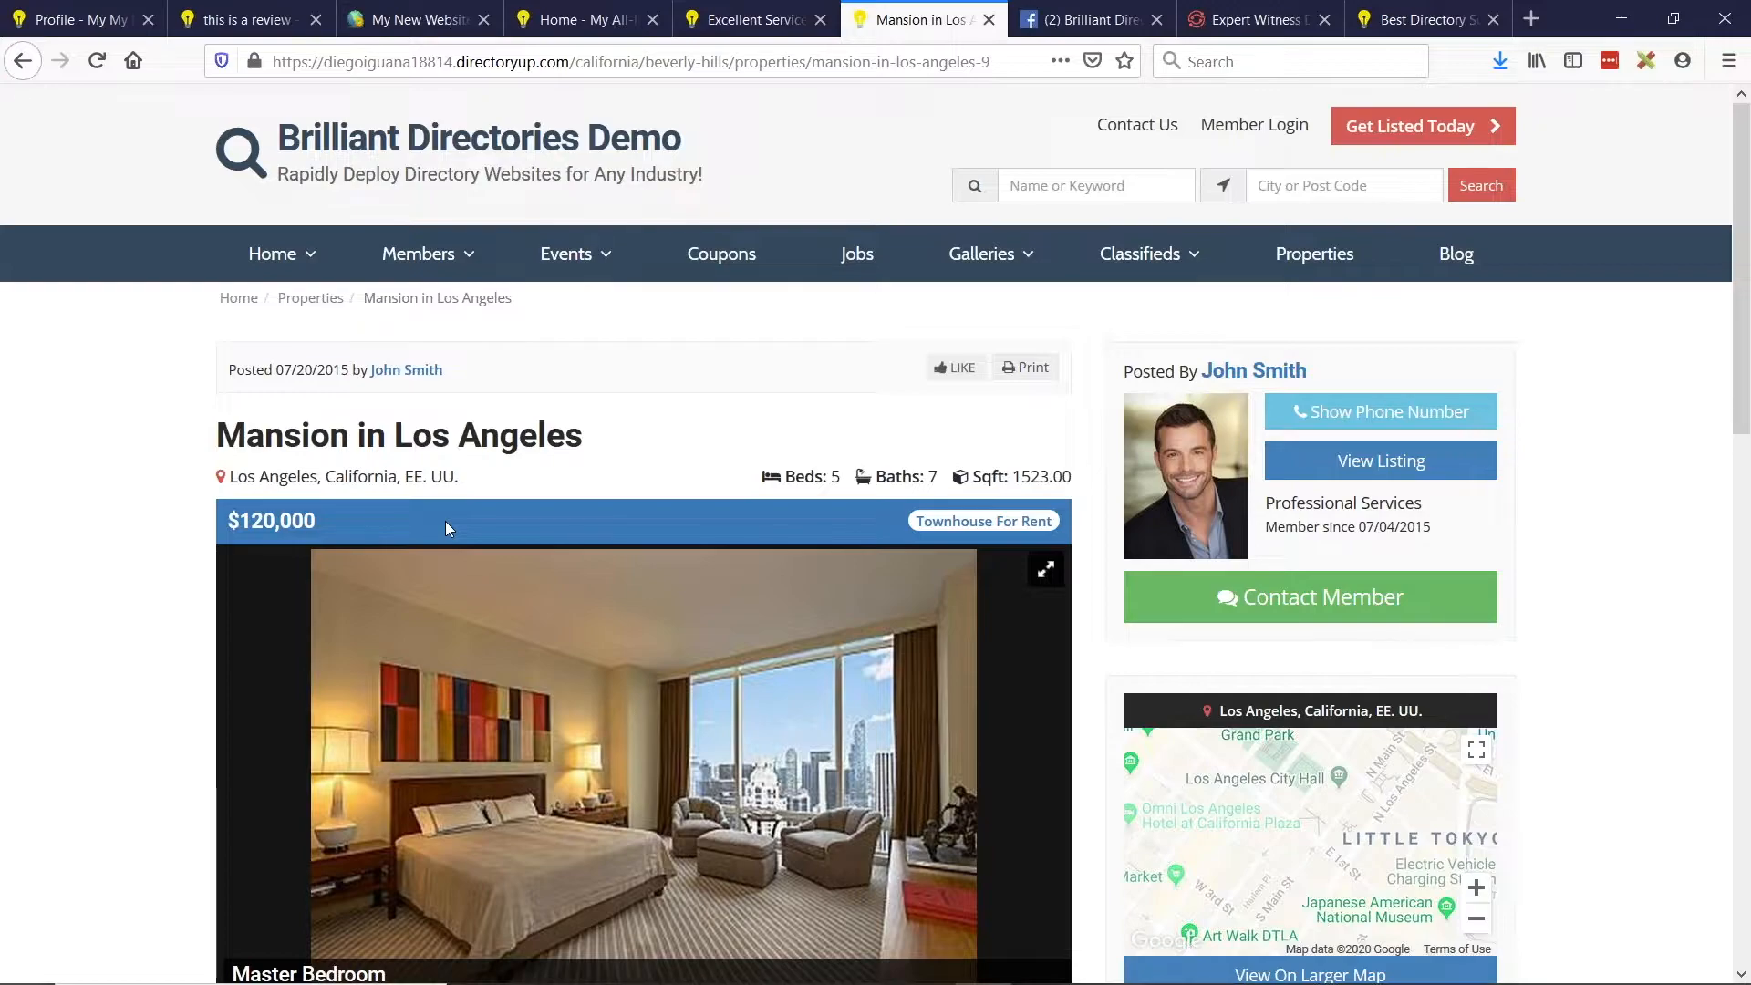
{"action": "left_click", "coordinate": [481, 11]}
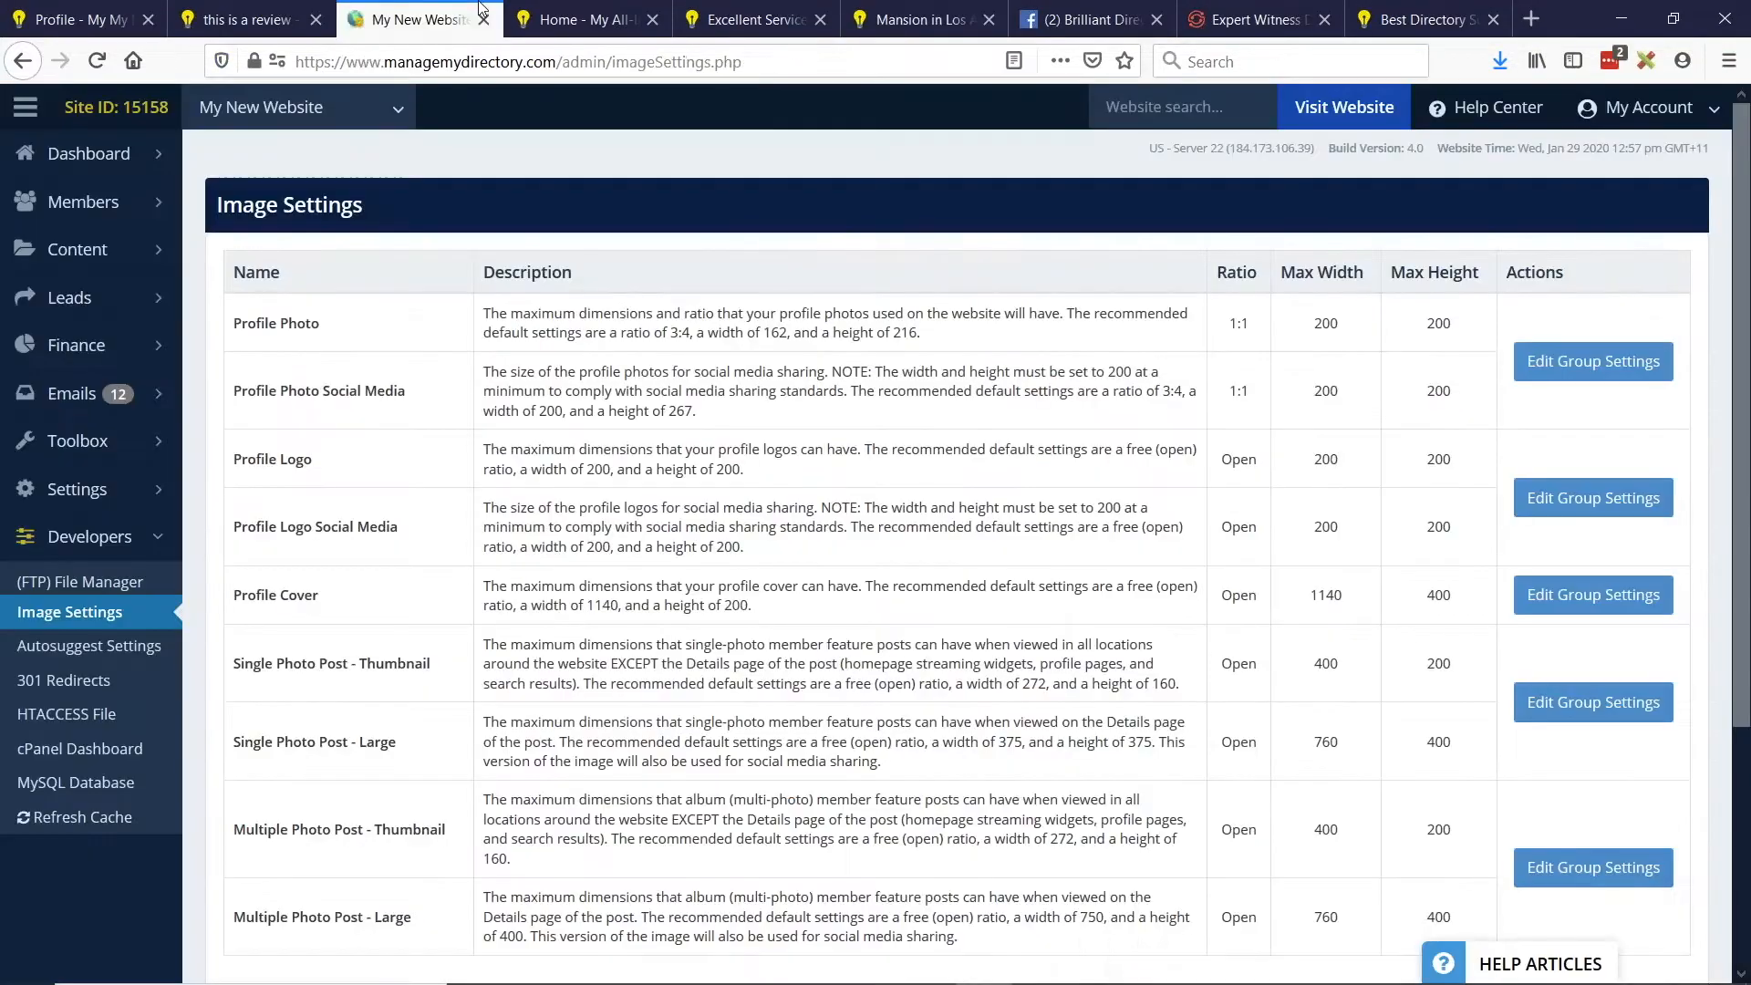
{"action": "mouse_move", "coordinate": [136, 489]}
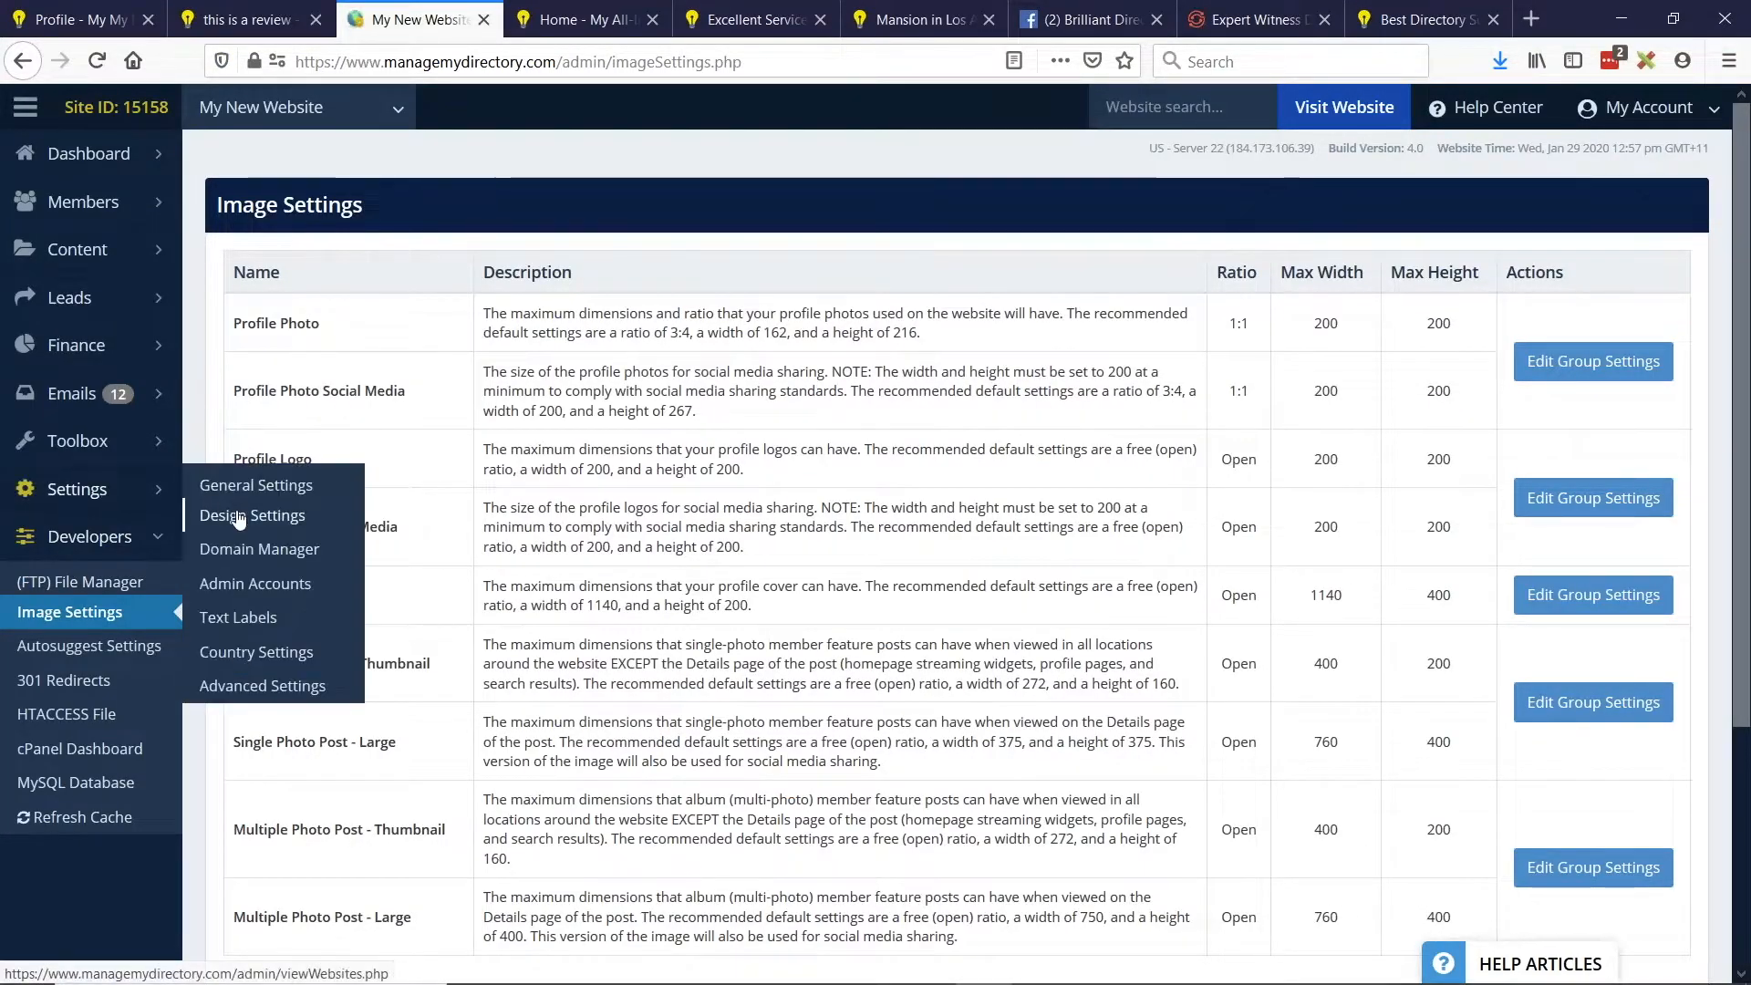
{"action": "left_click", "coordinate": [246, 514]}
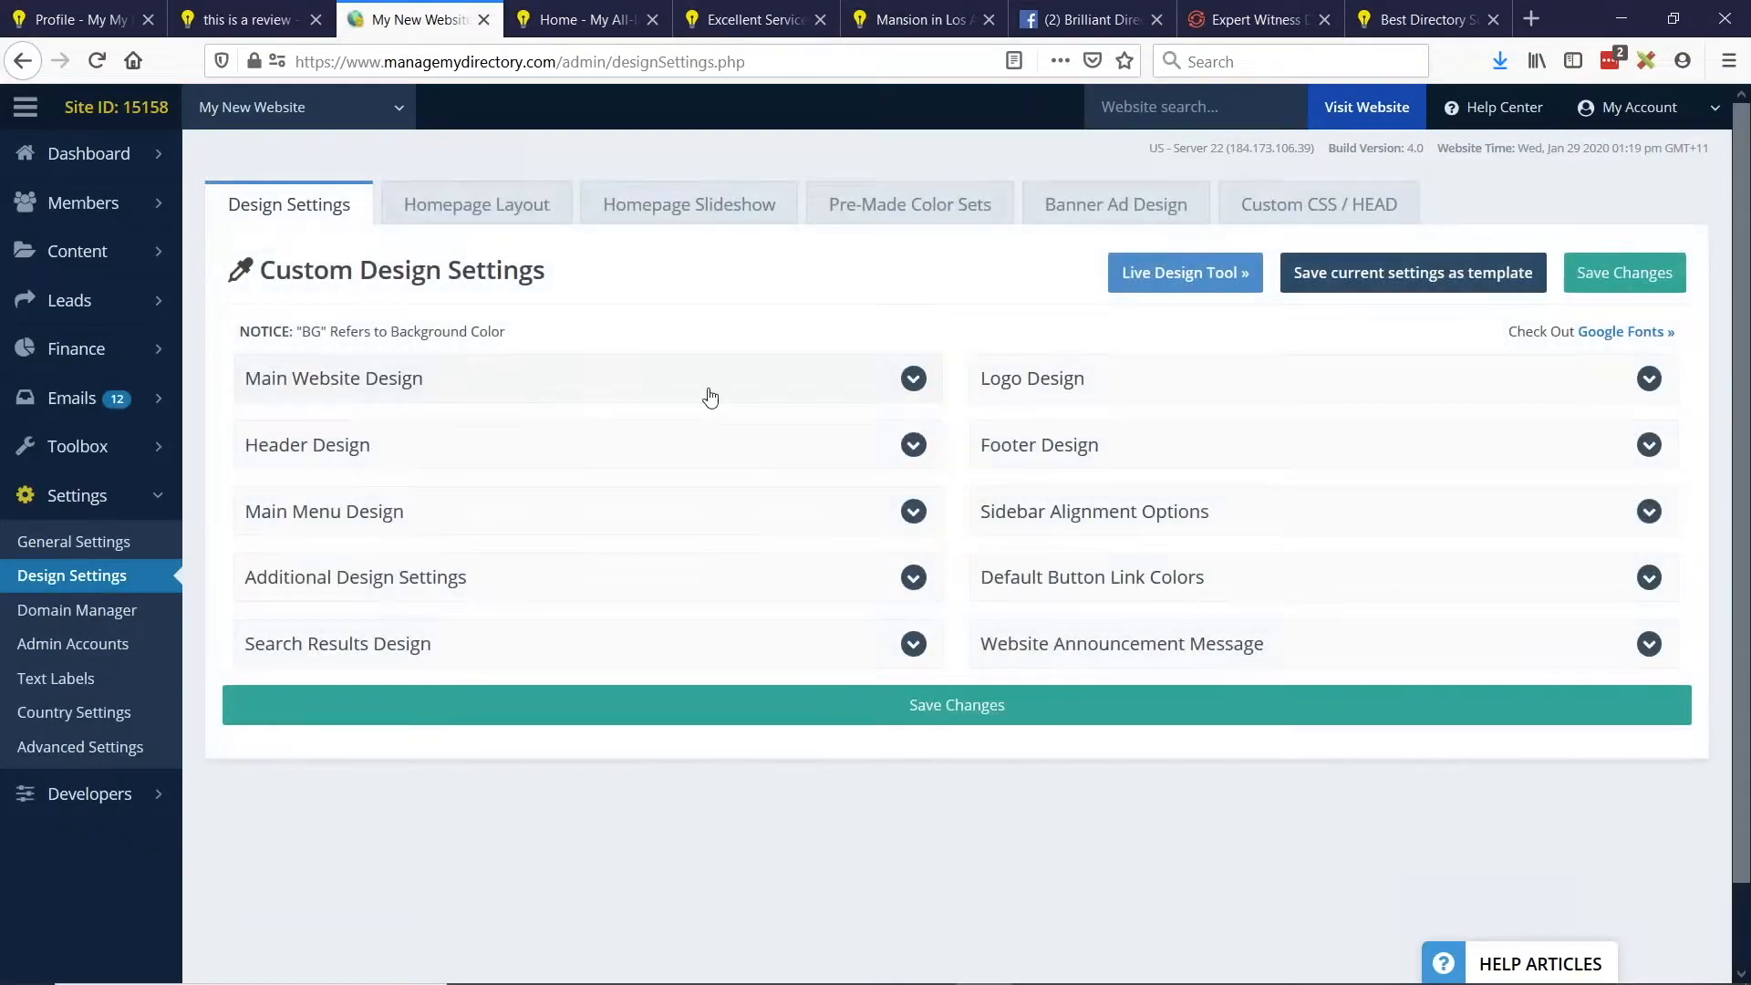
{"action": "left_click", "coordinate": [461, 205]}
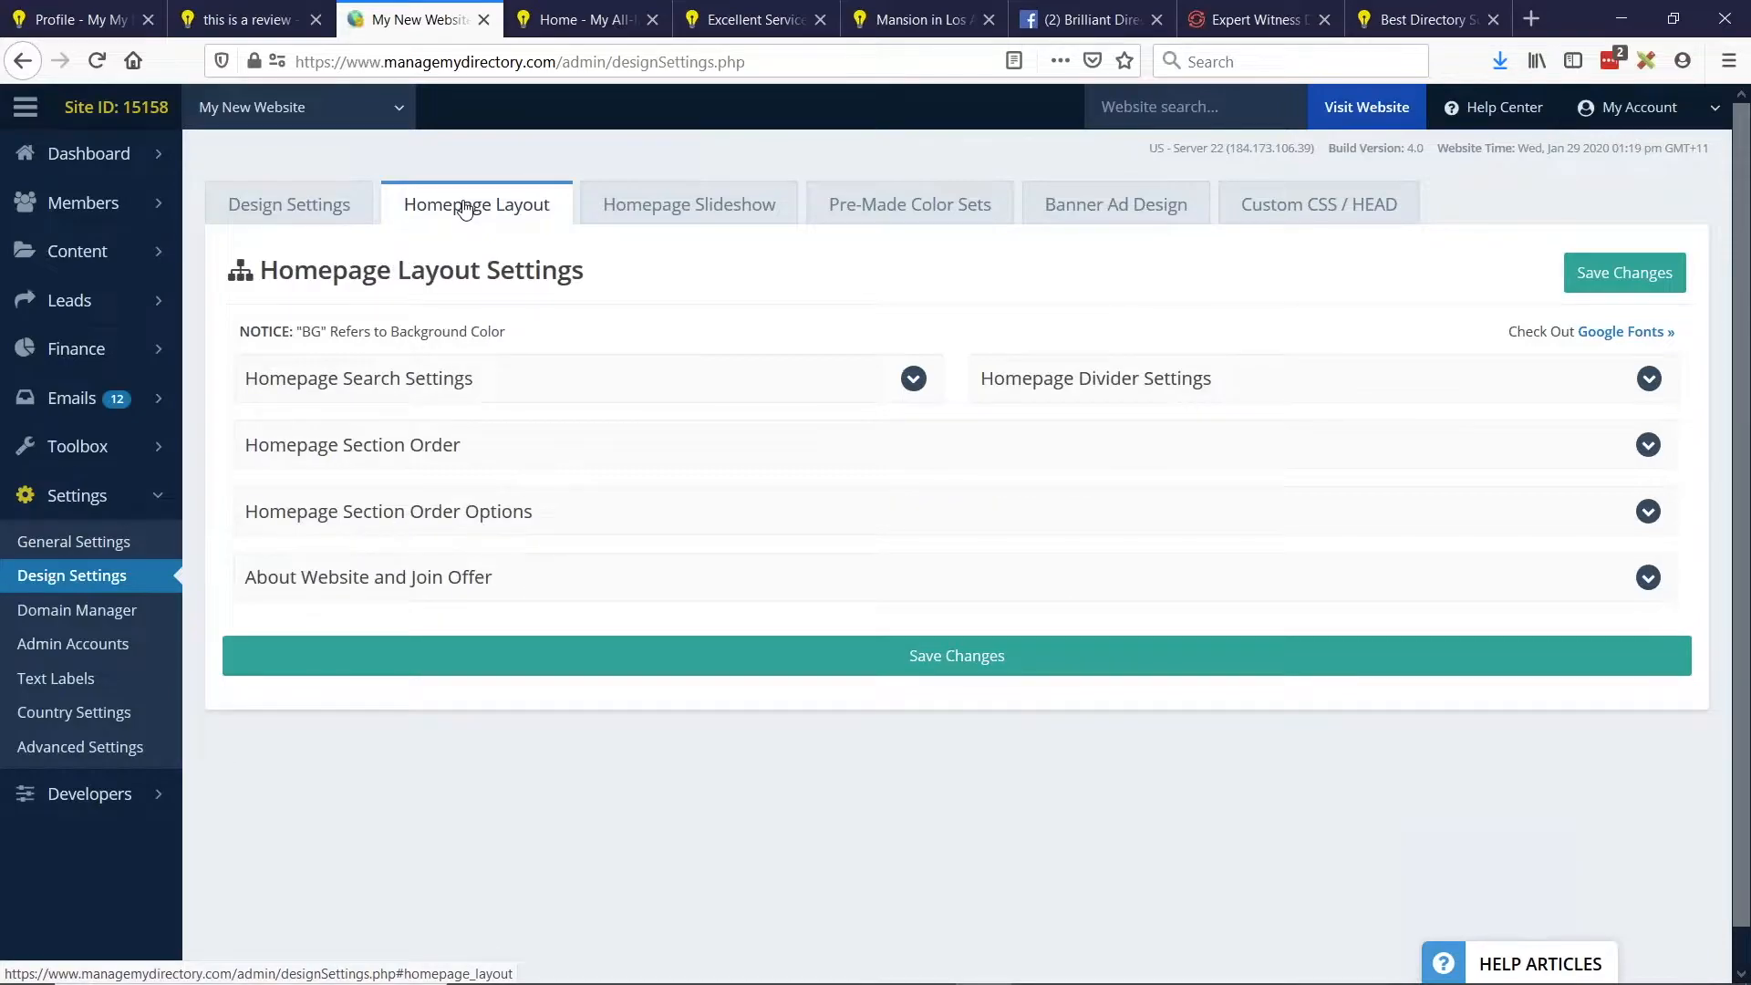
{"action": "left_click", "coordinate": [502, 450]}
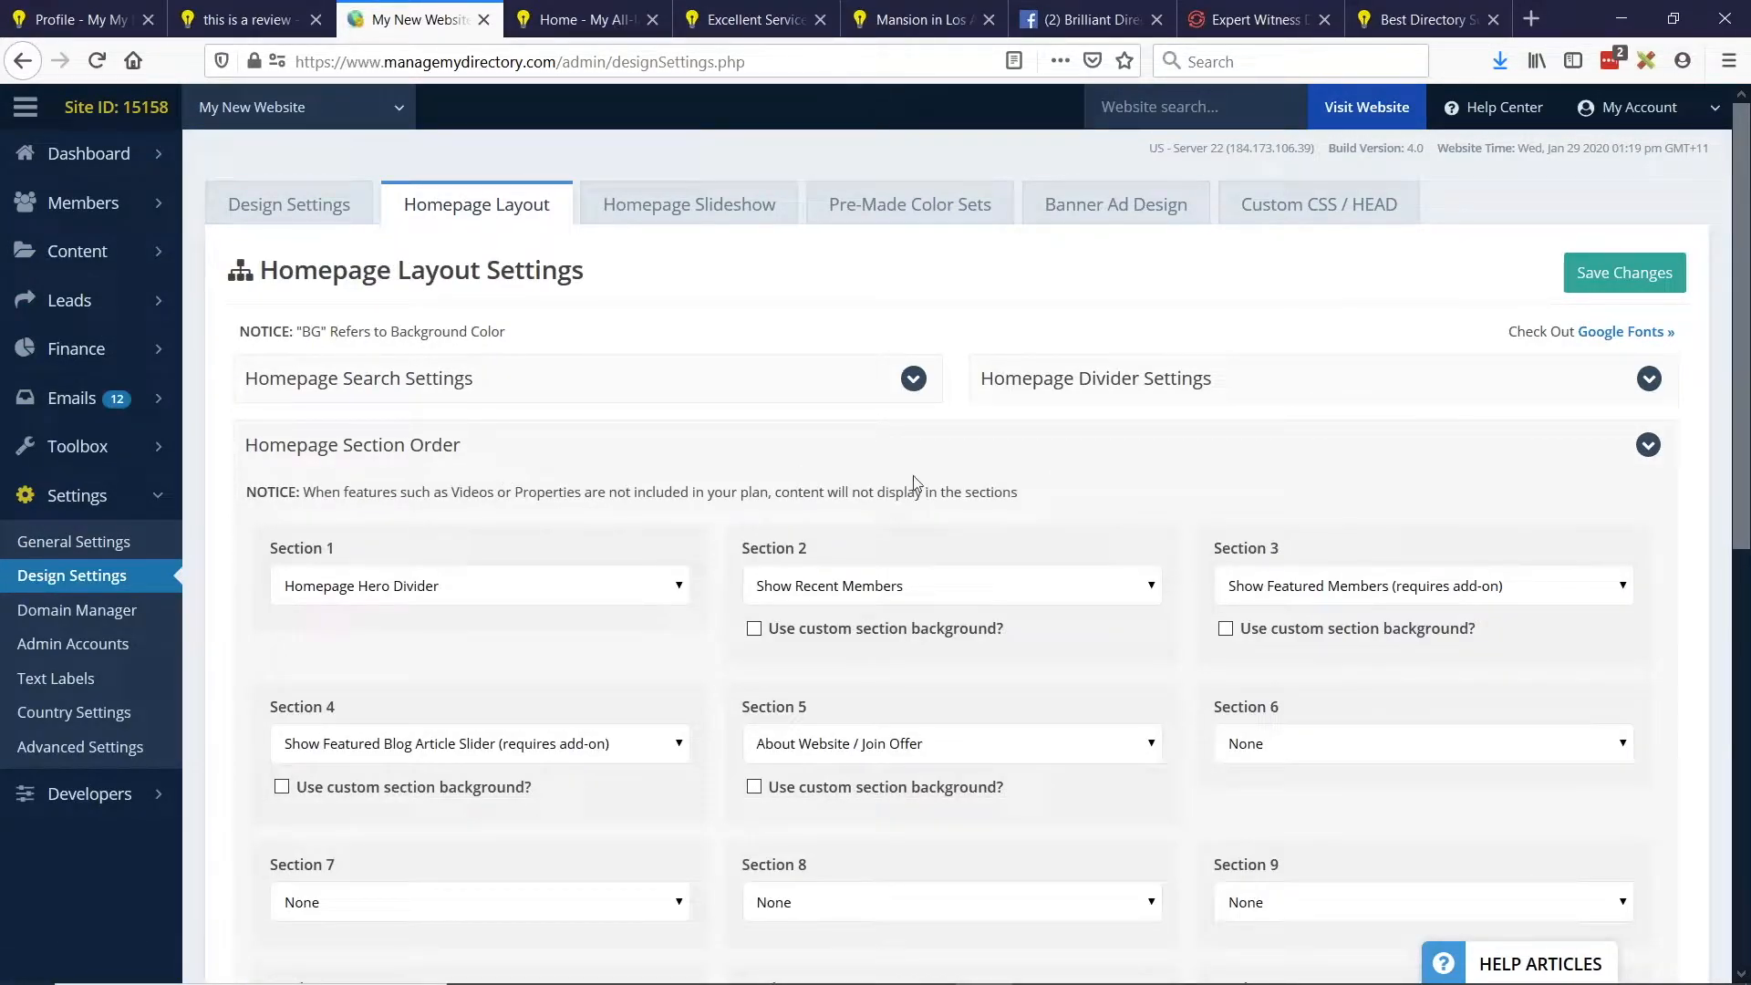
Look through the content choices for homepage Section 6 to find Show Events Calendar, leaving the section set to None.
{"action": "scroll", "coordinate": [753, 656], "scroll_direction": "down", "scroll_amount": 2}
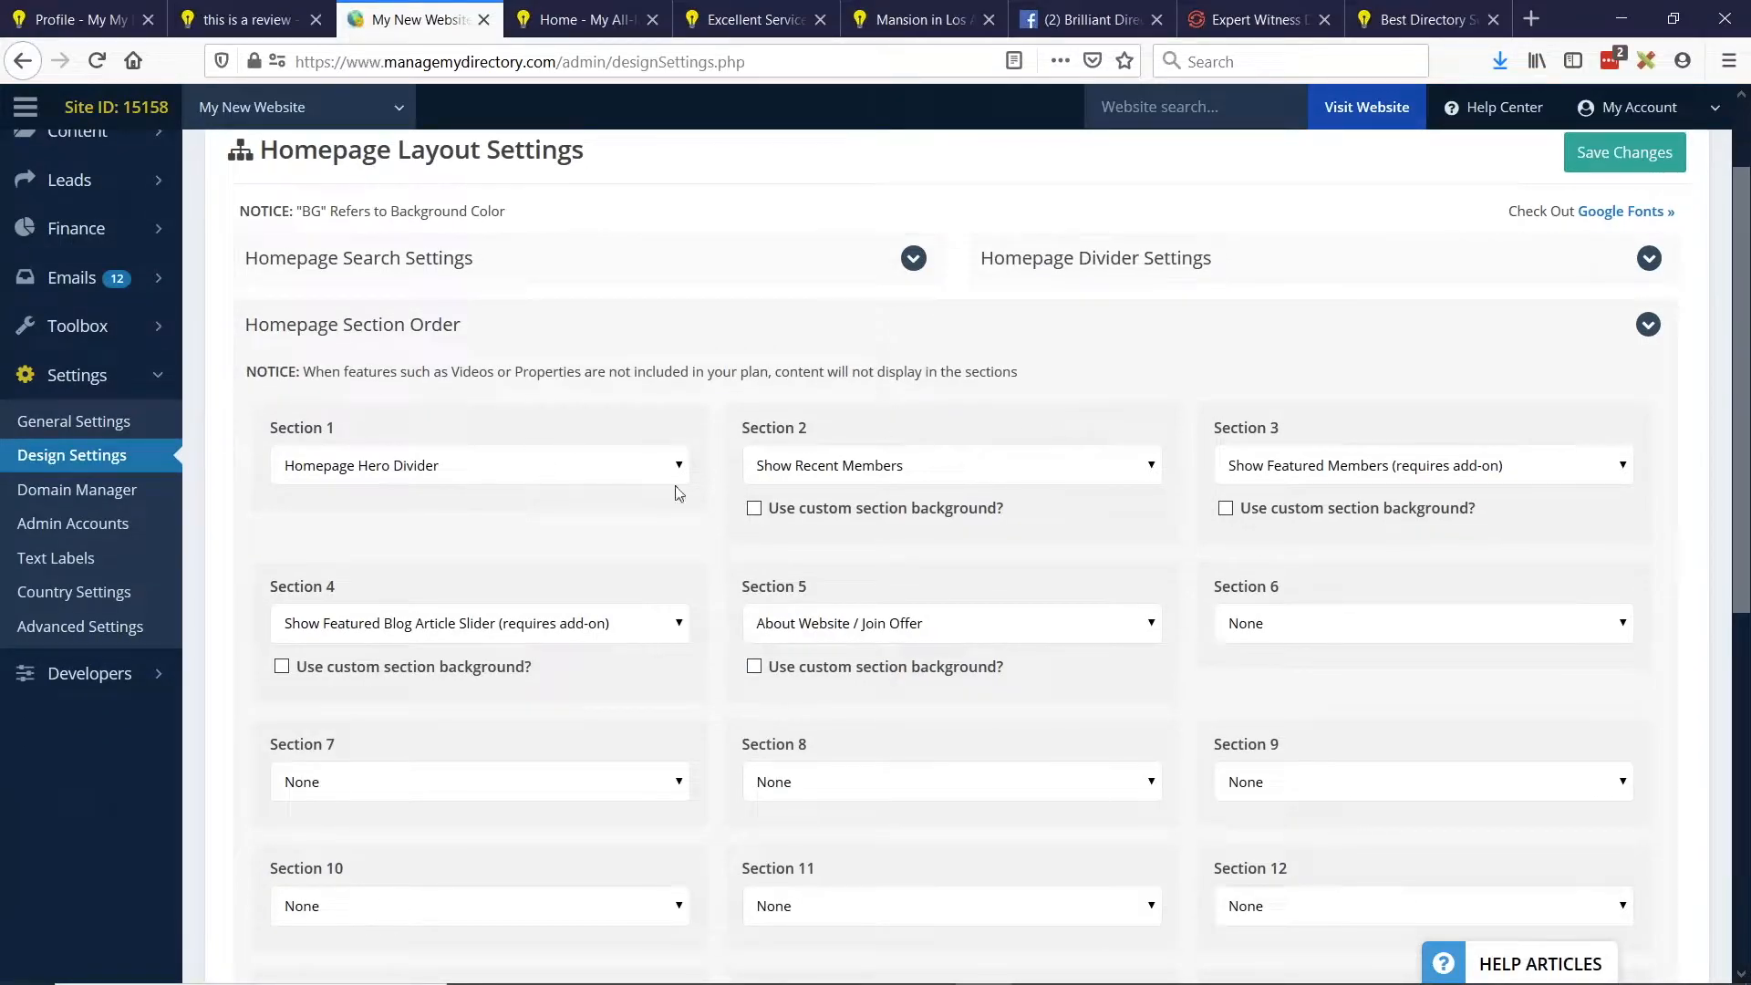
{"action": "scroll", "coordinate": [1083, 472], "scroll_direction": "down", "scroll_amount": 2}
{"action": "left_click", "coordinate": [1402, 511]}
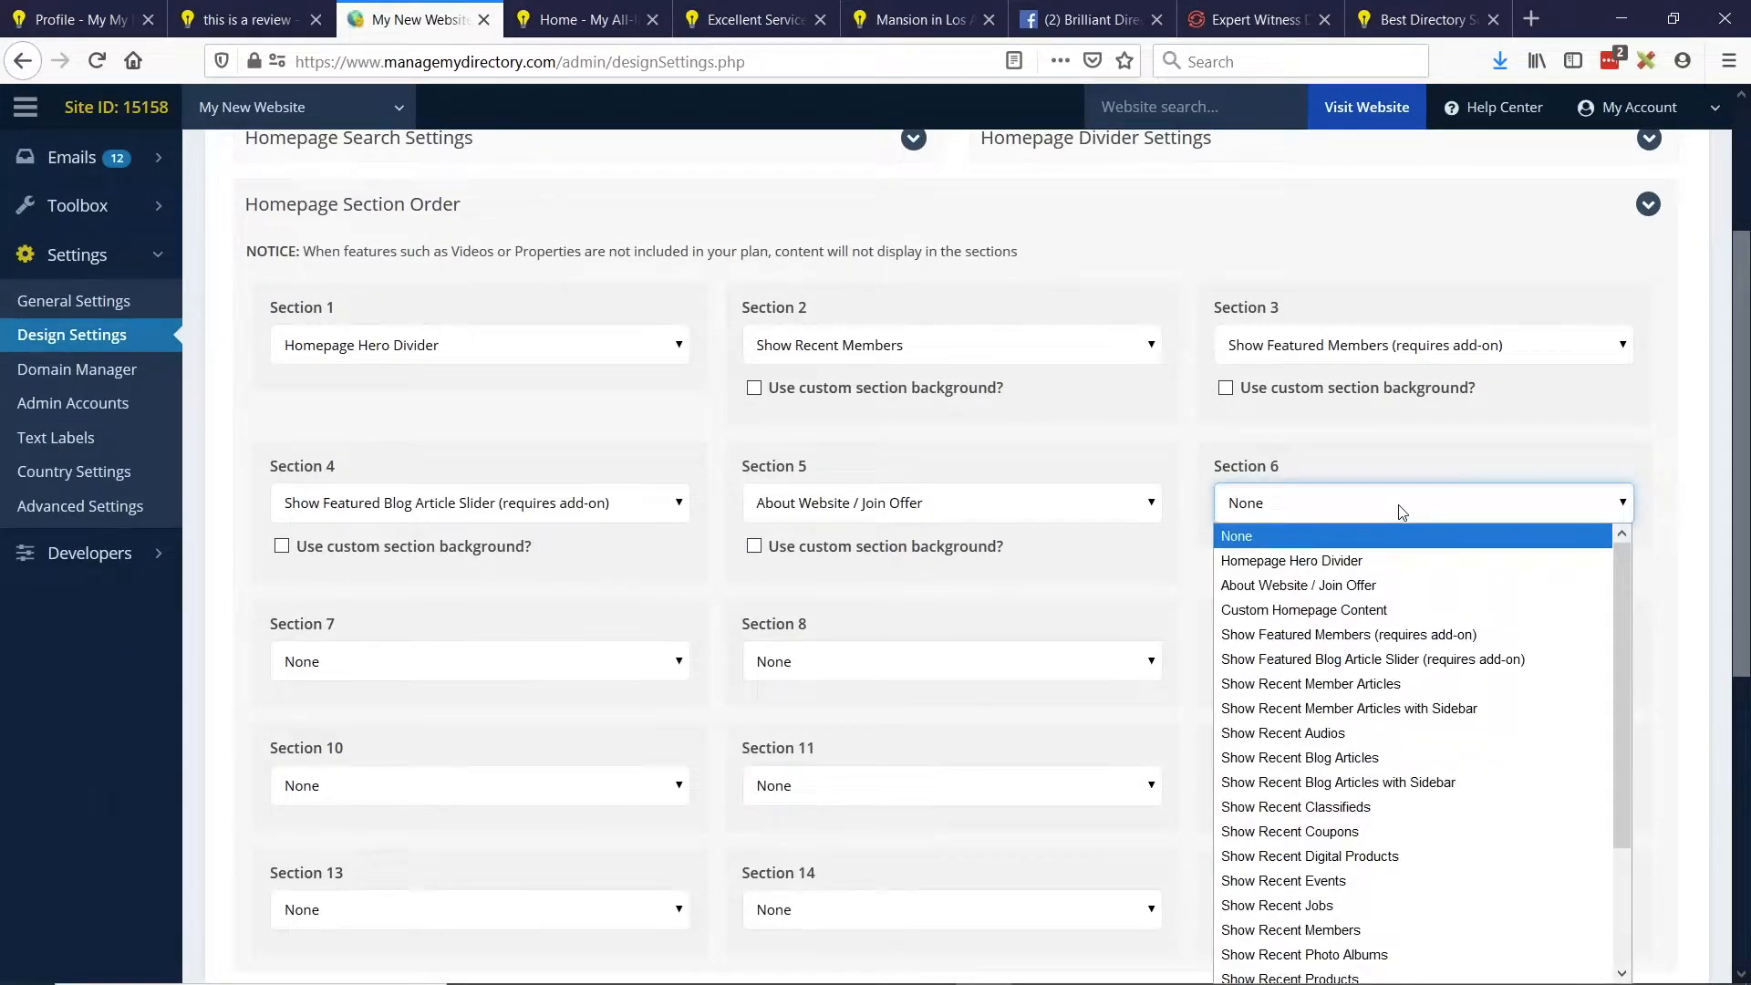
{"action": "scroll", "coordinate": [1423, 639], "scroll_direction": "down", "scroll_amount": 2}
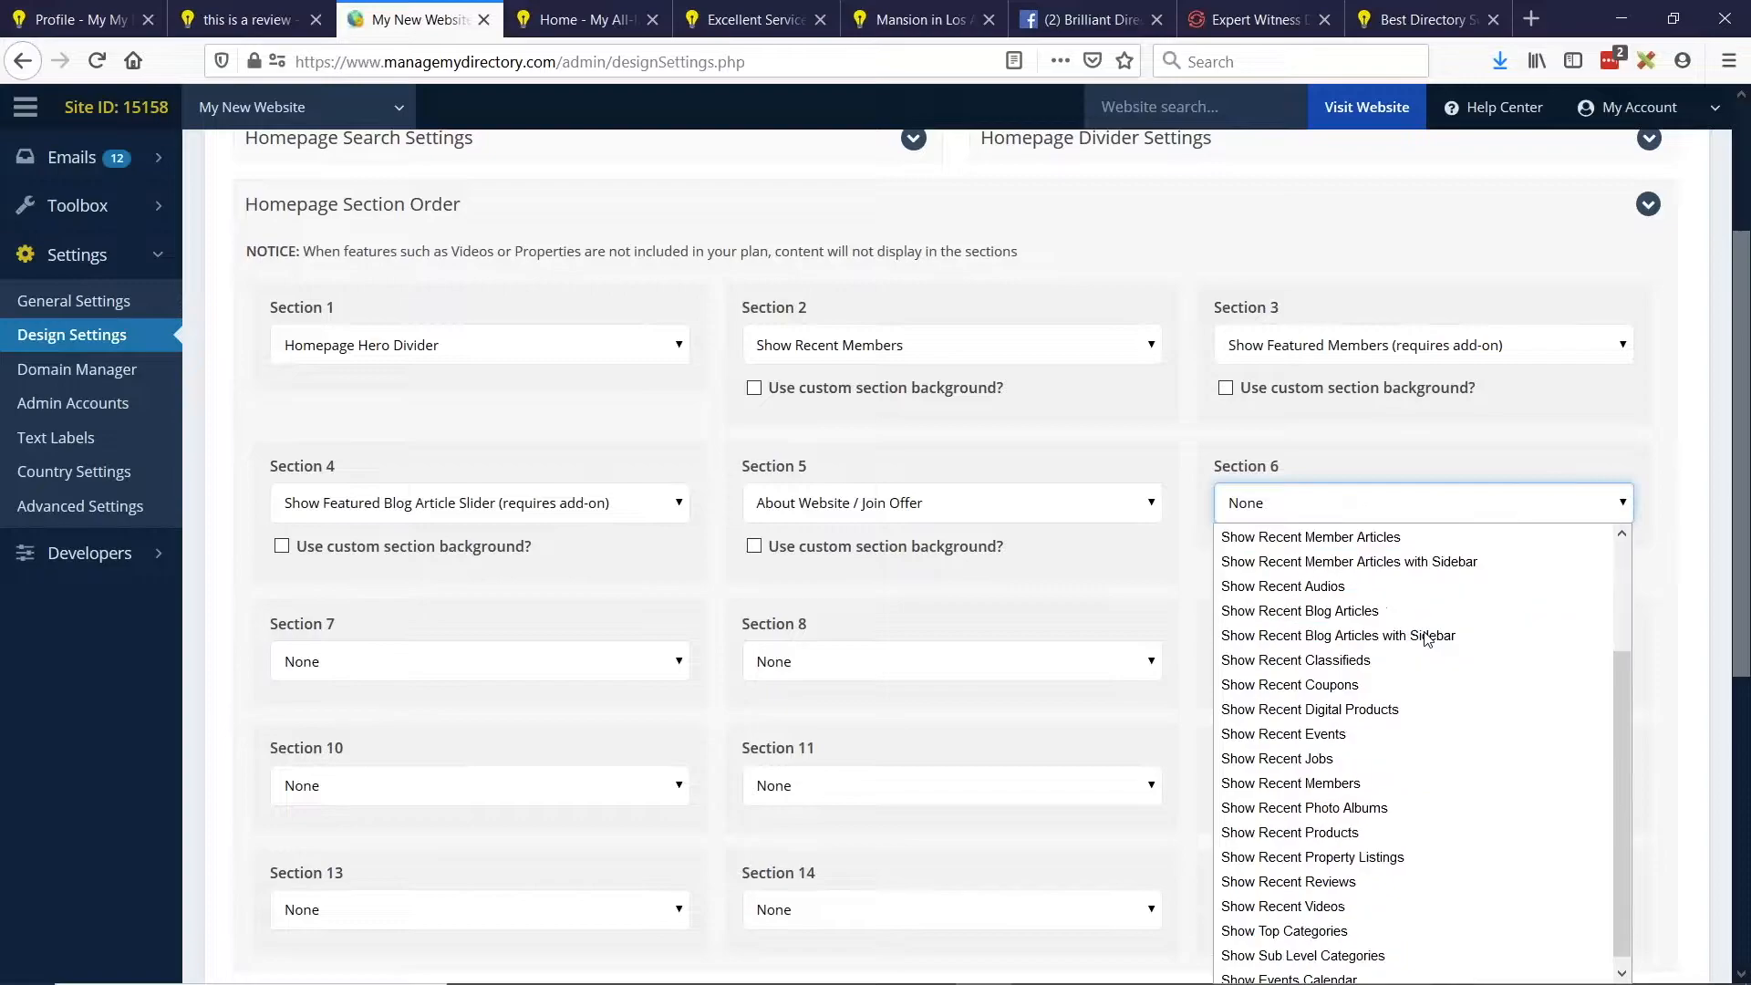
{"action": "scroll", "coordinate": [1080, 735], "scroll_direction": "down", "scroll_amount": 2}
{"action": "scroll", "coordinate": [1079, 735], "scroll_direction": "down", "scroll_amount": 2}
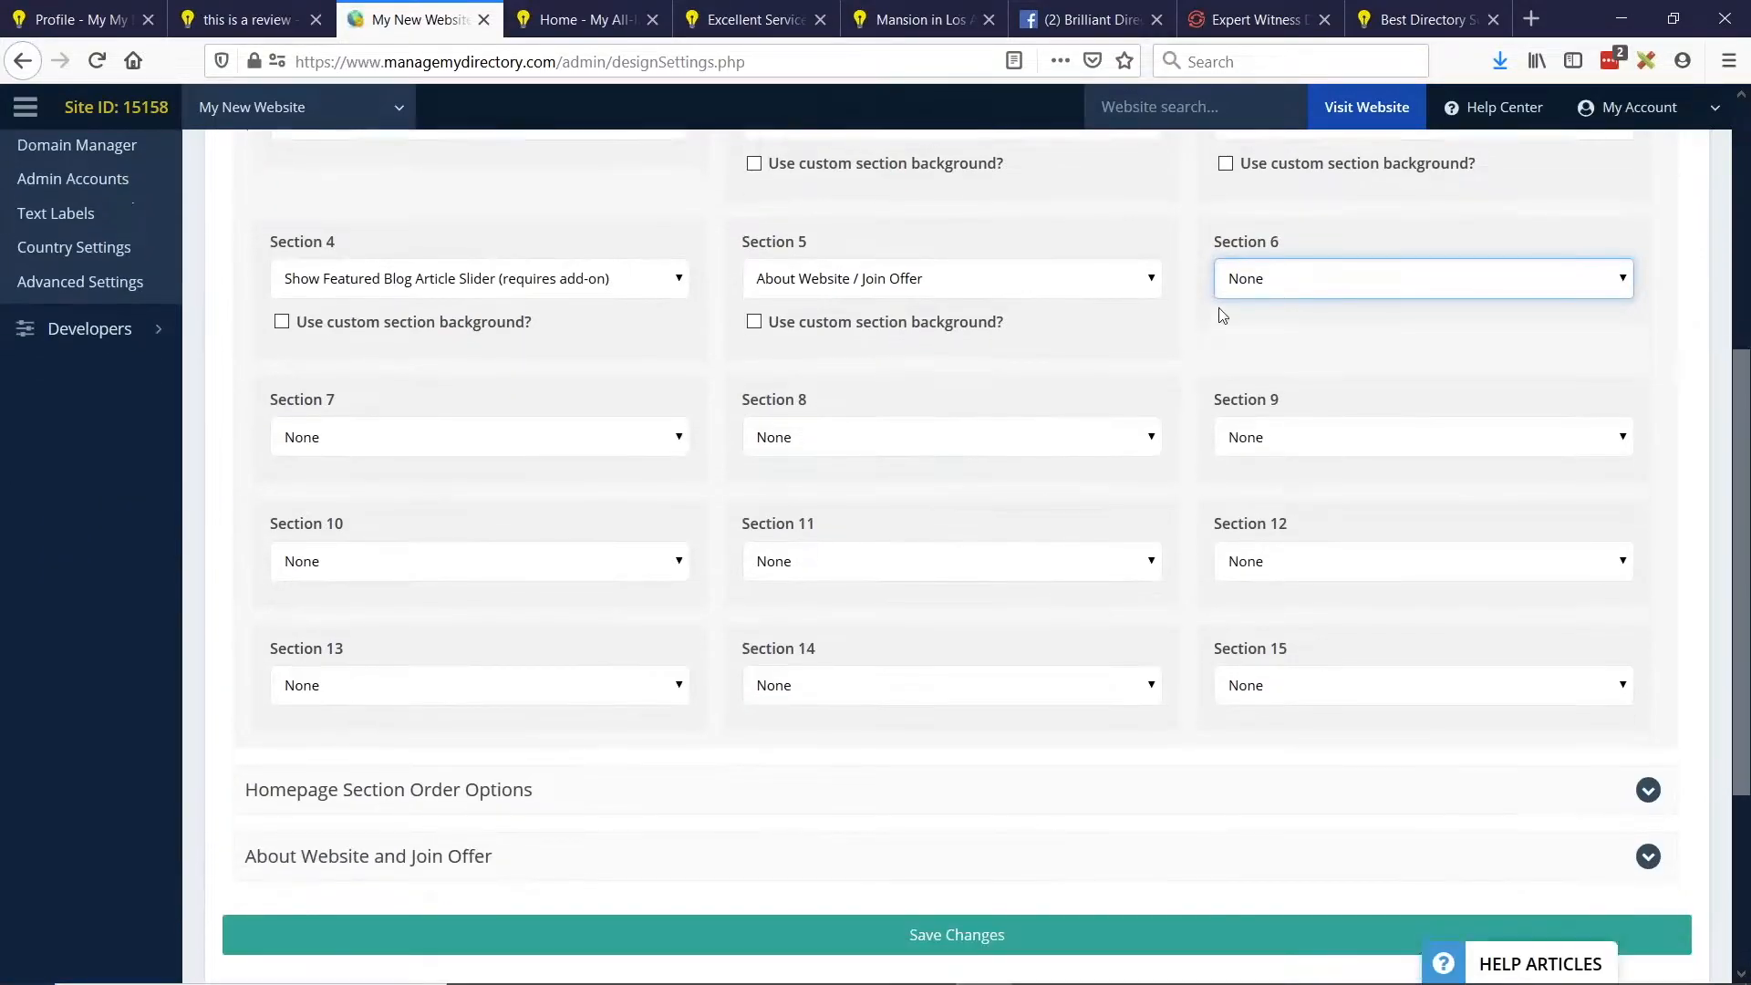
{"action": "left_click", "coordinate": [1241, 267]}
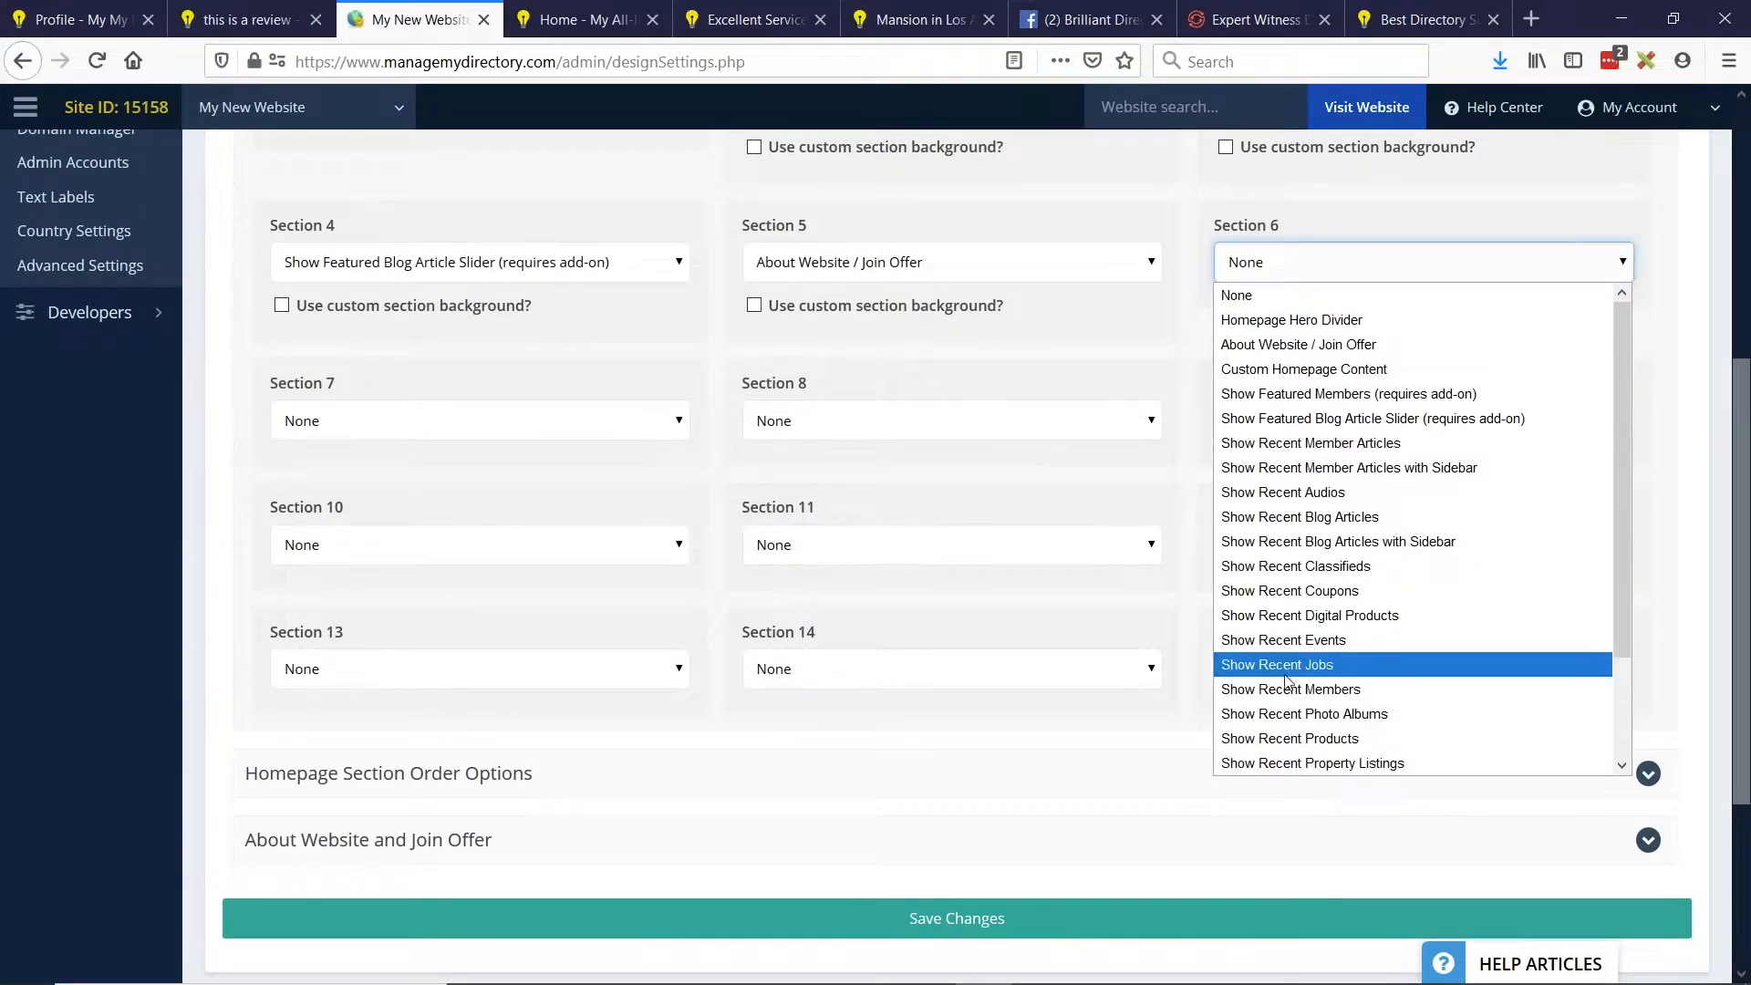
{"action": "scroll", "coordinate": [1306, 771], "scroll_direction": "down", "scroll_amount": 2}
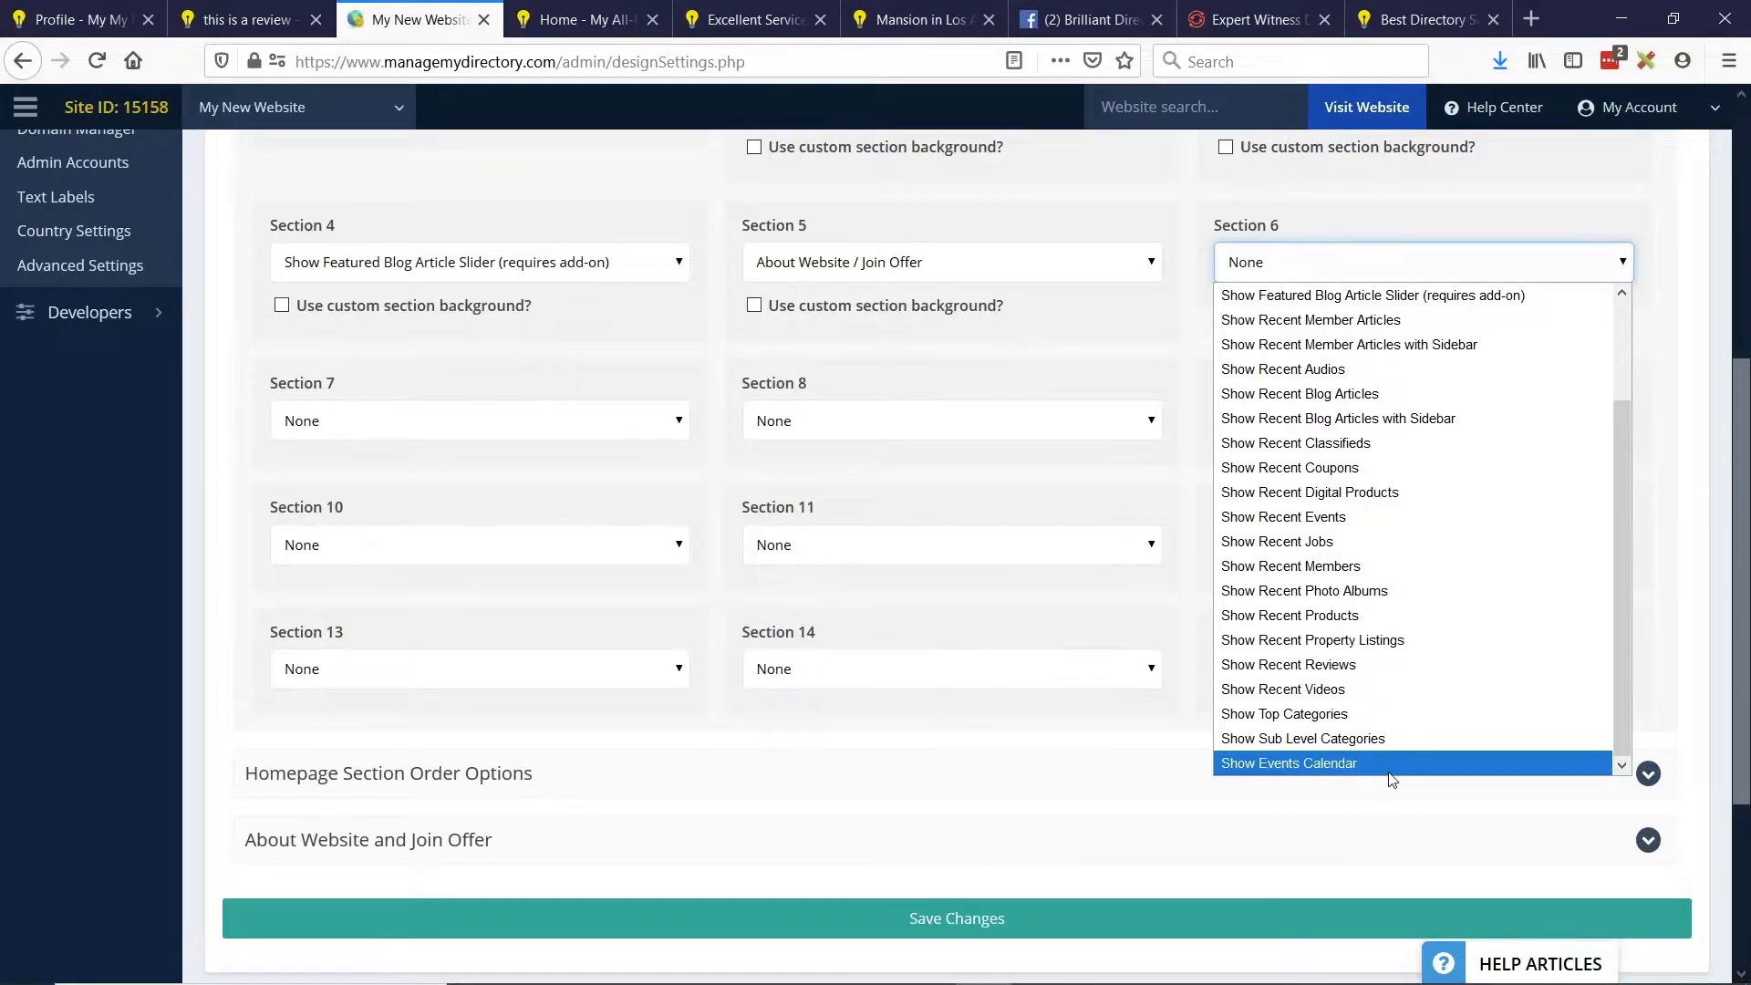
{"action": "key", "text": "alt+Tab"}
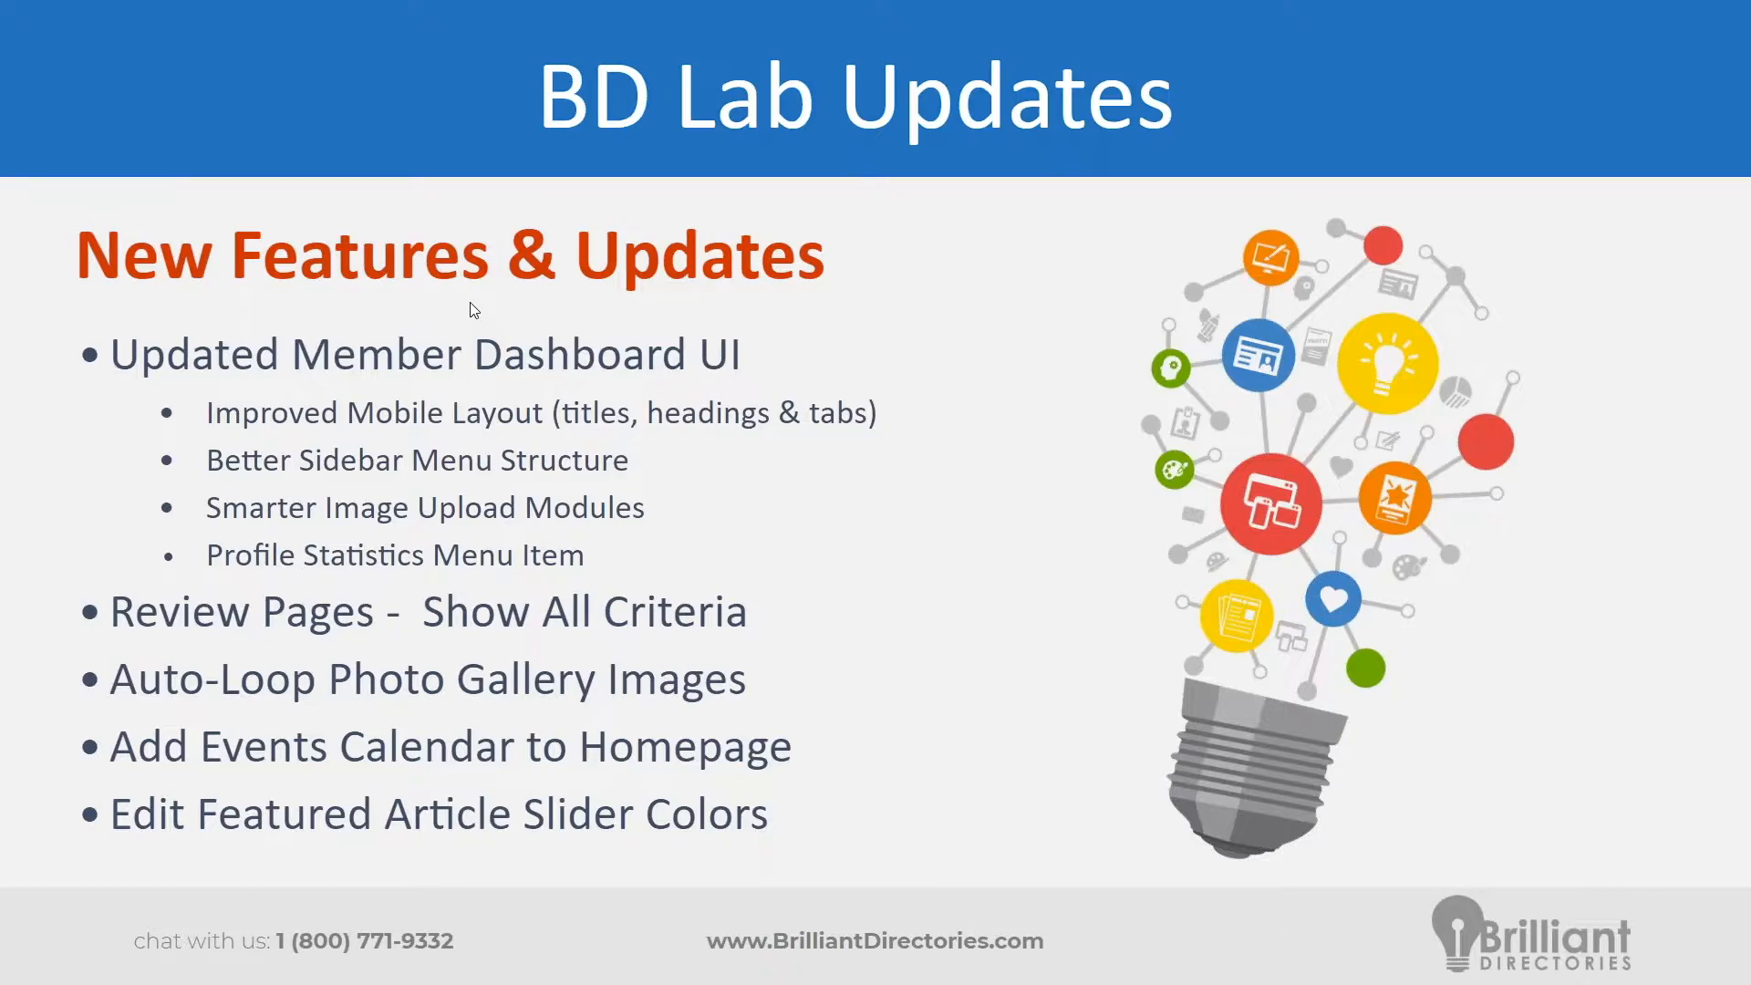
{"action": "key", "text": "alt+Tab"}
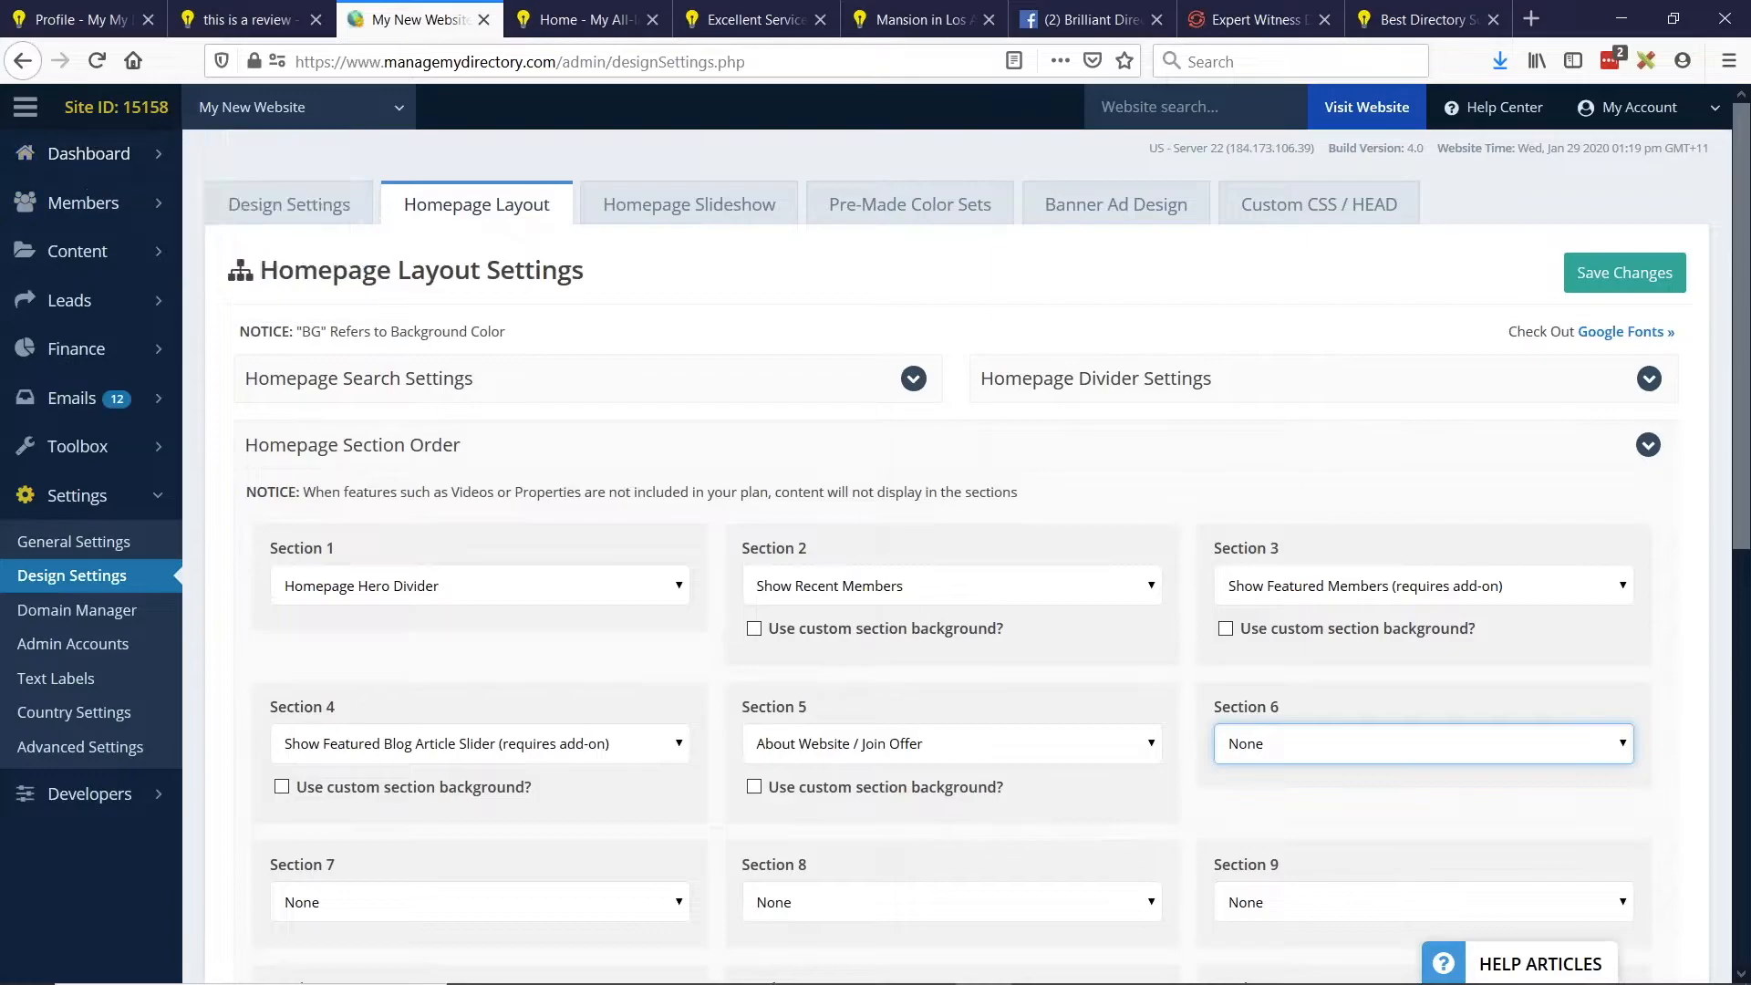
Open the public website's homepage and examine the featured blog article slider's colors and article list placement.
{"action": "left_click", "coordinate": [114, 19]}
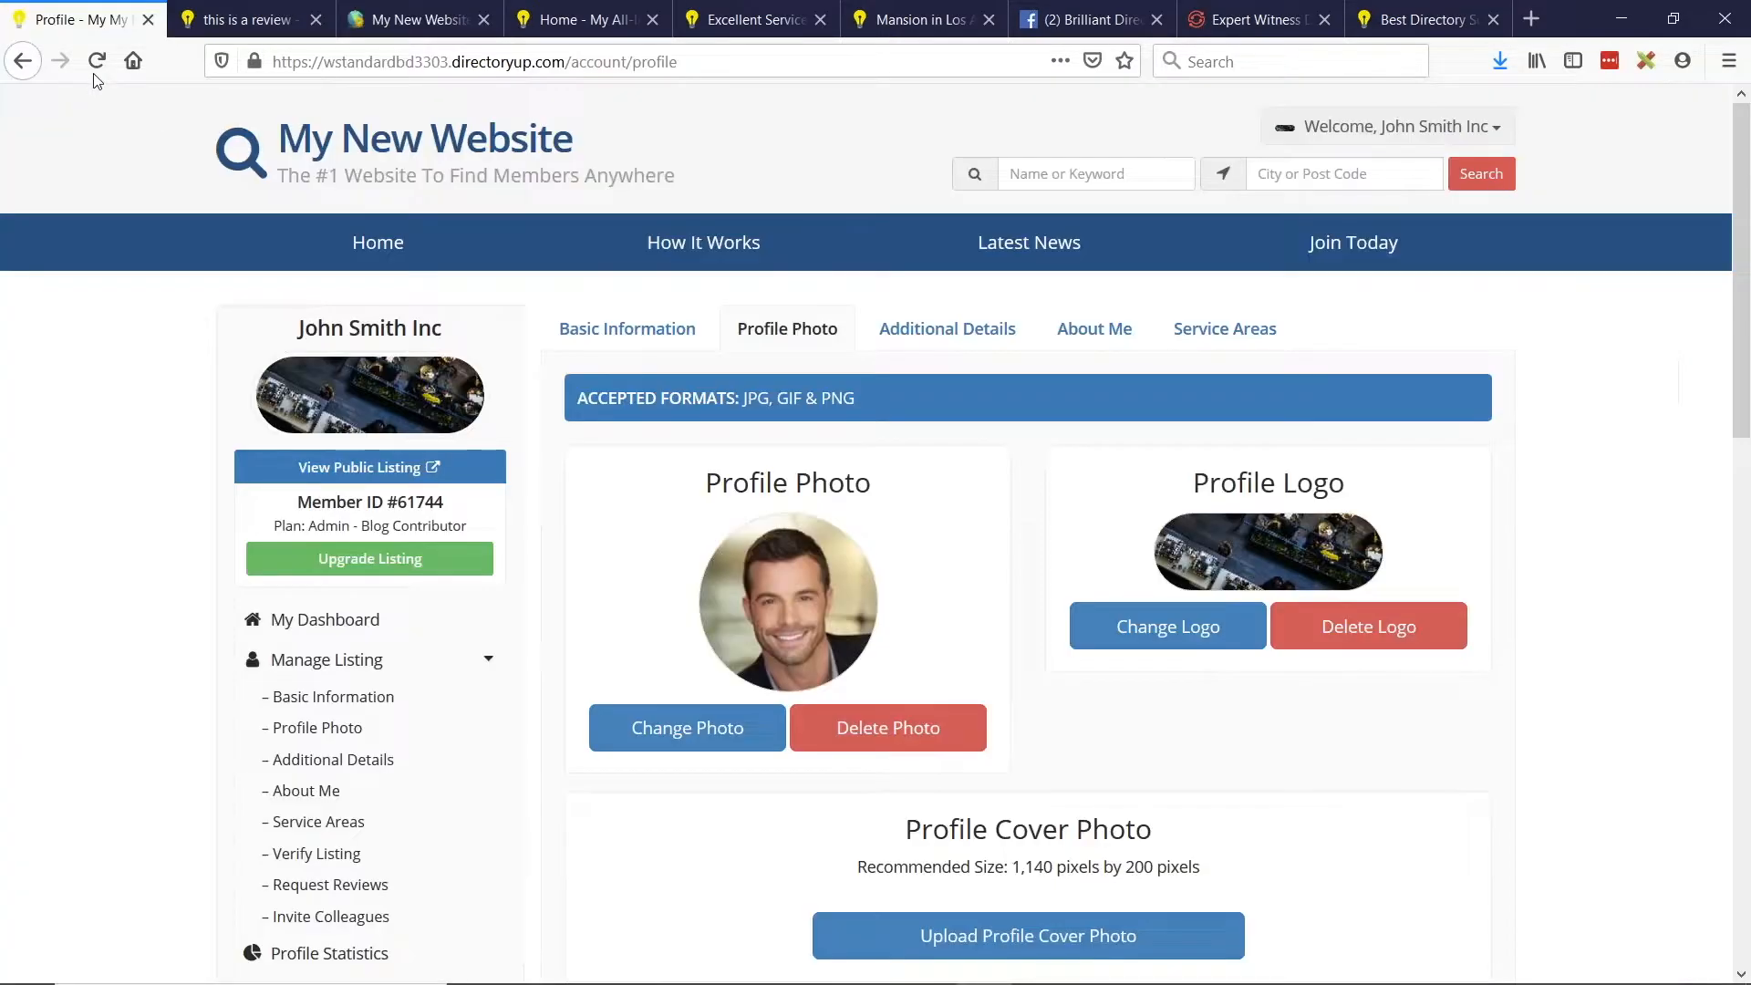
{"action": "left_click", "coordinate": [96, 65]}
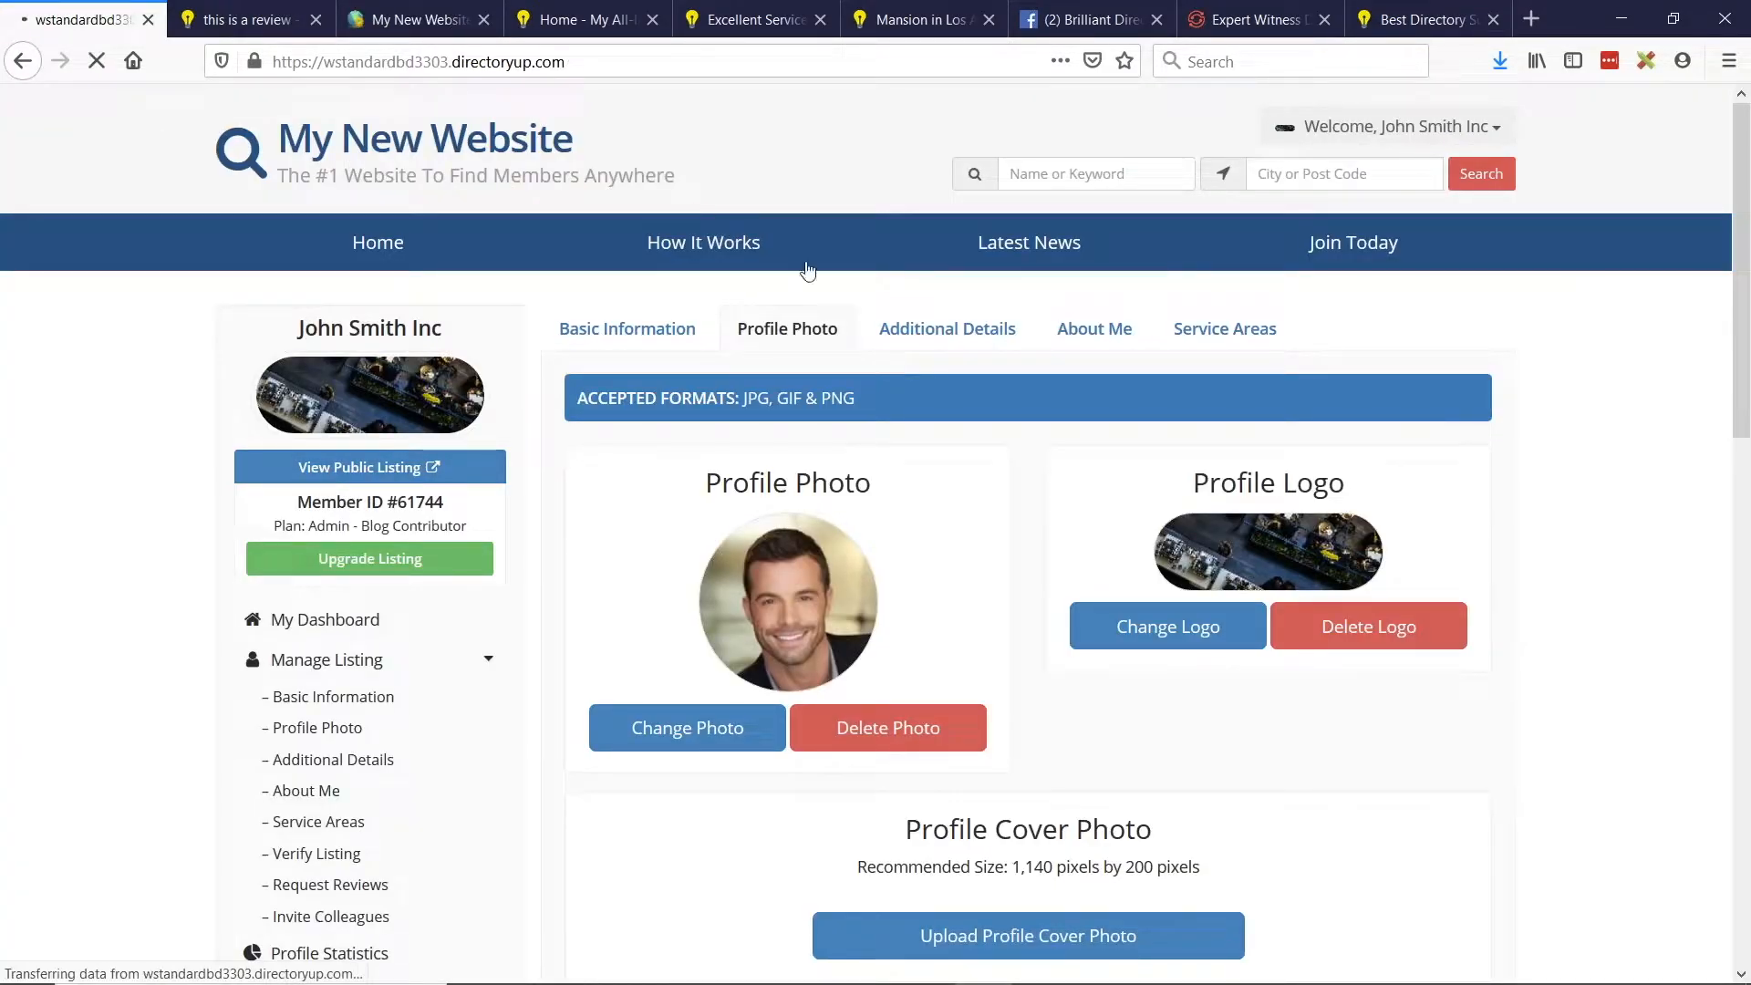
{"action": "scroll", "coordinate": [917, 338], "scroll_direction": "down", "scroll_amount": 8}
{"action": "scroll", "coordinate": [874, 337], "scroll_direction": "down", "scroll_amount": 12}
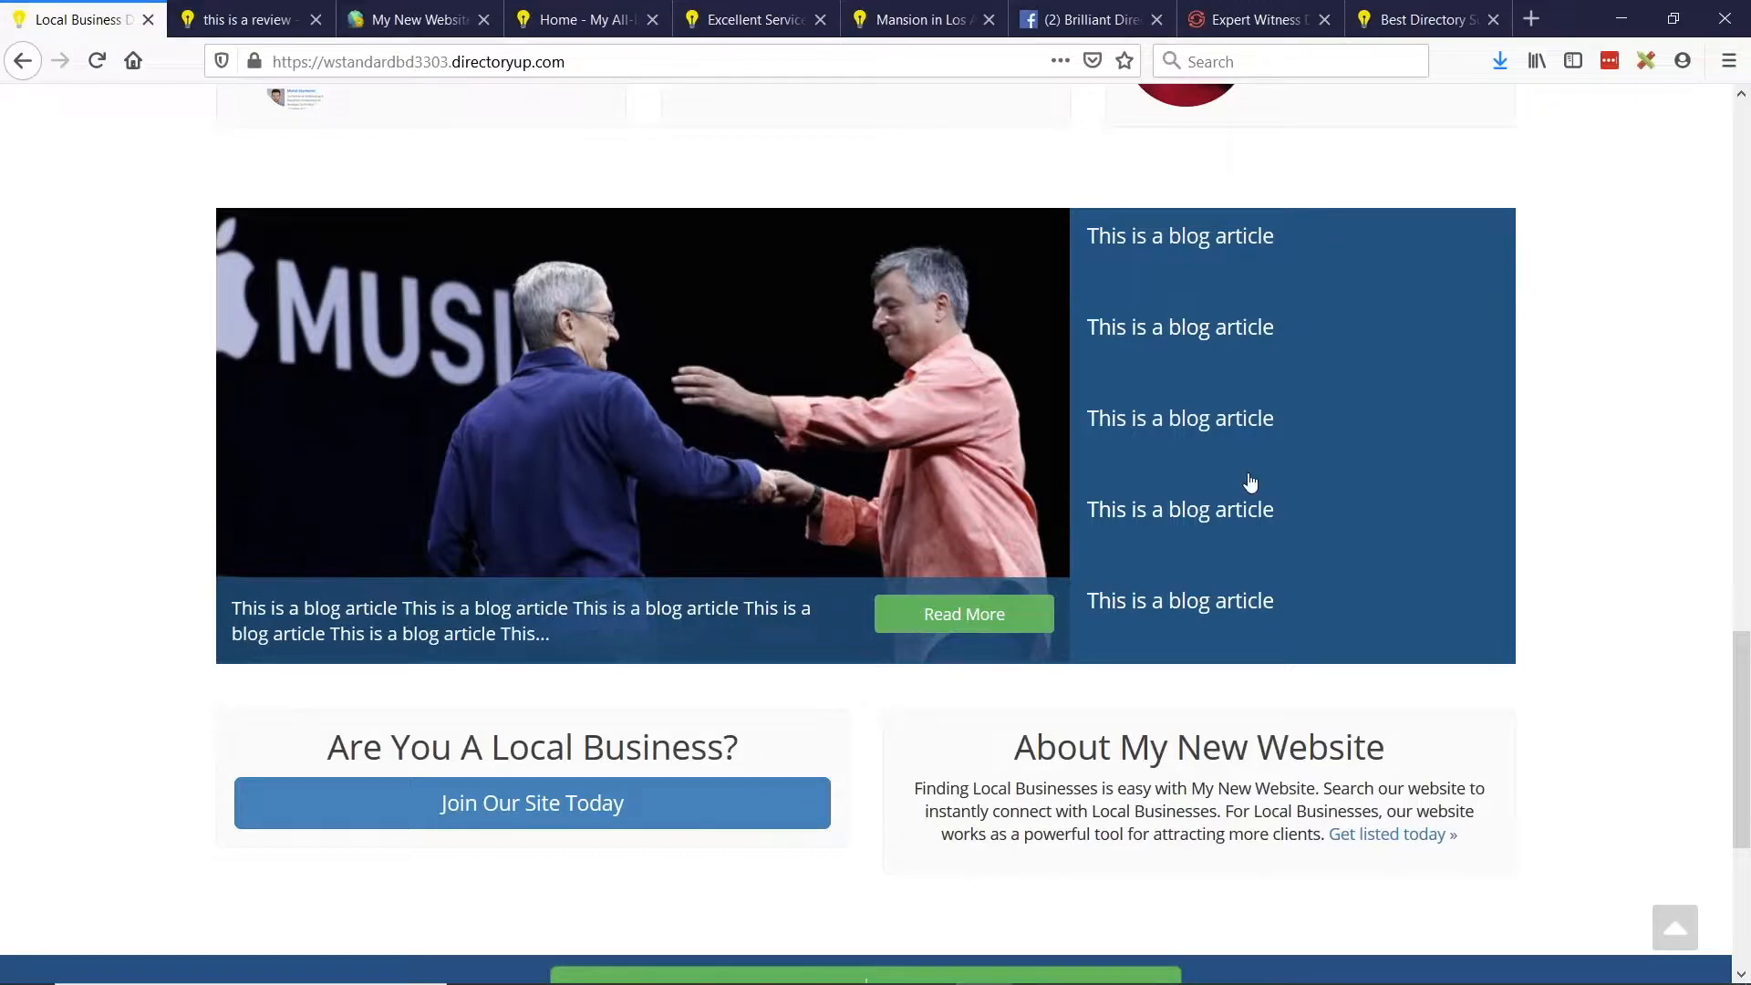
{"action": "scroll", "coordinate": [1319, 606], "scroll_direction": "up", "scroll_amount": 2}
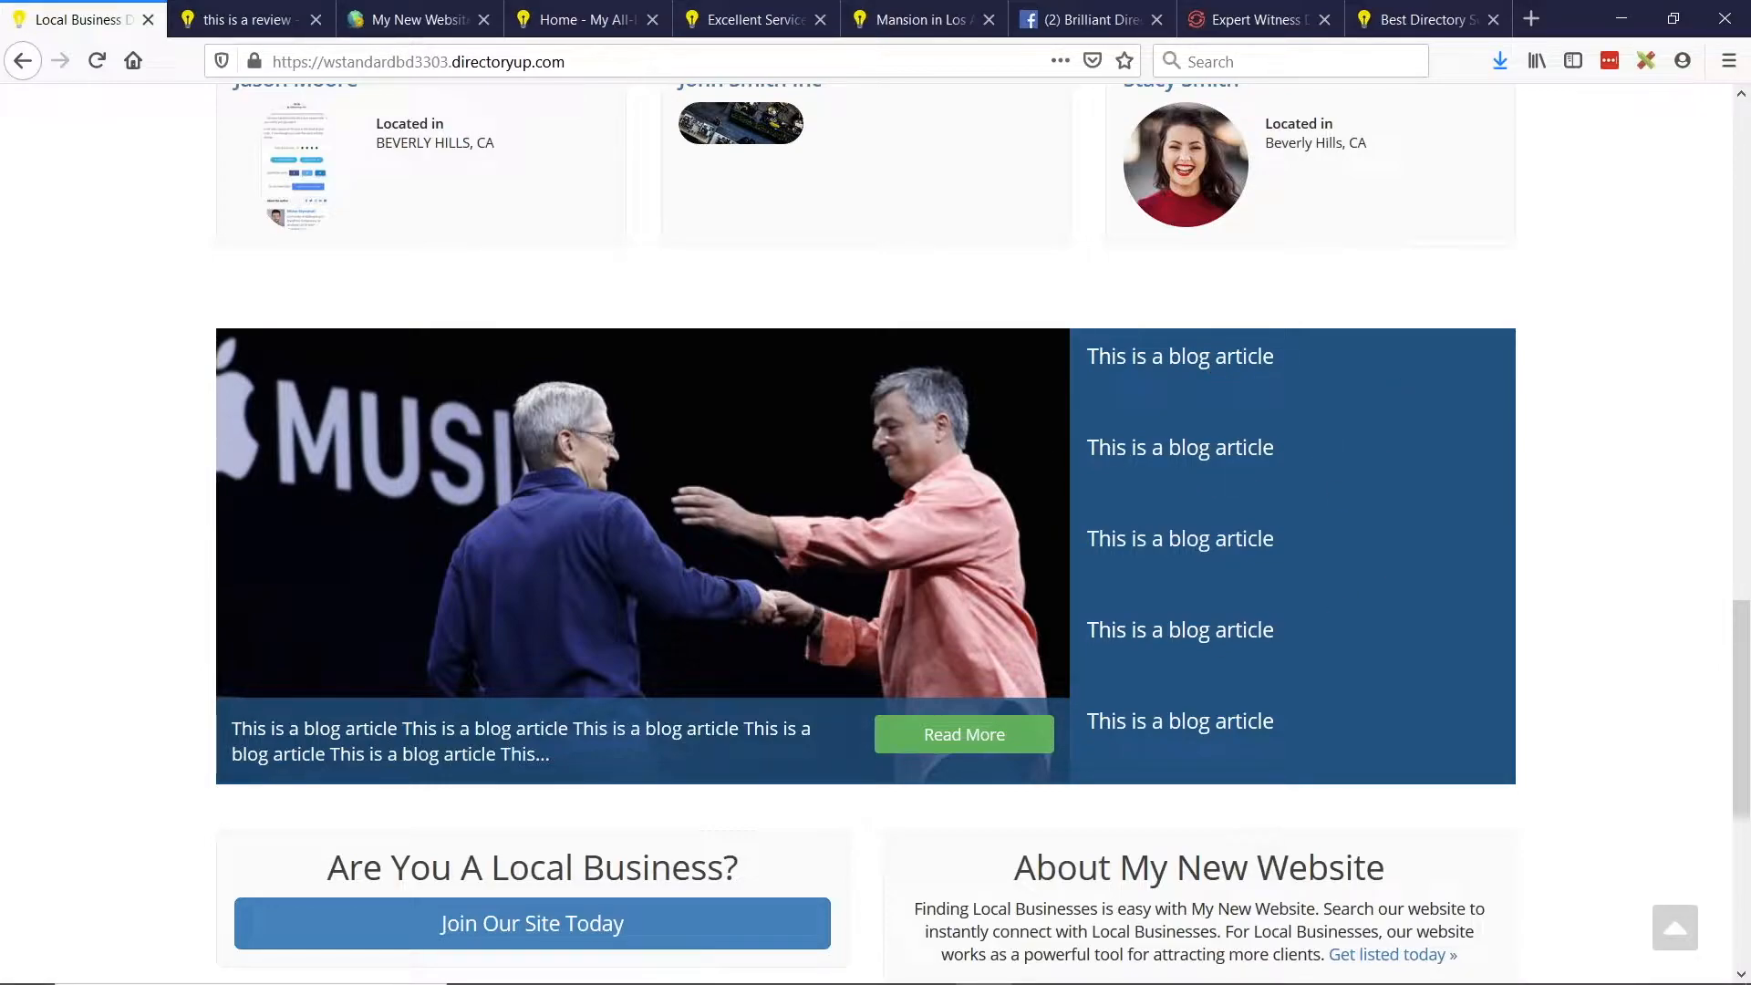
Return to the Homepage Layout settings, collapse Homepage Section Order, and expand the Featured Blog Articles Slider settings under Homepage Section Order Options.
{"action": "left_click", "coordinate": [410, 19]}
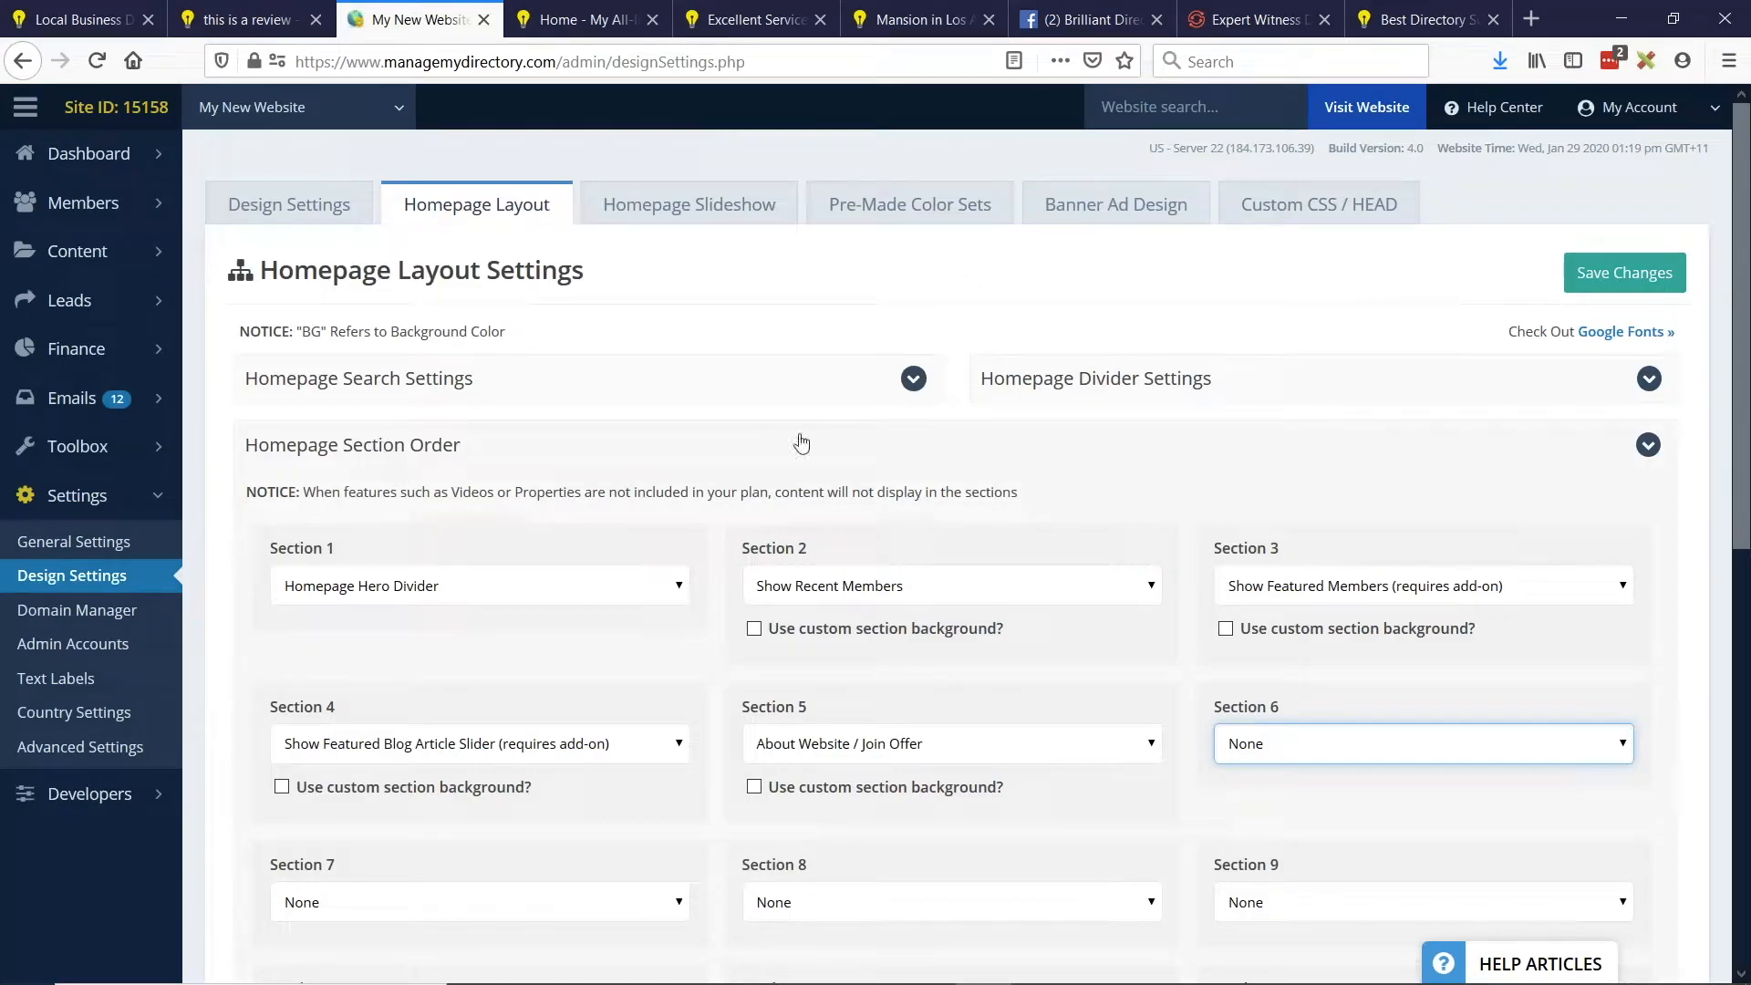
{"action": "scroll", "coordinate": [355, 644], "scroll_direction": "down", "scroll_amount": 2}
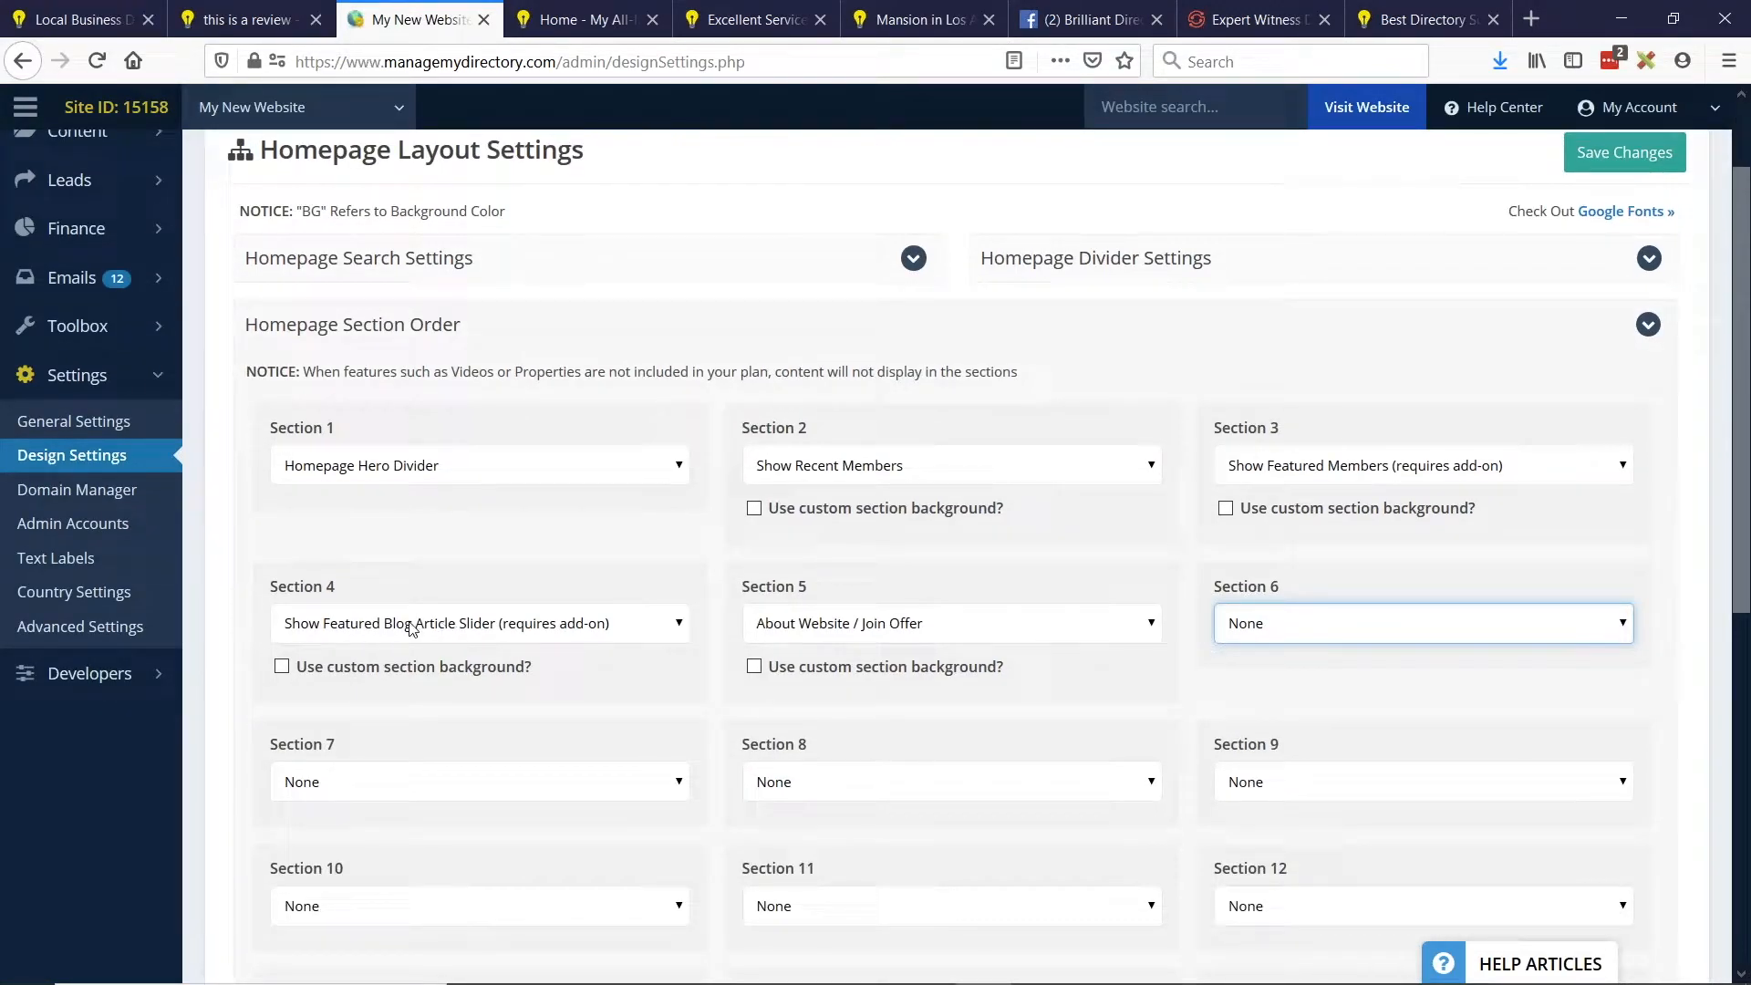
{"action": "left_click", "coordinate": [481, 626]}
{"action": "key", "text": "Escape"}
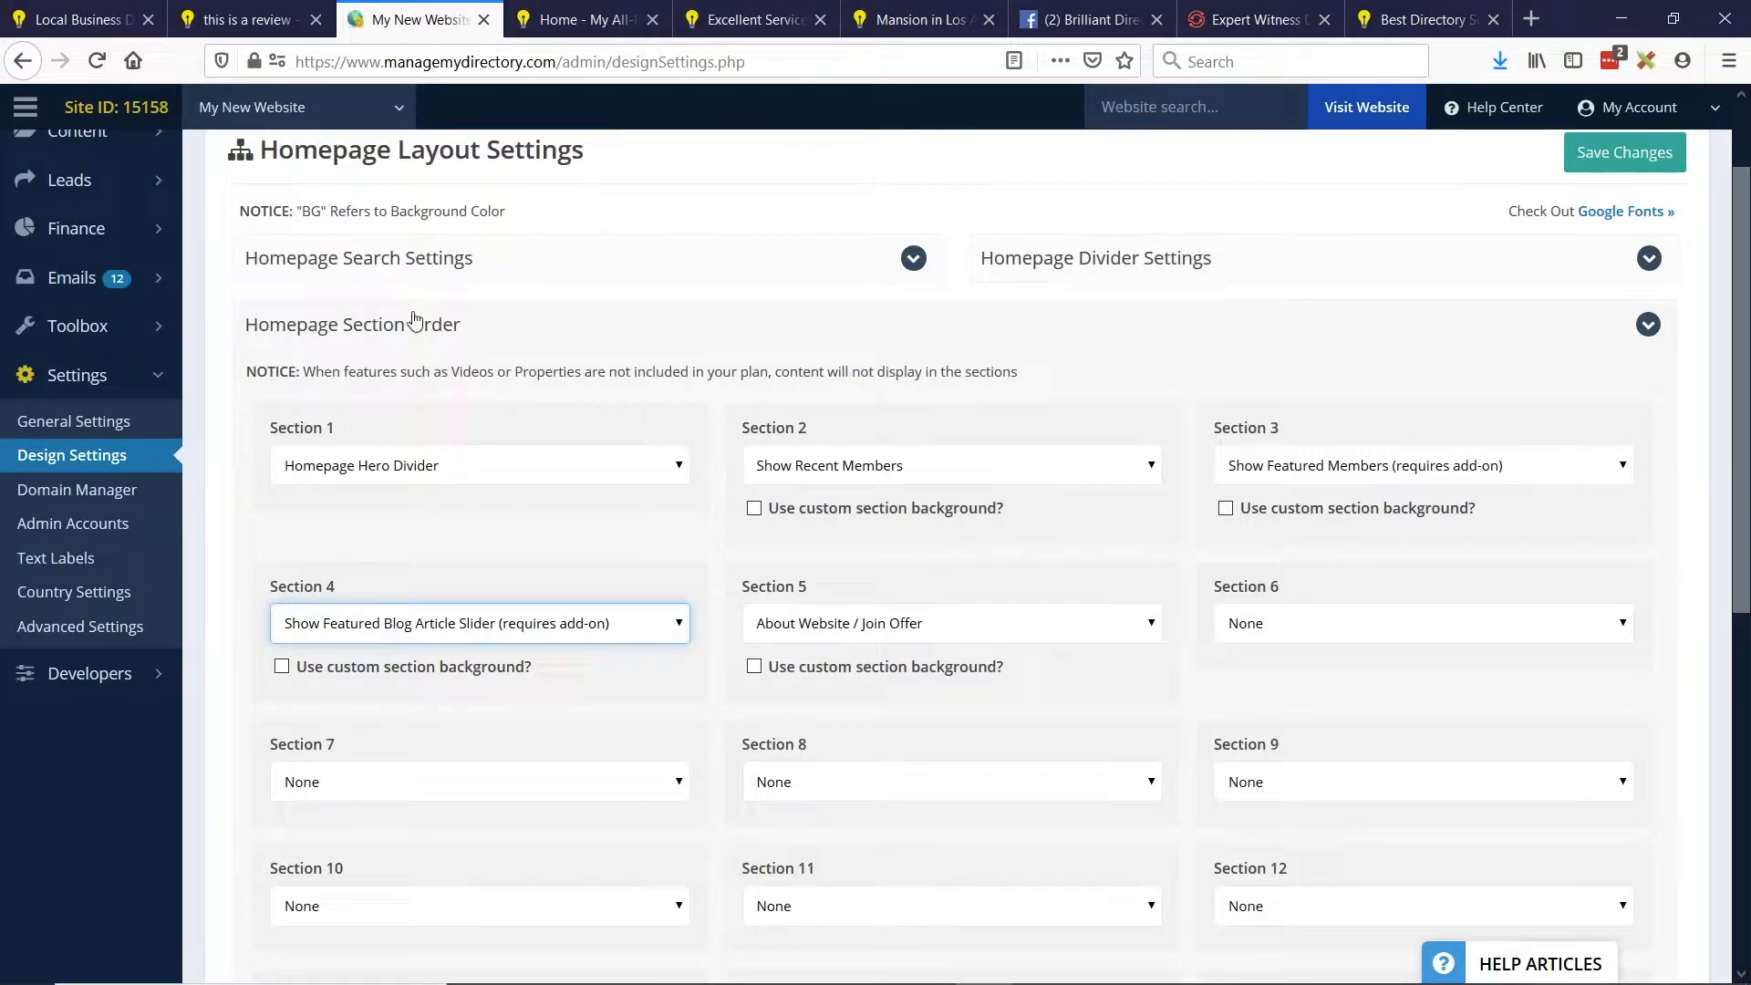
{"action": "left_click", "coordinate": [416, 324]}
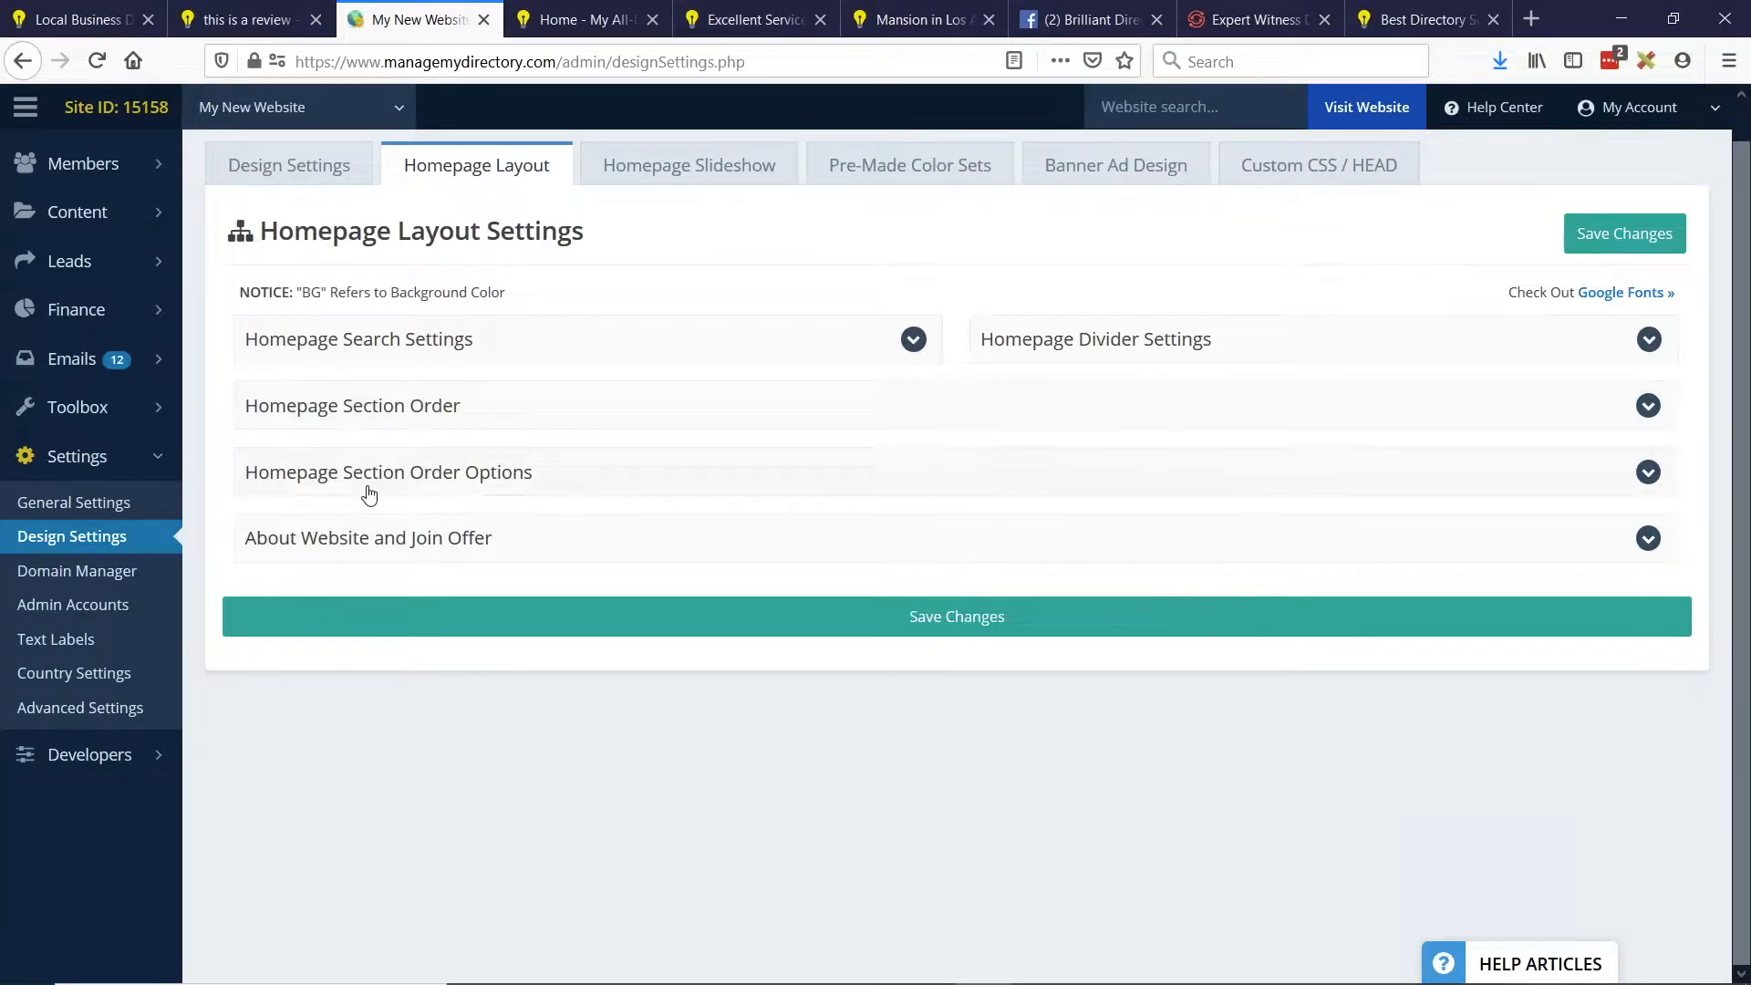
{"action": "left_click", "coordinate": [575, 473]}
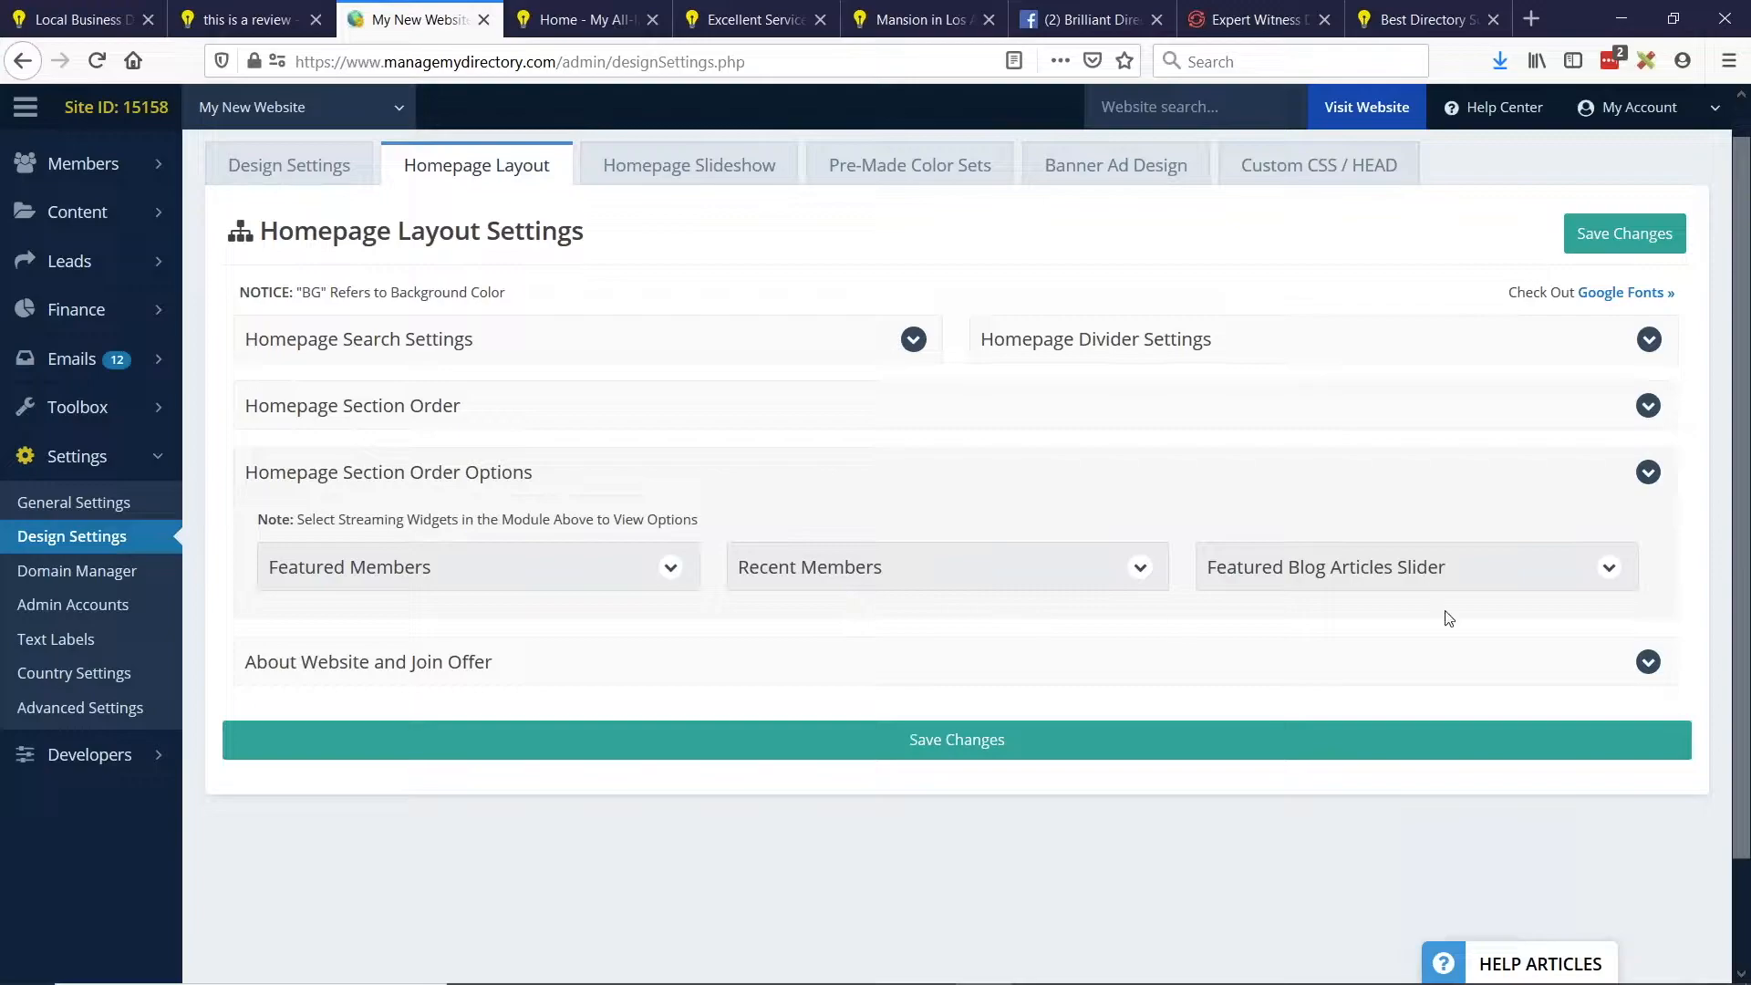
{"action": "left_click", "coordinate": [1507, 577]}
{"action": "scroll", "coordinate": [1505, 547], "scroll_direction": "down", "scroll_amount": 5}
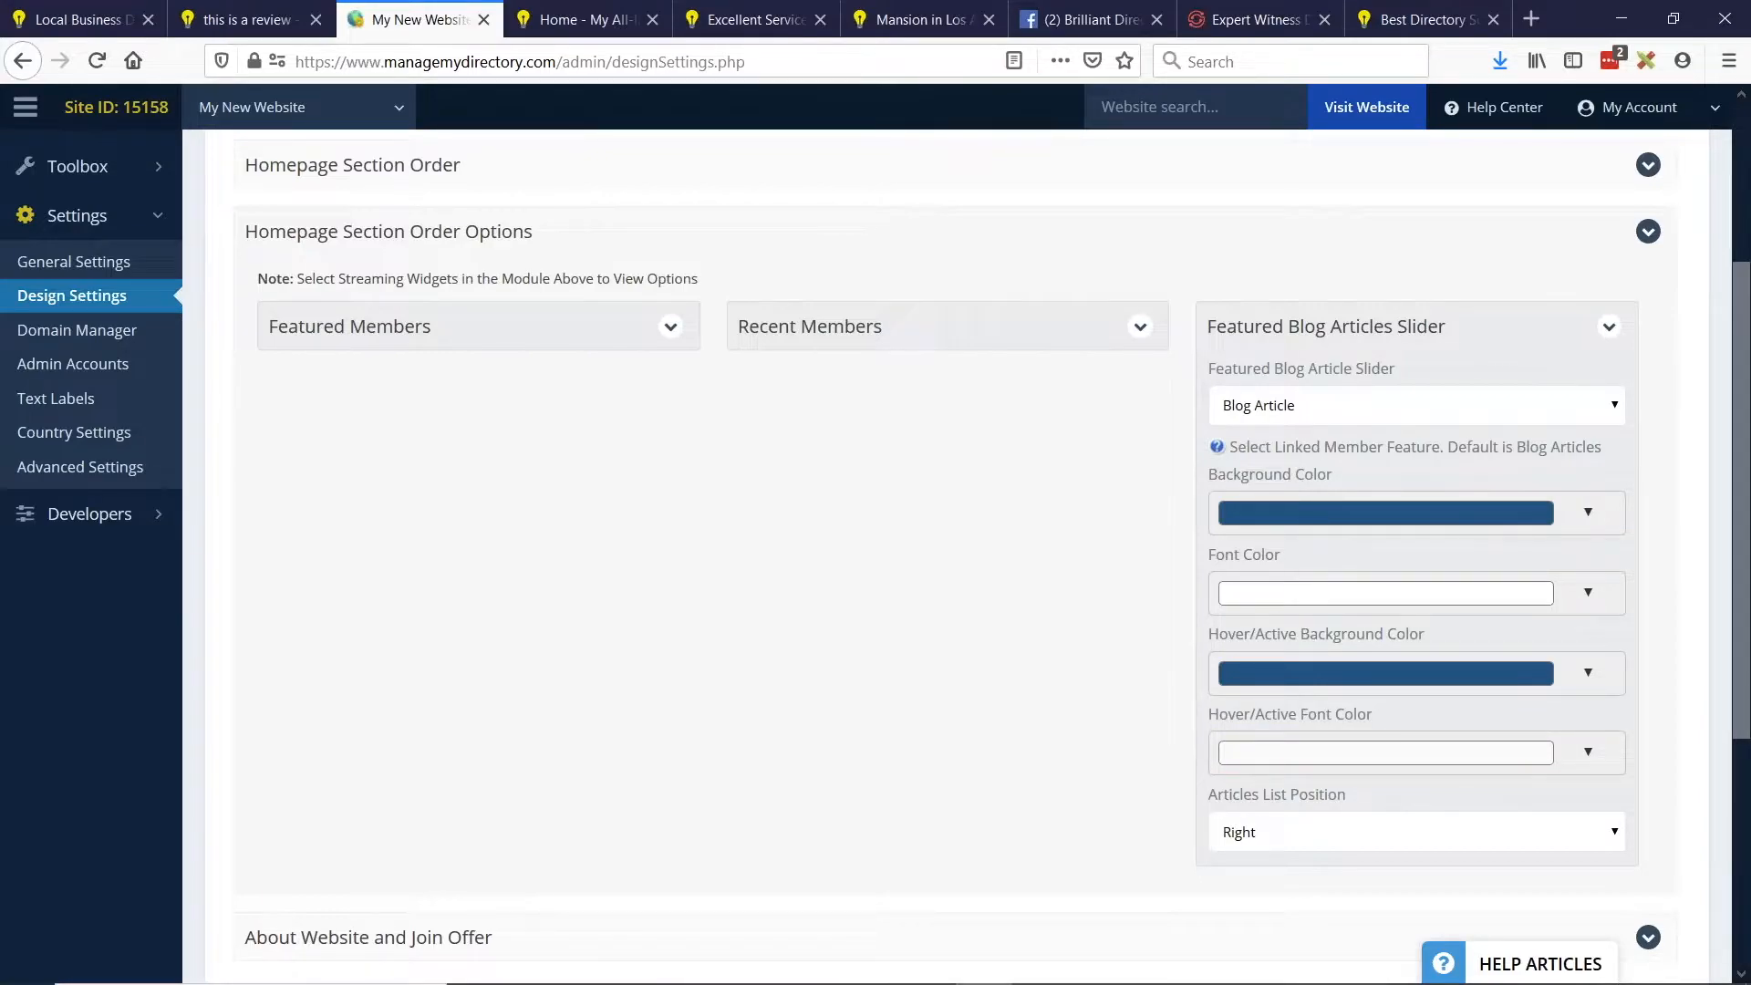
Set the slider's Background Color to dark red rgb(130, 34, 26) and its Hover/Active Background Color to purple rgb(83, 26, 130).
{"action": "left_click", "coordinate": [1316, 515]}
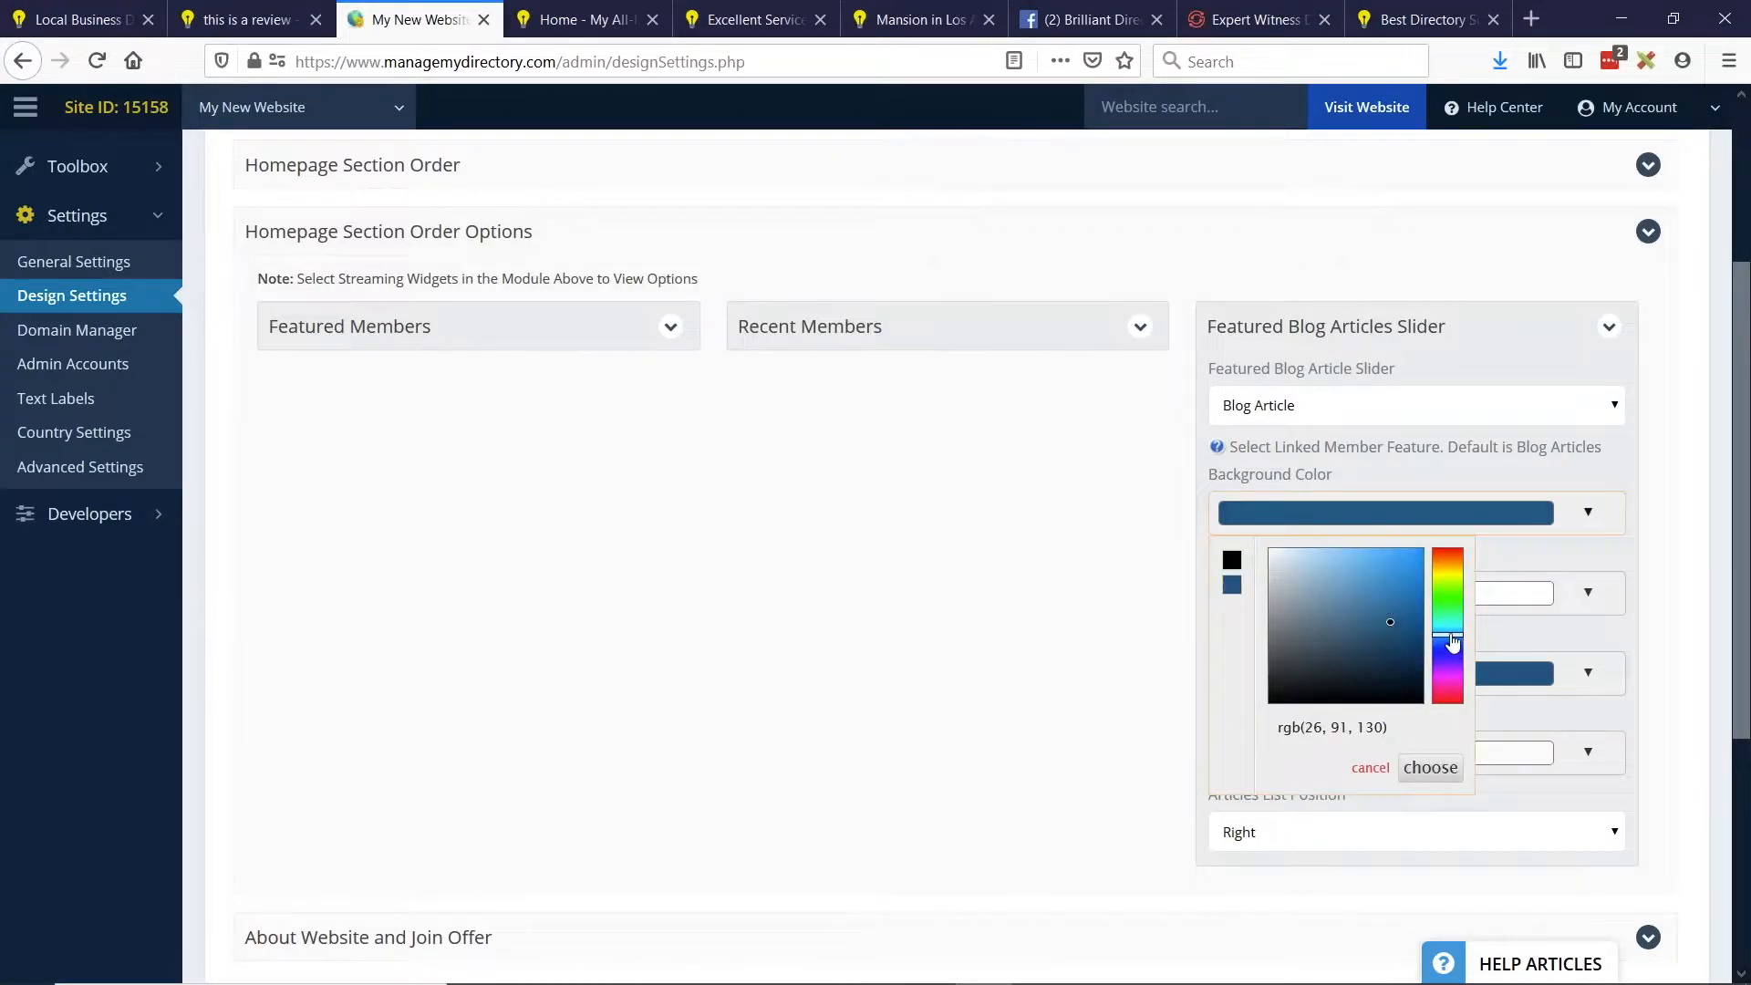
{"action": "left_click_drag", "start_coordinate": [1447, 642], "coordinate": [1459, 559]}
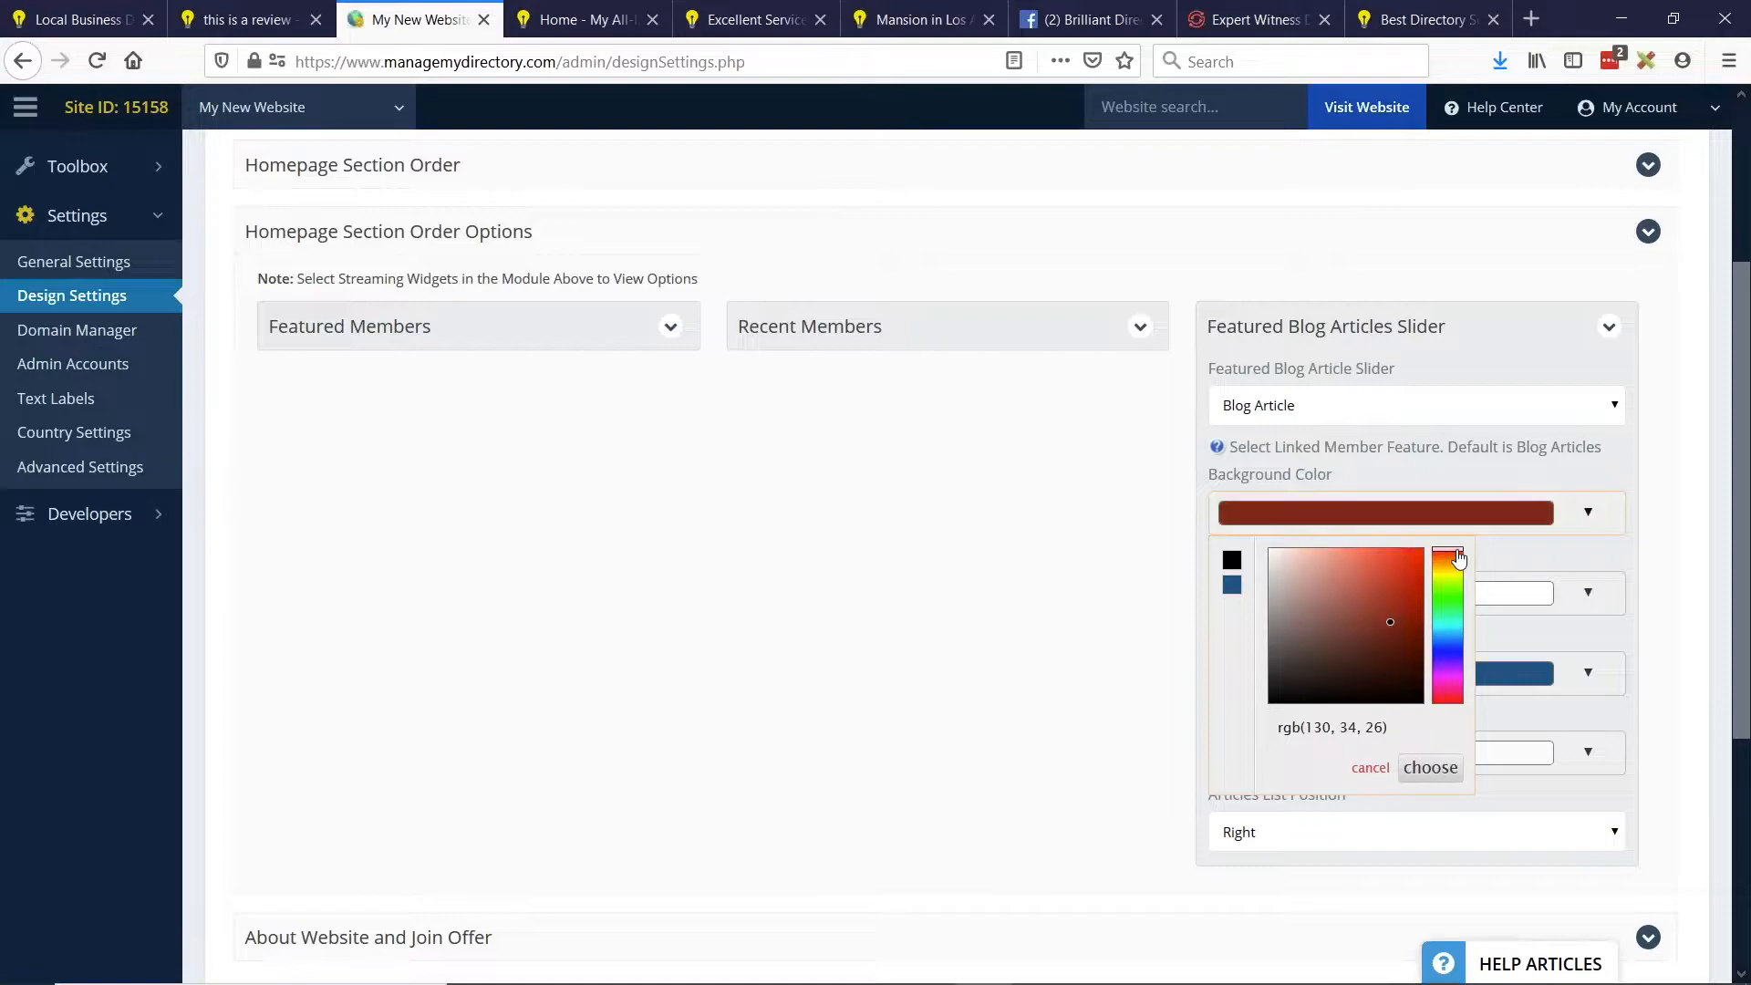
{"action": "left_click", "coordinate": [1429, 767]}
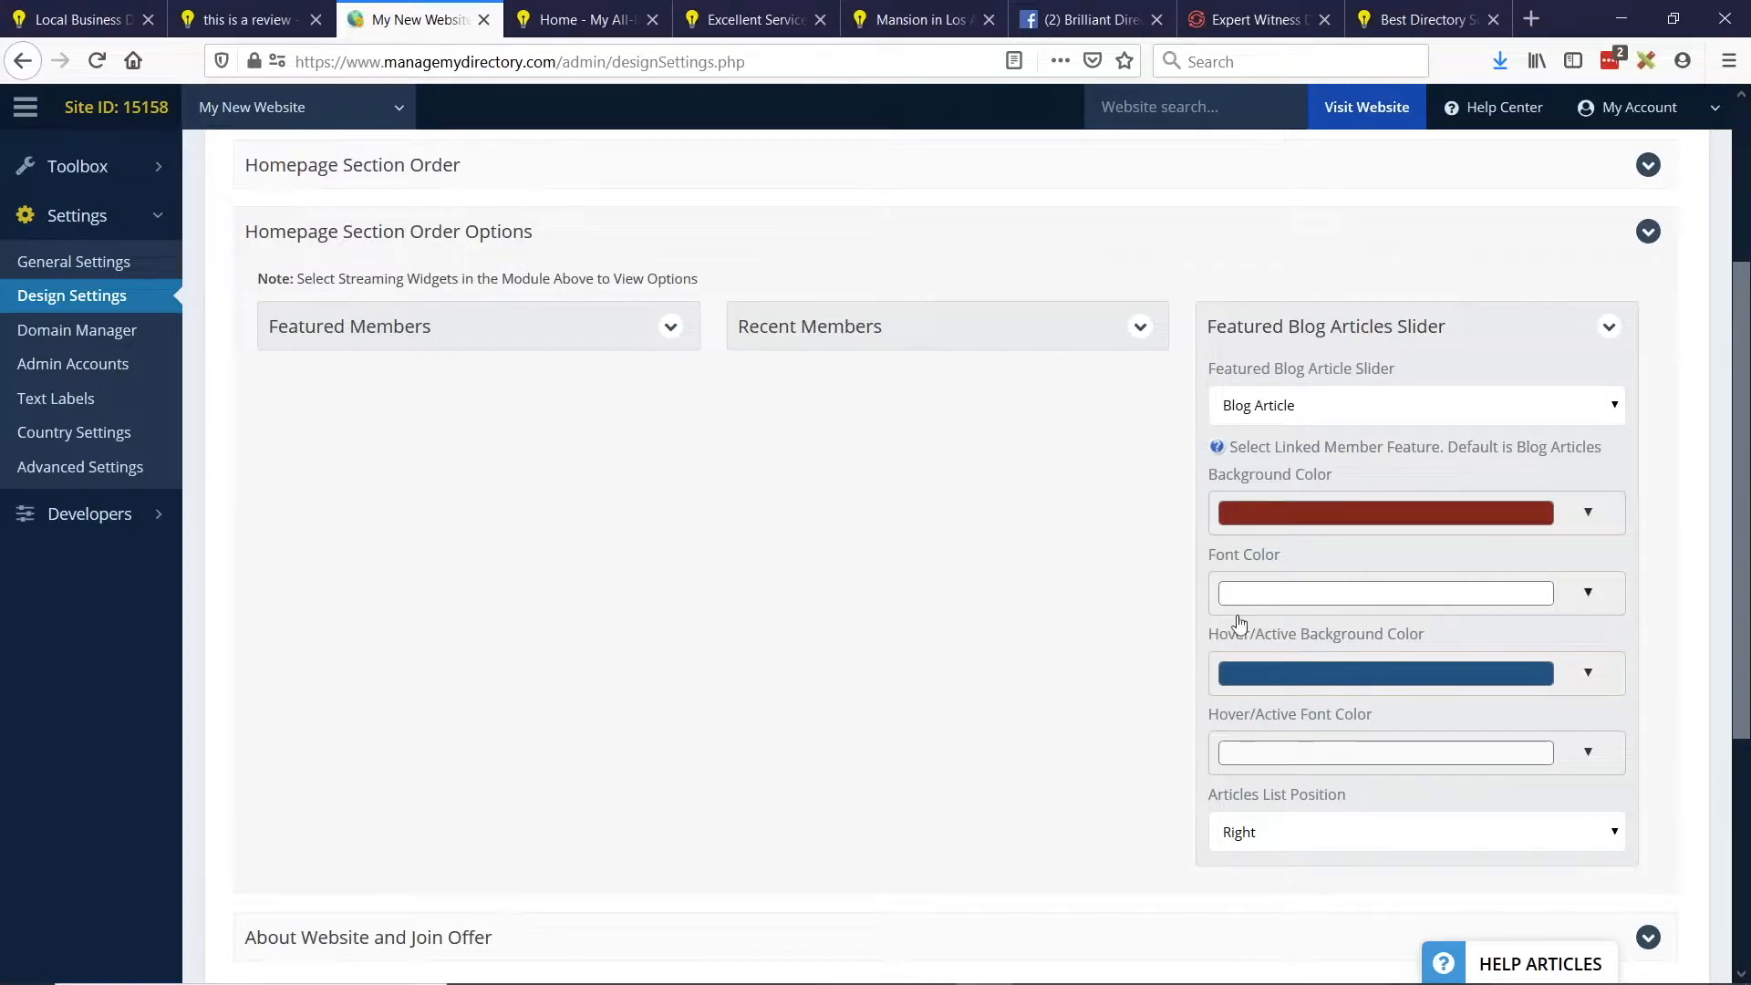
{"action": "left_click", "coordinate": [1348, 682]}
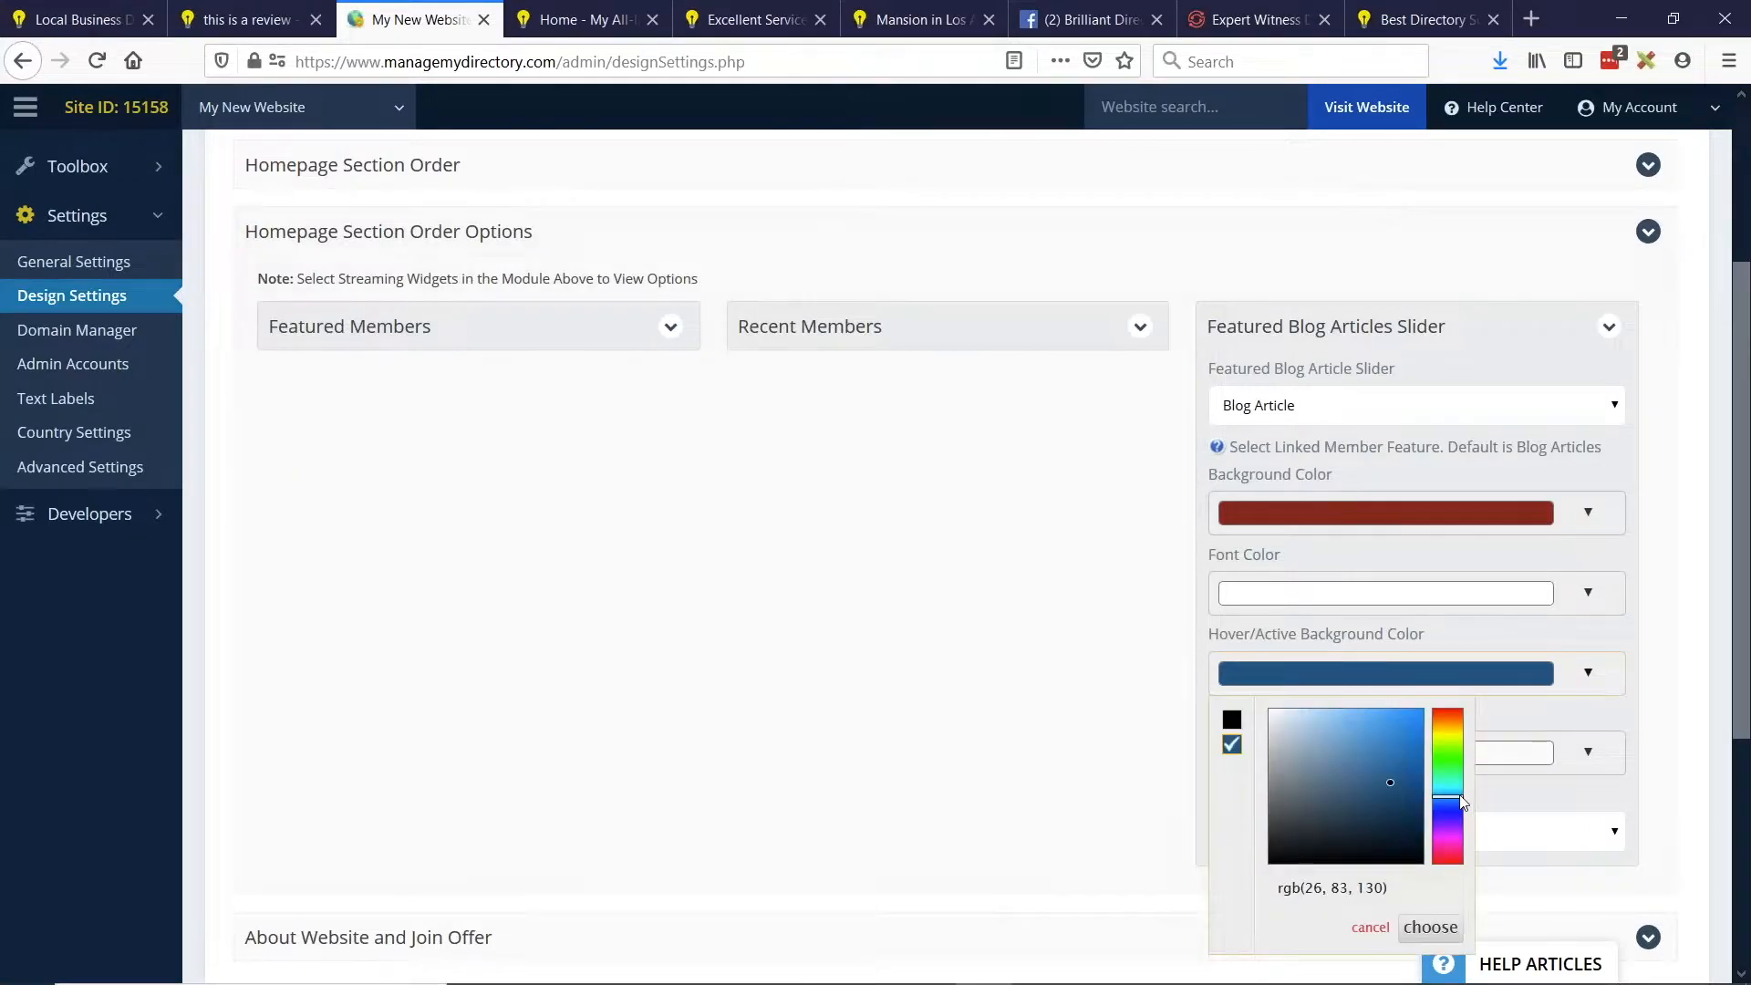
{"action": "left_click_drag", "start_coordinate": [1461, 802], "coordinate": [1454, 832]}
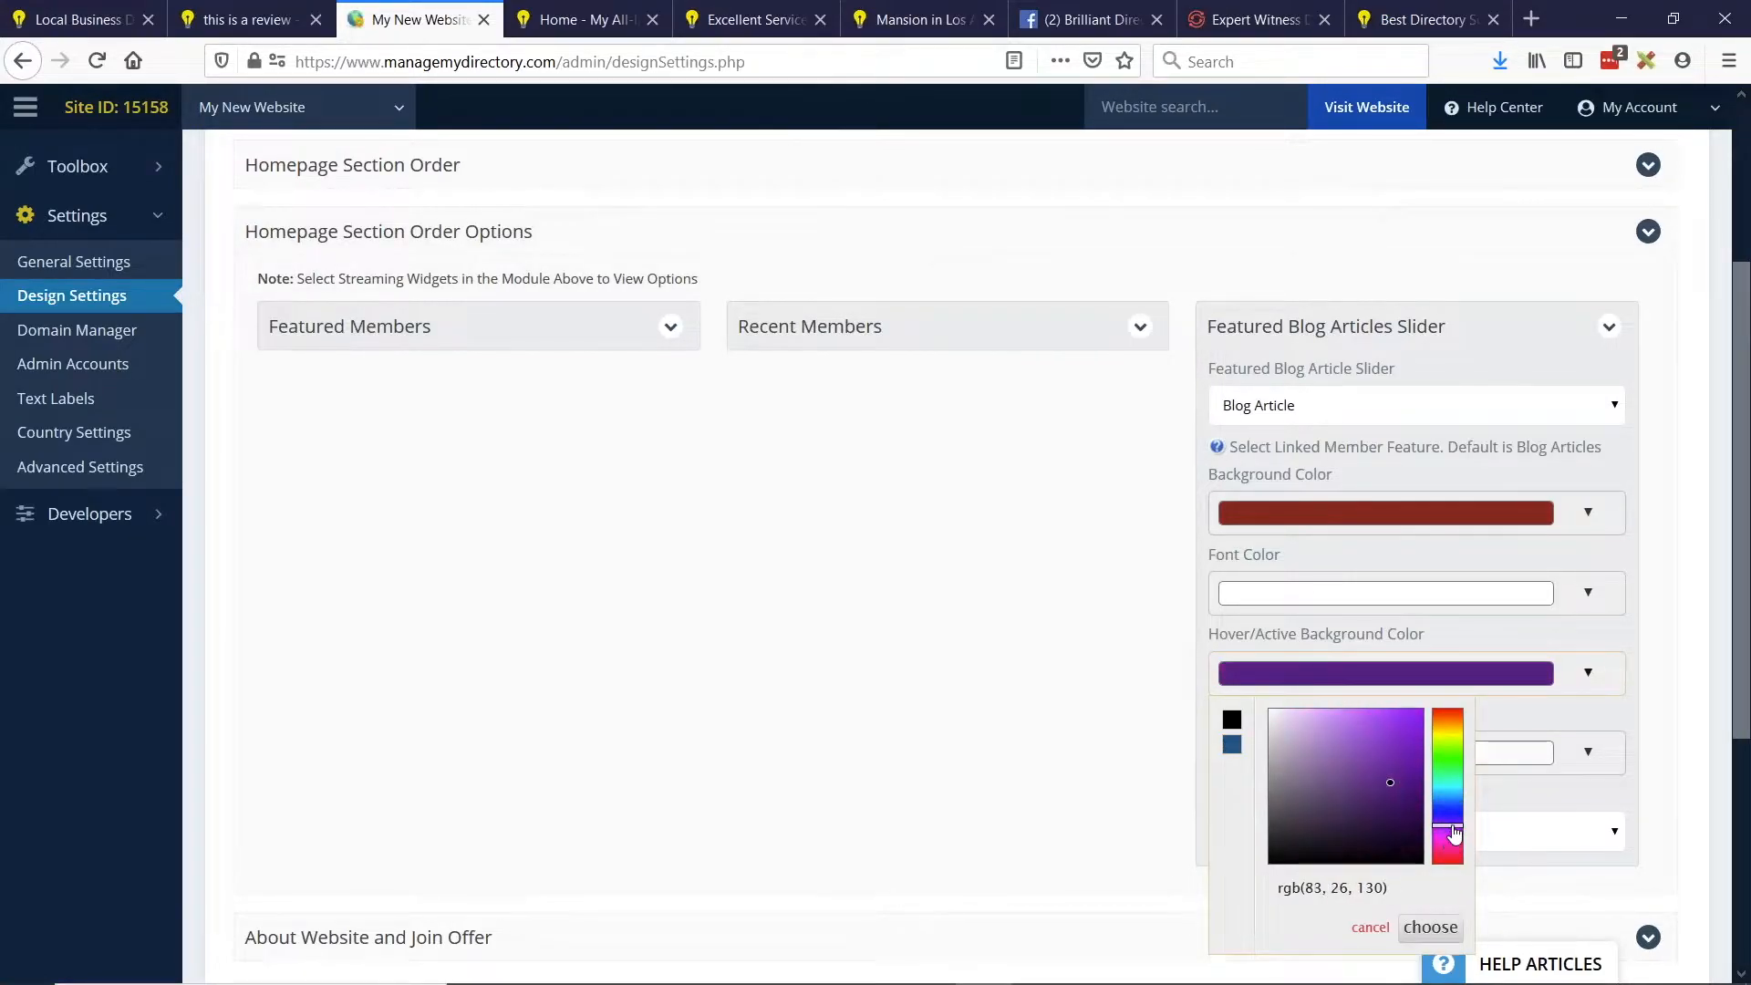
{"action": "left_click", "coordinate": [1430, 927]}
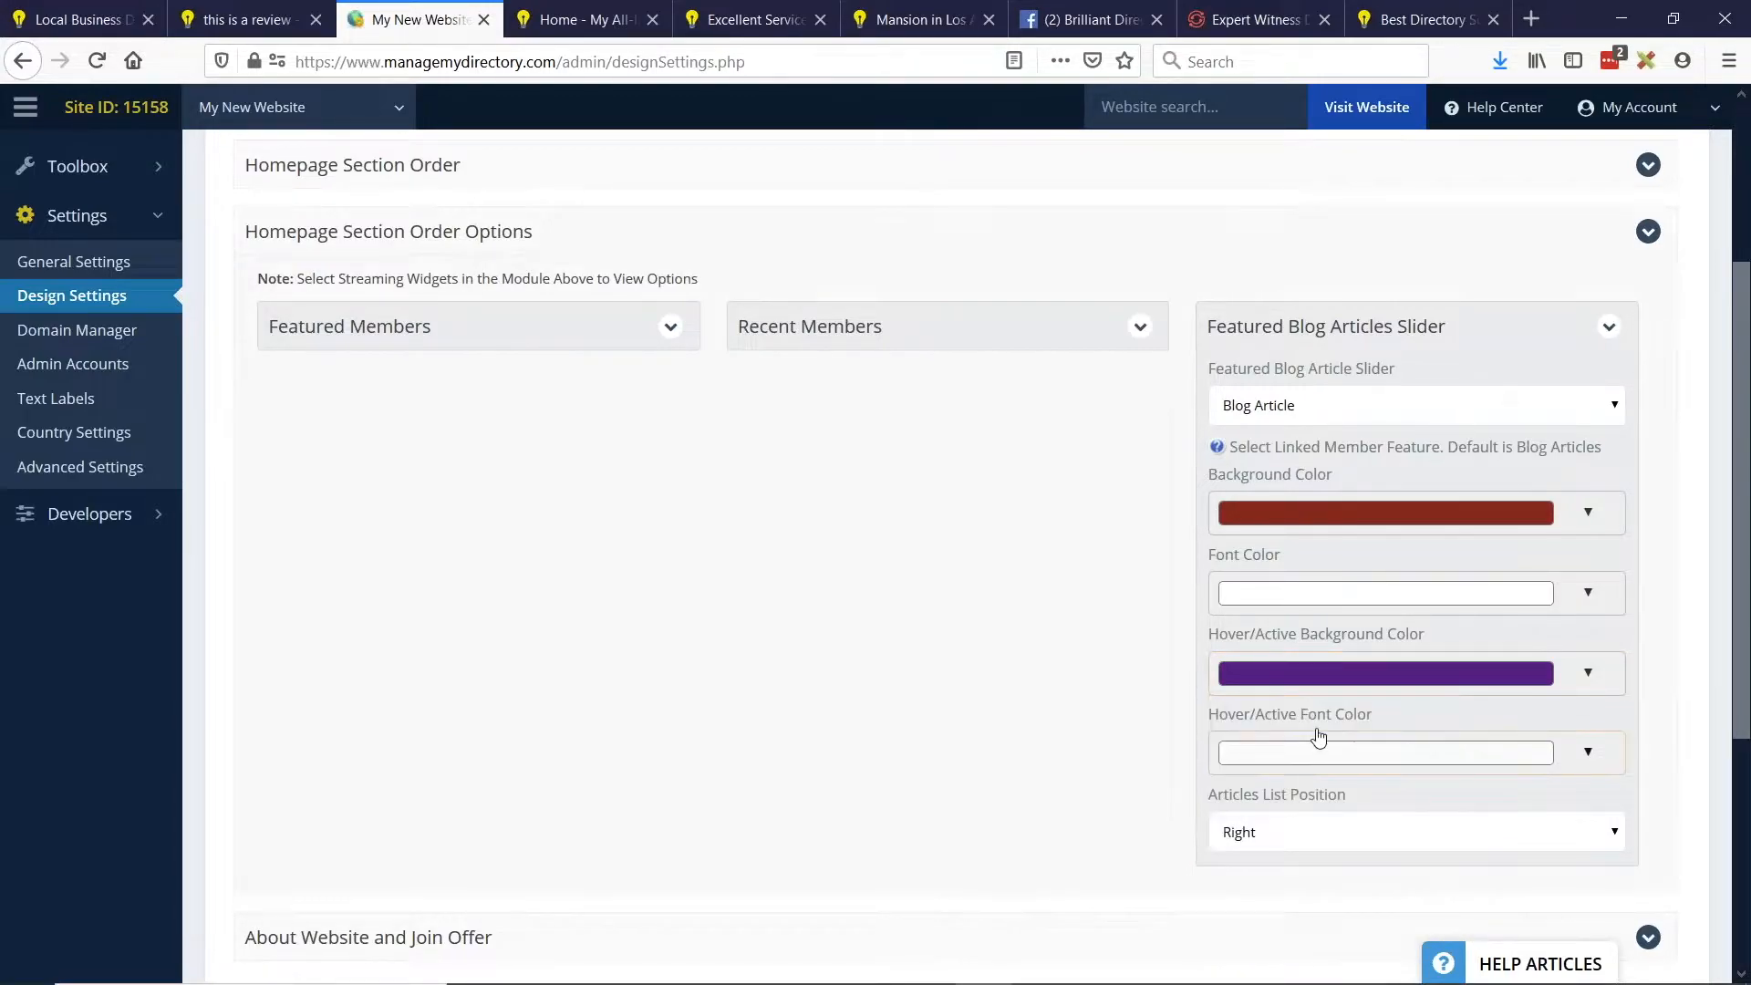
Set the slider's Articles List Position to Left and save the homepage layout changes.
{"action": "scroll", "coordinate": [927, 653], "scroll_direction": "down", "scroll_amount": 3}
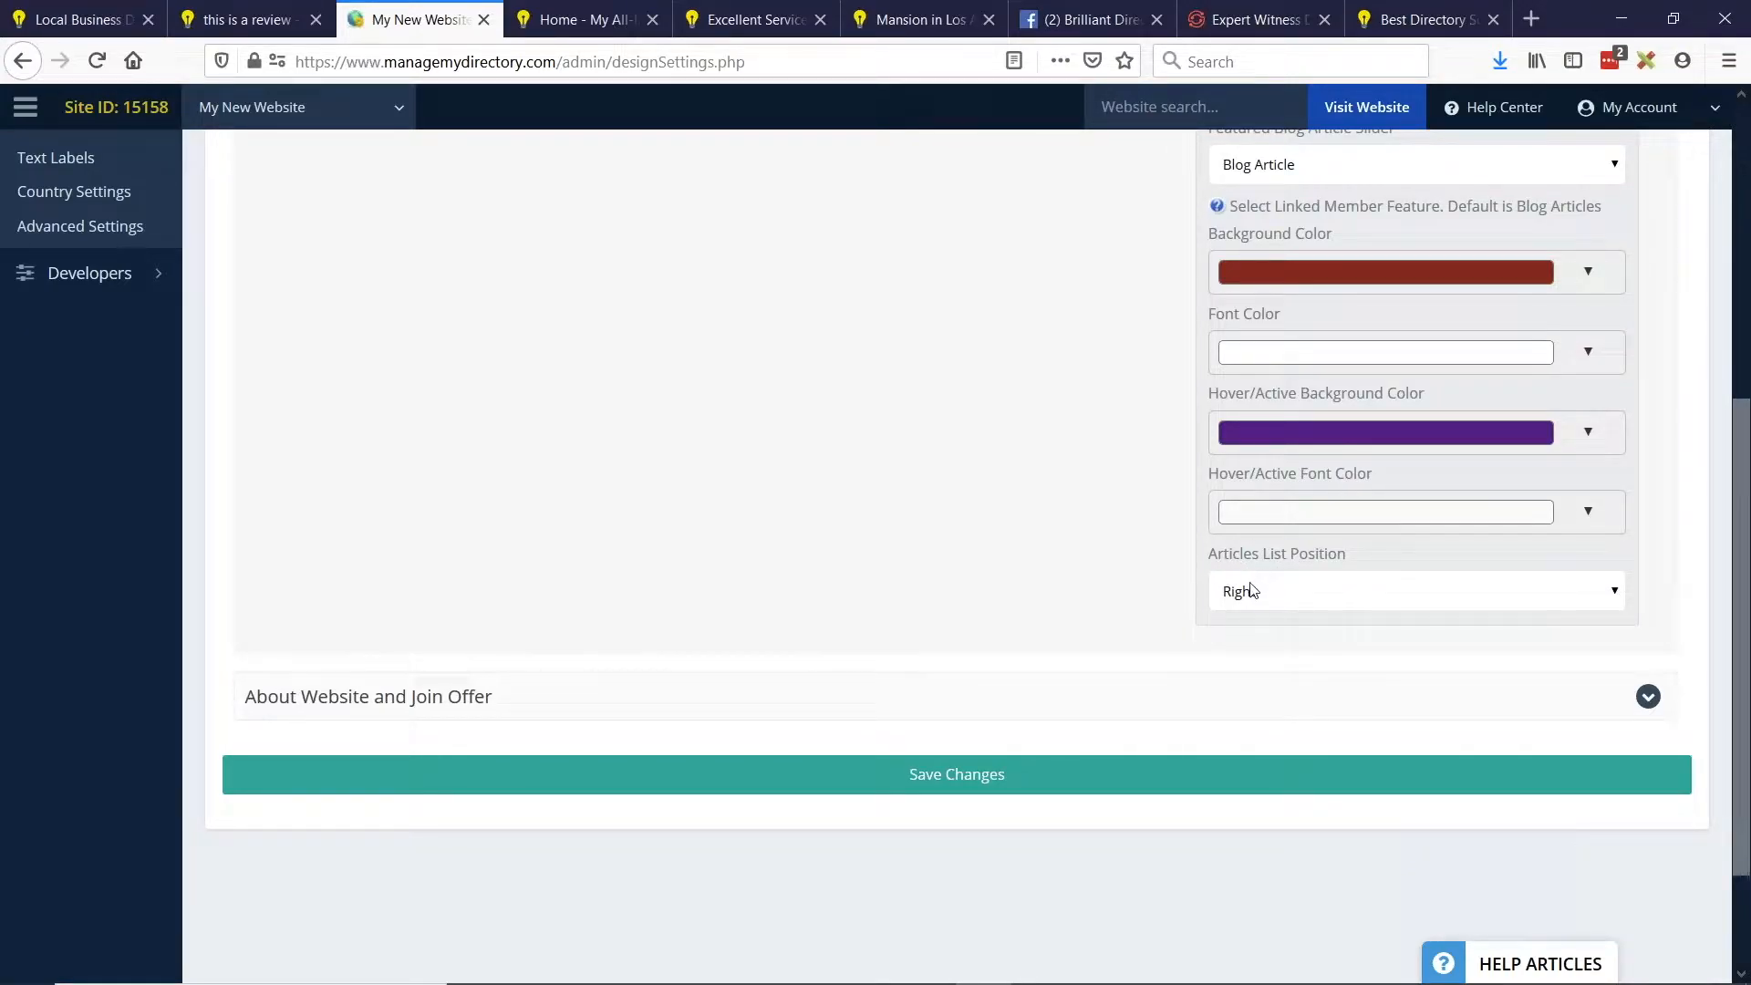
{"action": "left_click", "coordinate": [1252, 589]}
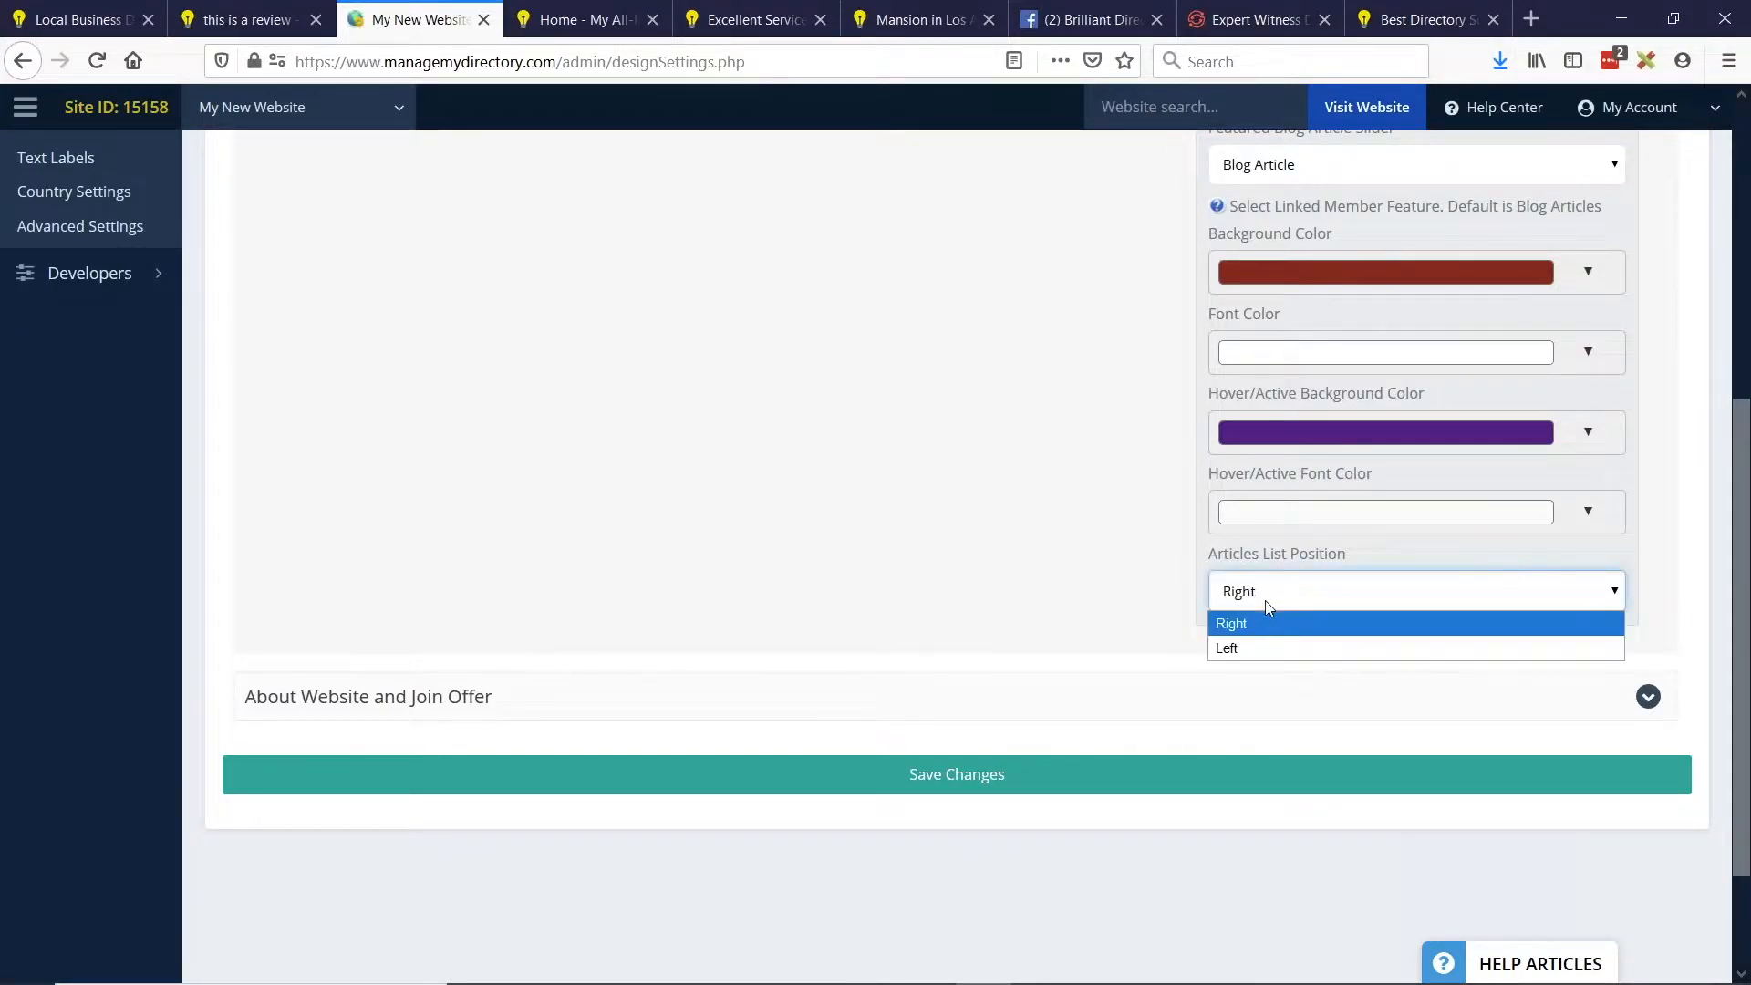
{"action": "left_click", "coordinate": [1349, 648]}
{"action": "left_click", "coordinate": [1213, 774]}
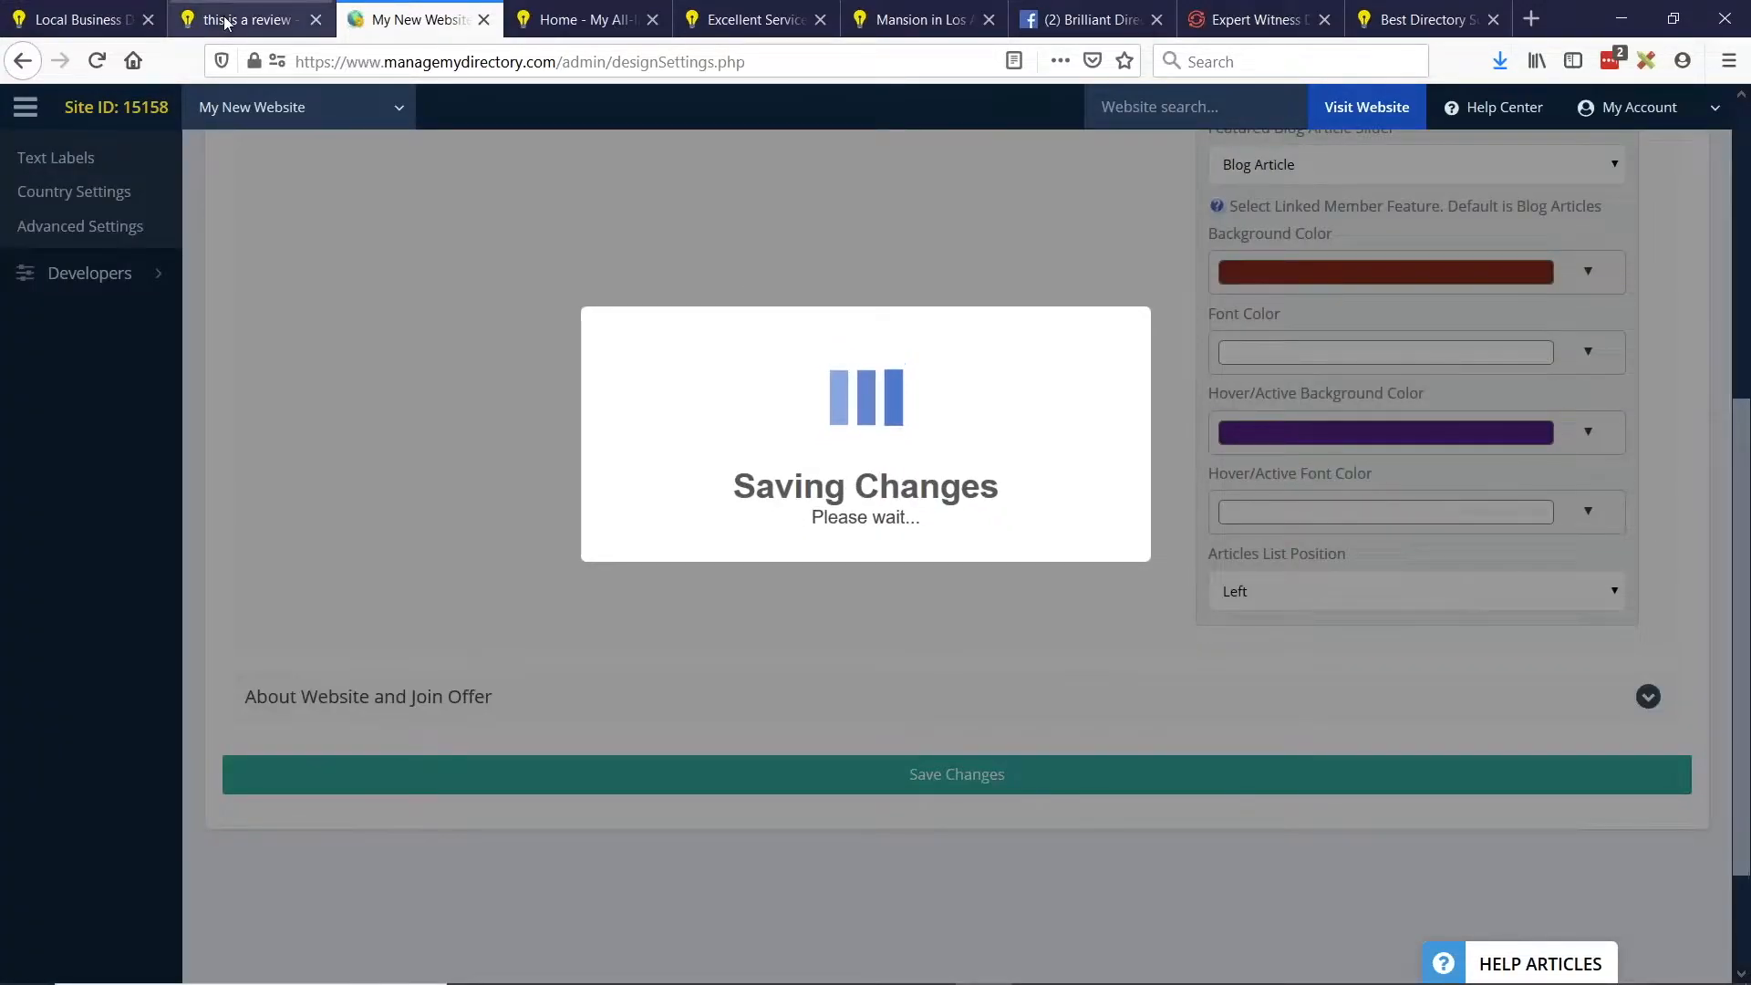
Open a duplicate of the public homepage and compare its featured article slider with the one on the original page.
{"action": "left_click", "coordinate": [68, 9]}
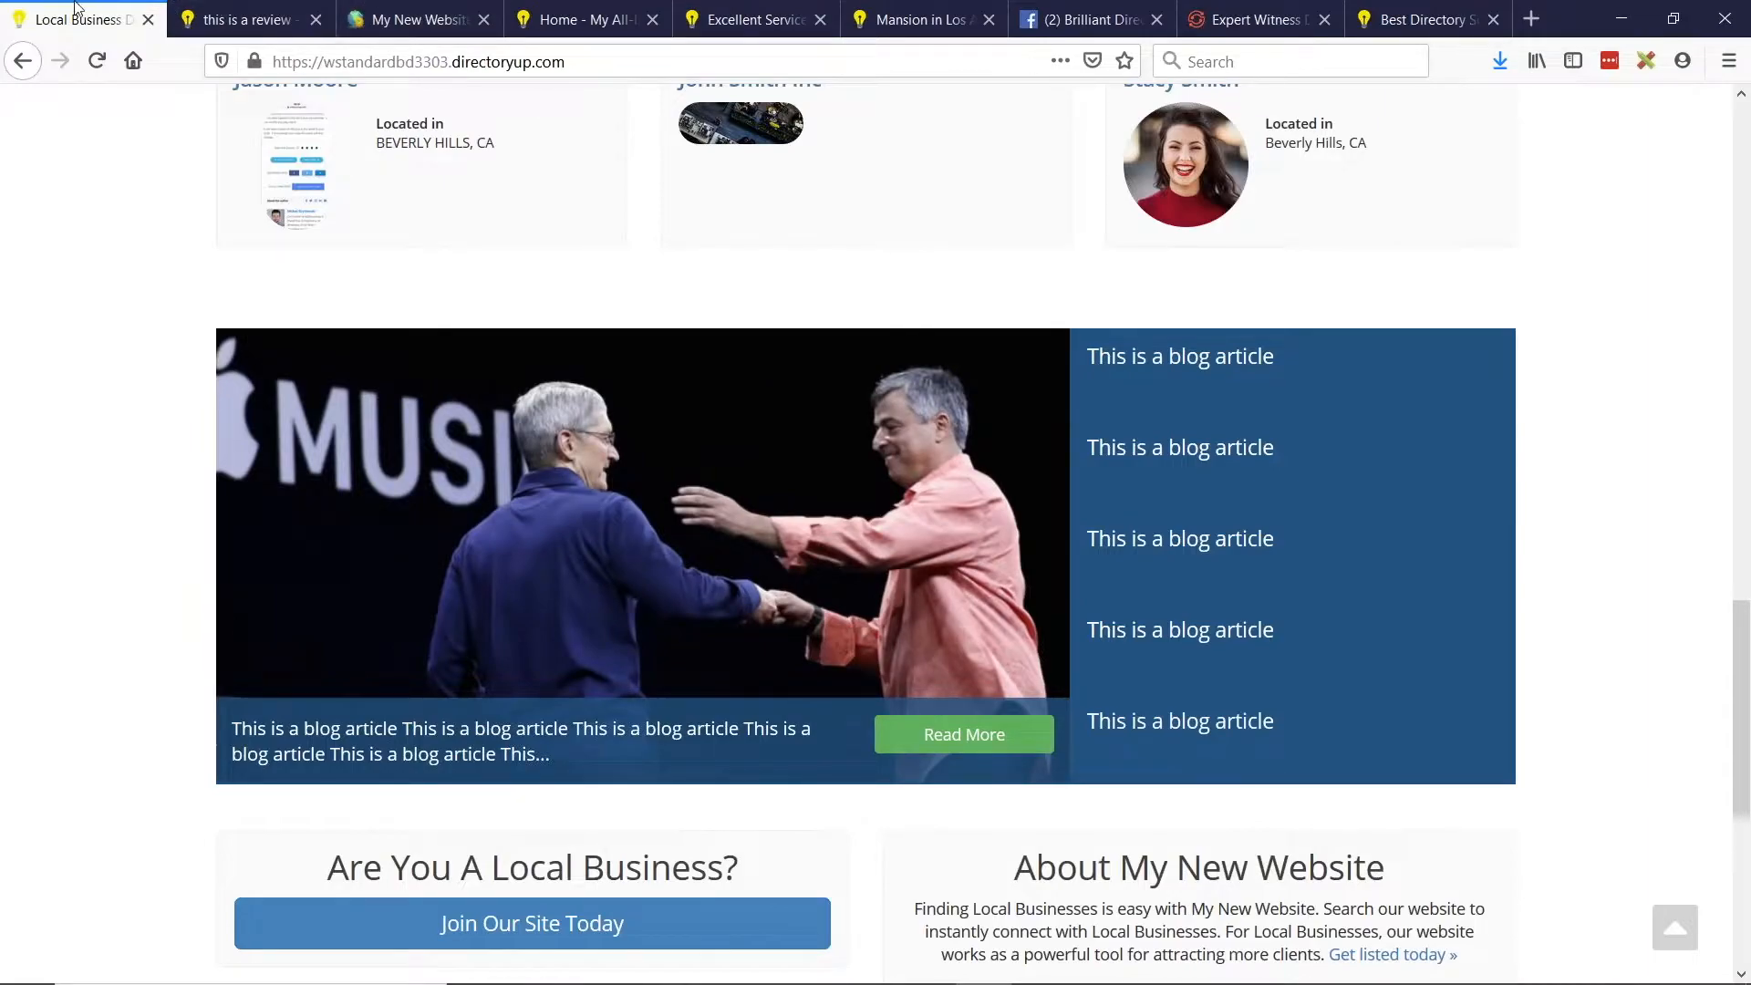
{"action": "right_click", "coordinate": [78, 5]}
{"action": "left_click", "coordinate": [129, 83]}
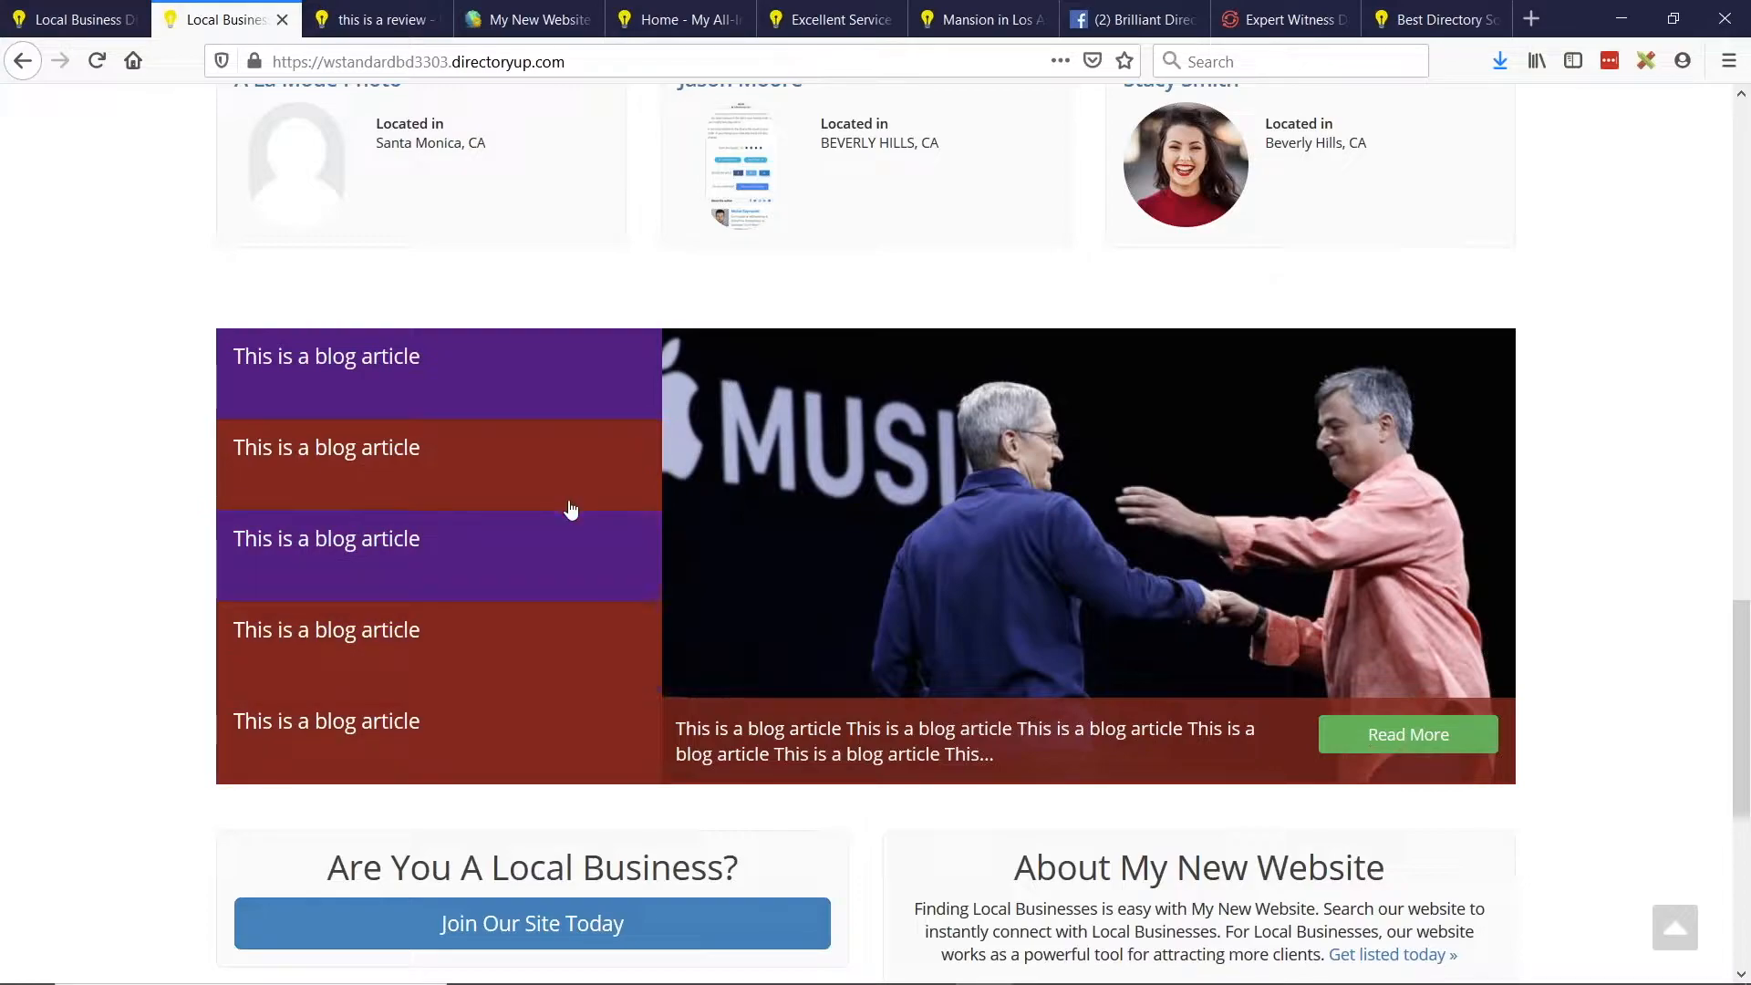
{"action": "key", "text": "ctrl+shift+Tab"}
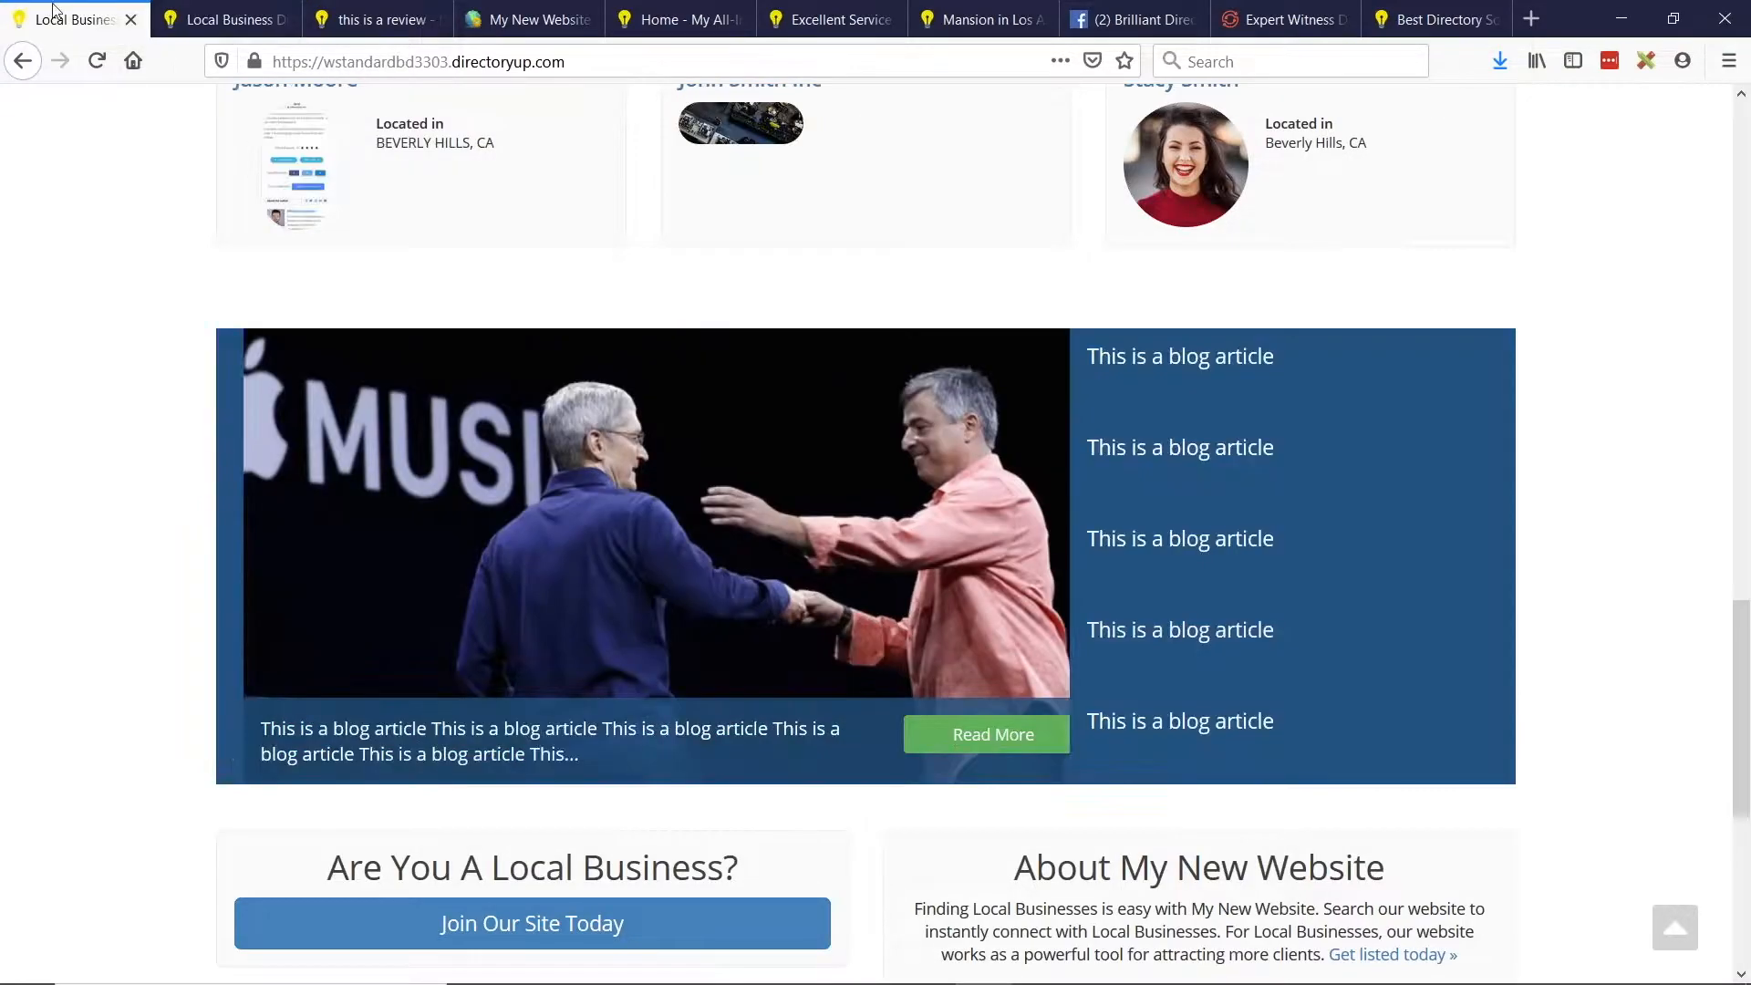
{"action": "key", "text": "ctrl+Tab"}
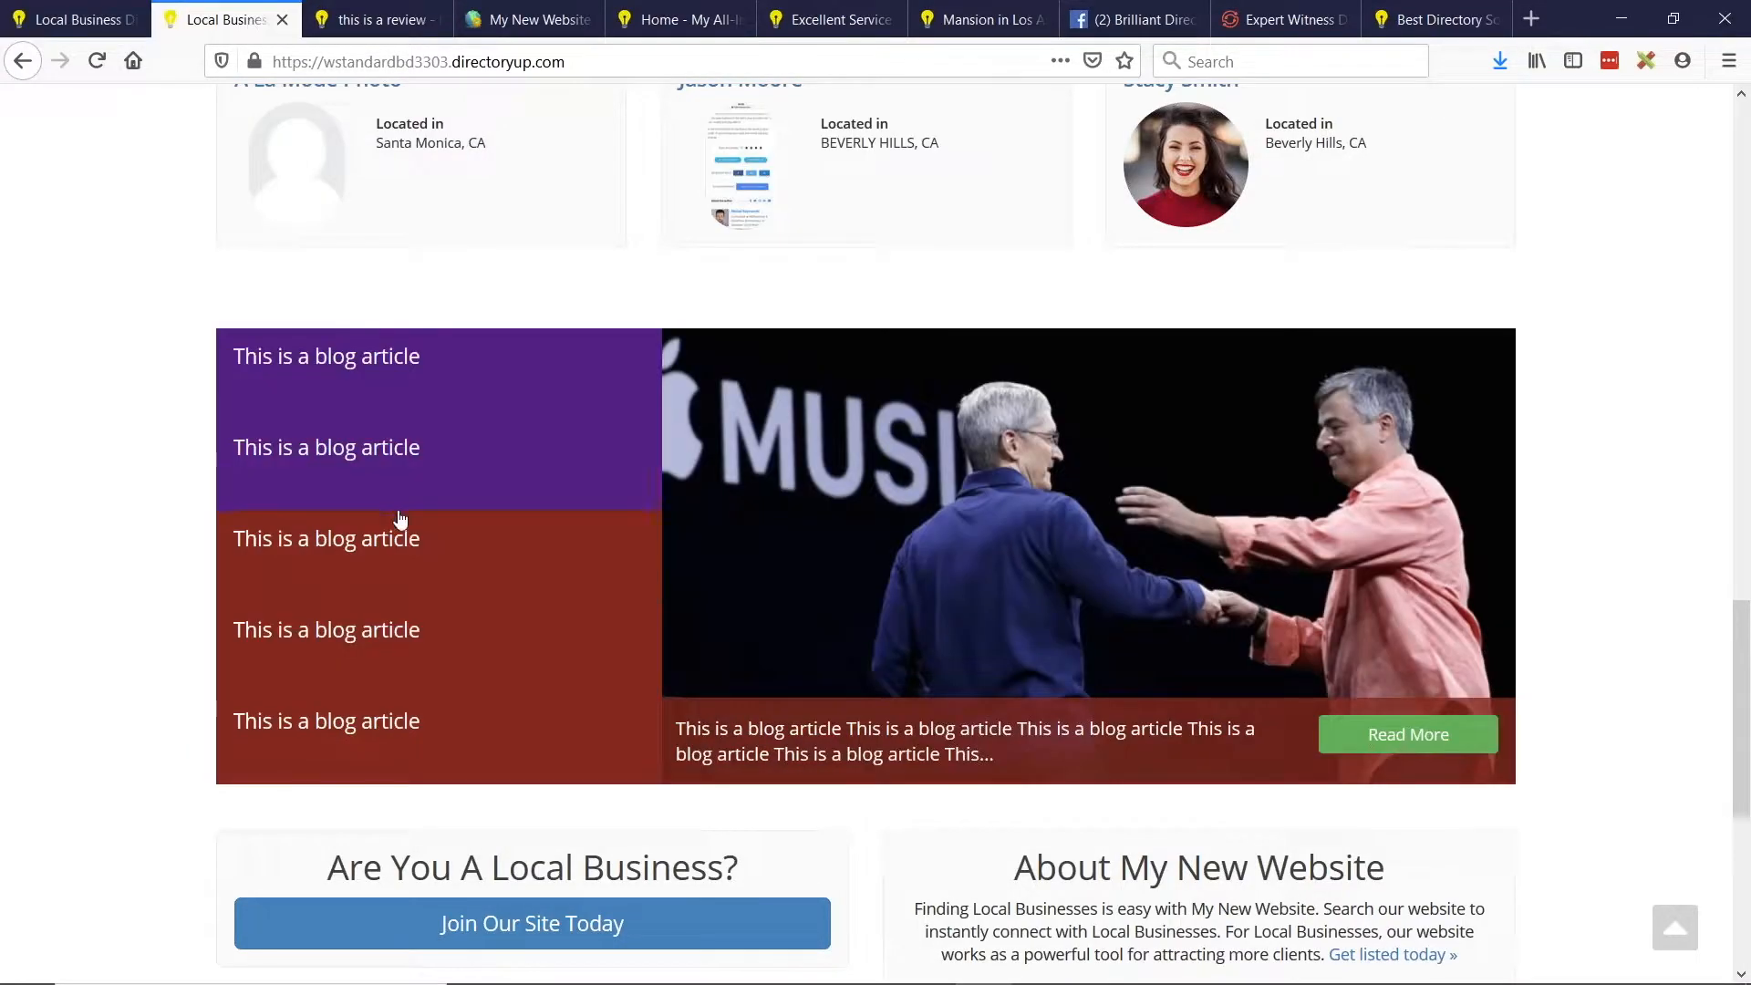
In Homepage Section Order, give Section 4 a custom section background of light blue rgb(208, 234, 255) and save the changes.
{"action": "left_click", "coordinate": [526, 24]}
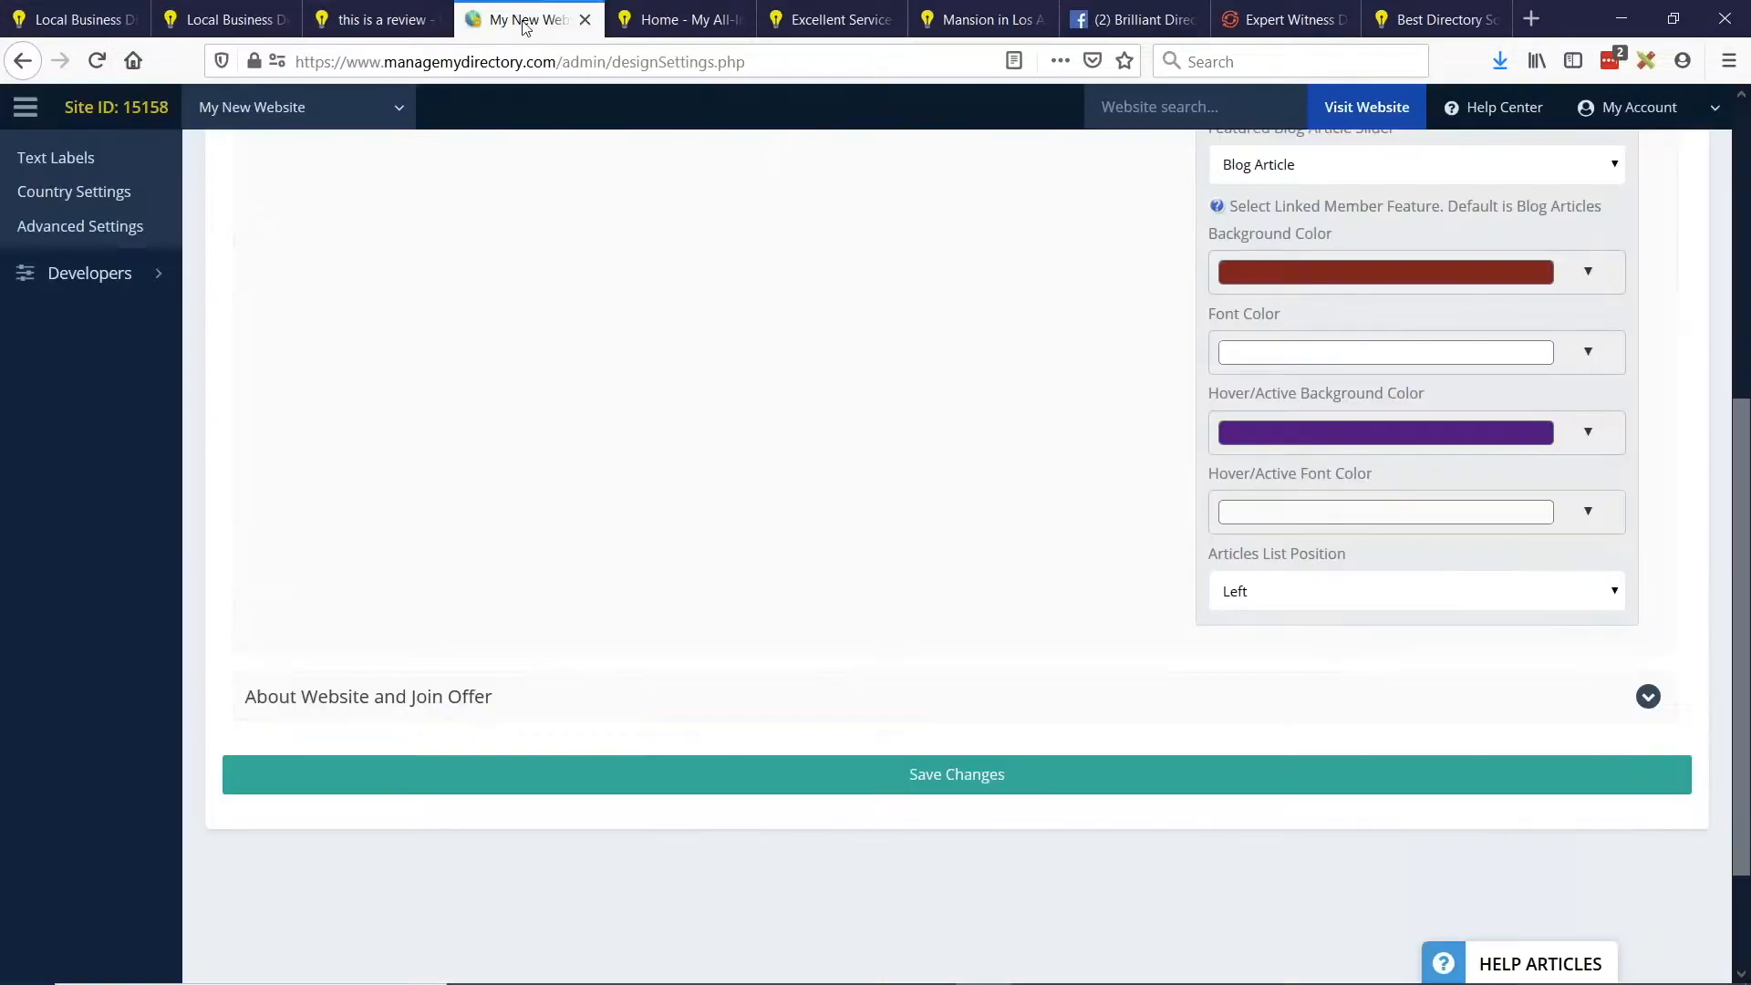
{"action": "scroll", "coordinate": [649, 644], "scroll_direction": "up", "scroll_amount": 6}
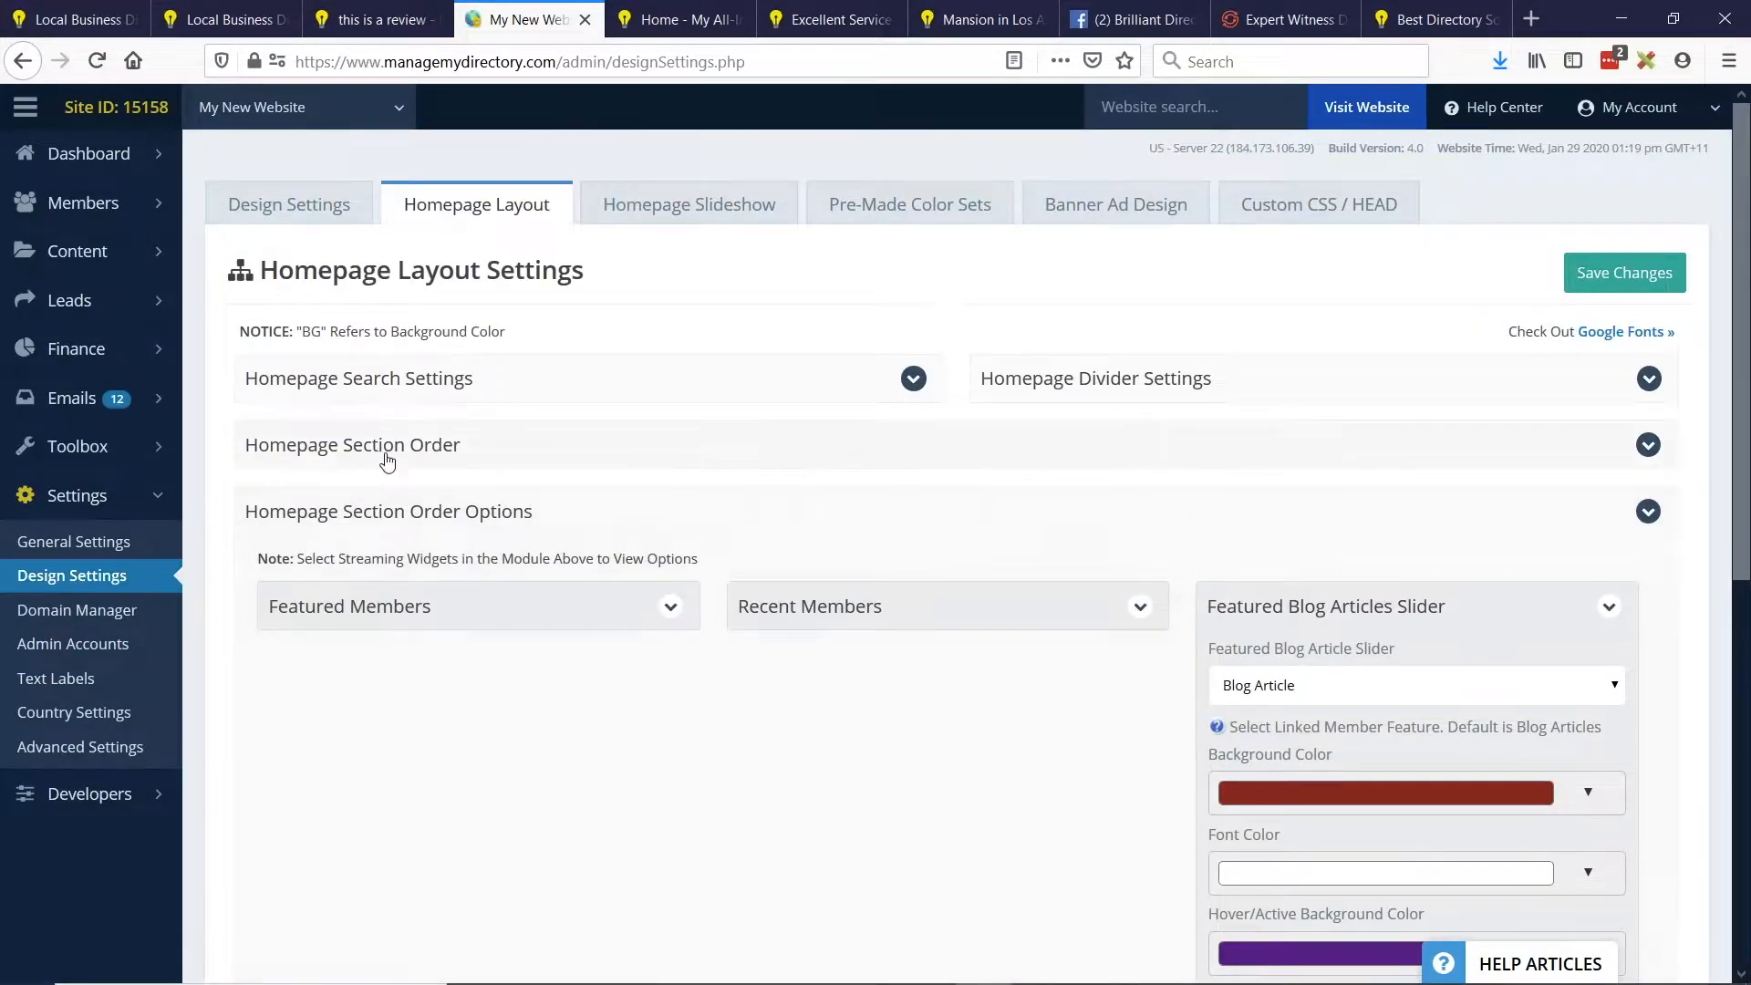
{"action": "left_click", "coordinate": [385, 464]}
{"action": "scroll", "coordinate": [389, 469], "scroll_direction": "down", "scroll_amount": 3}
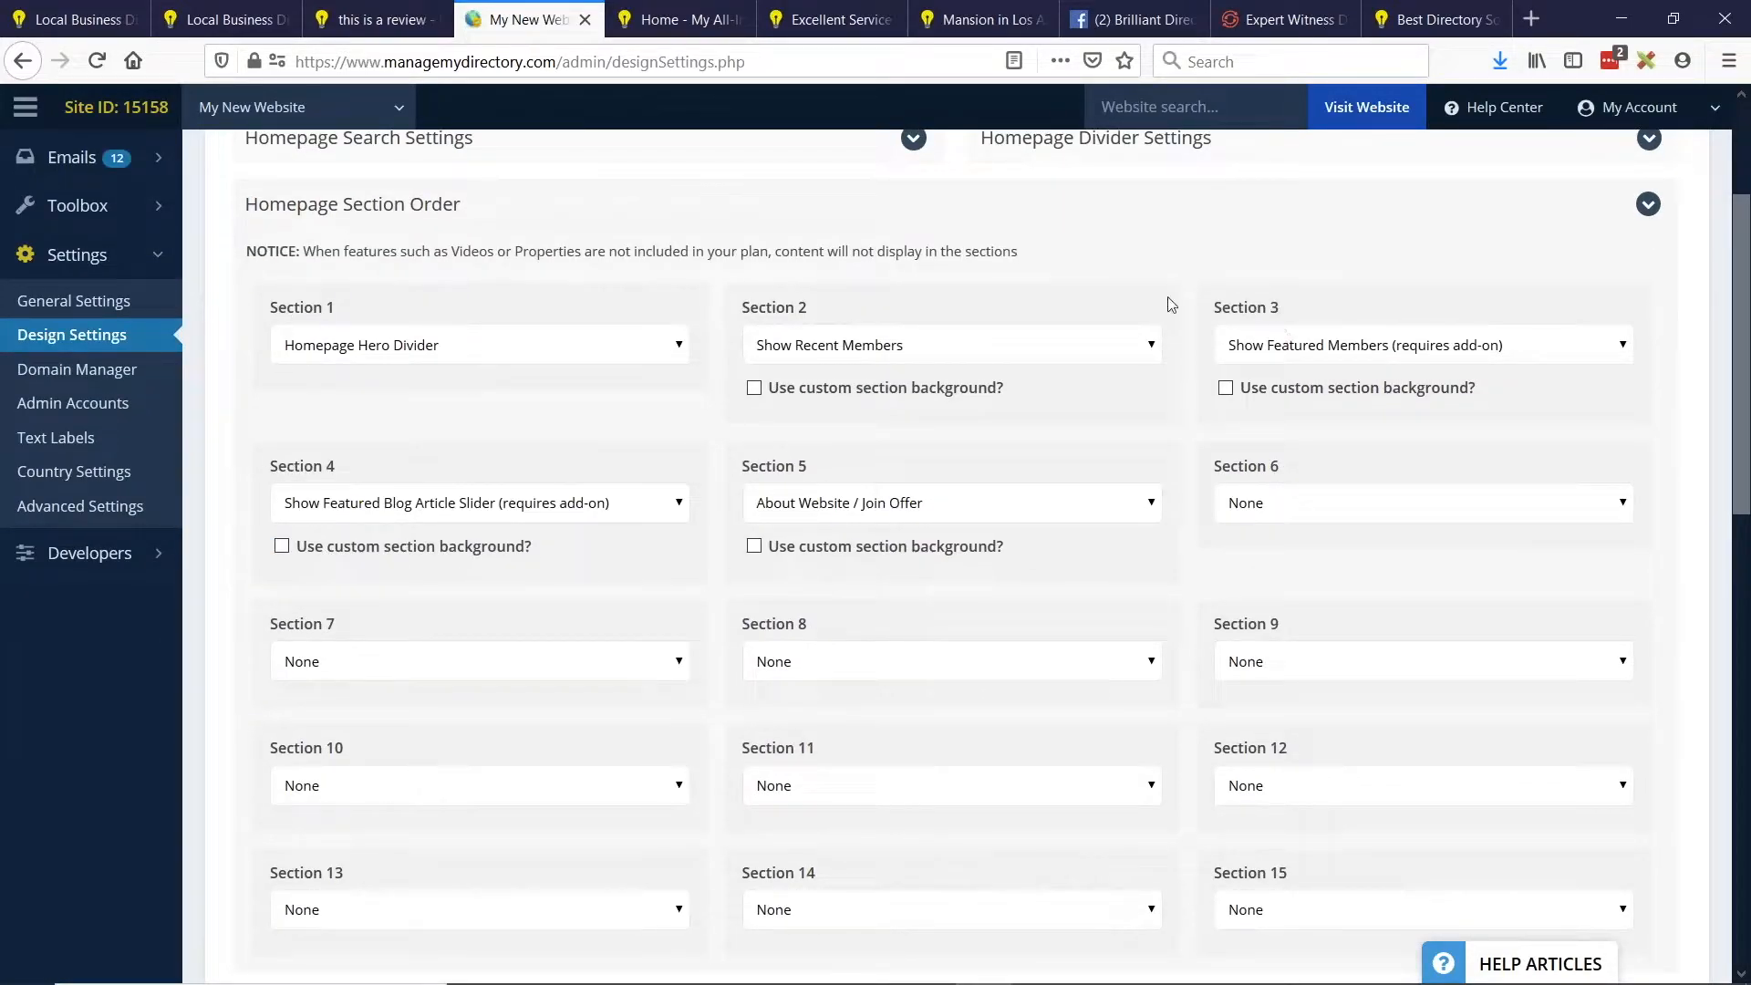
{"action": "left_click", "coordinate": [282, 547]}
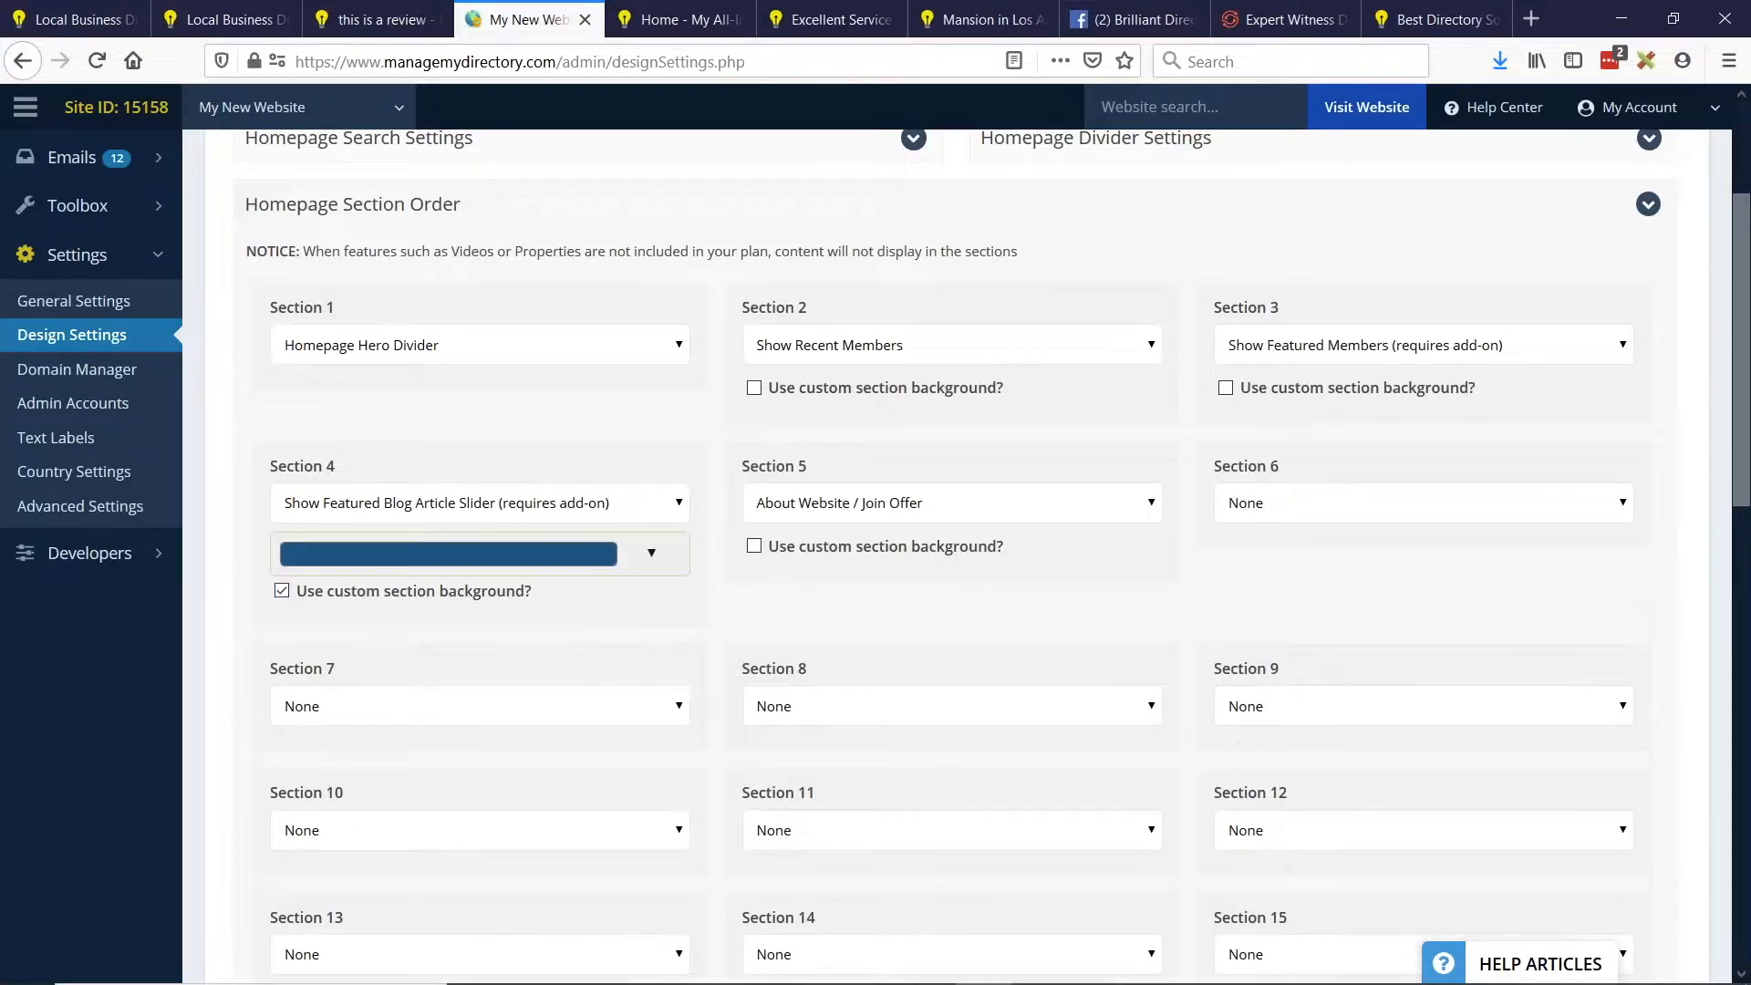
{"action": "left_click", "coordinate": [472, 569]}
{"action": "left_click", "coordinate": [372, 592]}
{"action": "mouse_move", "coordinate": [375, 599]}
{"action": "left_mouse_down"}
{"action": "mouse_move", "coordinate": [340, 591]}
{"action": "mouse_move", "coordinate": [362, 587]}
{"action": "left_mouse_up"}
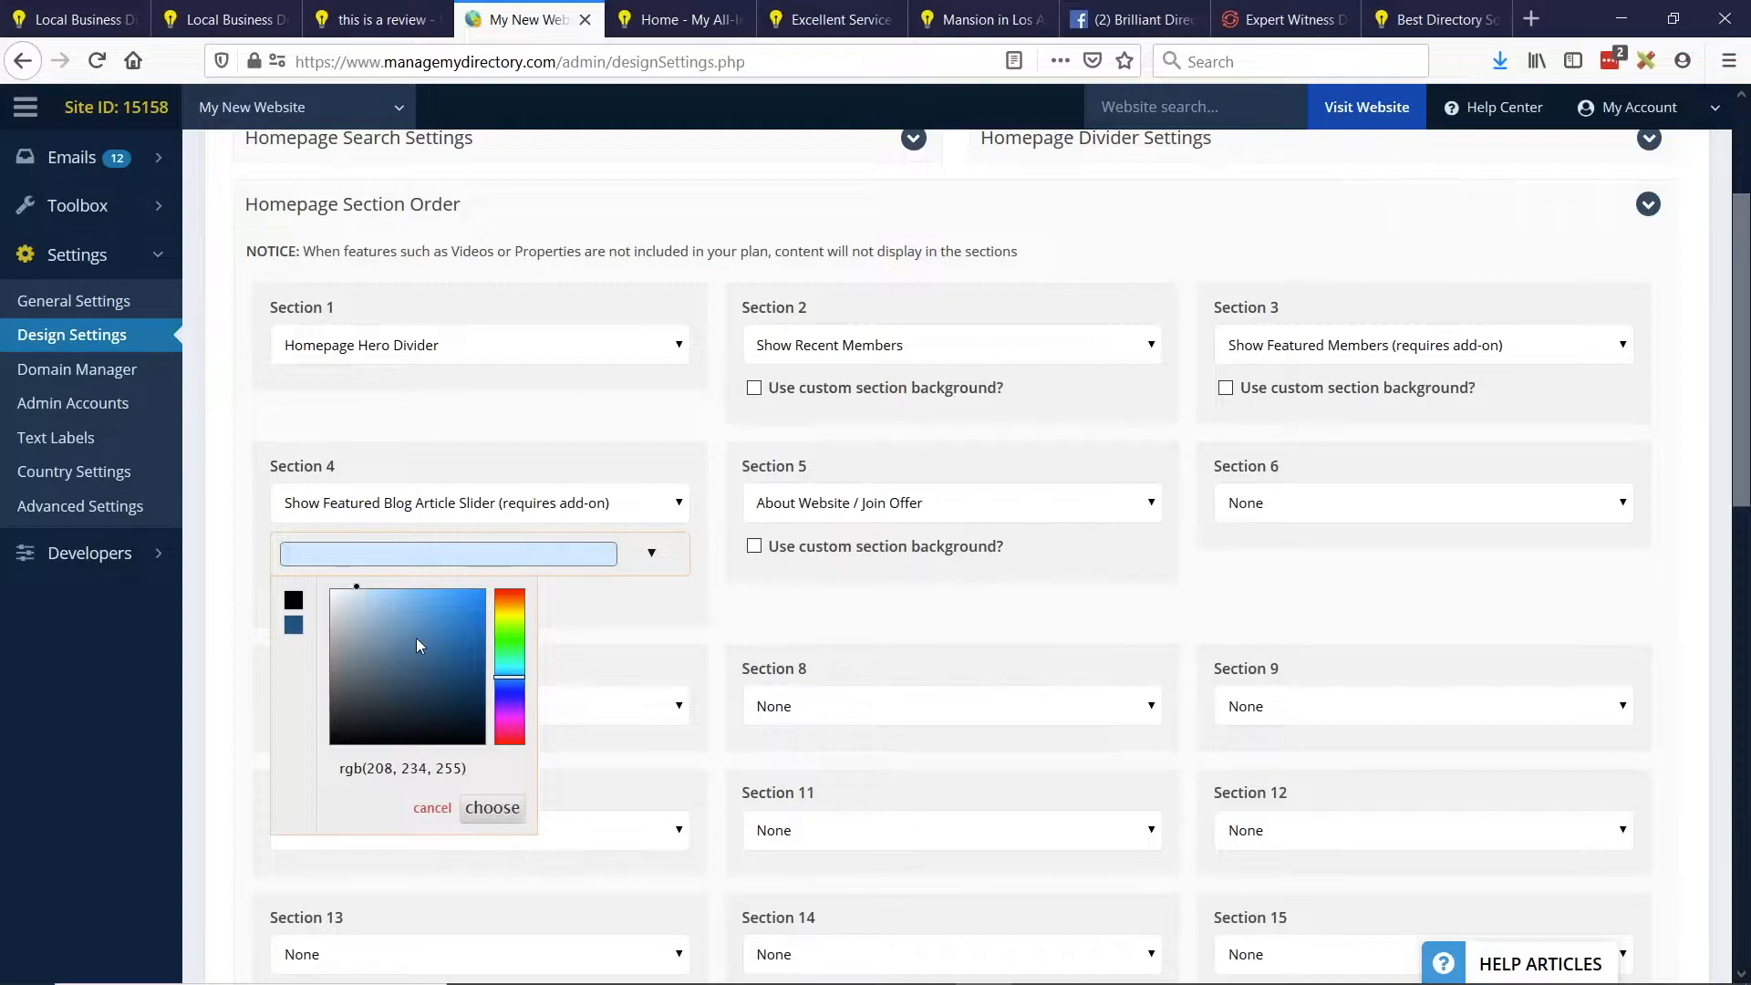
{"action": "left_click", "coordinate": [493, 807]}
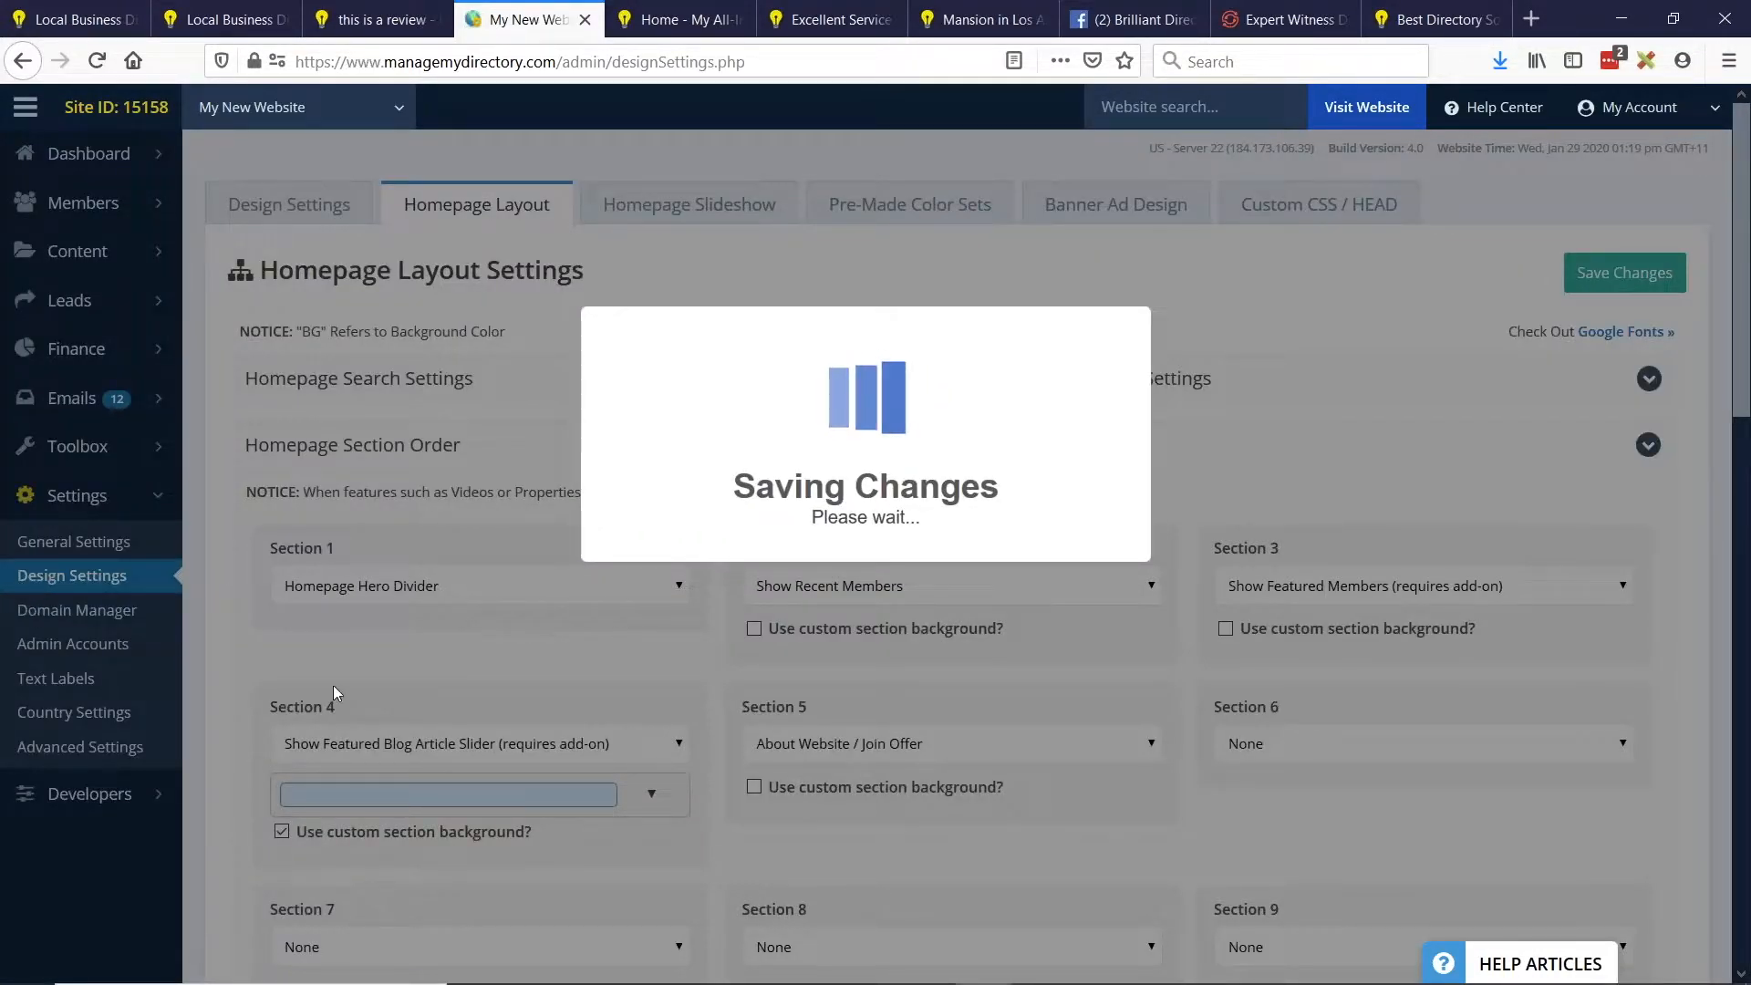
Reload the duplicated public homepage and examine the background around the featured article slider.
{"action": "left_click", "coordinate": [192, 8]}
{"action": "left_click", "coordinate": [96, 61]}
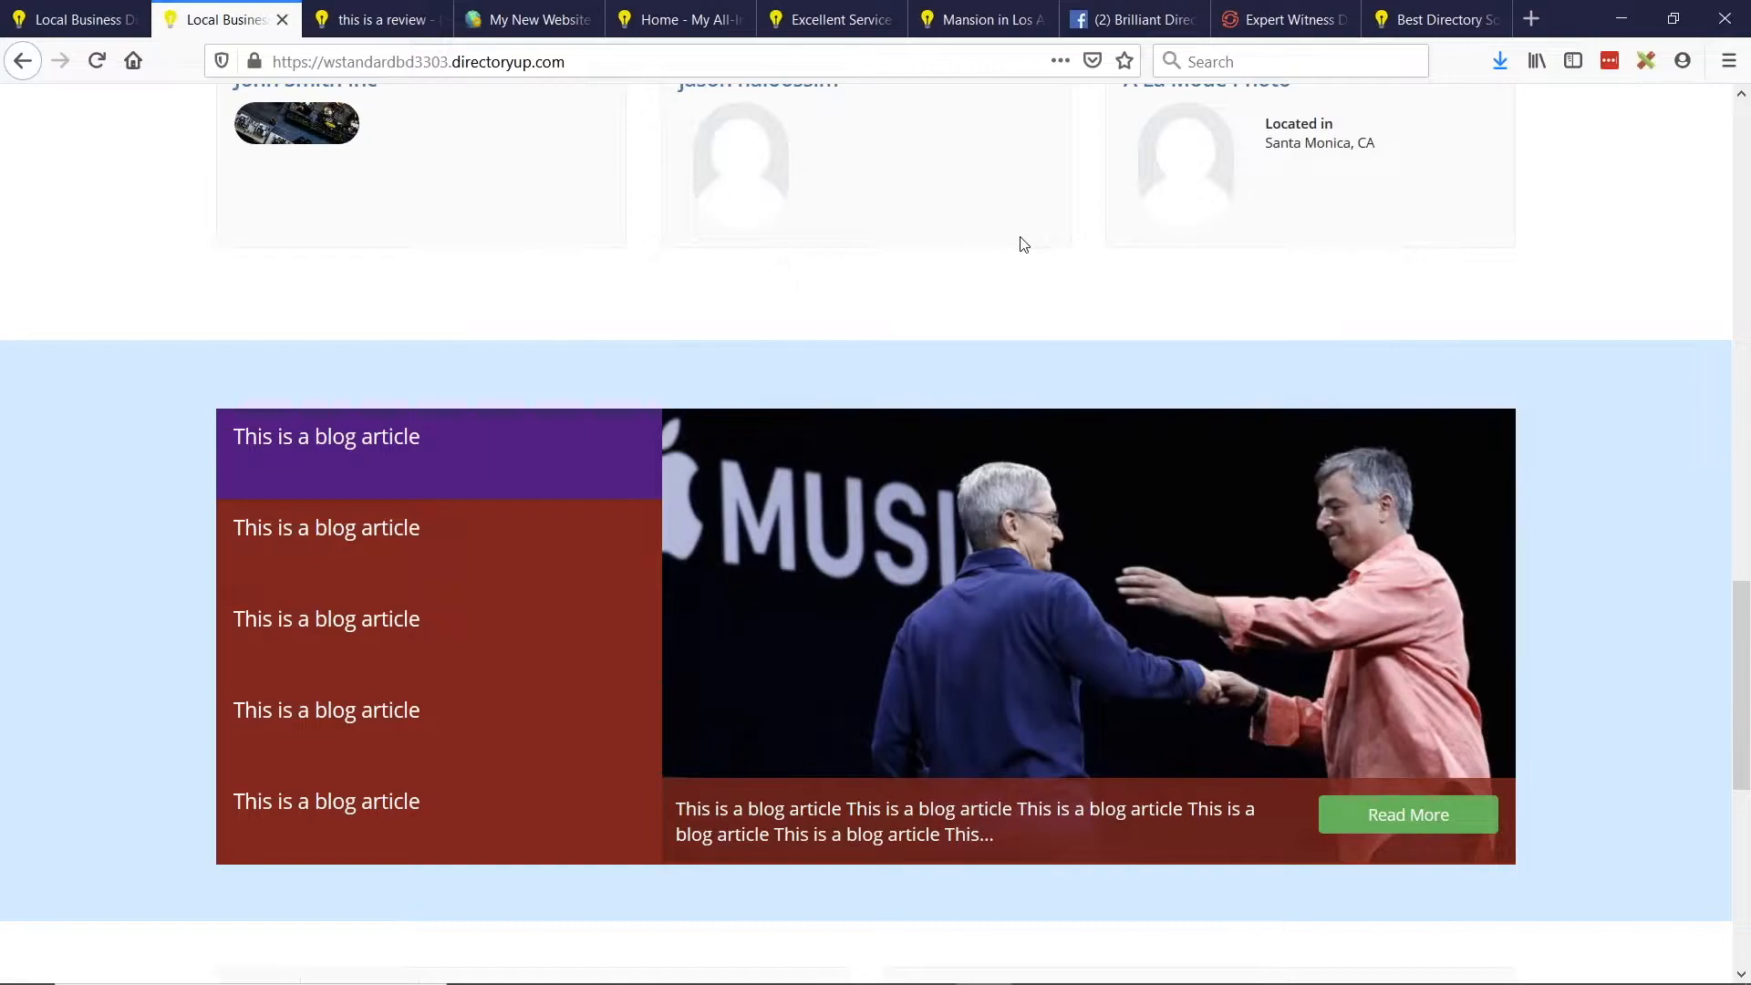
{"action": "scroll", "coordinate": [764, 478], "scroll_direction": "down", "scroll_amount": 1}
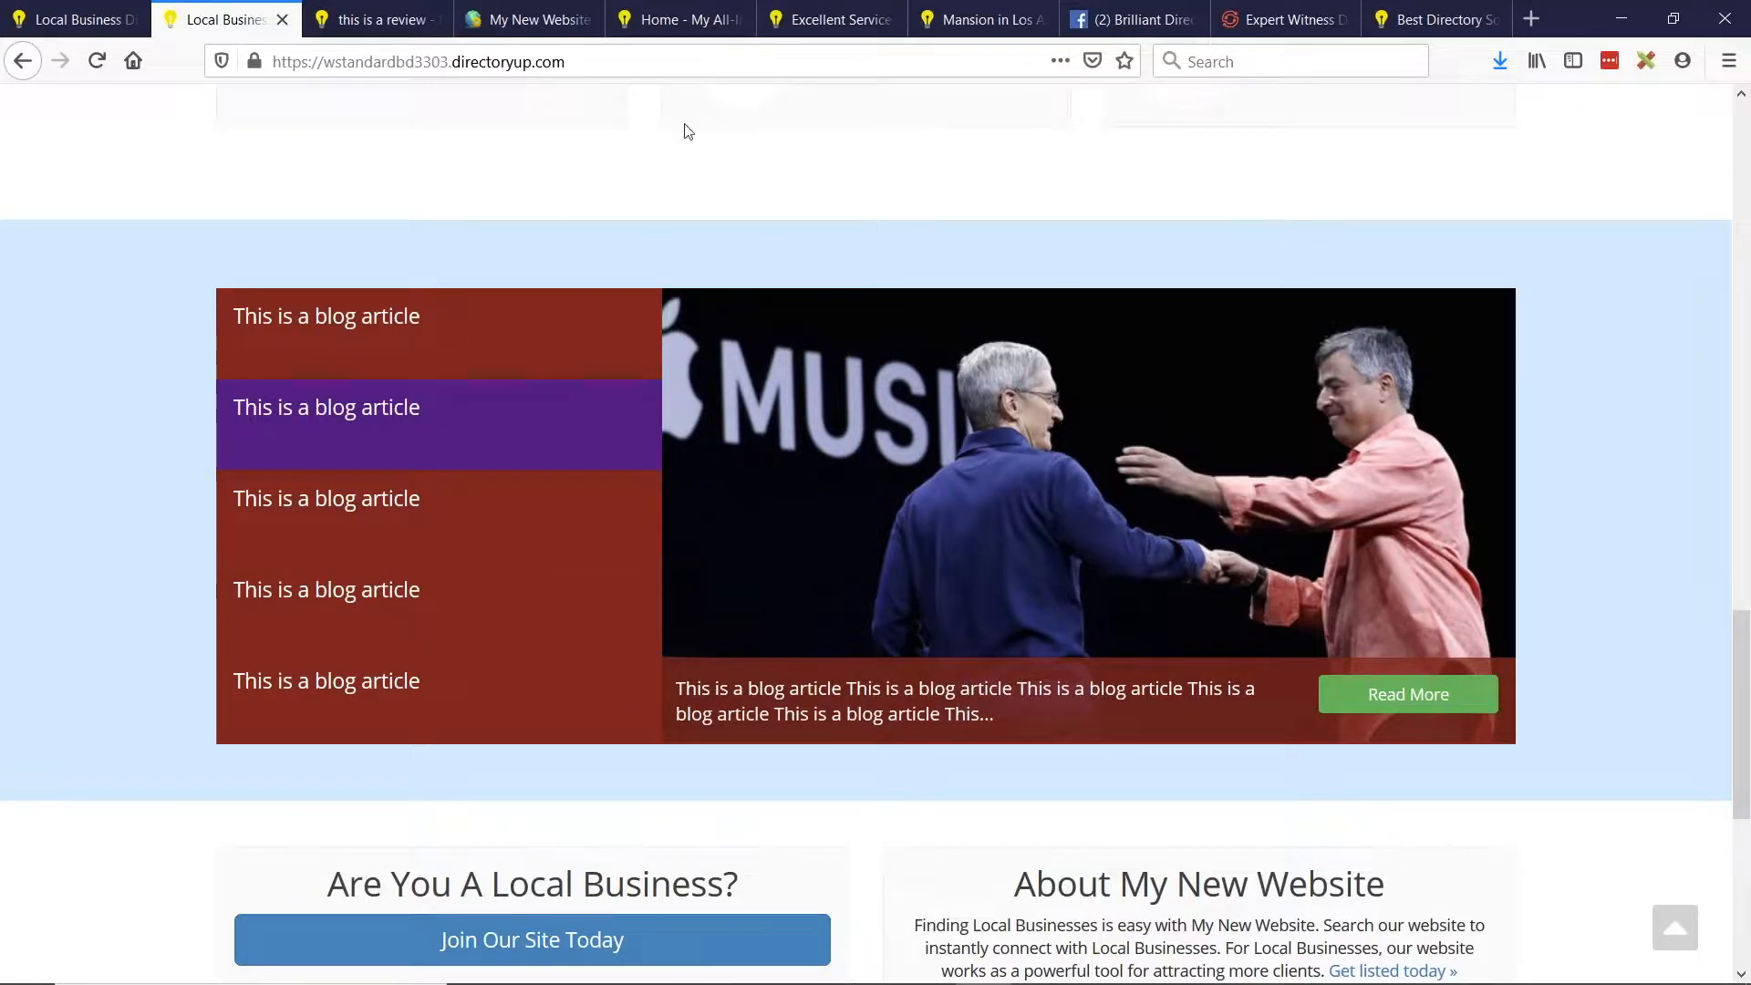
{"action": "scroll", "coordinate": [734, 319], "scroll_direction": "down", "scroll_amount": 2}
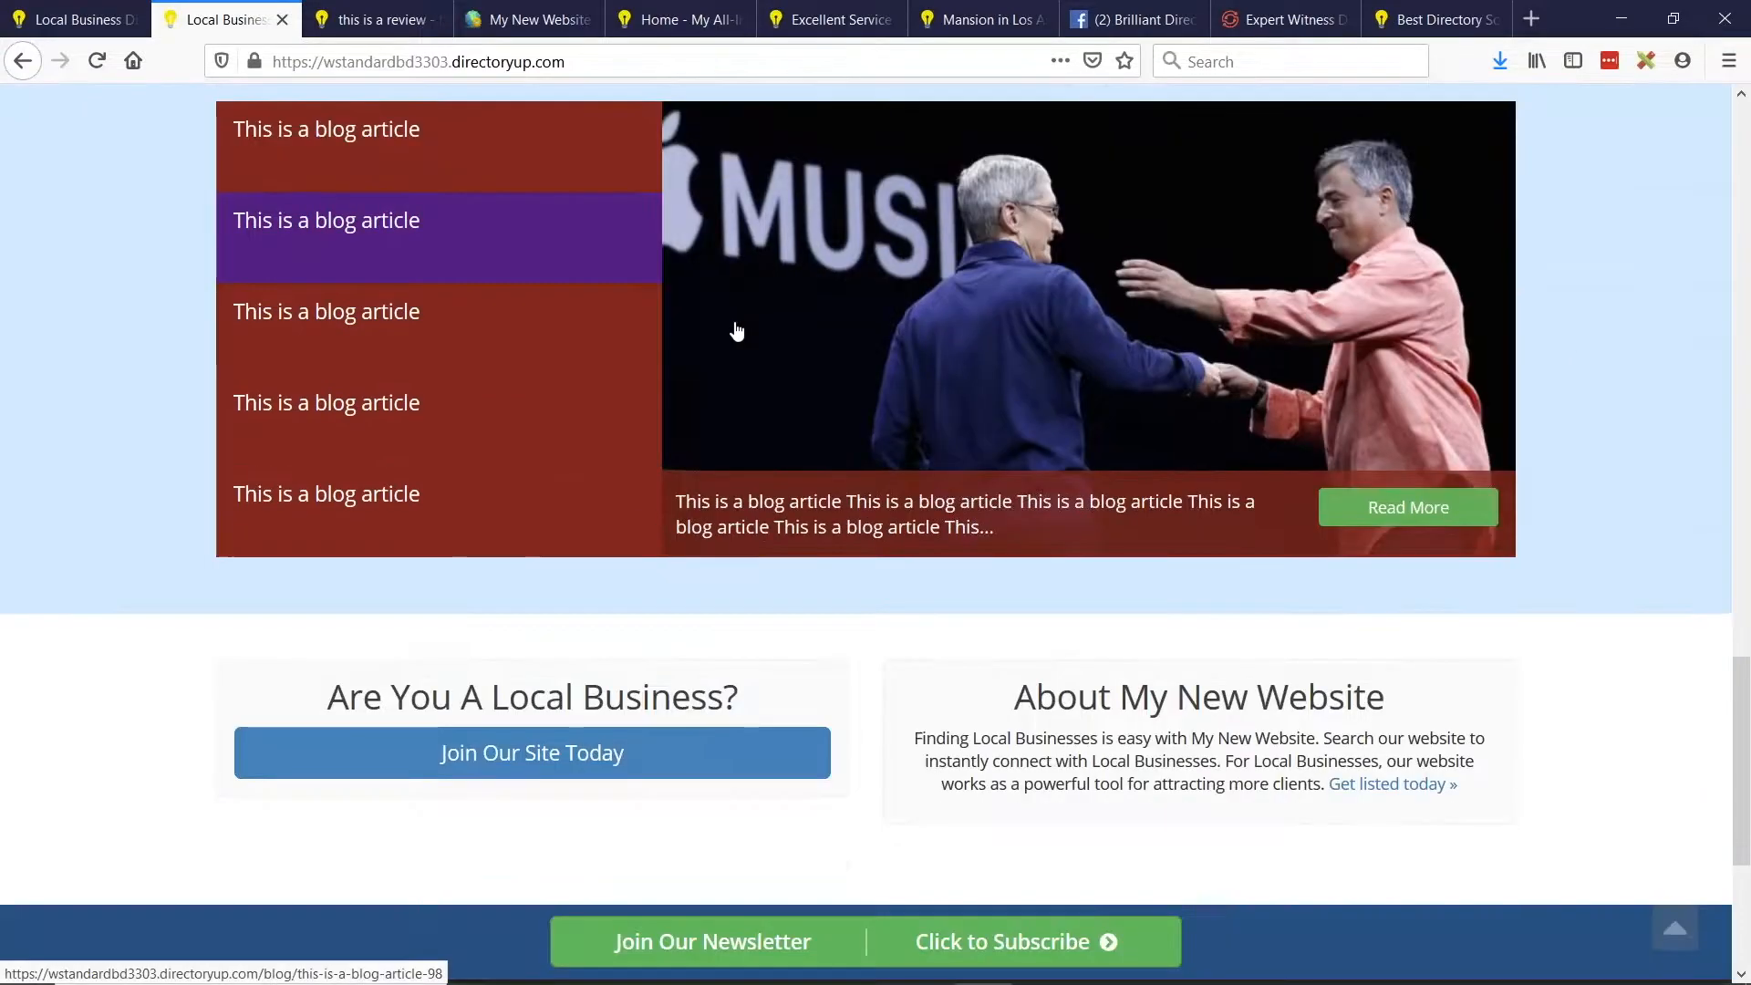
{"action": "scroll", "coordinate": [737, 330], "scroll_direction": "up", "scroll_amount": 2}
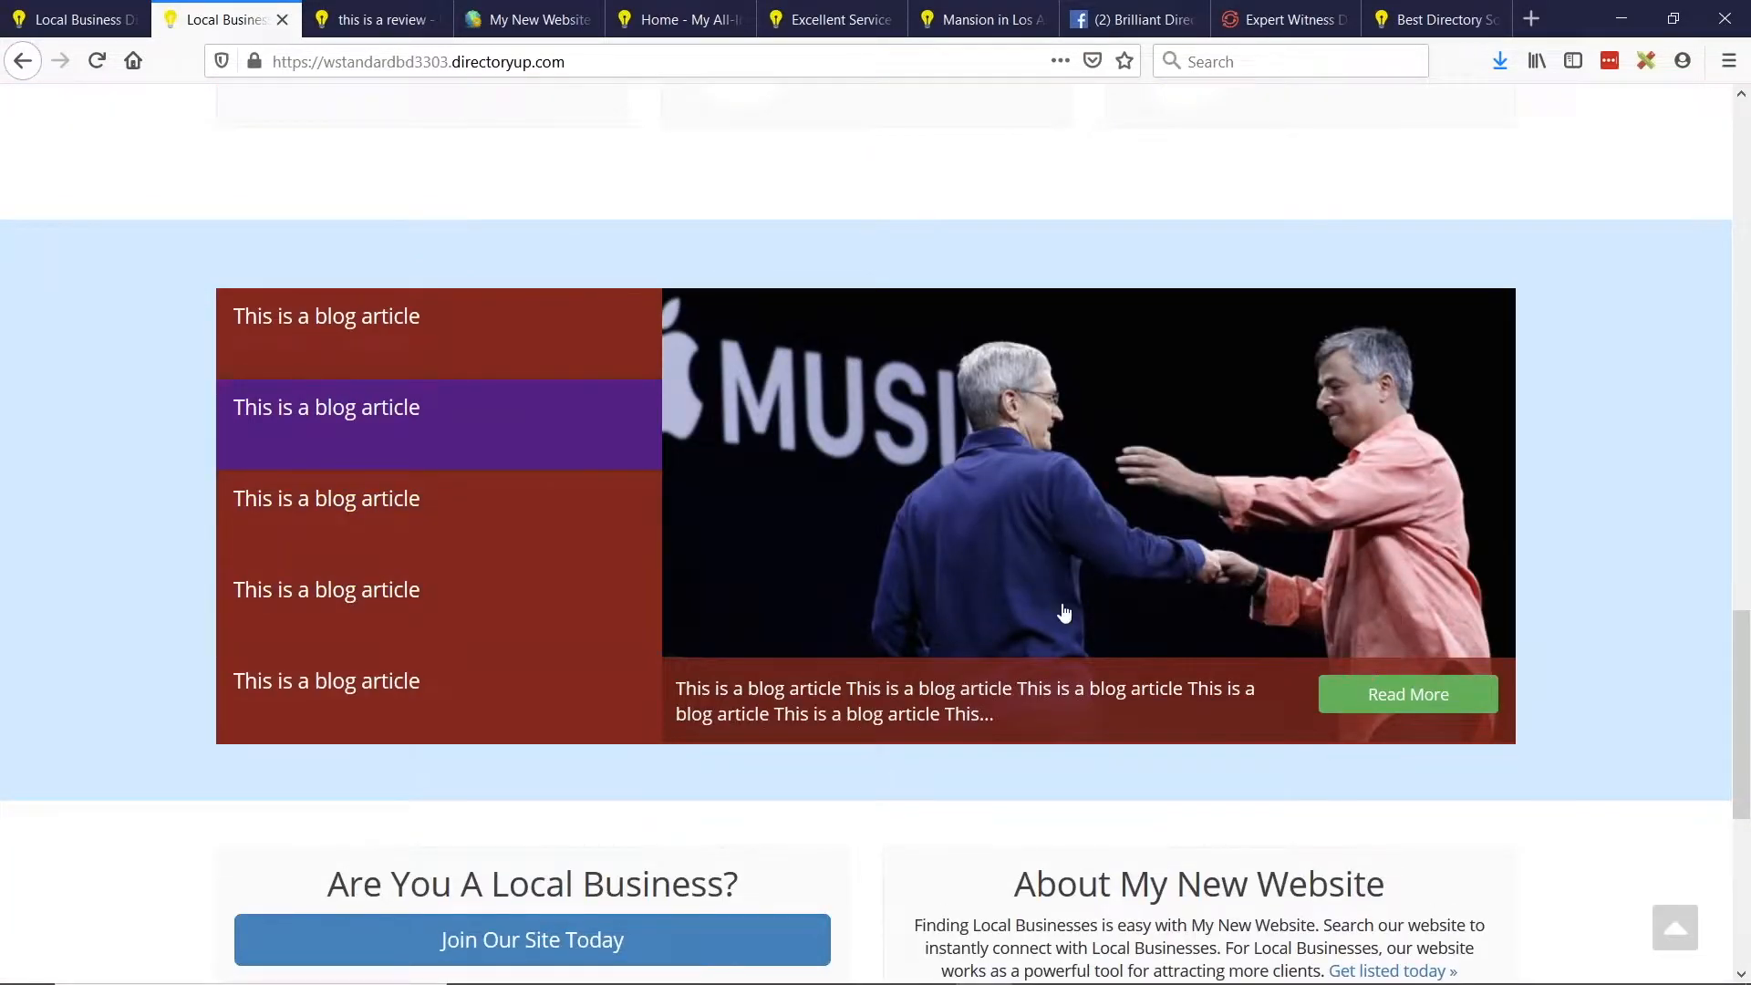
{"action": "key", "text": "alt+Tab"}
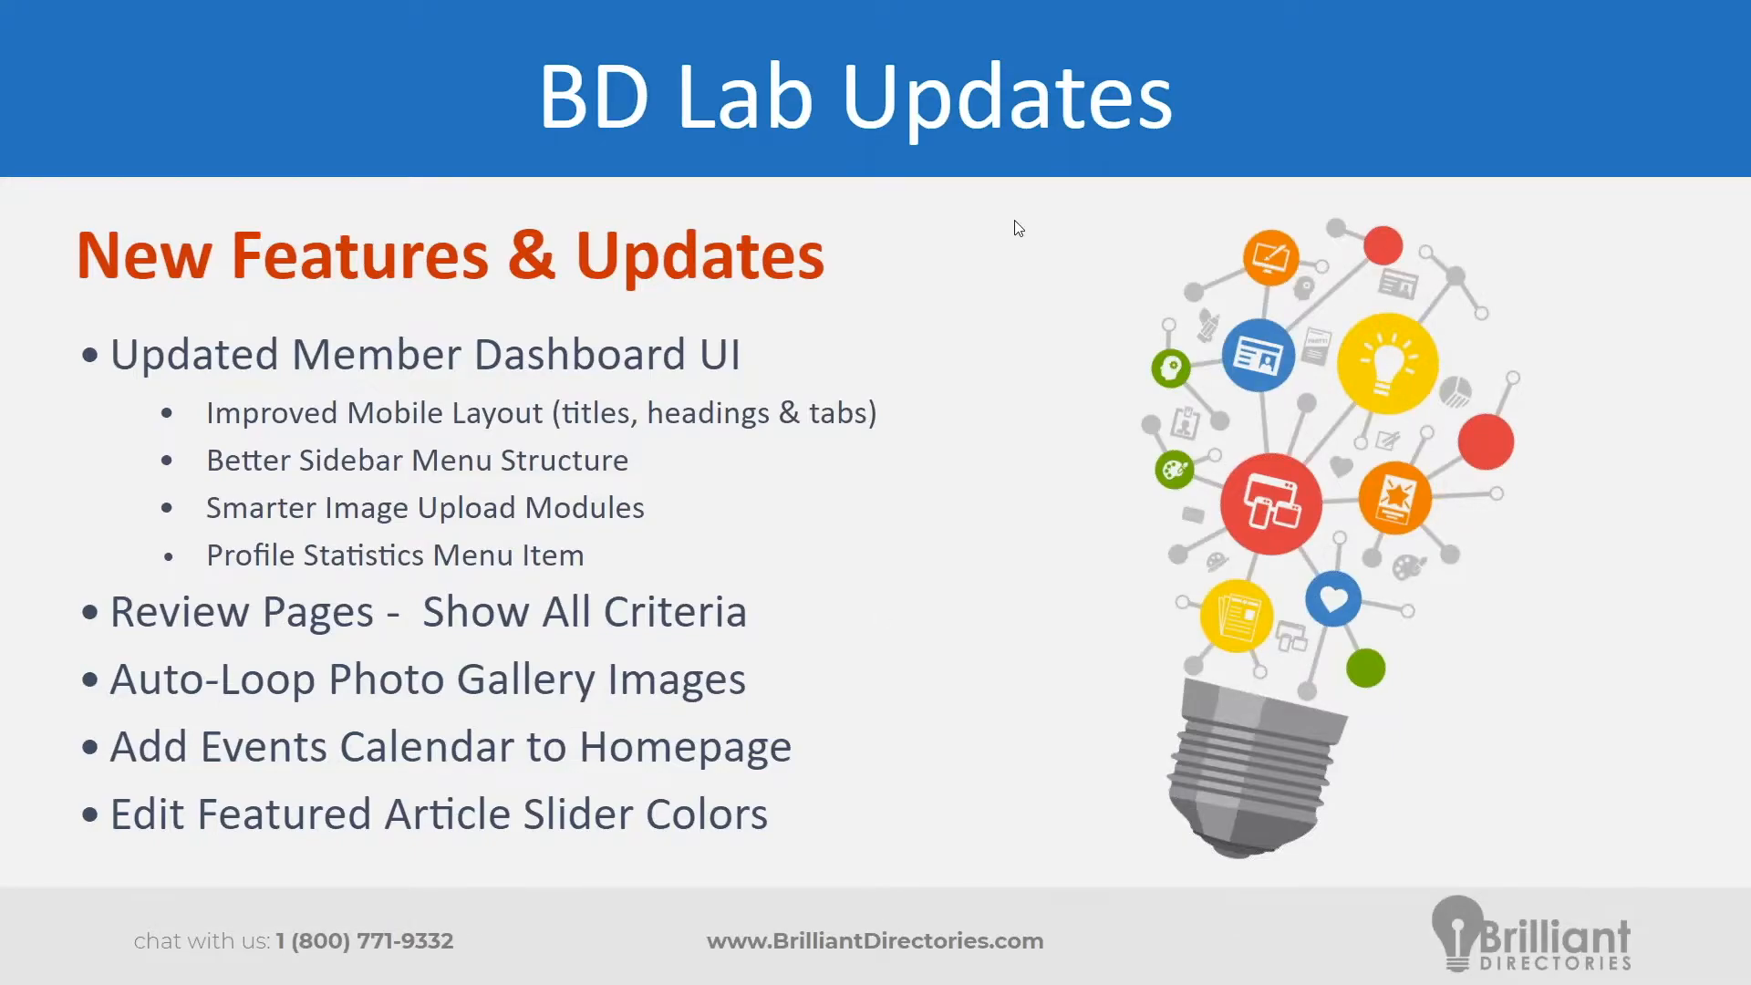
{"action": "key", "text": "Right"}
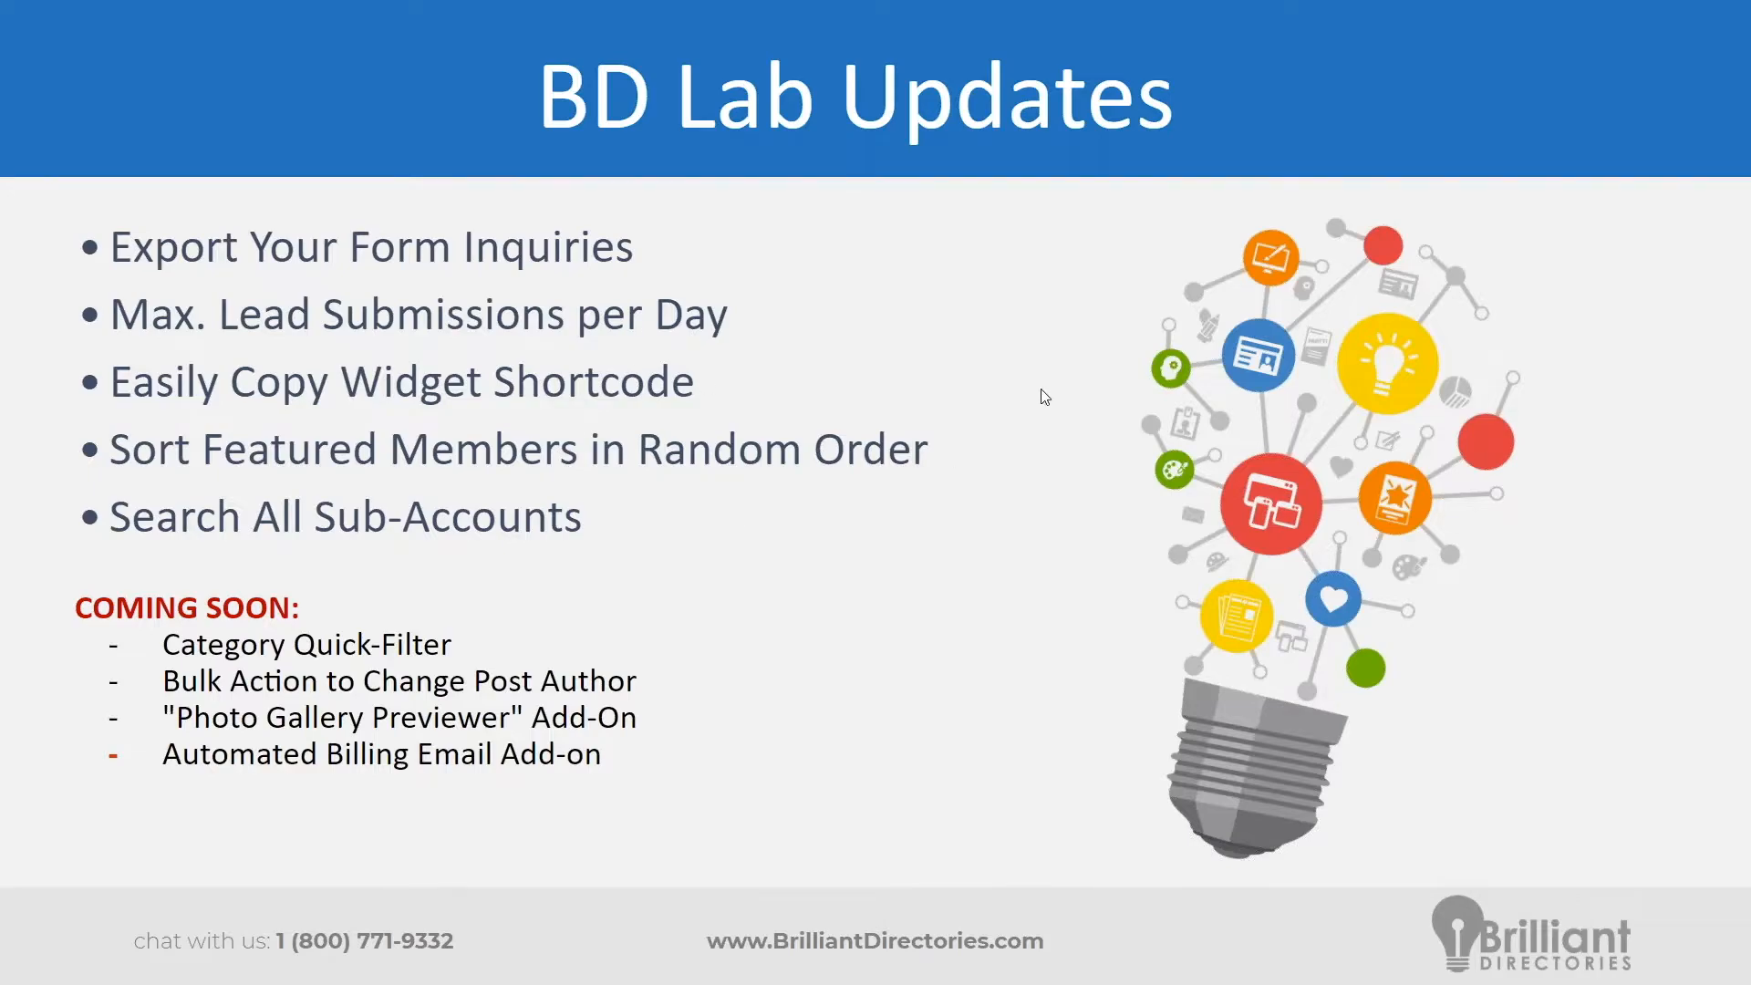
Switch to the directory admin in the browser, open Form Inquiries and filter the new inquiries by Contact Form.
{"action": "key", "text": "alt+Tab"}
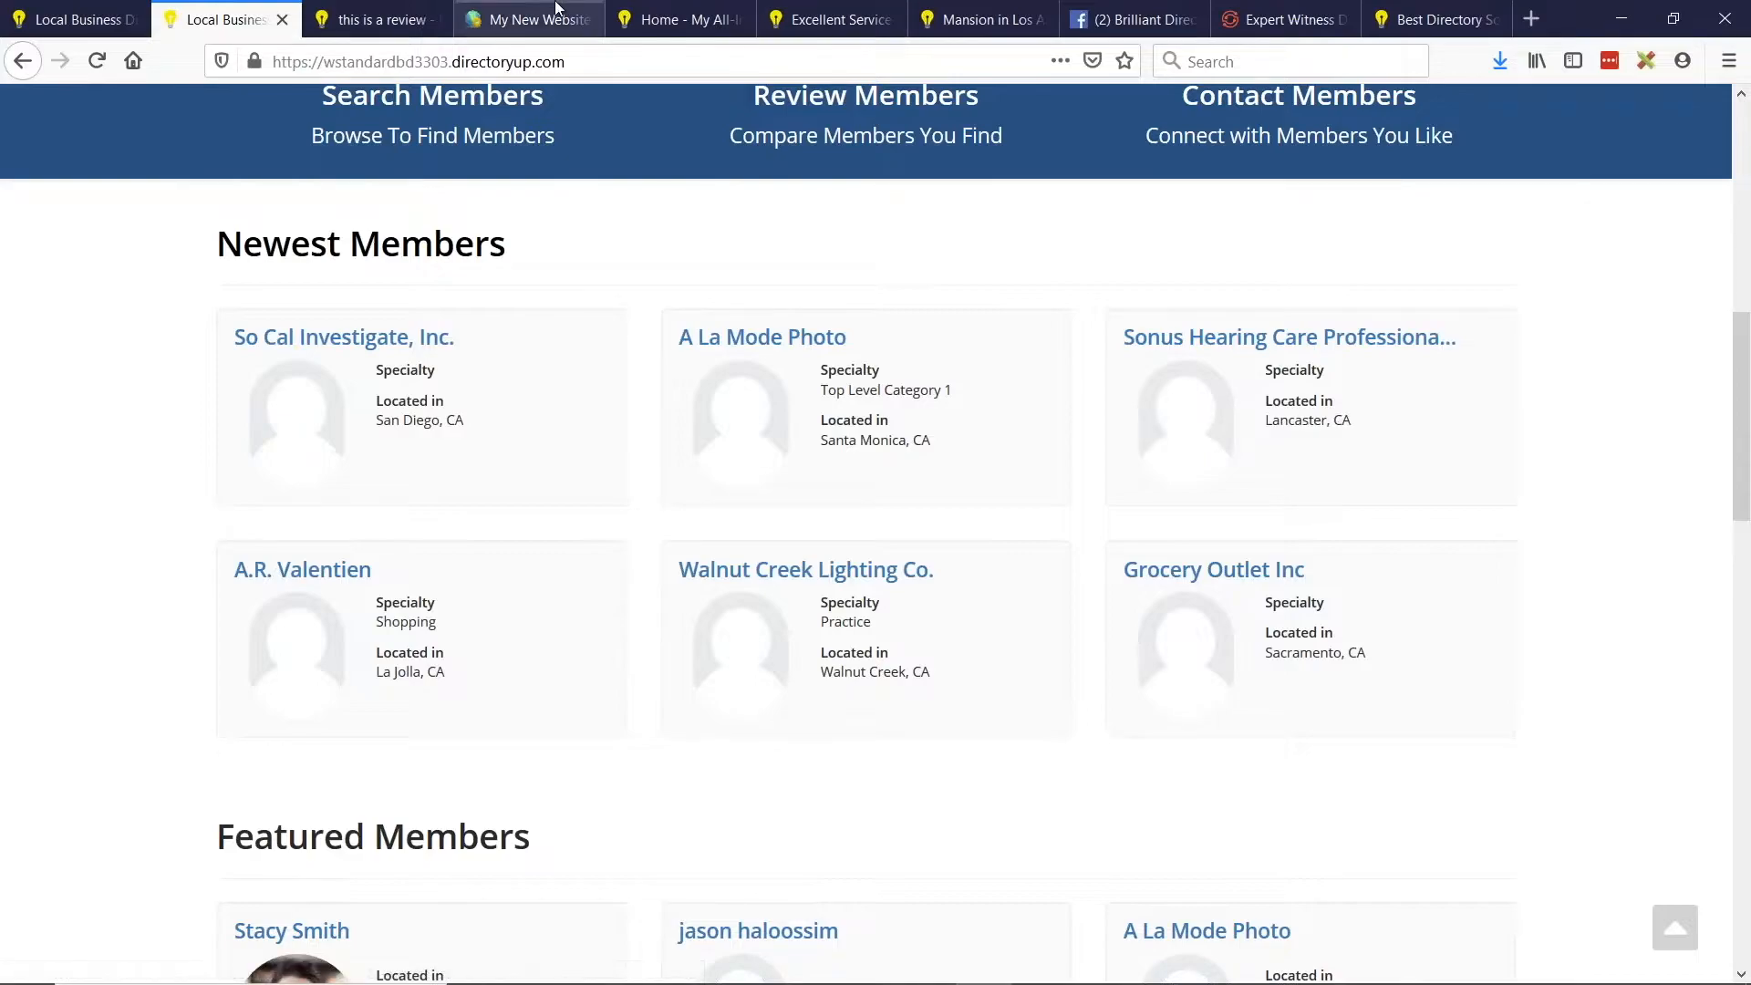
{"action": "left_click", "coordinate": [534, 20]}
{"action": "mouse_move", "coordinate": [73, 406]}
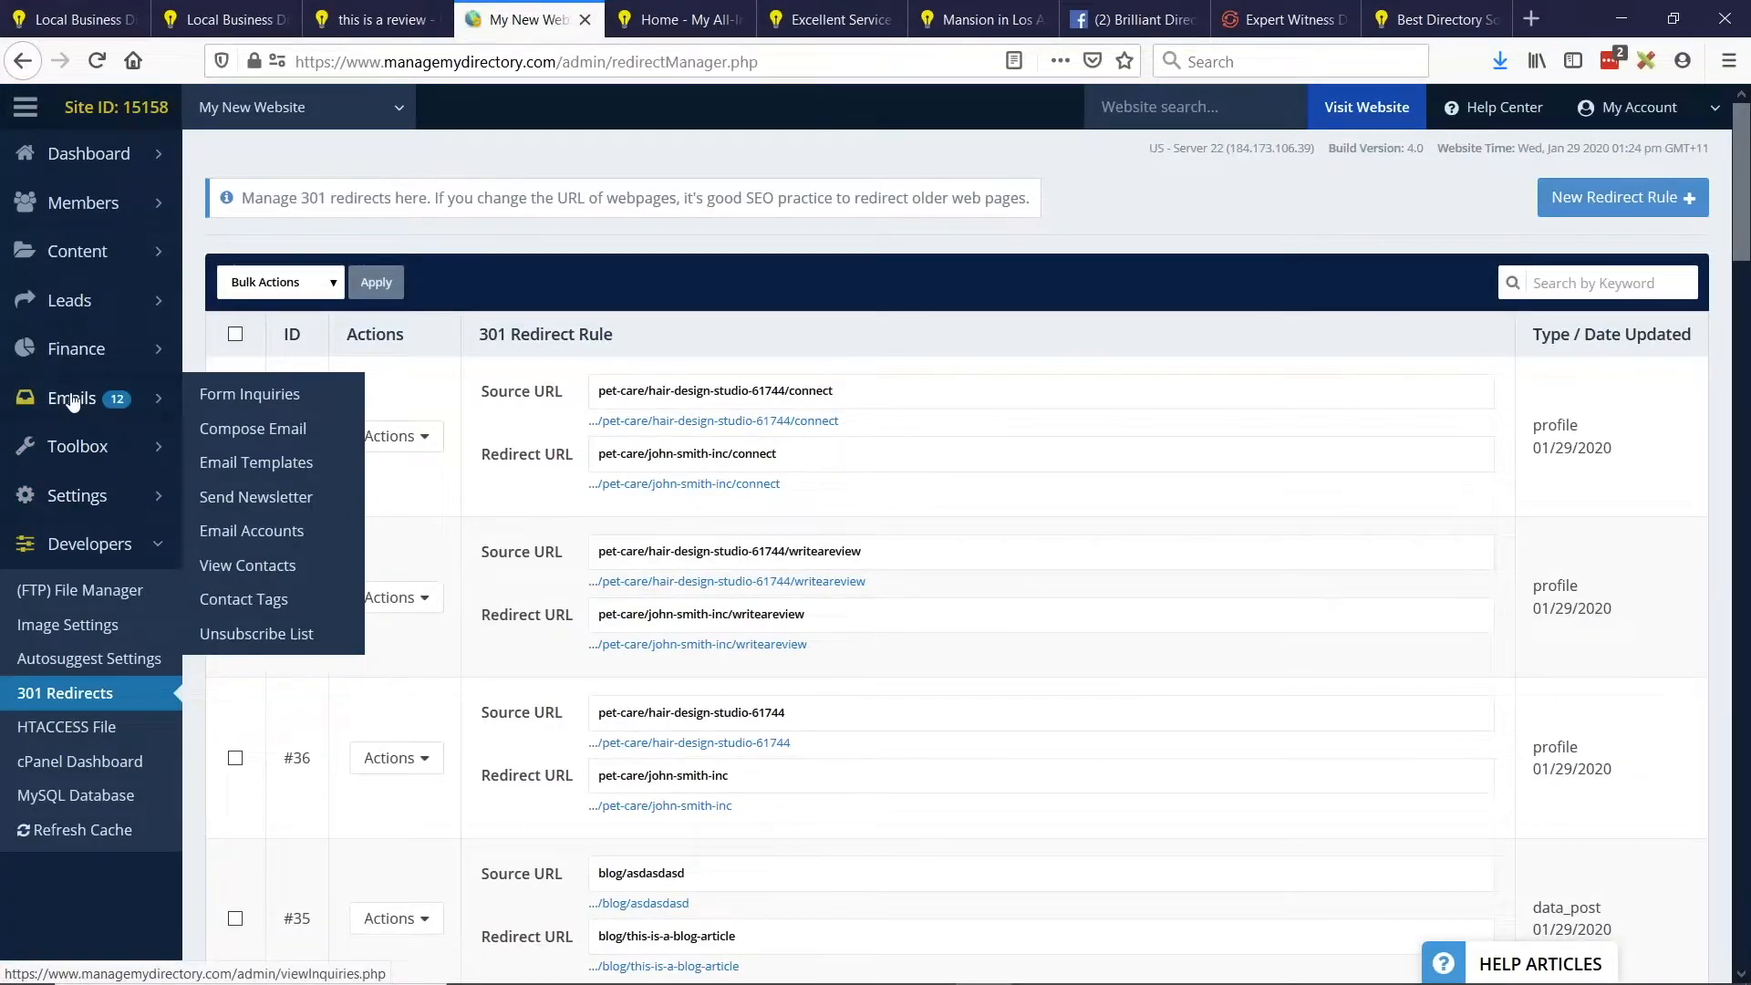
{"action": "left_click", "coordinate": [269, 396]}
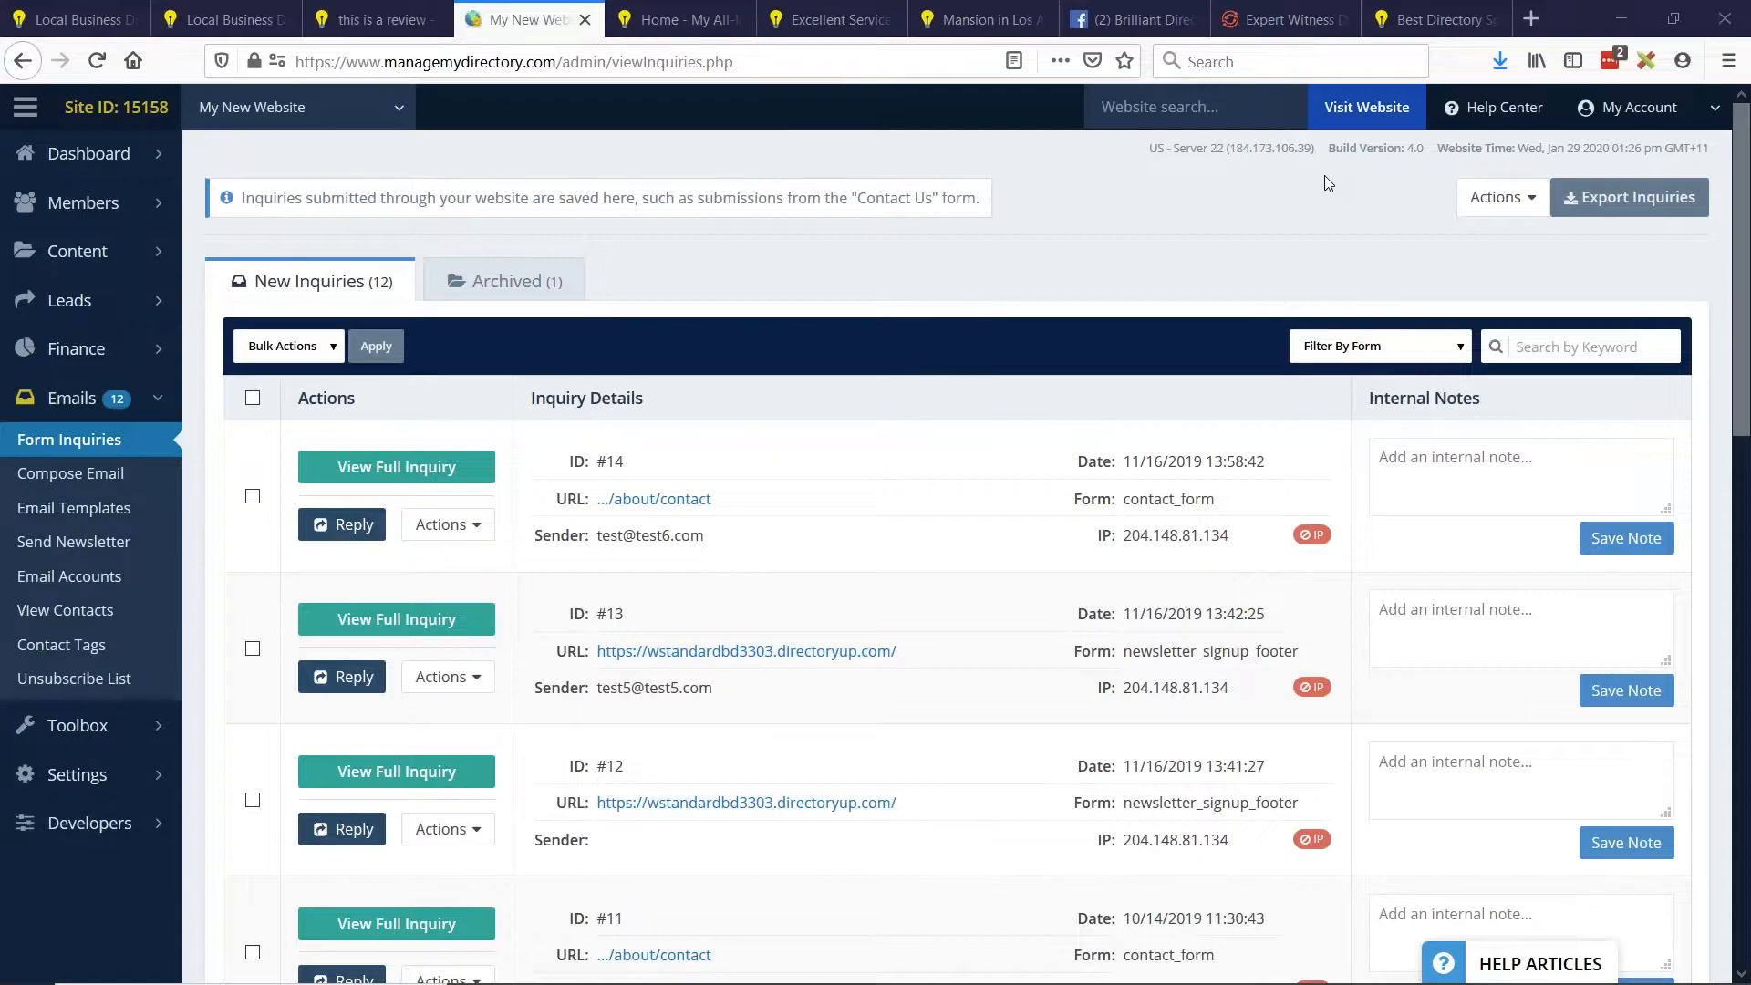
{"action": "left_click", "coordinate": [1386, 349]}
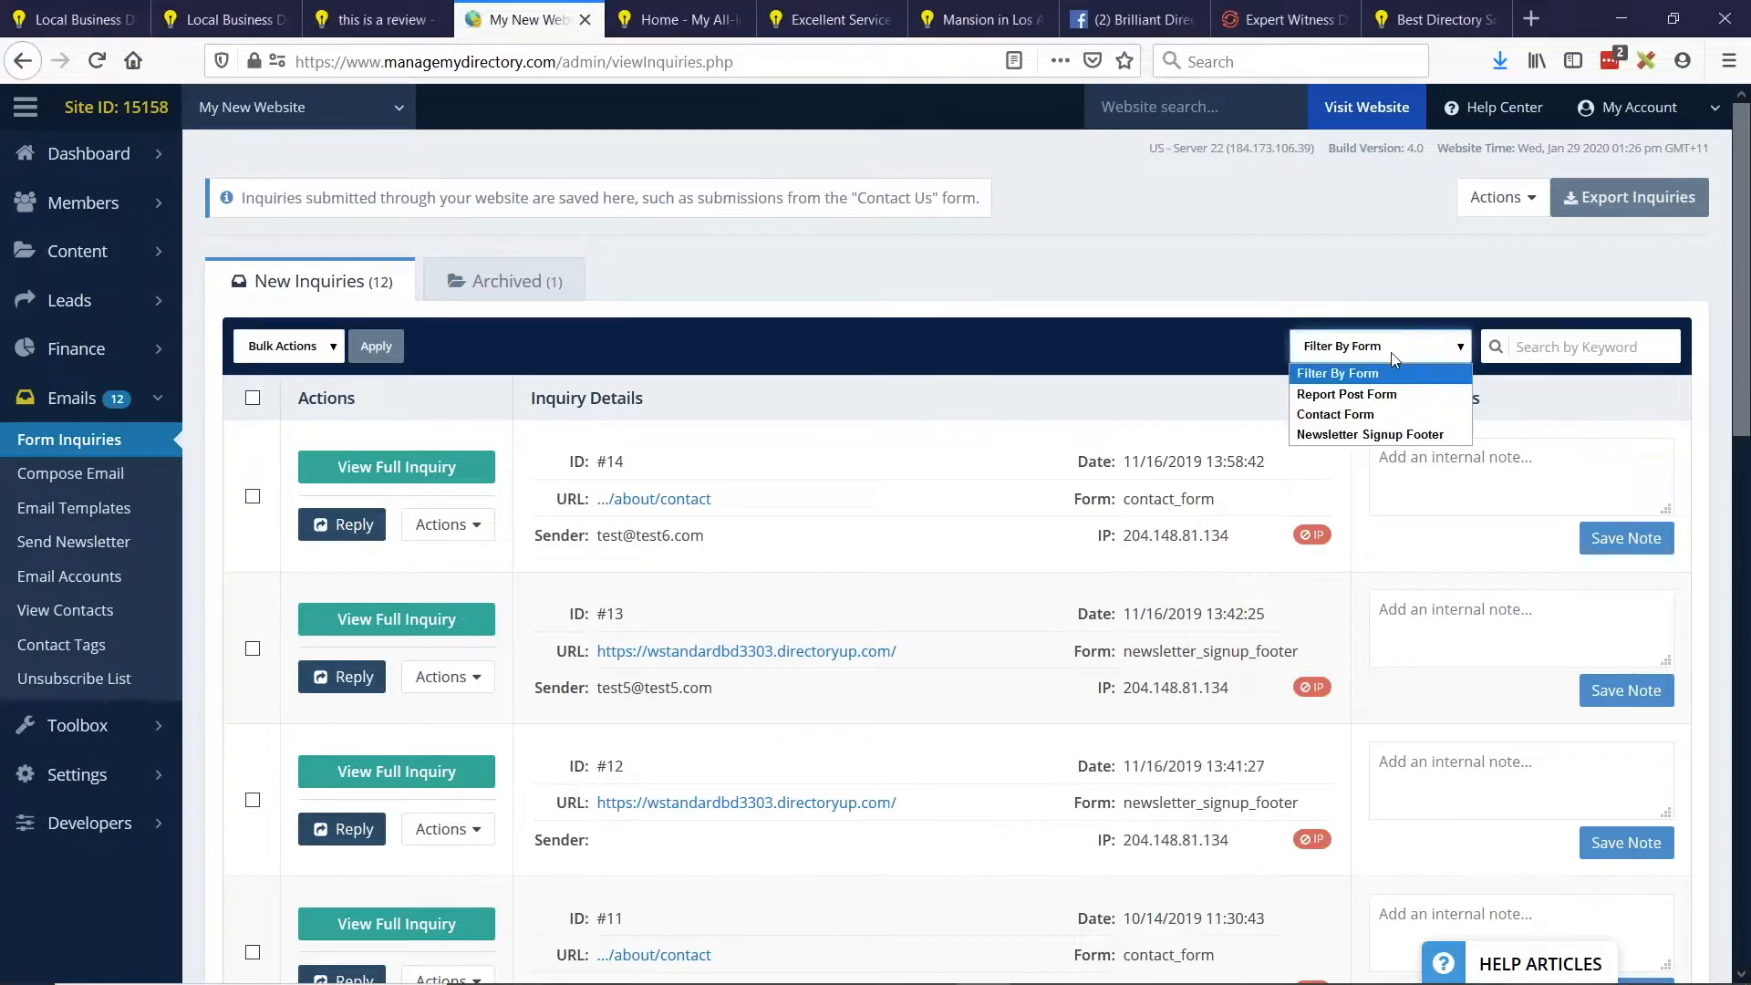
{"action": "left_click", "coordinate": [1341, 415]}
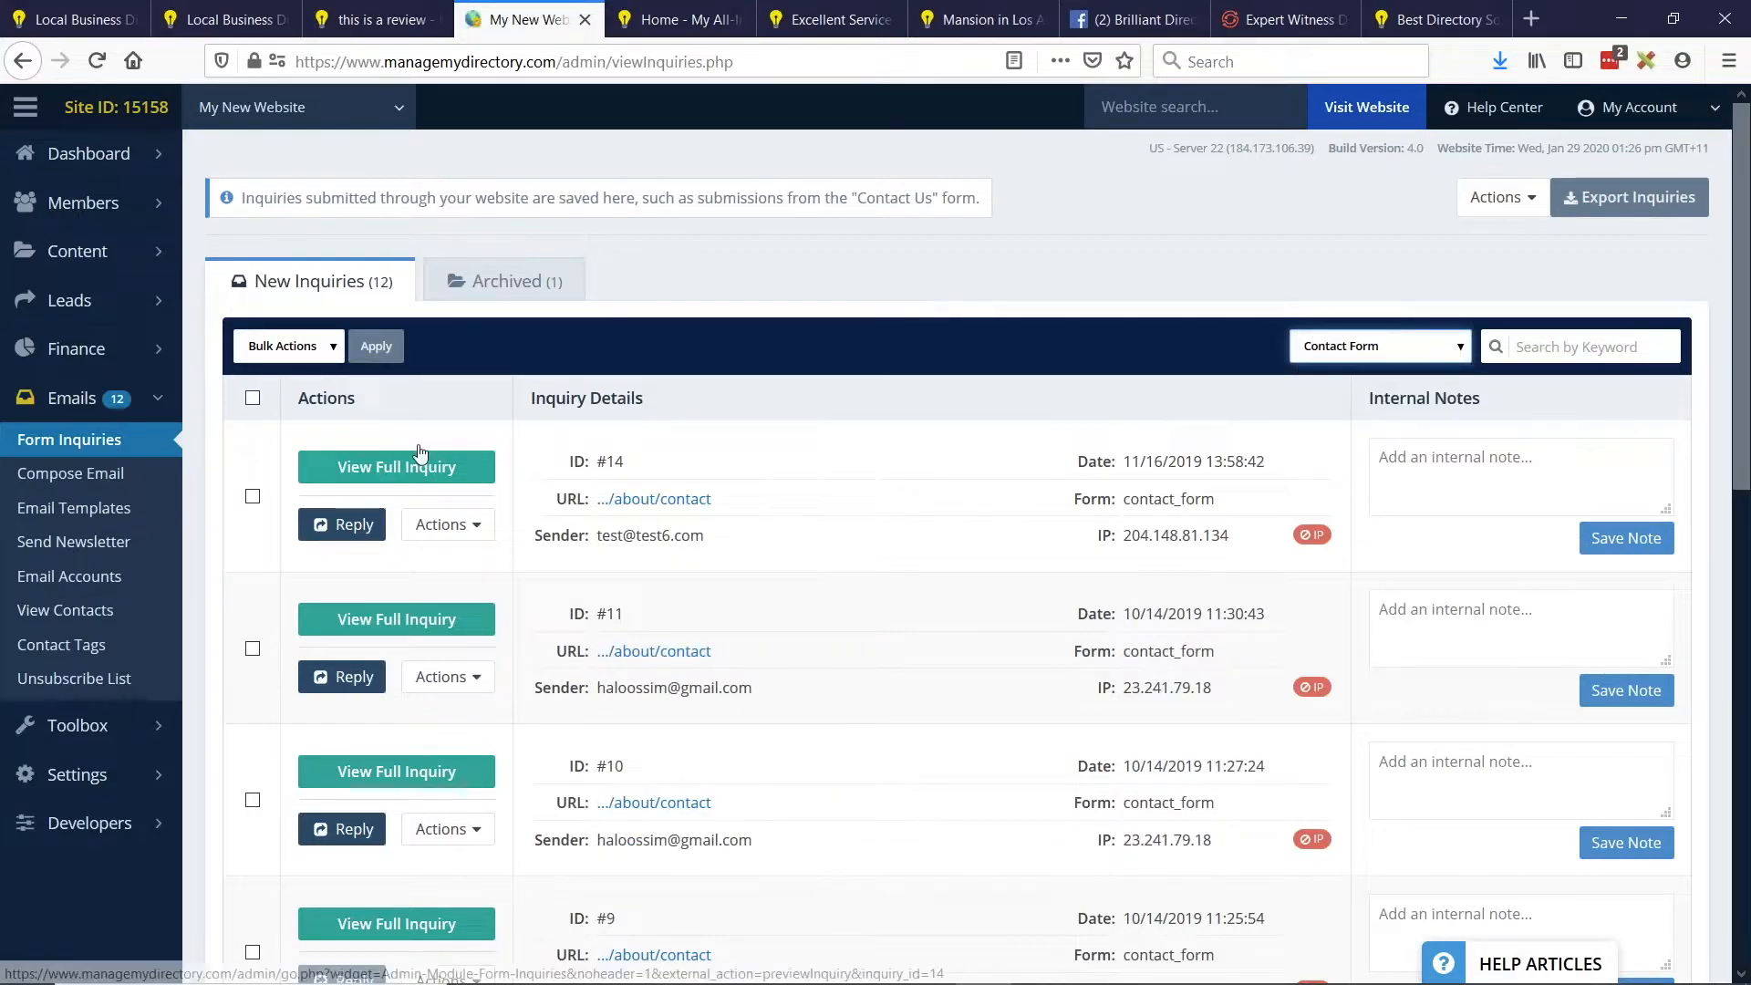
Review the contact form inquiries and view the full inquiry for entry #14.
{"action": "scroll", "coordinate": [775, 428], "scroll_direction": "down", "scroll_amount": 4}
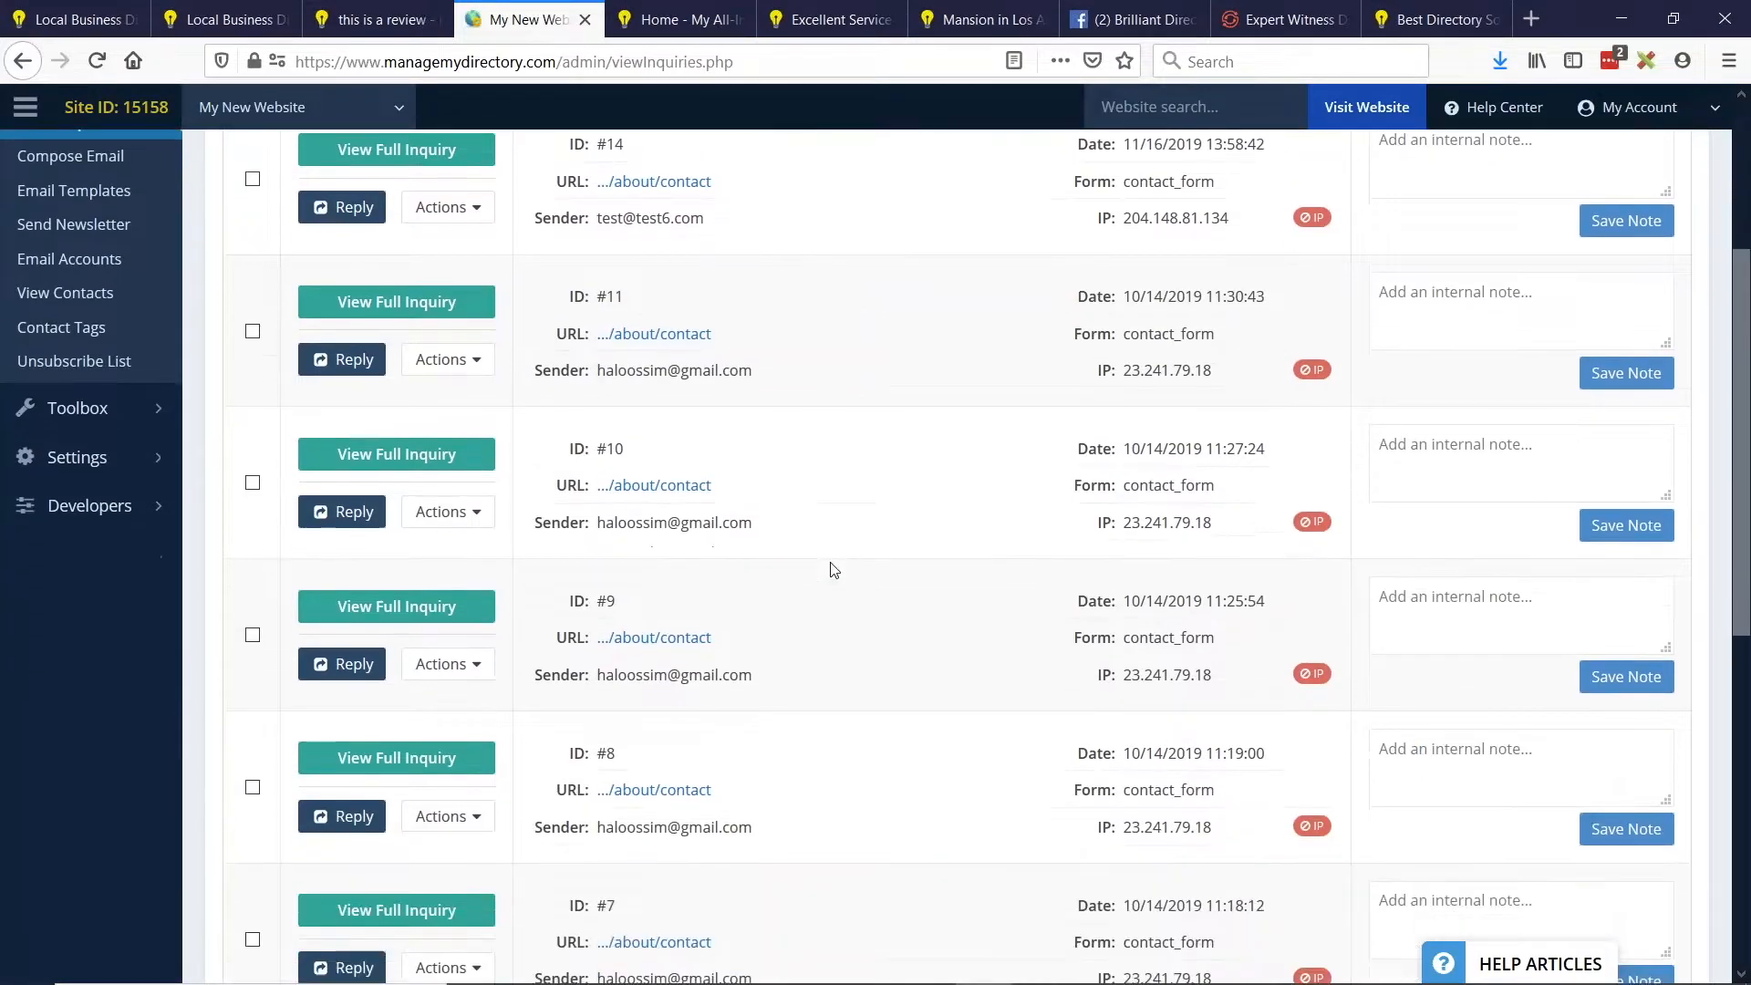
{"action": "scroll", "coordinate": [832, 565], "scroll_direction": "up", "scroll_amount": 4}
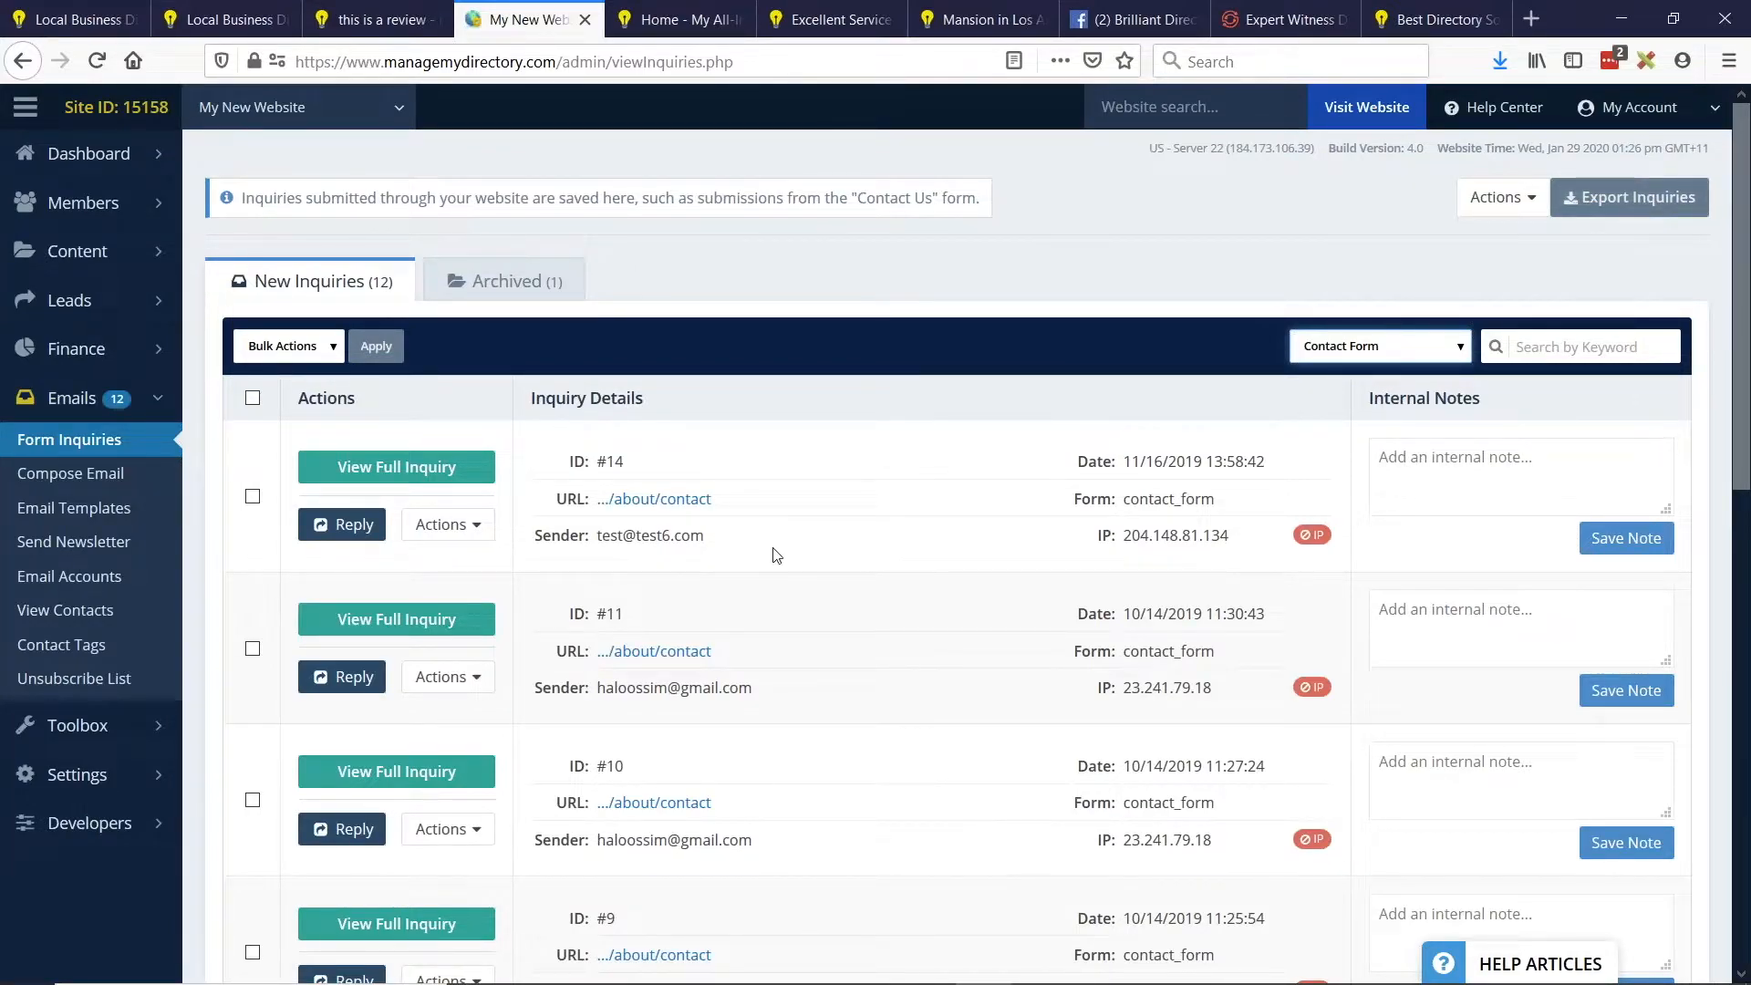
{"action": "left_click_drag", "start_coordinate": [573, 461], "coordinate": [774, 493]}
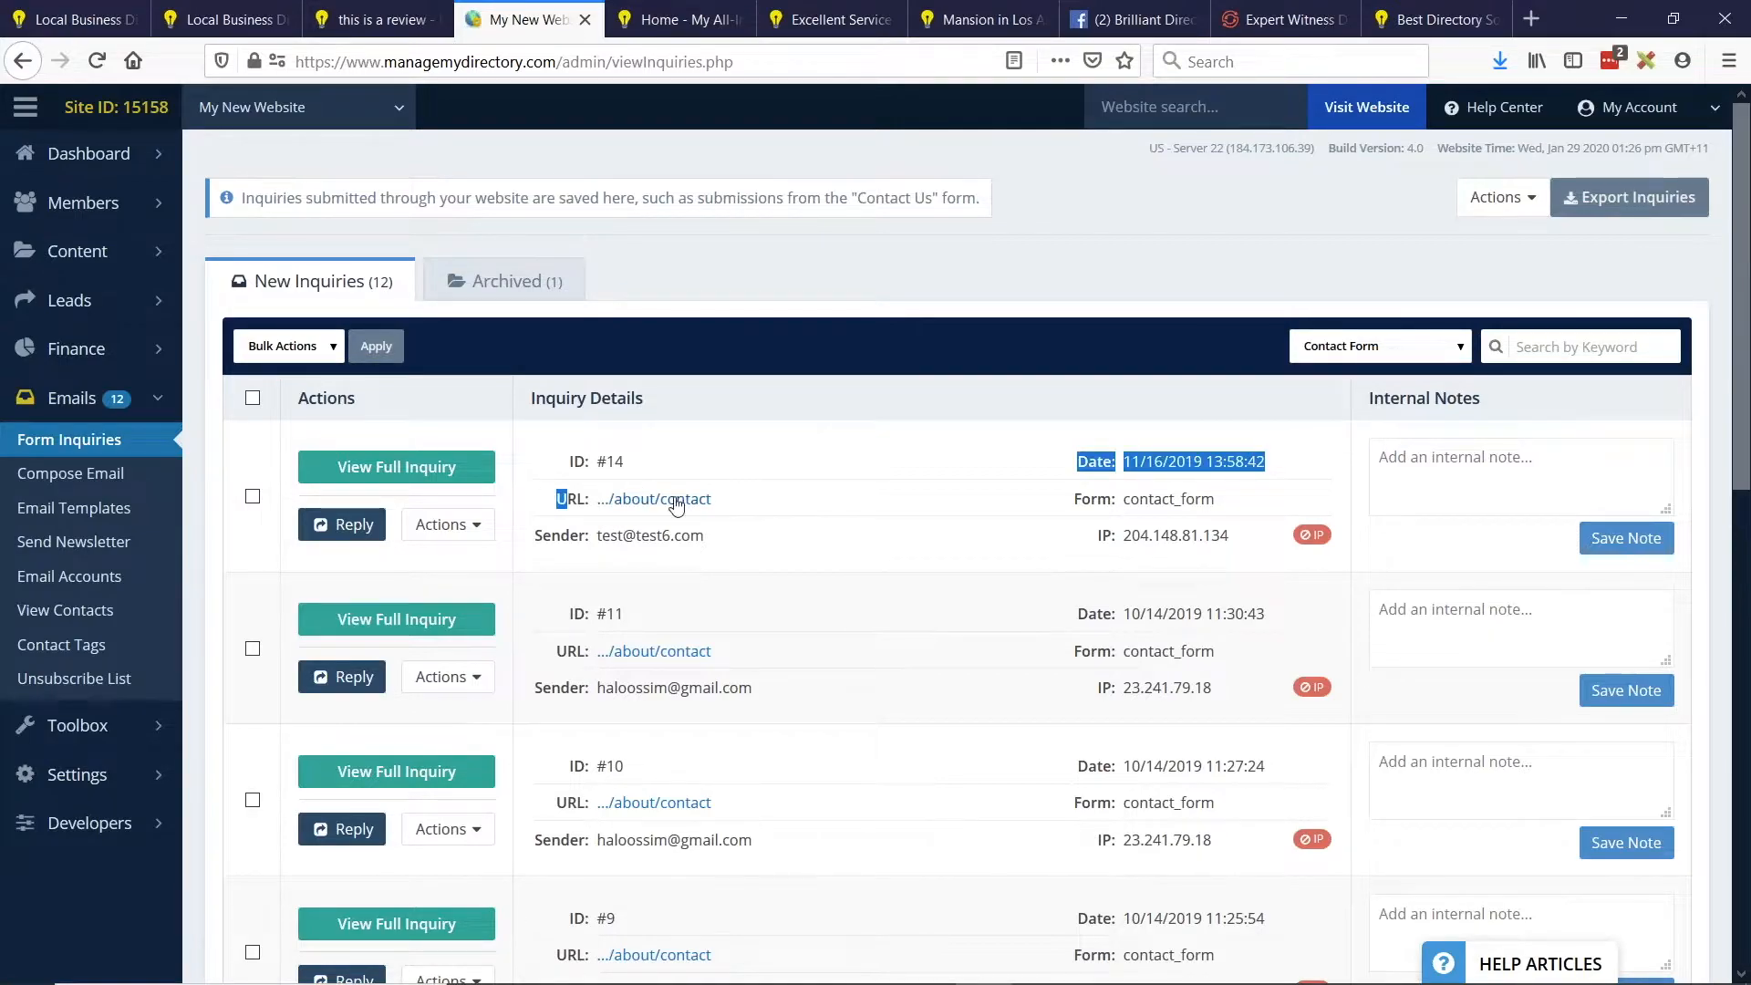
{"action": "left_click_drag", "start_coordinate": [597, 539], "coordinate": [734, 529]}
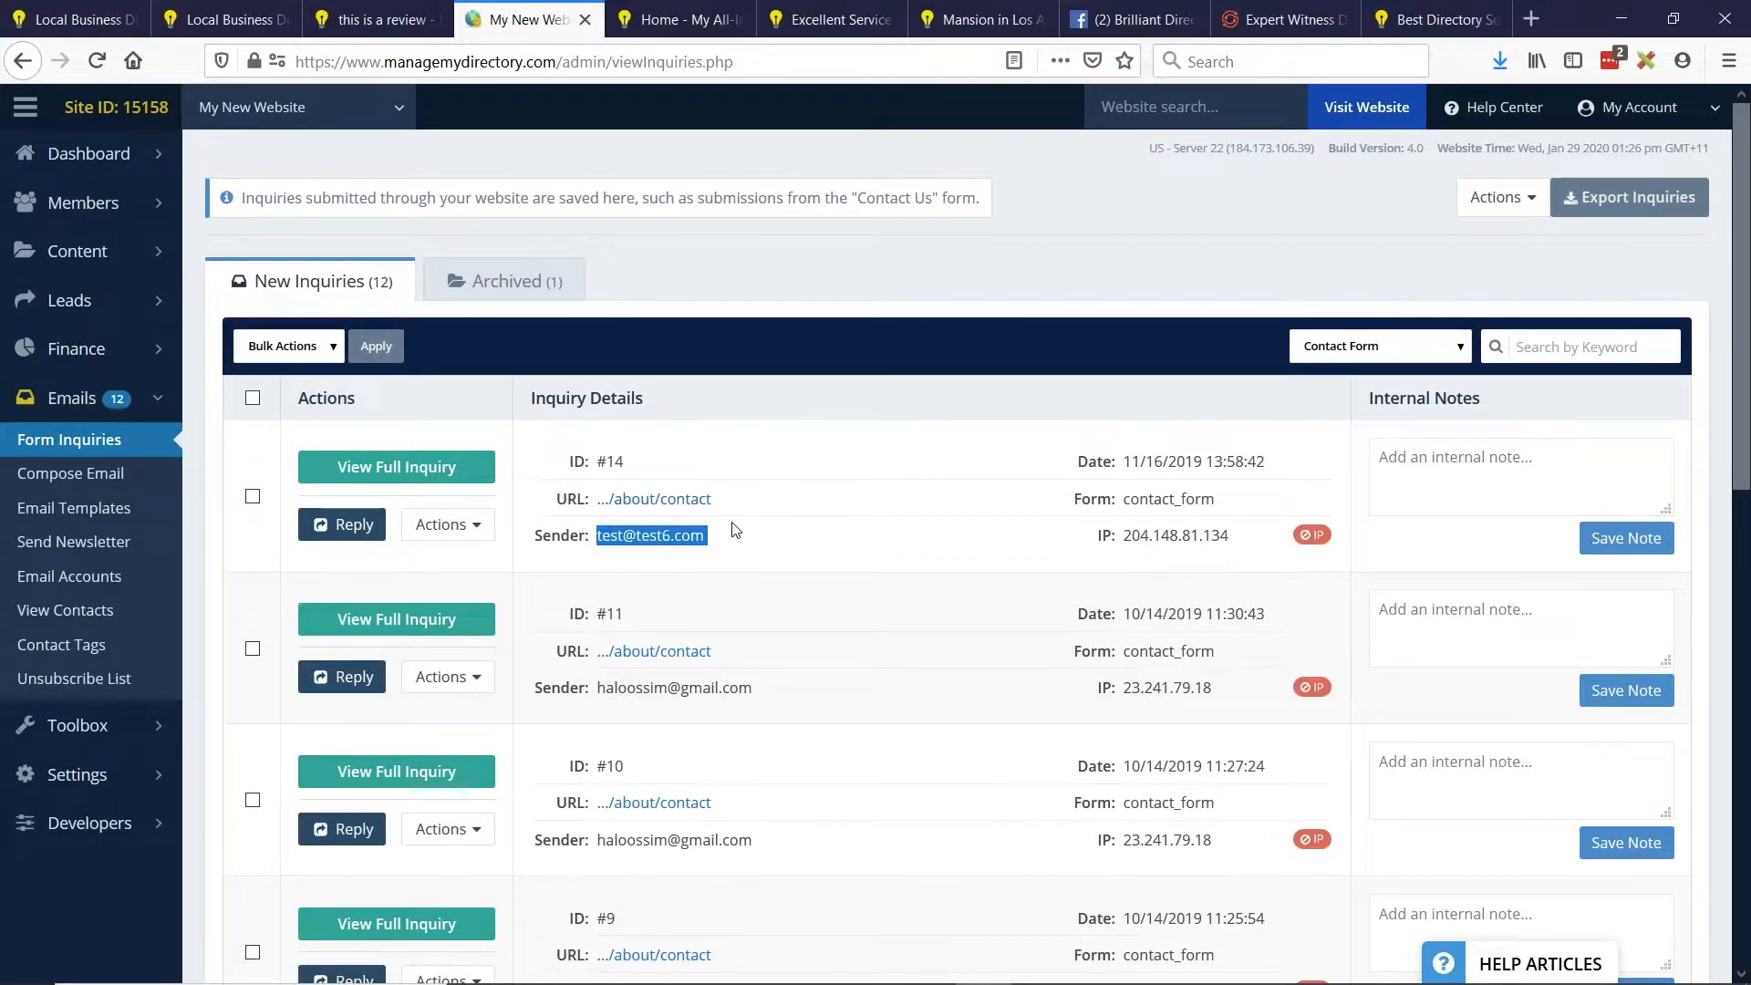
{"action": "left_click", "coordinate": [431, 472]}
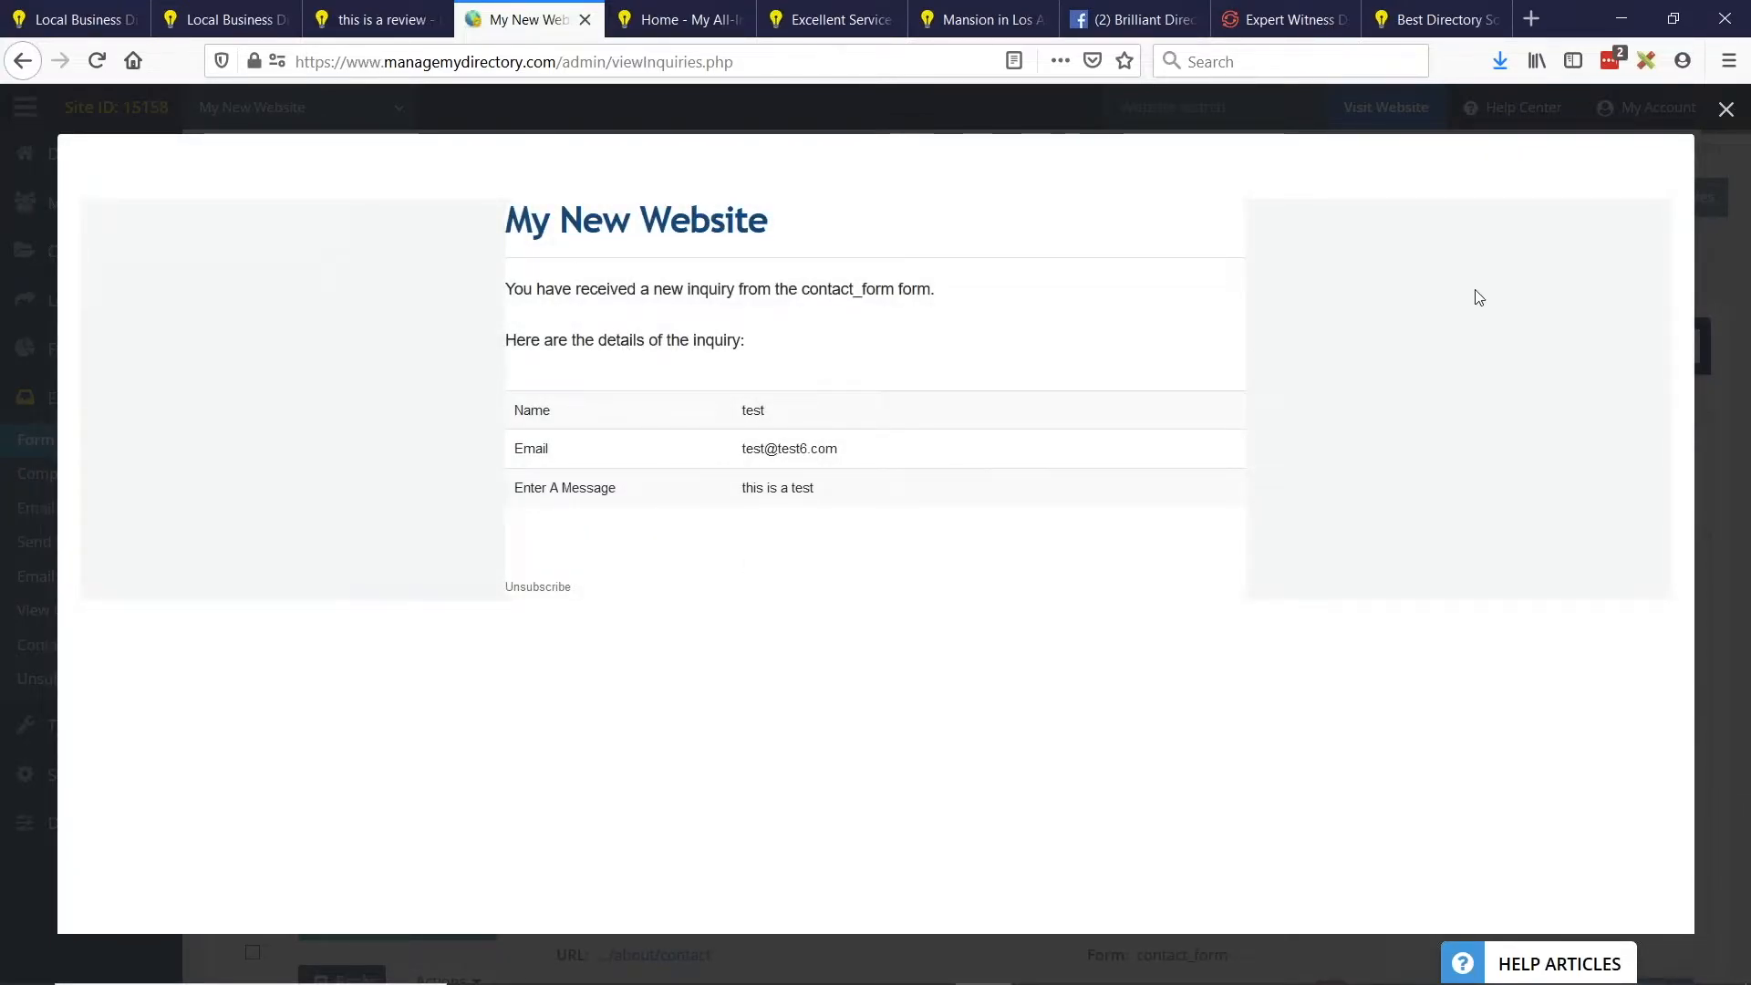
{"action": "left_click", "coordinate": [39, 383]}
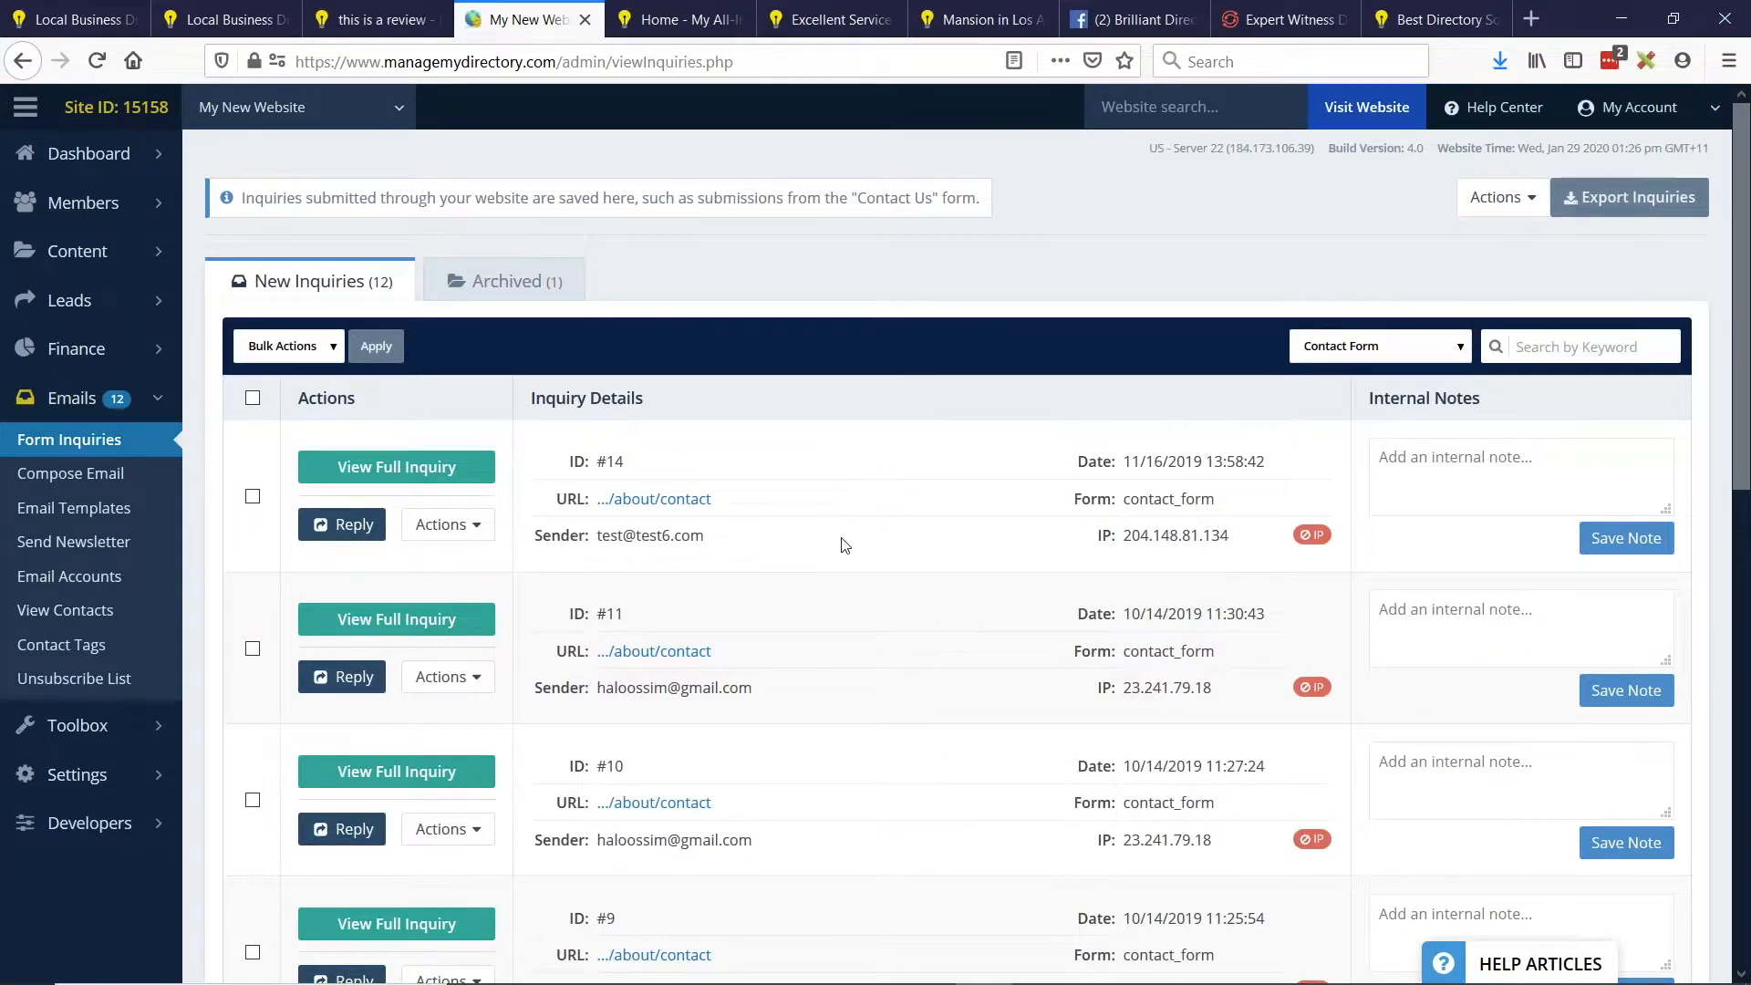
{"action": "scroll", "coordinate": [721, 703], "scroll_direction": "down", "scroll_amount": 5}
{"action": "scroll", "coordinate": [721, 702], "scroll_direction": "up", "scroll_amount": 5}
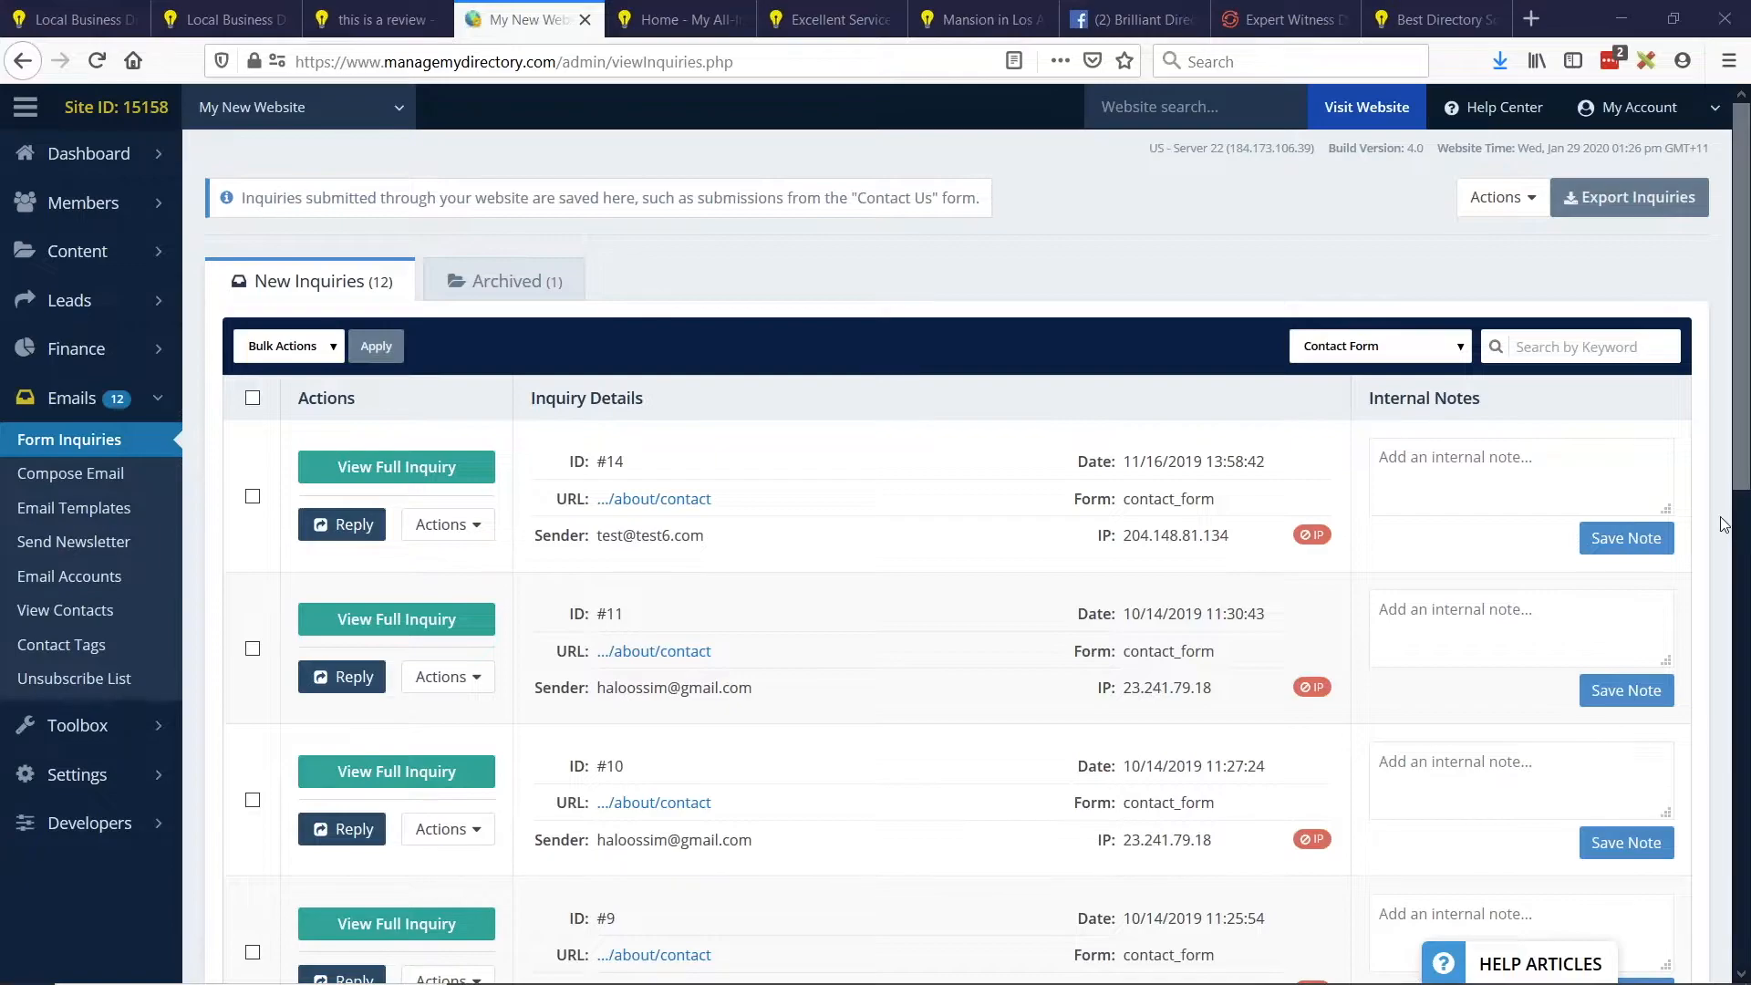
{"action": "scroll", "coordinate": [1468, 524], "scroll_direction": "down", "scroll_amount": 2}
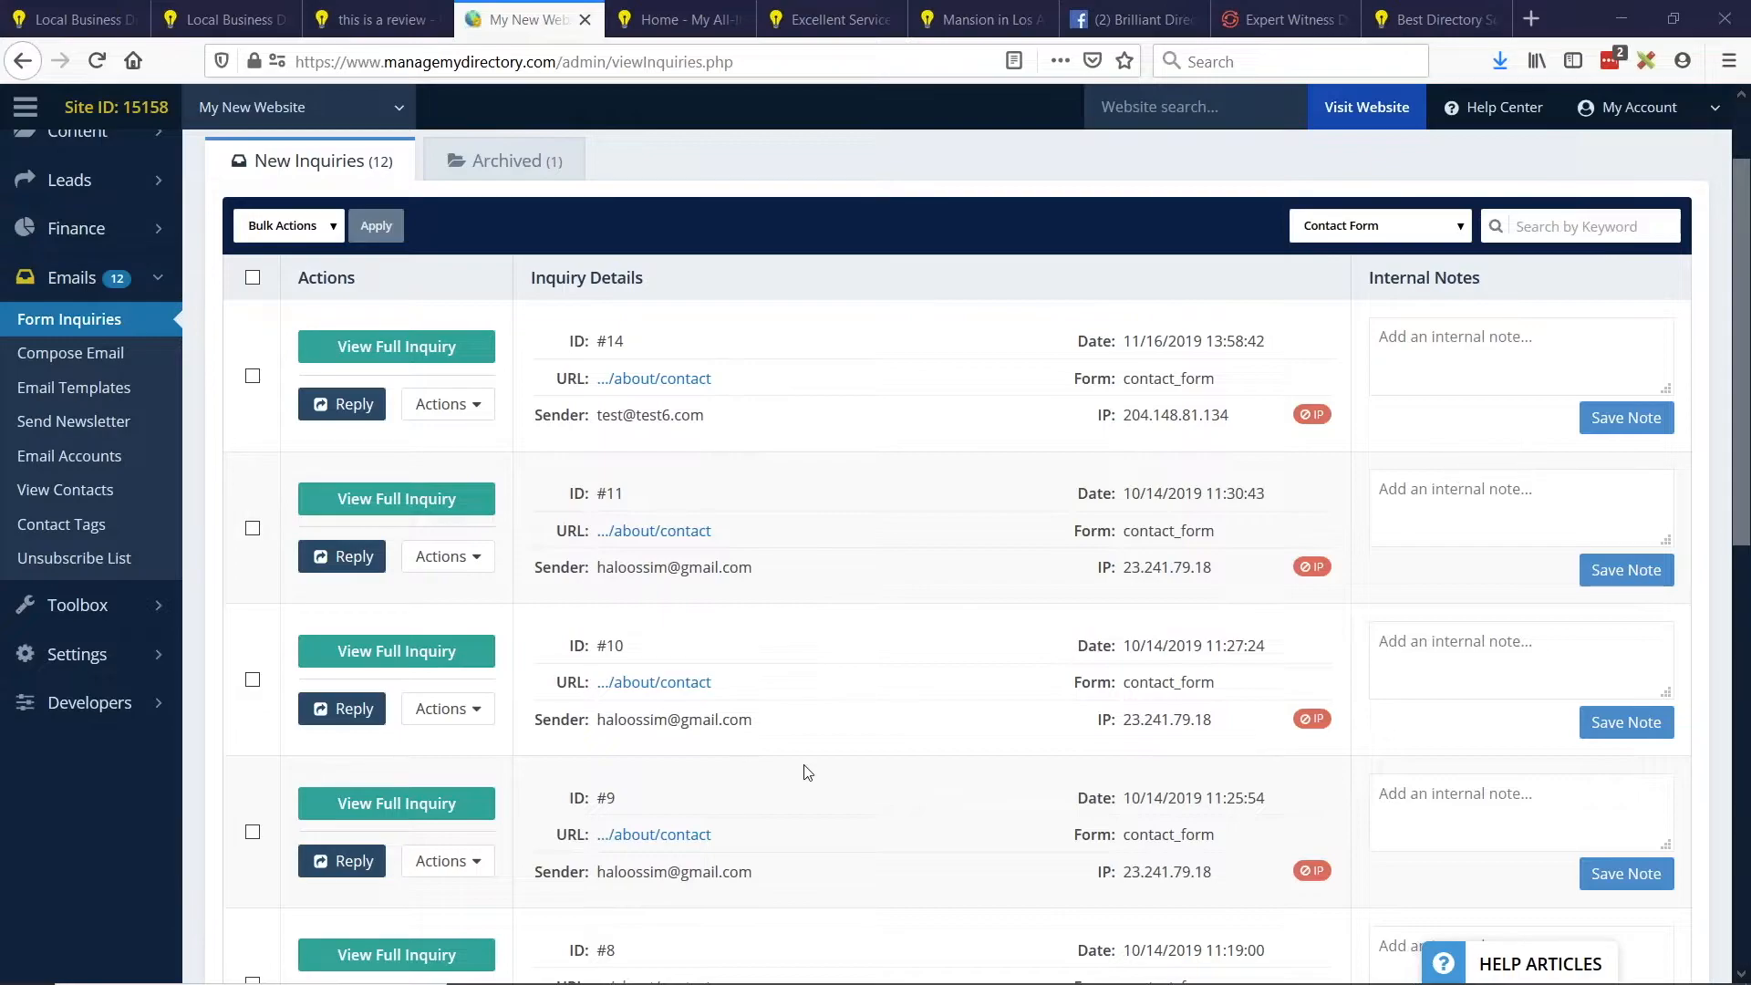
Open the member's public listing from the demo site's member dashboard and examine its Send Message form and contact options.
{"action": "key", "text": "alt+Tab"}
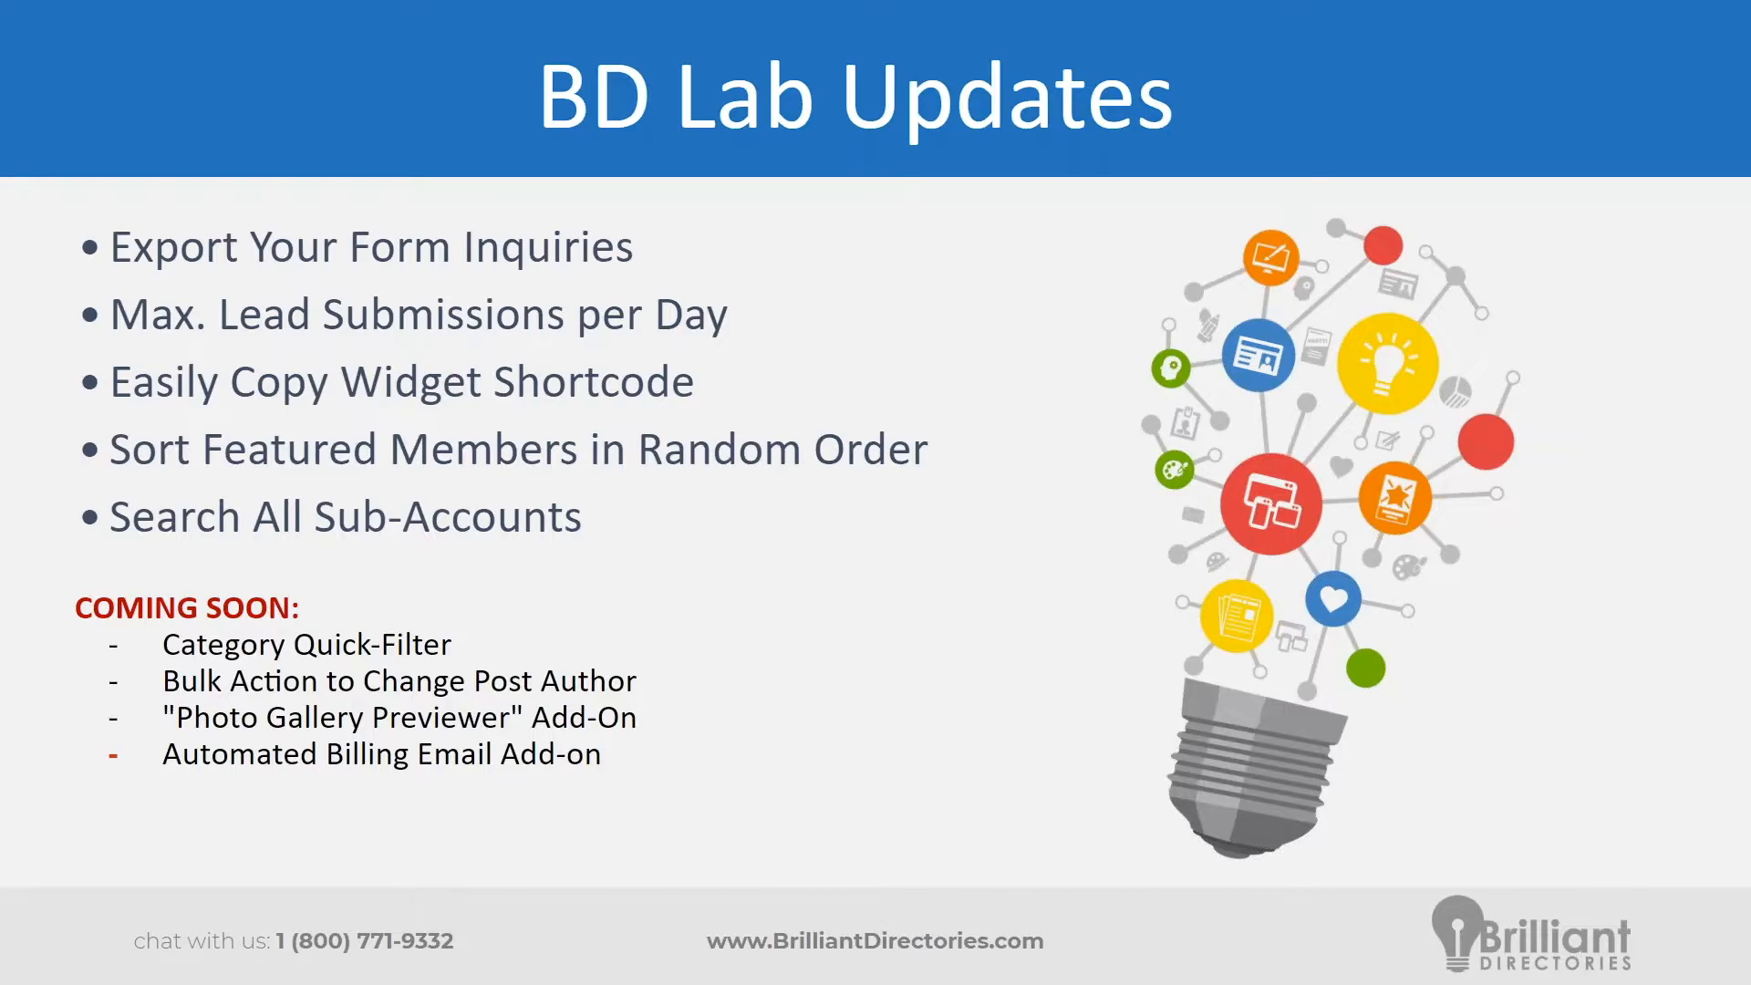
{"action": "key", "text": "alt+Tab"}
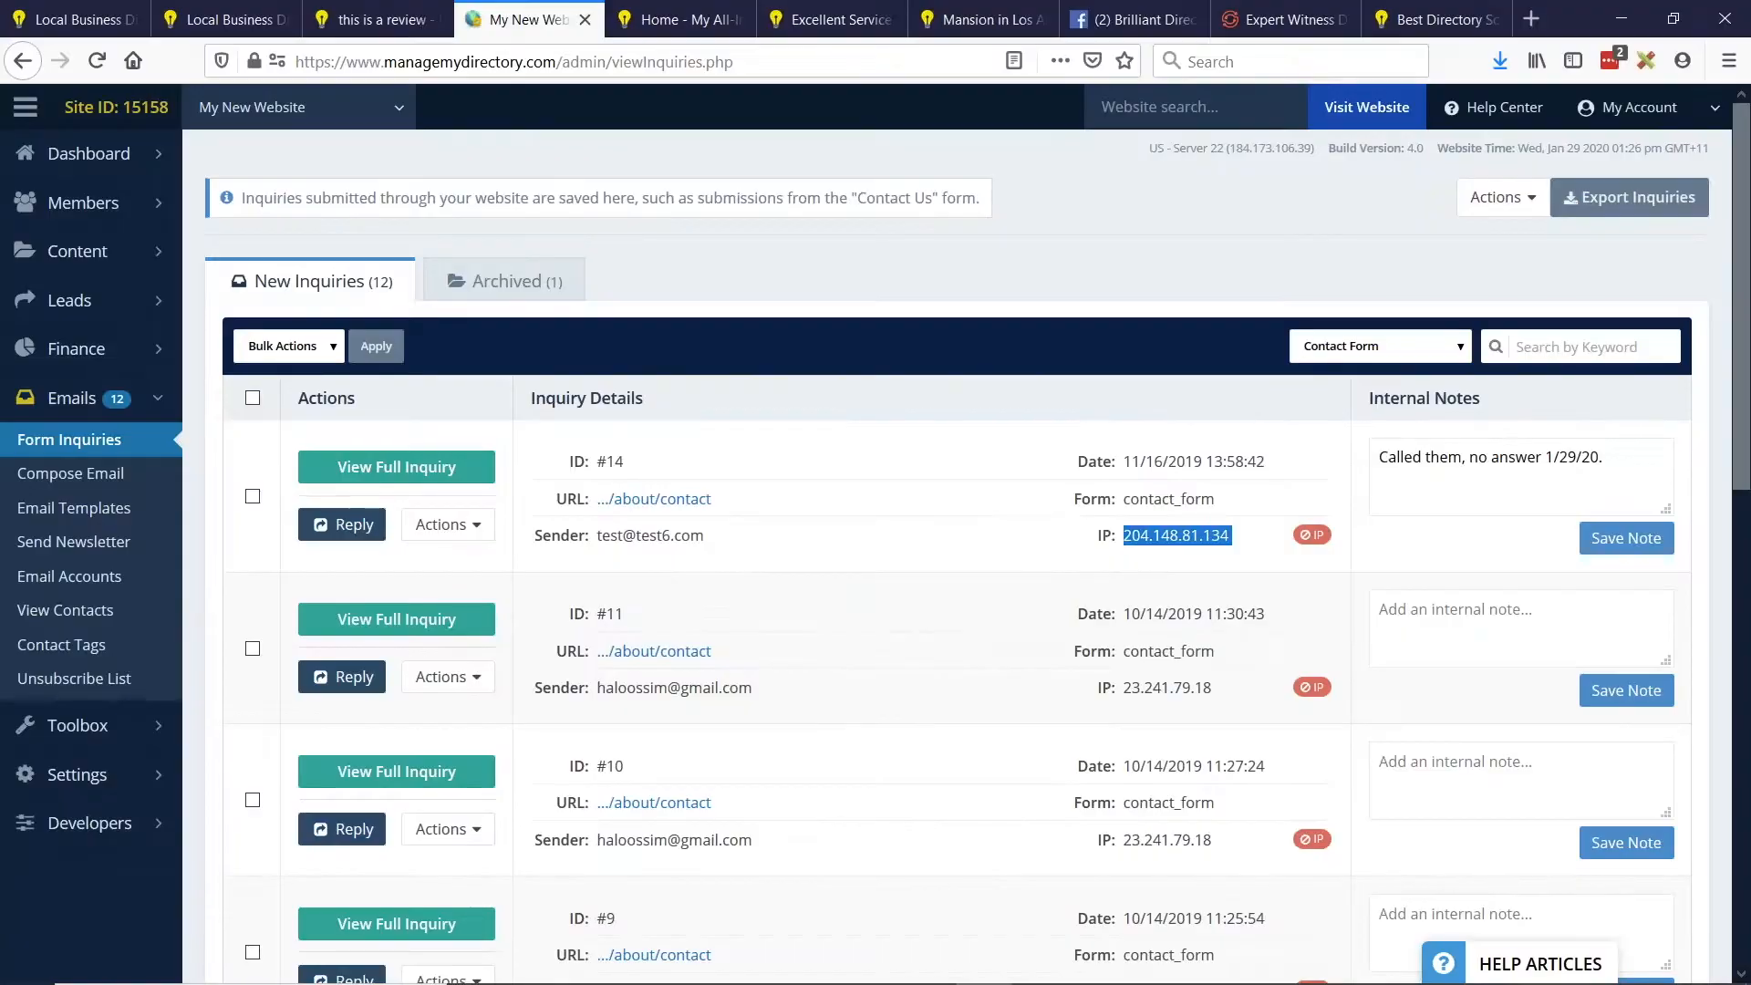
{"action": "key", "text": "ctrl+Tab"}
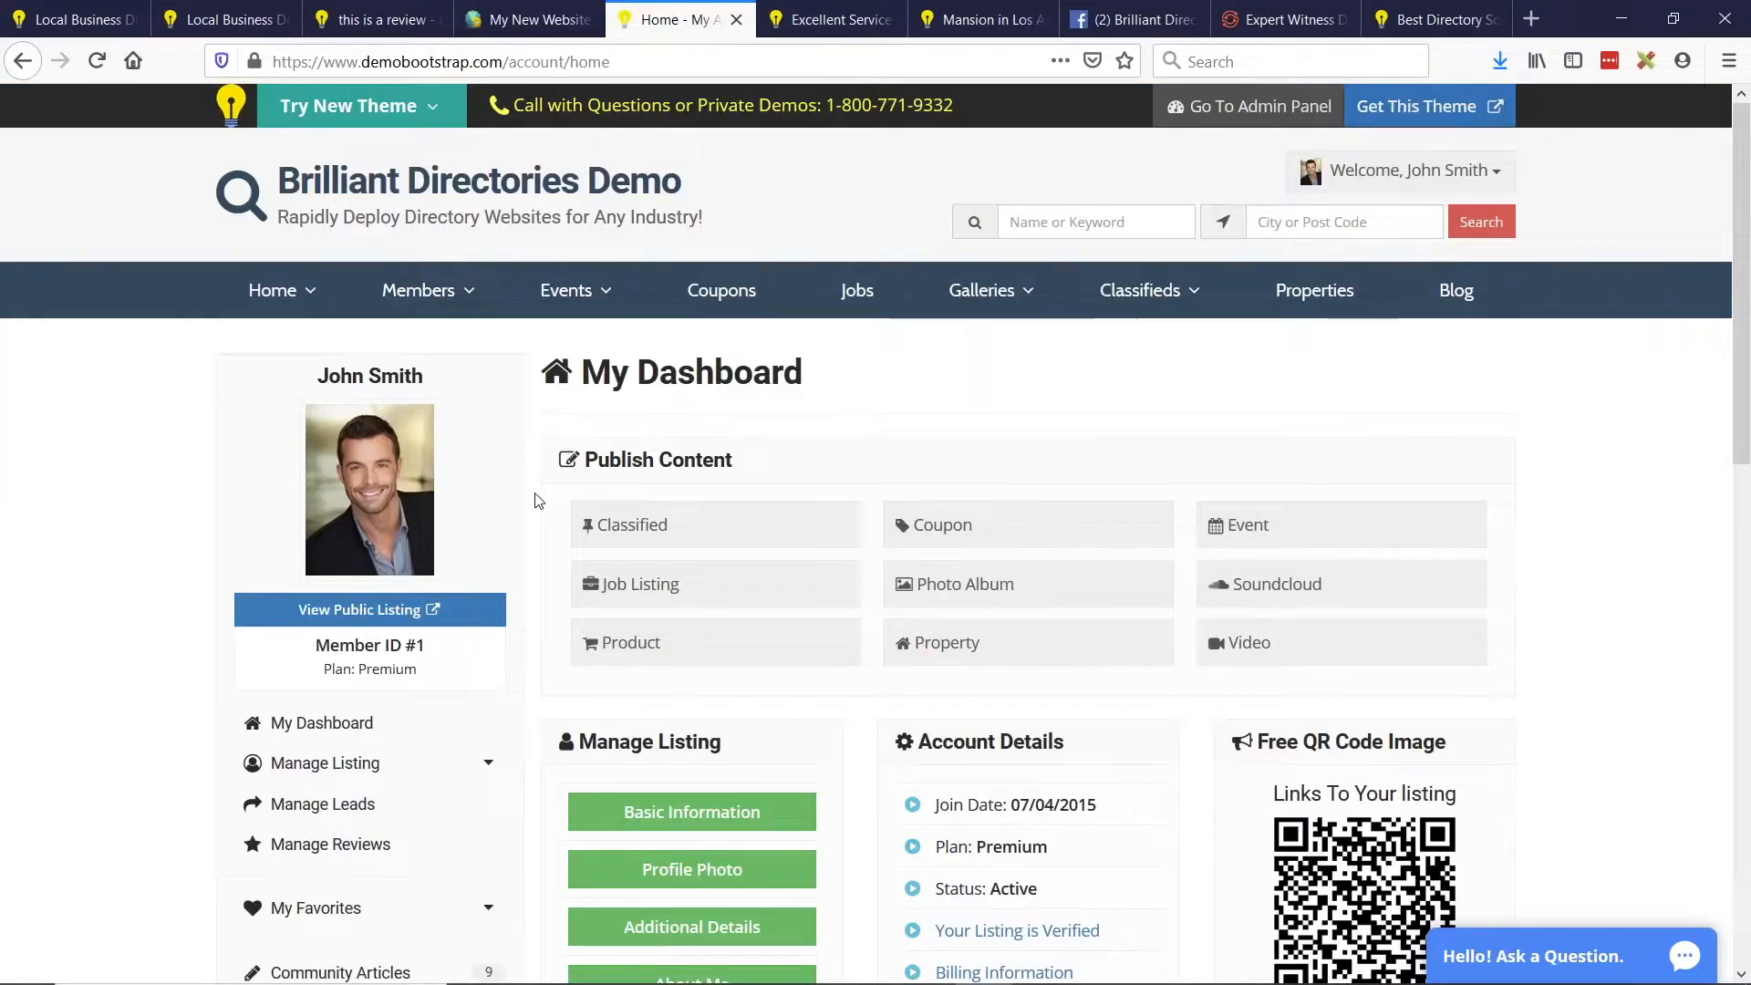
{"action": "left_click", "coordinate": [406, 611]}
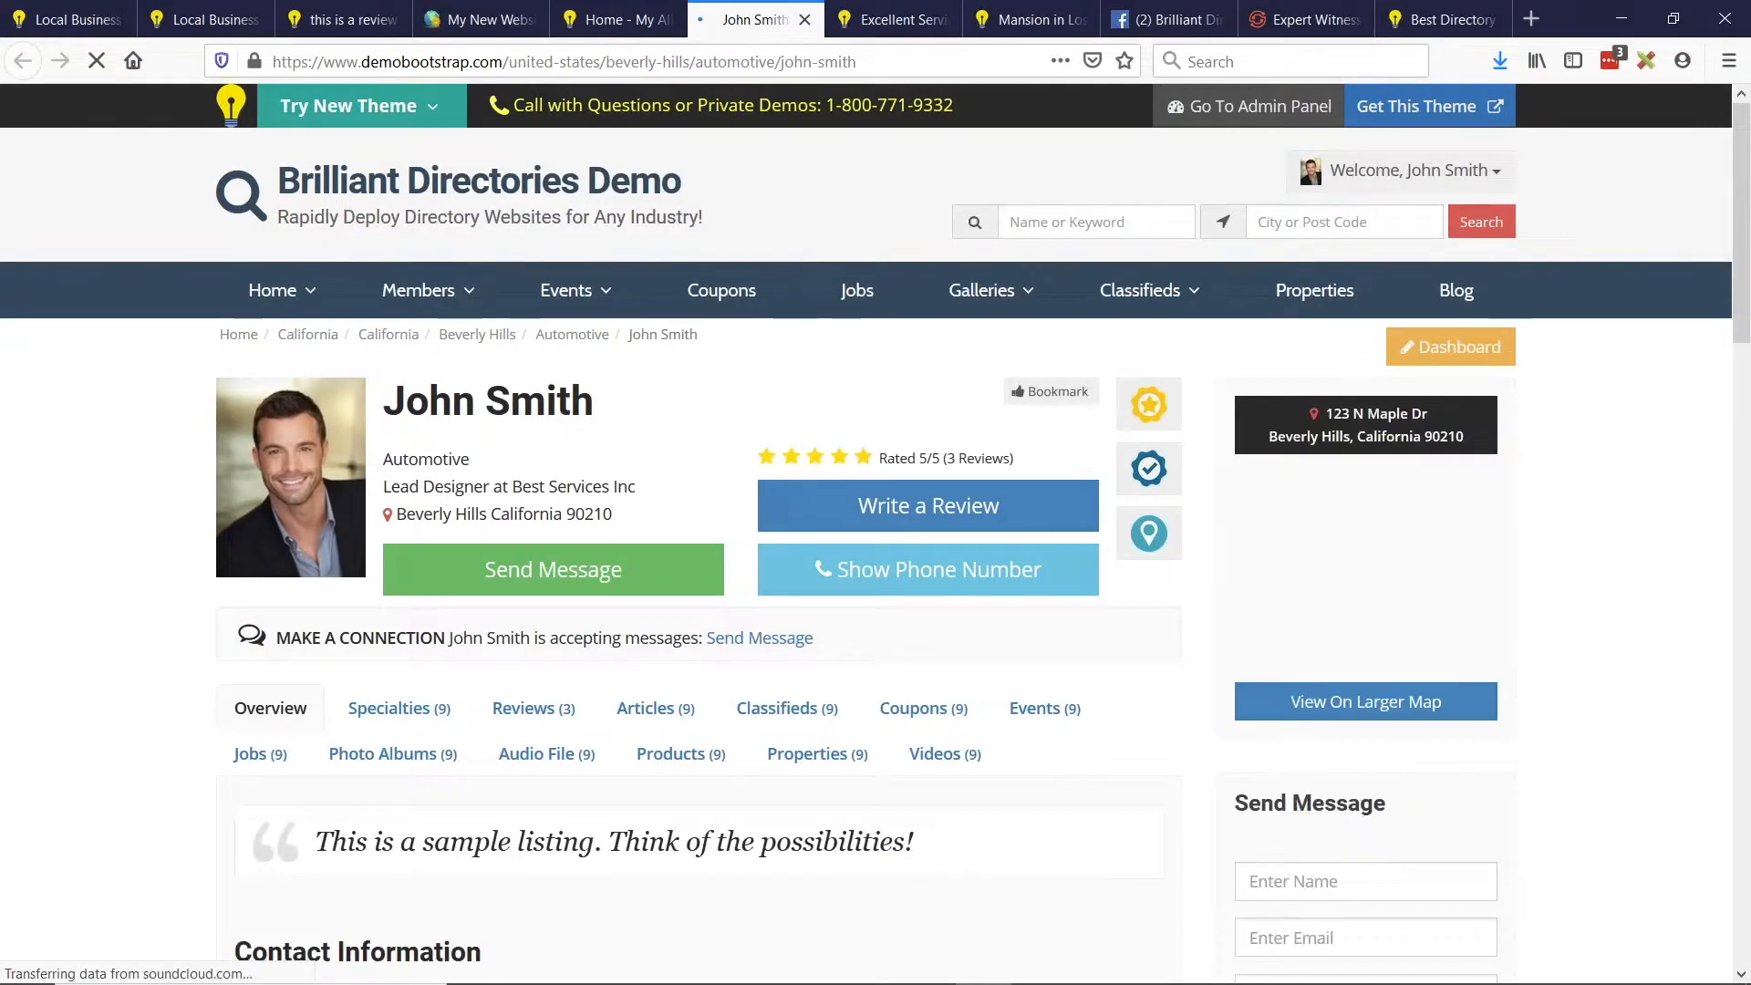
{"action": "scroll", "coordinate": [1427, 732], "scroll_direction": "down", "scroll_amount": 3}
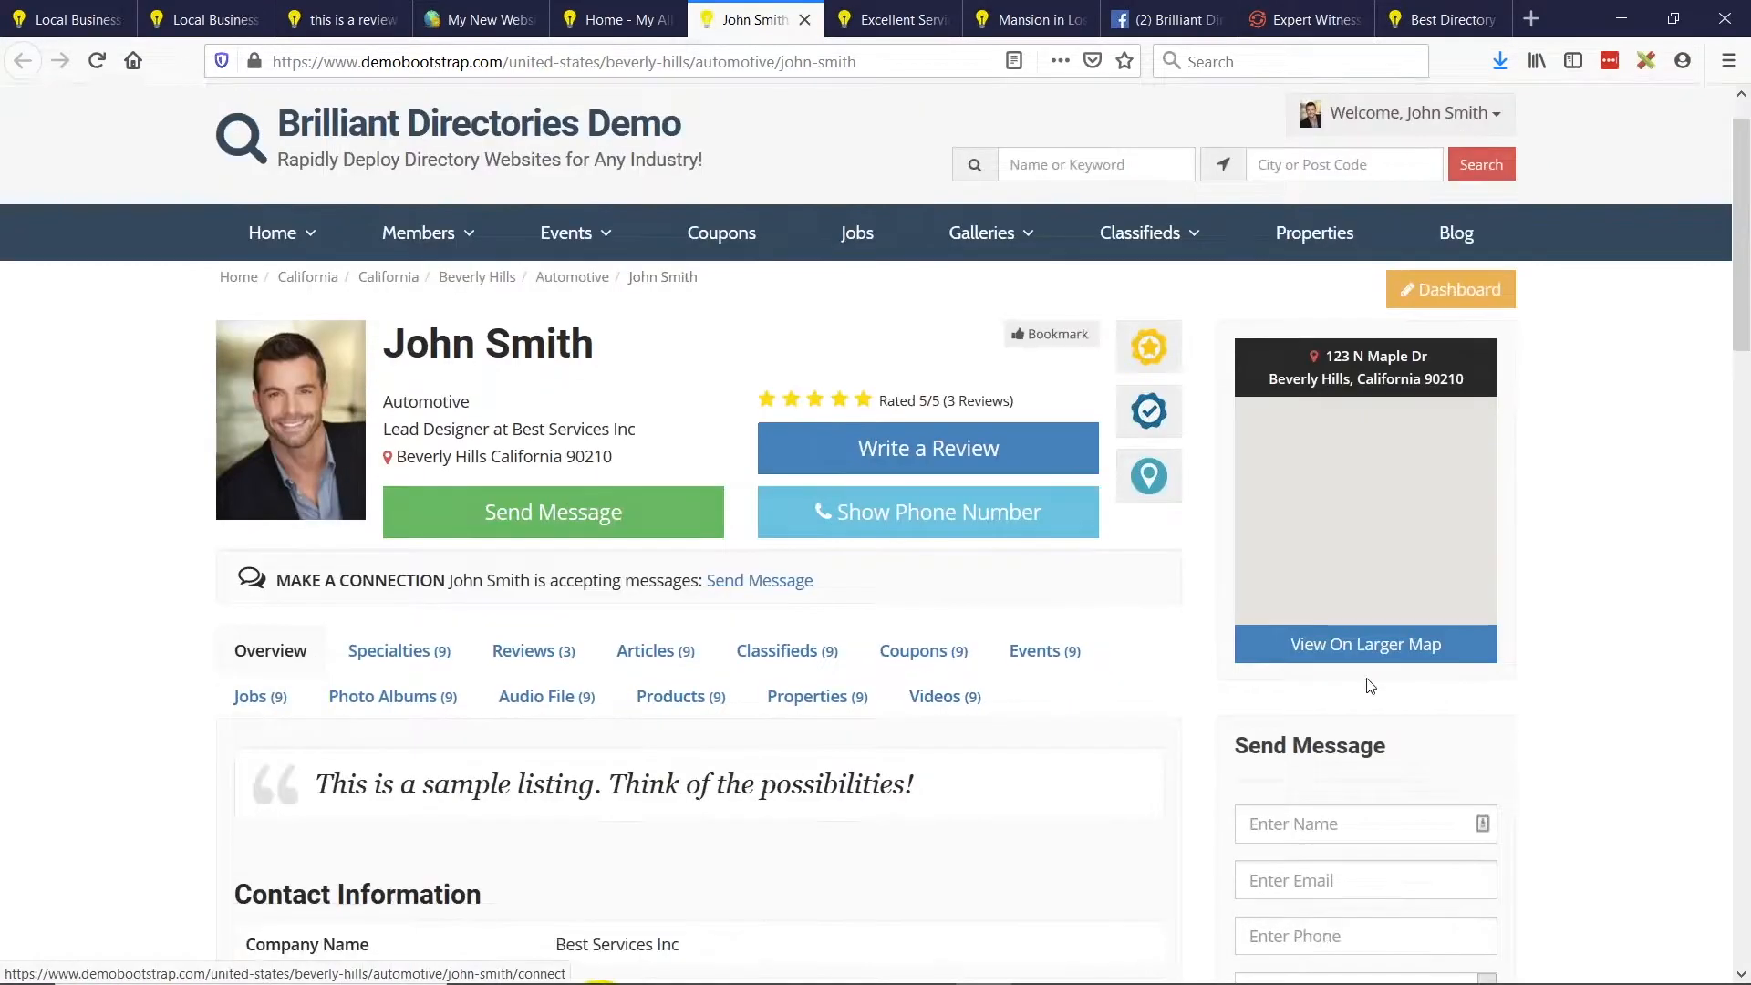
{"action": "scroll", "coordinate": [1395, 657], "scroll_direction": "down", "scroll_amount": 2}
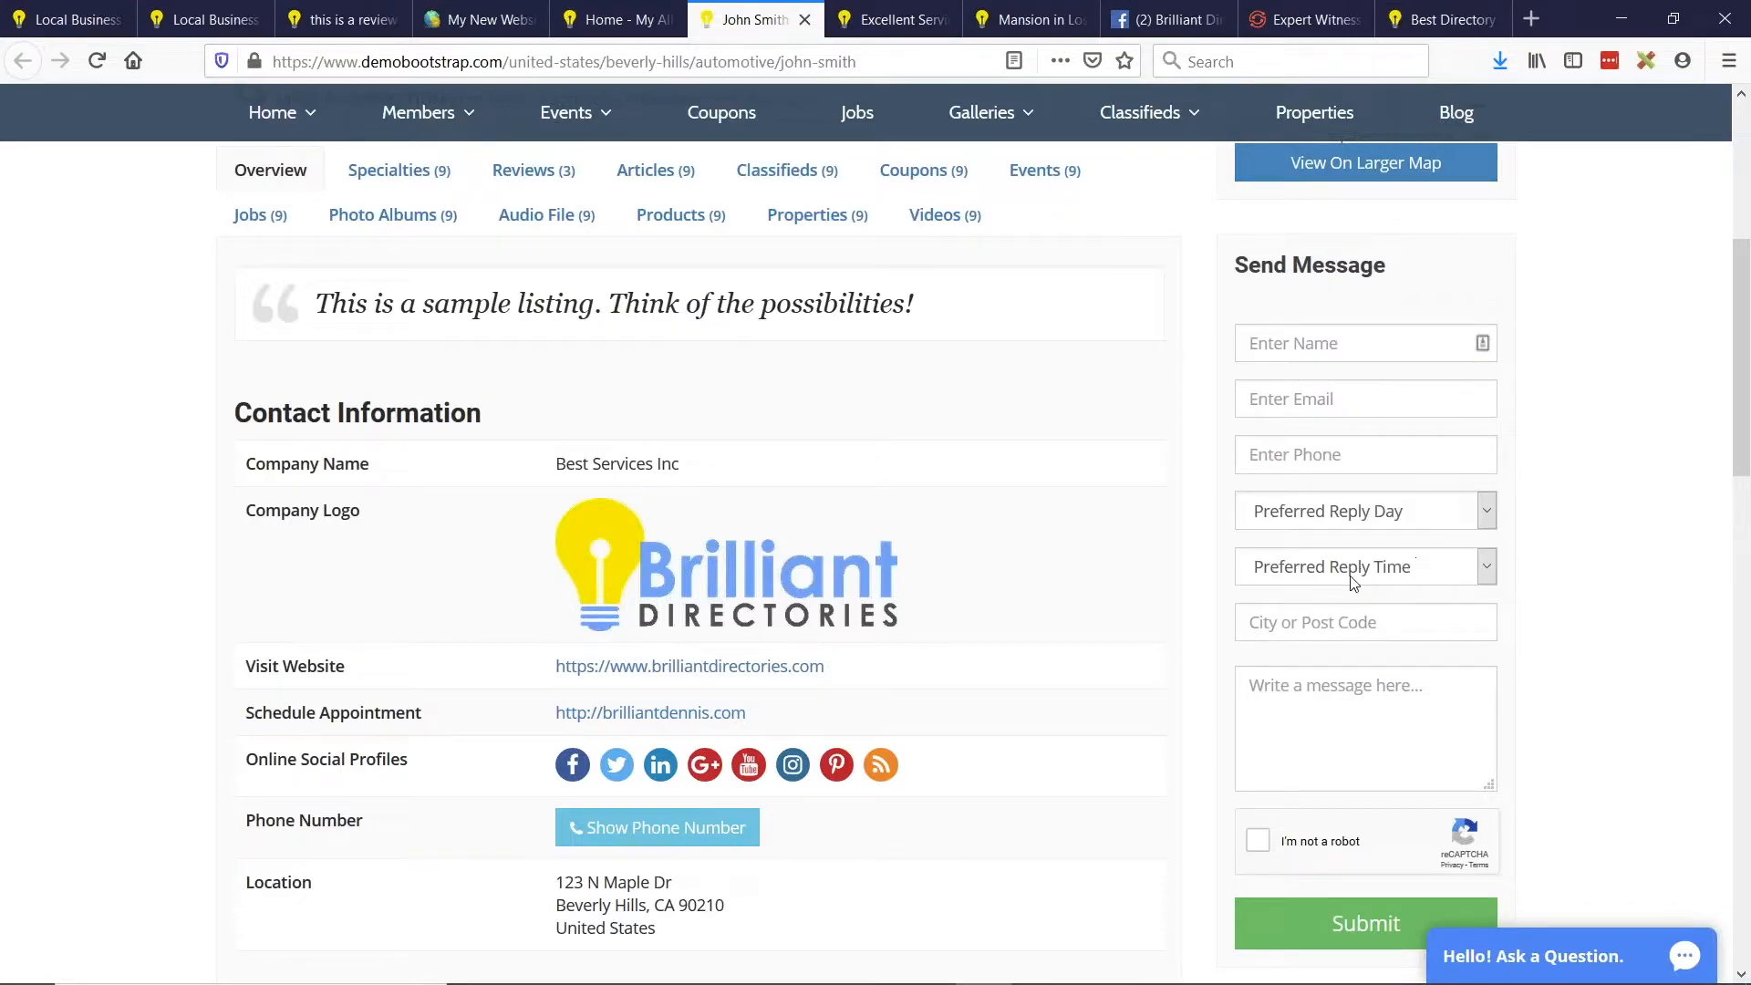
{"action": "scroll", "coordinate": [1366, 577], "scroll_direction": "up", "scroll_amount": 4}
{"action": "scroll", "coordinate": [876, 534], "scroll_direction": "up", "scroll_amount": 2}
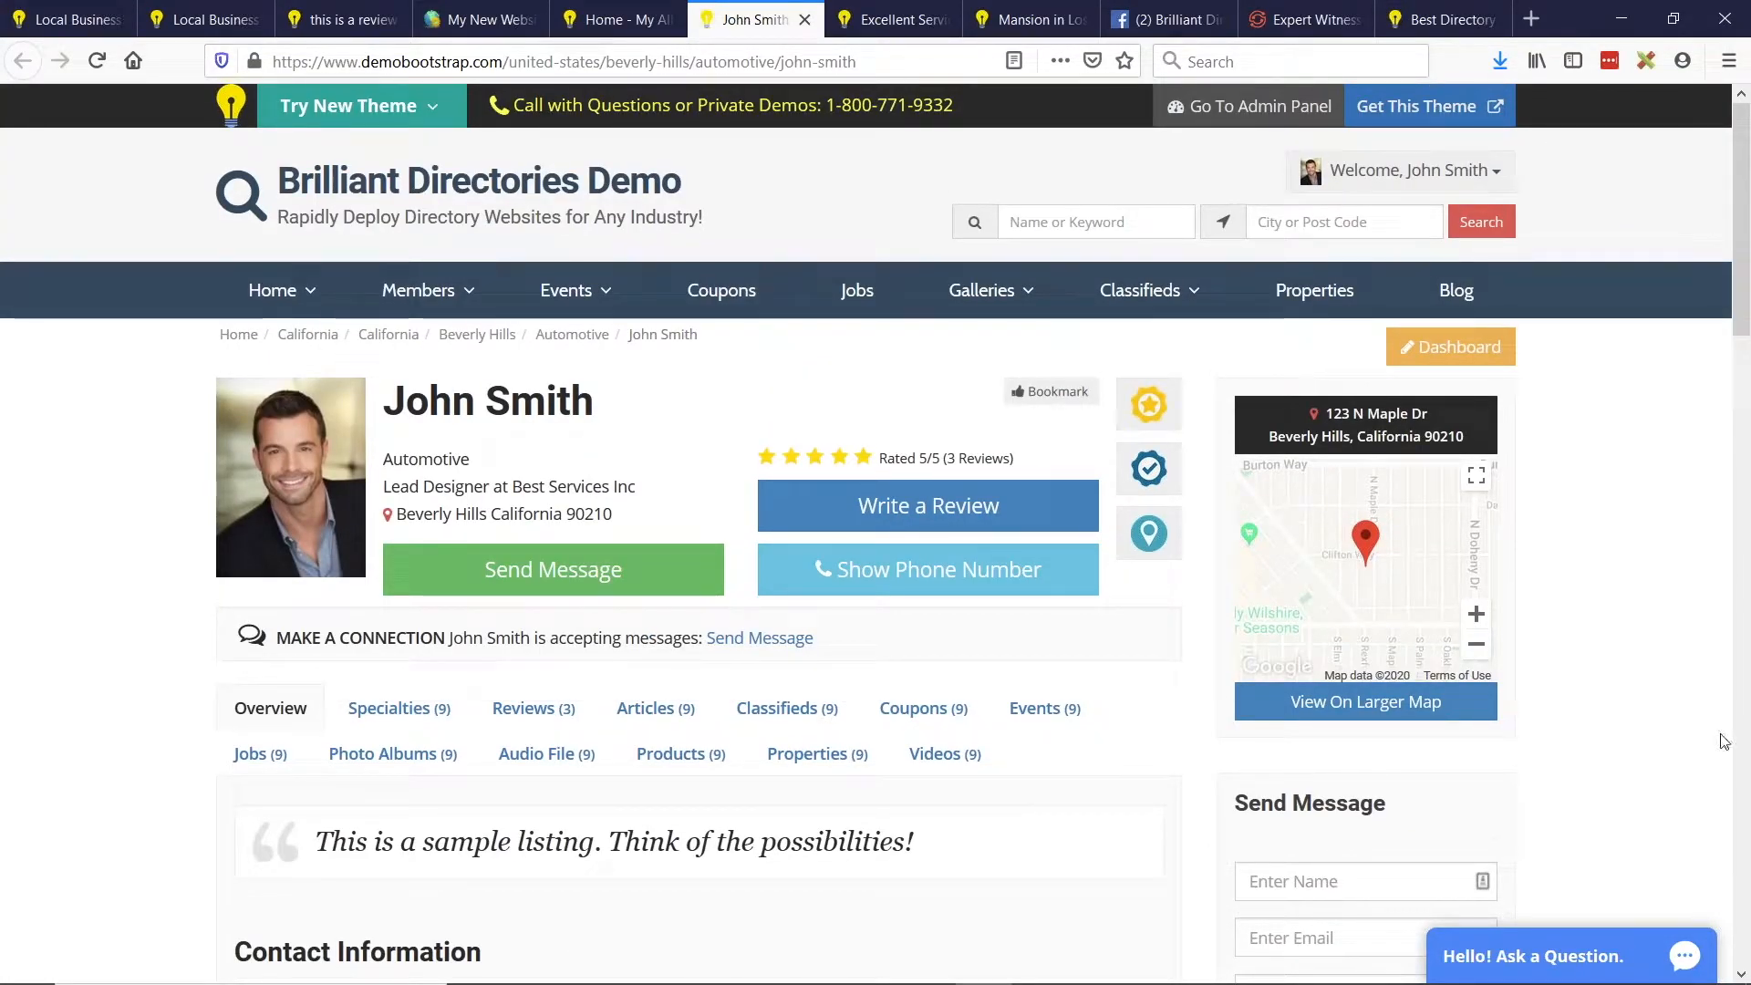
{"action": "scroll", "coordinate": [876, 533], "scroll_direction": "down", "scroll_amount": 1}
{"action": "scroll", "coordinate": [876, 534], "scroll_direction": "up", "scroll_amount": 1}
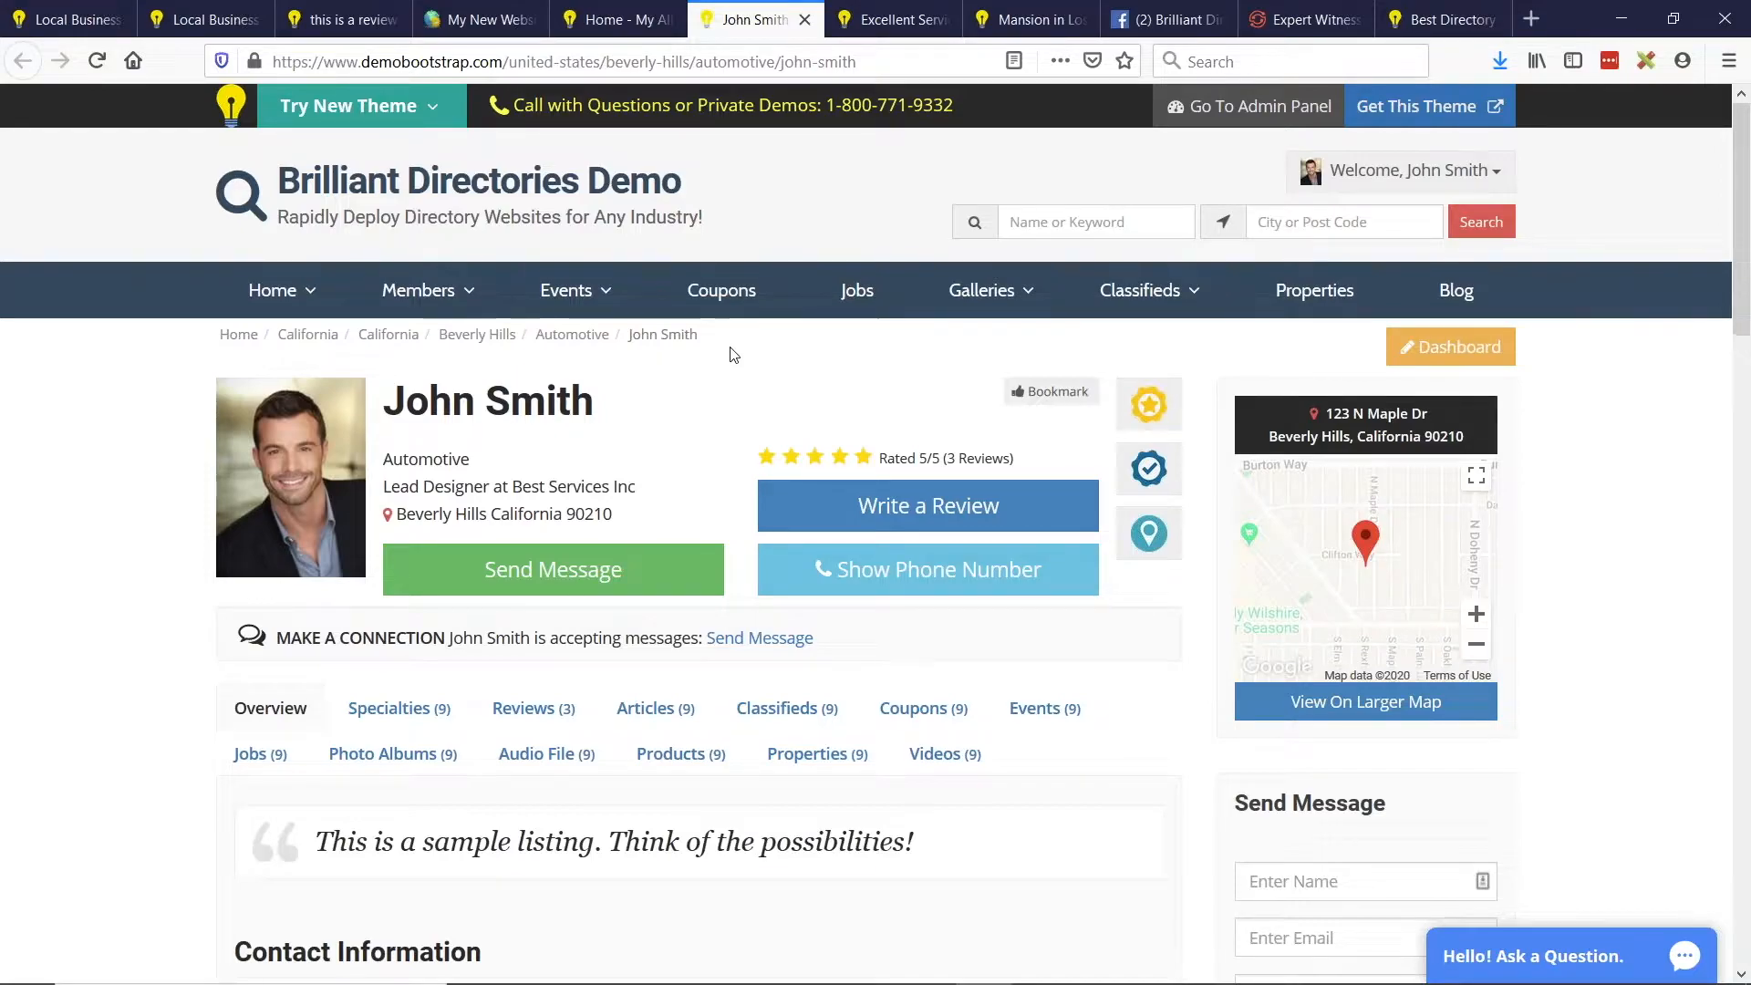
{"action": "scroll", "coordinate": [727, 352], "scroll_direction": "down", "scroll_amount": 5}
{"action": "scroll", "coordinate": [1375, 418], "scroll_direction": "down", "scroll_amount": 1}
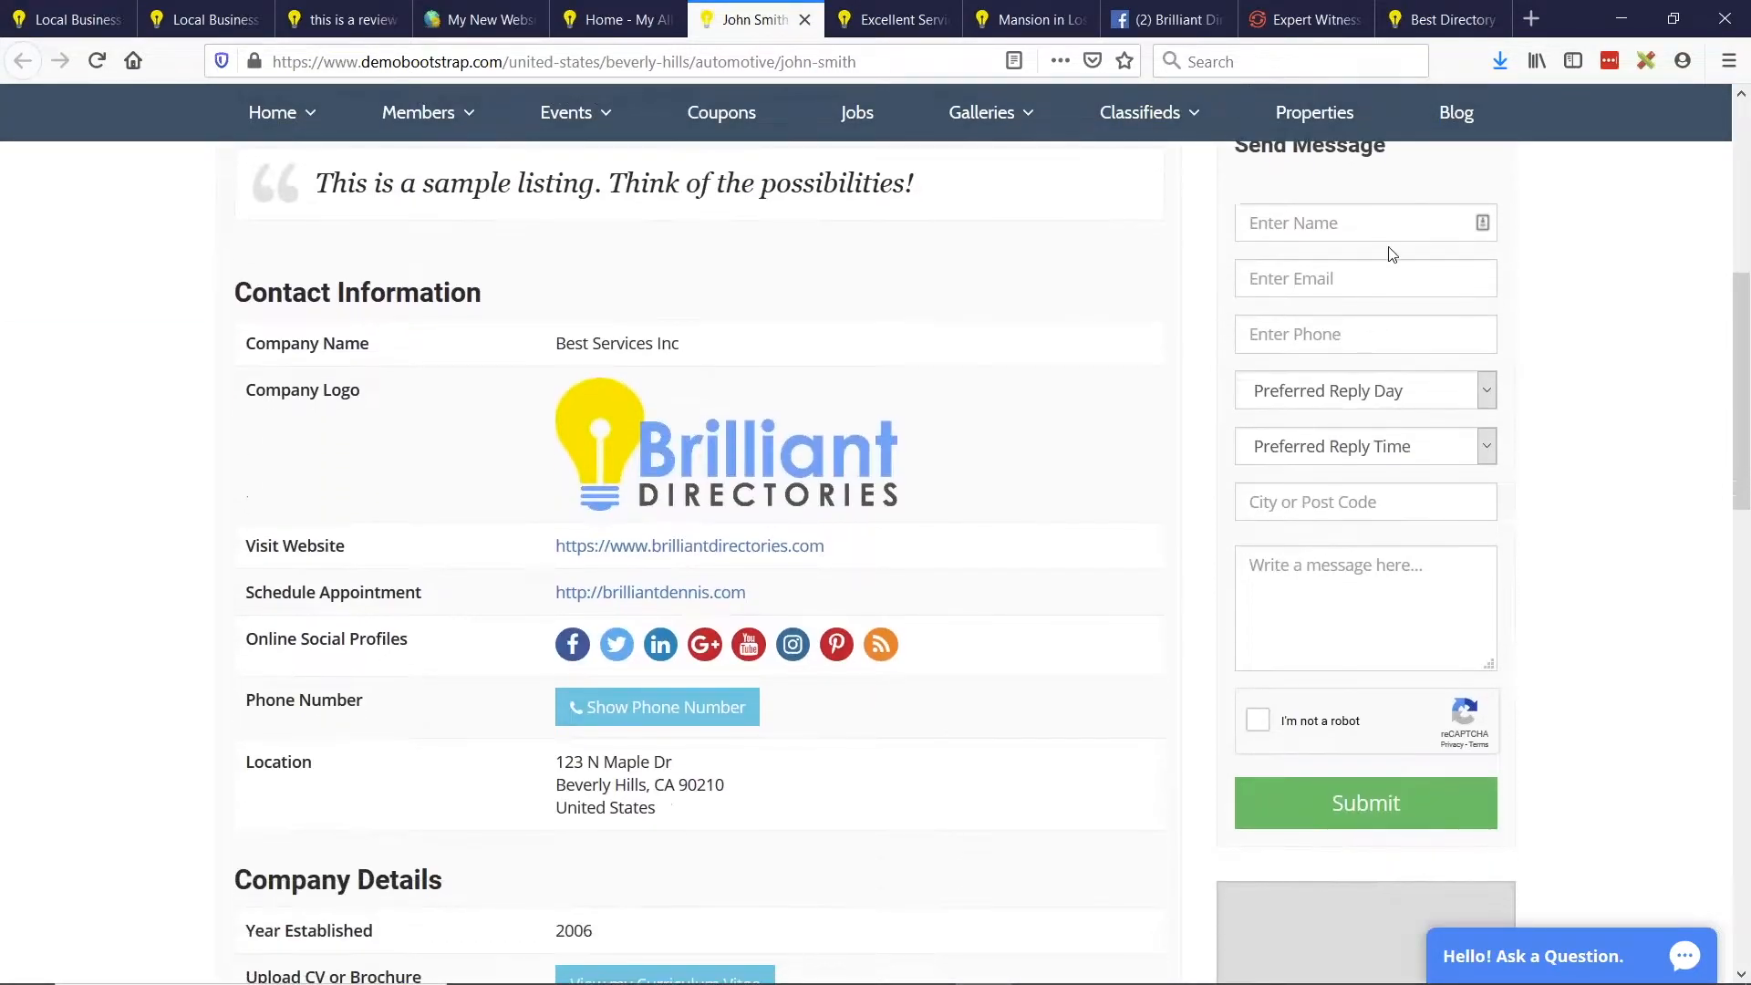
{"action": "scroll", "coordinate": [1332, 638], "scroll_direction": "up", "scroll_amount": 1}
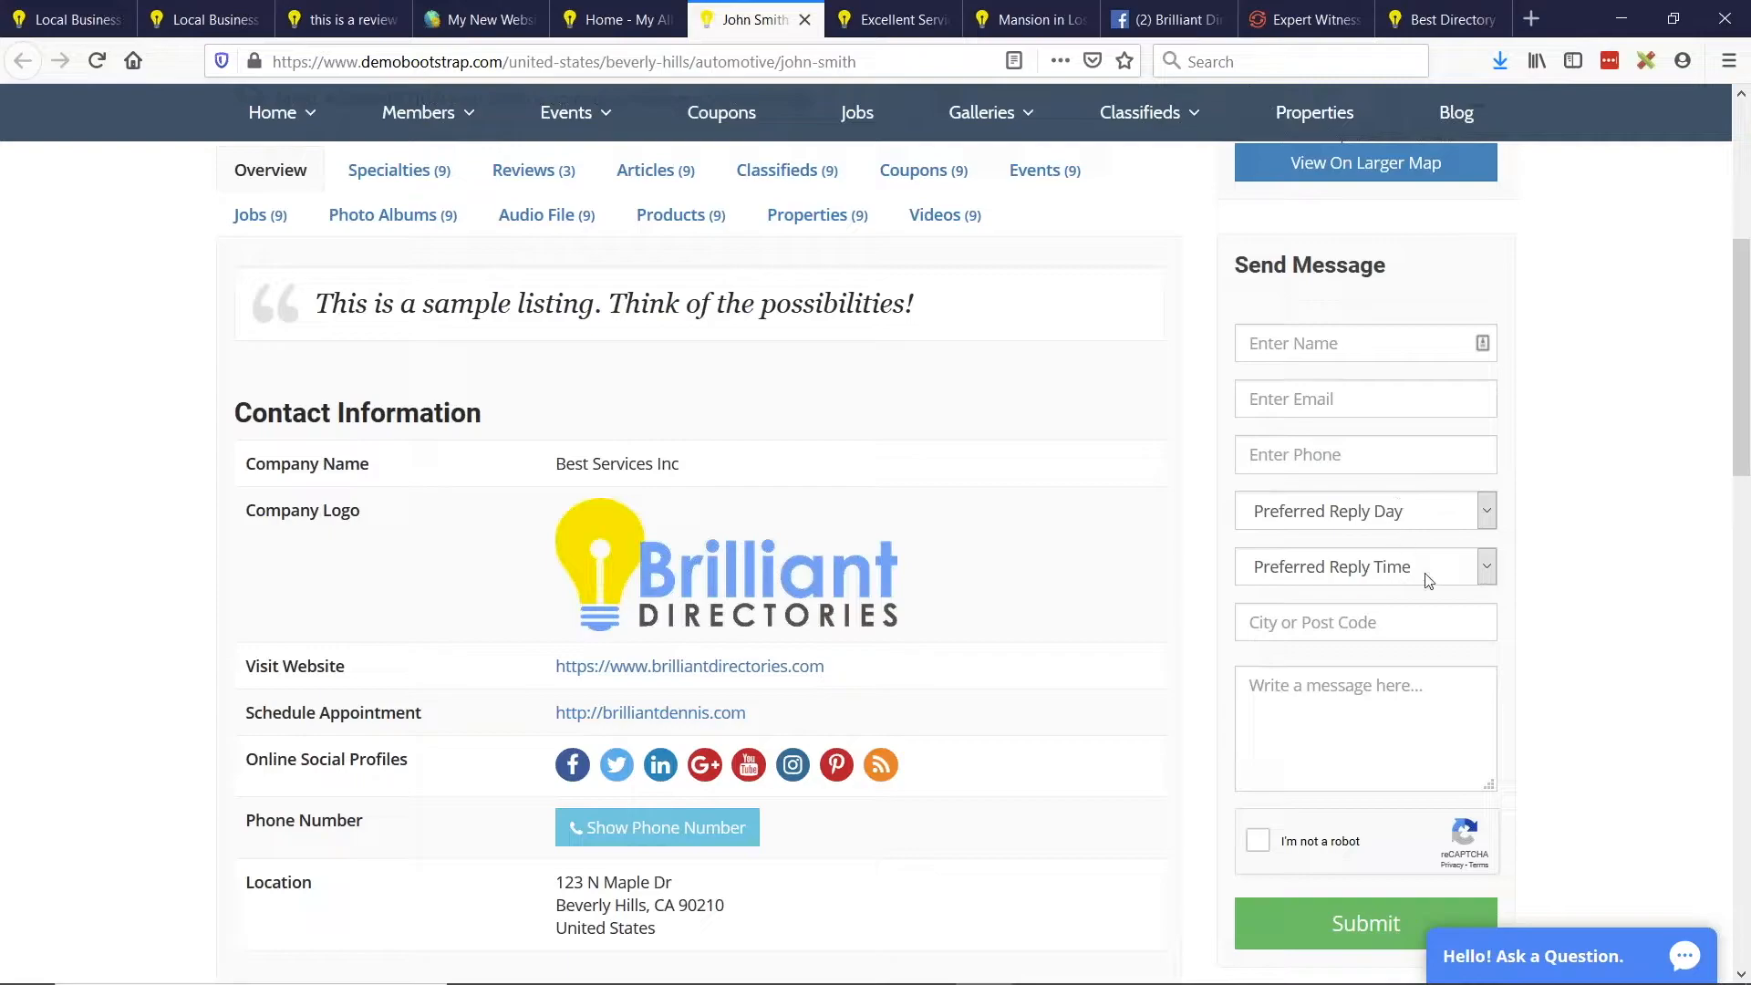
{"action": "scroll", "coordinate": [1429, 581], "scroll_direction": "up", "scroll_amount": 1}
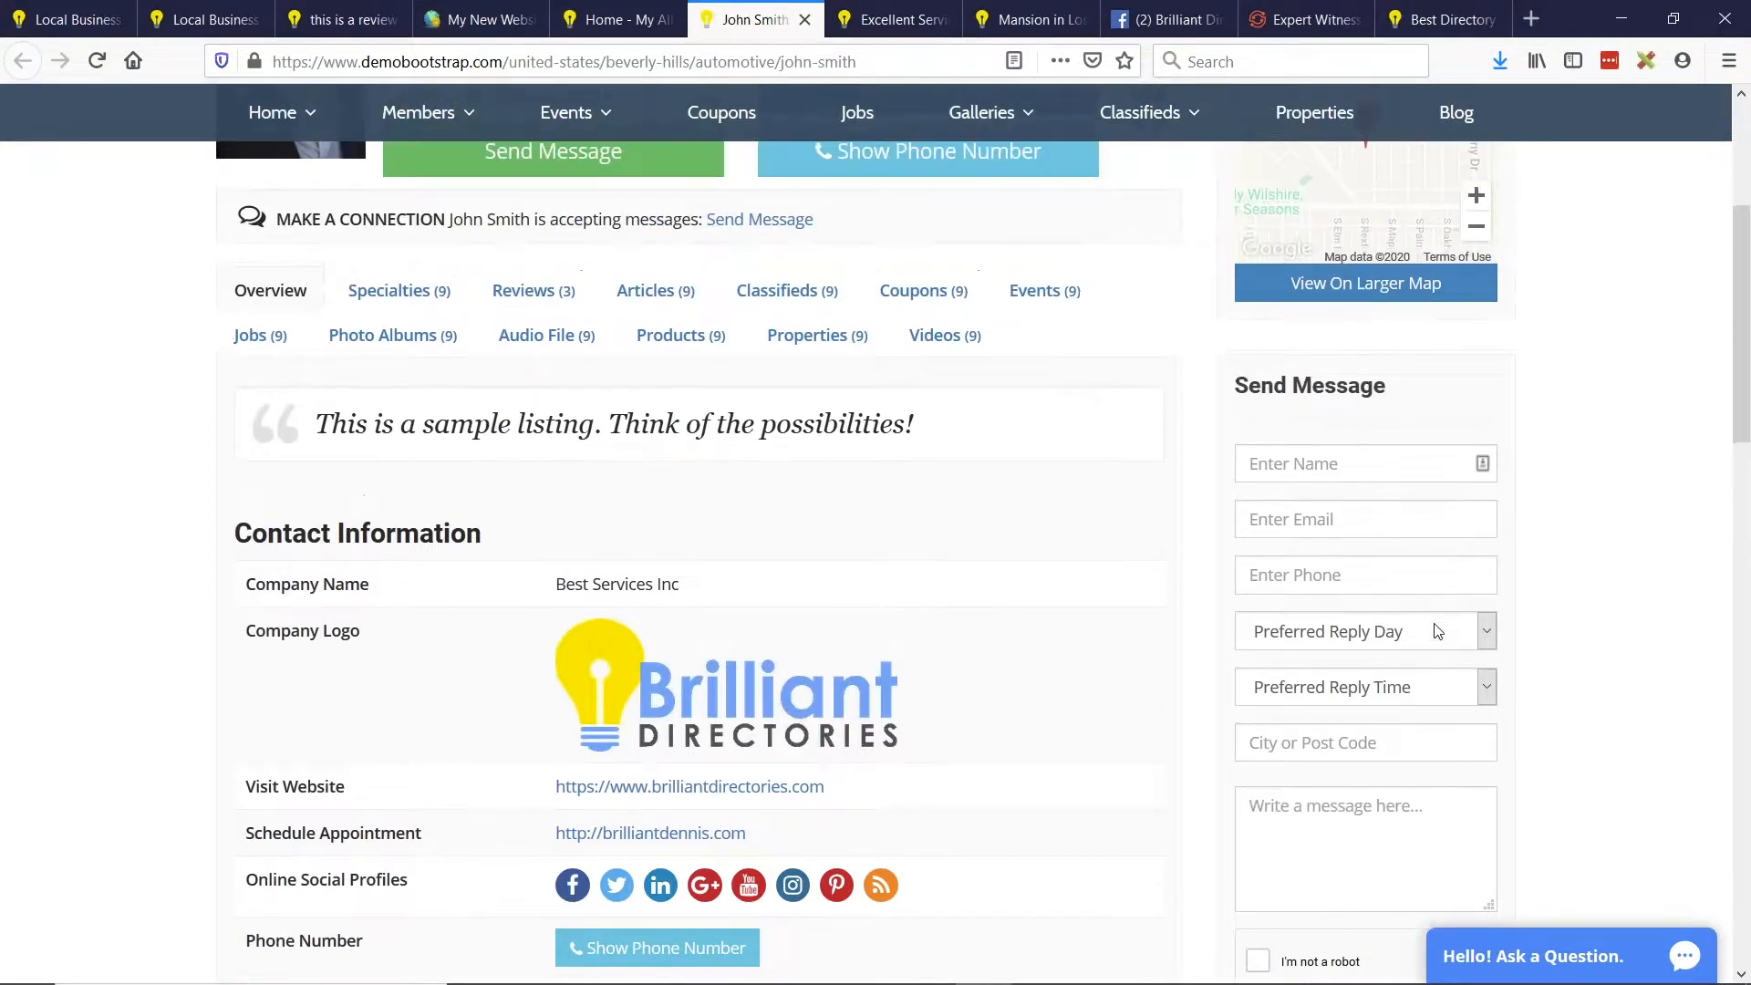
{"action": "scroll", "coordinate": [1437, 631], "scroll_direction": "up", "scroll_amount": 5}
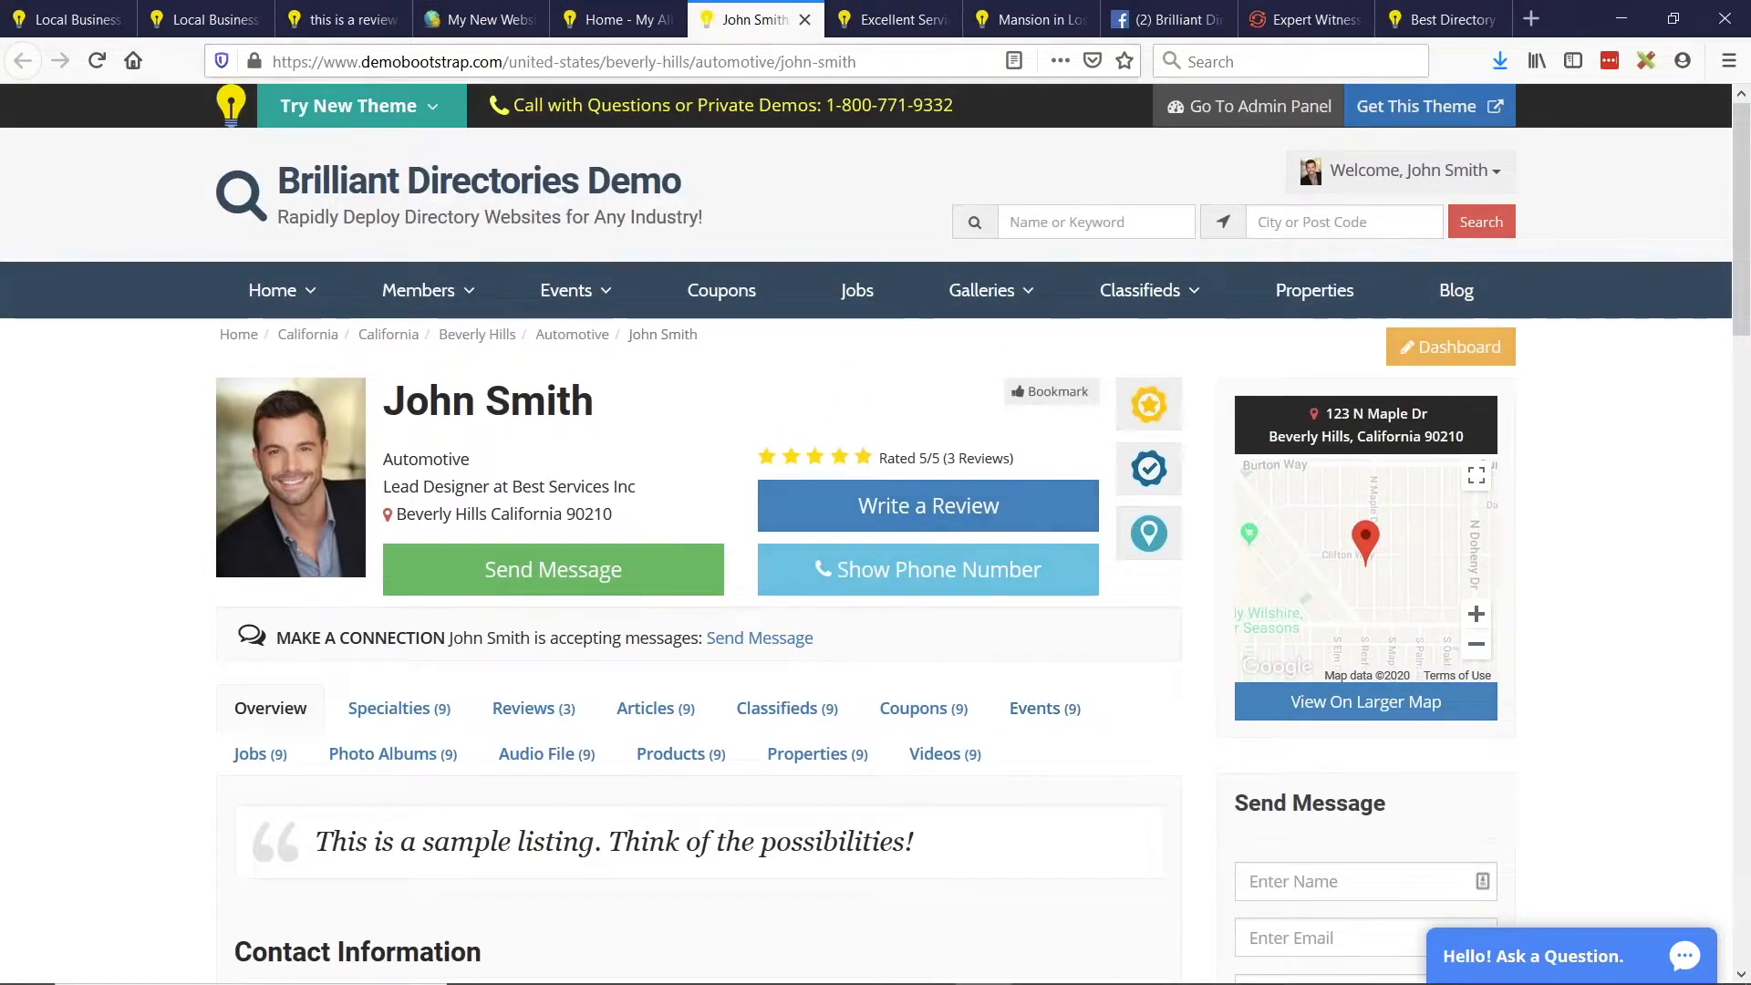
Open Lead Settings in the directory admin, expand Main Action and go to its Maximum Lead Inquiries Per Day setting.
{"action": "left_click", "coordinate": [483, 19]}
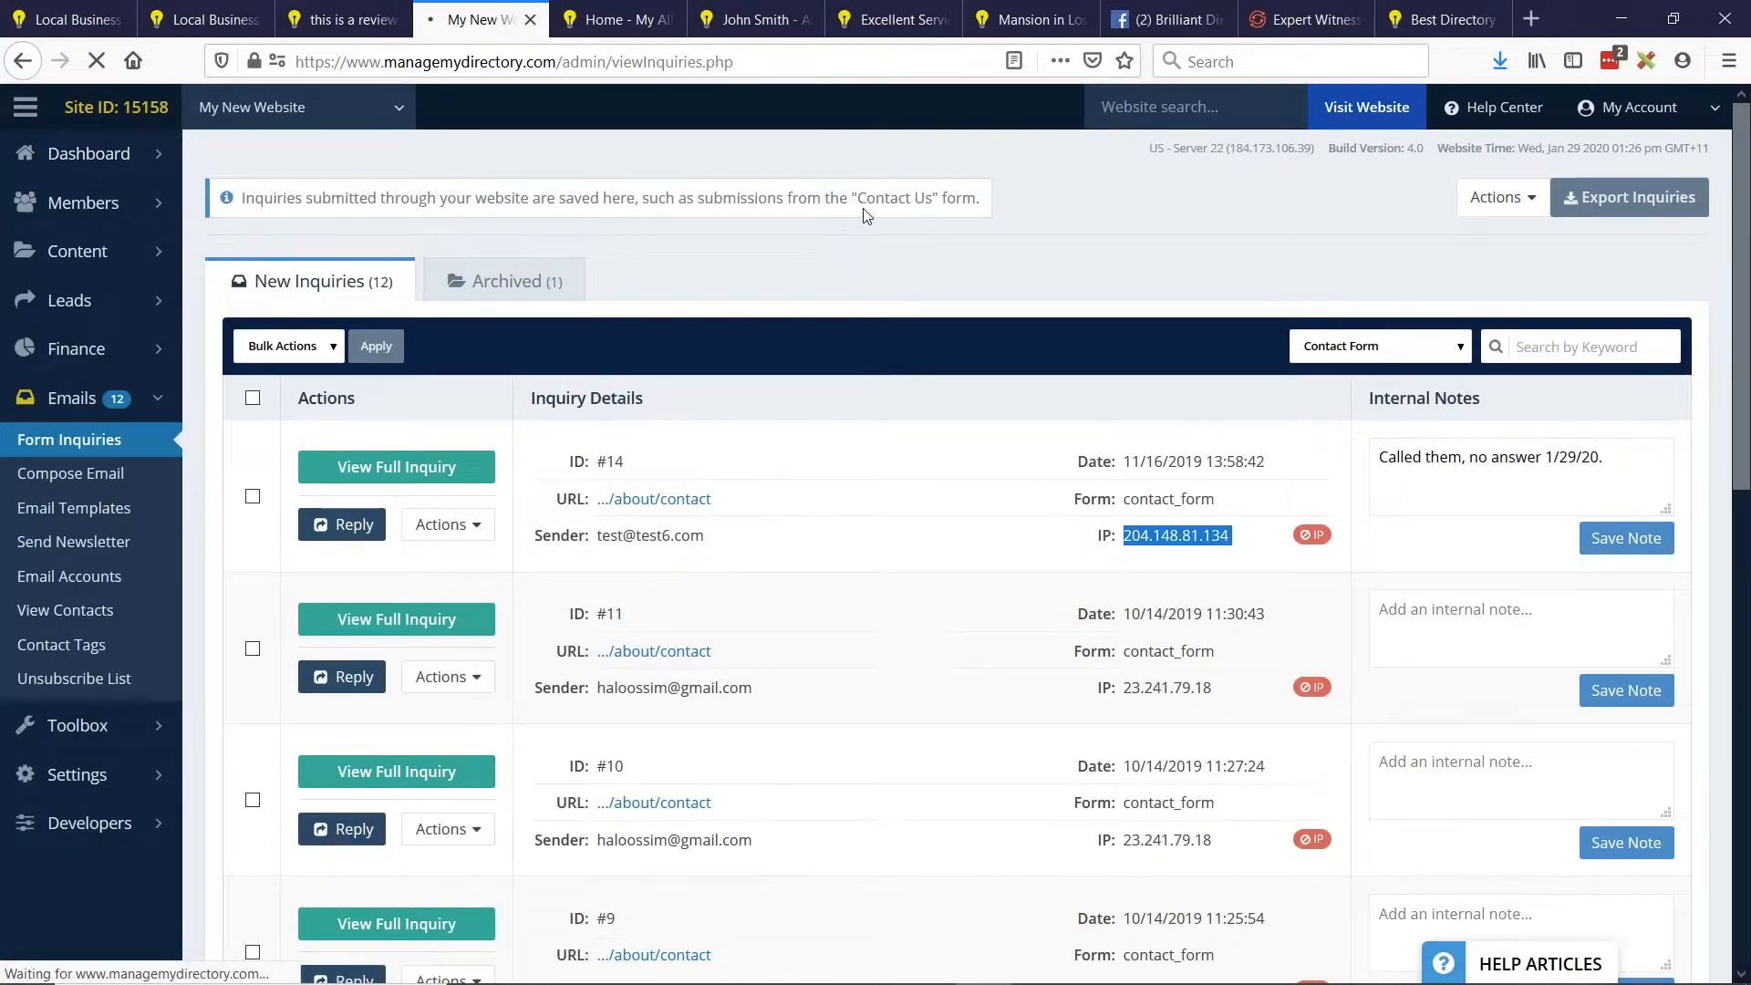
{"action": "mouse_move", "coordinate": [110, 245]}
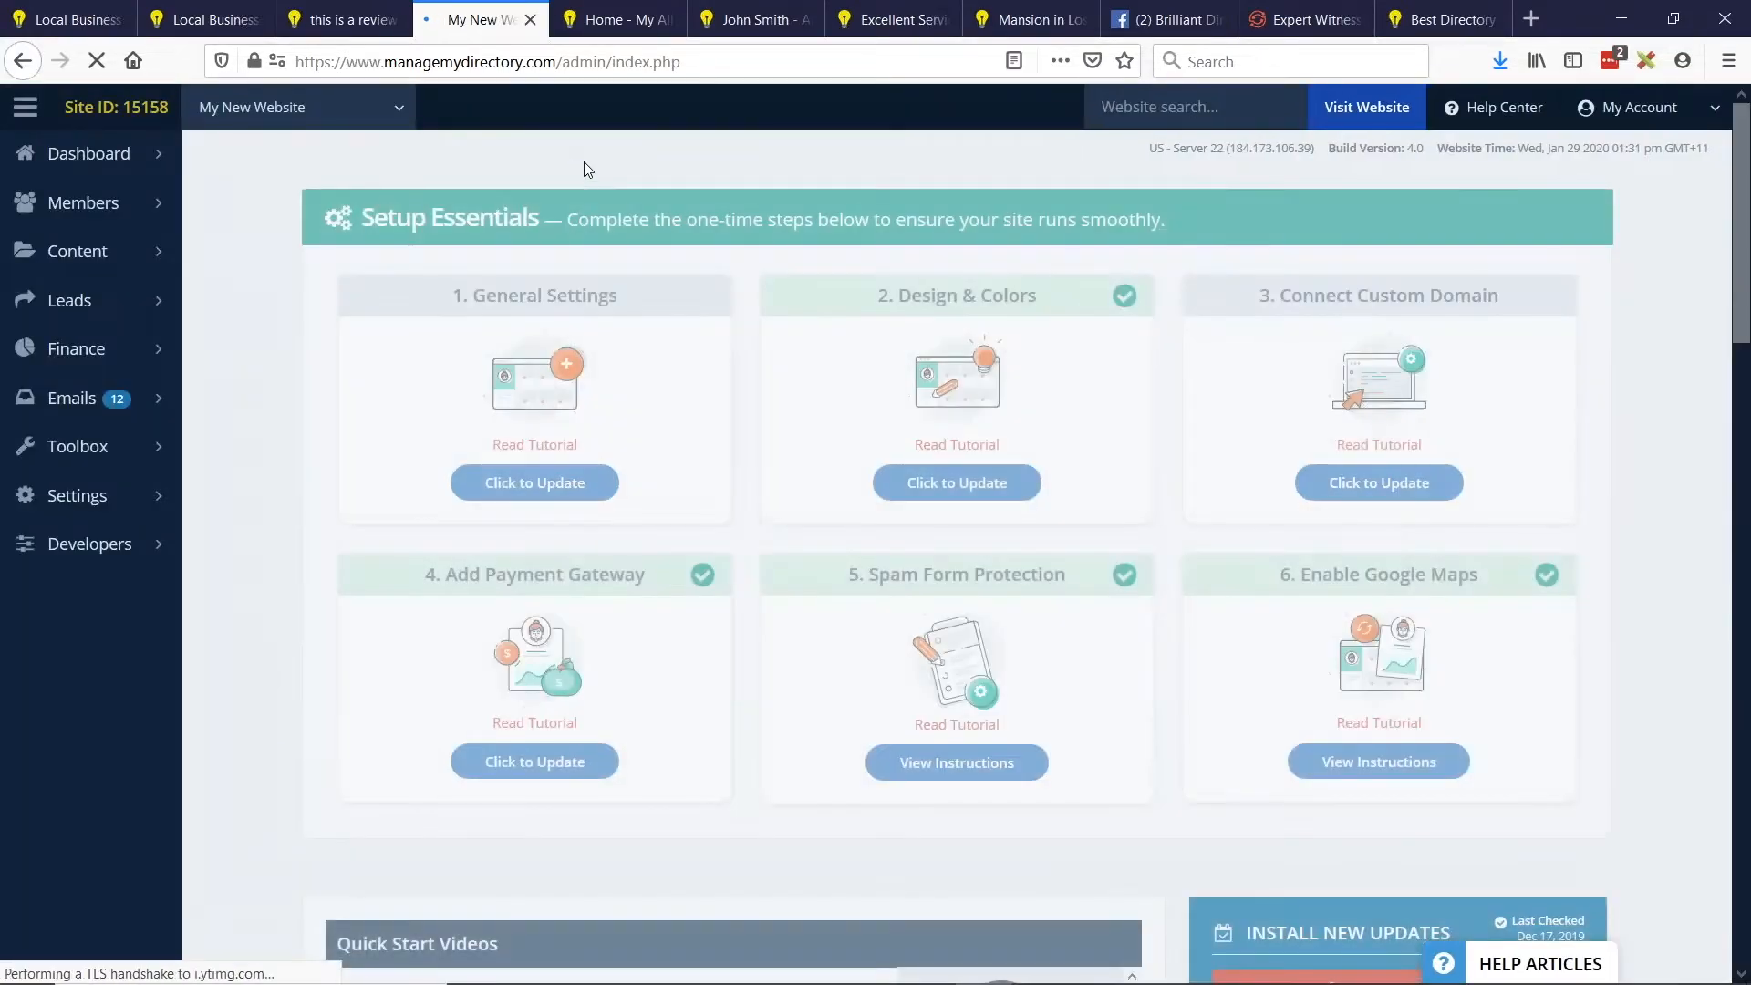
{"action": "left_click", "coordinate": [157, 305]}
{"action": "left_click", "coordinate": [64, 418]}
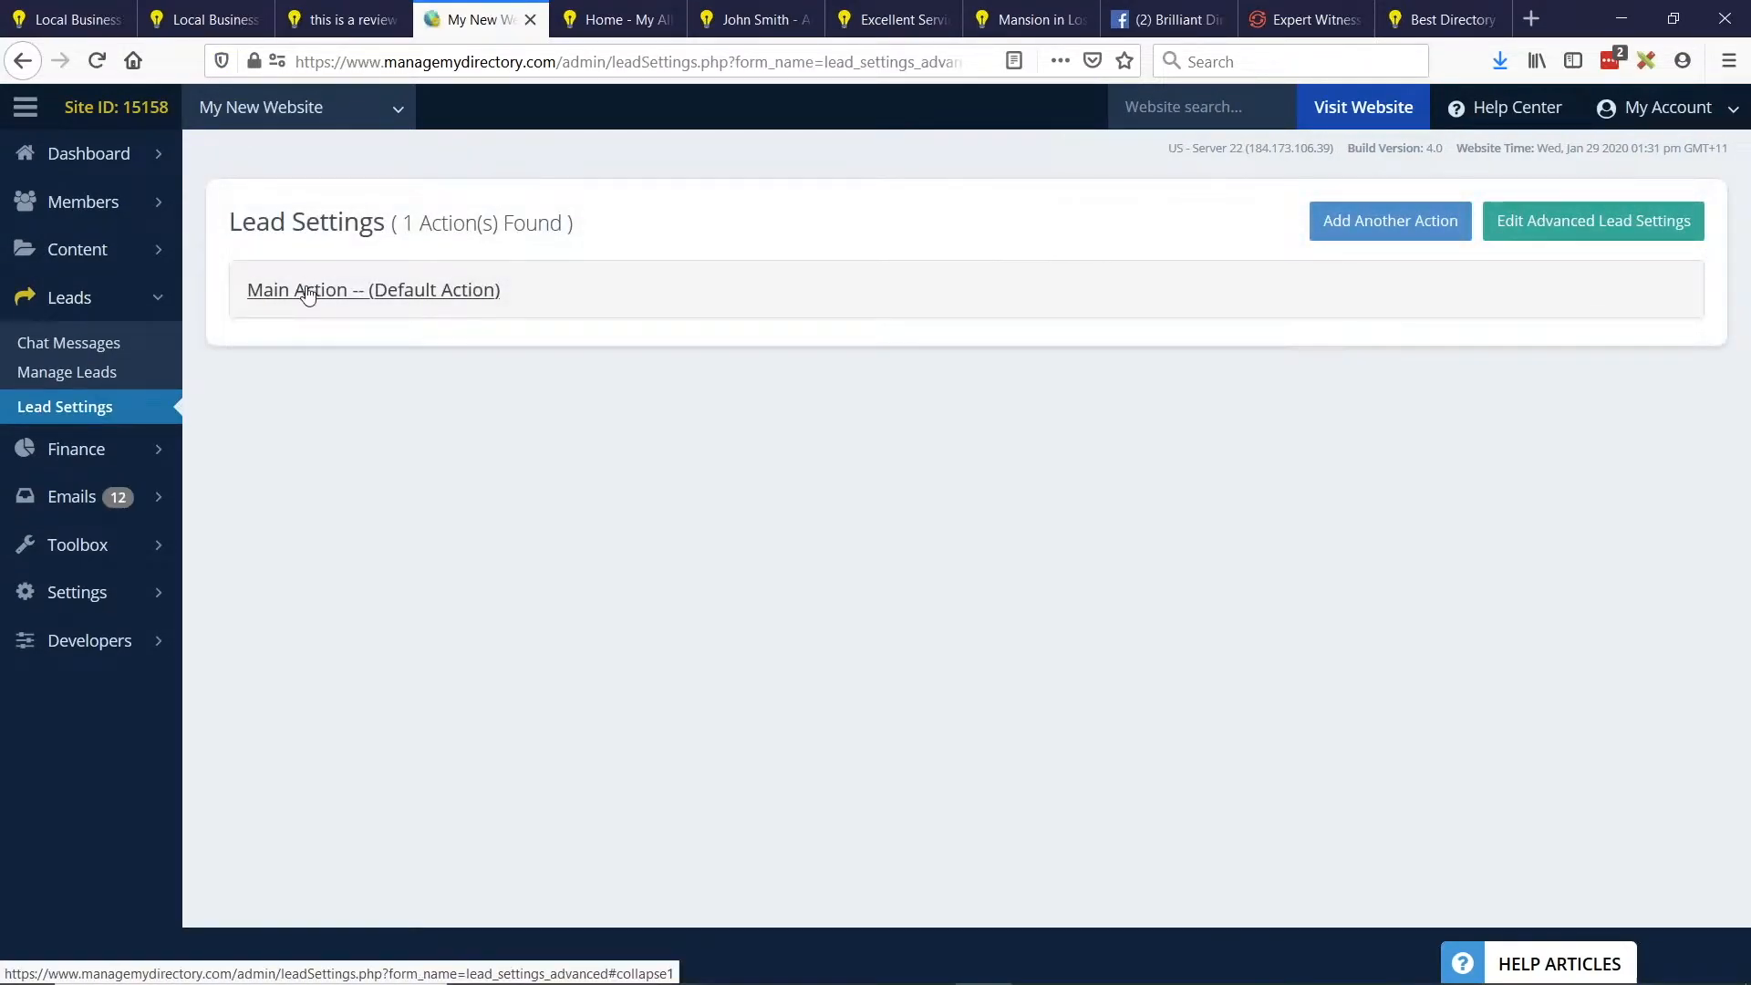
{"action": "left_click", "coordinate": [512, 291]}
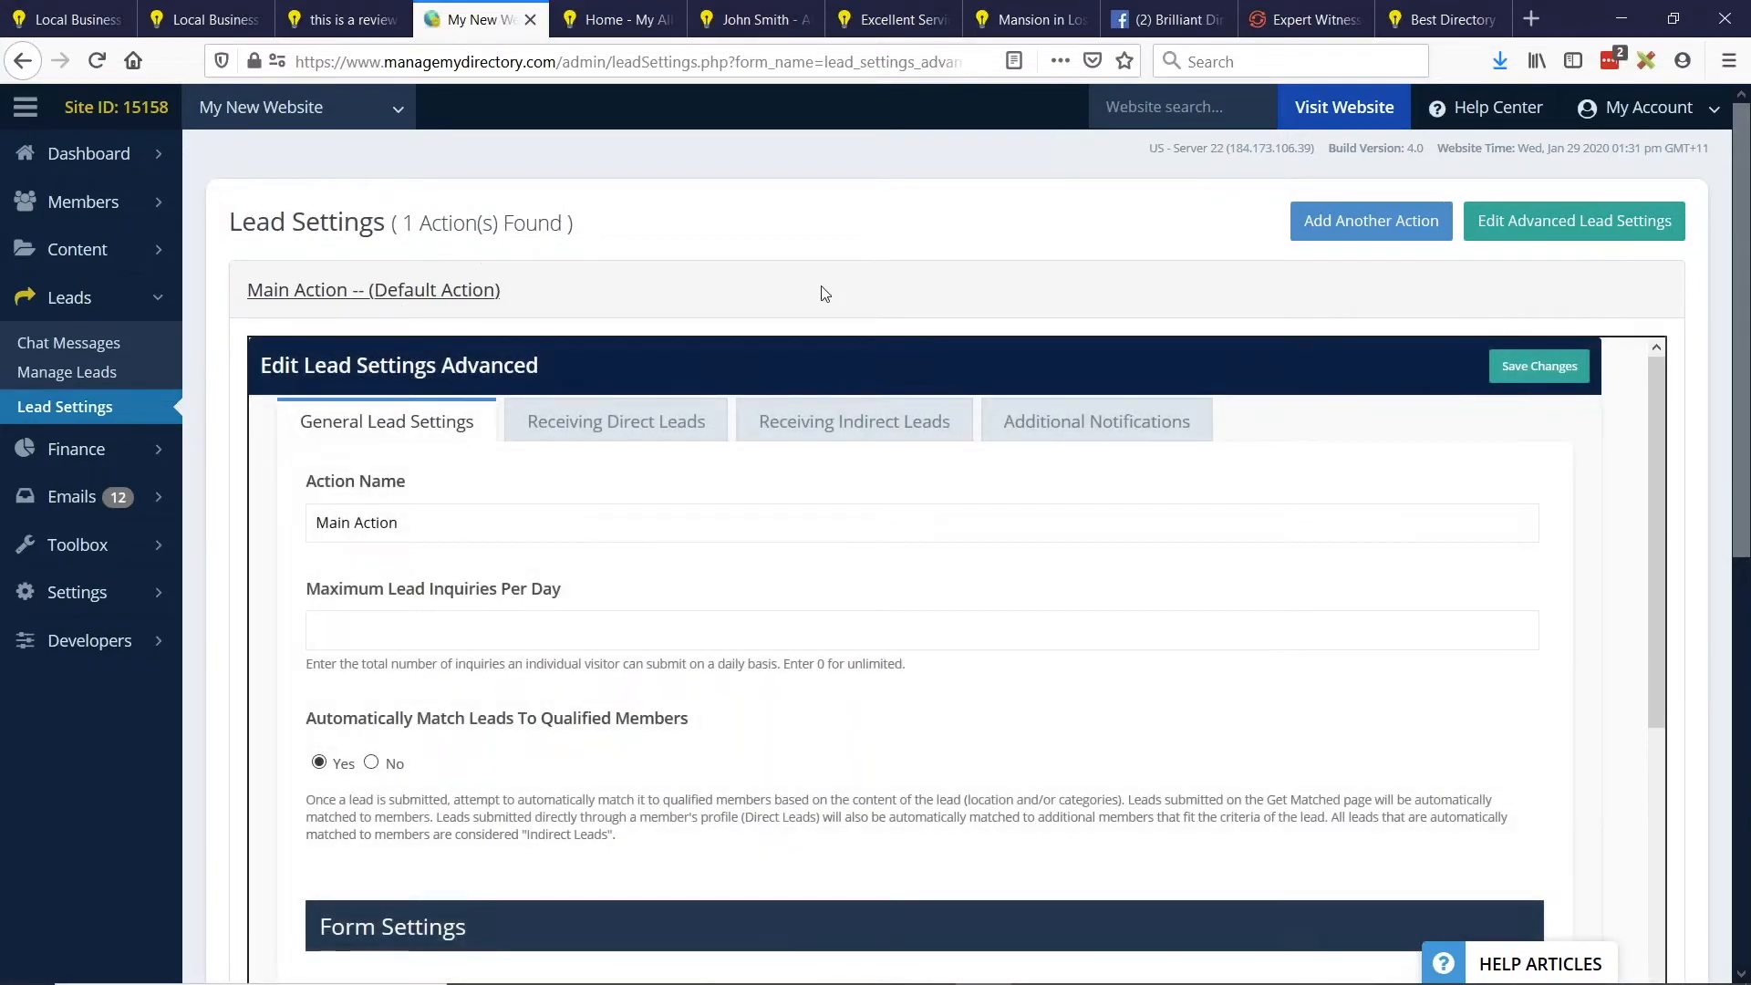
{"action": "left_click_drag", "start_coordinate": [310, 594], "coordinate": [586, 588]}
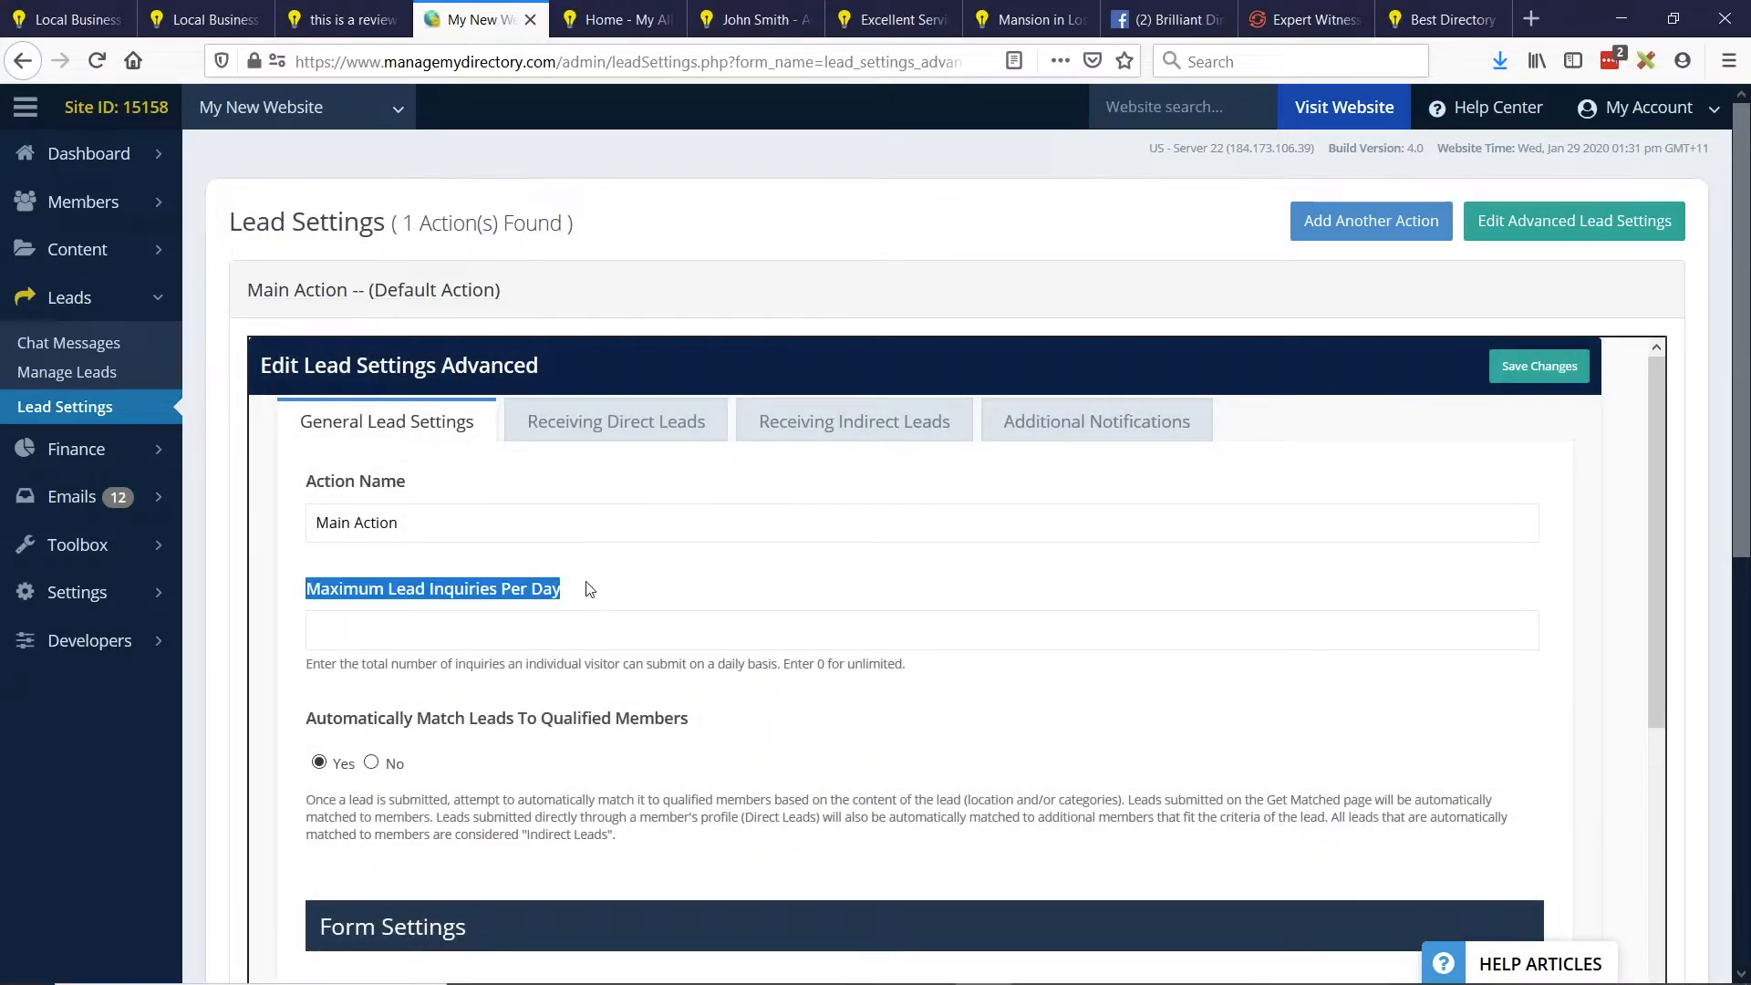
{"action": "left_click", "coordinate": [453, 612]}
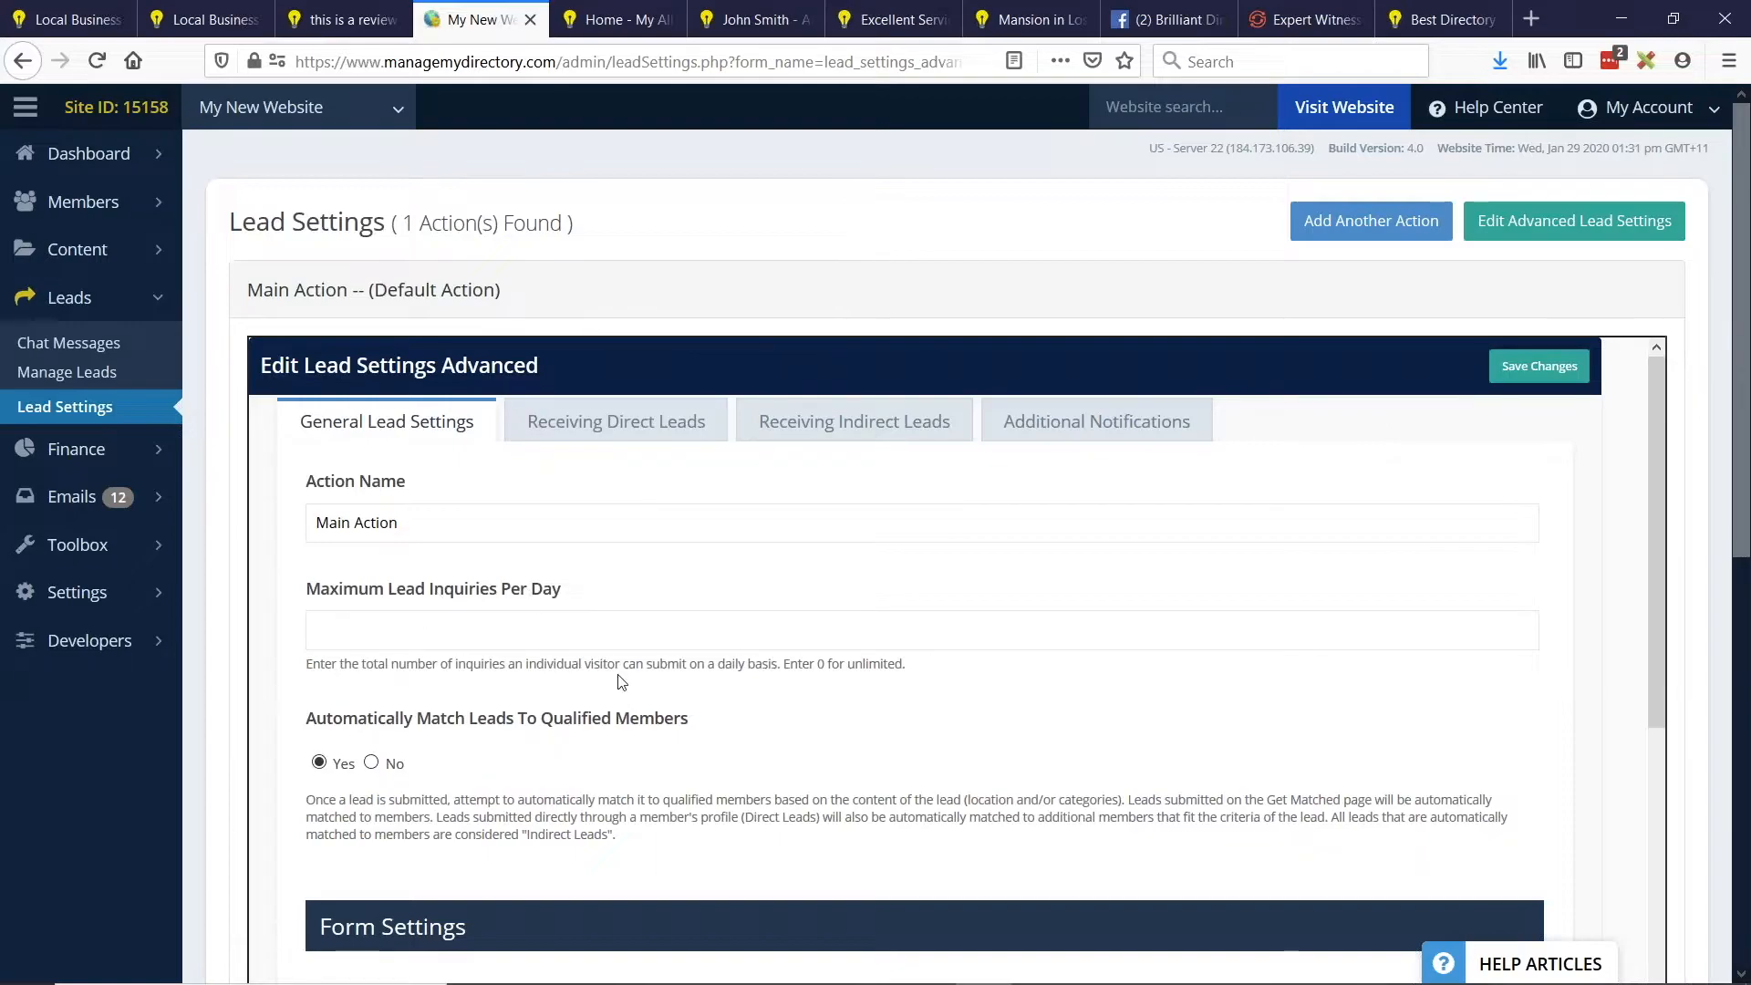
{"action": "left_click", "coordinate": [652, 632]}
{"action": "type", "text": "5"}
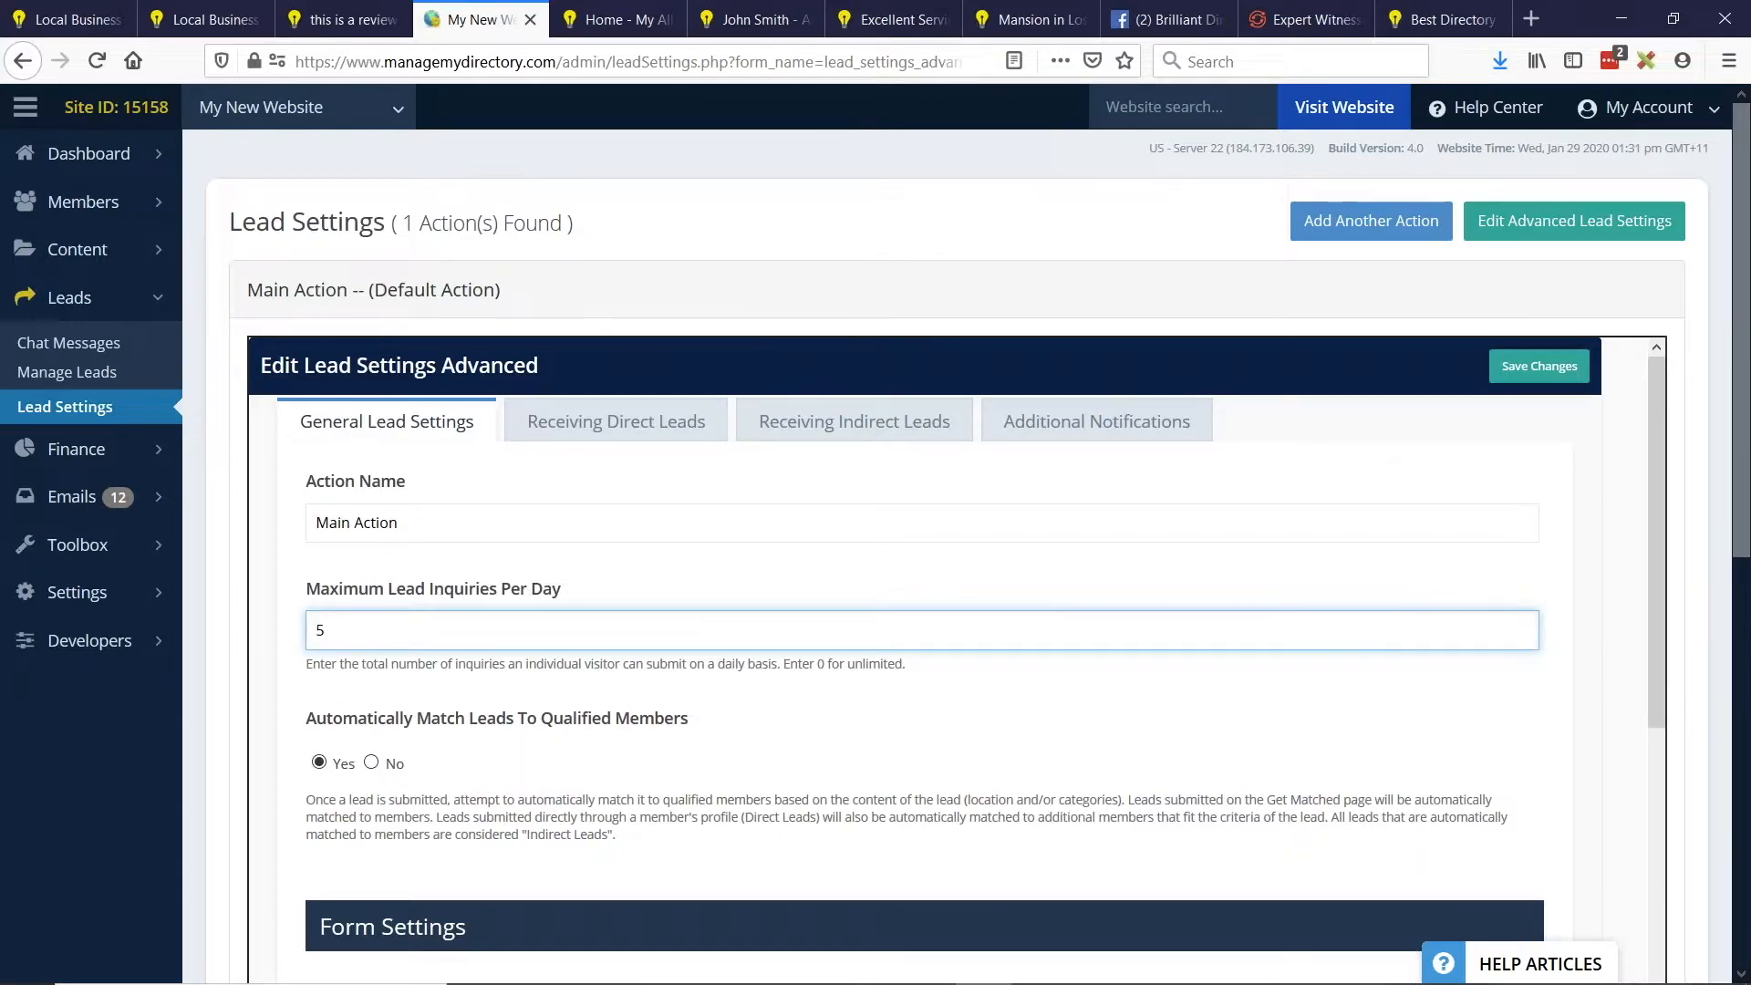
{"action": "key", "text": "BackSpace"}
{"action": "type", "text": "3"}
{"action": "key", "text": "BackSpace"}
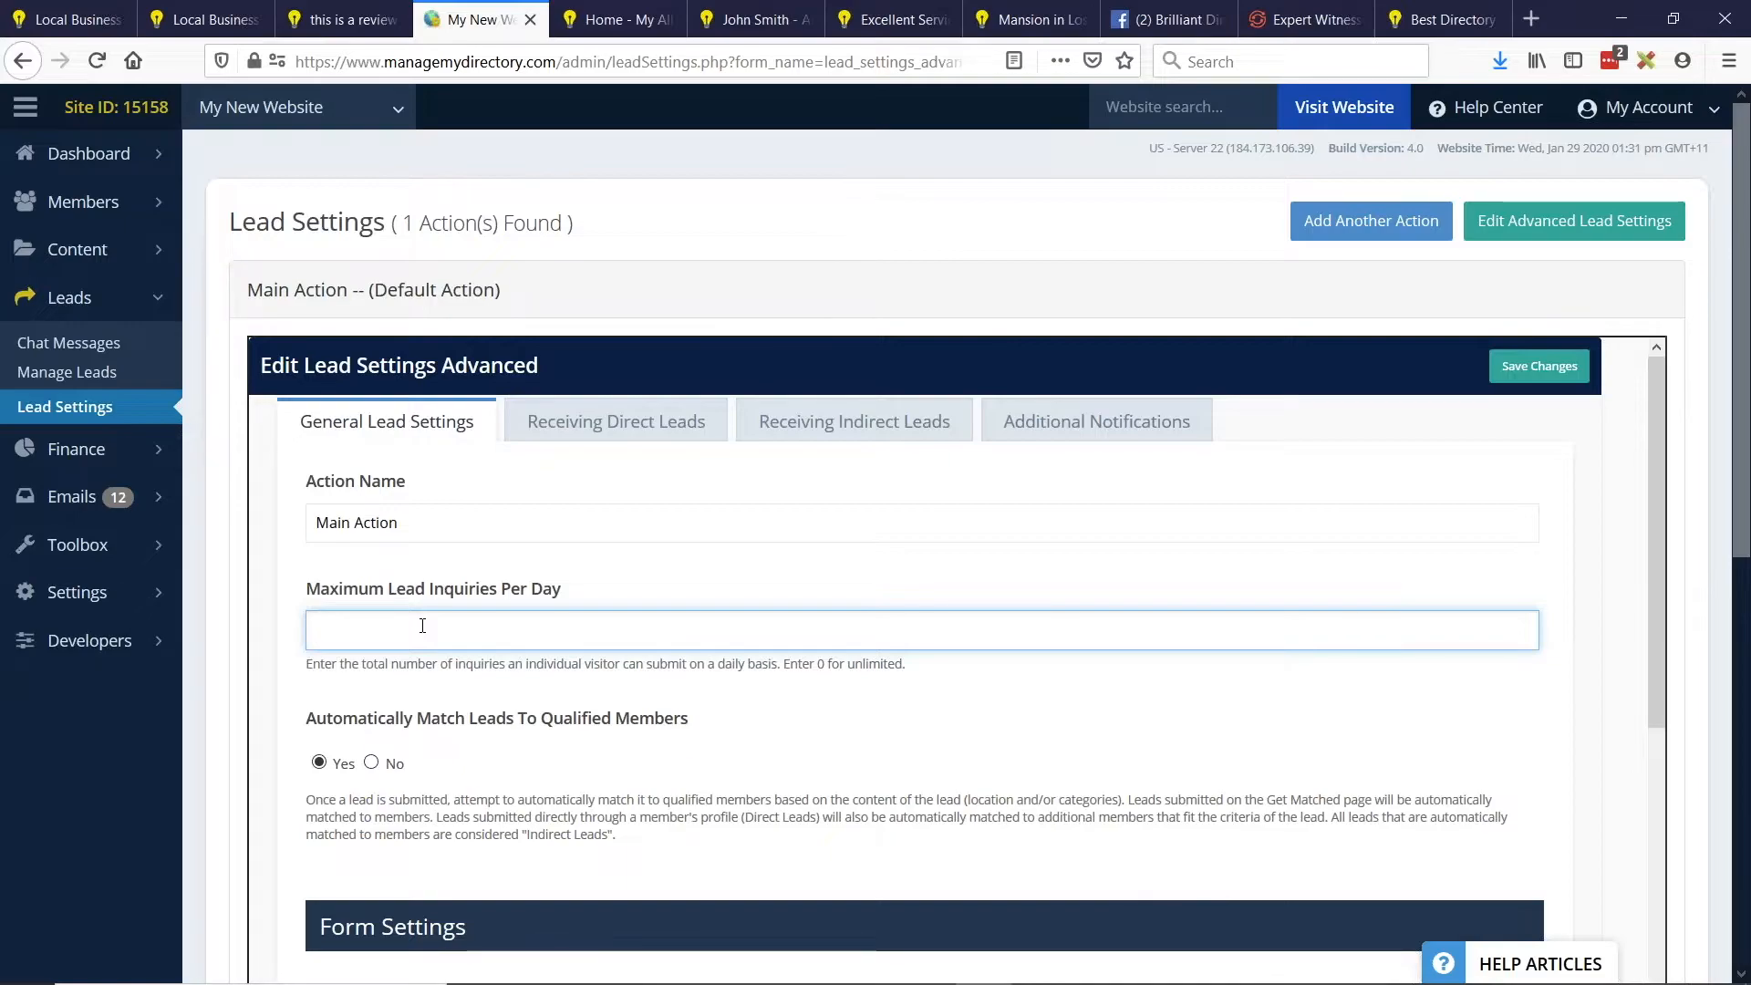
Set the Main Action's Maximum Lead Inquiries Per Day to 10.
{"action": "type", "text": "10"}
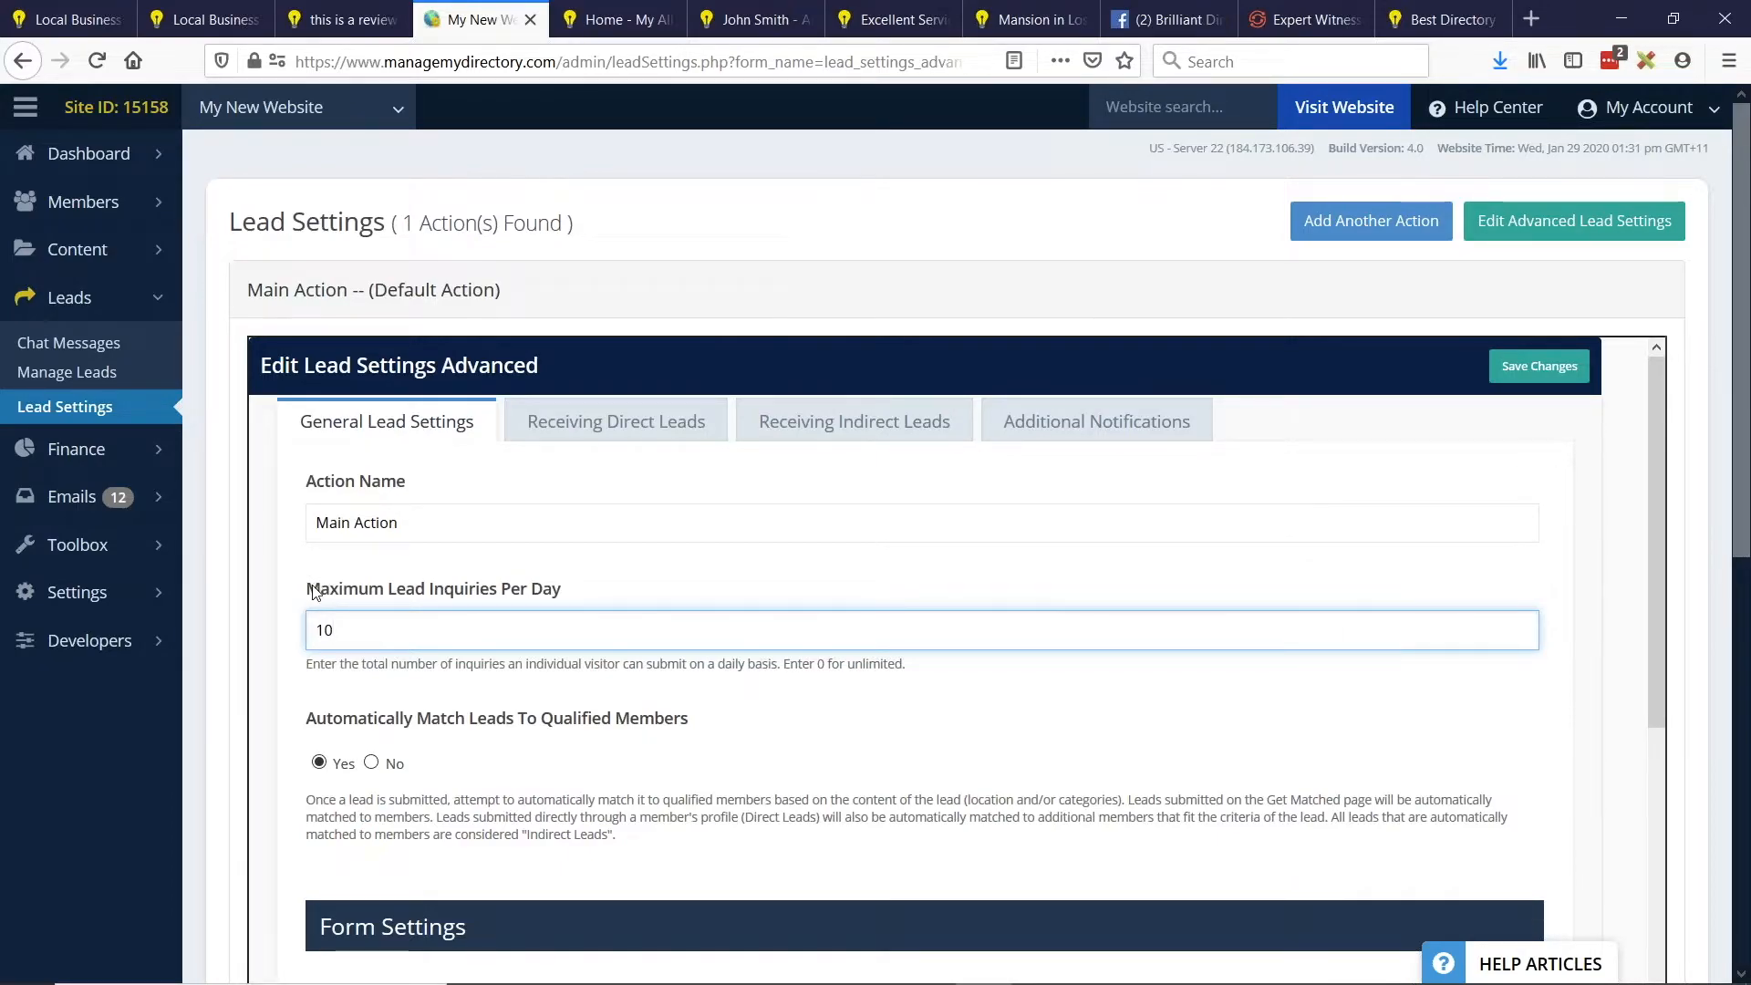
{"action": "left_click_drag", "start_coordinate": [306, 589], "coordinate": [639, 588]}
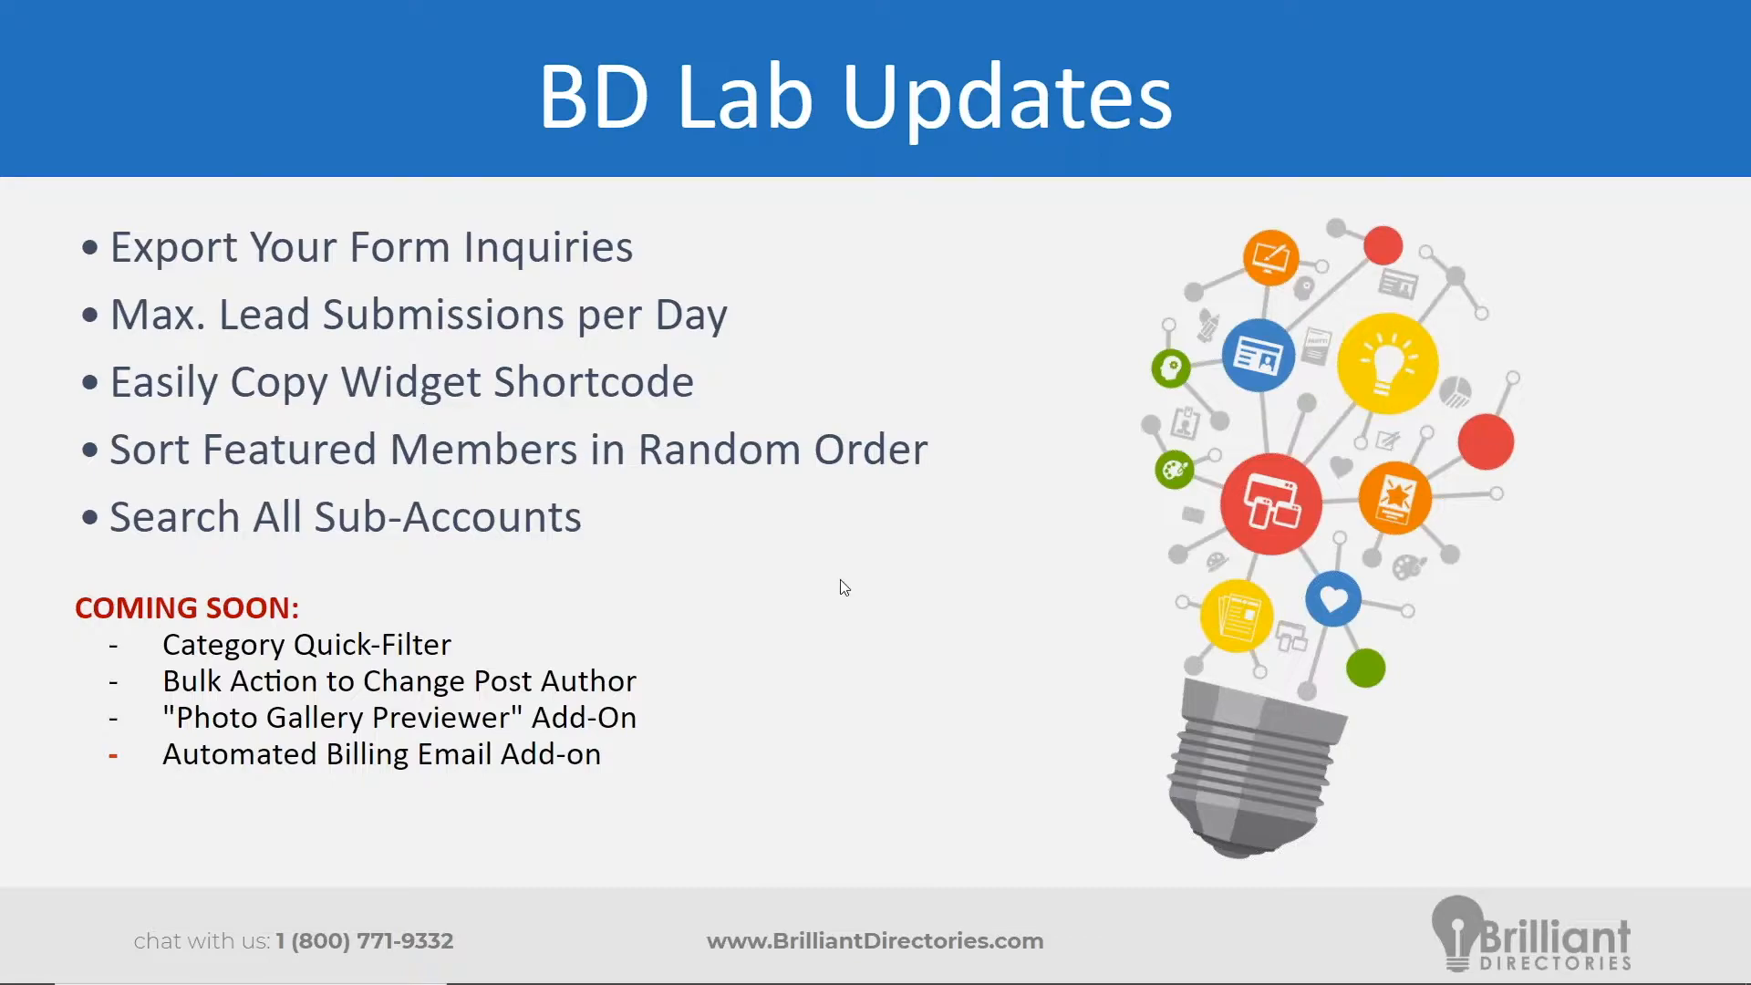
Open the Widget Manager in the directory admin and copy the shortcode of the star ratings widget.
{"action": "key", "text": "alt+Tab"}
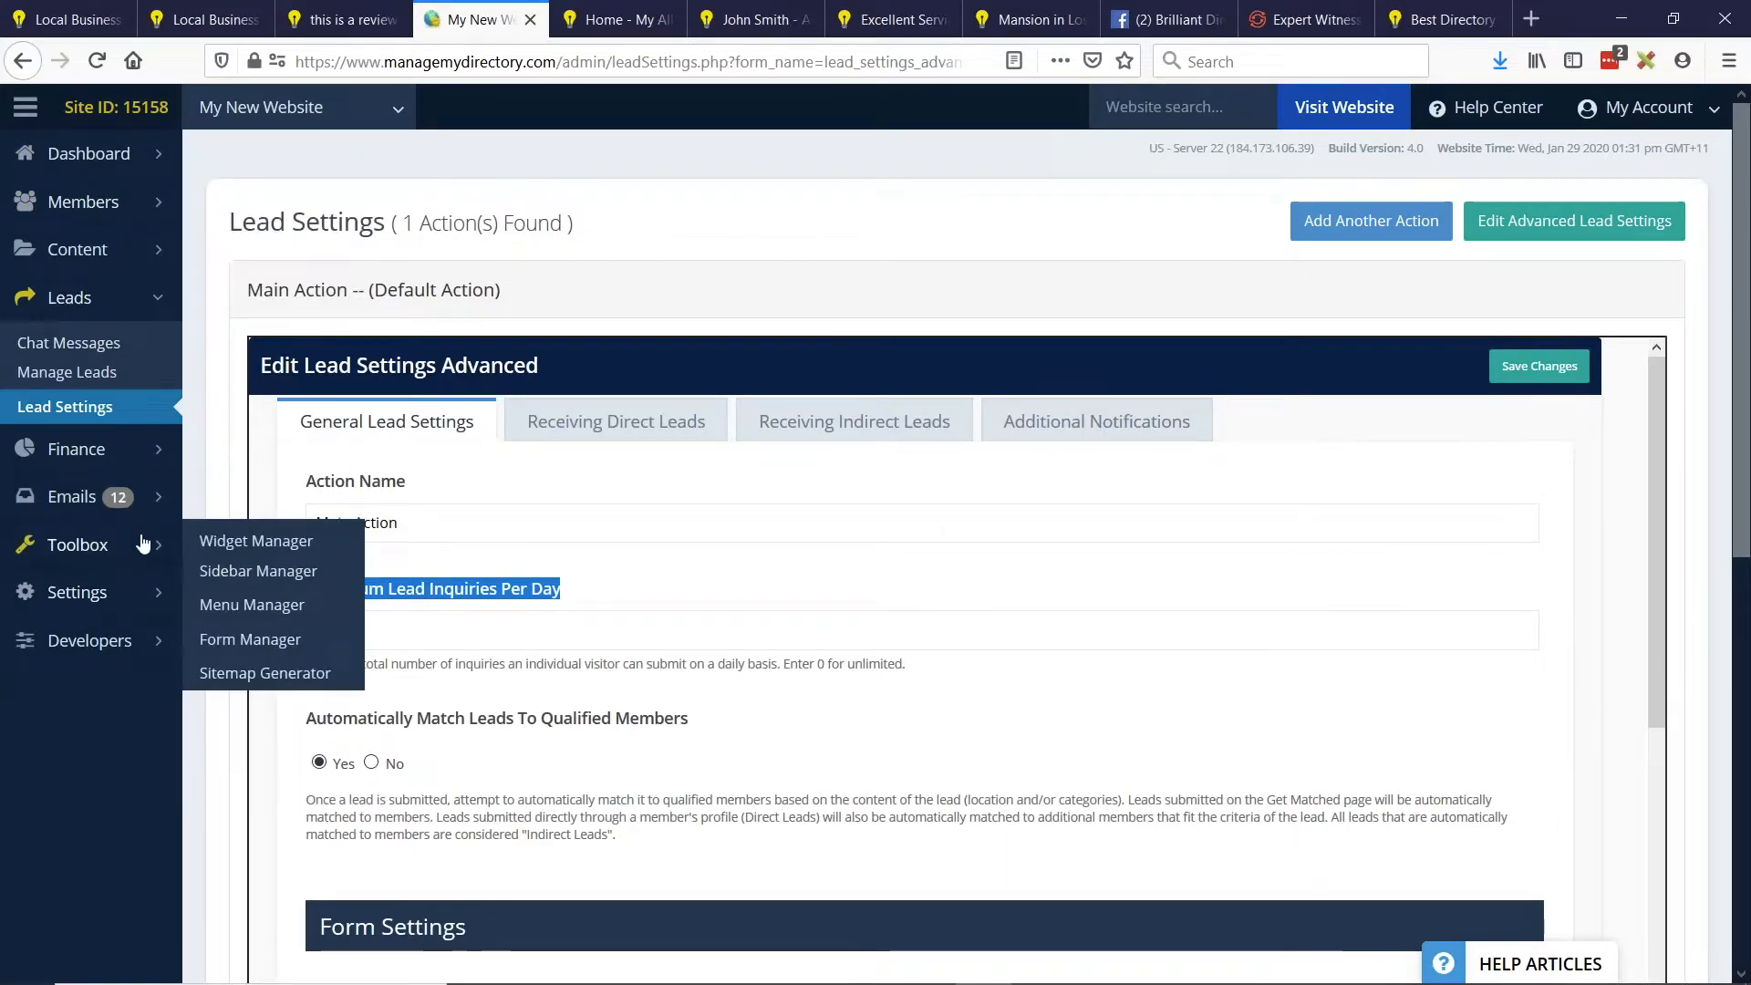
{"action": "left_click", "coordinate": [144, 545]}
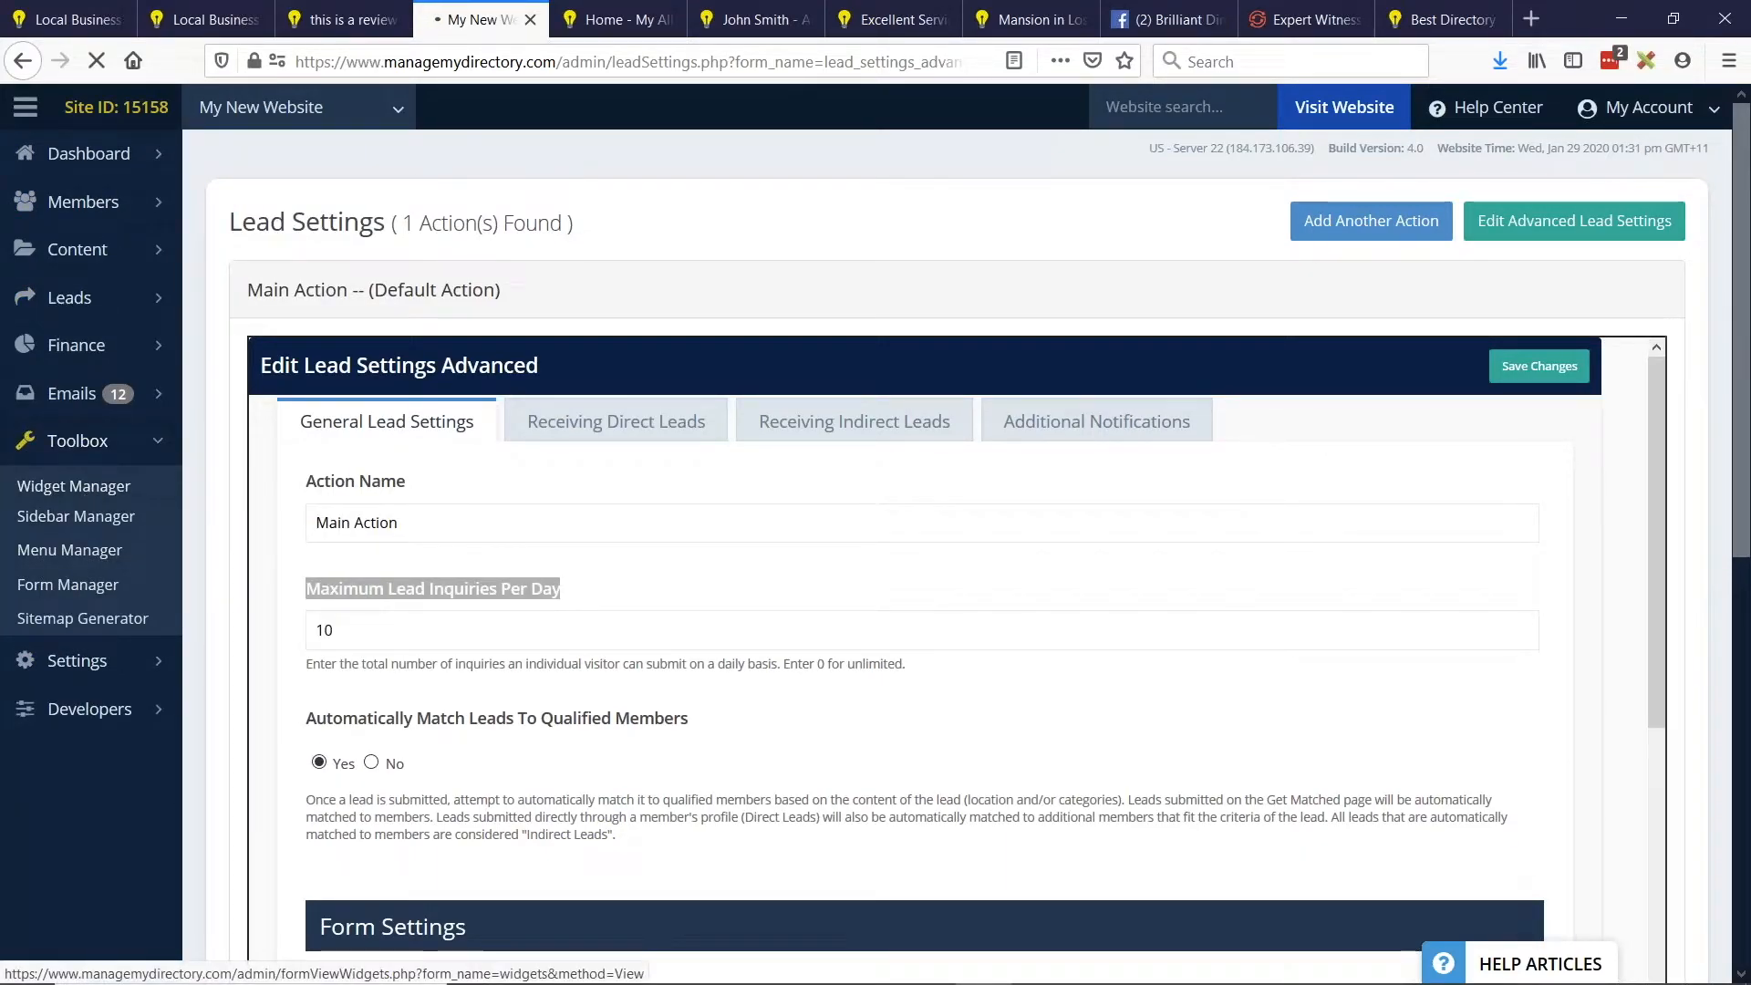
{"action": "left_click", "coordinate": [90, 491]}
{"action": "left_click", "coordinate": [441, 446]}
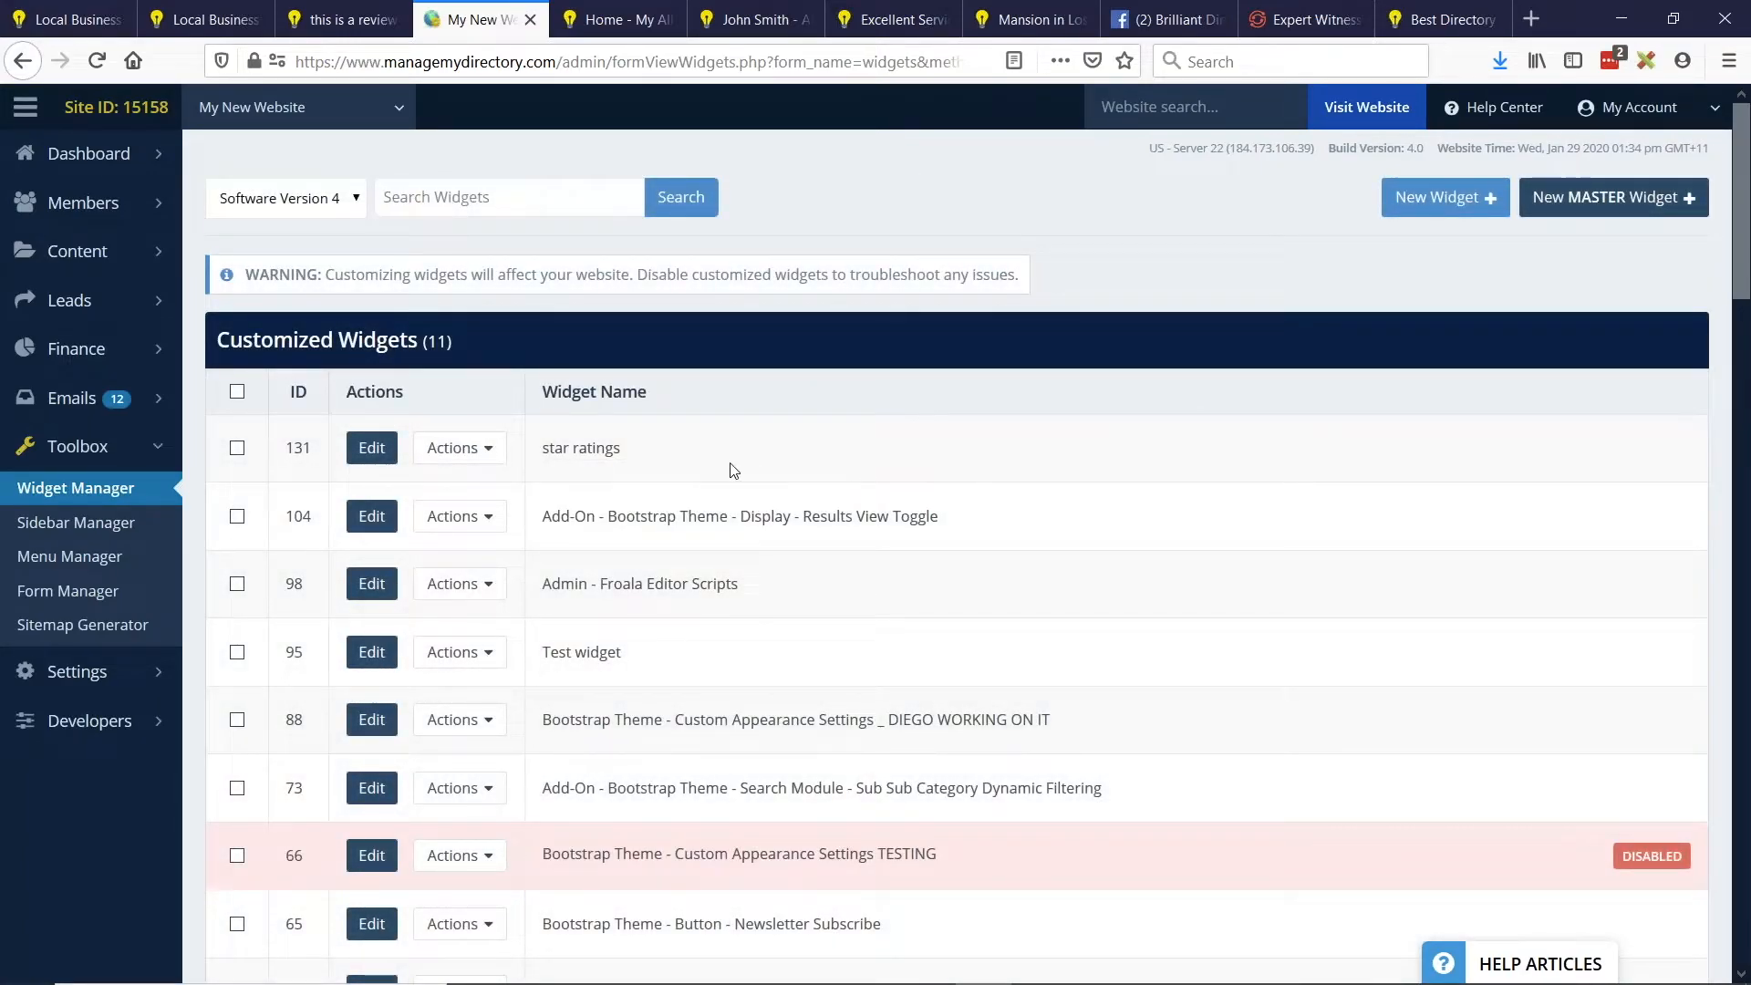
{"action": "left_click", "coordinate": [480, 448]}
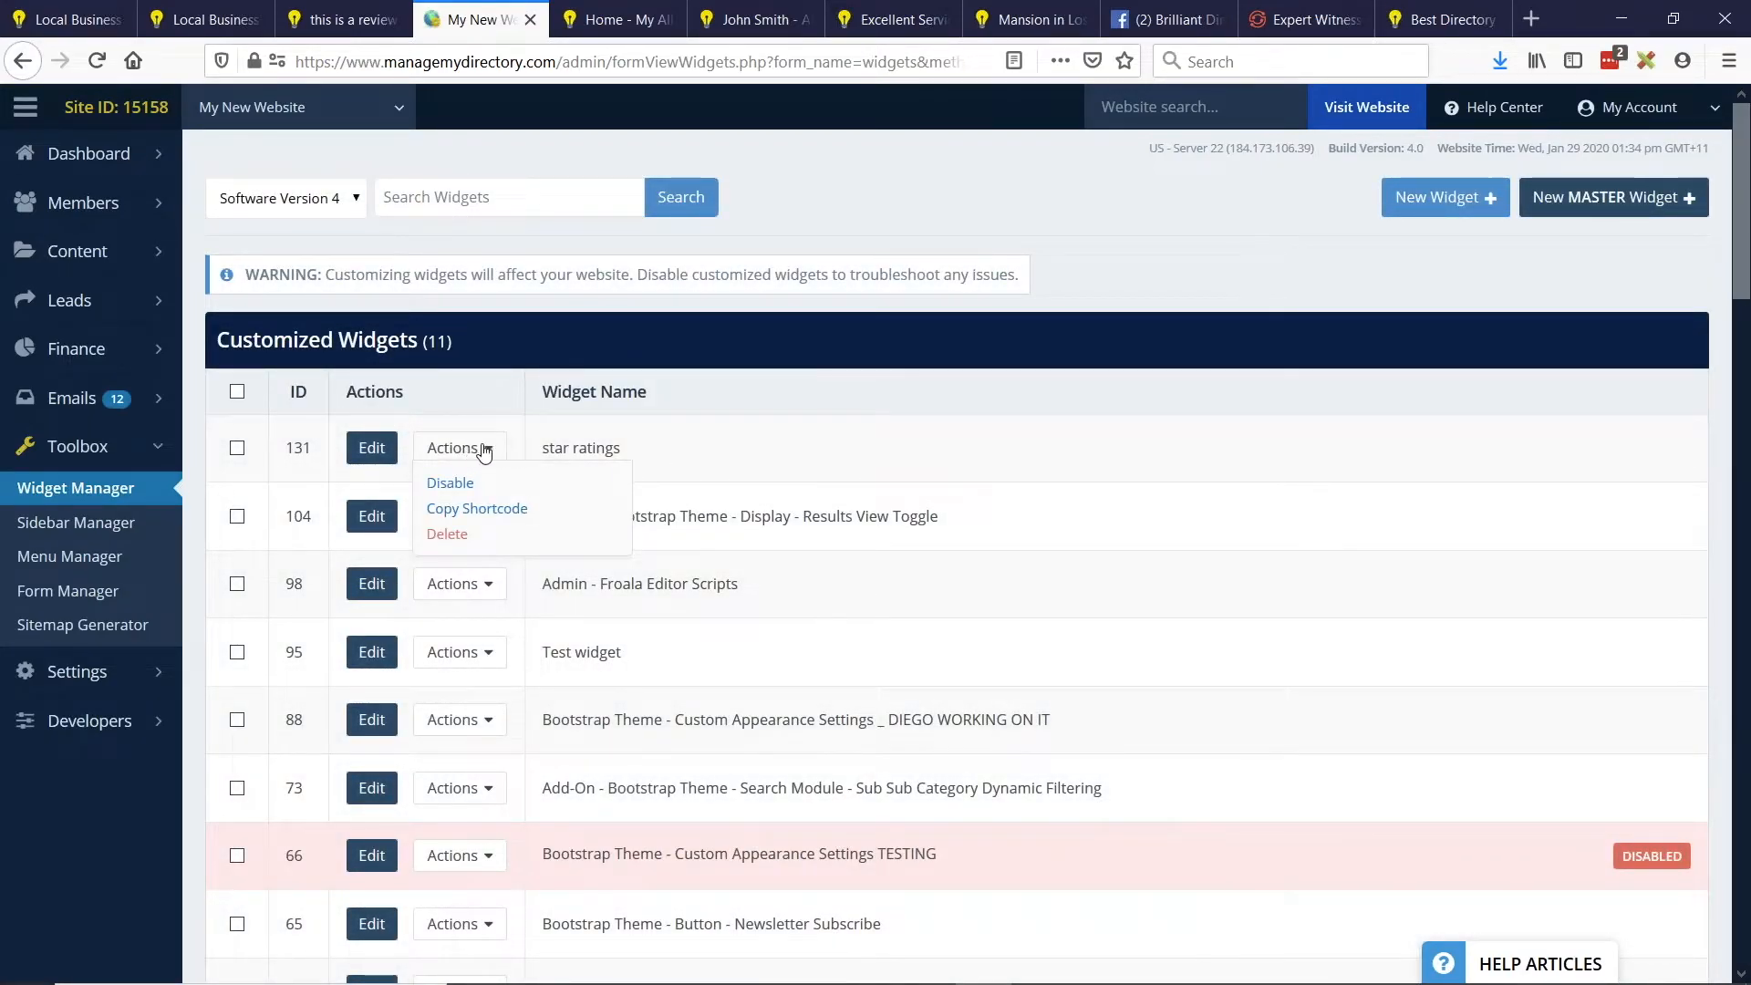
{"action": "left_click", "coordinate": [466, 511]}
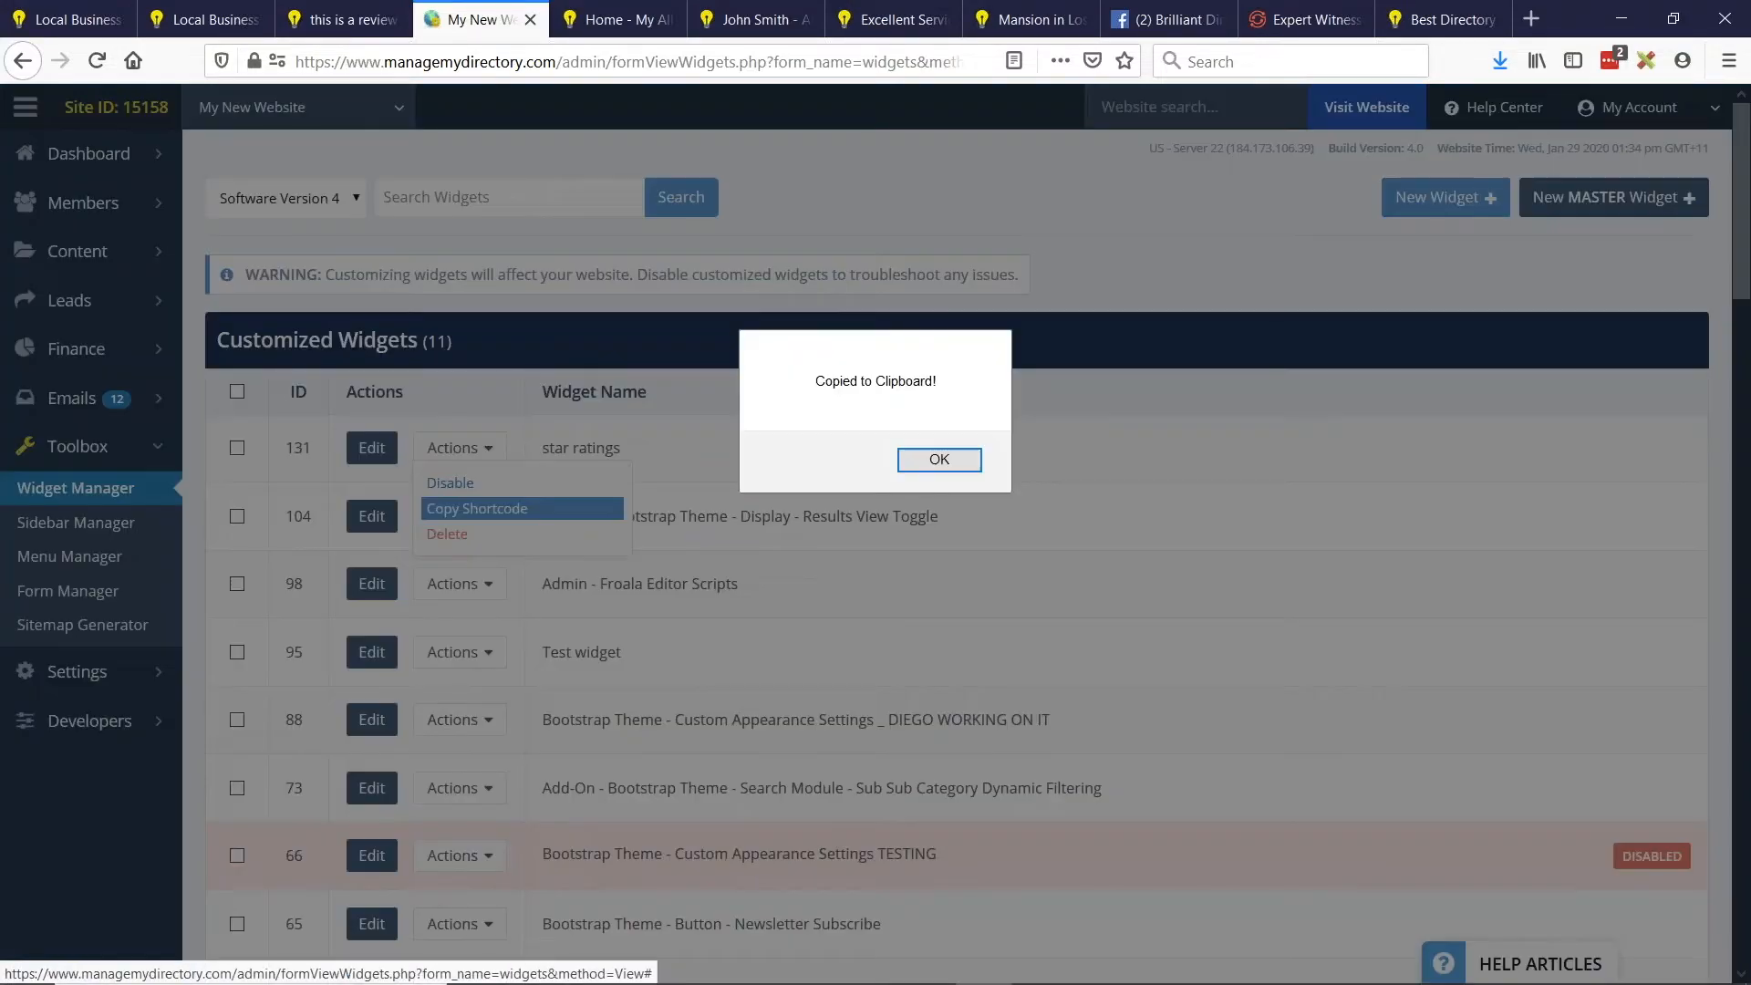
{"action": "left_click", "coordinate": [939, 460]}
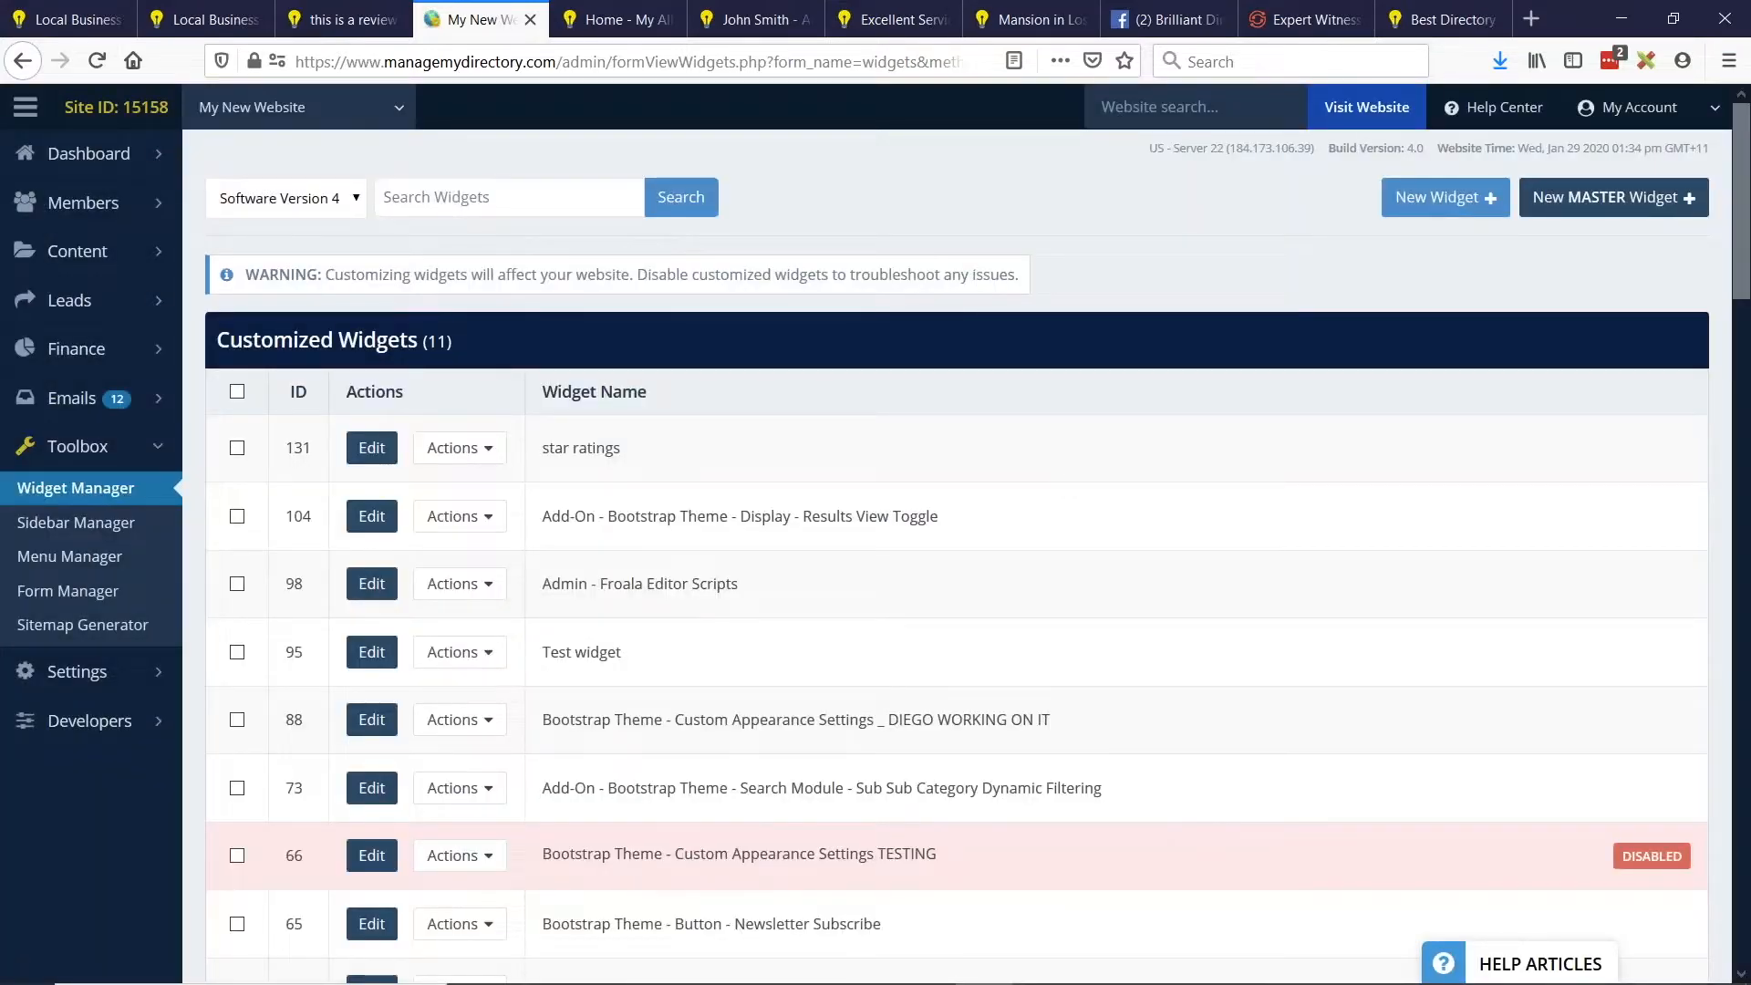
Paste the star ratings widget shortcode into a blank Notepad document and close it without saving.
{"action": "left_click", "coordinate": [867, 965]}
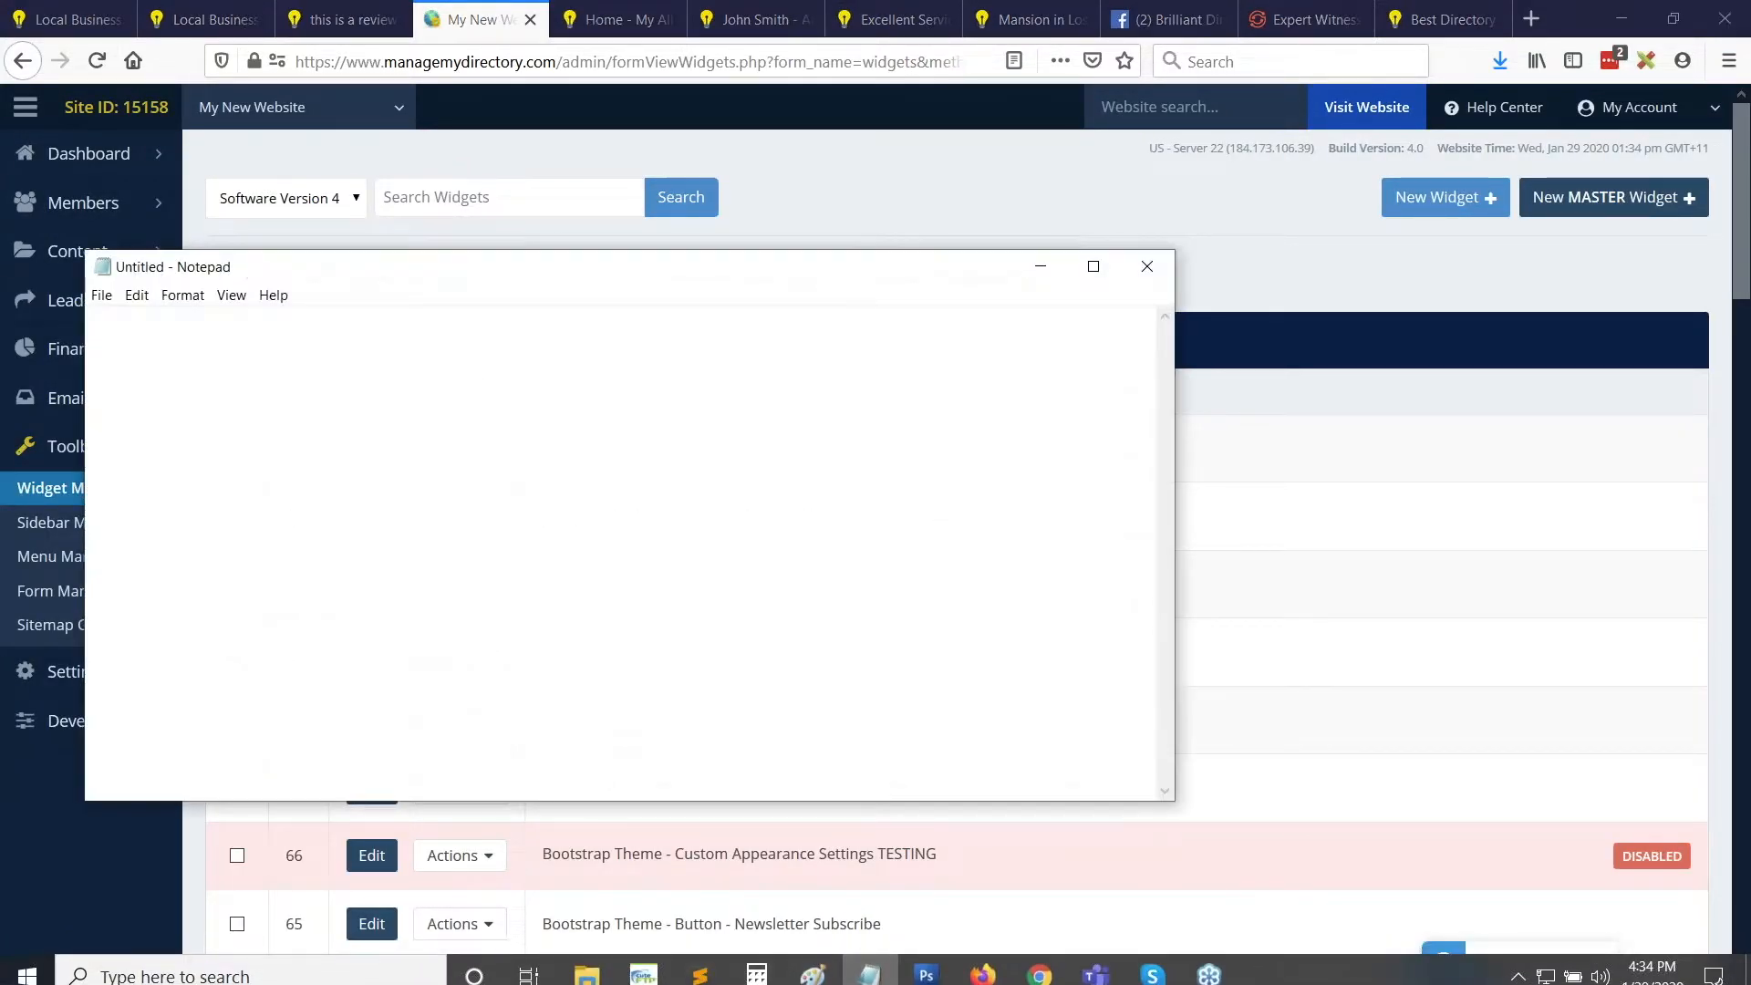
{"action": "left_click_drag", "start_coordinate": [313, 278], "coordinate": [615, 257]}
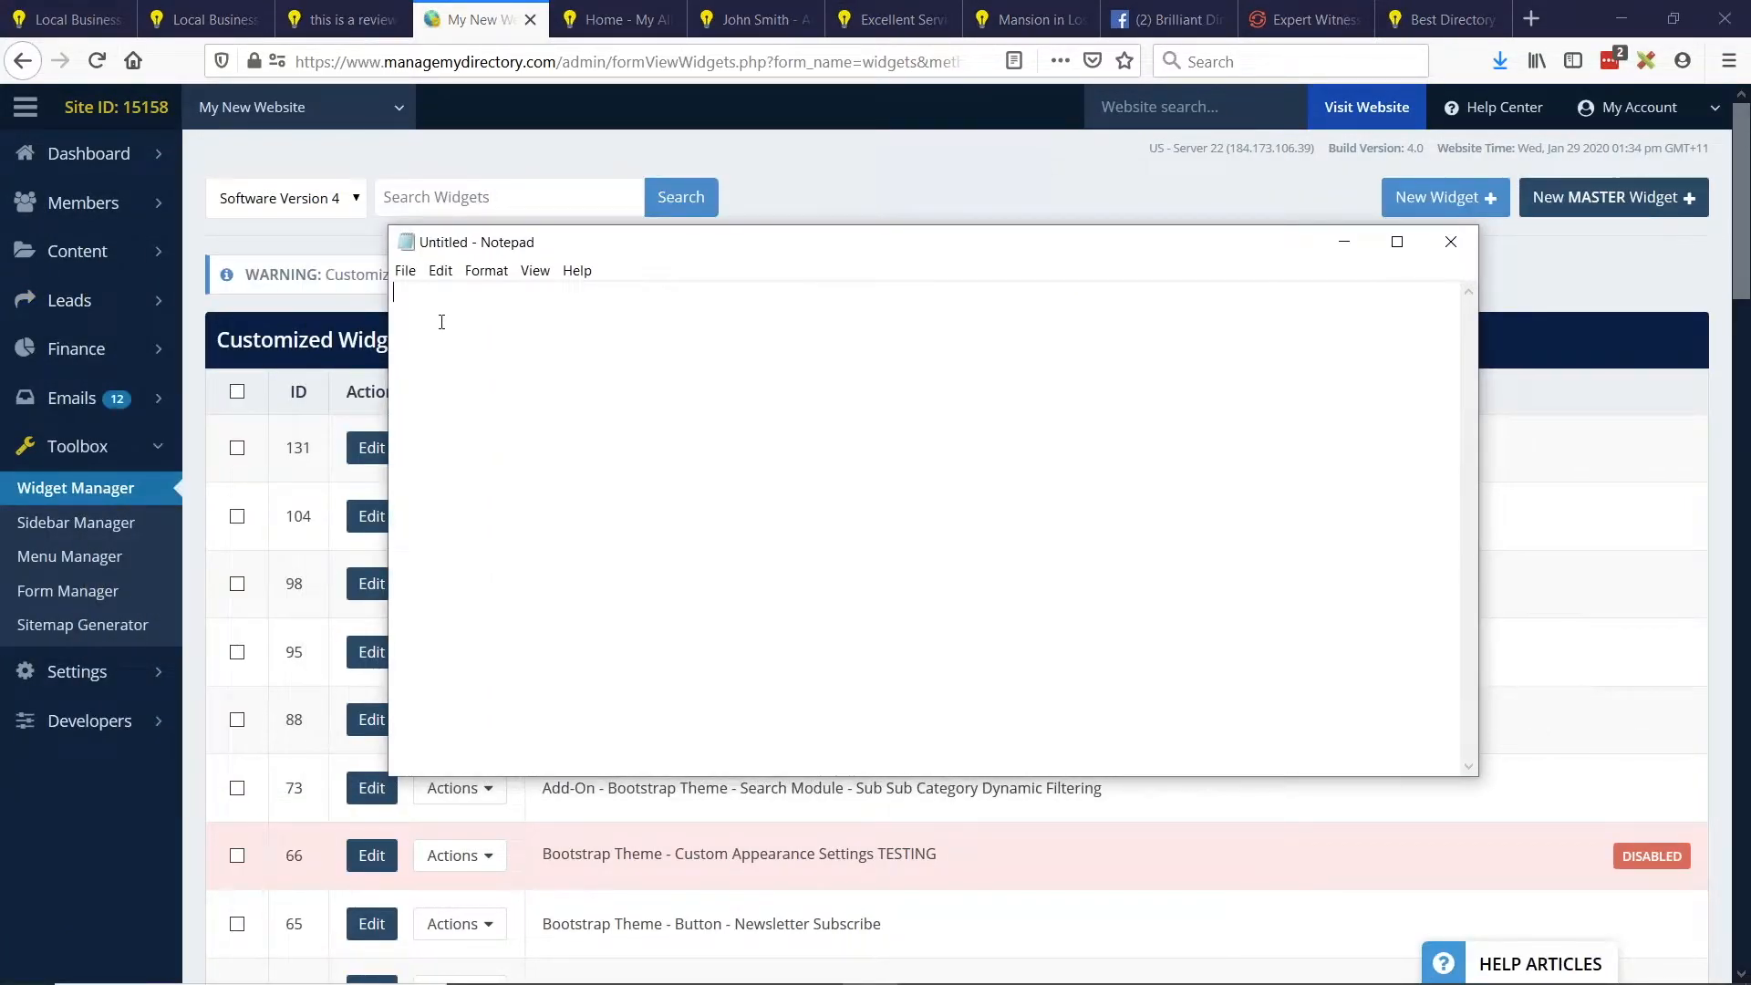
{"action": "key", "text": "ctrl+v"}
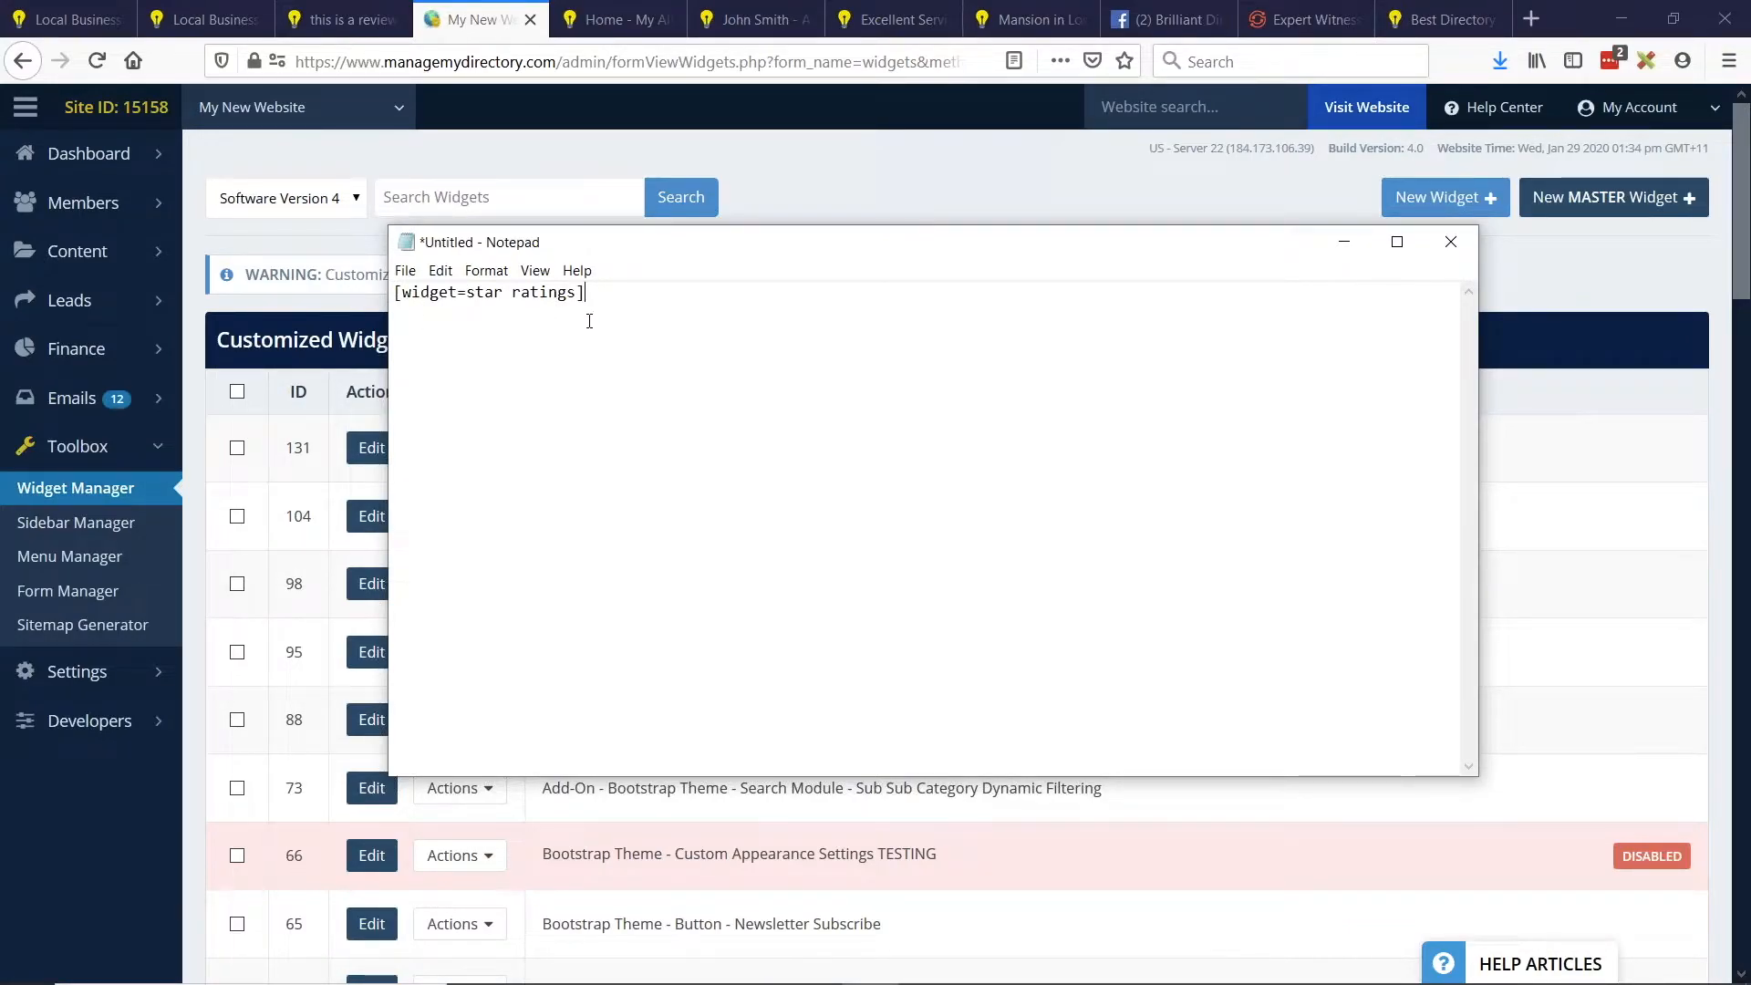
{"action": "key", "text": "ctrl+a"}
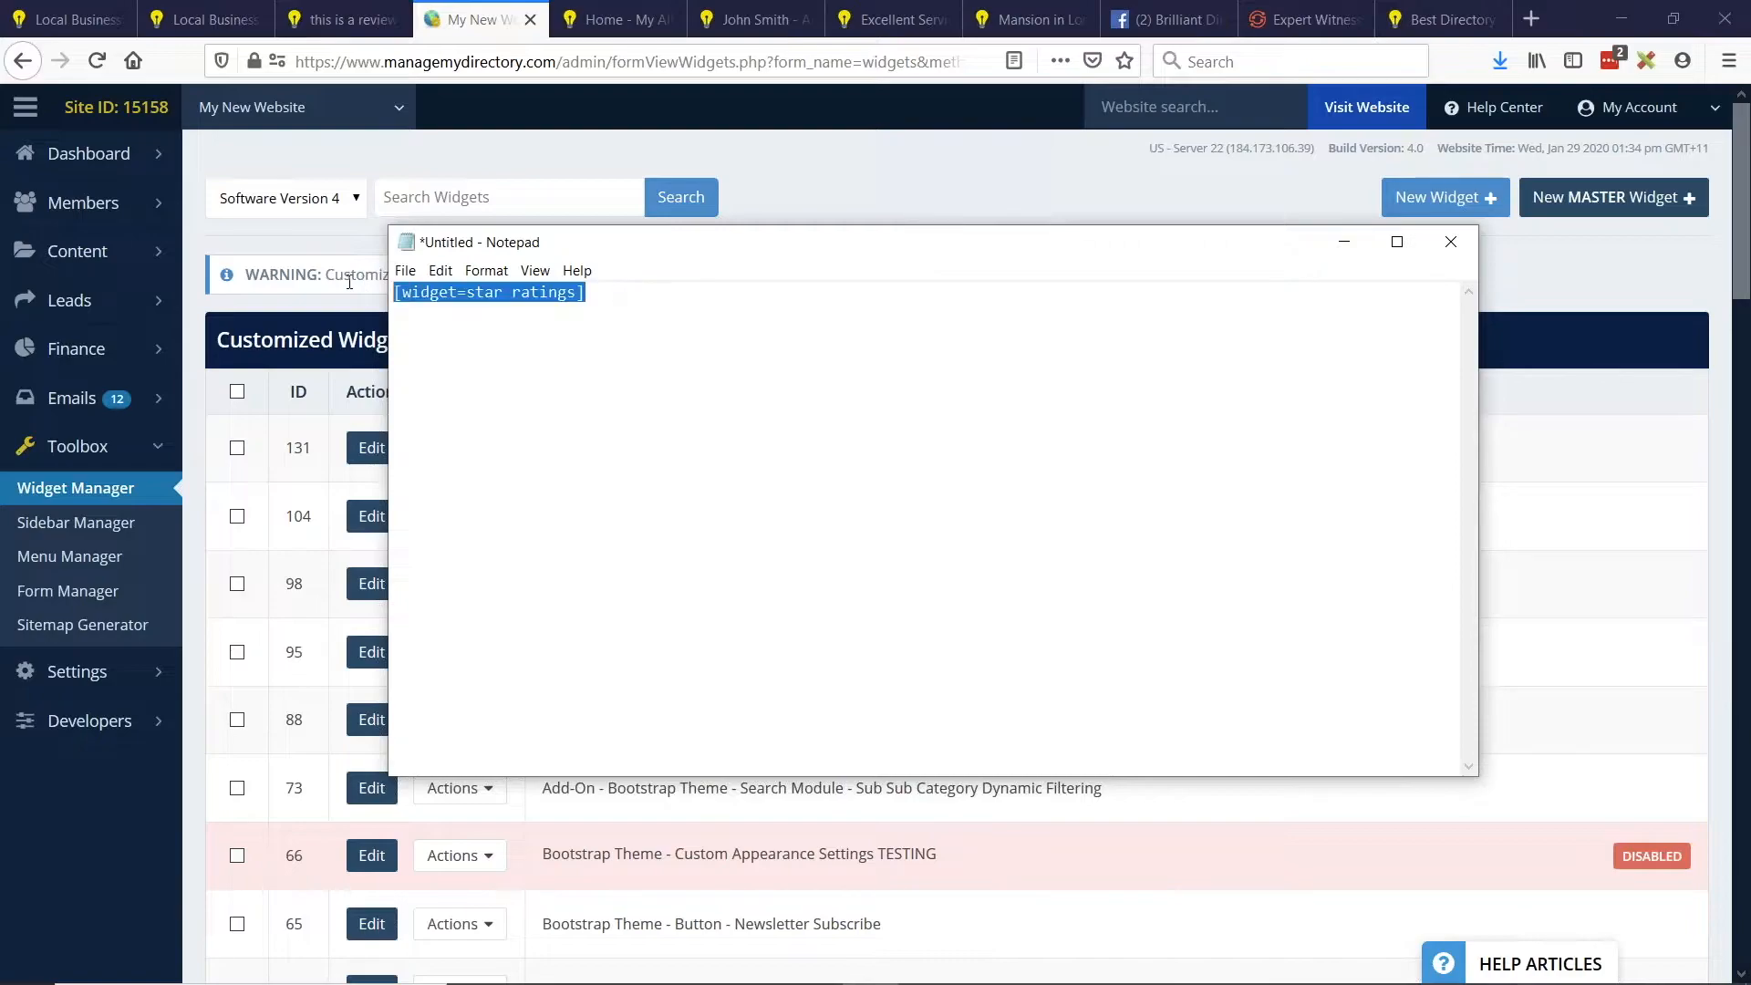
{"action": "left_click_drag", "start_coordinate": [600, 252], "coordinate": [314, 259]}
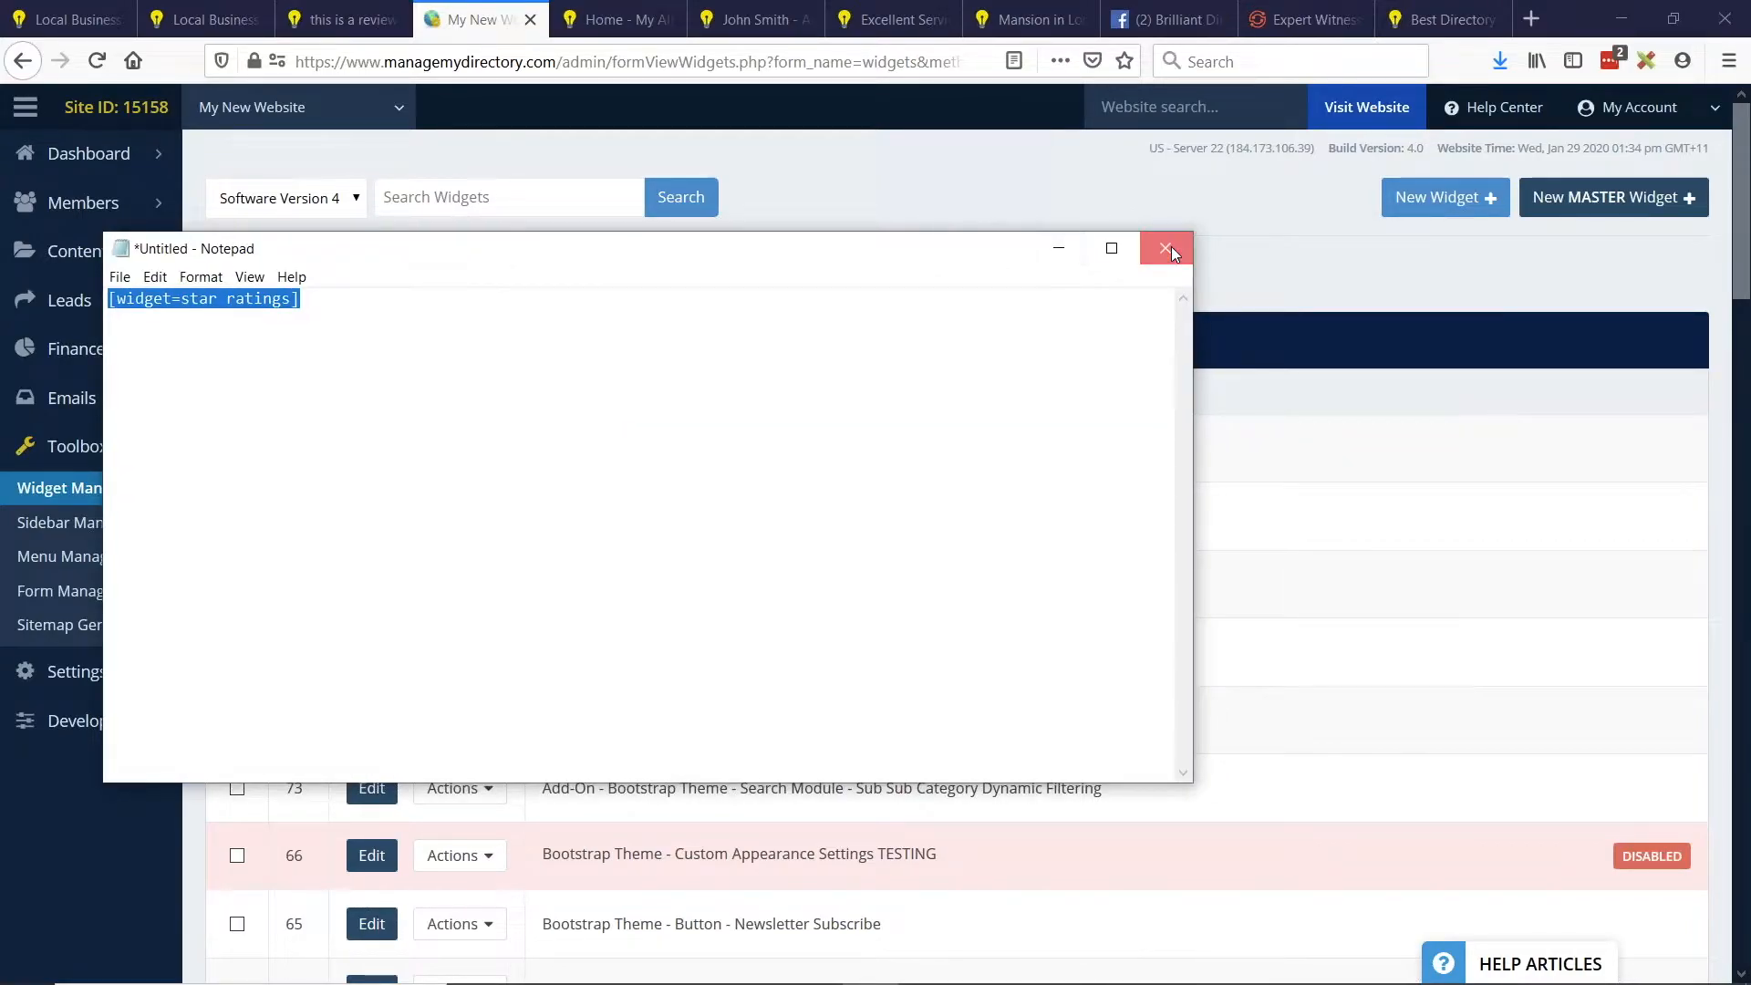
{"action": "left_click", "coordinate": [1167, 249]}
{"action": "left_click", "coordinate": [917, 506]}
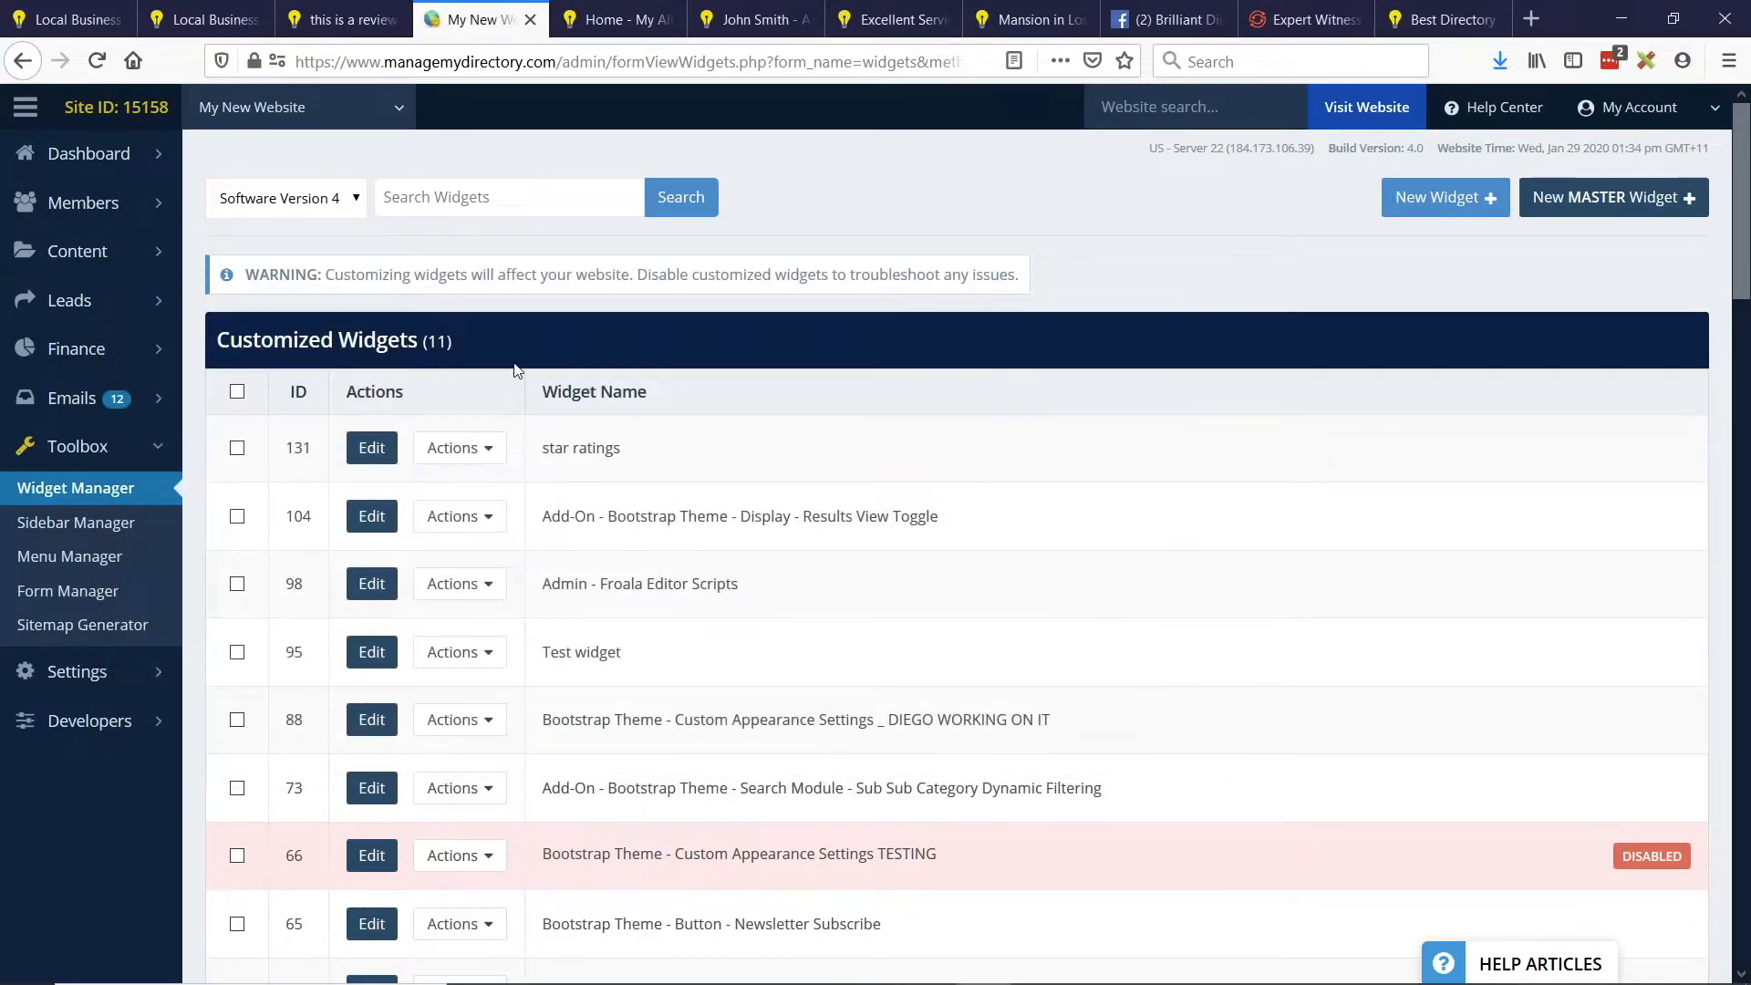
Open the Menu Manager in a separate browser tab and copy the Header Main Menu's shortcode to the clipboard.
{"action": "middle_click", "coordinate": [70, 556]}
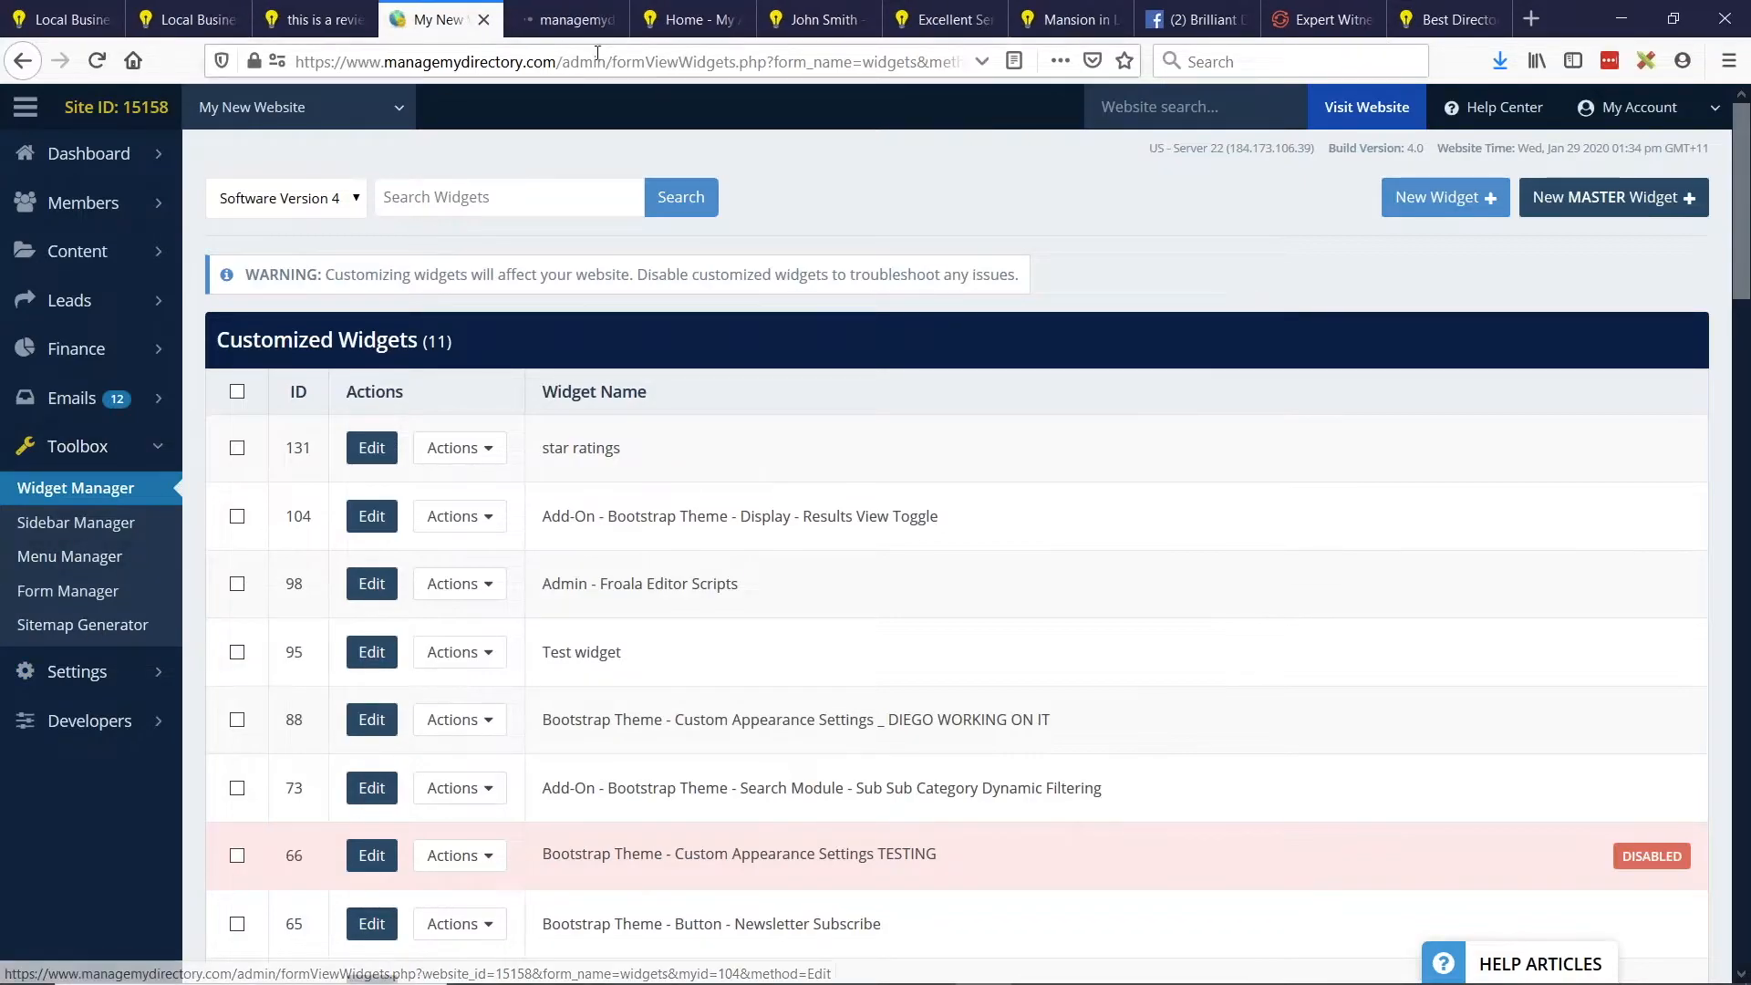
{"action": "left_click", "coordinate": [584, 20]}
{"action": "left_click", "coordinate": [339, 393]}
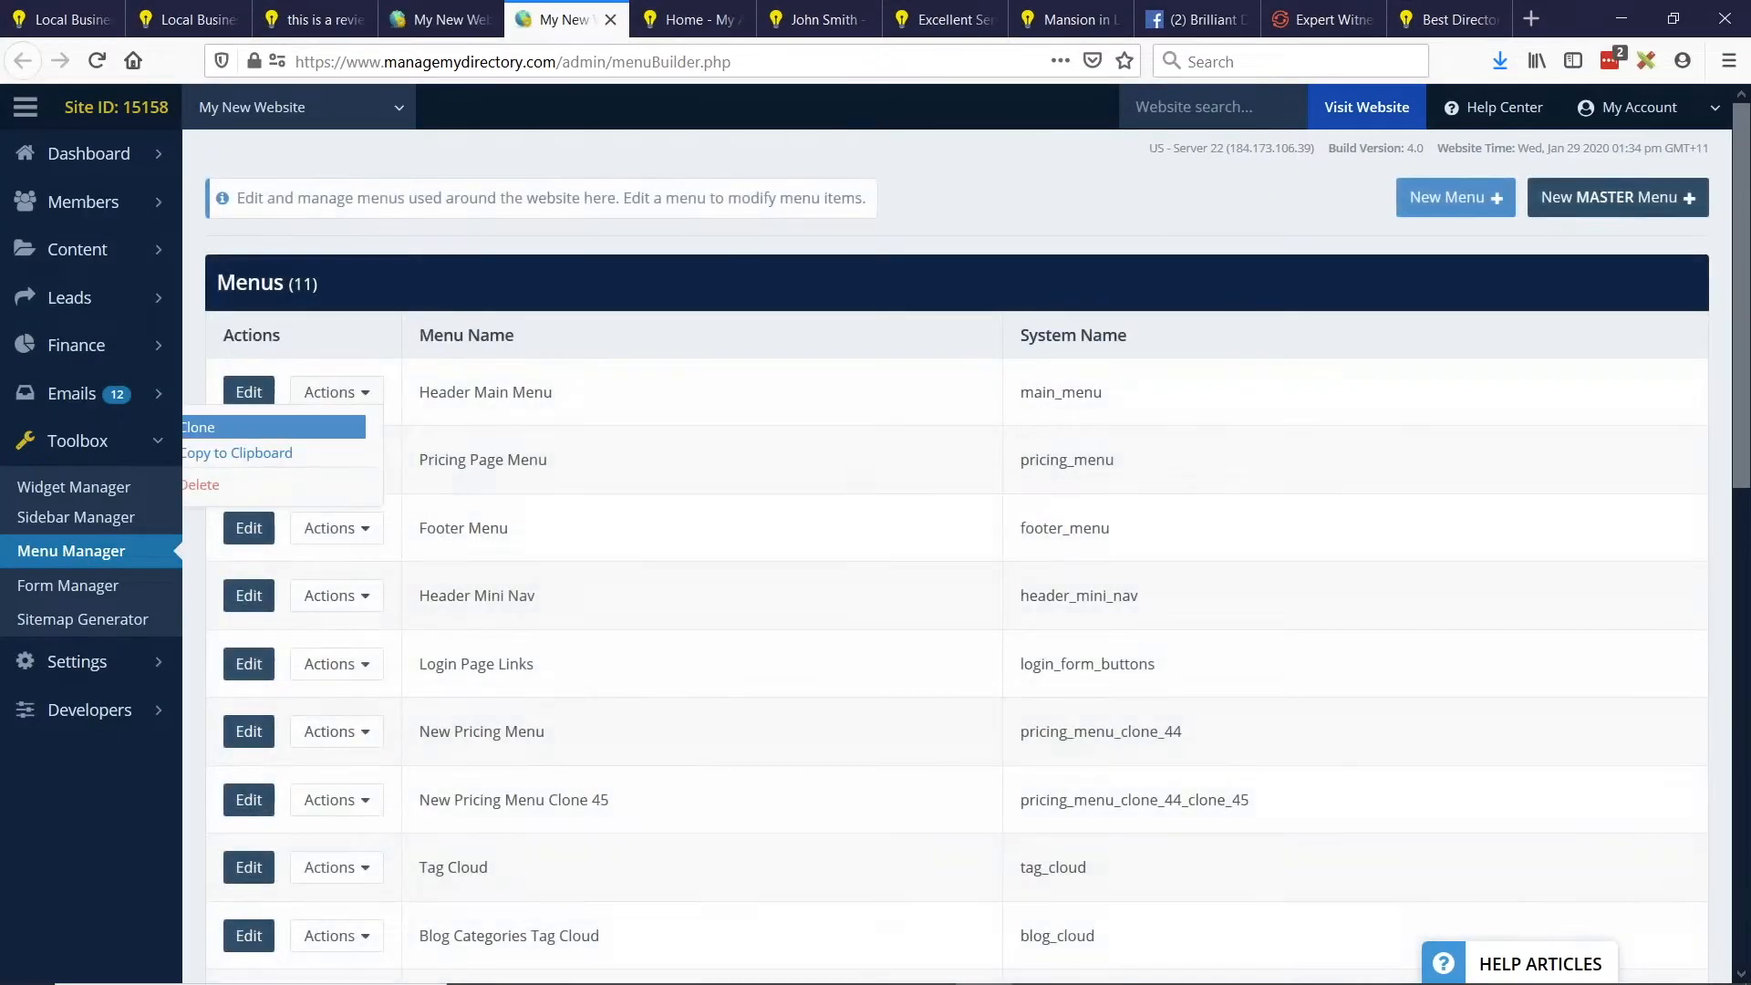
{"action": "left_click", "coordinate": [304, 461]}
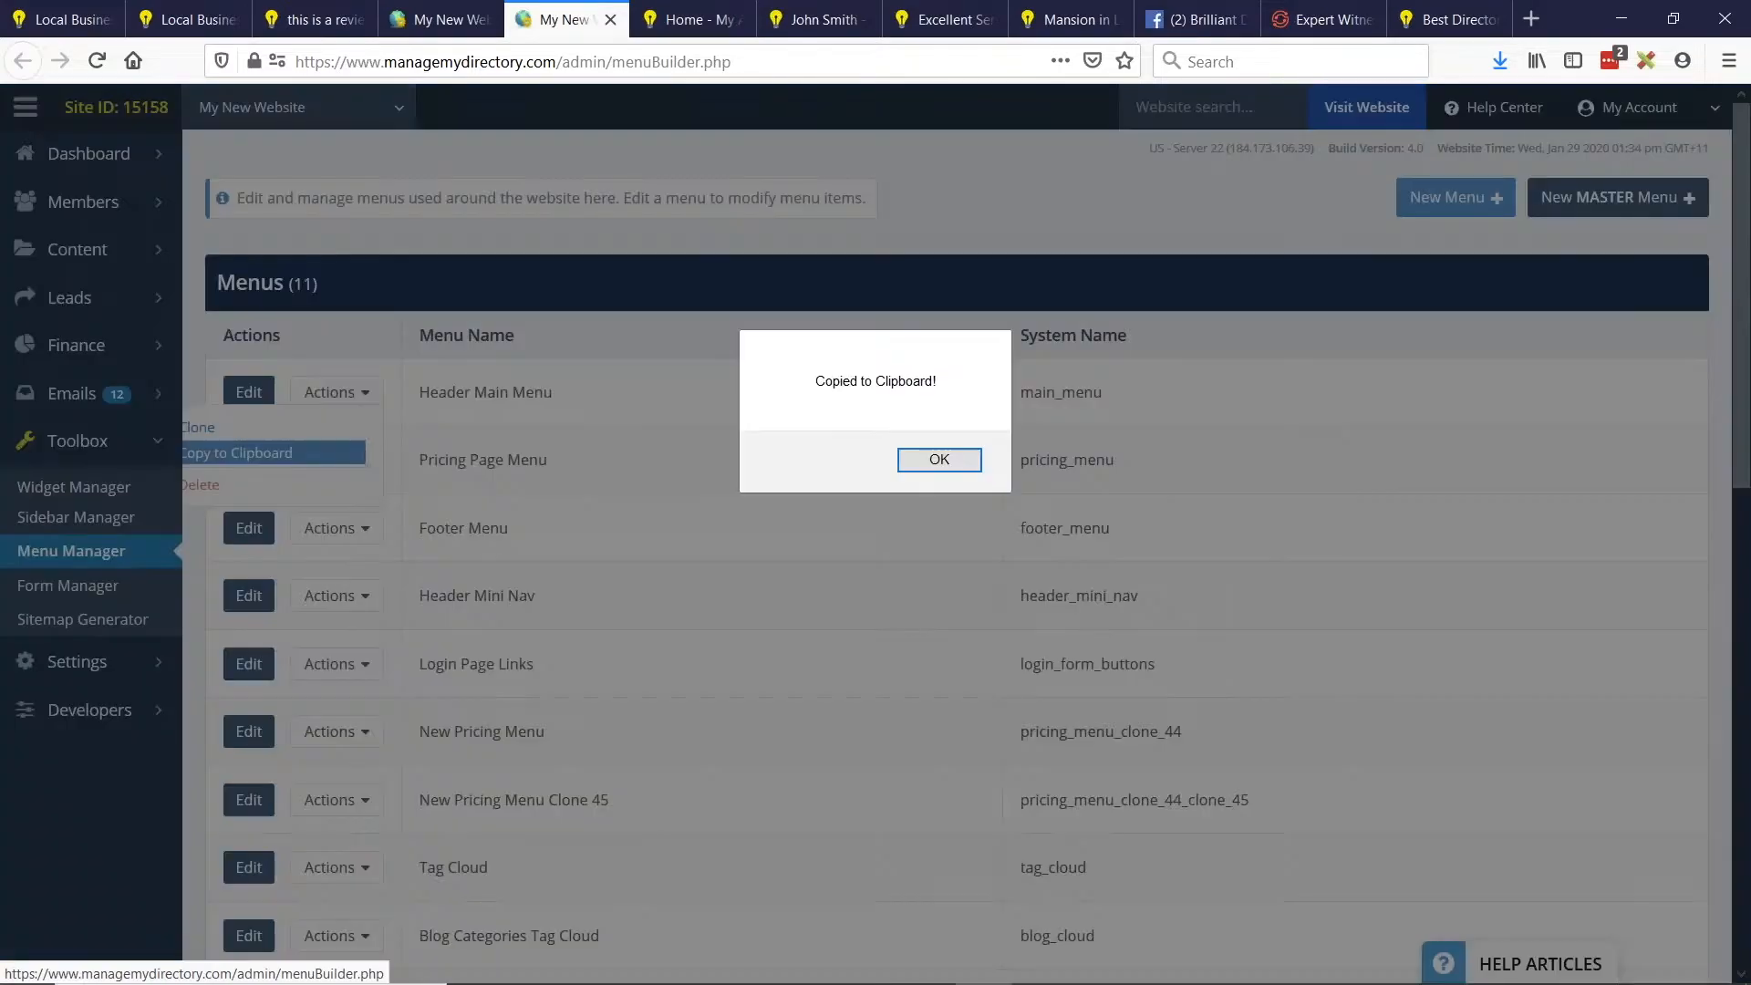
{"action": "left_click", "coordinate": [965, 463]}
Paste the Header Main Menu shortcode into a blank Notepad document.
{"action": "left_click", "coordinate": [871, 967]}
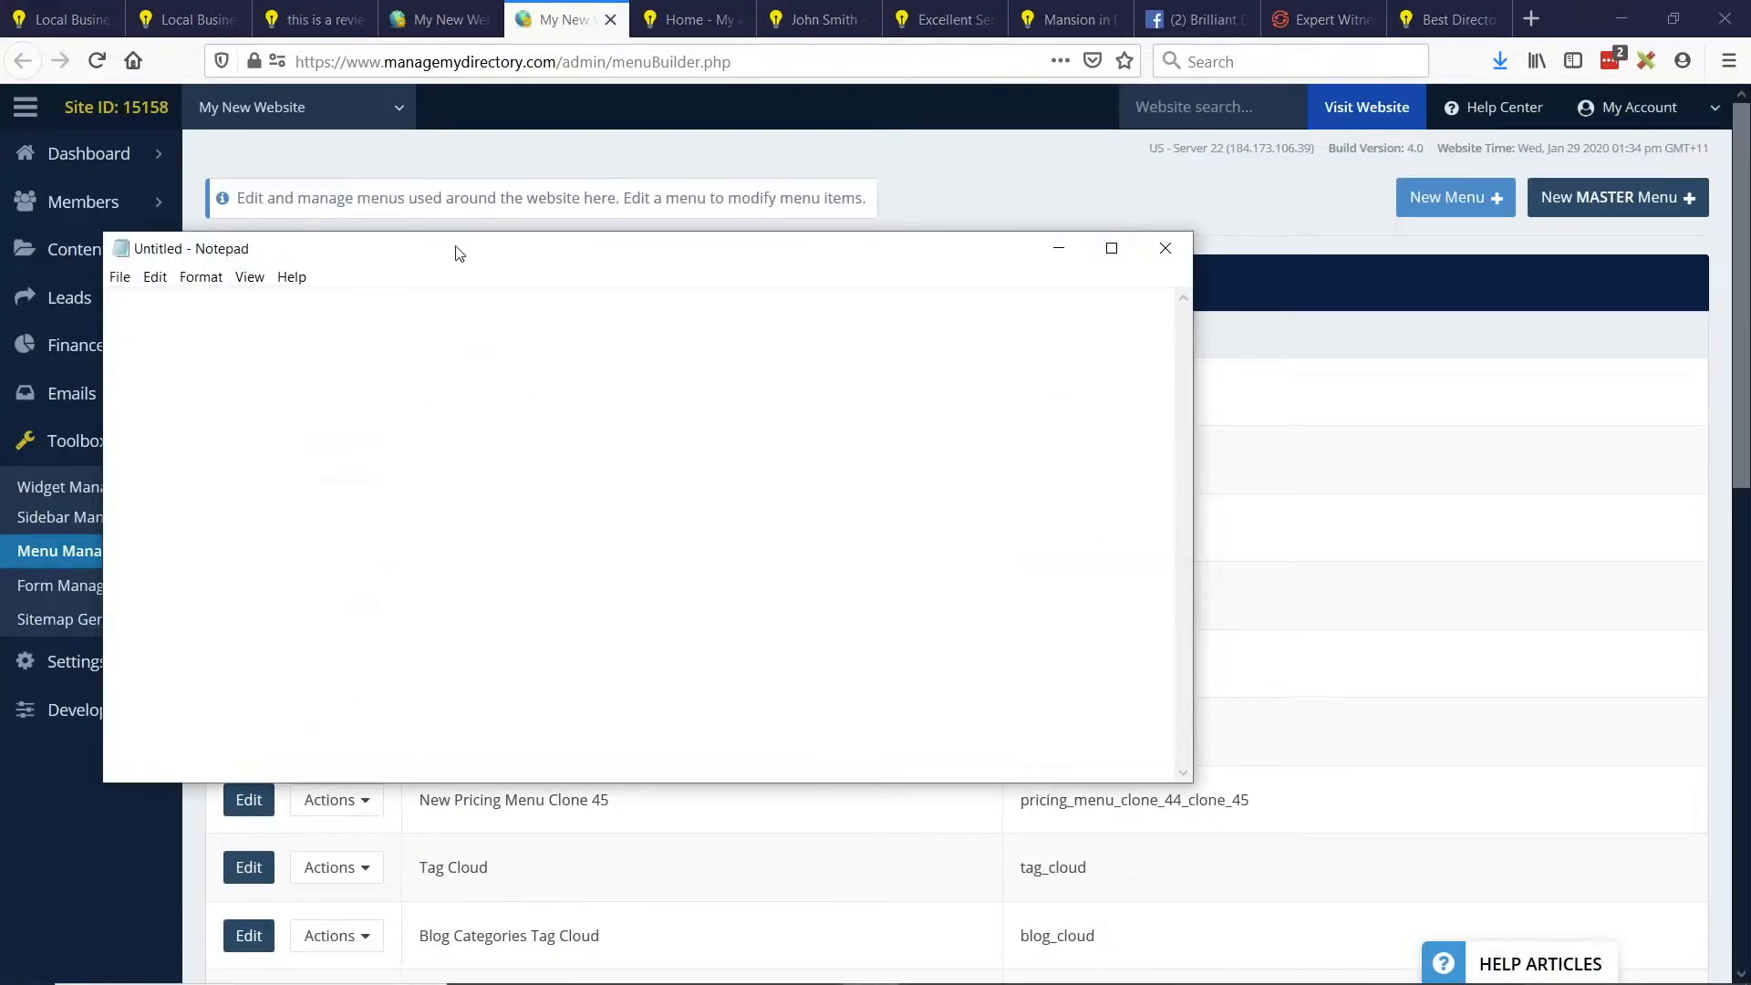
{"action": "left_click_drag", "start_coordinate": [455, 246], "coordinate": [794, 250]}
{"action": "key", "text": "ctrl+v"}
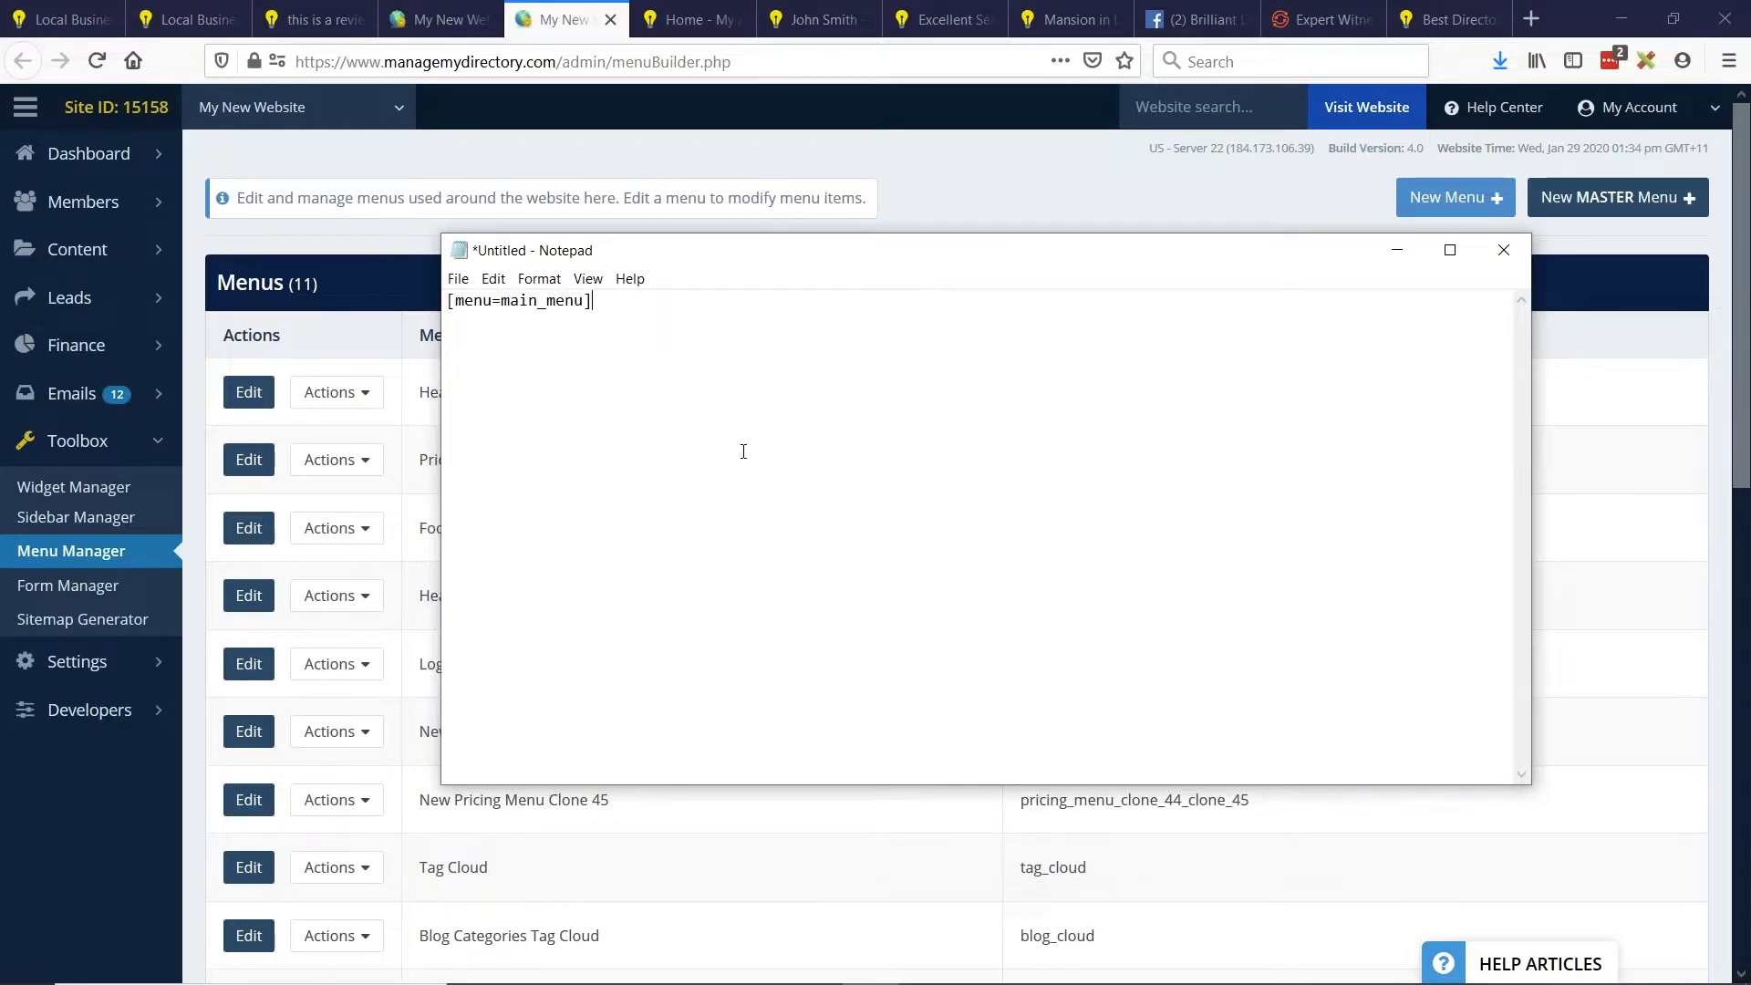
Return to the directory admin, open the Form Manager and copy the shortcode of the Website - Lead Form - Get Matched form.
{"action": "key", "text": "alt+Tab"}
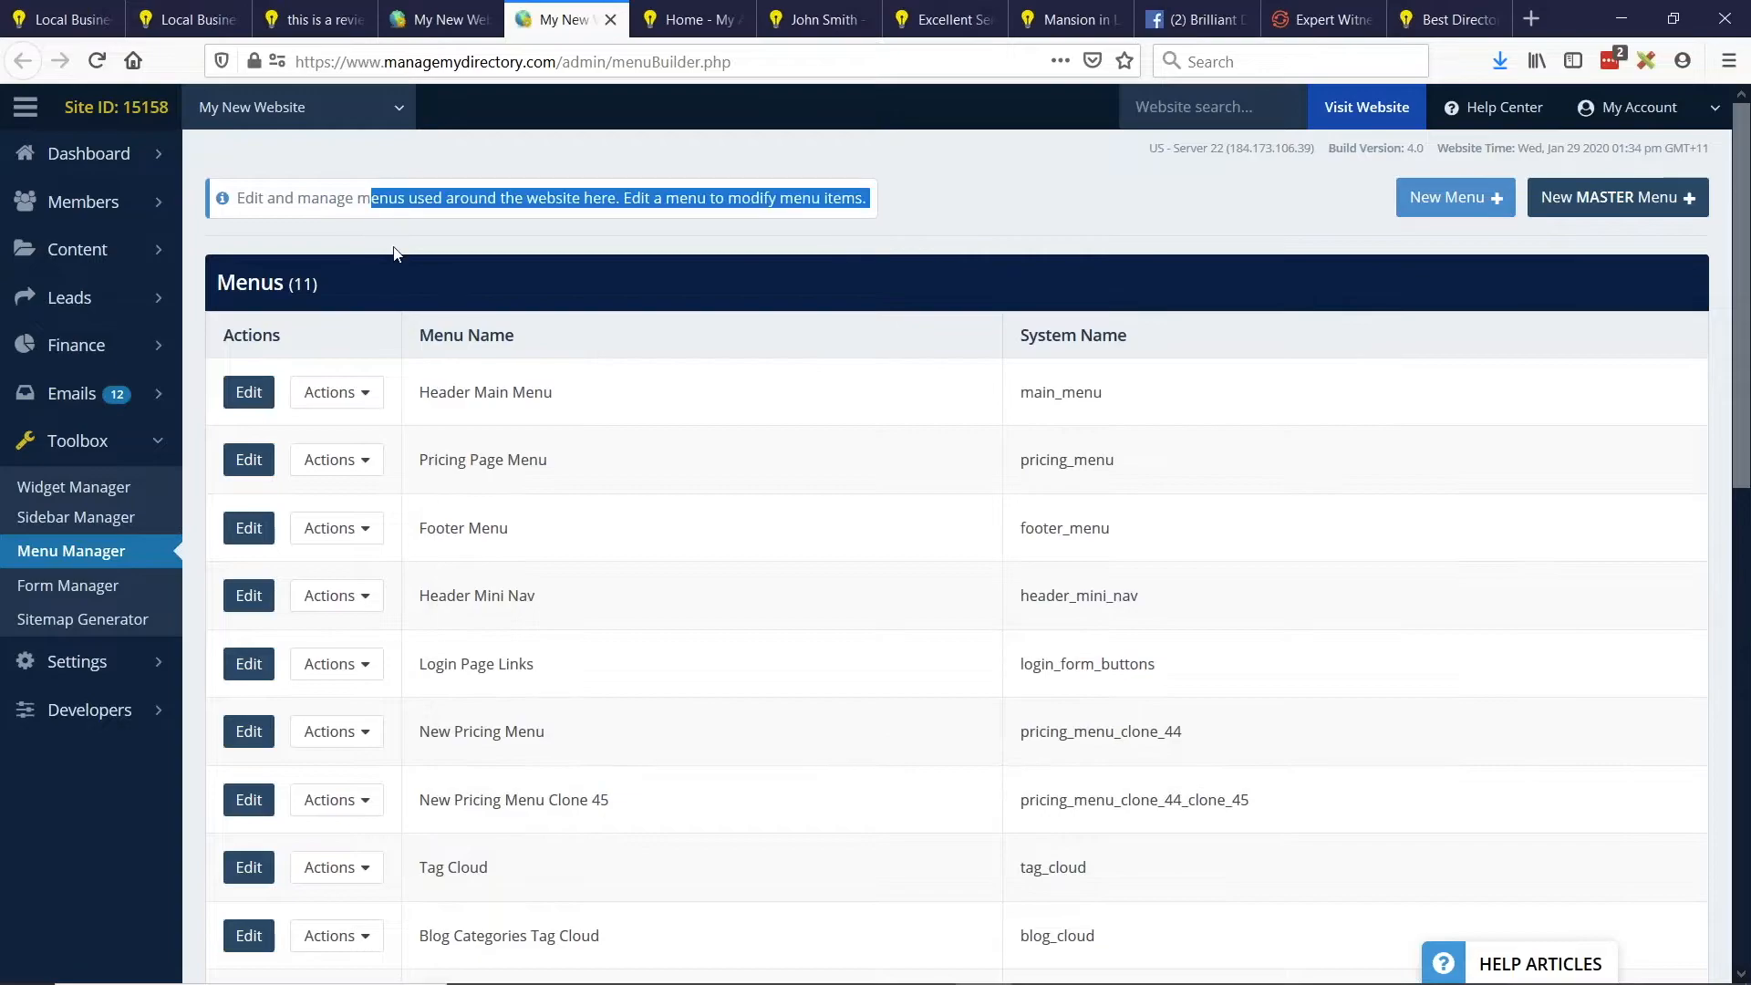
{"action": "left_click", "coordinate": [68, 585]}
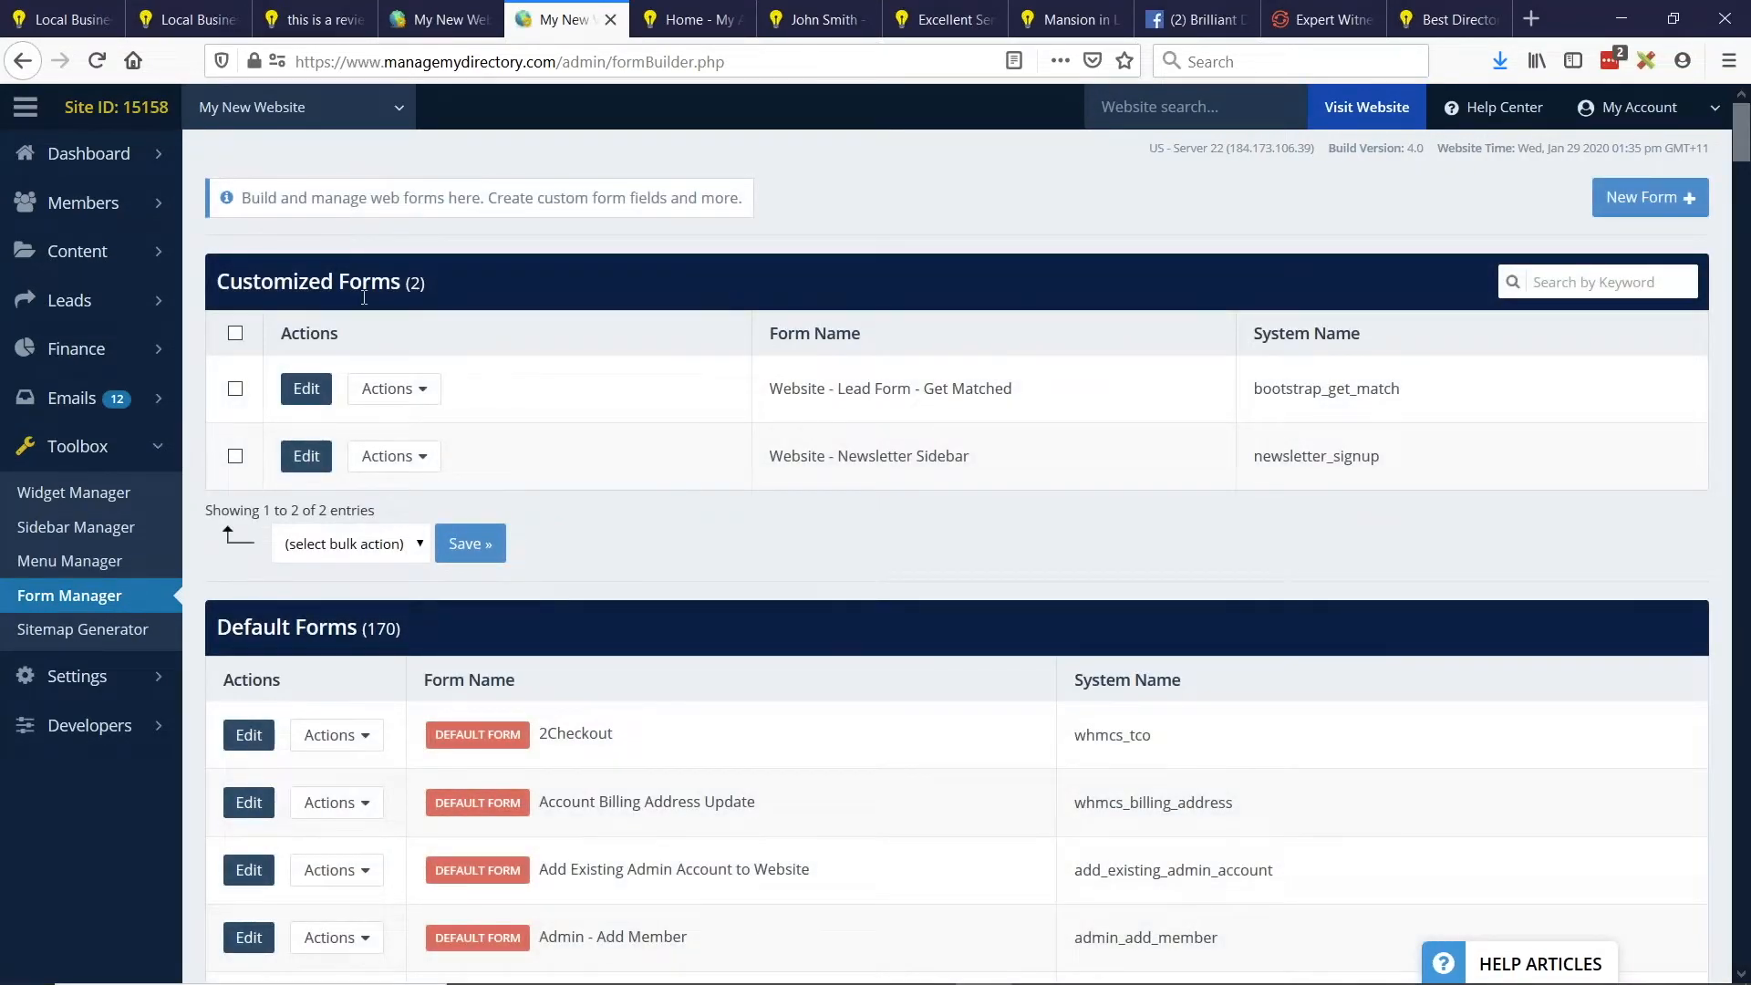
{"action": "left_click", "coordinate": [392, 389]}
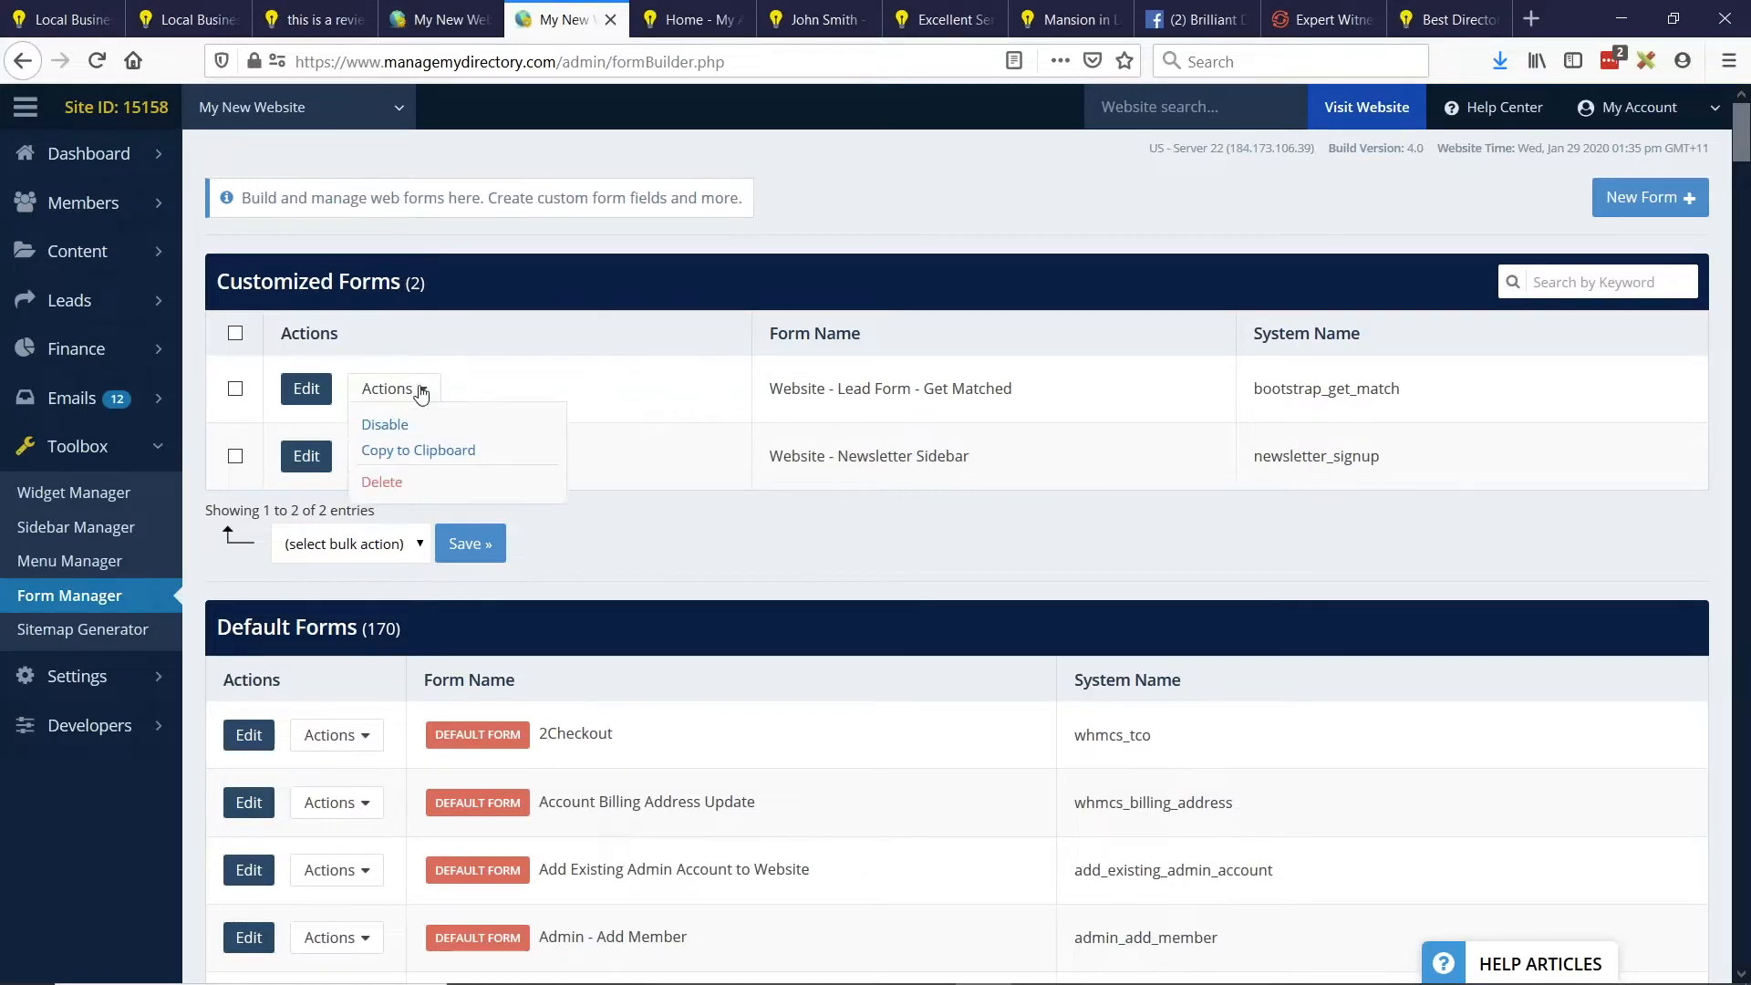
{"action": "left_click", "coordinate": [449, 450]}
{"action": "left_click", "coordinate": [932, 459]}
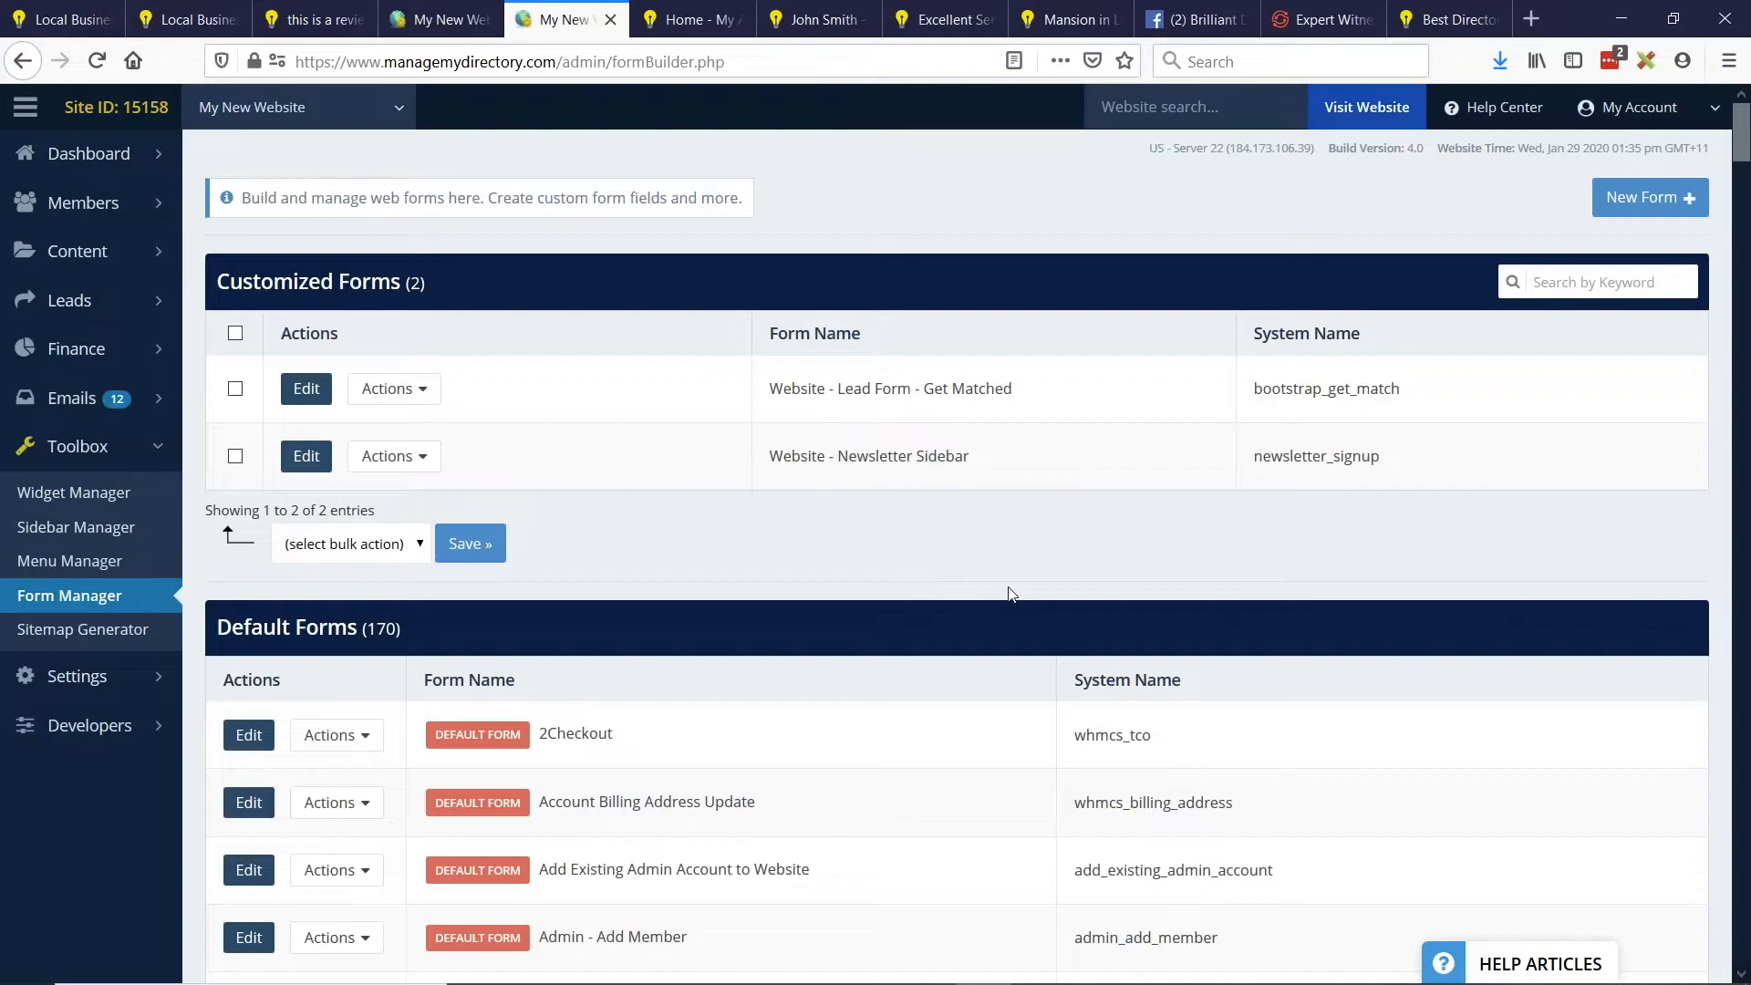
{"action": "left_click", "coordinate": [387, 389]}
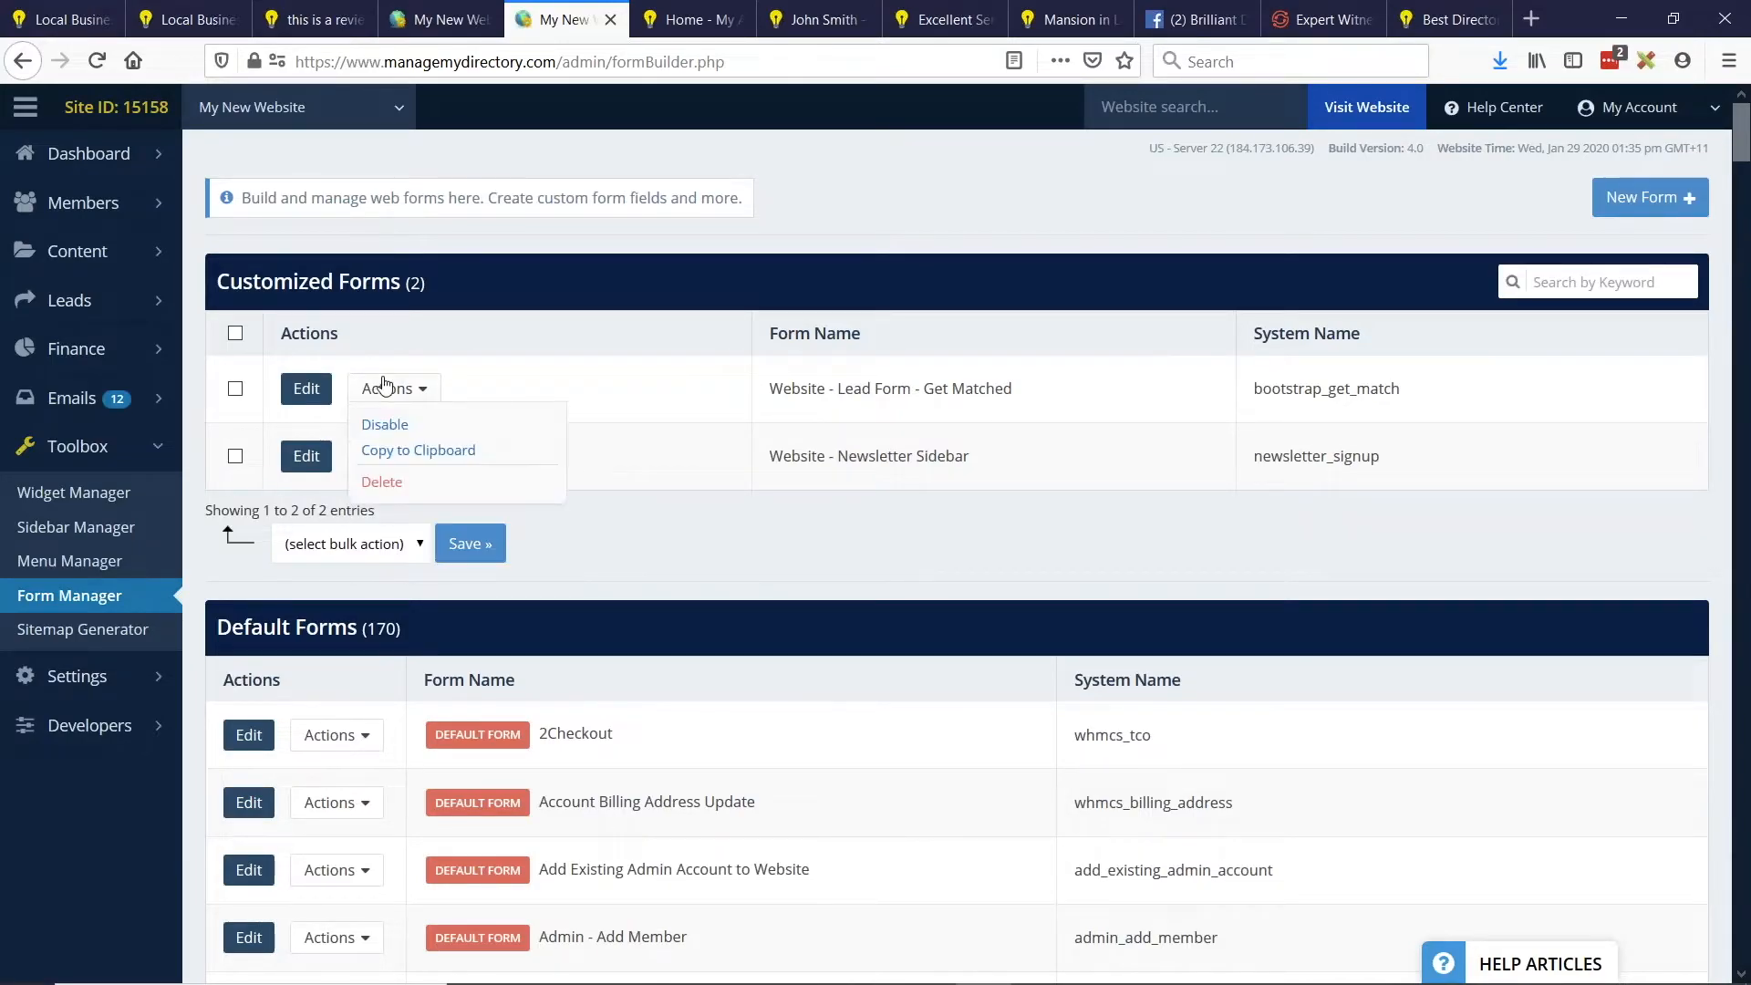
{"action": "left_click", "coordinate": [454, 467]}
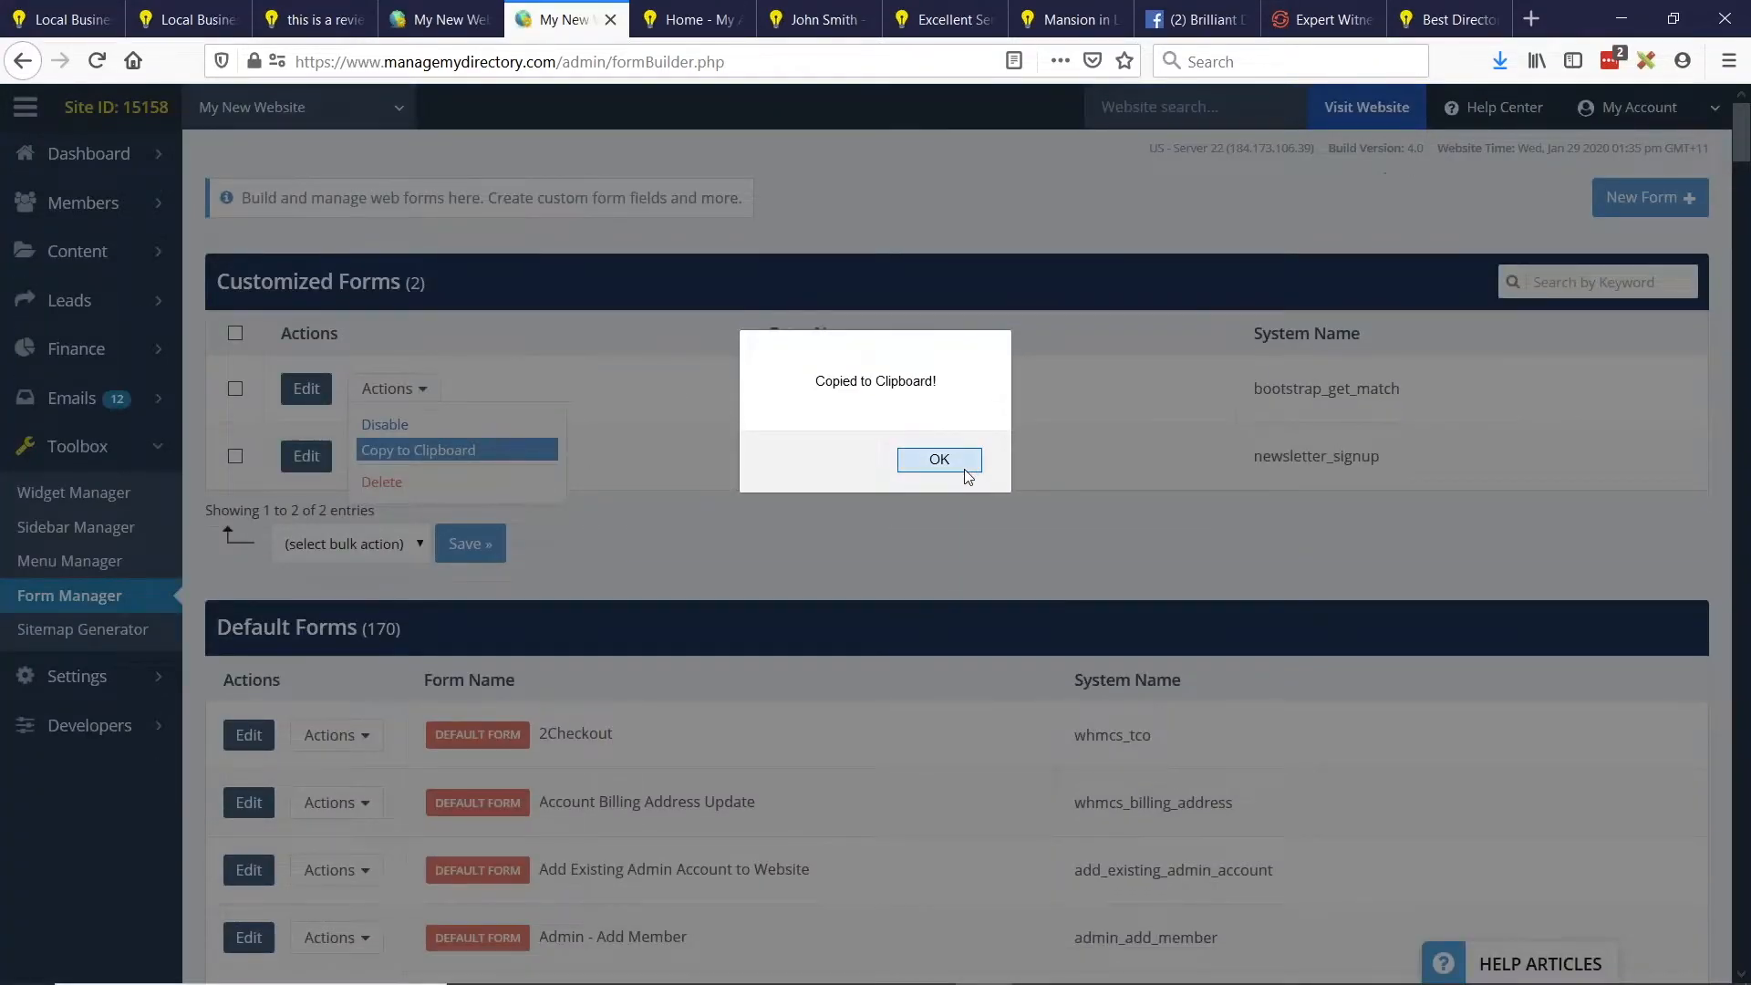
{"action": "left_click", "coordinate": [958, 459]}
Paste the Get Matched form shortcode into the Notepad document, directly on the line below the menu shortcode.
{"action": "key", "text": "alt+Tab"}
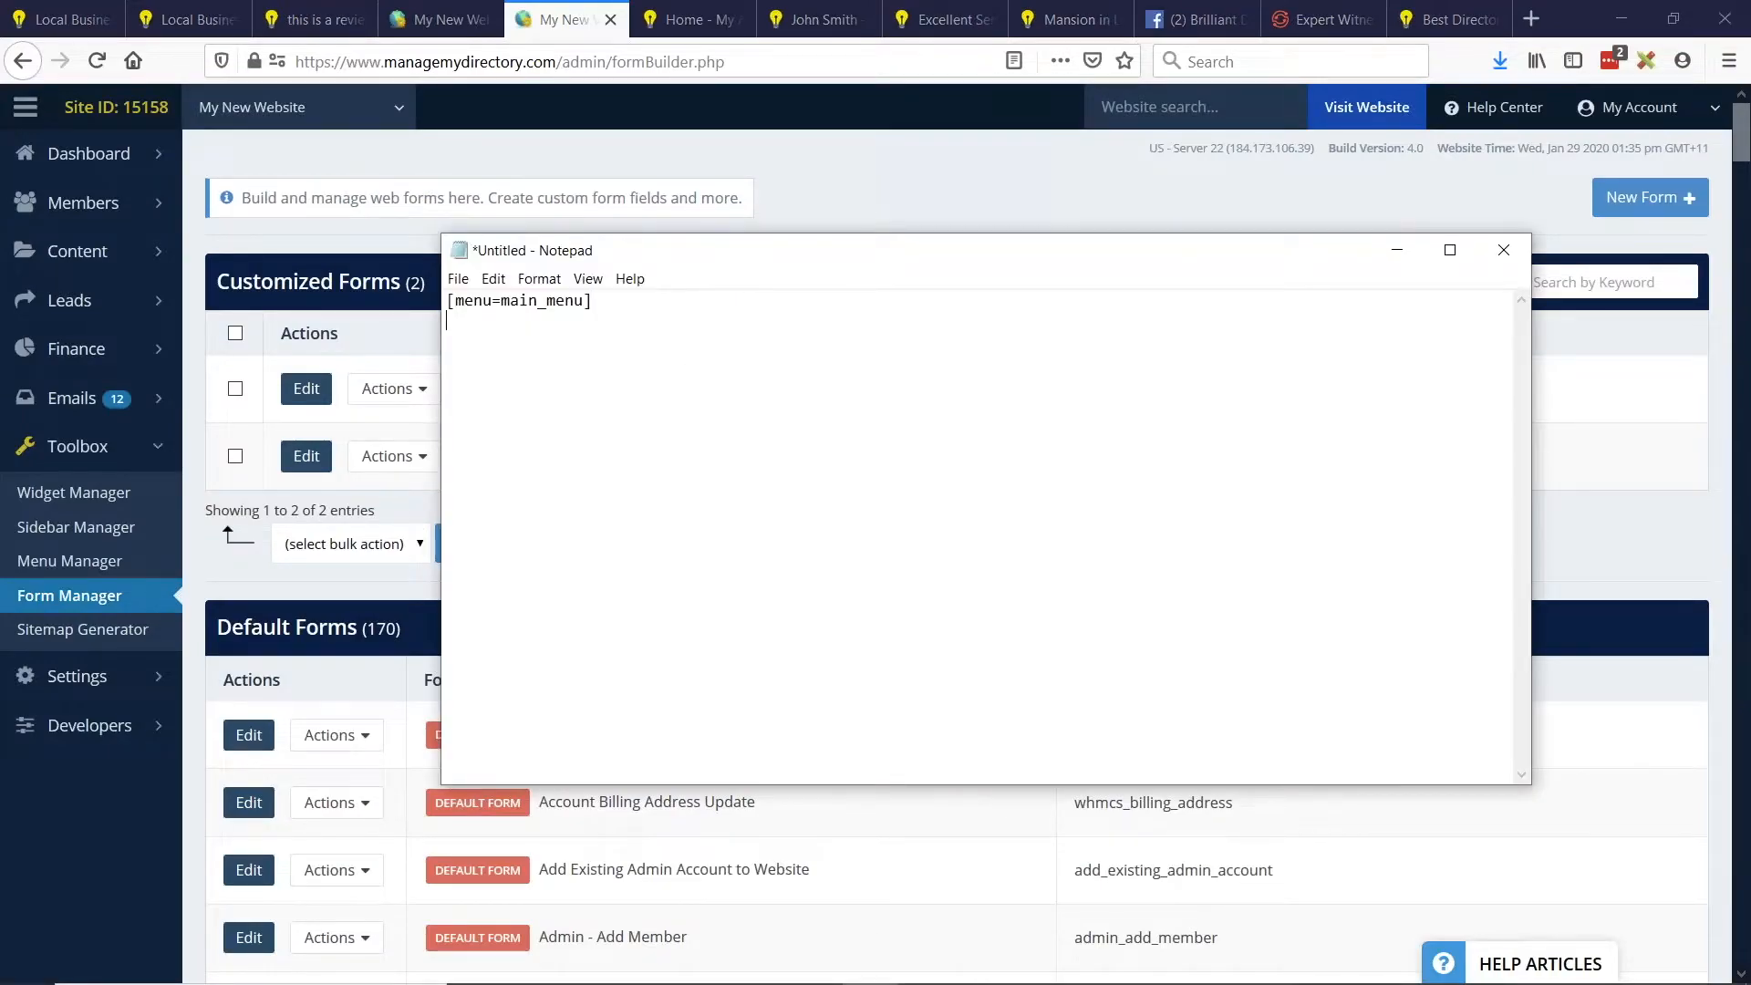
{"action": "key", "text": "ctrl+v"}
{"action": "left_click_drag", "start_coordinate": [498, 340], "coordinate": [448, 335]}
{"action": "left_click", "coordinate": [628, 341]}
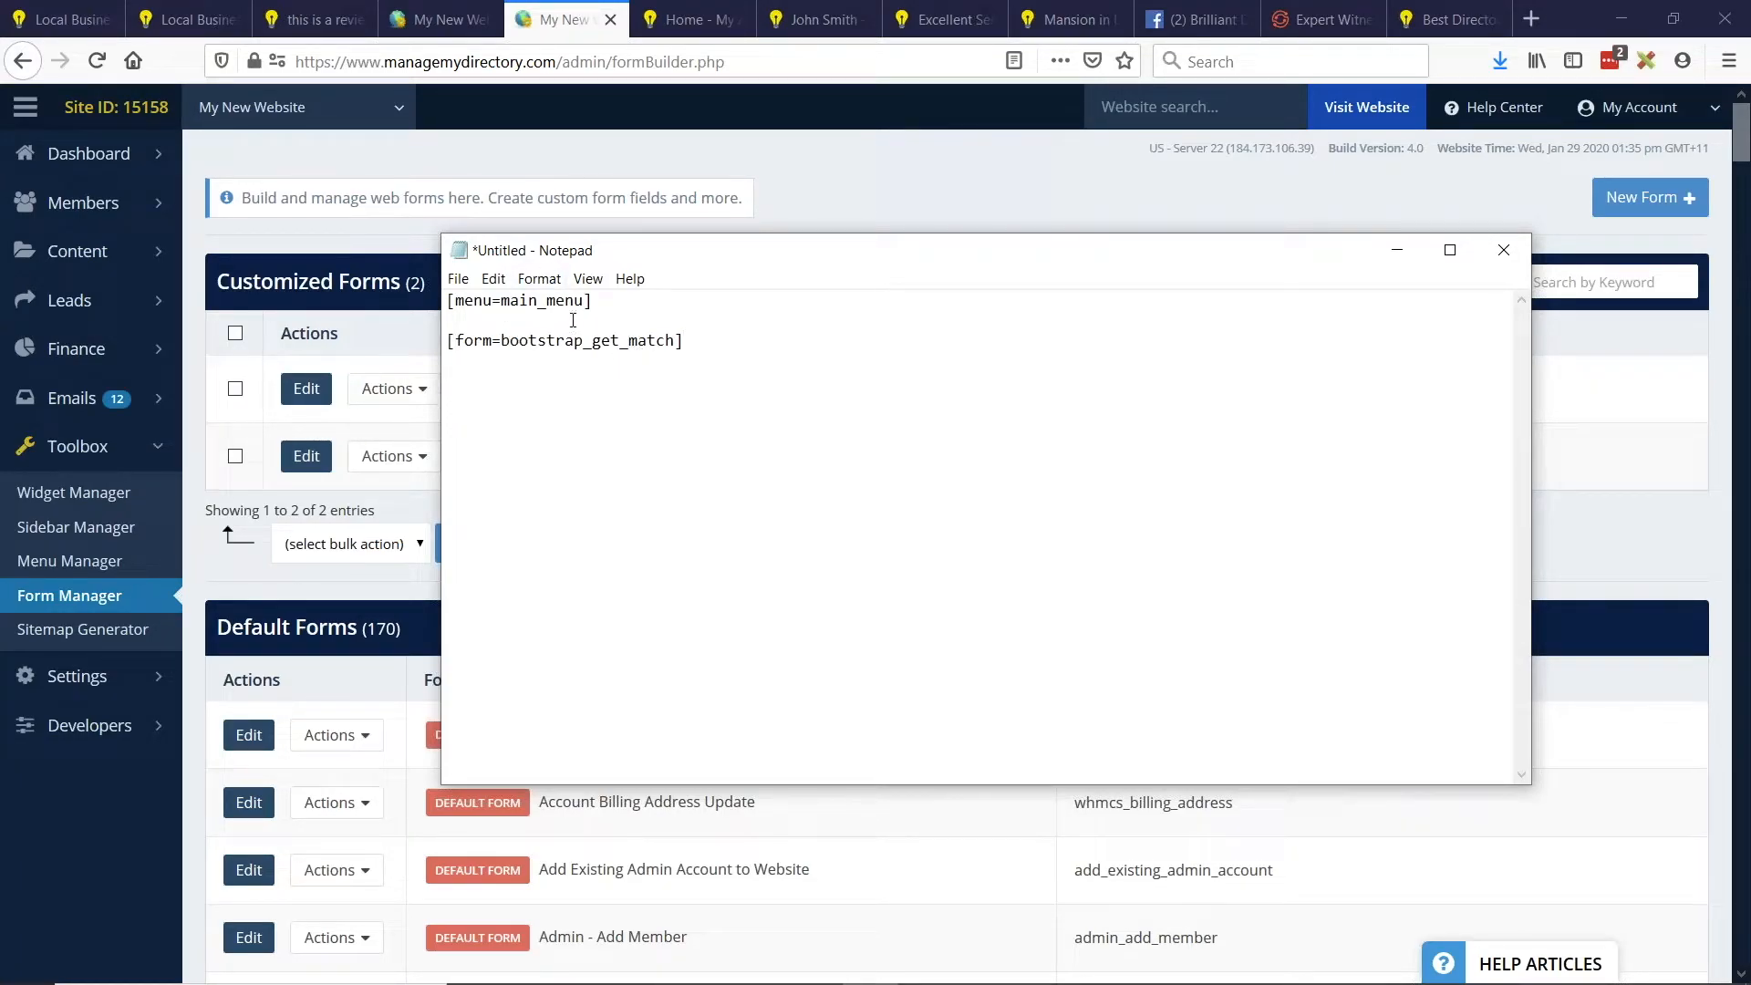
{"action": "key", "text": "BackSpace"}
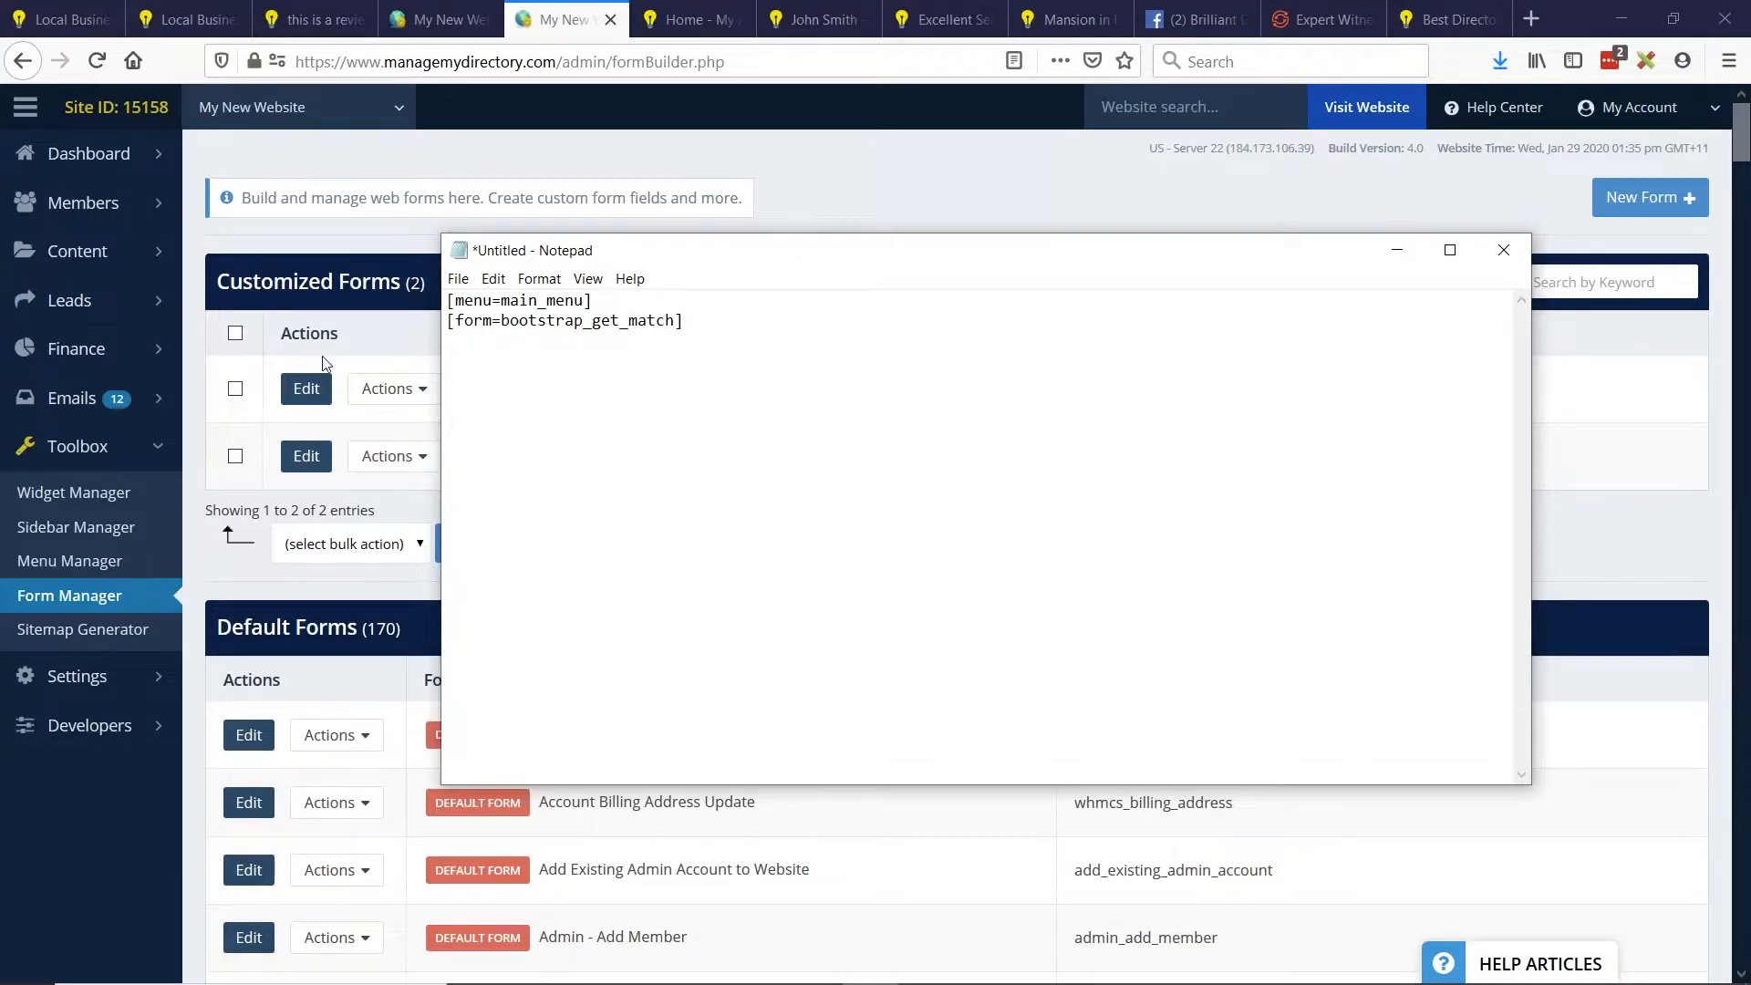
{"action": "left_click", "coordinate": [432, 398]}
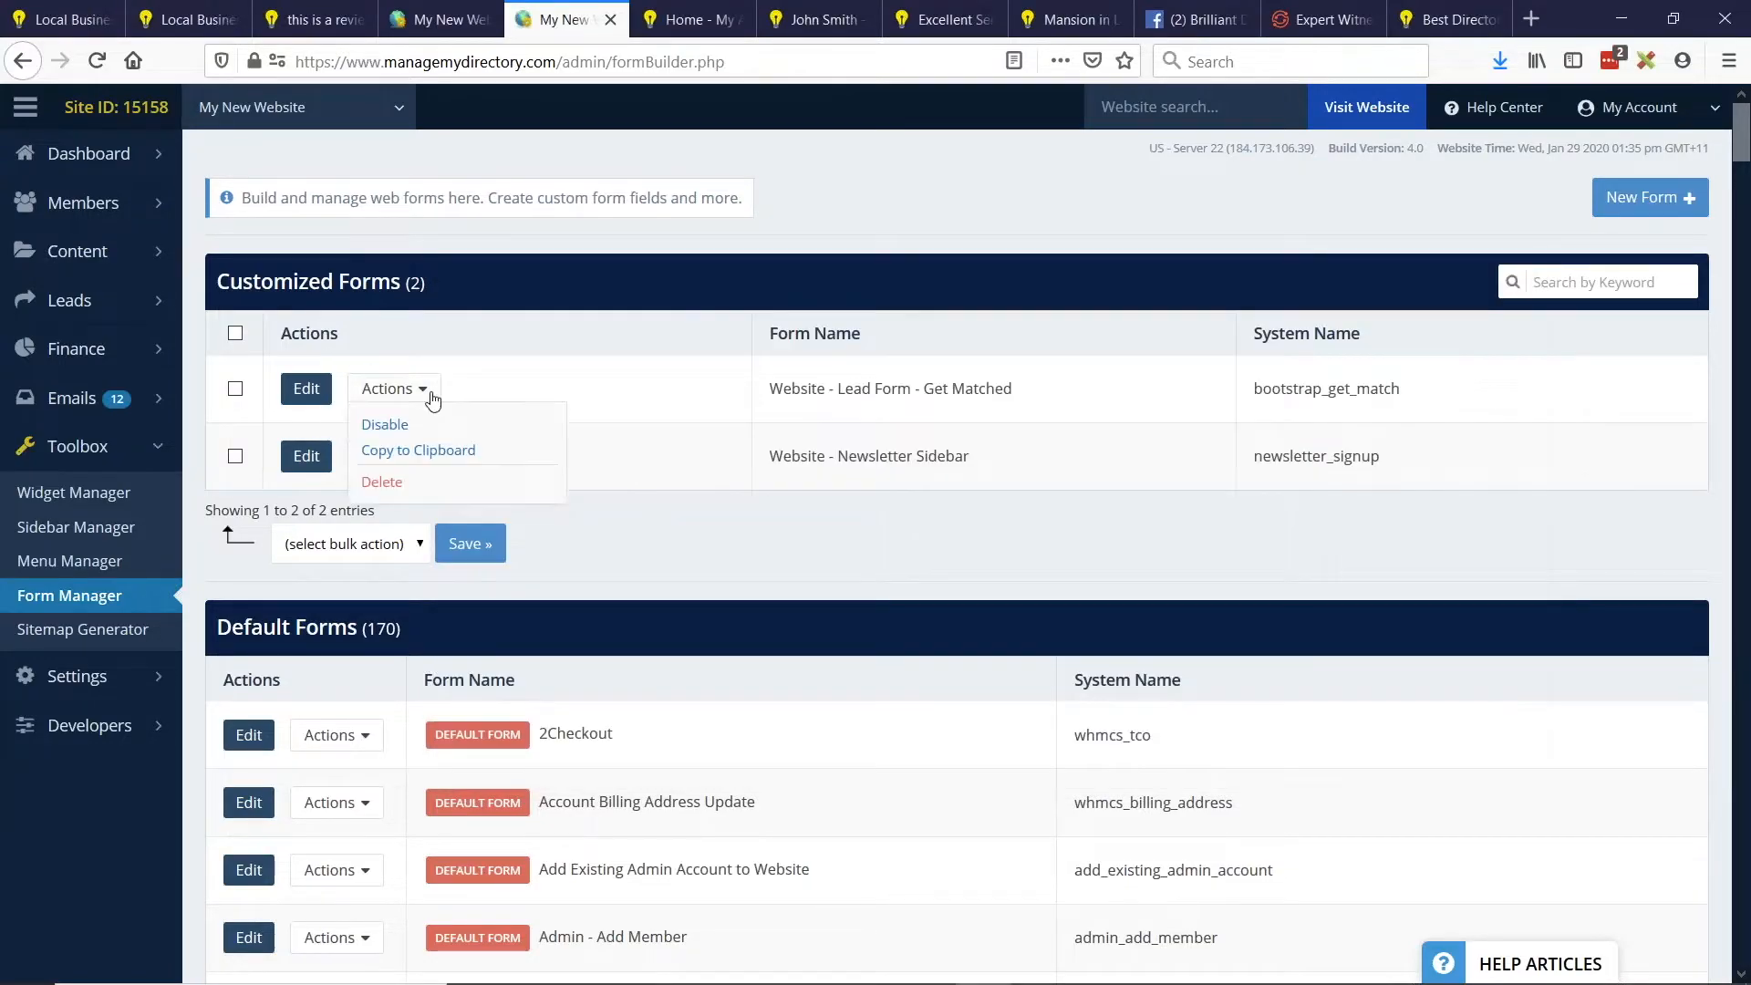
{"action": "left_click", "coordinate": [452, 452]}
{"action": "key", "text": "alt+Tab"}
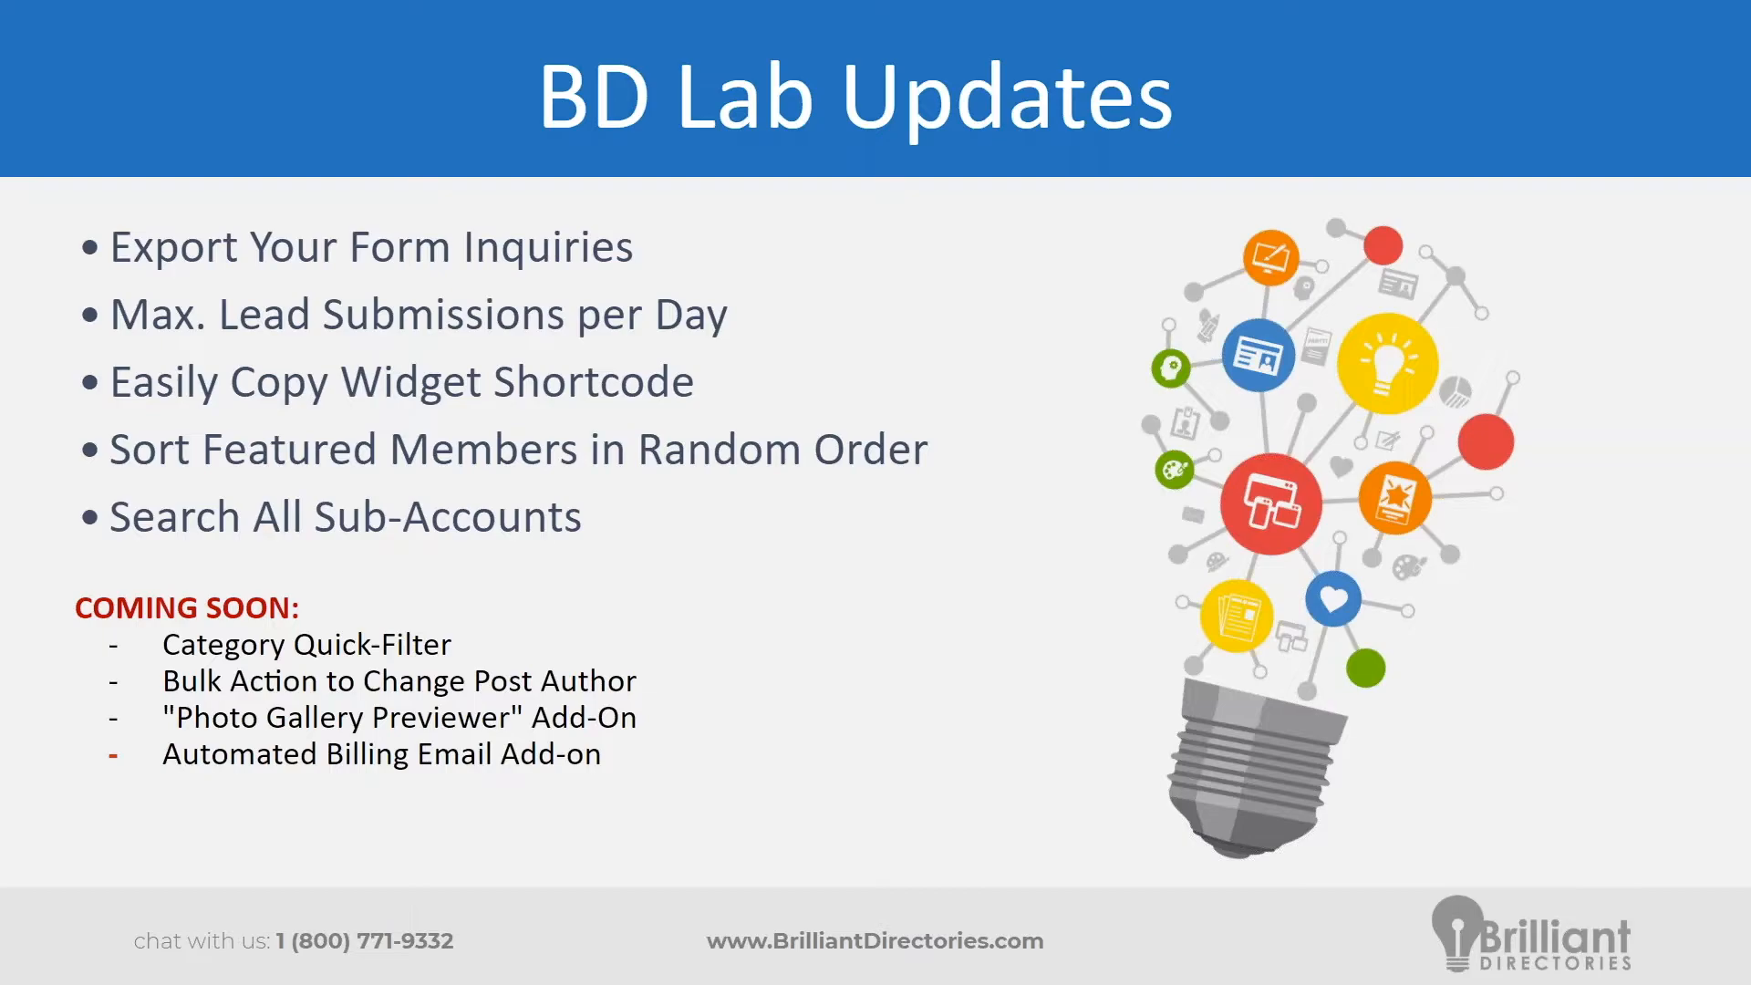
{"action": "key", "text": "alt+Tab"}
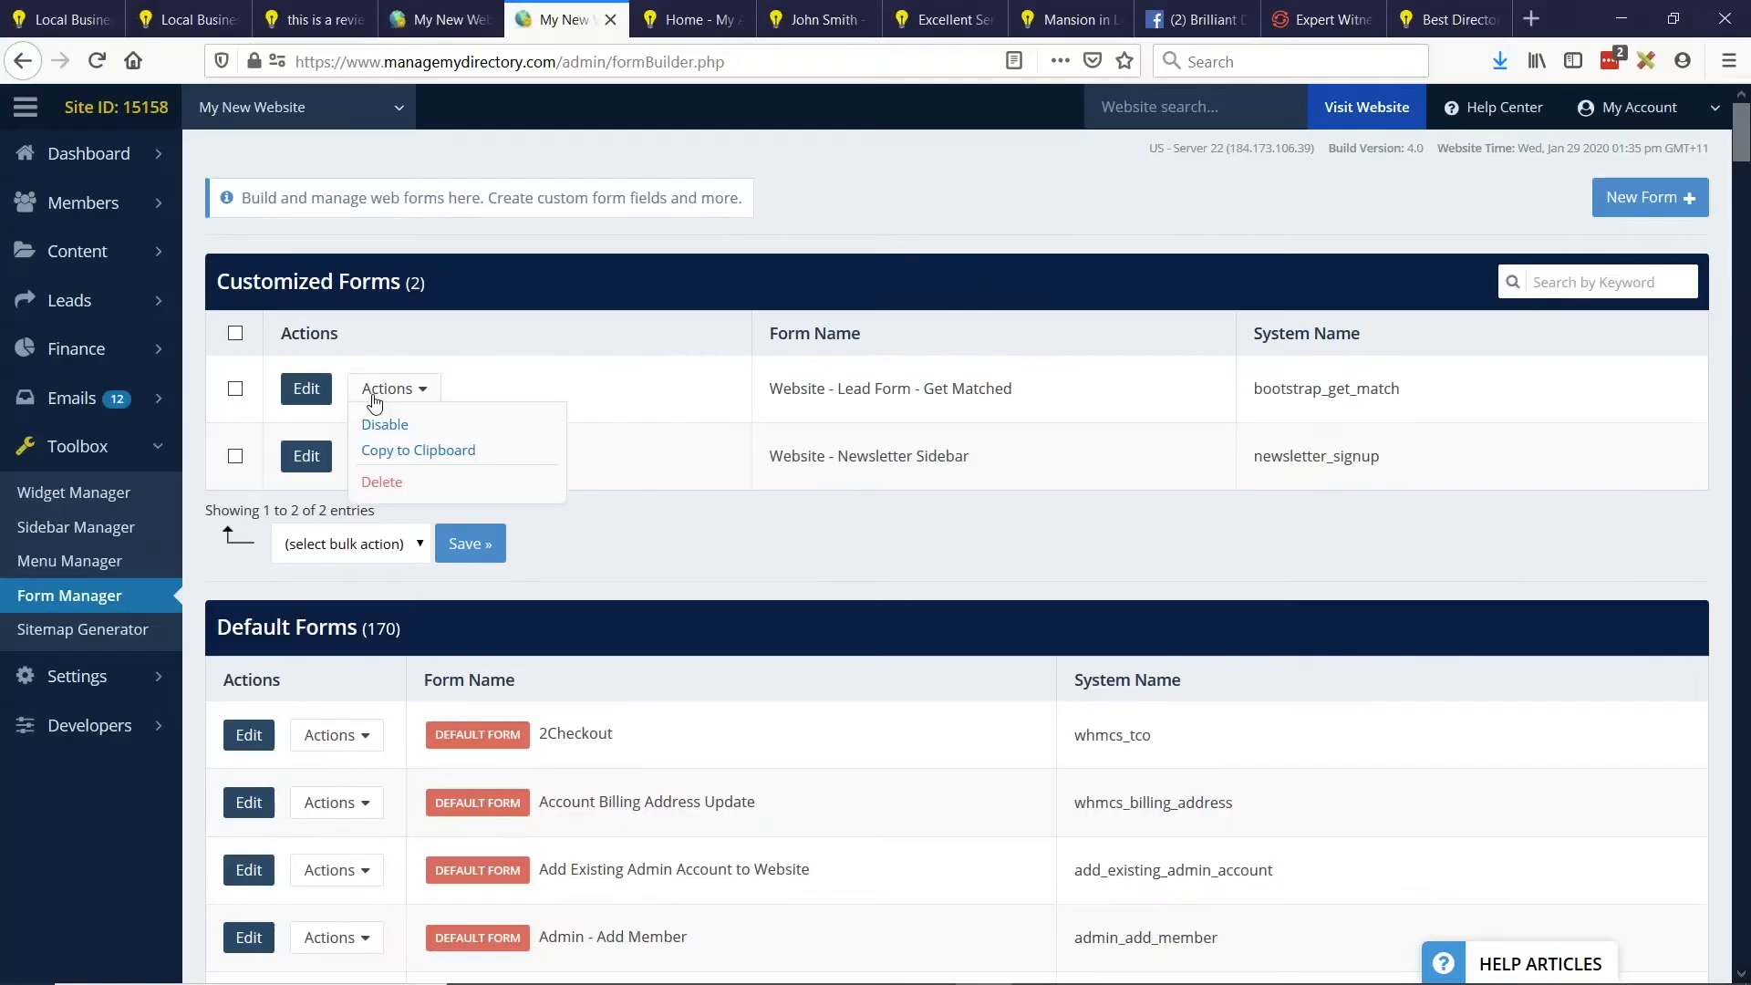
Go to the directory's member search list and open Quick Edit for the first listed member.
{"action": "left_click", "coordinate": [253, 219]}
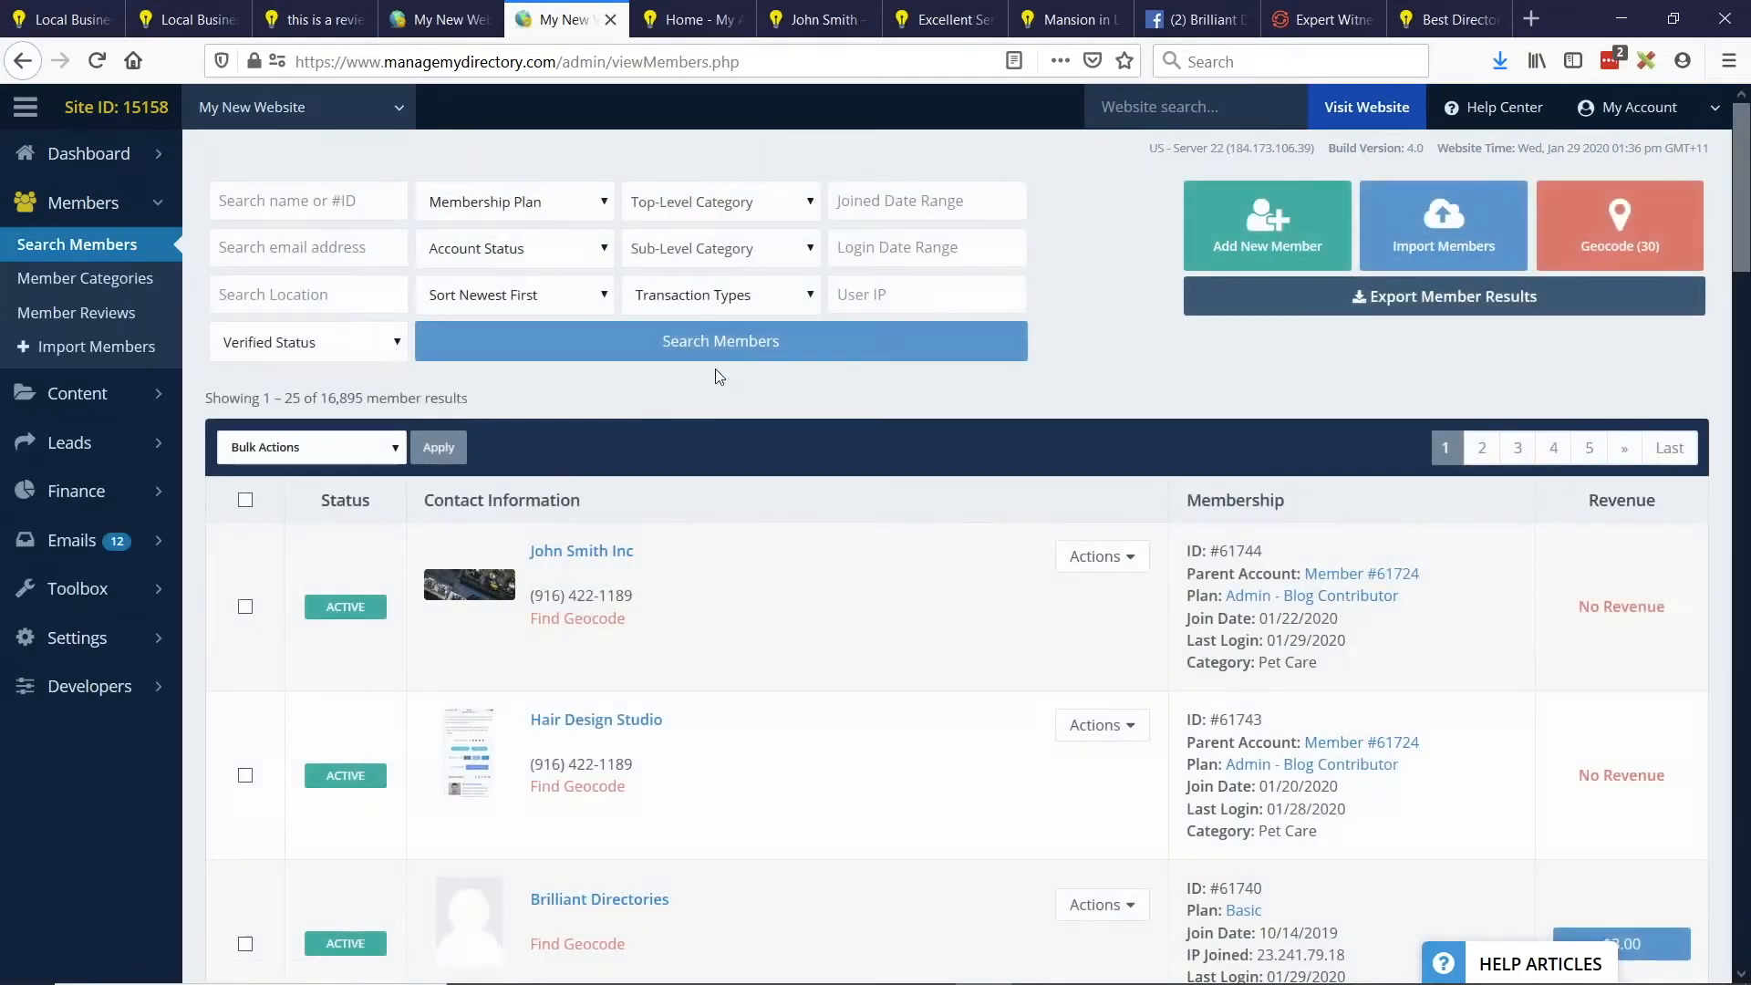
{"action": "scroll", "coordinate": [171, 394], "scroll_direction": "down", "scroll_amount": 1}
{"action": "scroll", "coordinate": [171, 394], "scroll_direction": "up", "scroll_amount": 1}
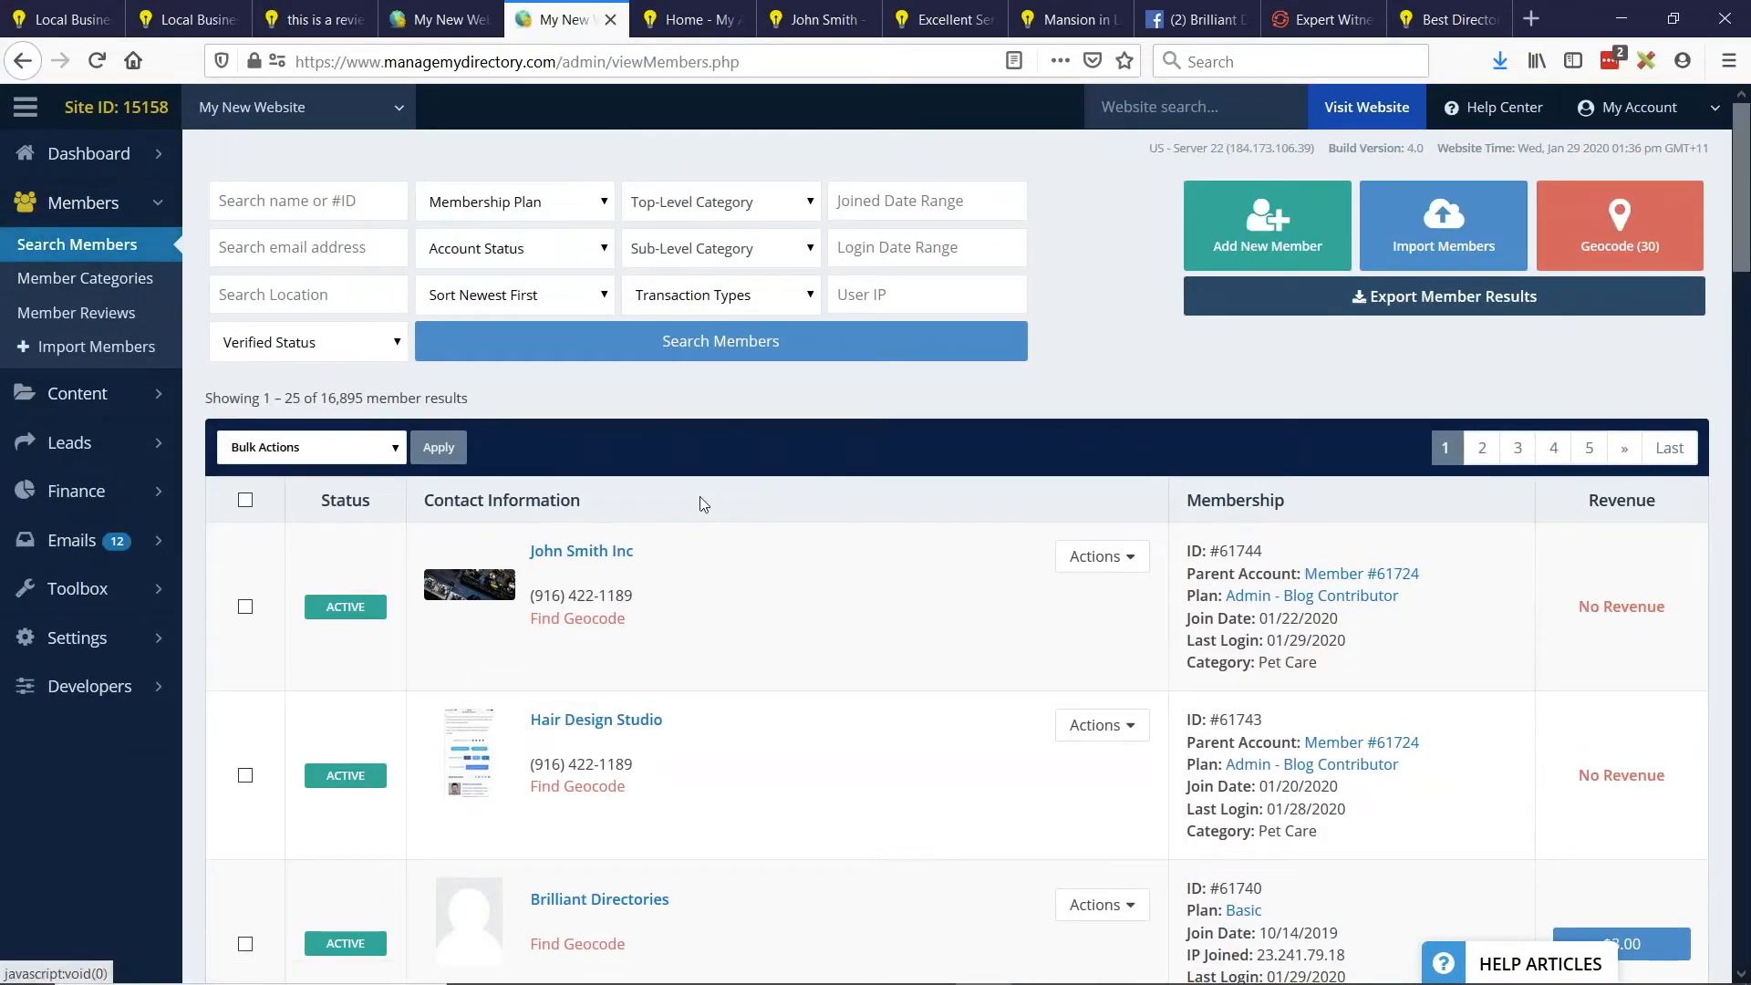
{"action": "scroll", "coordinate": [687, 629], "scroll_direction": "down", "scroll_amount": 5}
{"action": "scroll", "coordinate": [762, 807], "scroll_direction": "up", "scroll_amount": 4}
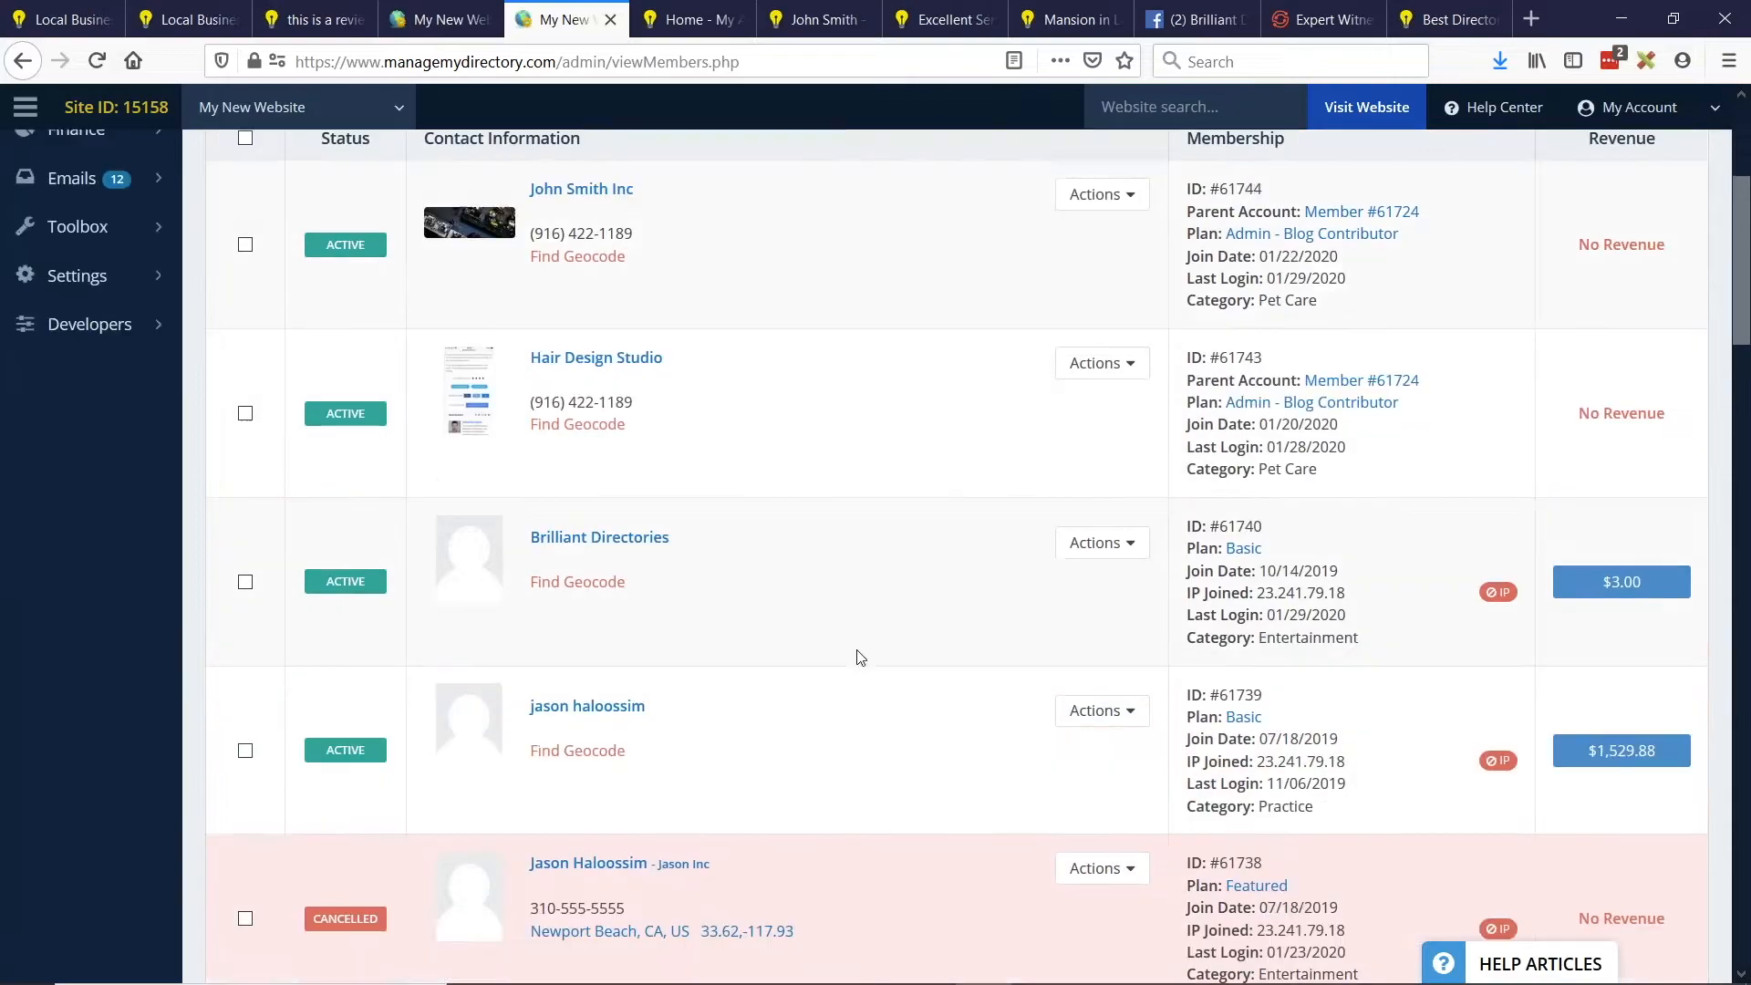
{"action": "left_click", "coordinate": [1102, 436]}
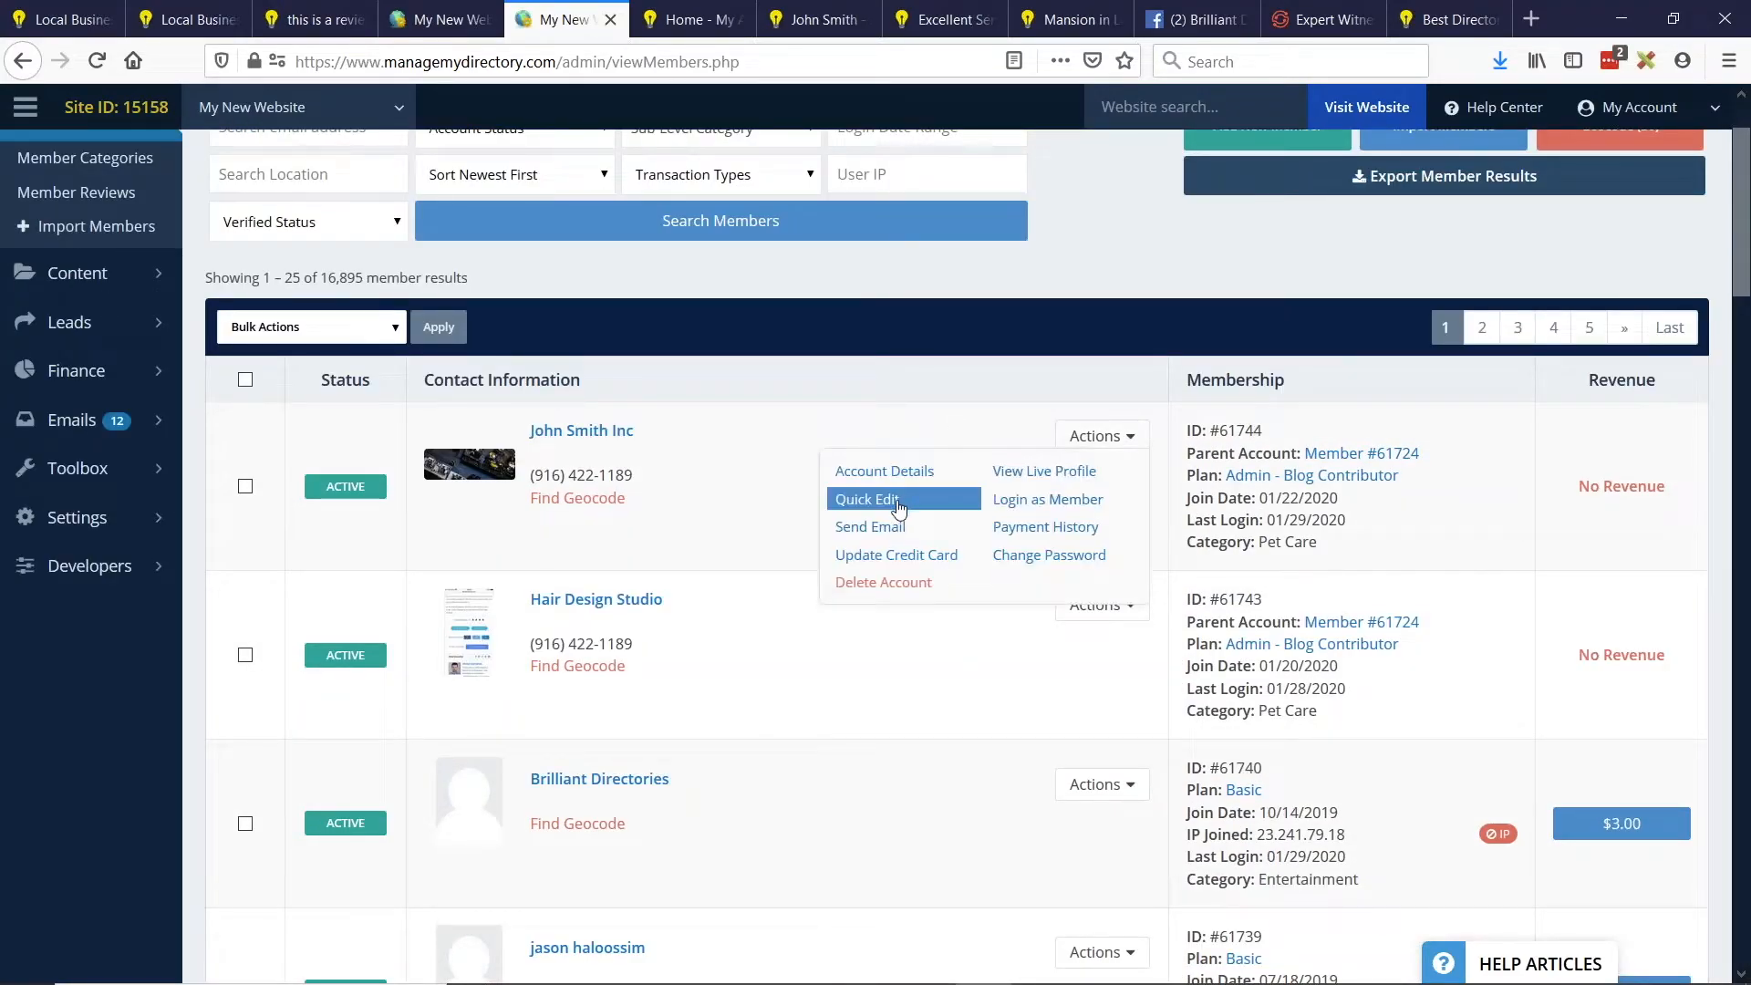
{"action": "left_click", "coordinate": [894, 501]}
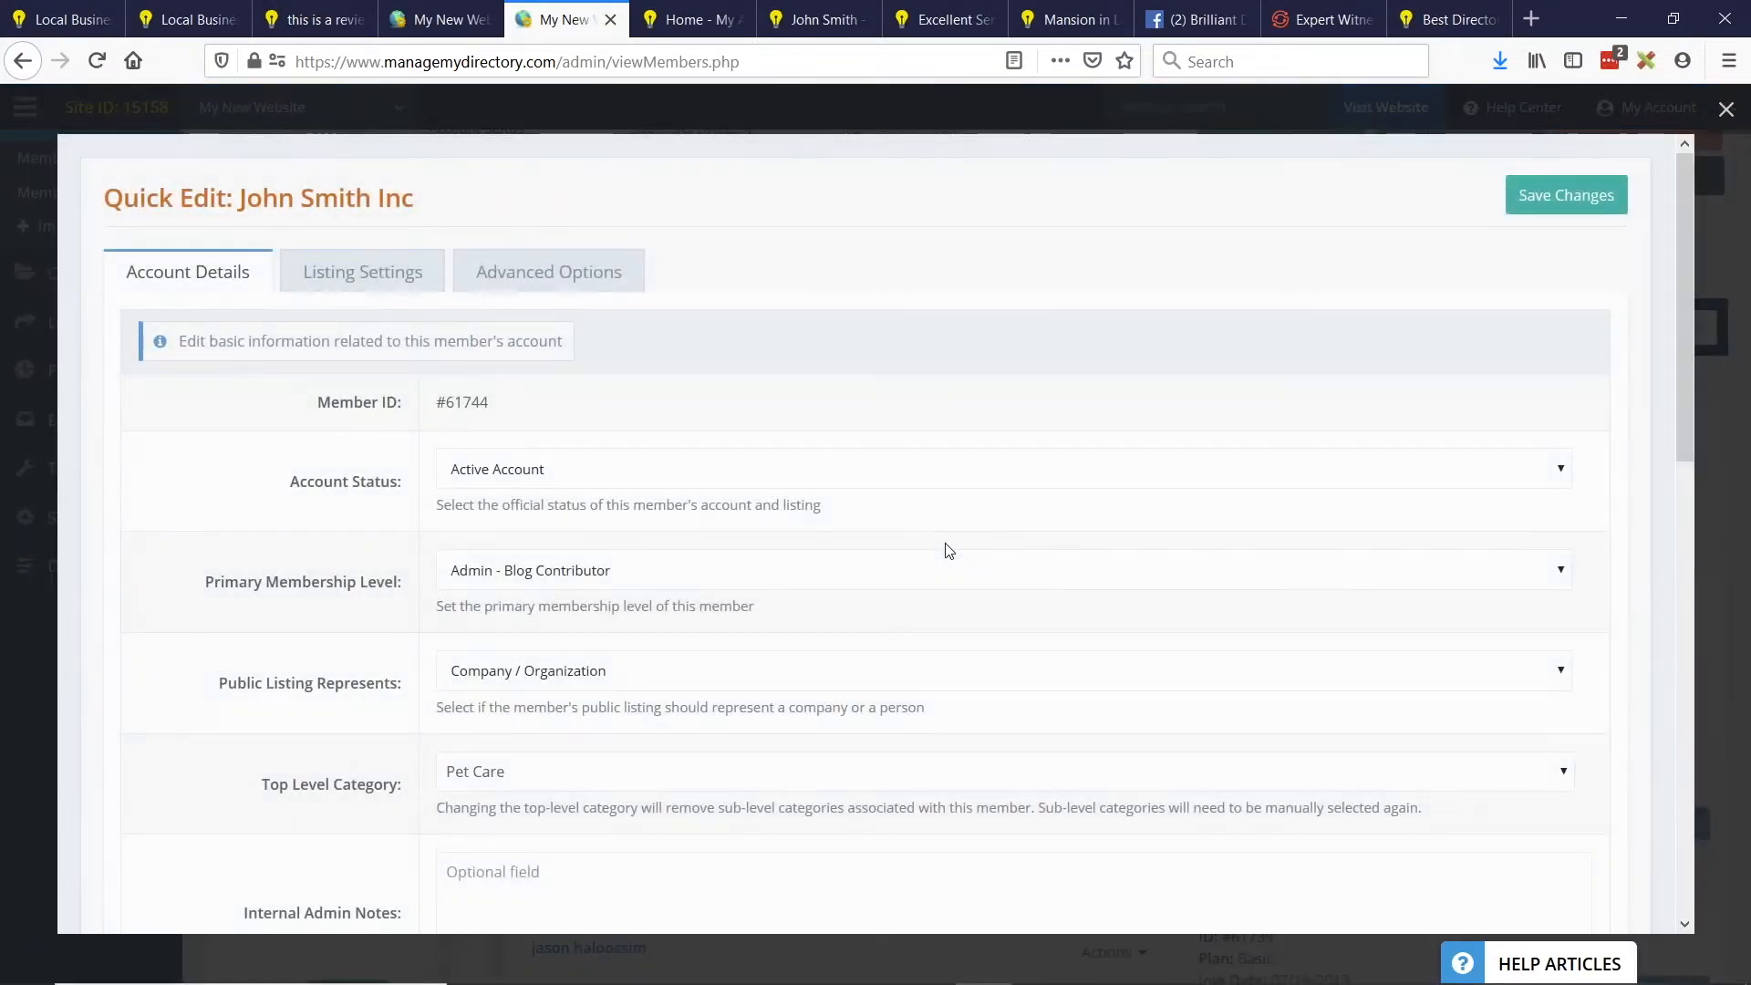
Set the member's Homepage Featured Member Order to Position 1 in the listing settings, save the changes and close Quick Edit.
{"action": "left_click", "coordinate": [369, 284]}
{"action": "left_click_drag", "start_coordinate": [254, 485], "coordinate": [398, 513]}
{"action": "left_click", "coordinate": [566, 486]}
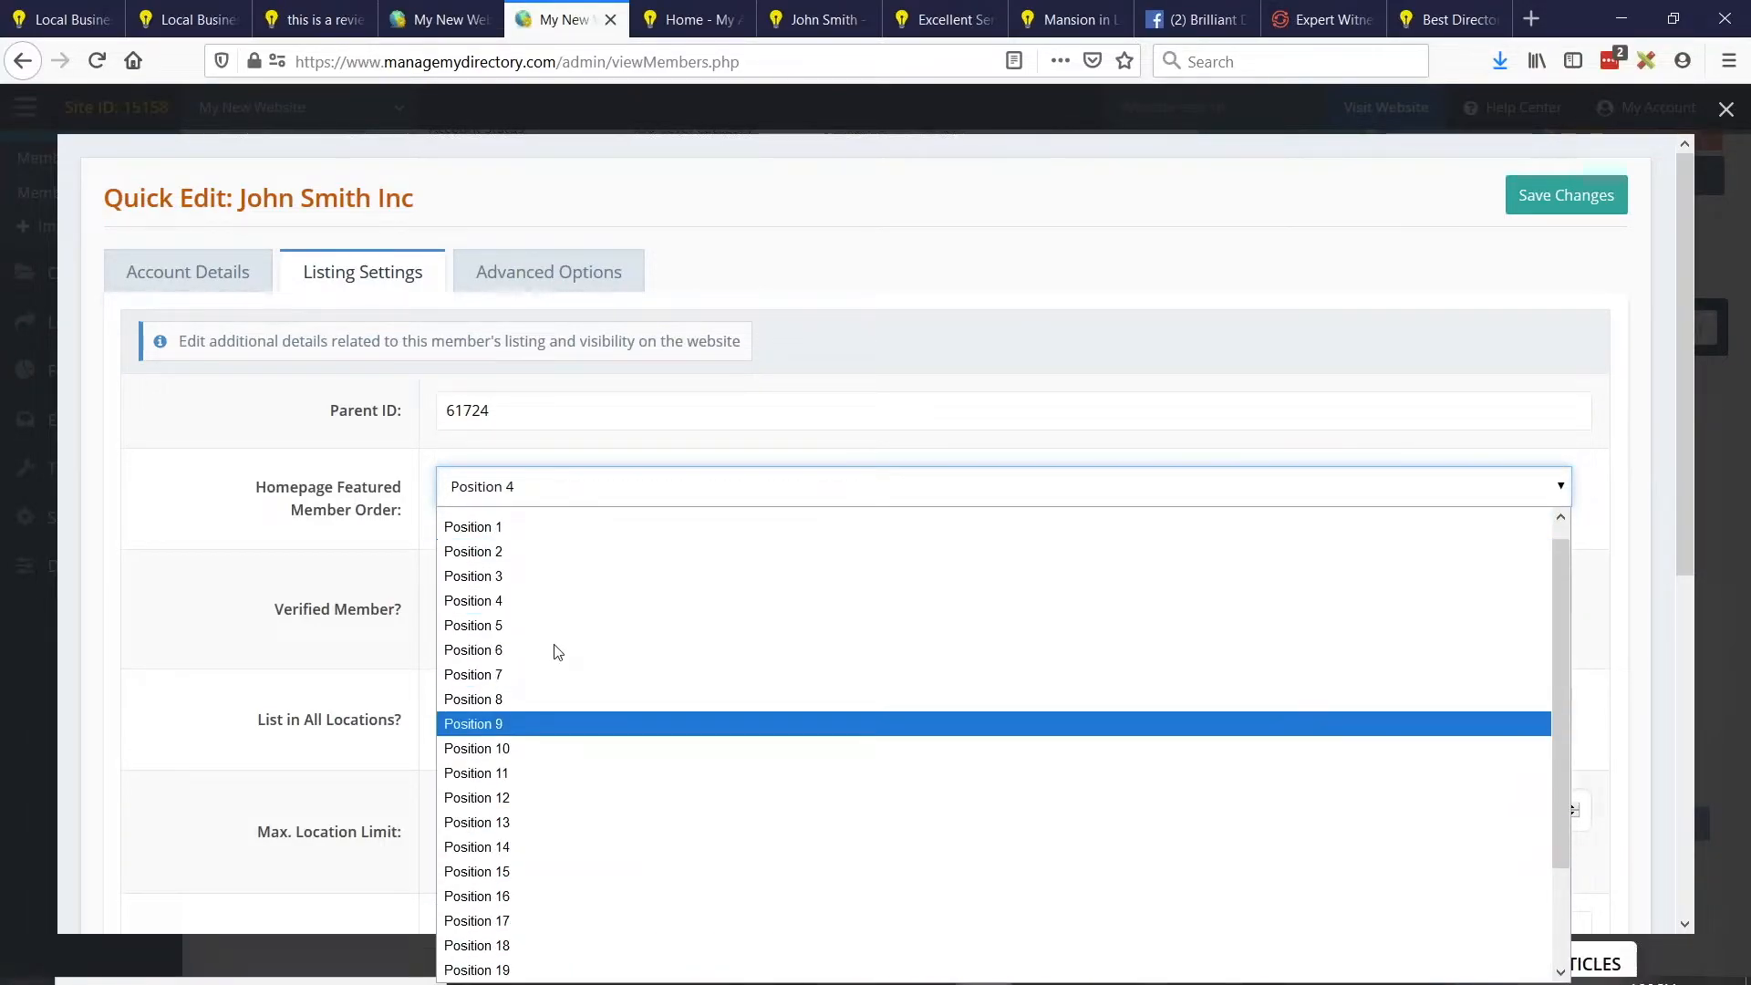
{"action": "scroll", "coordinate": [524, 708], "scroll_direction": "up", "scroll_amount": 1}
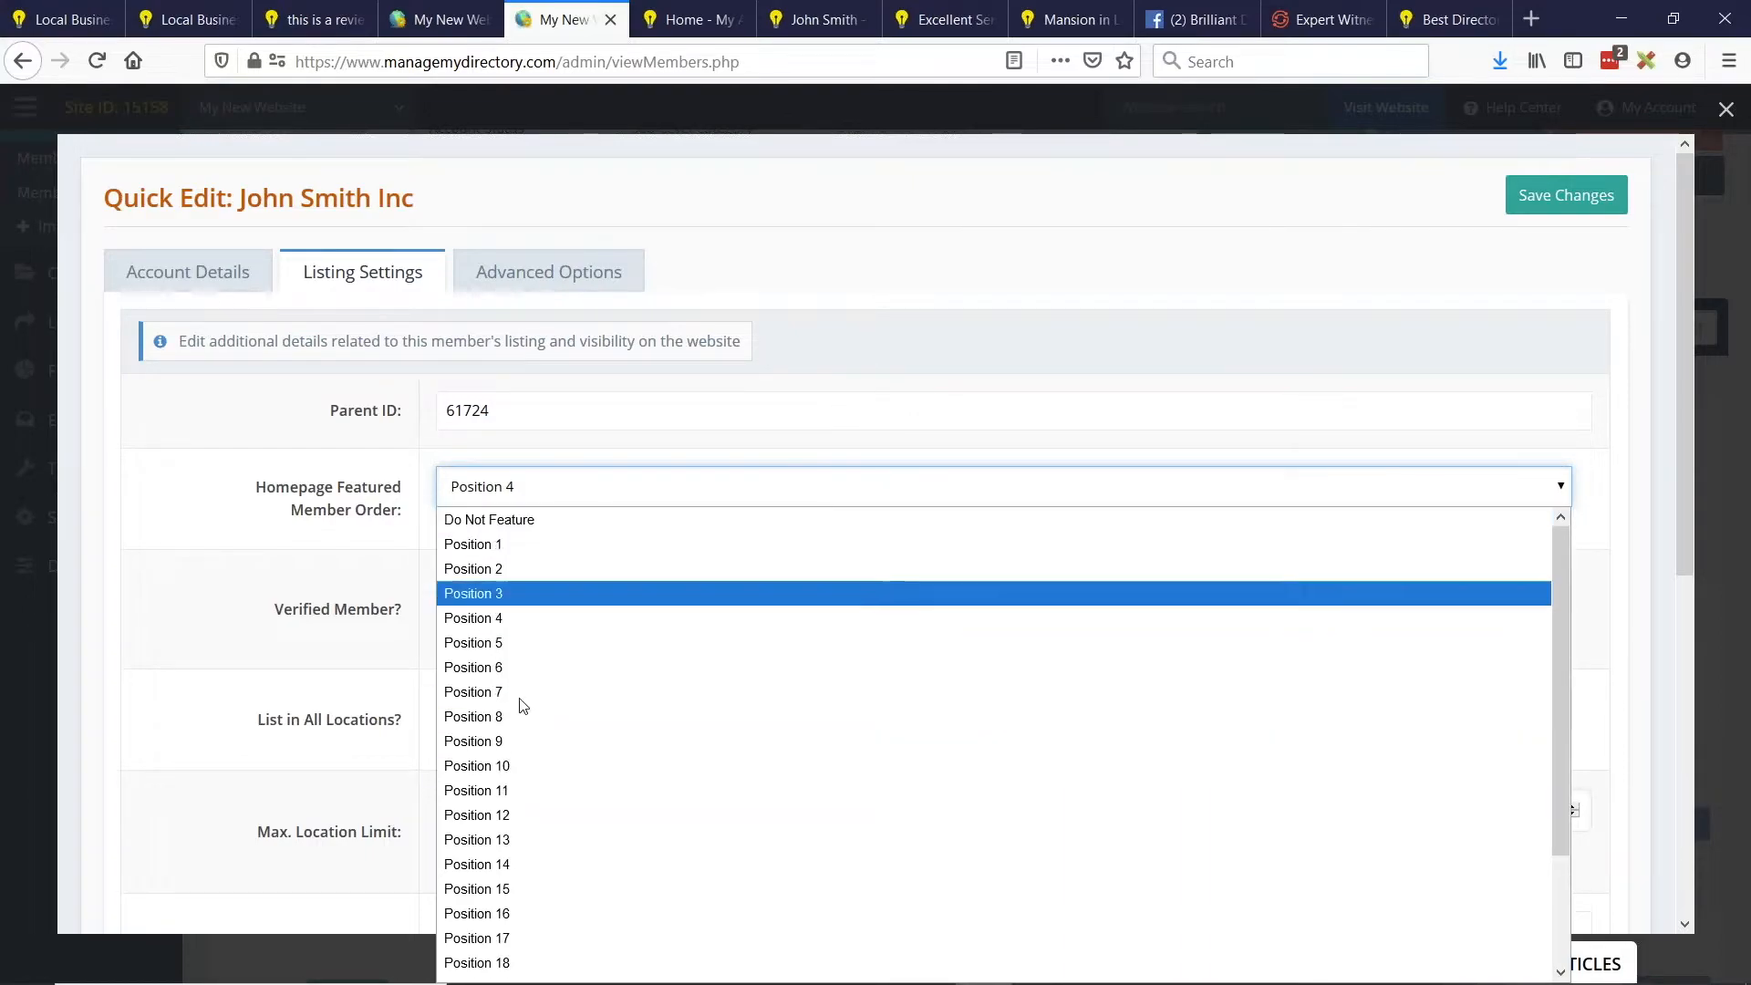
{"action": "scroll", "coordinate": [547, 748], "scroll_direction": "down", "scroll_amount": 2}
{"action": "scroll", "coordinate": [557, 820], "scroll_direction": "up", "scroll_amount": 2}
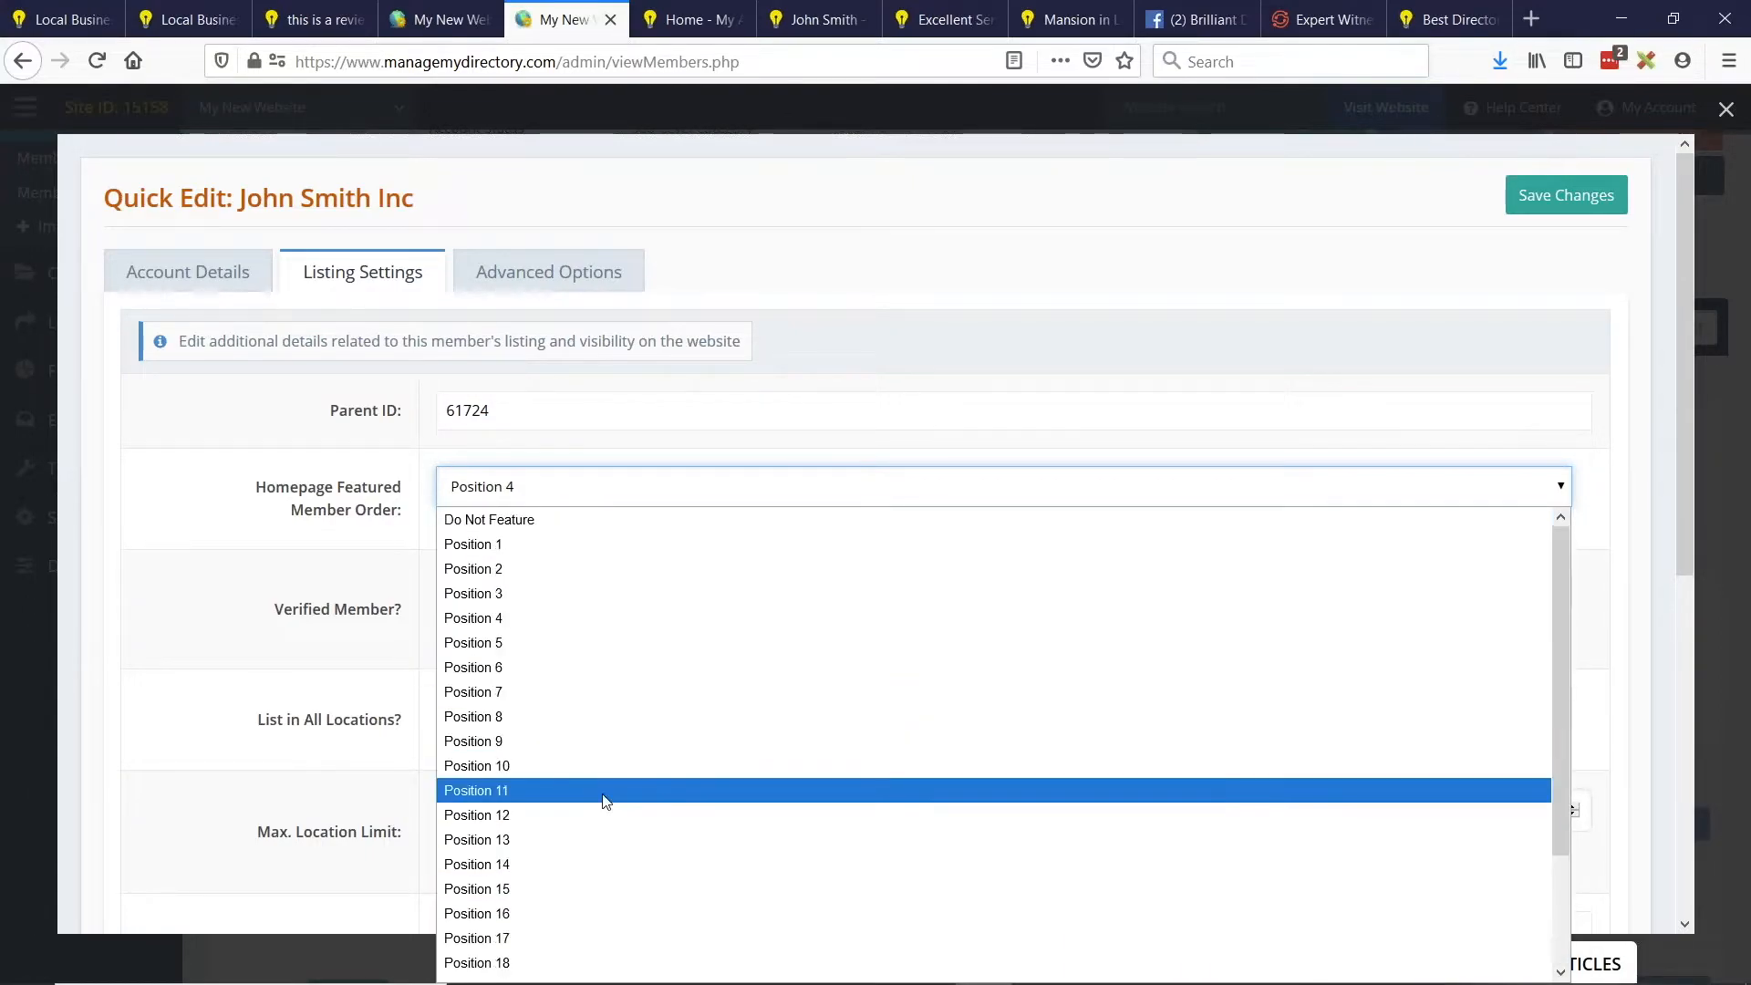
{"action": "left_click", "coordinate": [554, 547]}
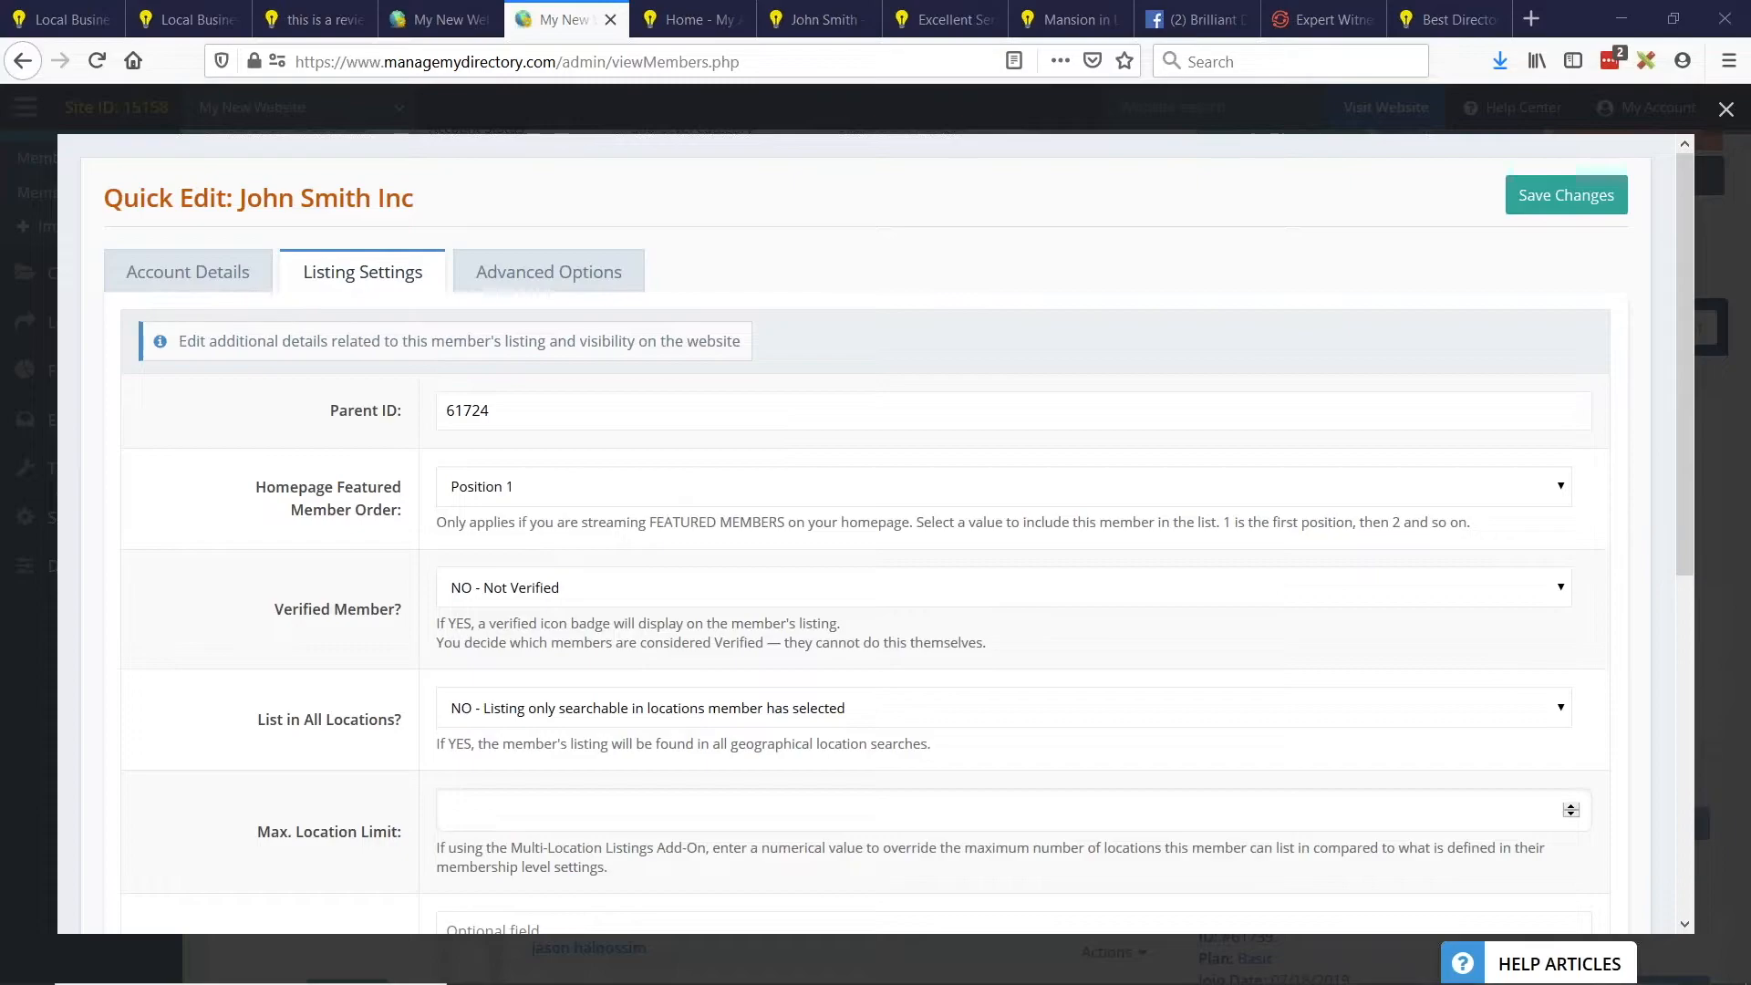
{"action": "left_click", "coordinate": [1520, 199]}
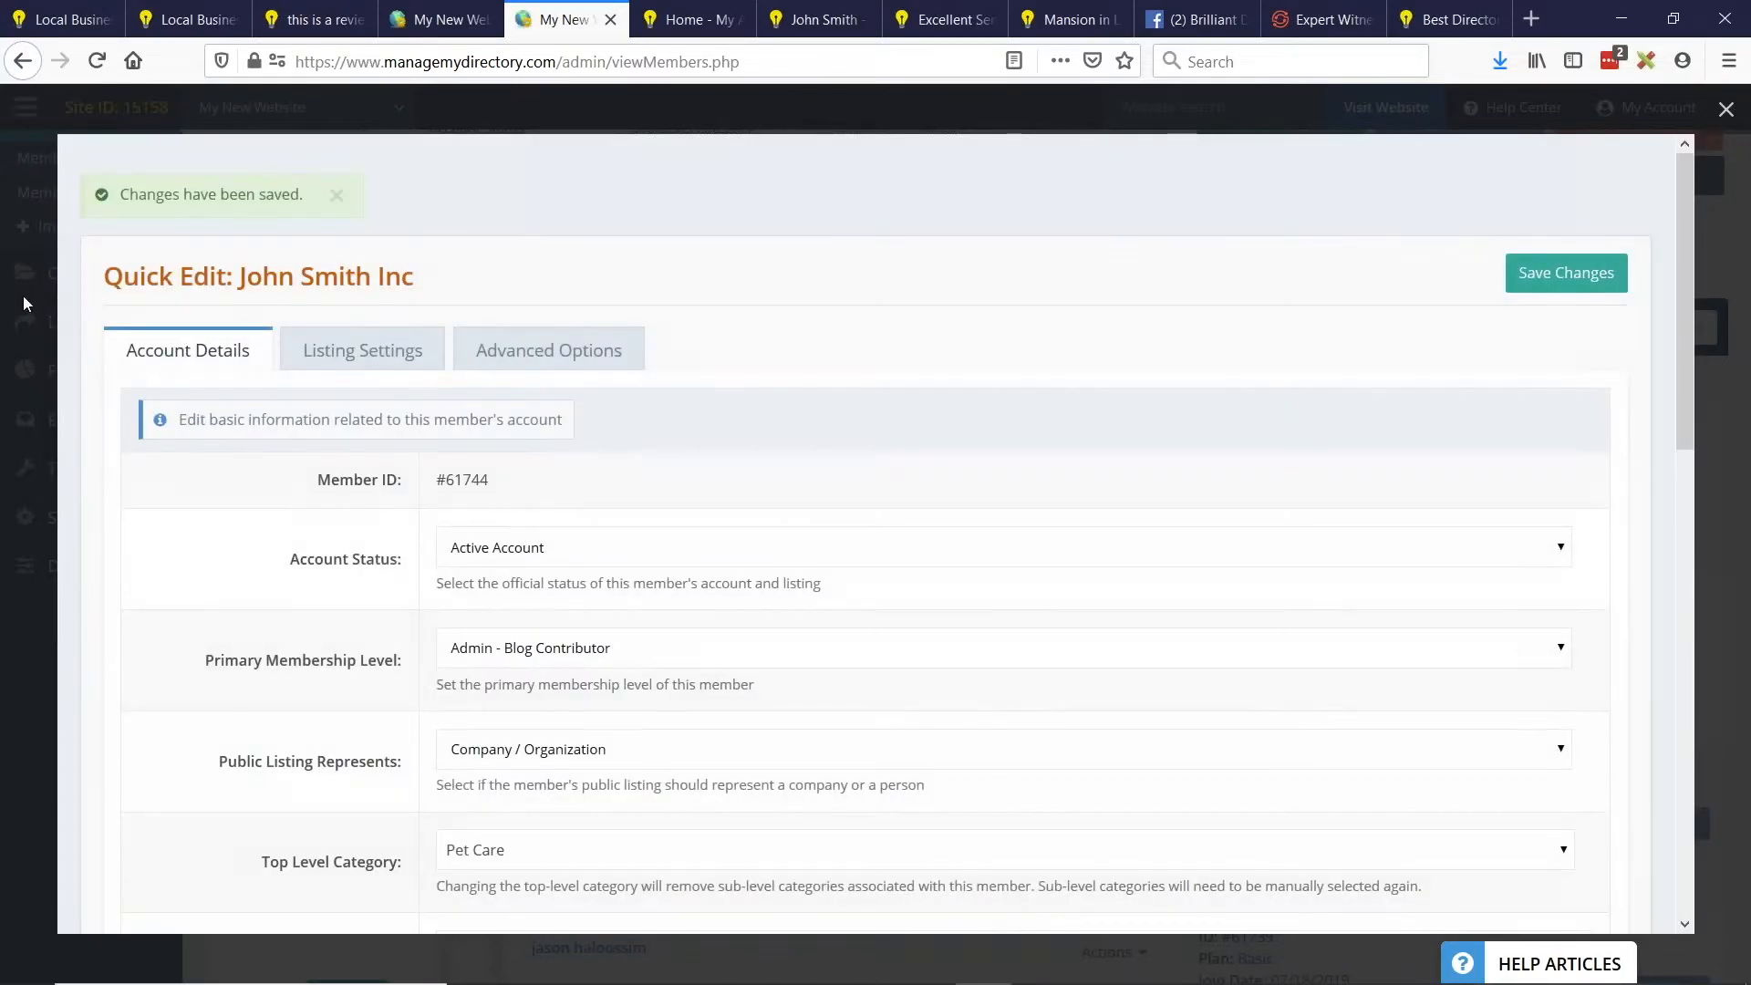
{"action": "left_click", "coordinate": [24, 296]}
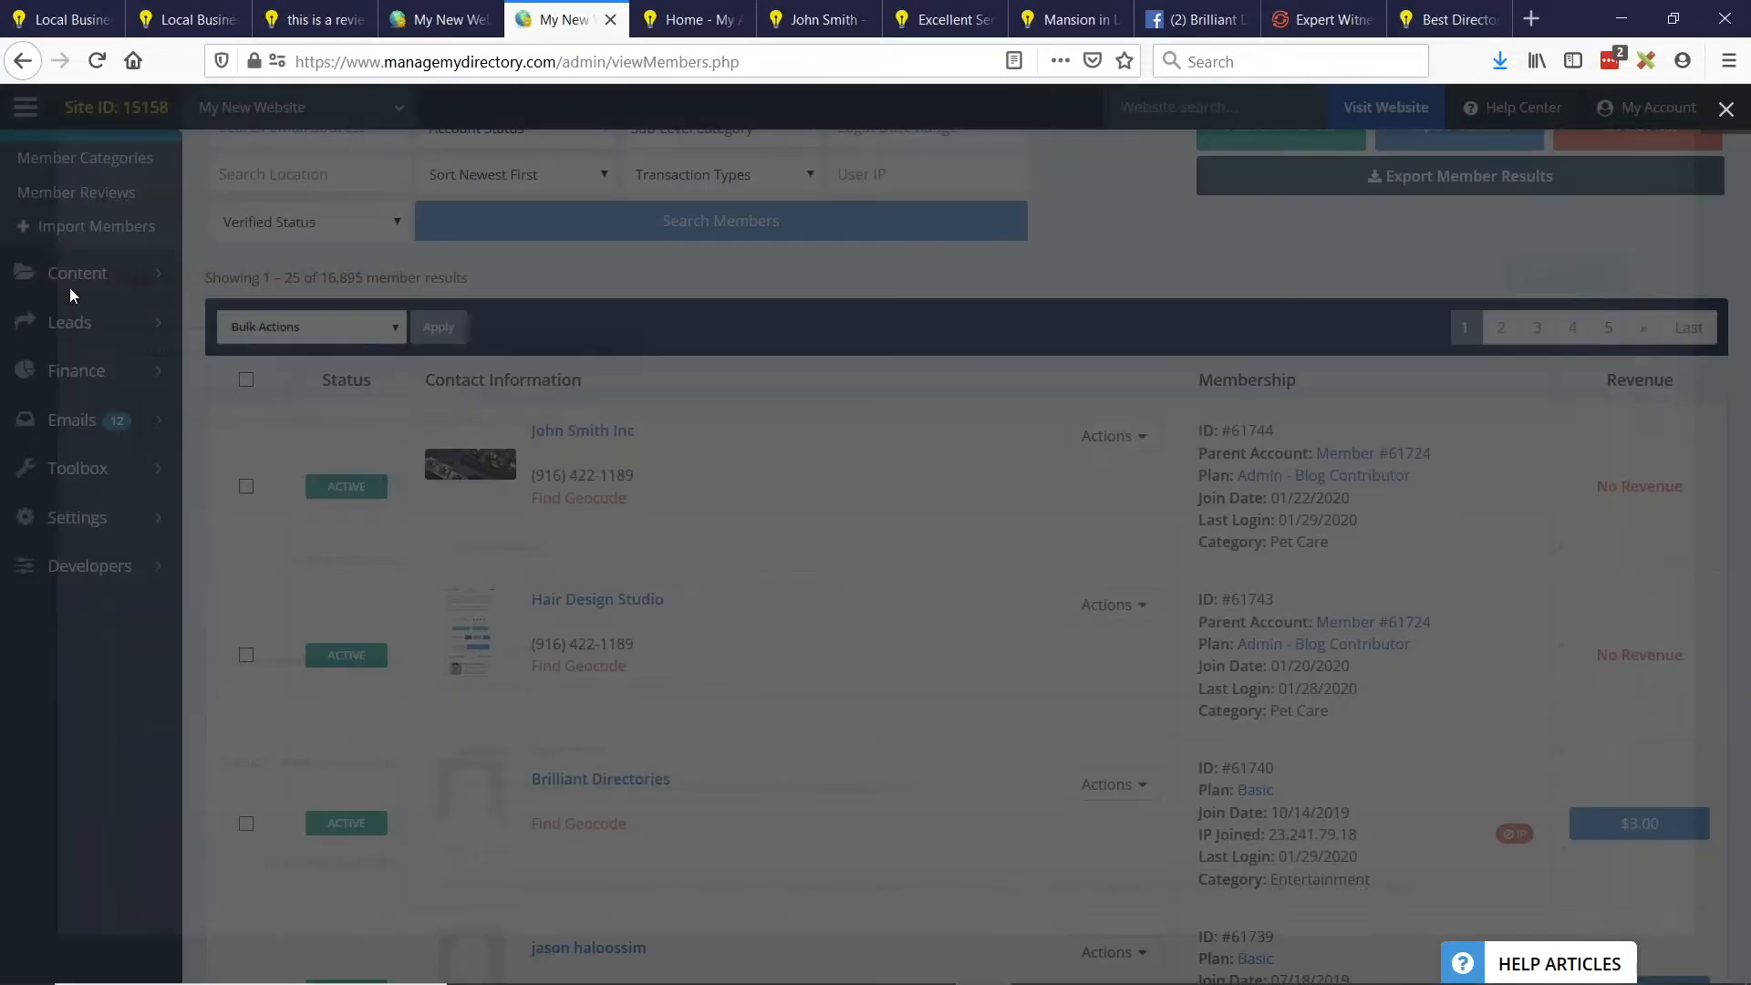
Open the Homepage Layout design settings and check in Homepage Section Order which content is assigned to Section 3.
{"action": "mouse_move", "coordinate": [91, 519]}
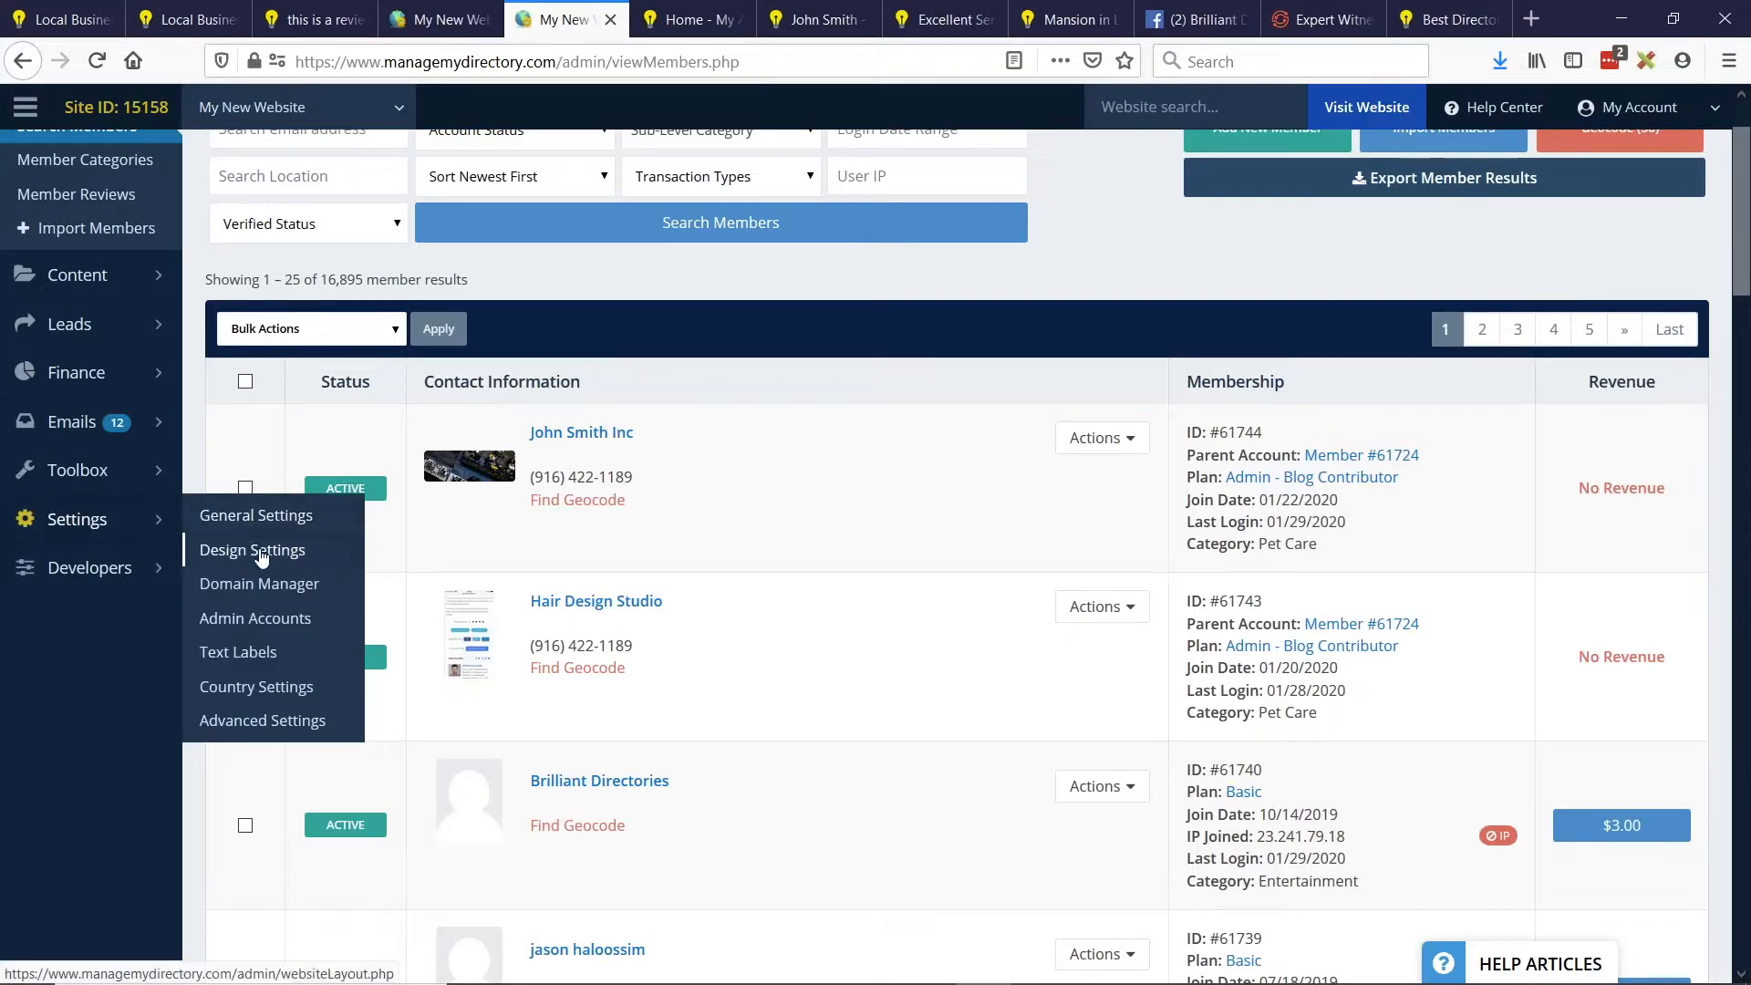
{"action": "left_click", "coordinate": [260, 553]}
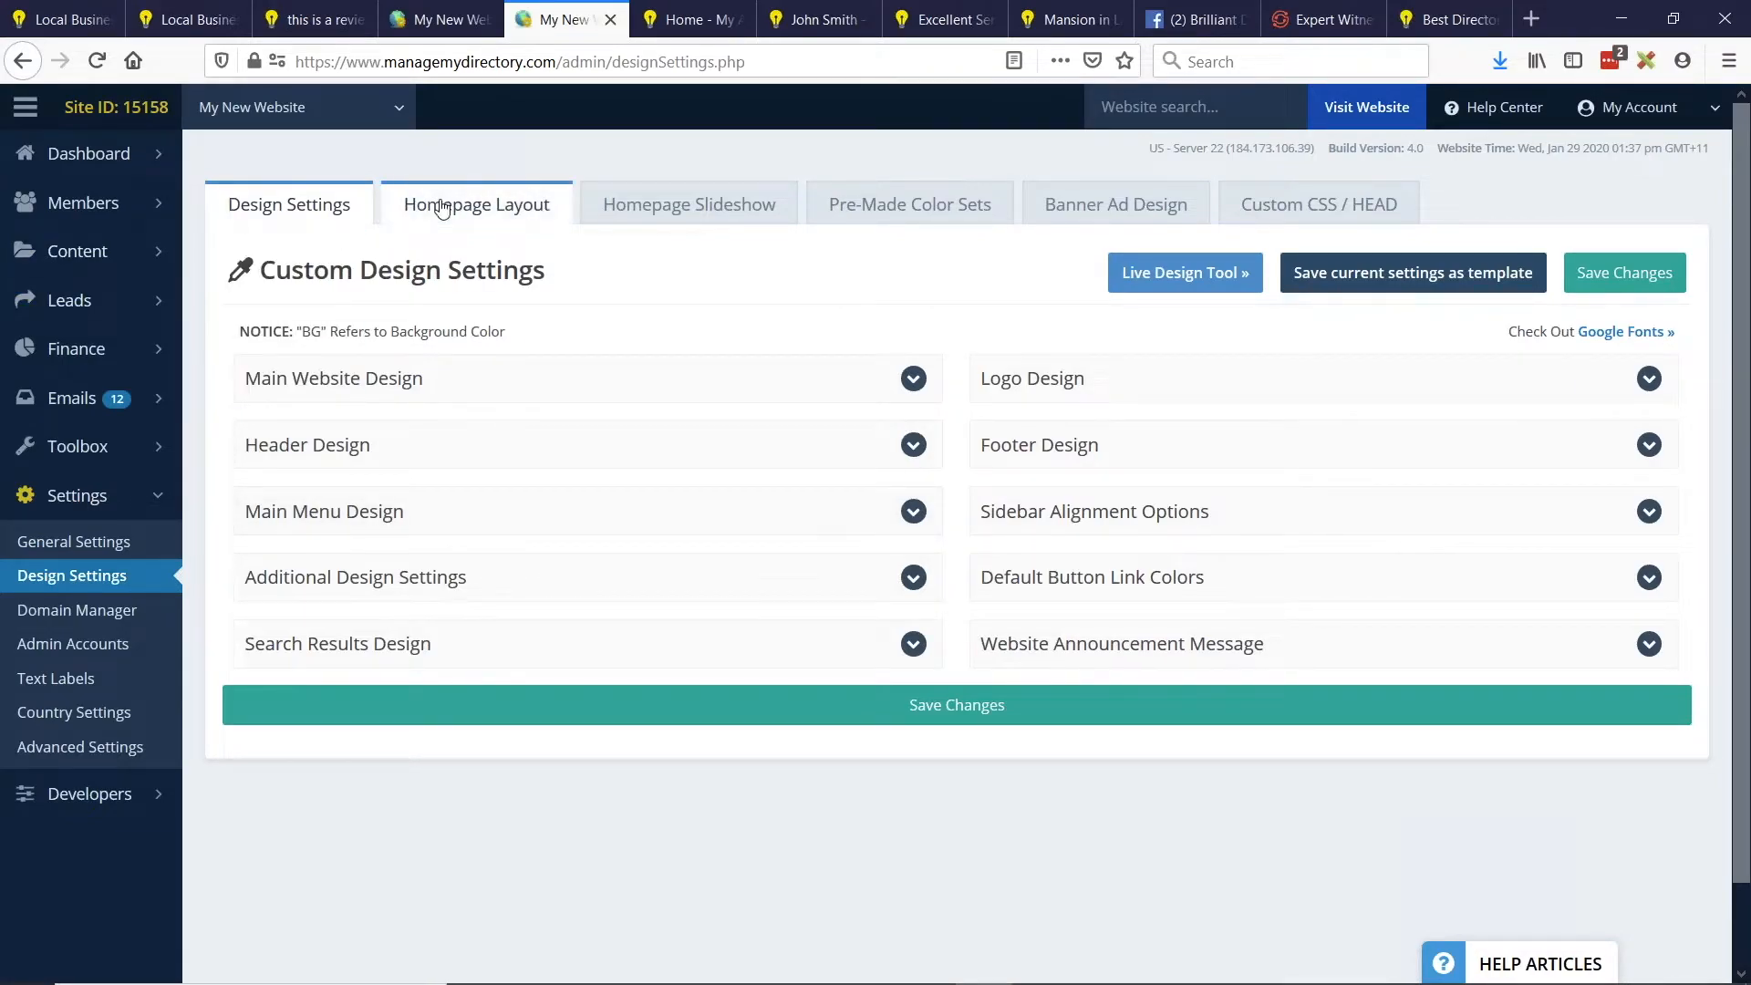
{"action": "left_click", "coordinate": [475, 204]}
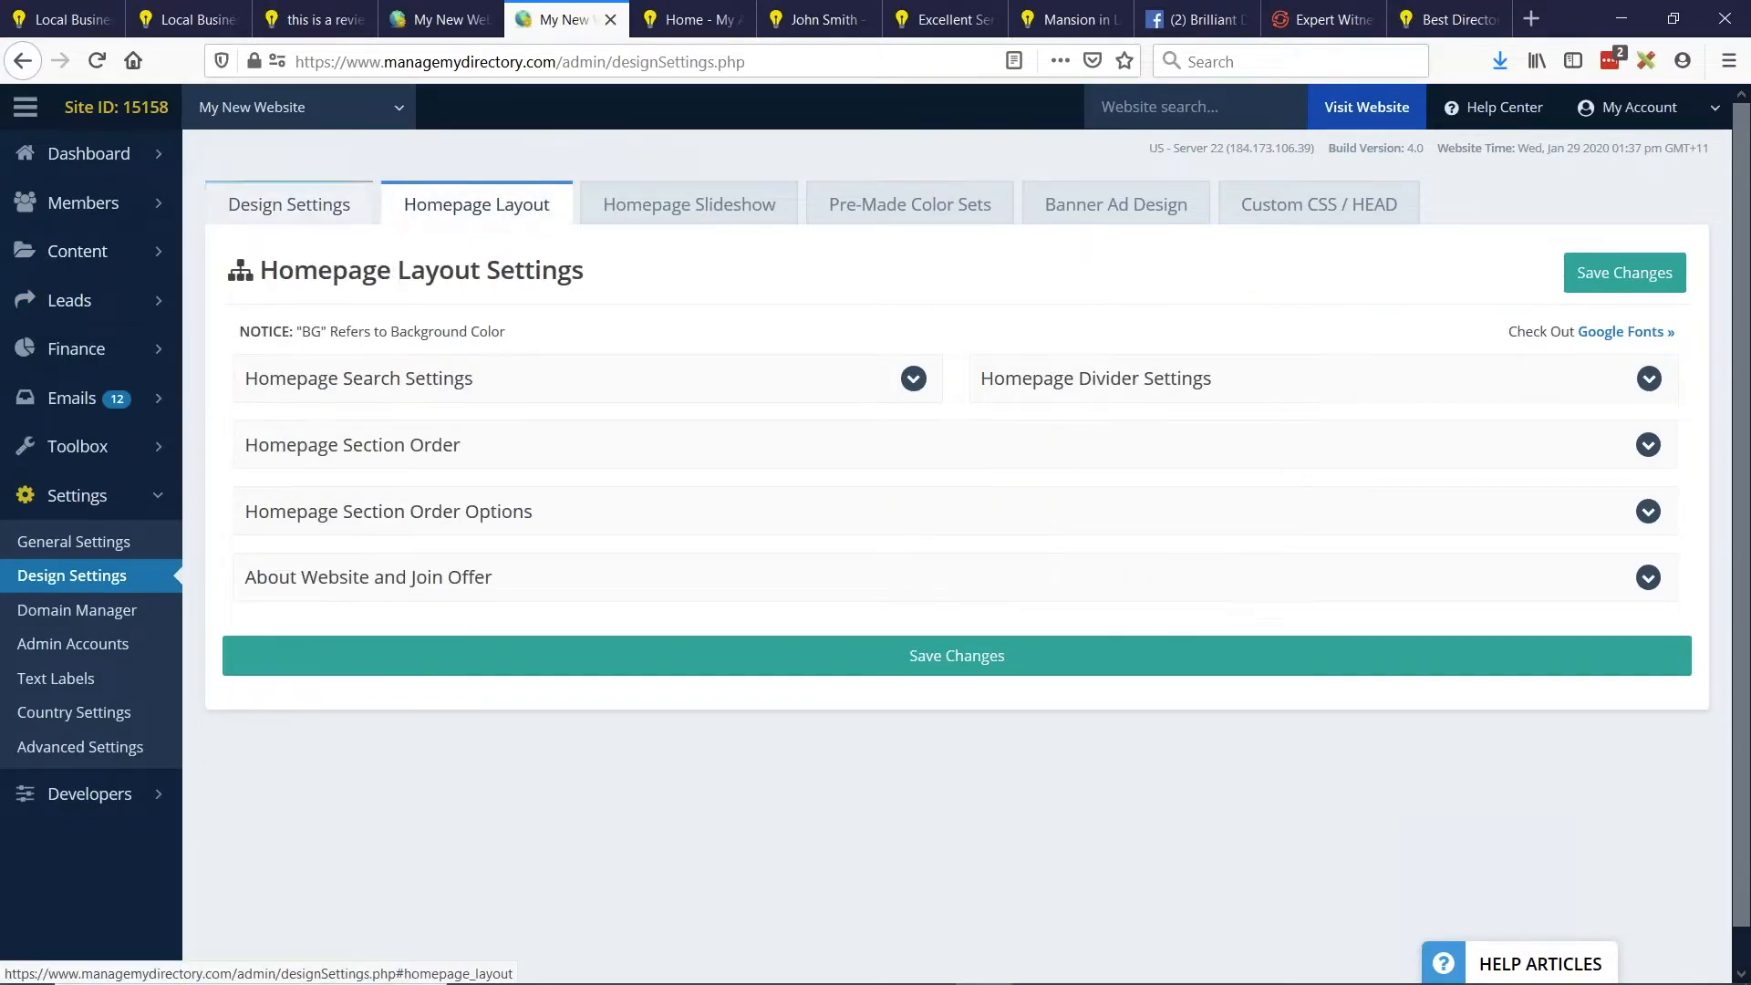
{"action": "left_click", "coordinate": [591, 472]}
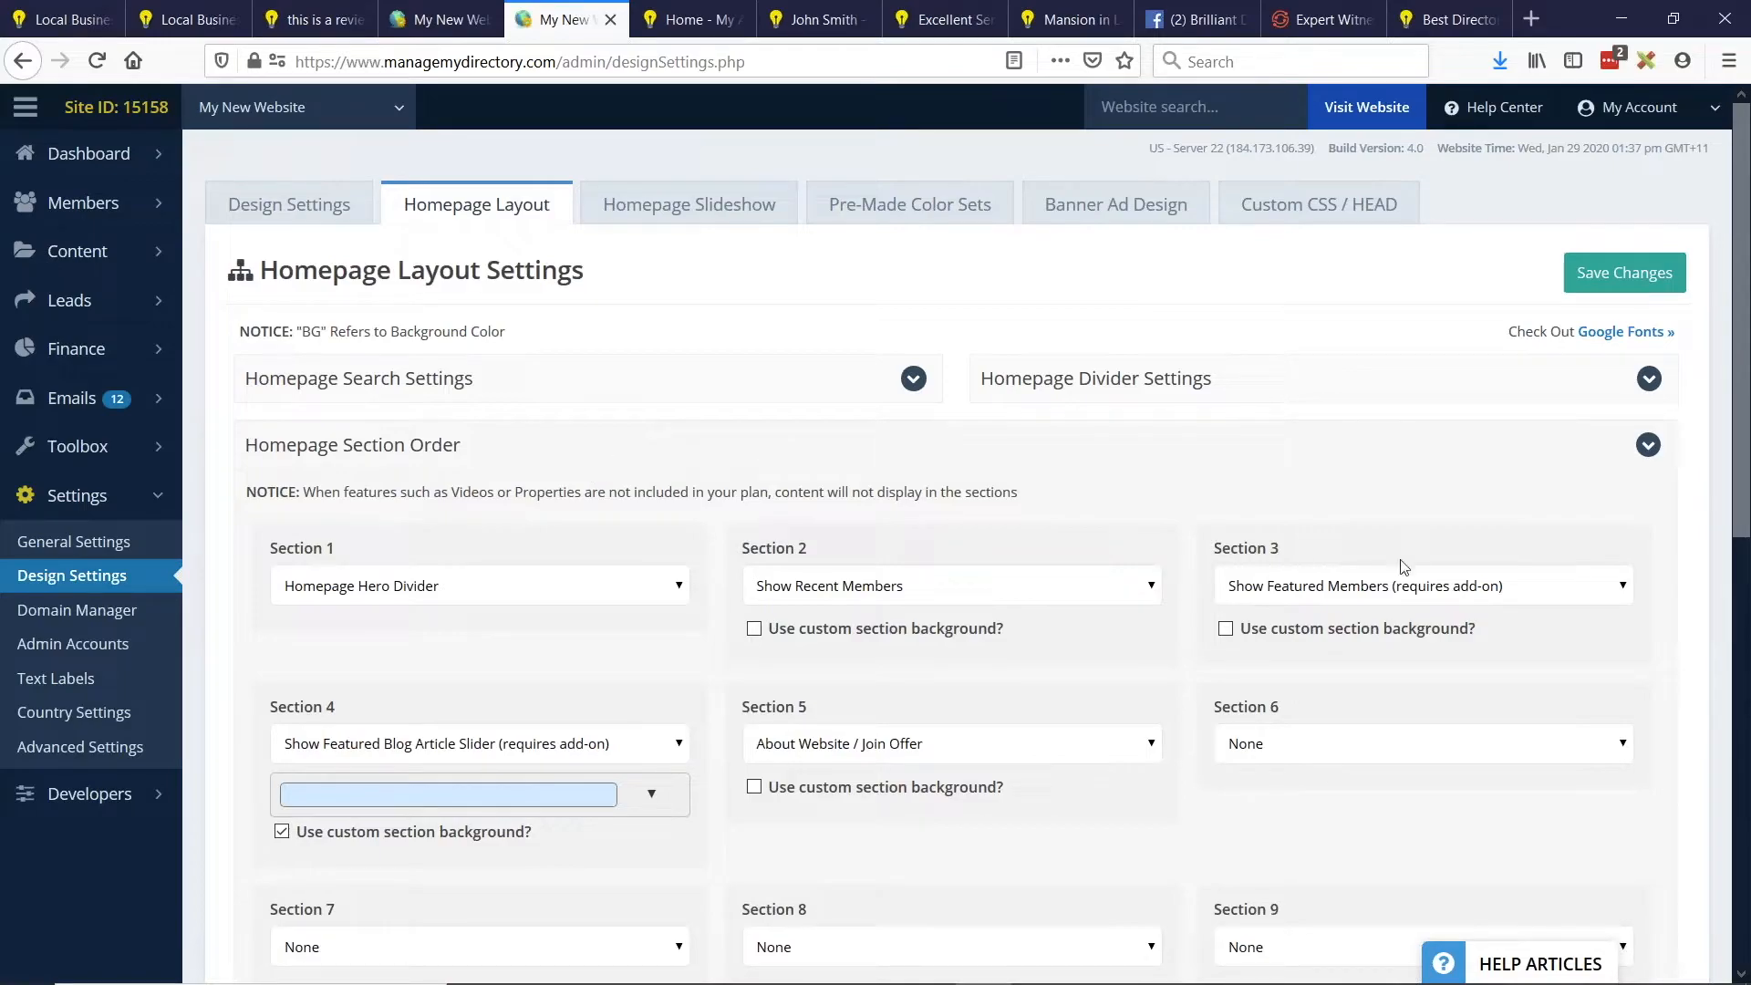
{"action": "scroll", "coordinate": [1268, 546], "scroll_direction": "down", "scroll_amount": 1}
{"action": "scroll", "coordinate": [1268, 545], "scroll_direction": "down", "scroll_amount": 1}
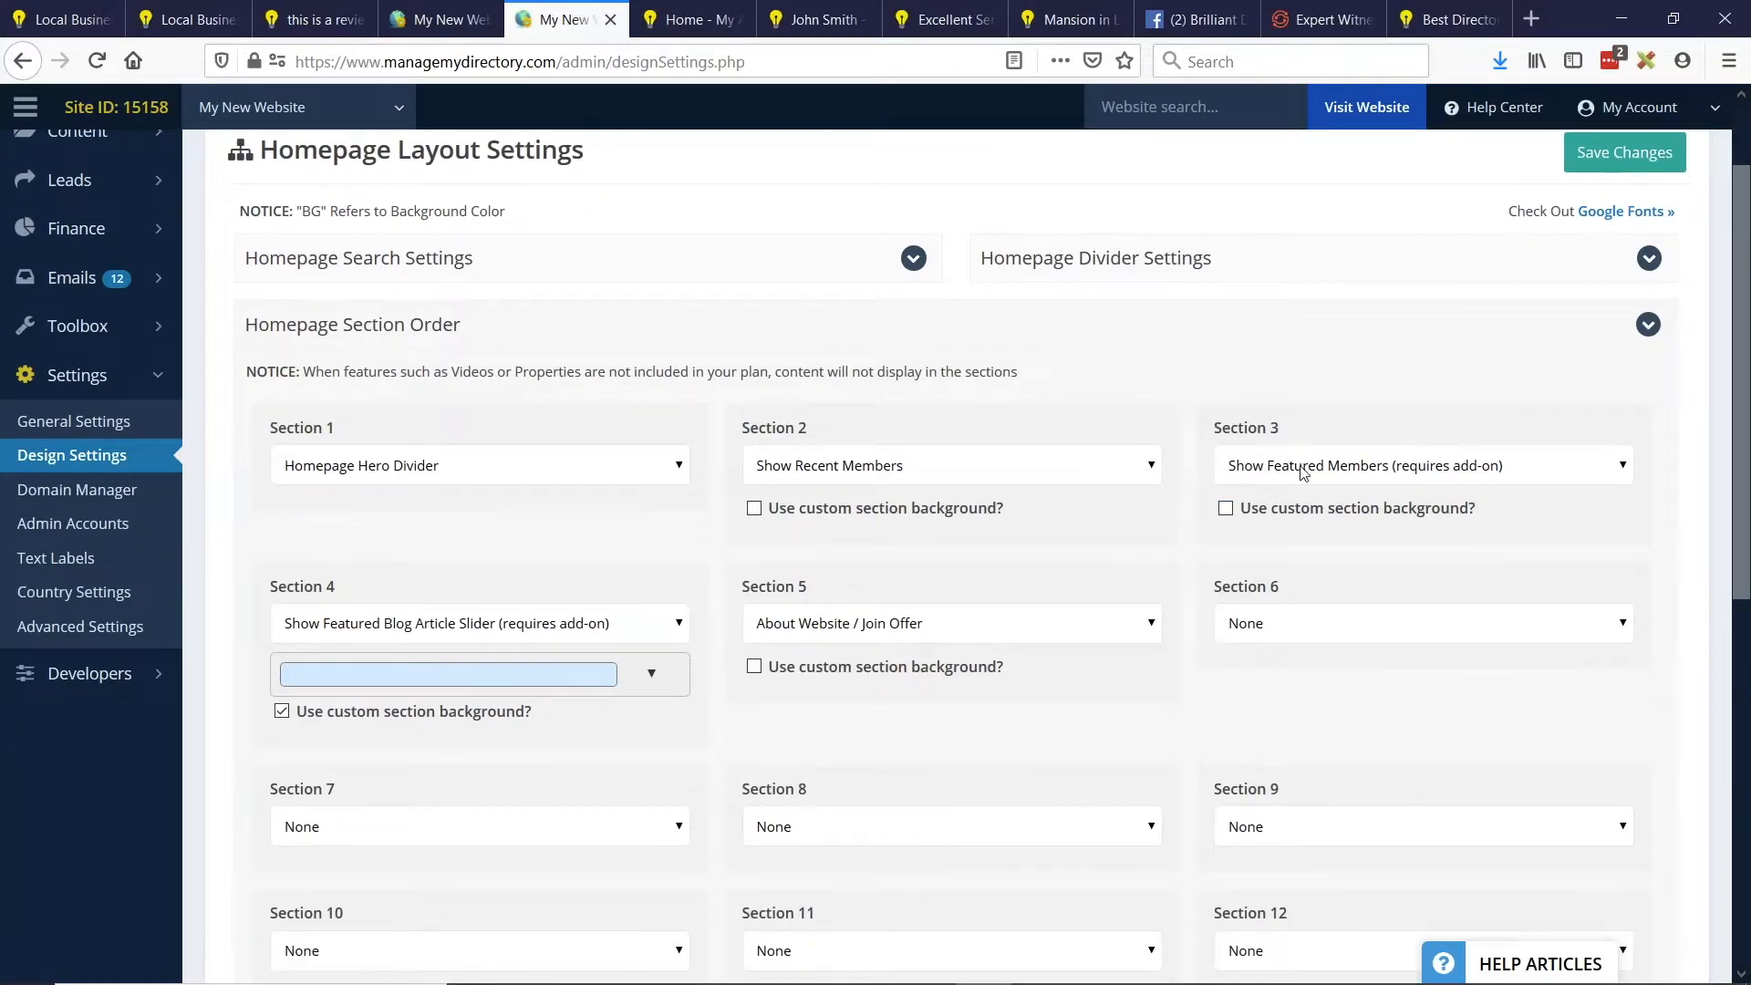
{"action": "left_click", "coordinate": [1357, 467]}
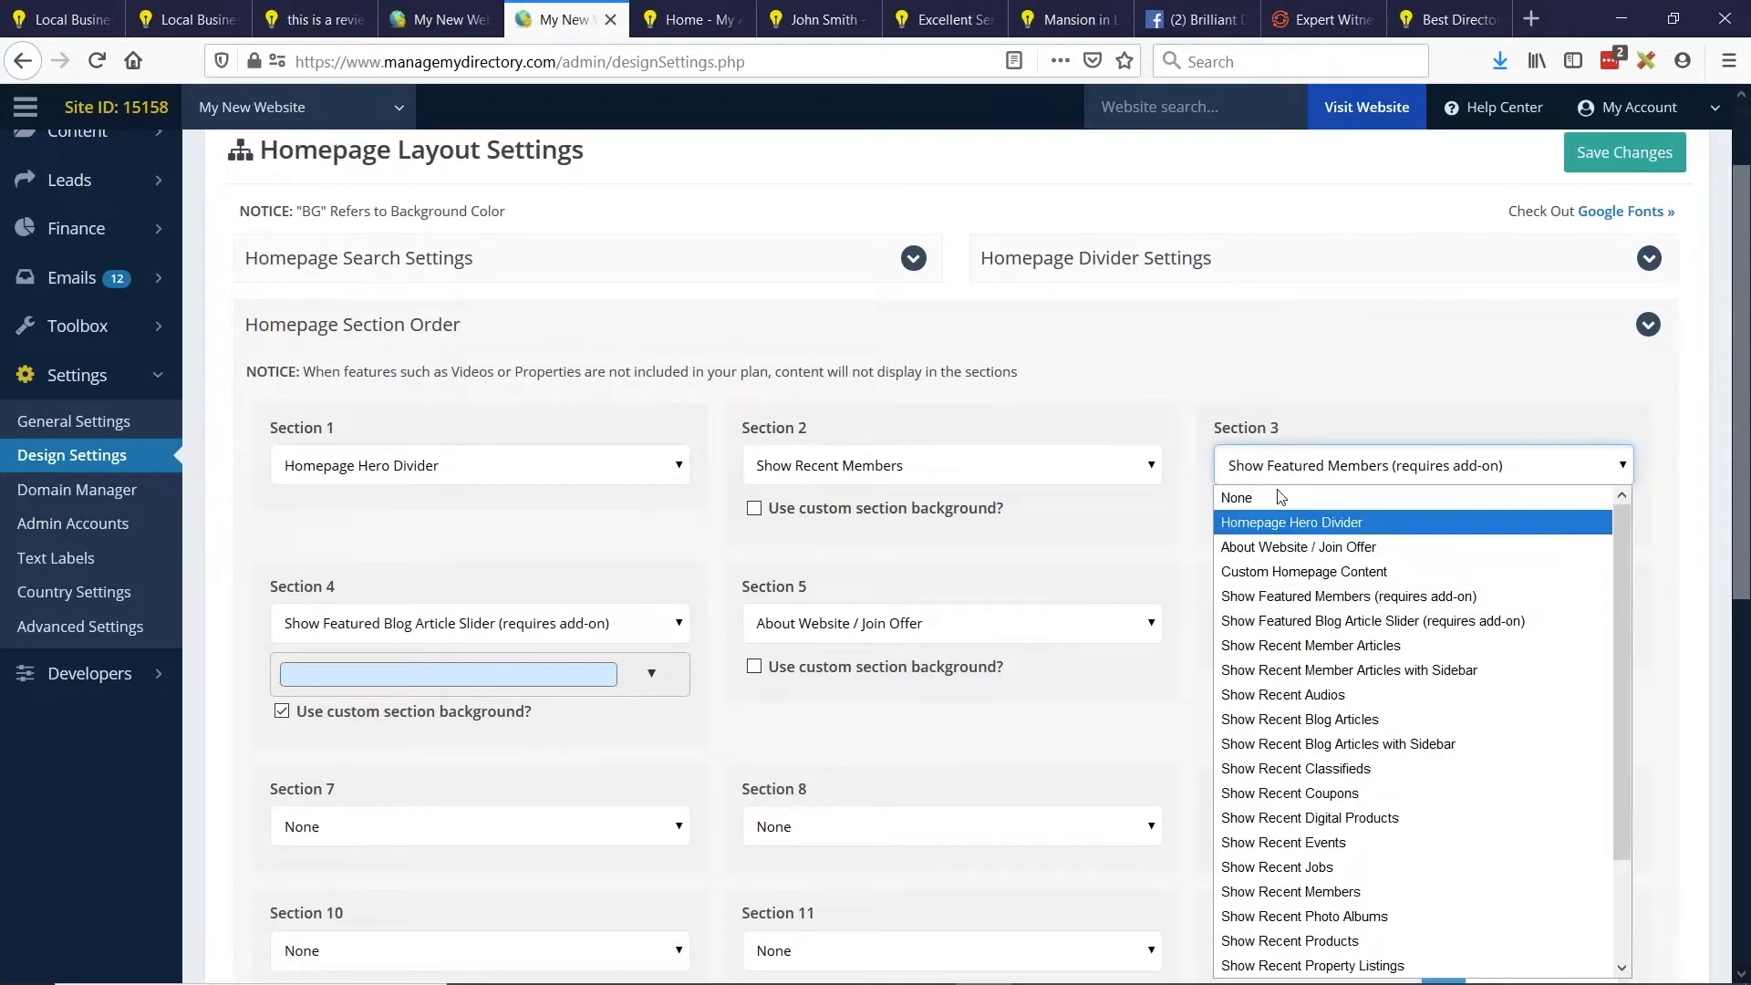
{"action": "left_click", "coordinate": [1256, 450]}
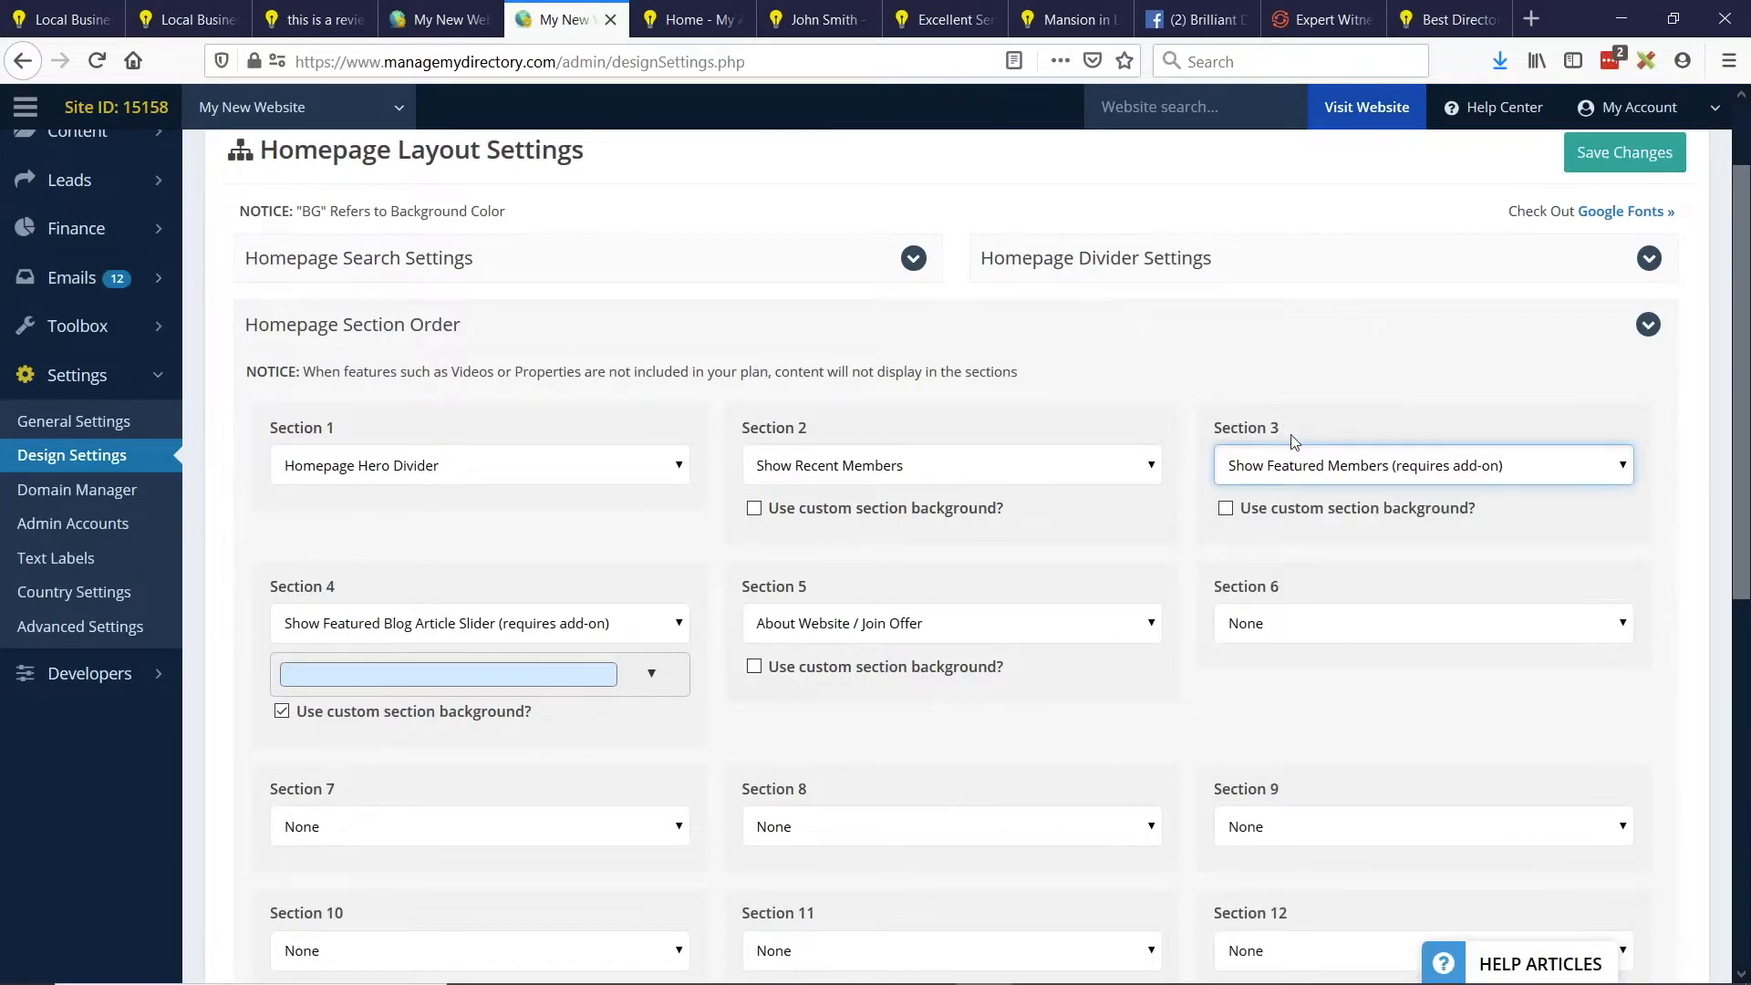
{"action": "left_click", "coordinate": [837, 330]}
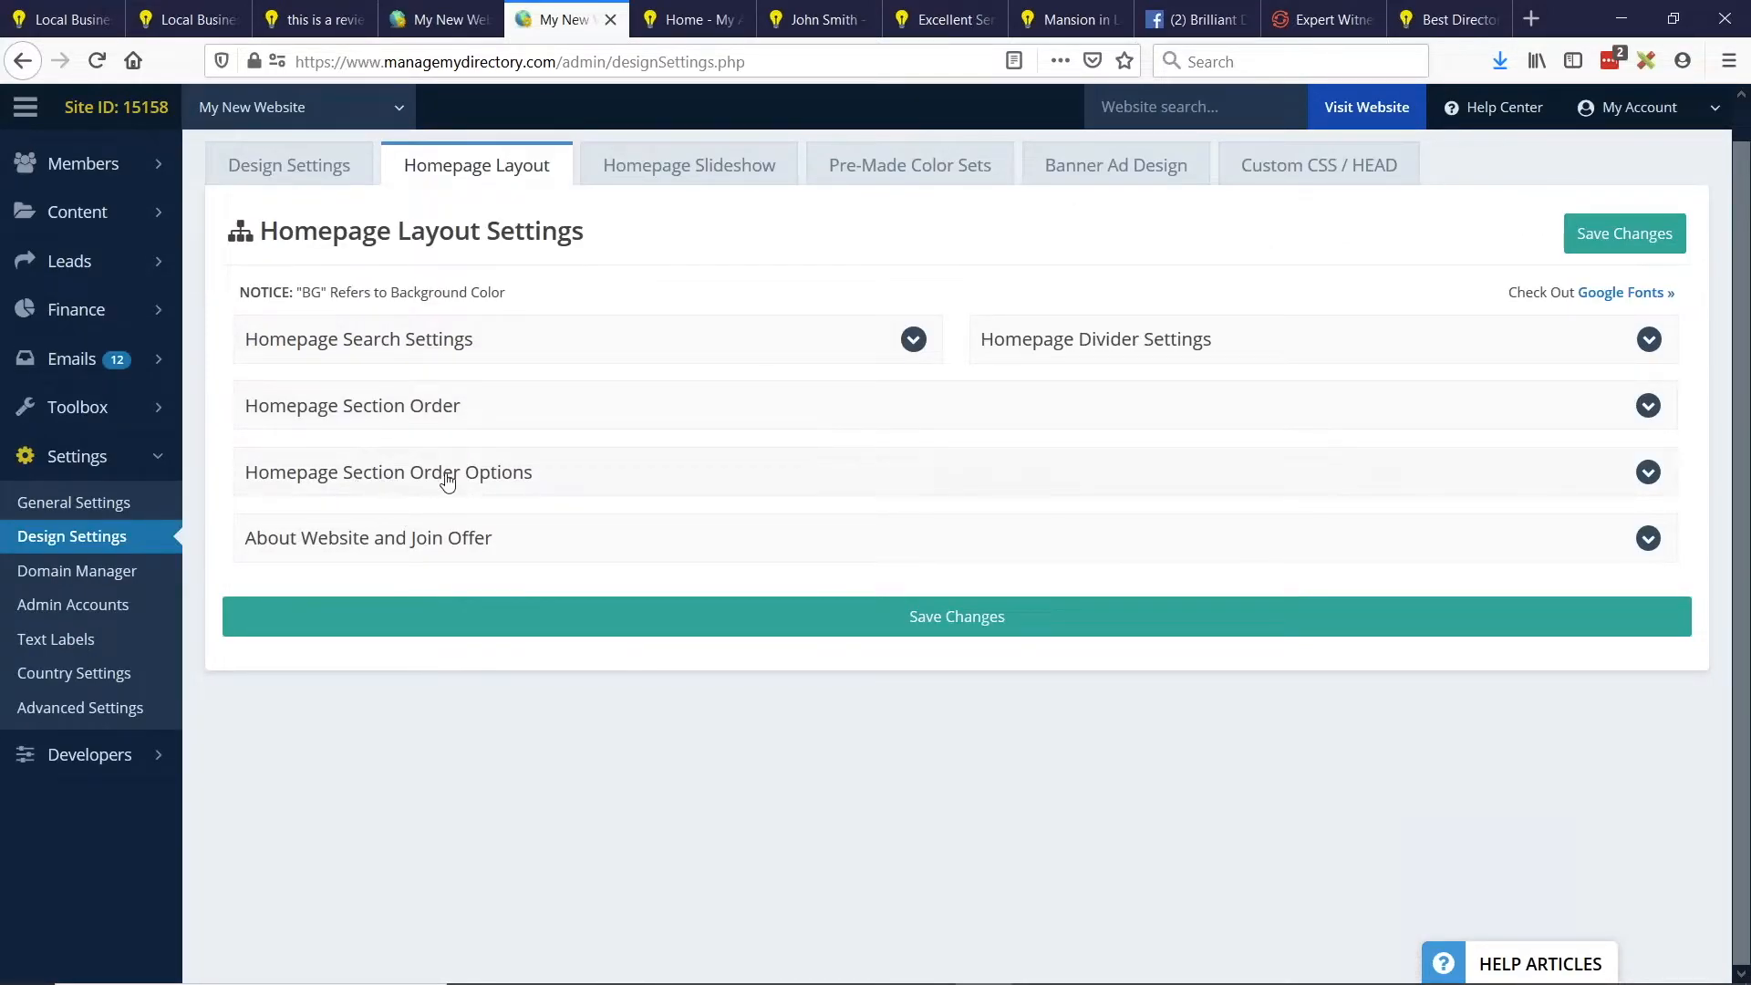
Expand the Featured Members options under Homepage Section Order Options and review the title, results and View Profile button settings.
{"action": "left_click", "coordinate": [592, 488]}
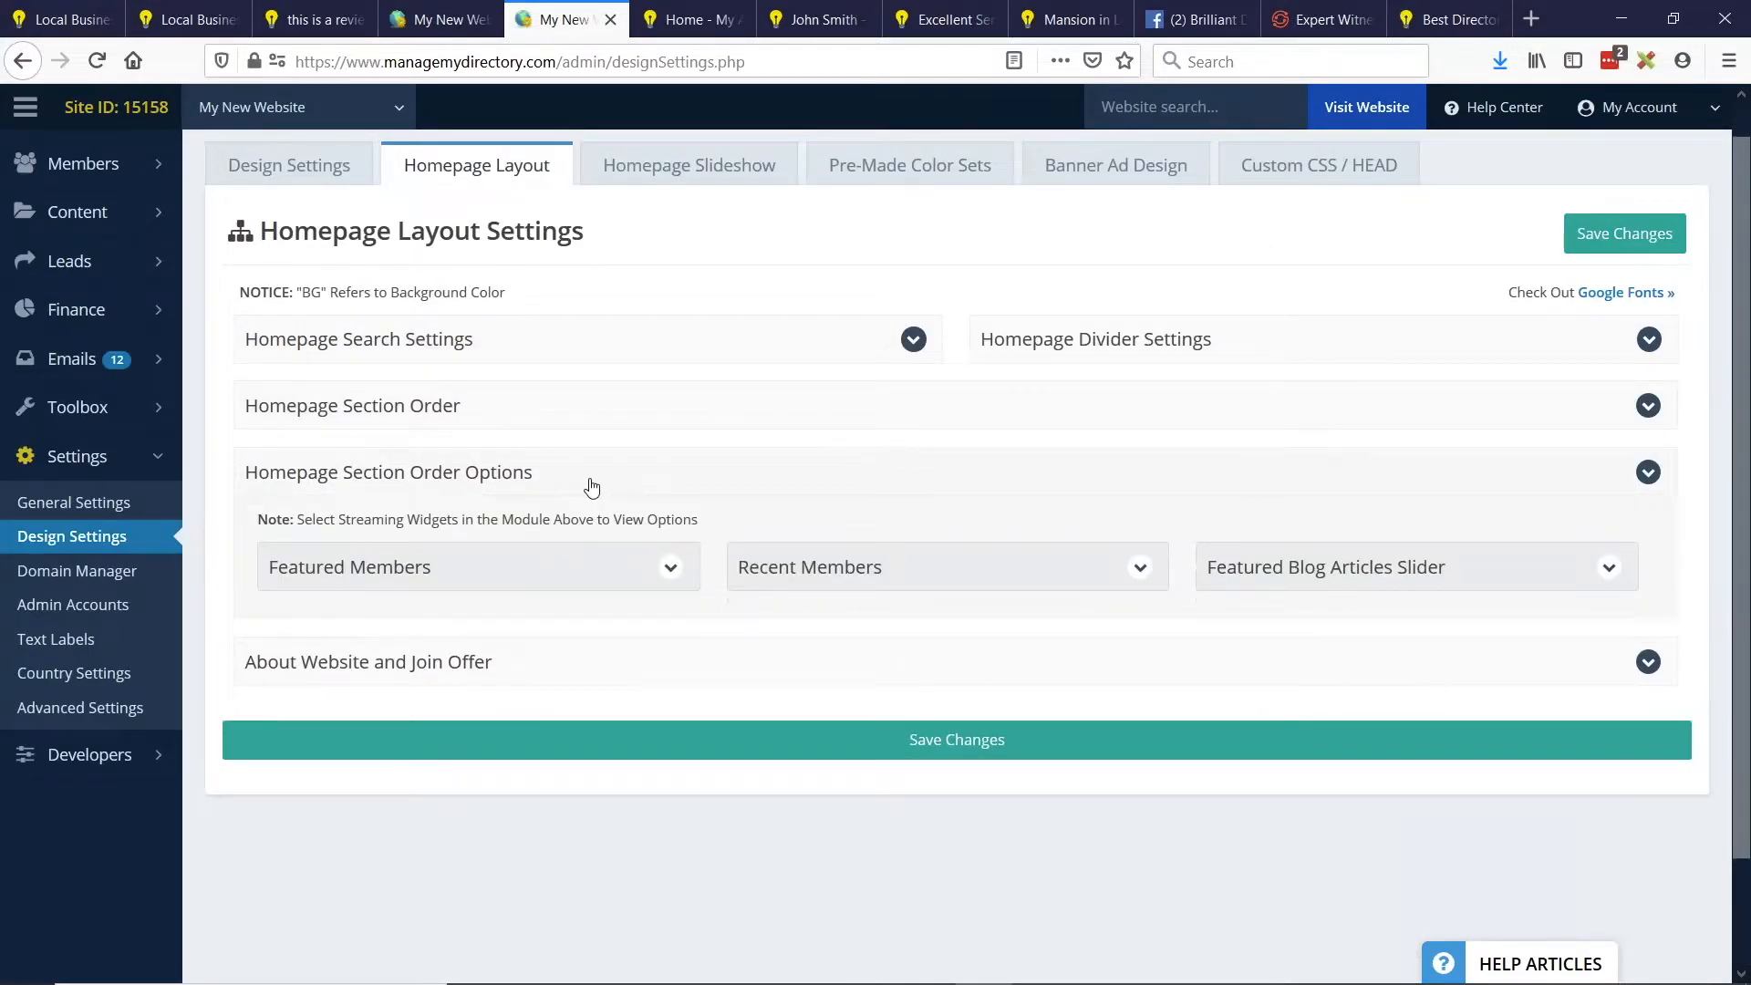
{"action": "left_click", "coordinate": [479, 582]}
{"action": "scroll", "coordinate": [474, 566], "scroll_direction": "down", "scroll_amount": 3}
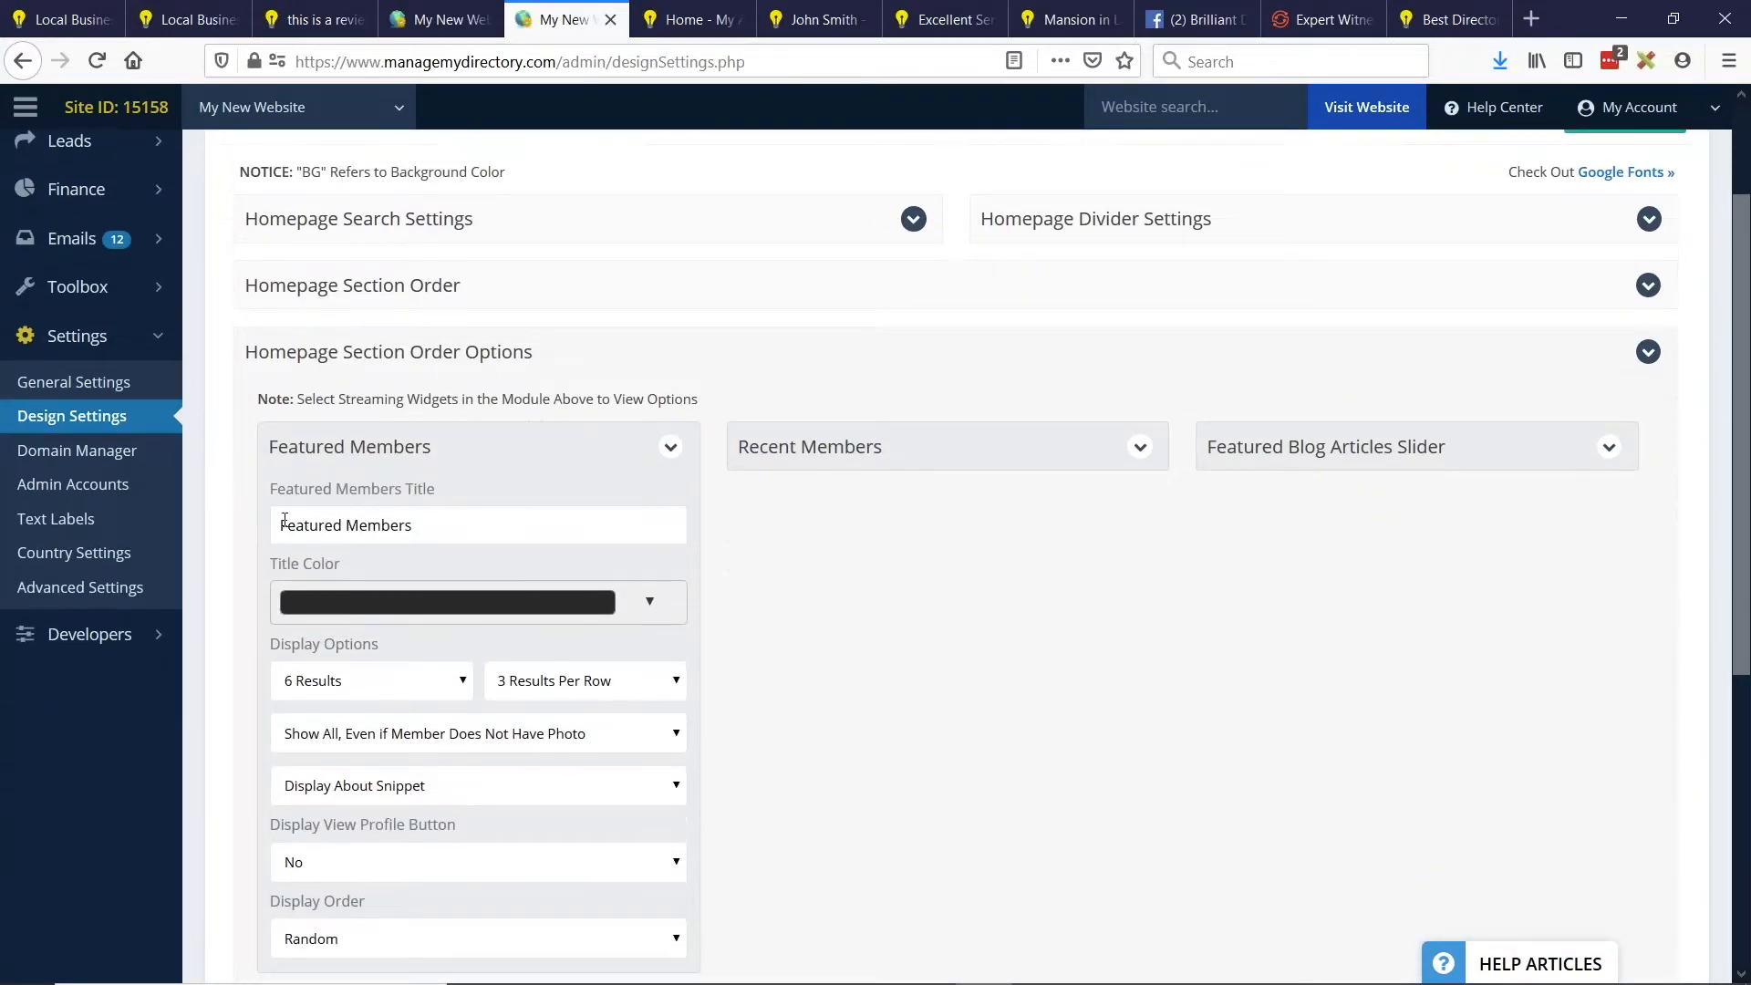
{"action": "left_click_drag", "start_coordinate": [284, 522], "coordinate": [422, 516]}
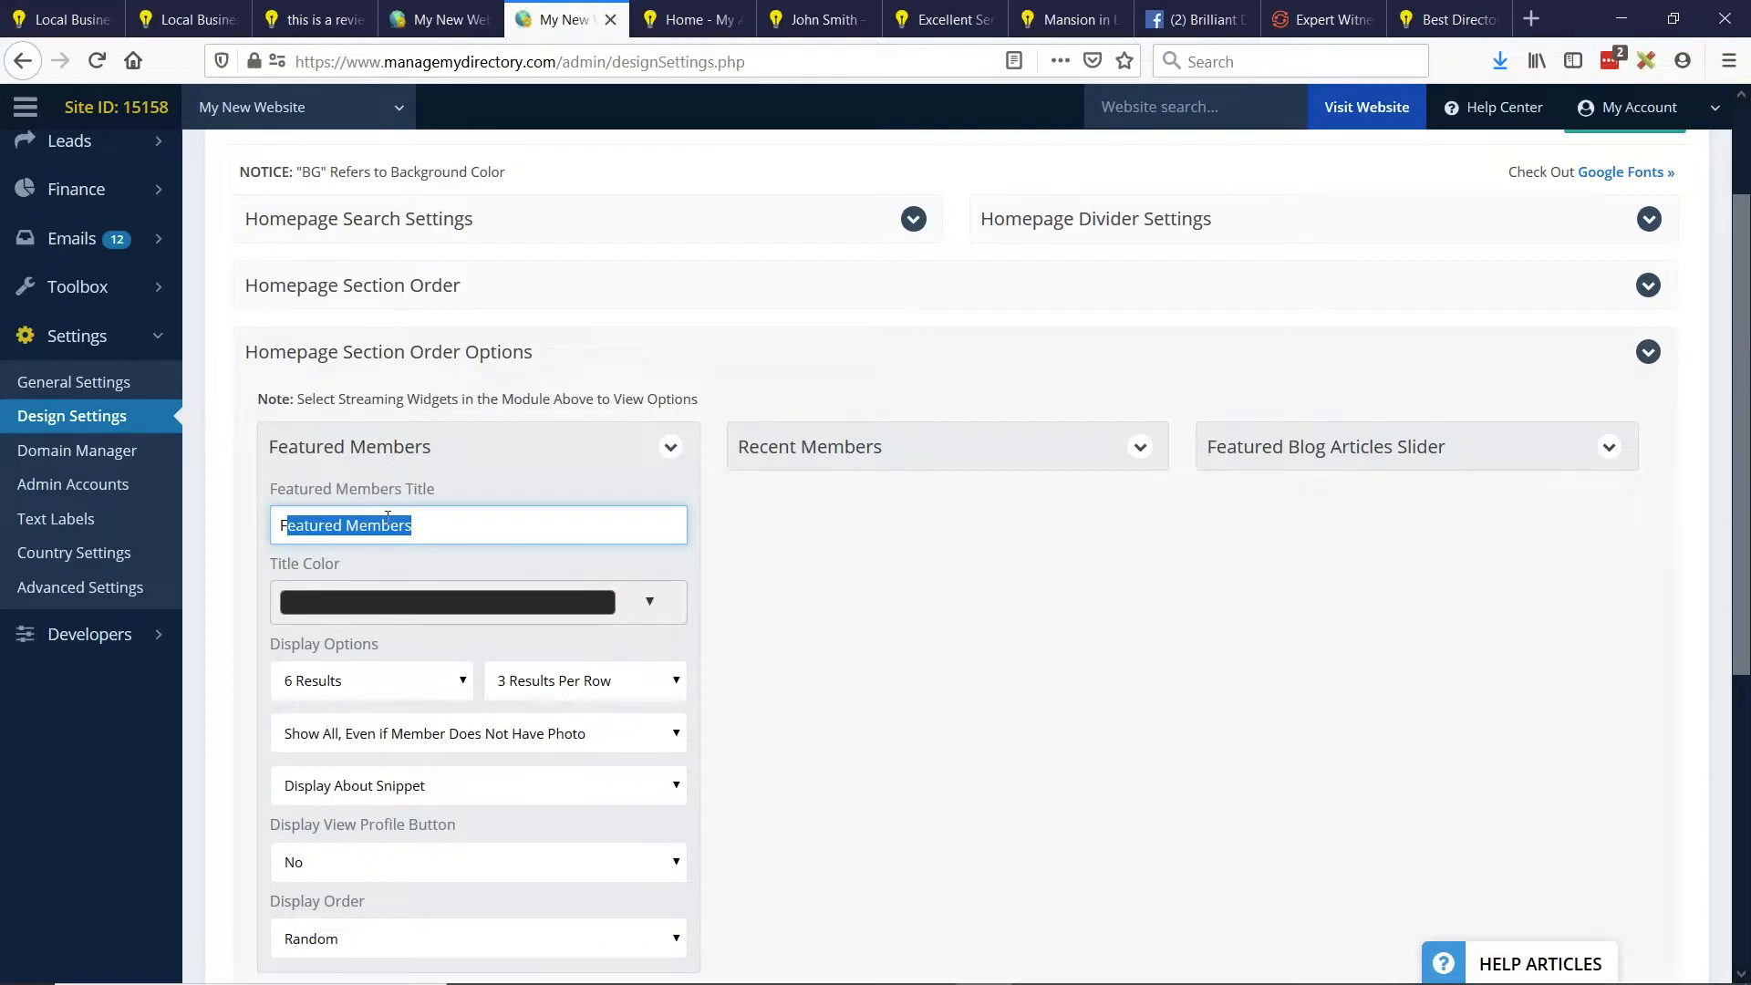
{"action": "scroll", "coordinate": [387, 517], "scroll_direction": "down", "scroll_amount": 4}
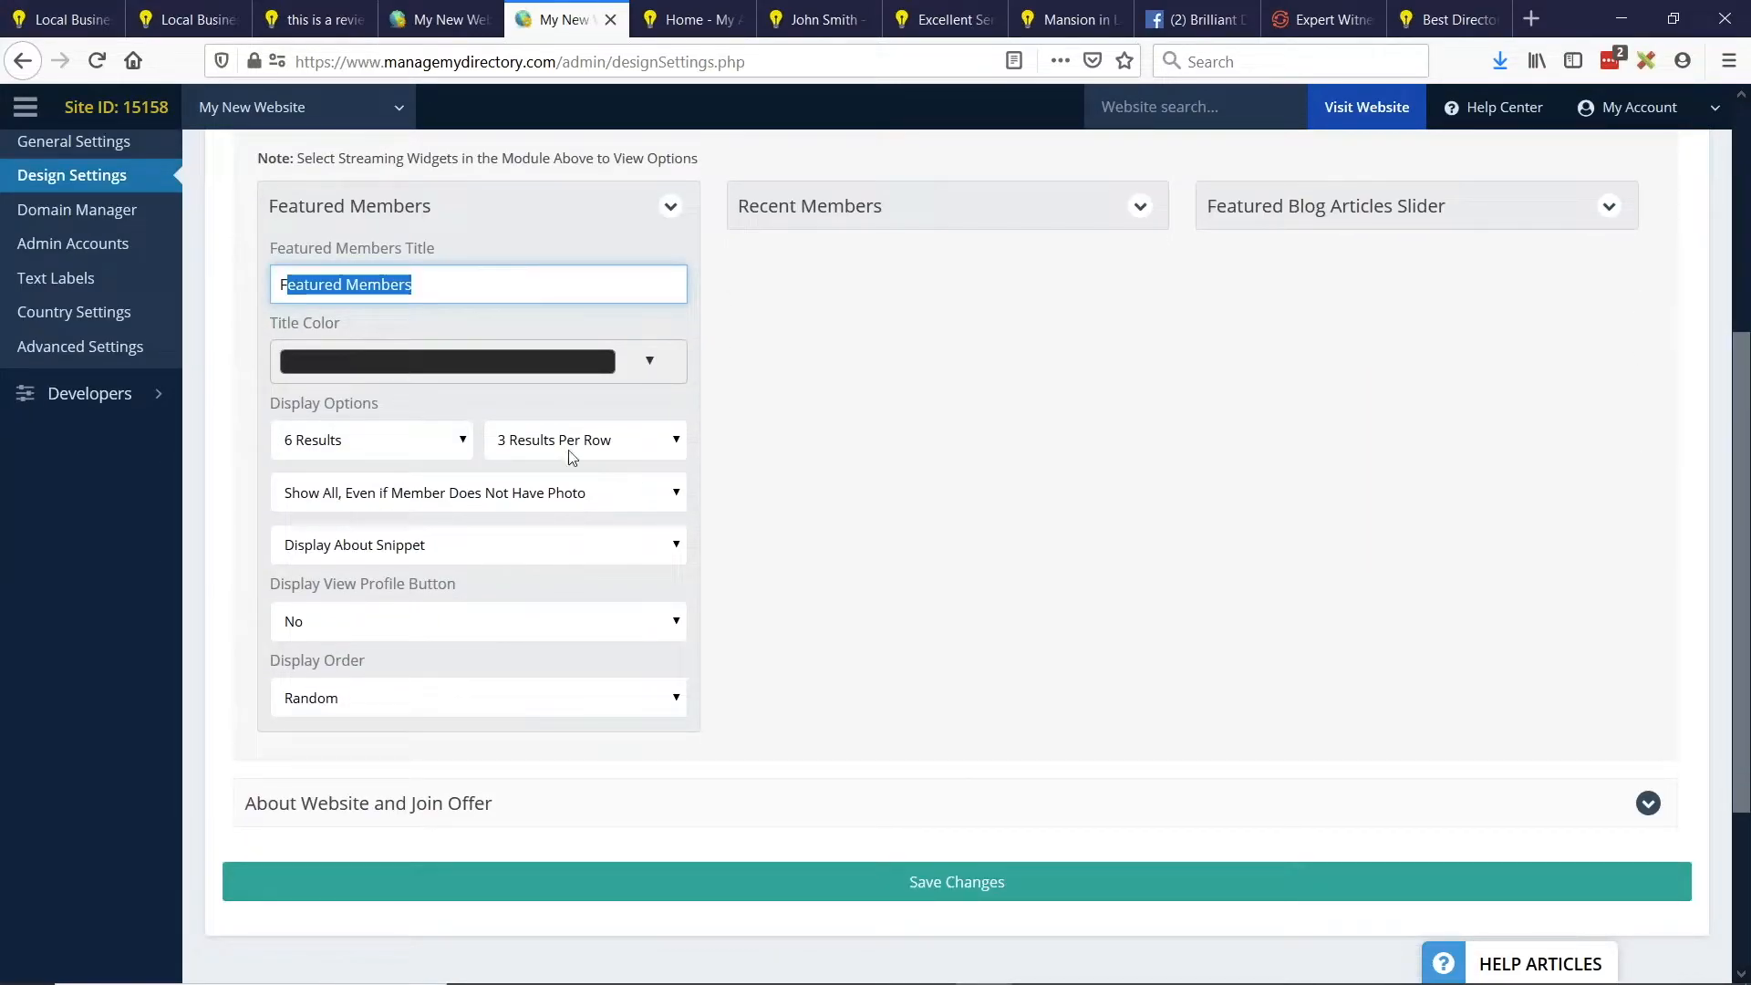
{"action": "scroll", "coordinate": [402, 599], "scroll_direction": "down", "scroll_amount": 2}
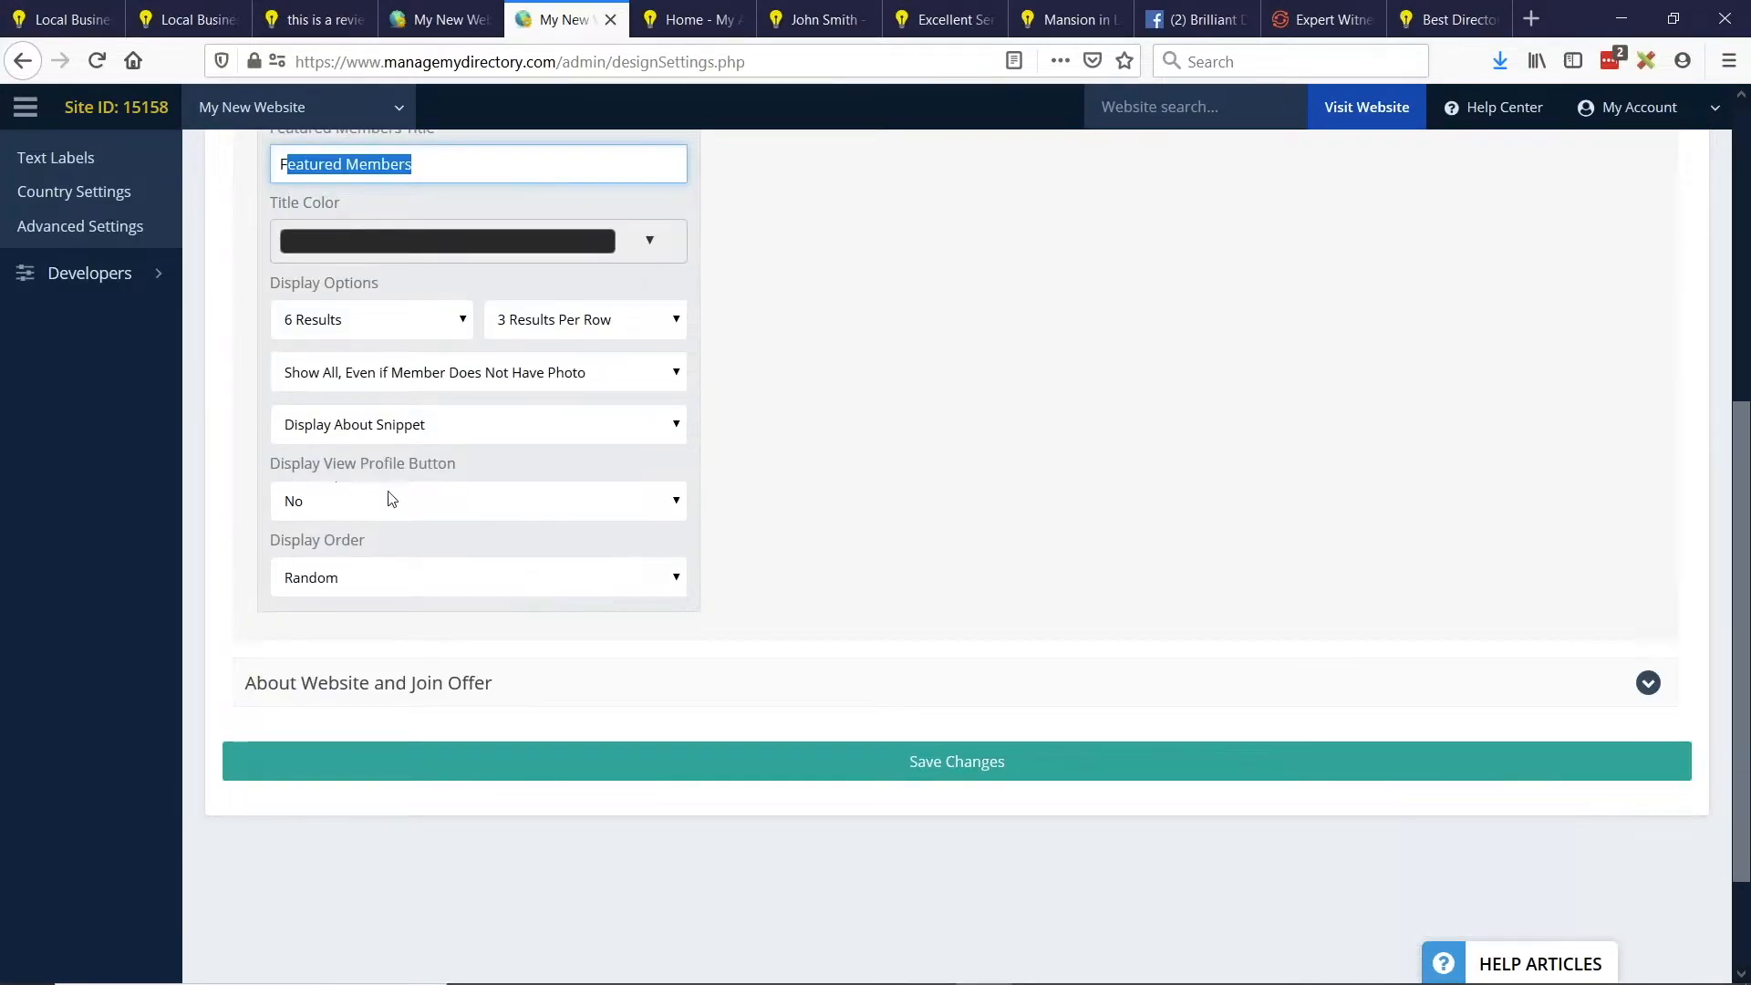
{"action": "left_click", "coordinate": [387, 498]}
{"action": "left_click", "coordinate": [340, 504]}
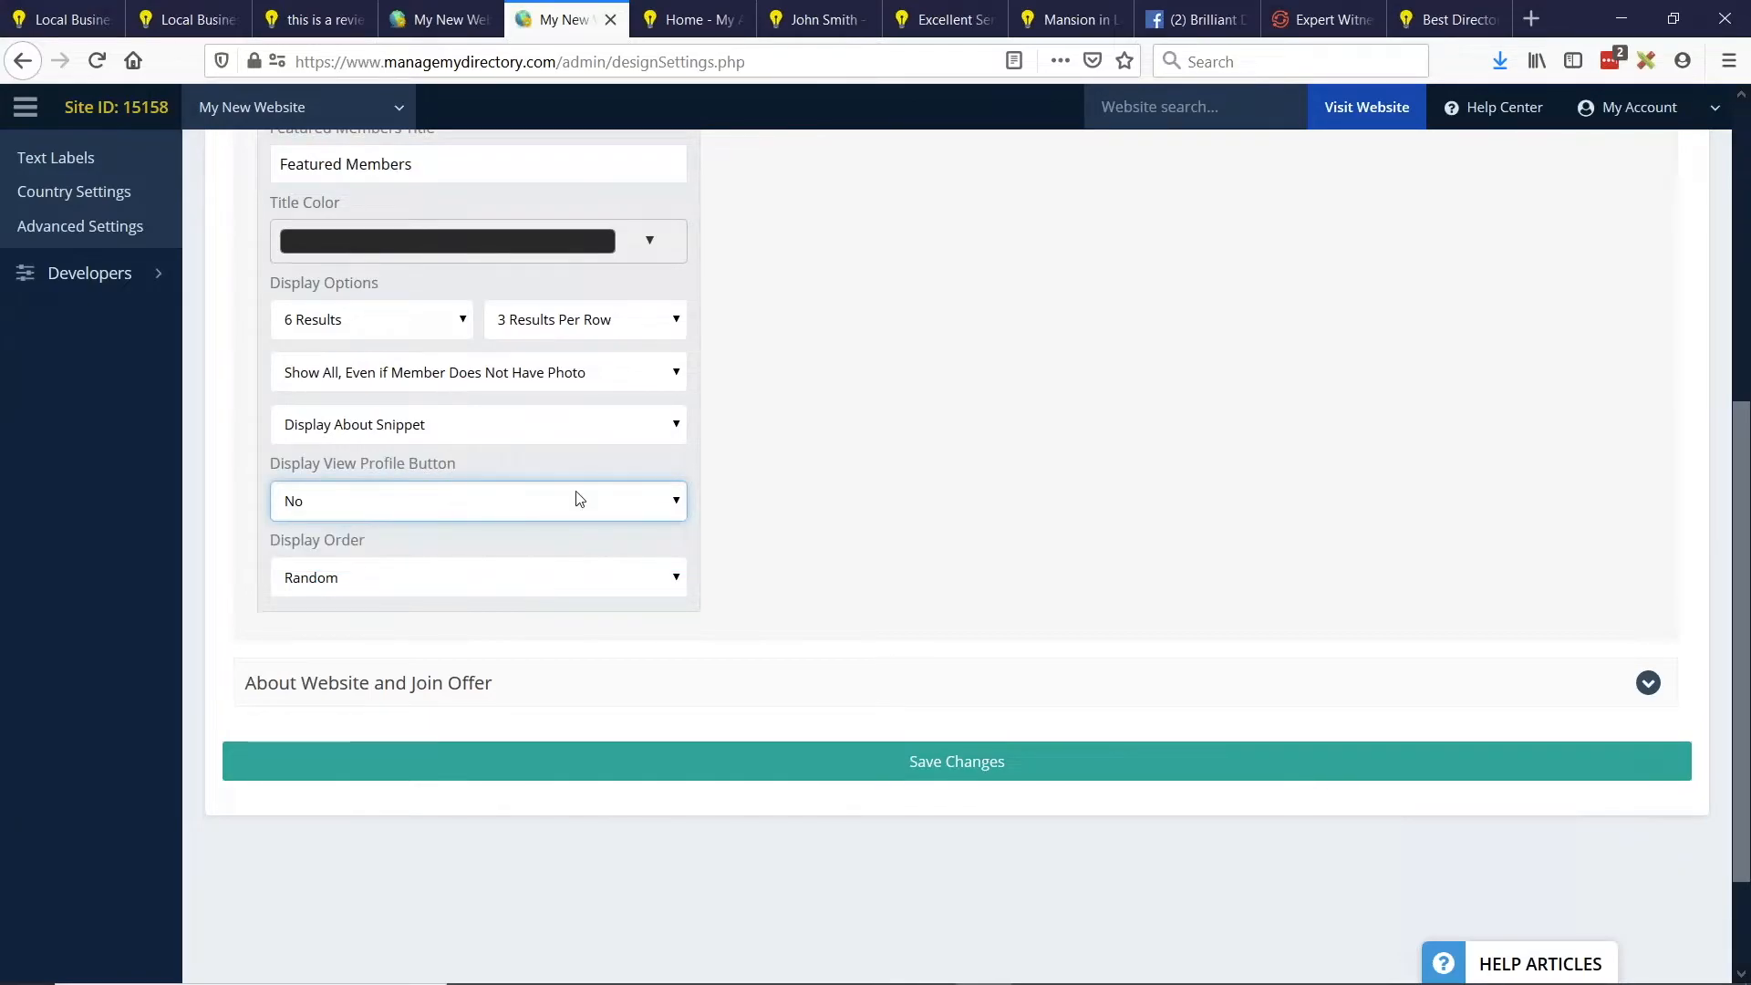
Choose Random as the Featured Members display order and save the homepage layout changes.
{"action": "left_click", "coordinate": [353, 578]}
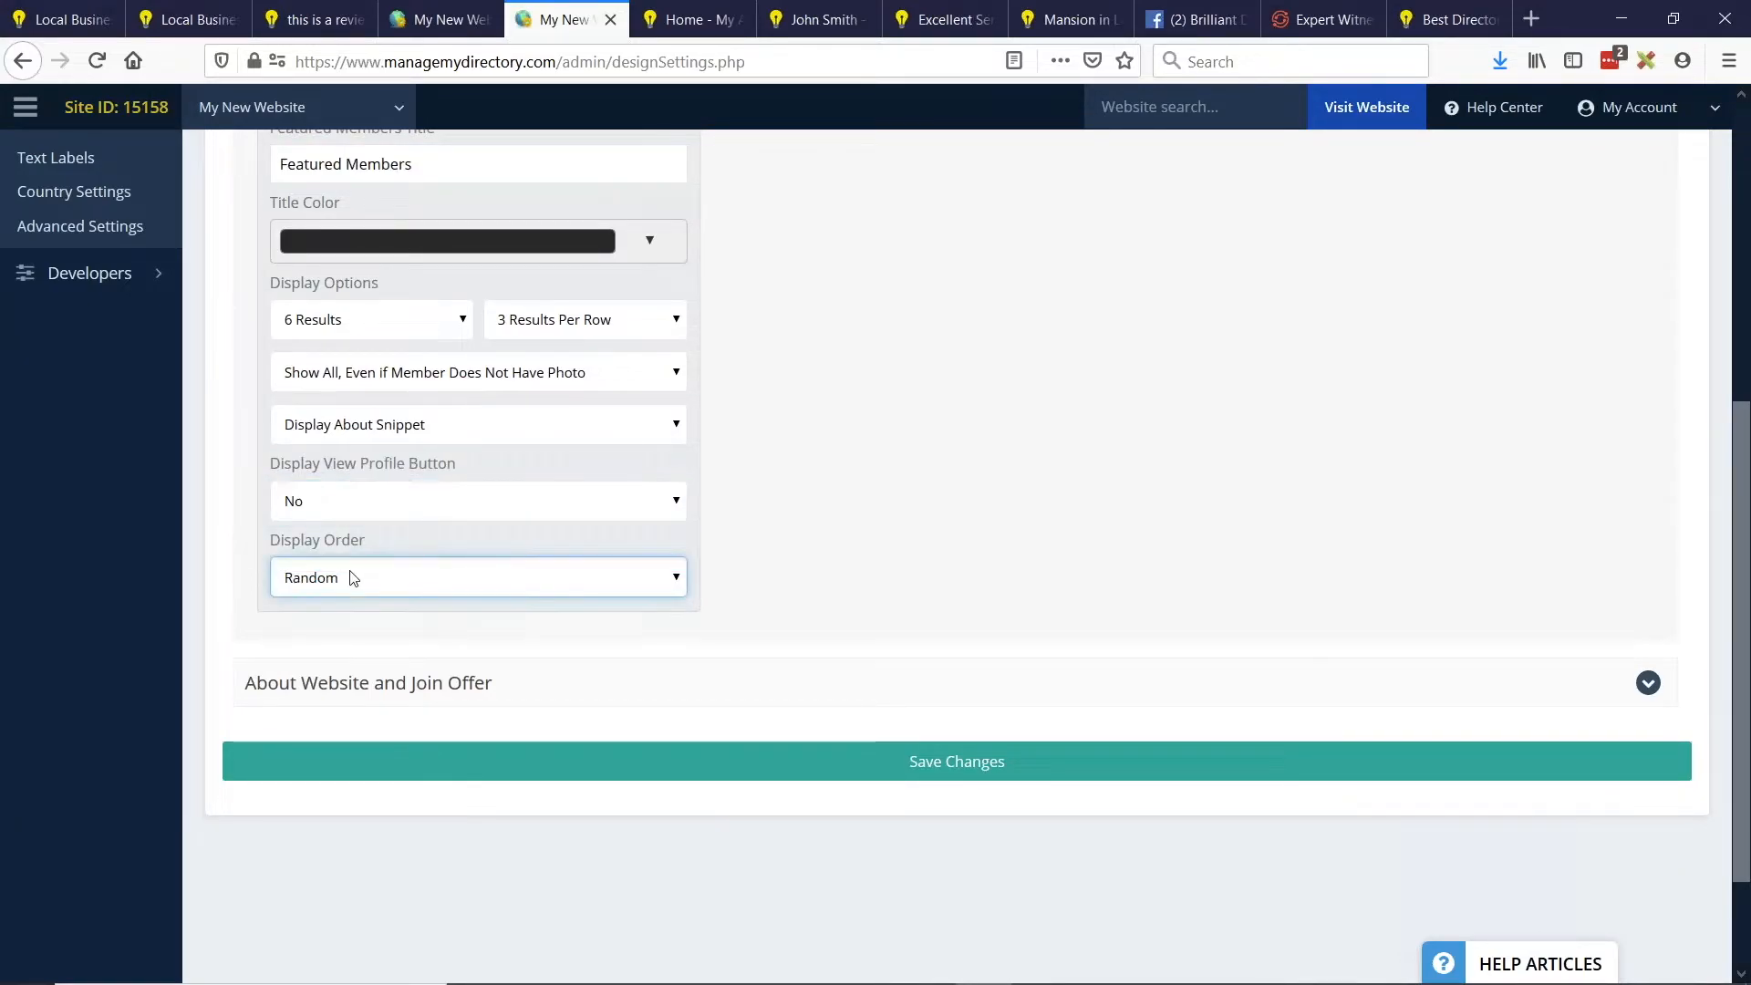
{"action": "left_click", "coordinate": [353, 577]}
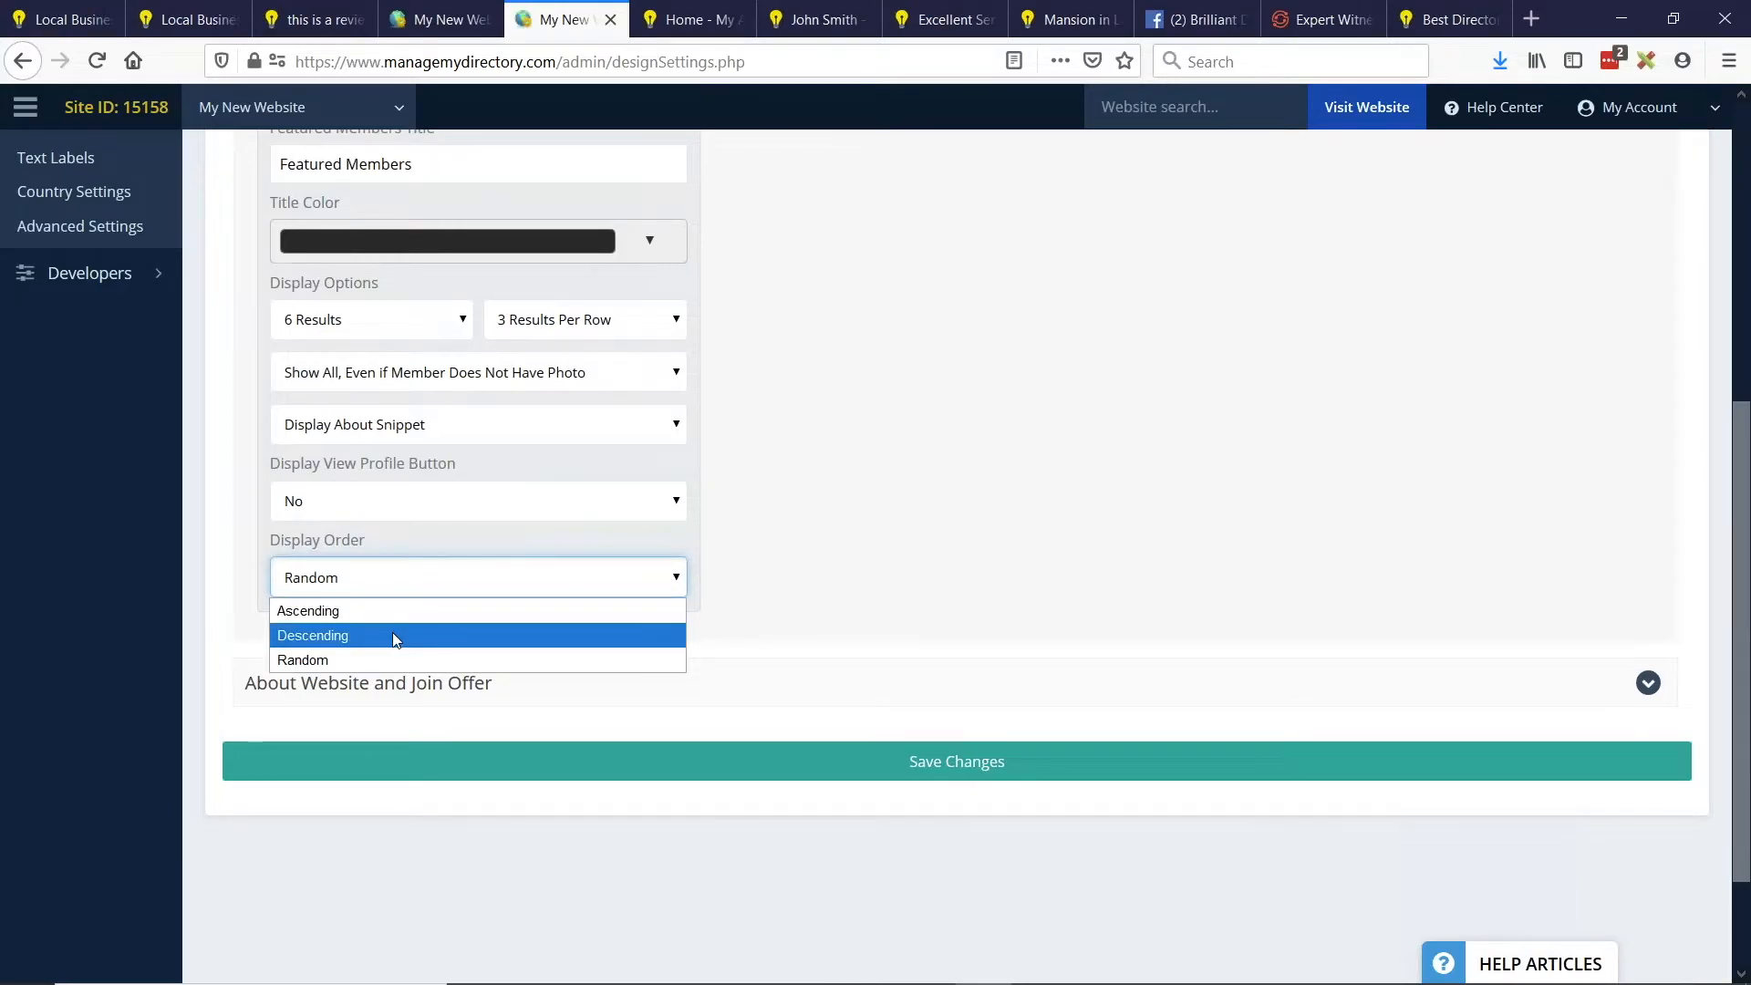
{"action": "left_click", "coordinate": [387, 664]}
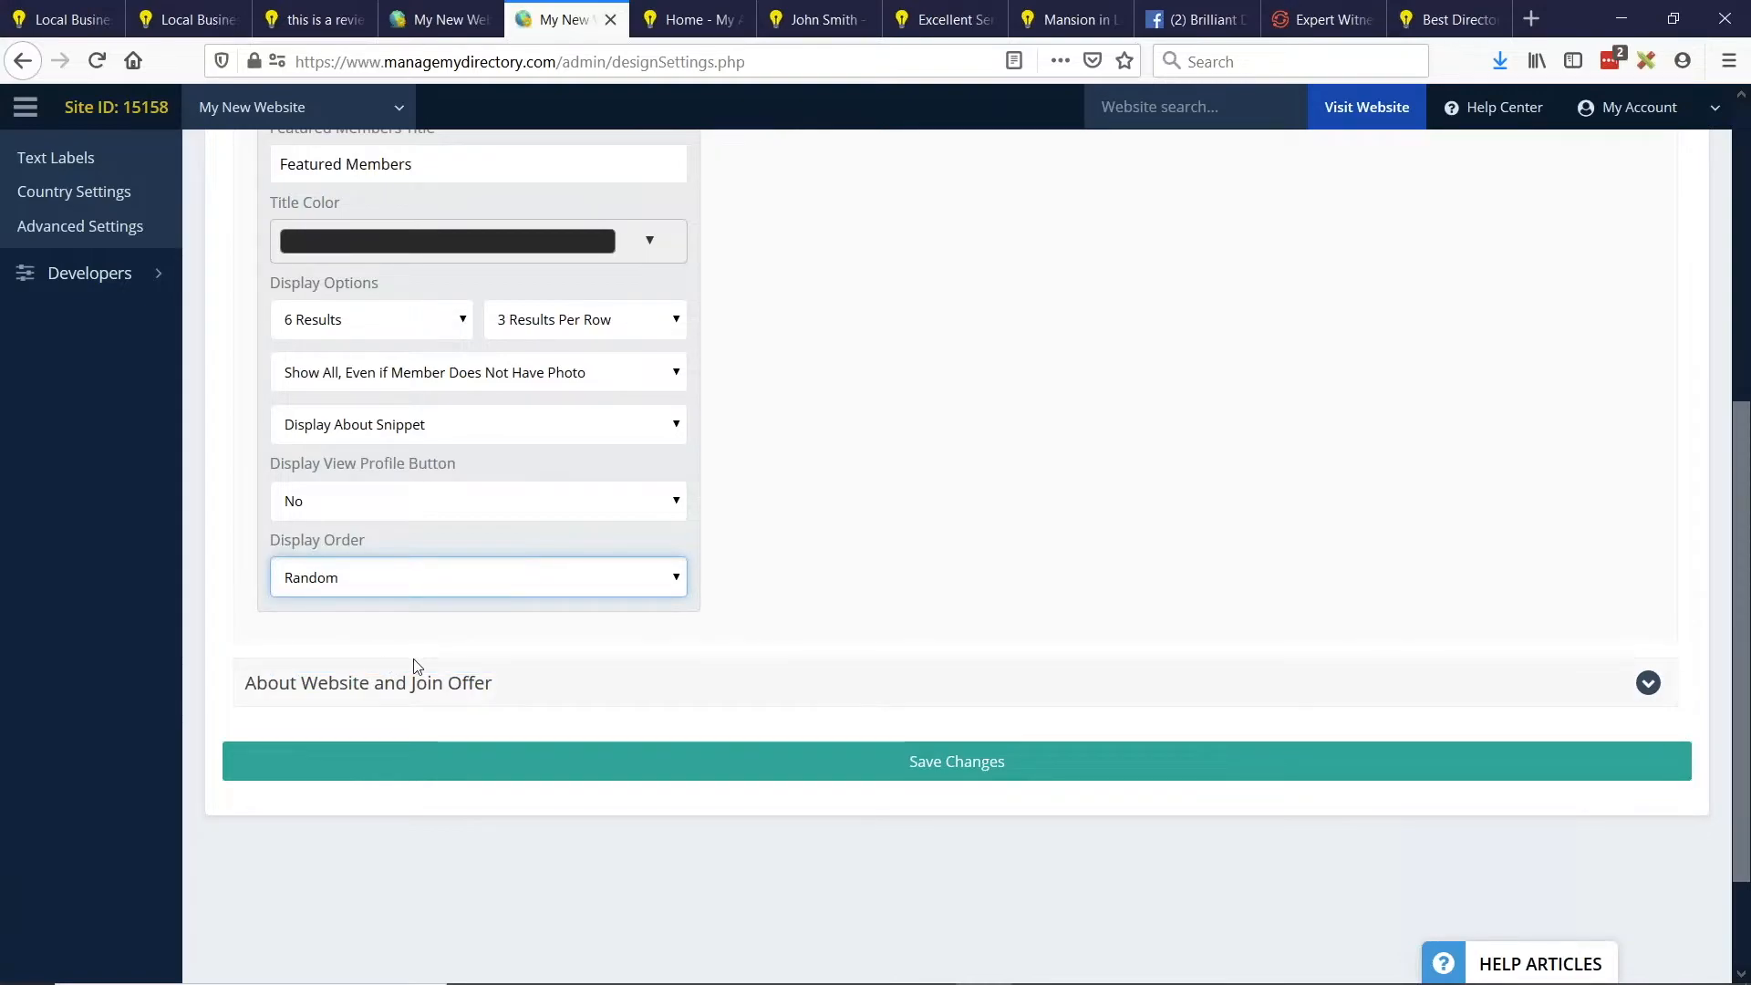
{"action": "left_click", "coordinate": [962, 774]}
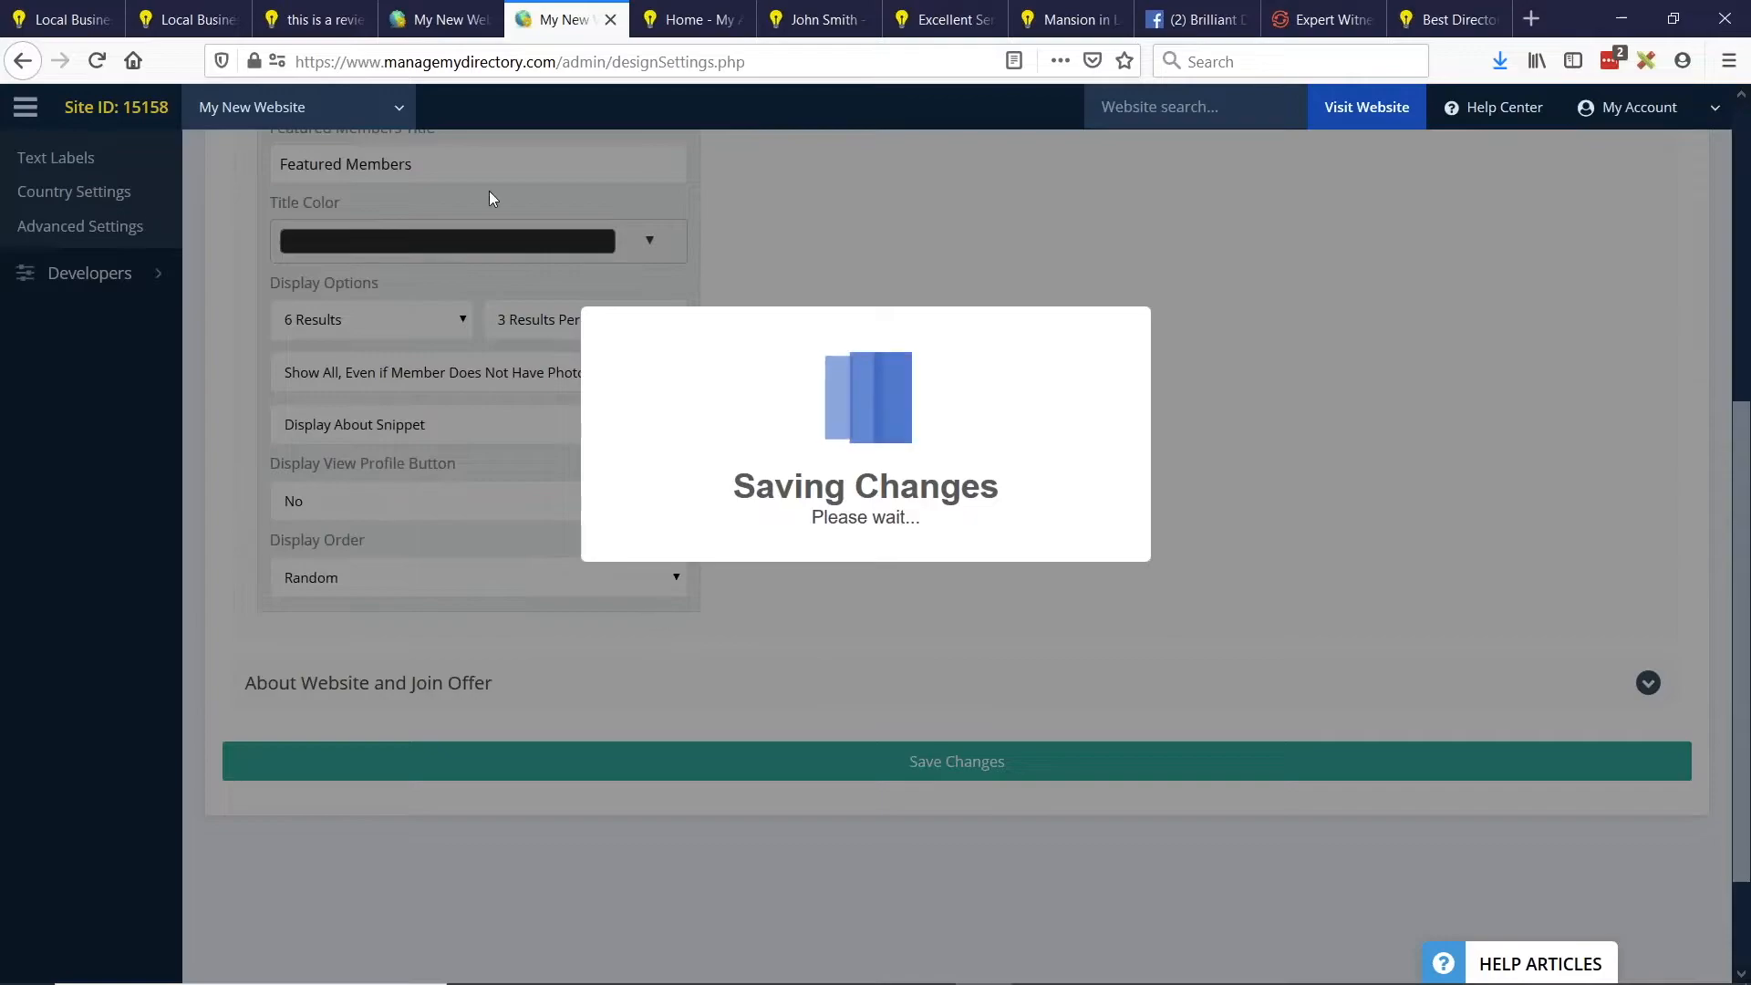
Switch to the public website's homepage and reload it repeatedly to compare the order of the Featured Members section.
{"action": "left_click", "coordinate": [164, 13]}
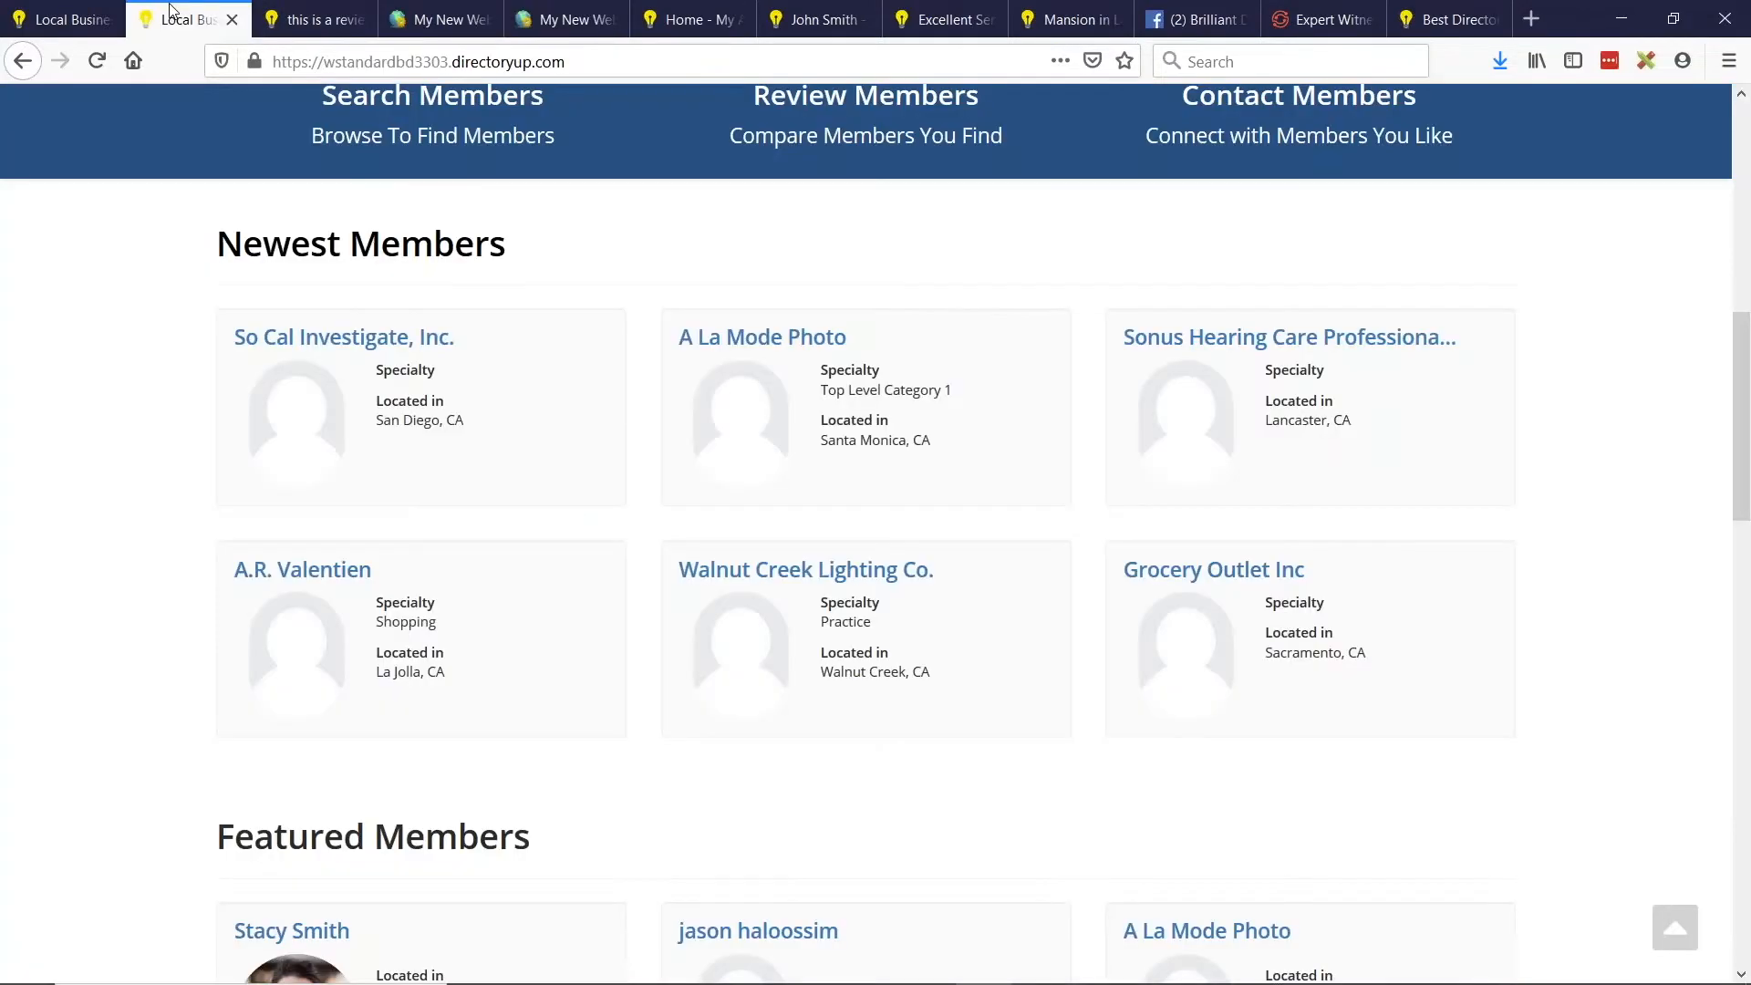
{"action": "scroll", "coordinate": [1251, 399], "scroll_direction": "down", "scroll_amount": 5}
{"action": "scroll", "coordinate": [229, 358], "scroll_direction": "down", "scroll_amount": 2}
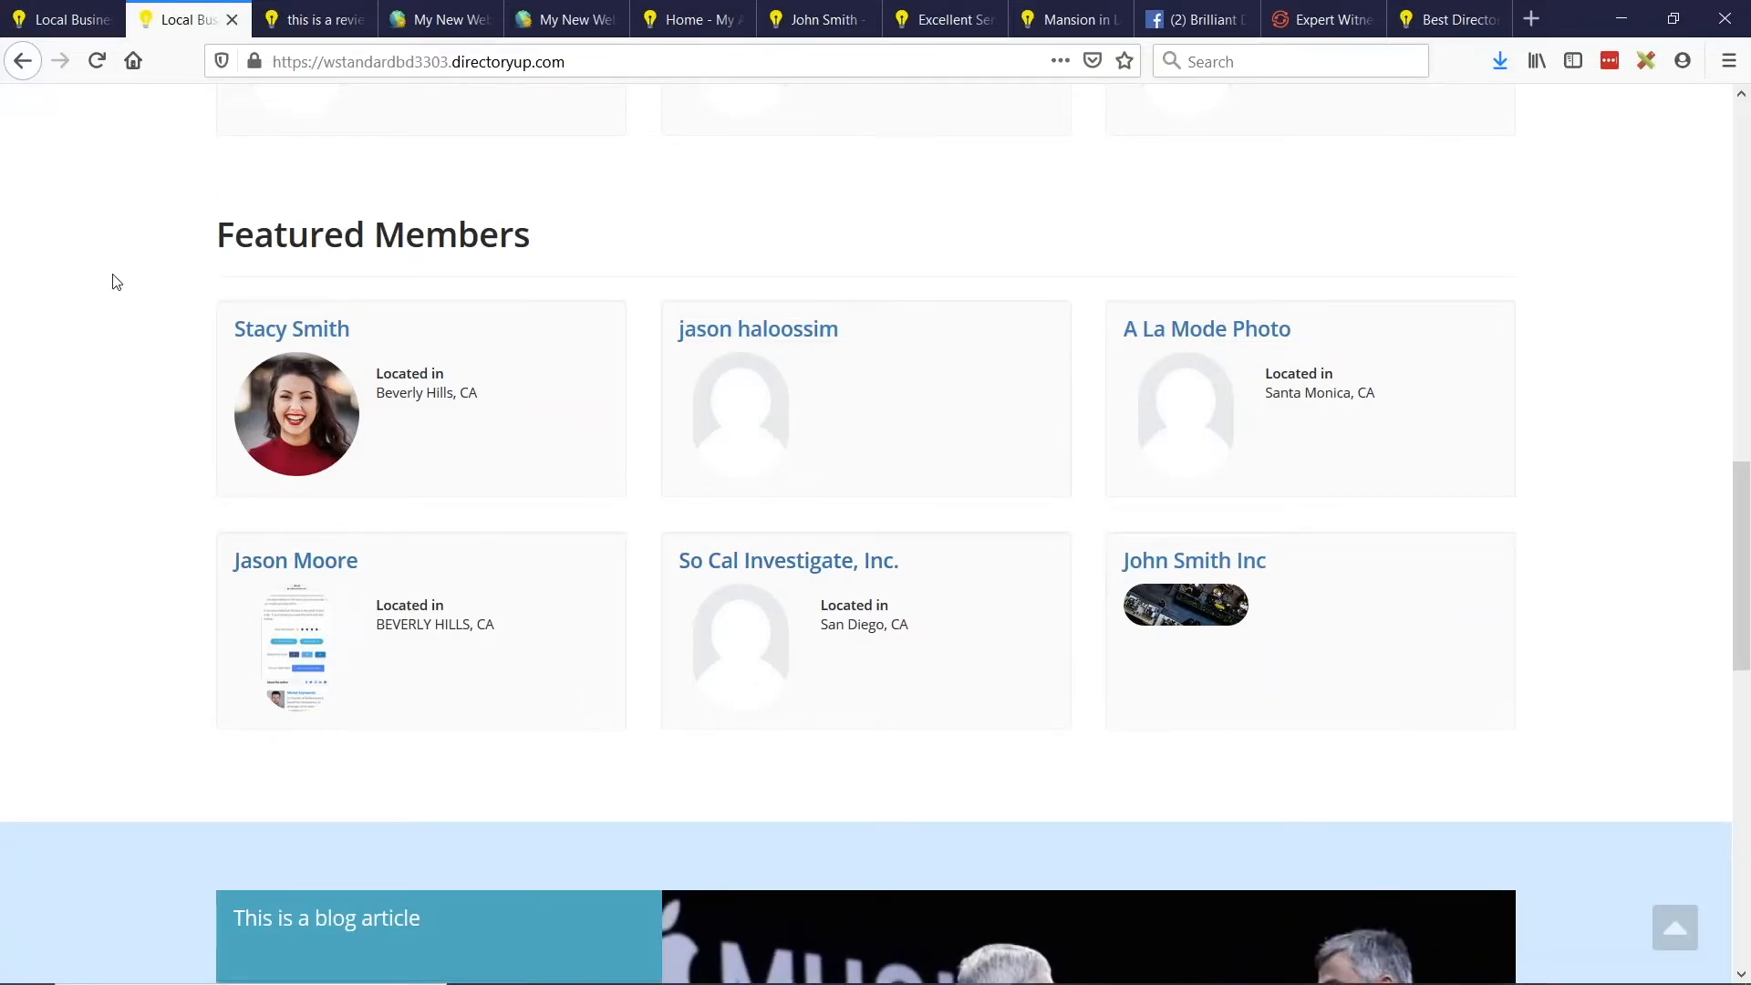
{"action": "left_click", "coordinate": [94, 60]}
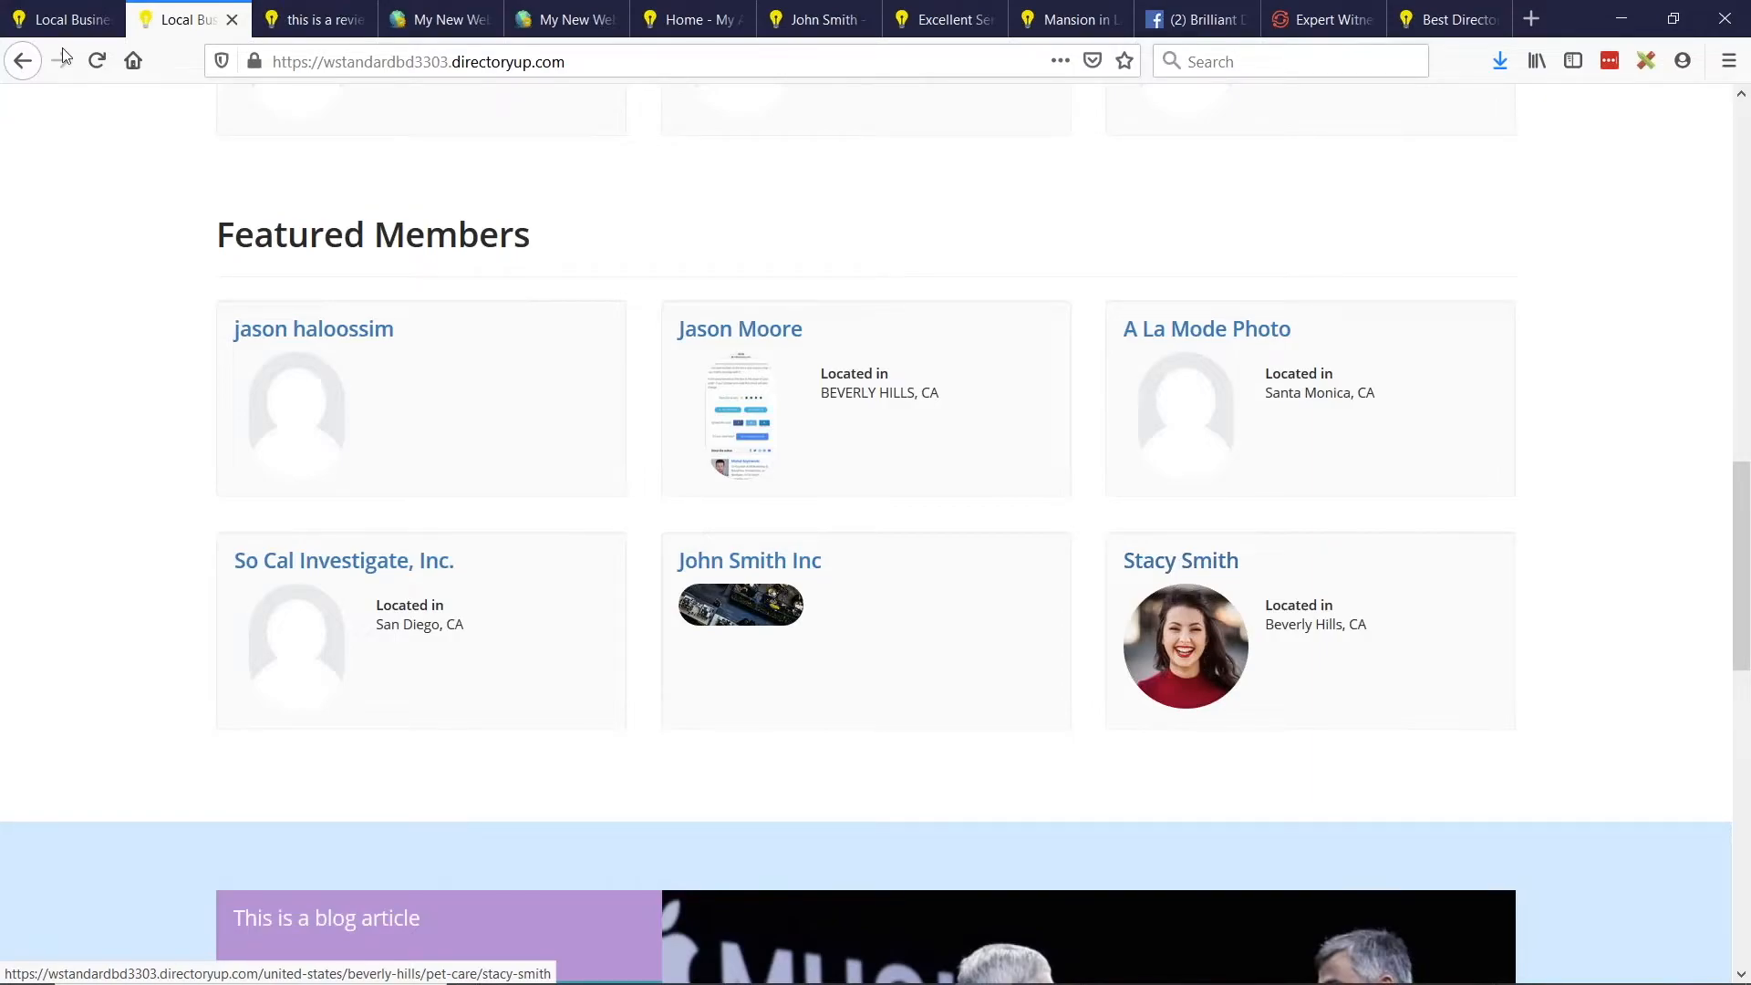
{"action": "left_click", "coordinate": [96, 60]}
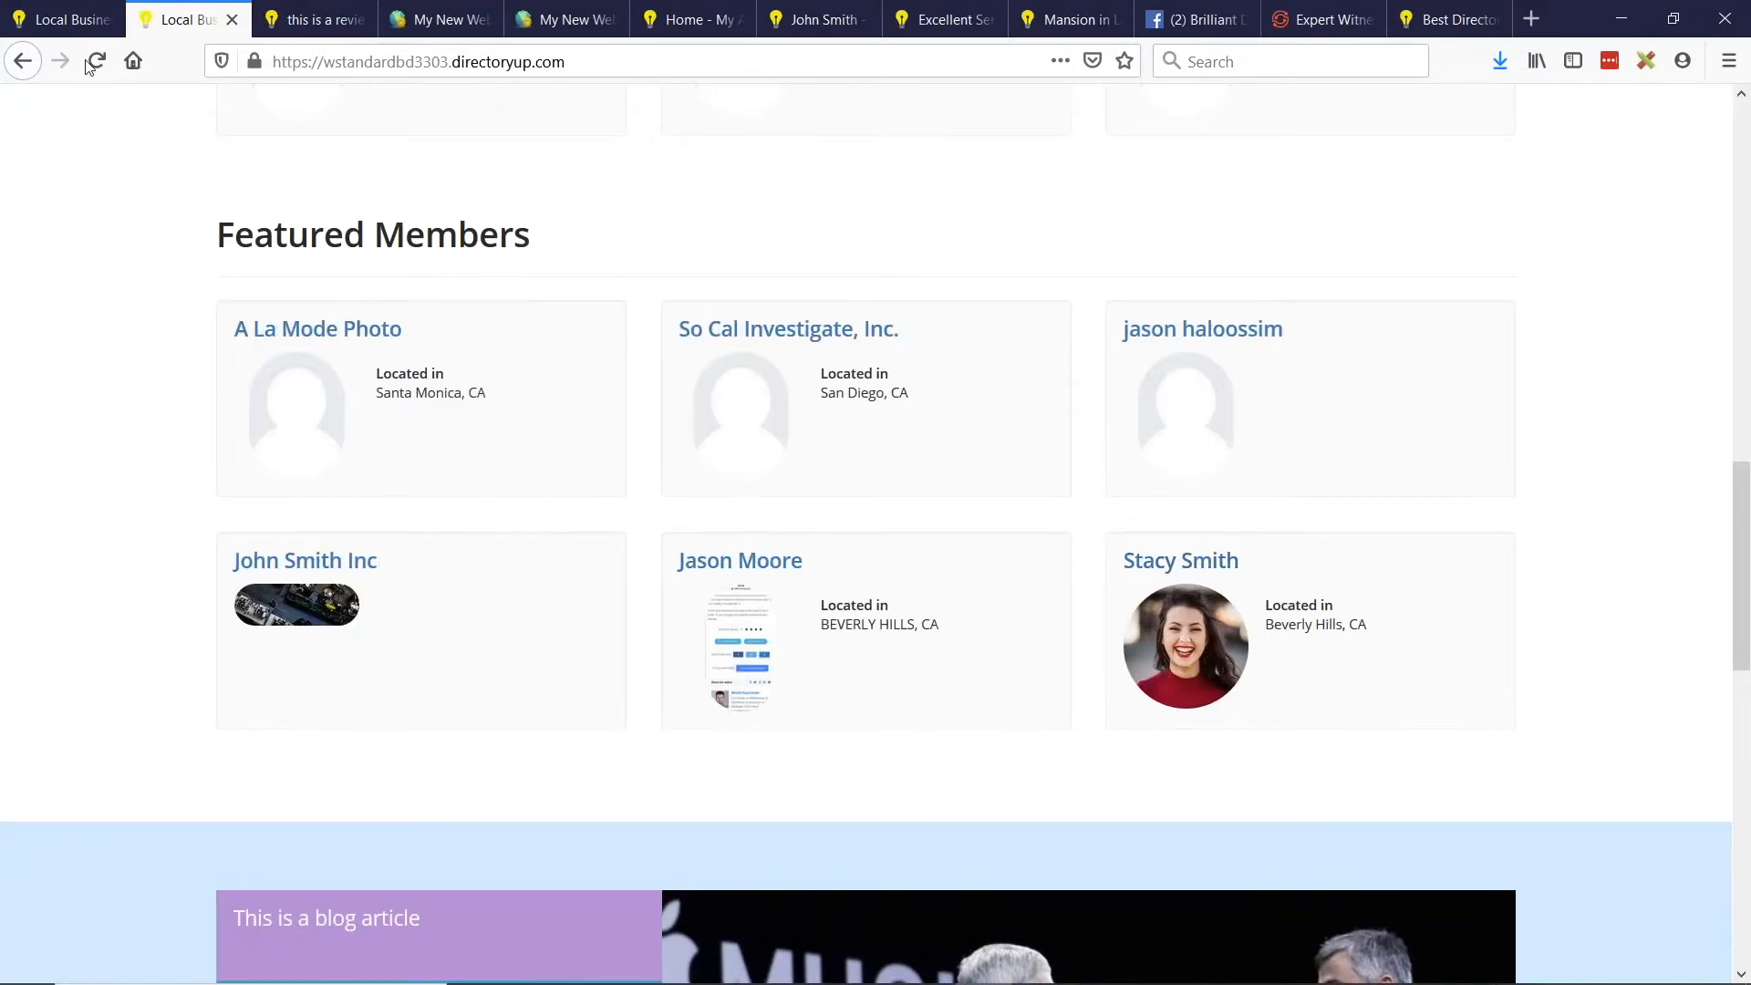
{"action": "left_click", "coordinate": [96, 60]}
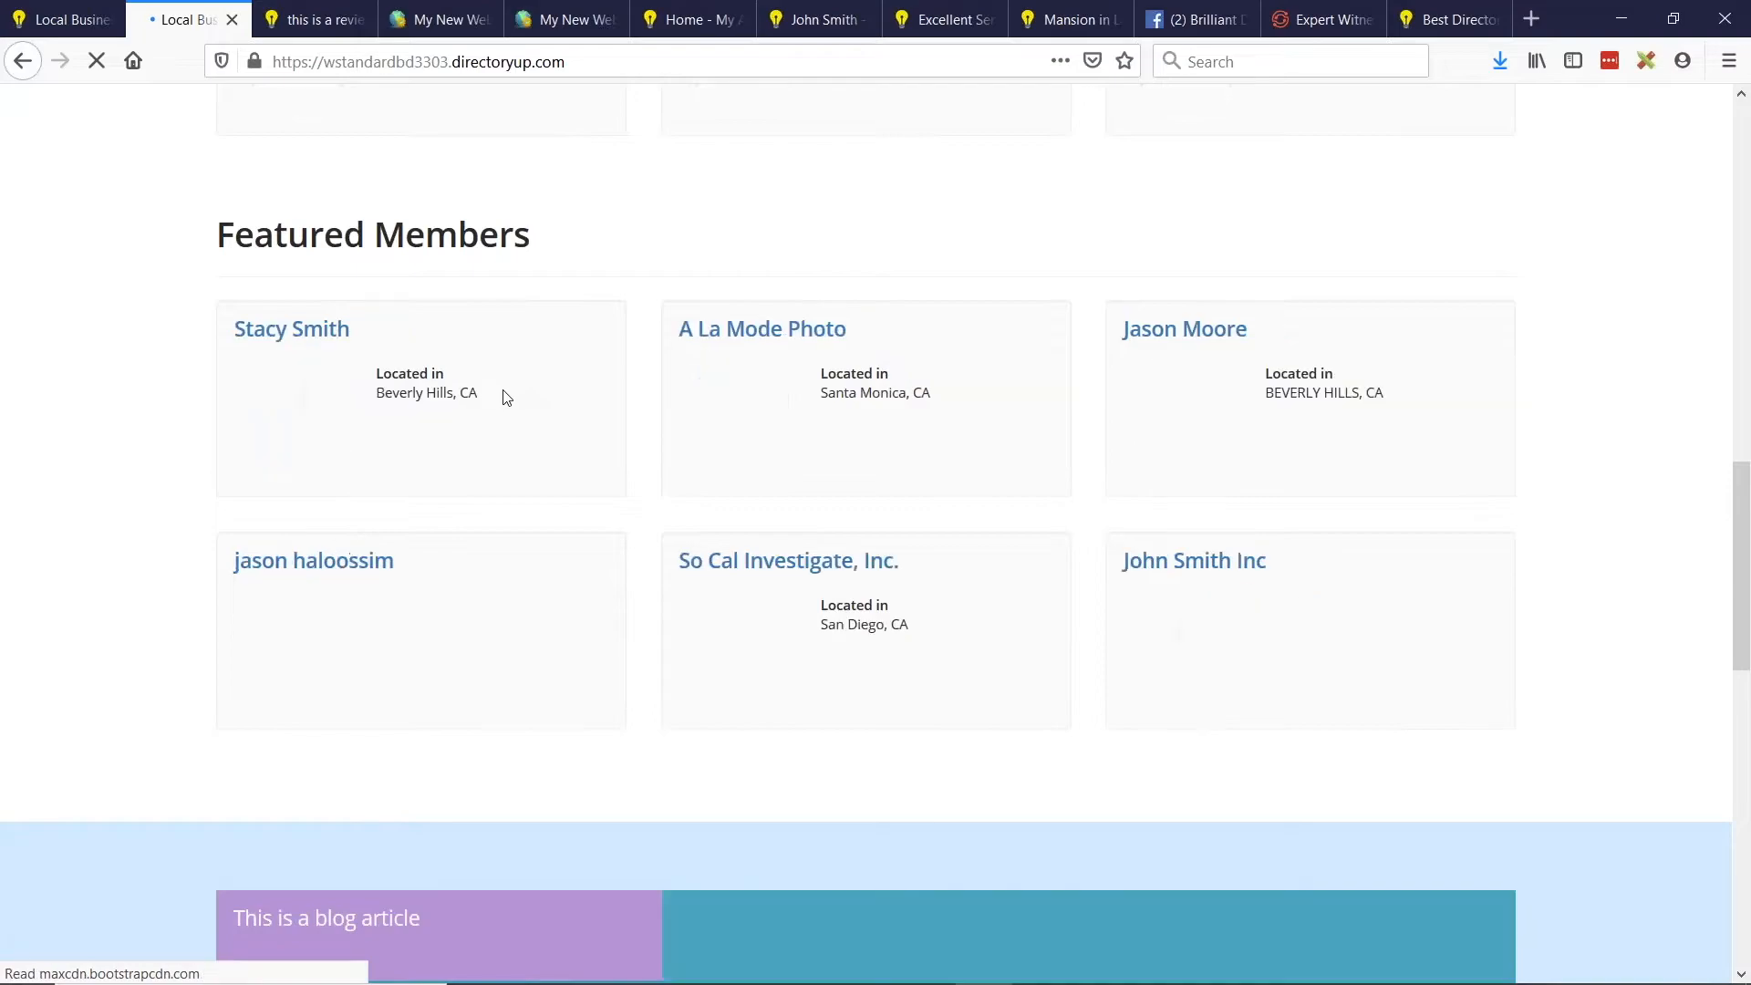
{"action": "left_click", "coordinate": [96, 60]}
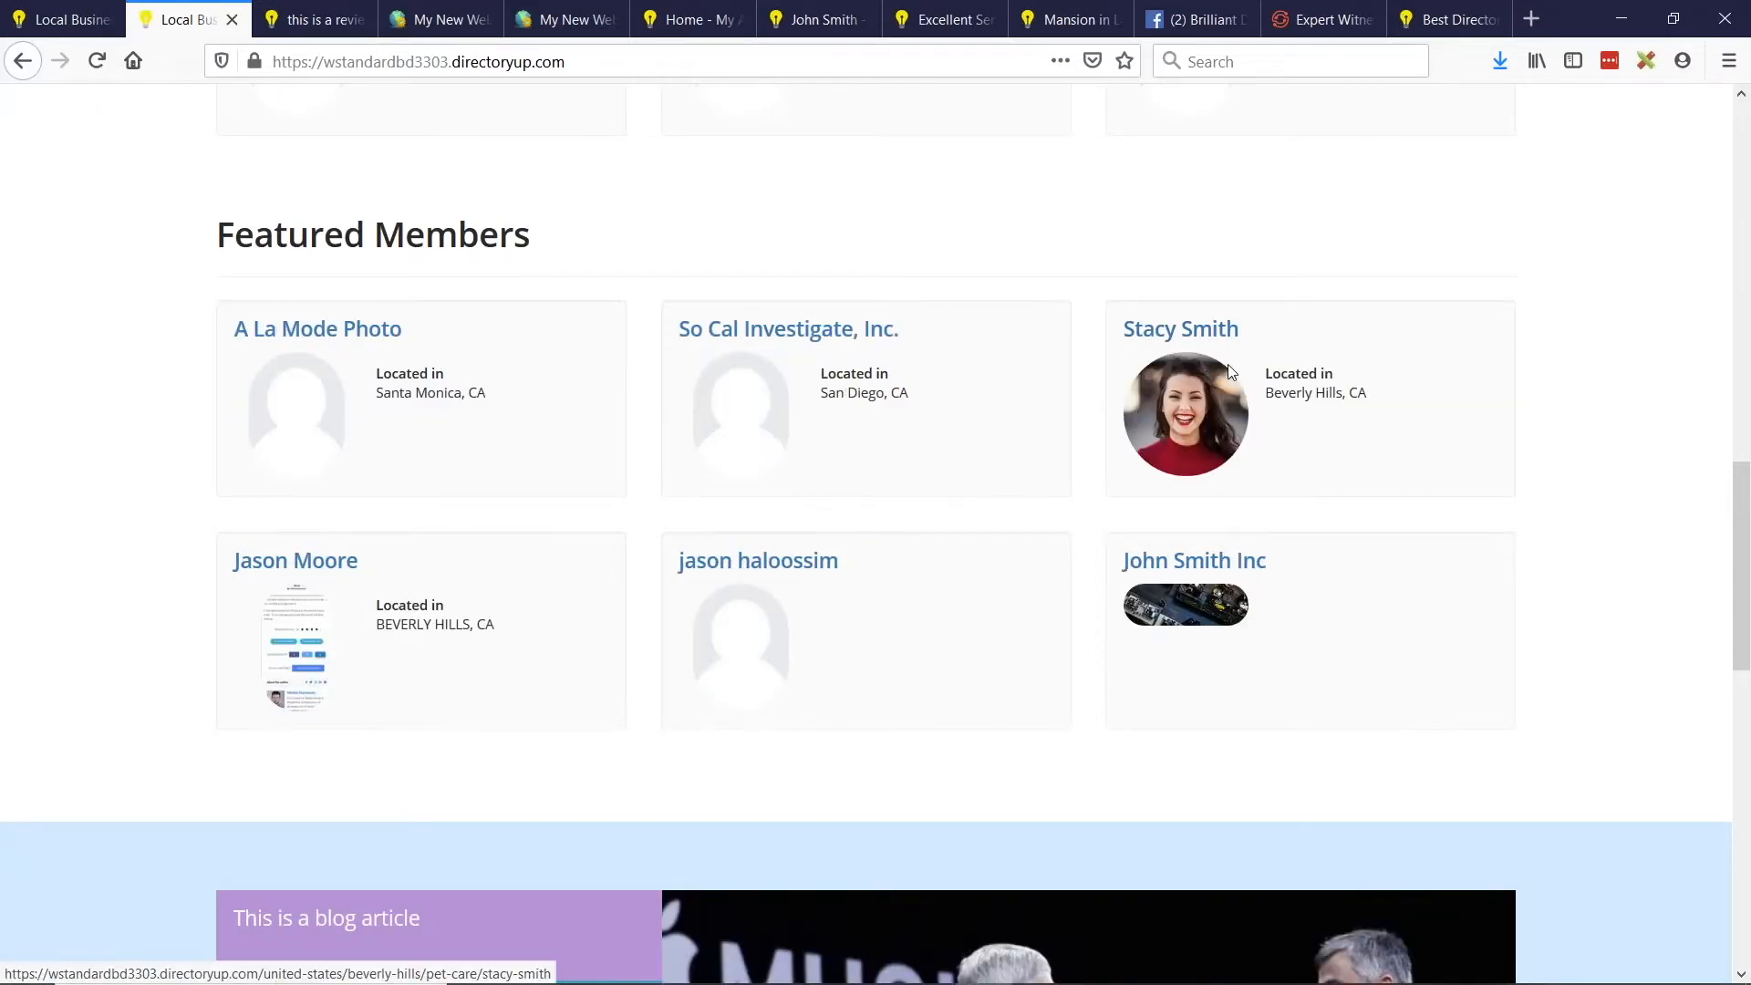
{"action": "left_click", "coordinate": [97, 62]}
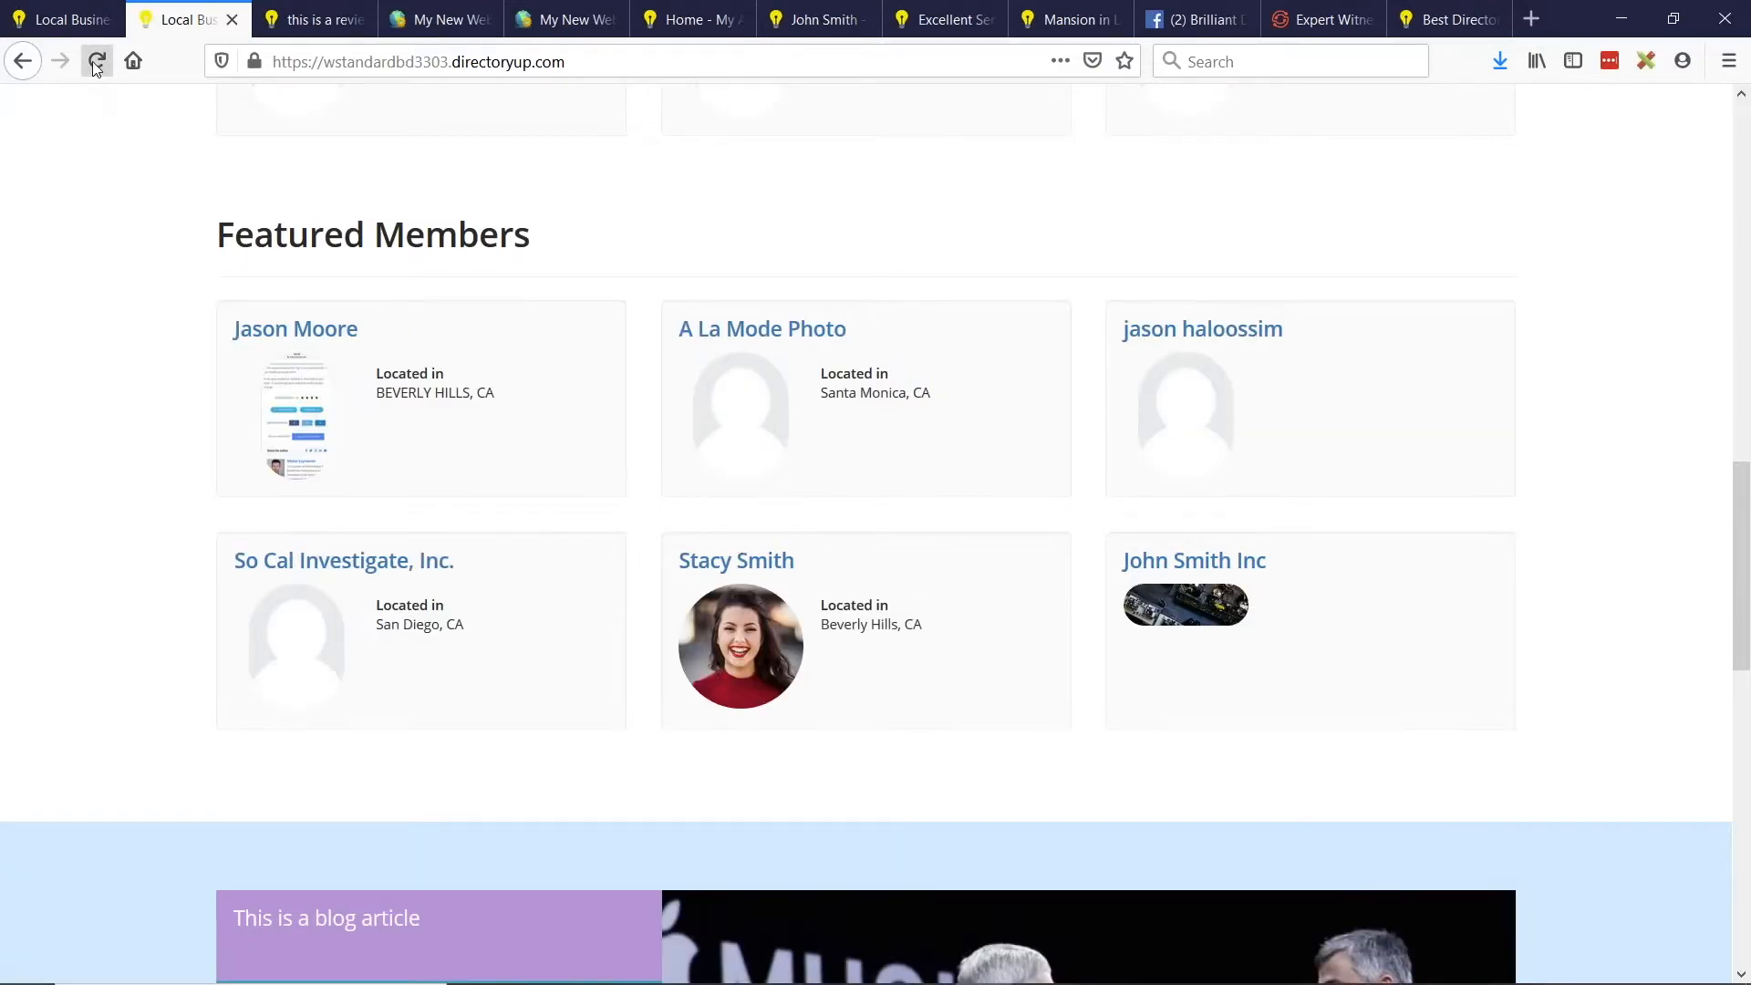
{"action": "left_click", "coordinate": [95, 63]}
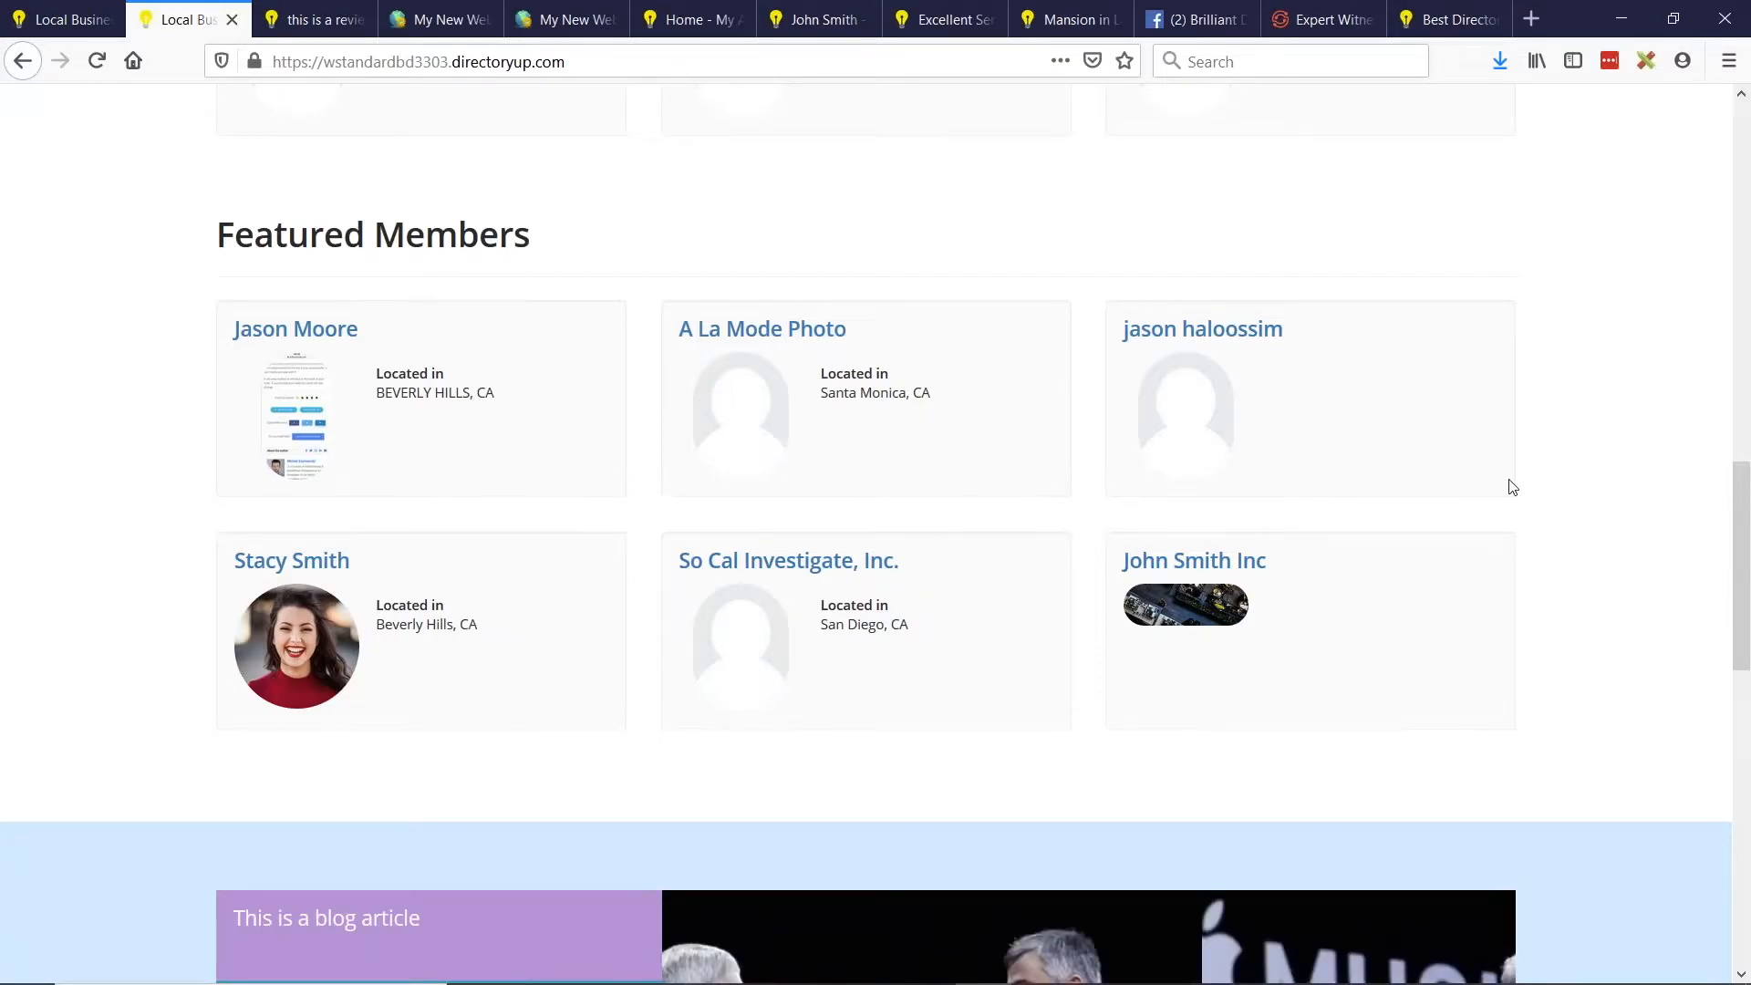
{"action": "left_click", "coordinate": [96, 61]}
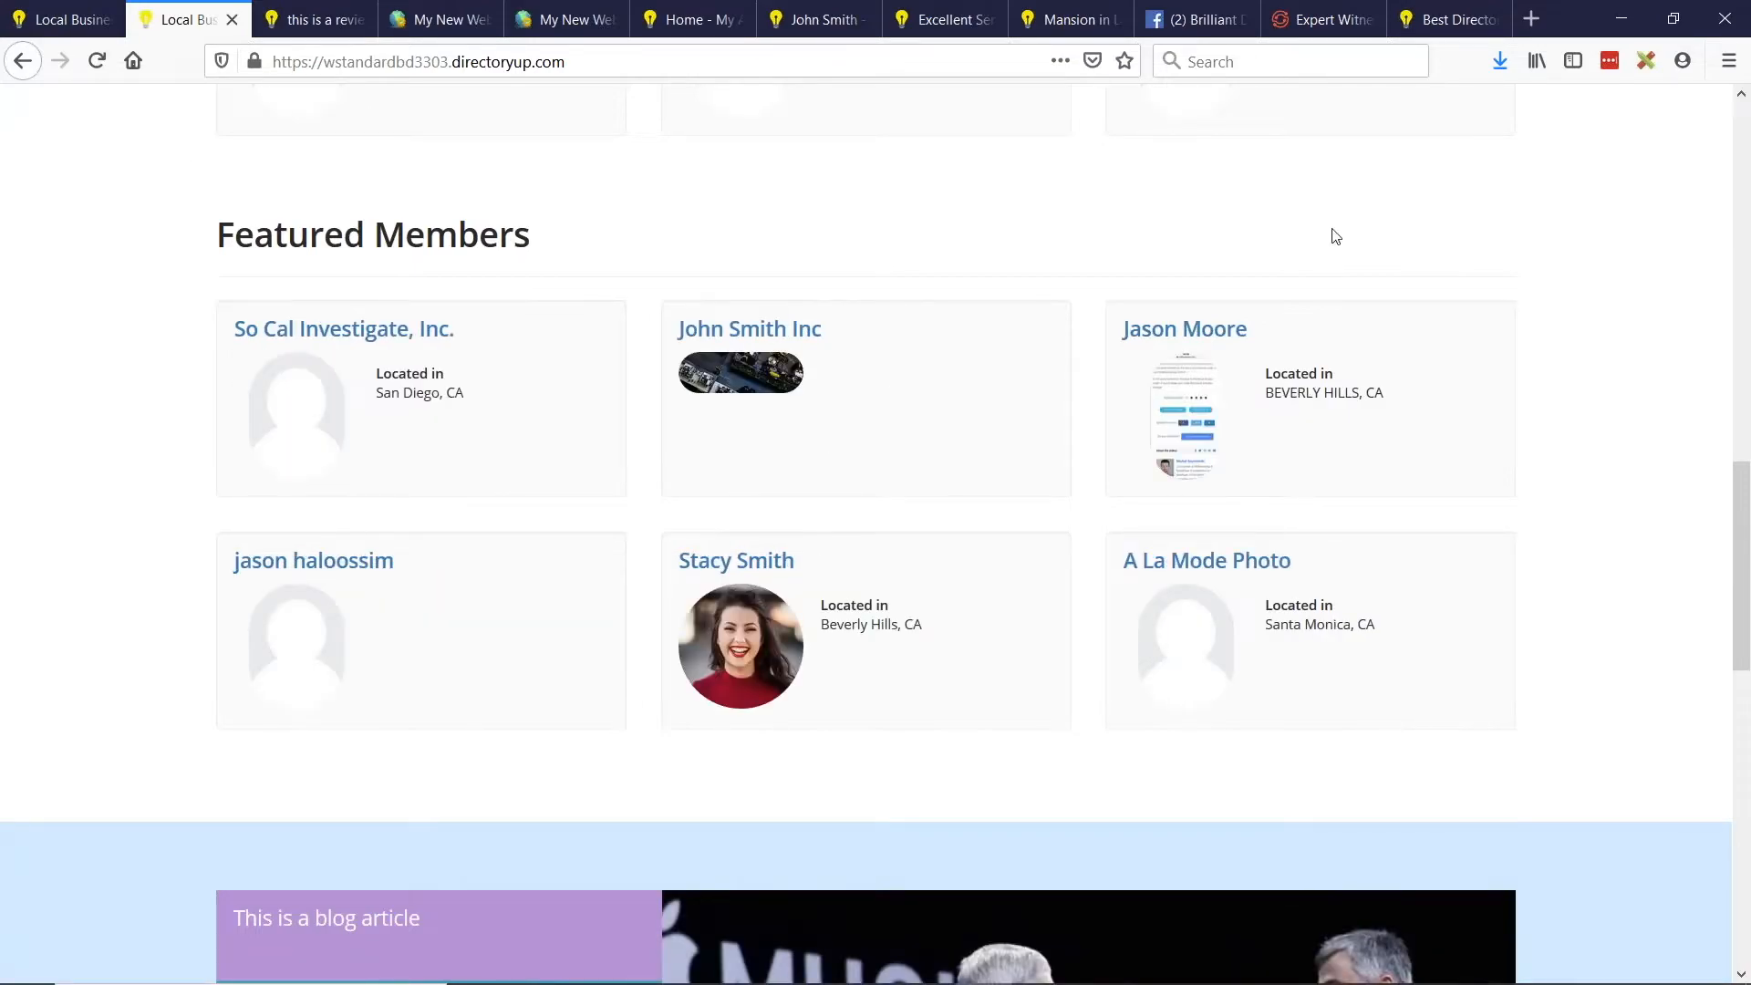
Look at the BD Lab Updates slide and return to the member search area of the public homepage.
{"action": "key", "text": "alt+Tab"}
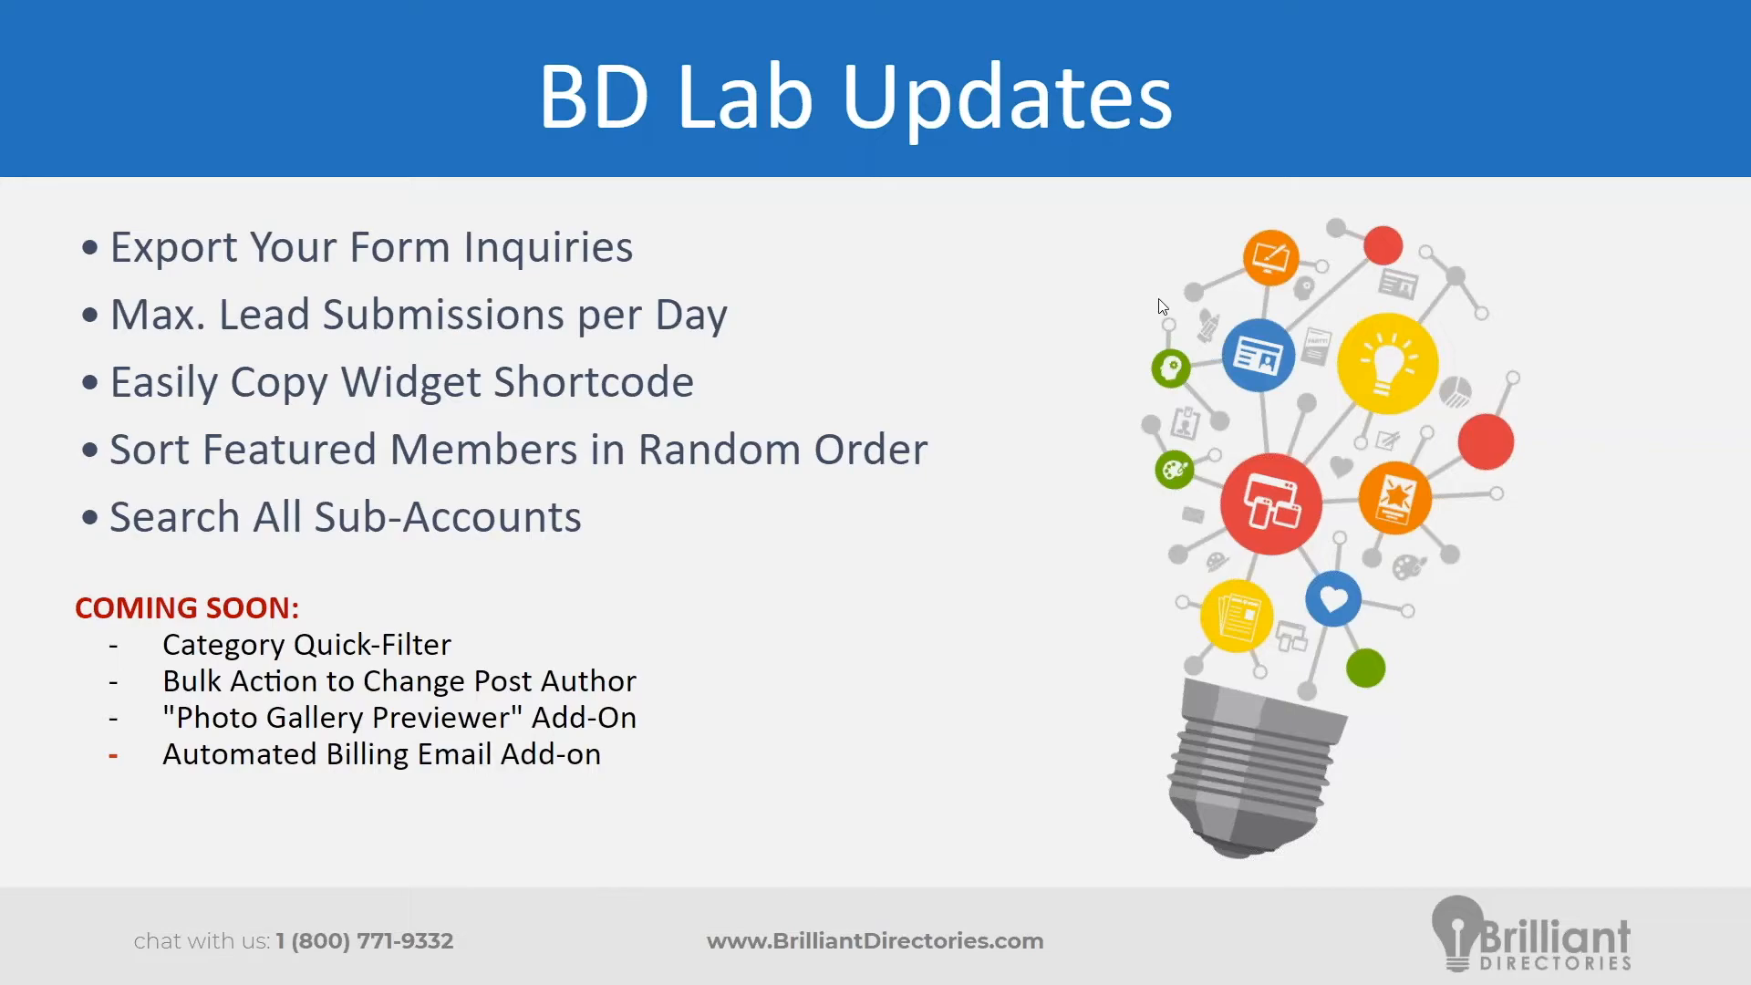
{"action": "key", "text": "alt+Tab"}
{"action": "scroll", "coordinate": [422, 106], "scroll_direction": "up", "scroll_amount": 10}
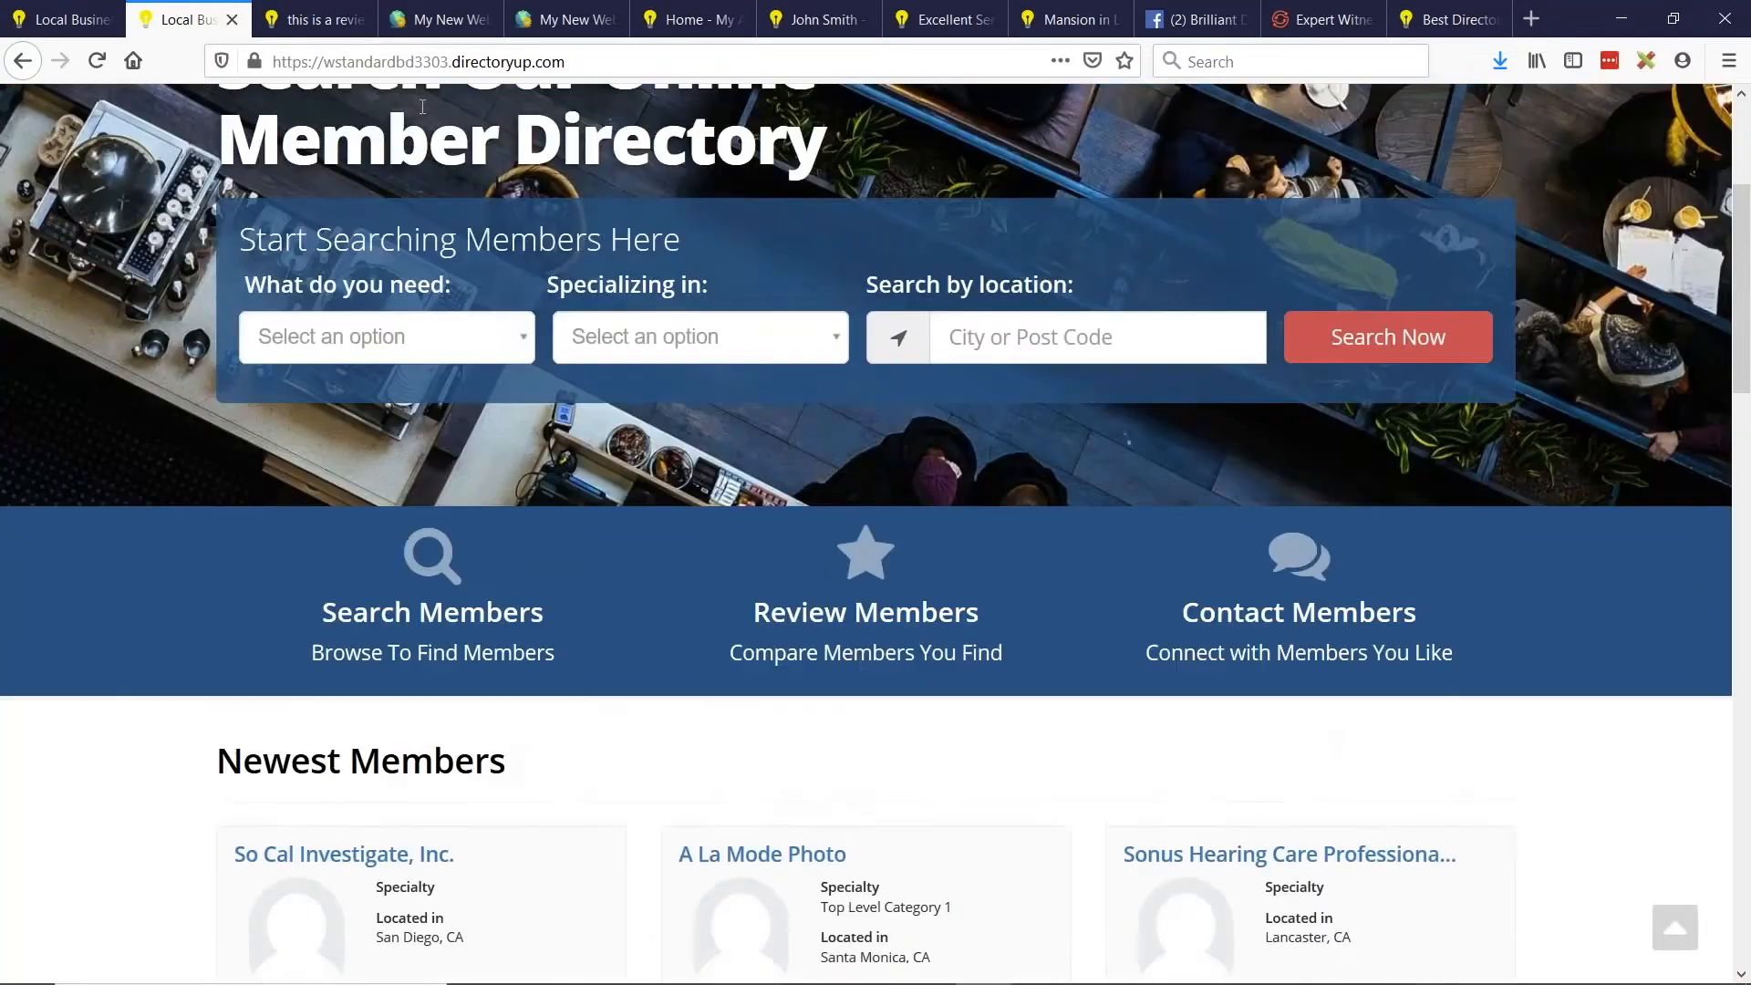
Switch to the admin's member search and list all accounts tied to the newest member's parent account.
{"action": "left_click", "coordinate": [436, 20]}
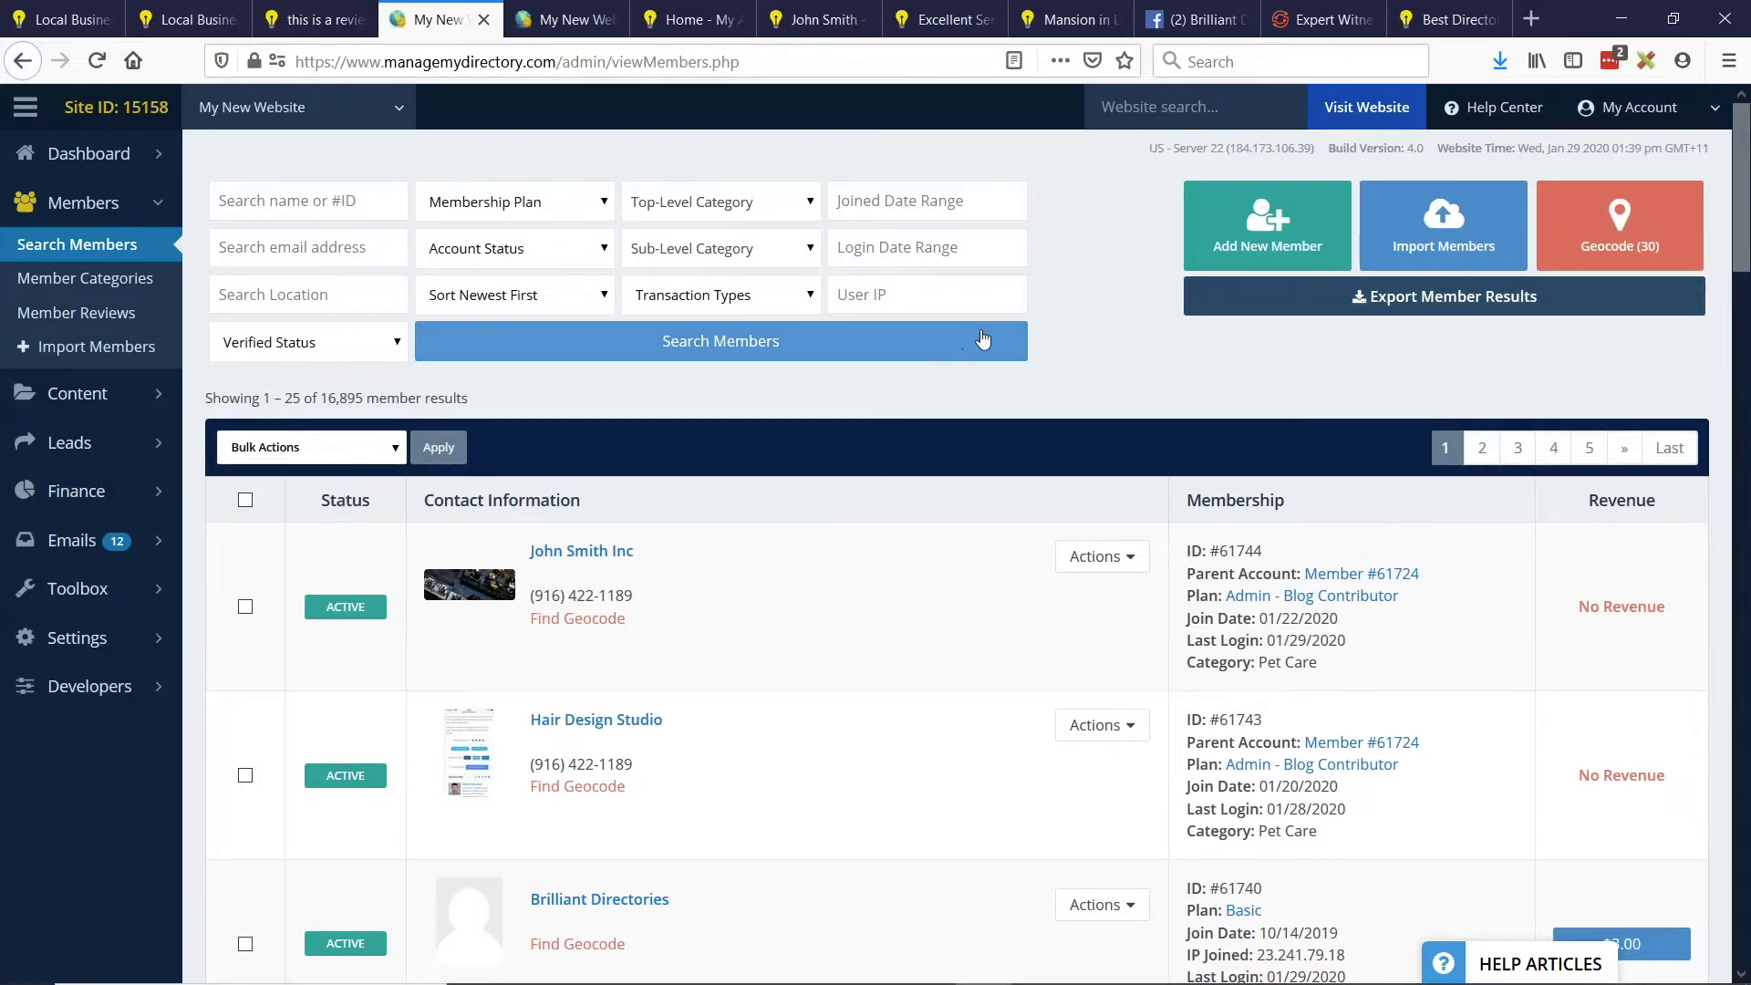
{"action": "scroll", "coordinate": [1367, 220], "scroll_direction": "down", "scroll_amount": 1}
{"action": "scroll", "coordinate": [675, 520], "scroll_direction": "up", "scroll_amount": 1}
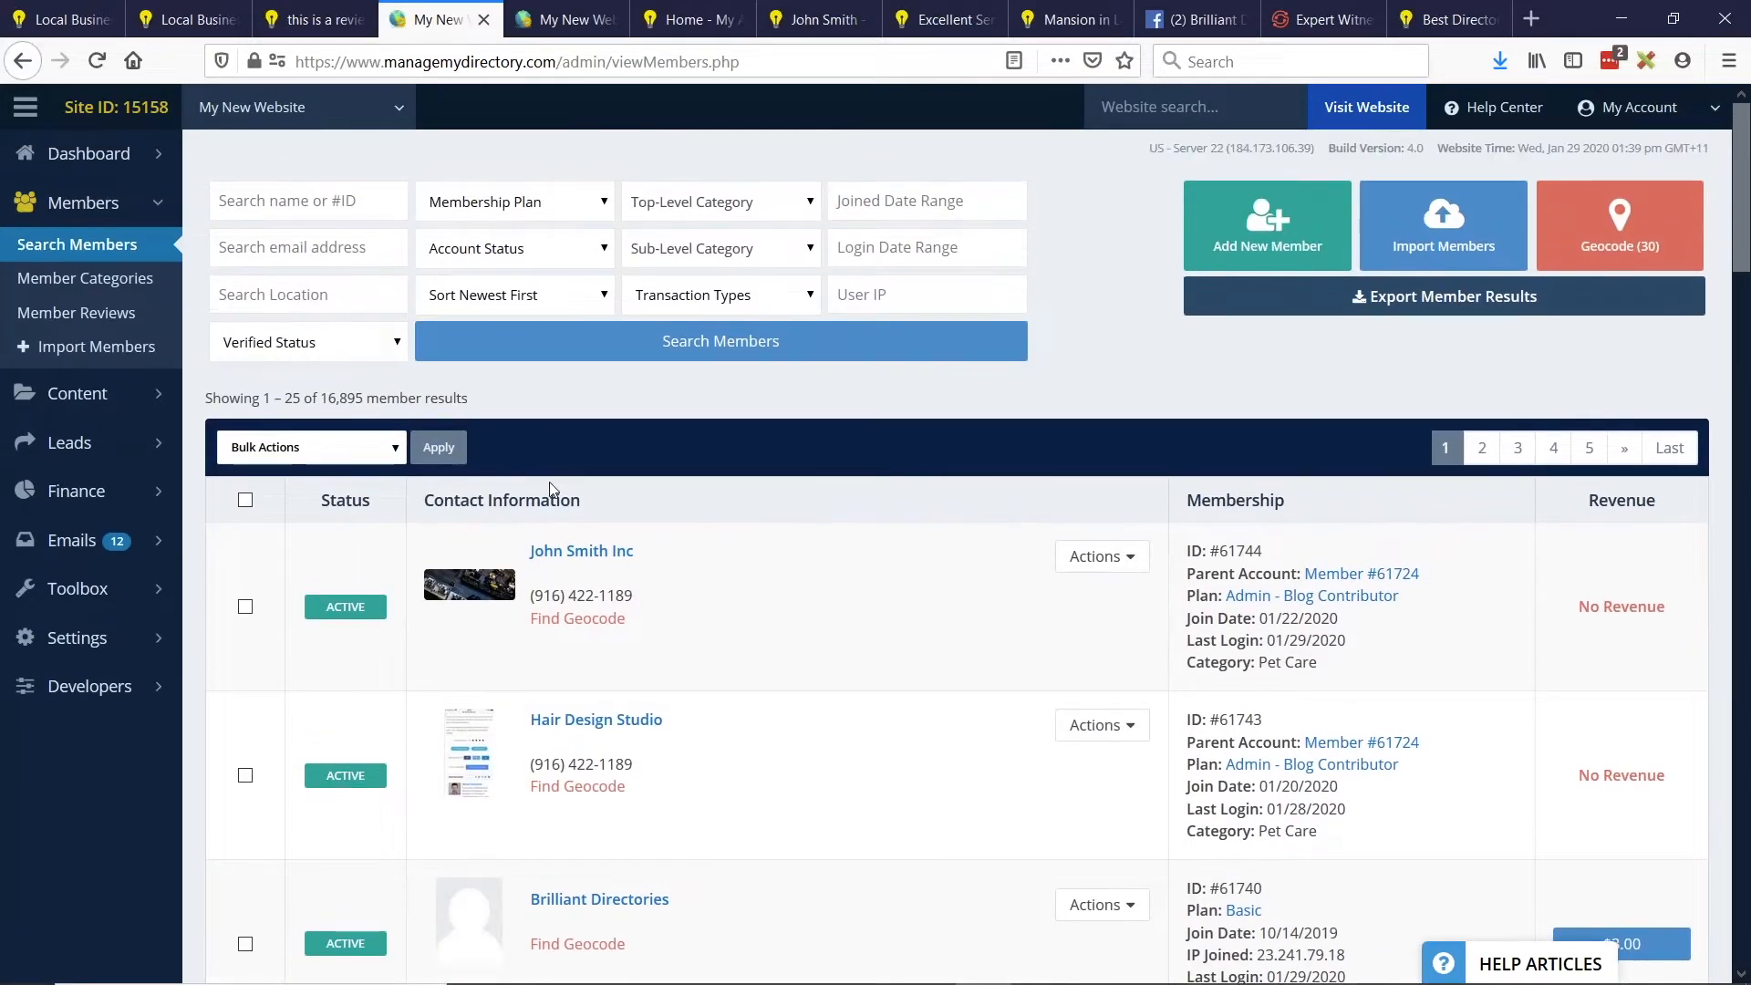
{"action": "left_click_drag", "start_coordinate": [527, 551], "coordinate": [638, 552]}
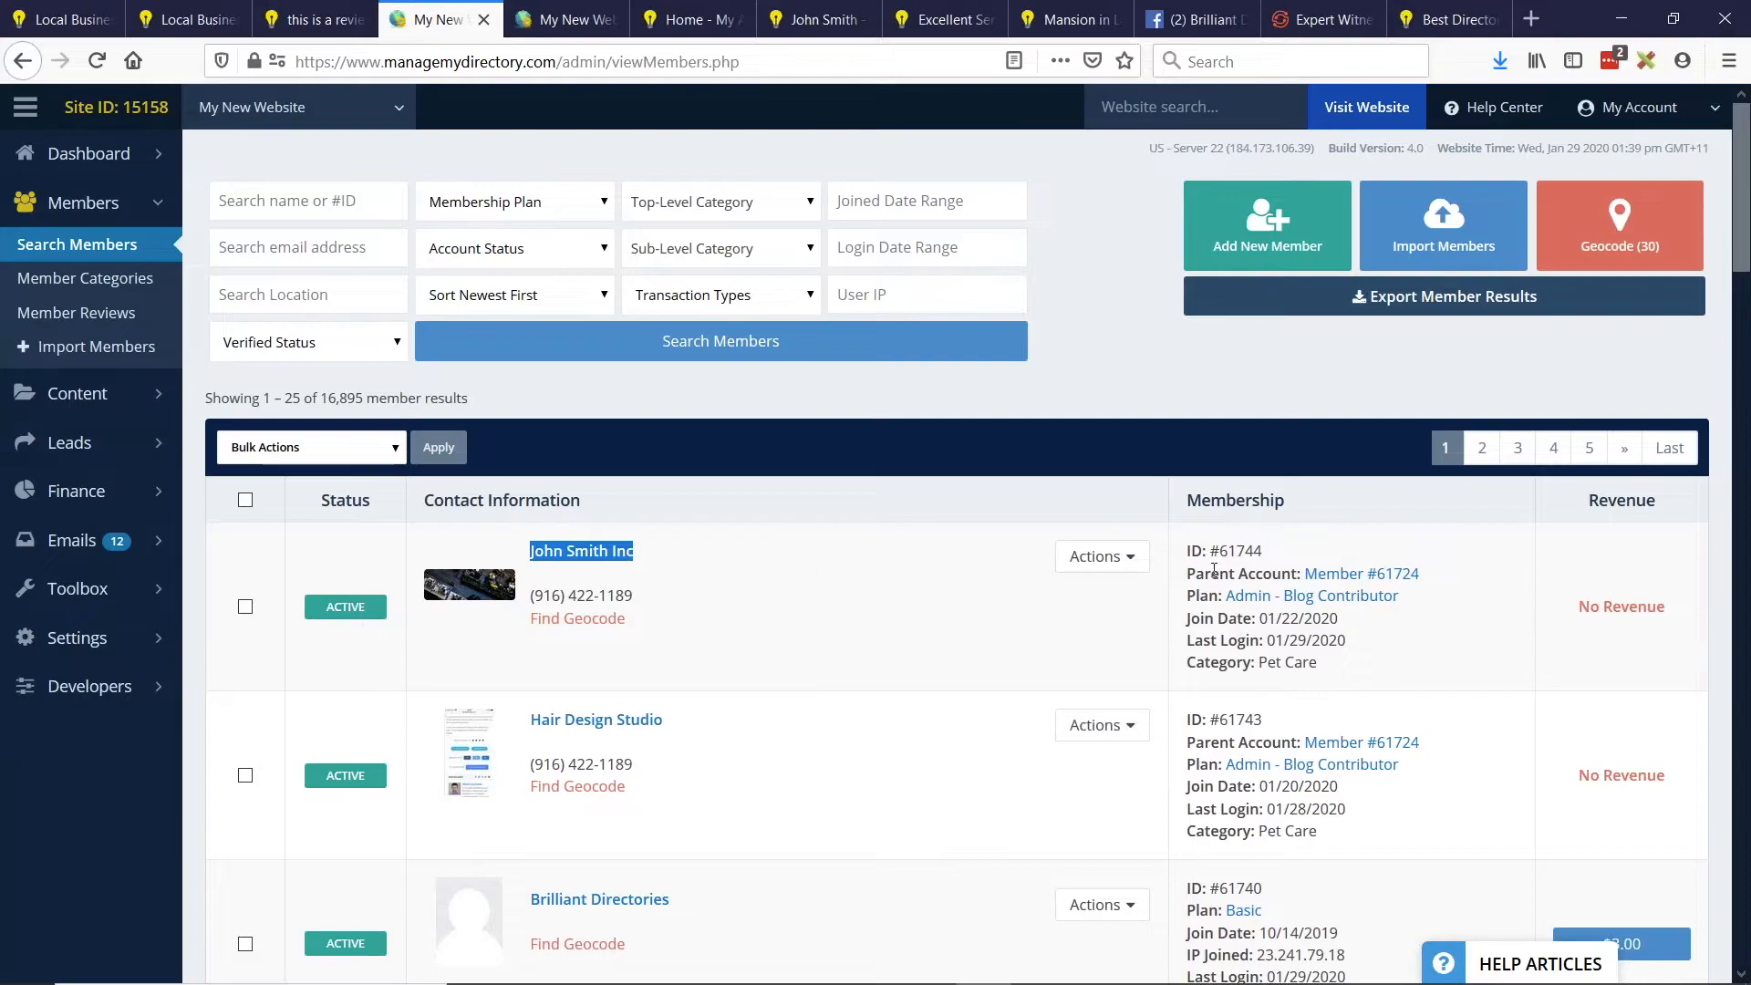
{"action": "left_click_drag", "start_coordinate": [1176, 584], "coordinate": [1301, 567]}
{"action": "left_click", "coordinate": [1289, 568]}
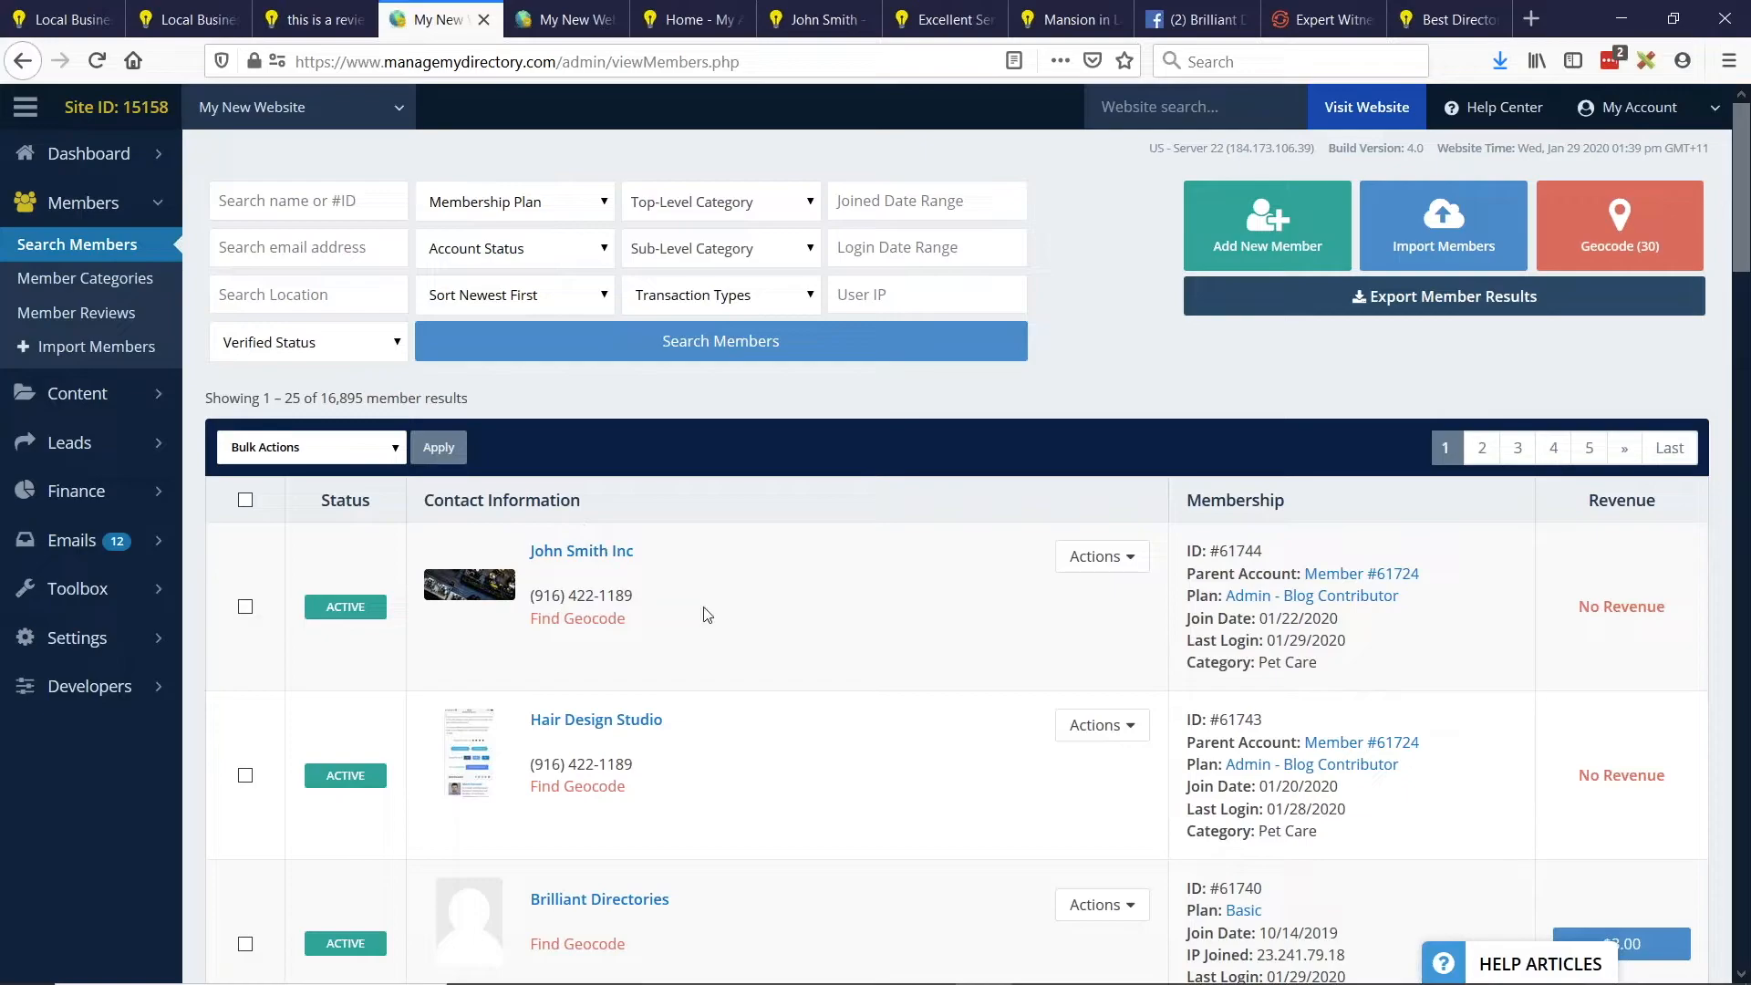
{"action": "left_click", "coordinate": [1373, 580]}
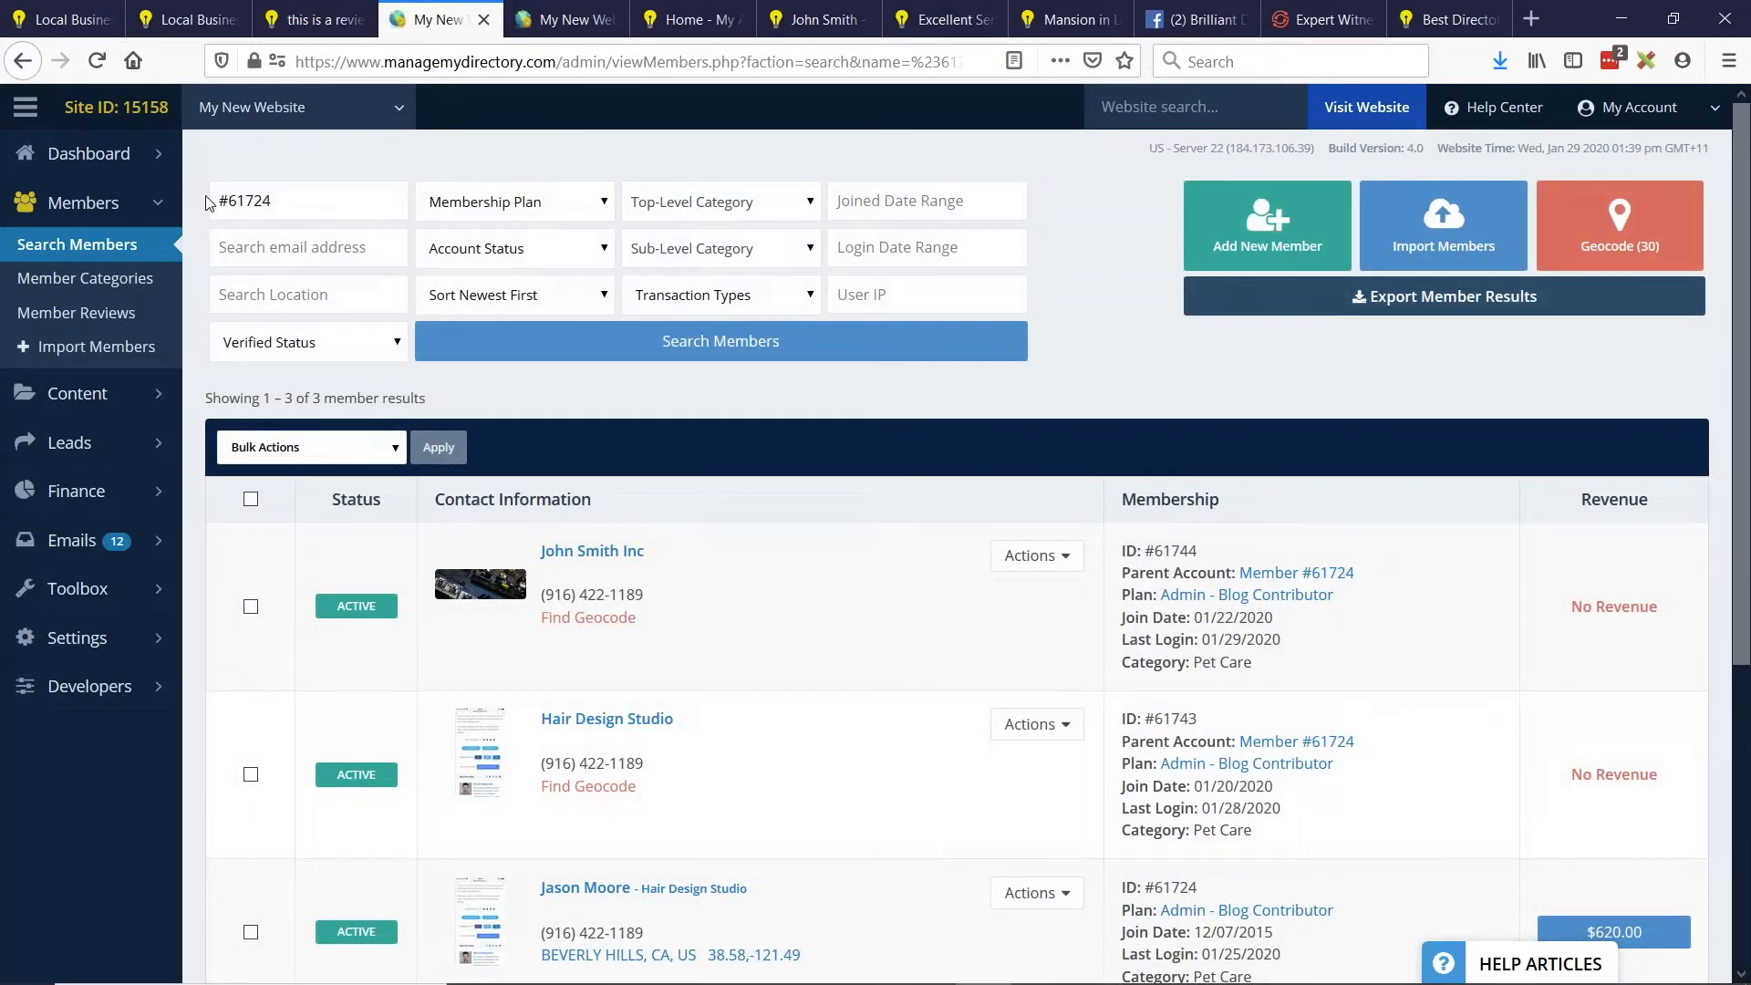
Examine the parent account's ID and its leading # in the name or ID search field.
{"action": "double_click", "coordinate": [221, 200]}
{"action": "left_click", "coordinate": [221, 199]}
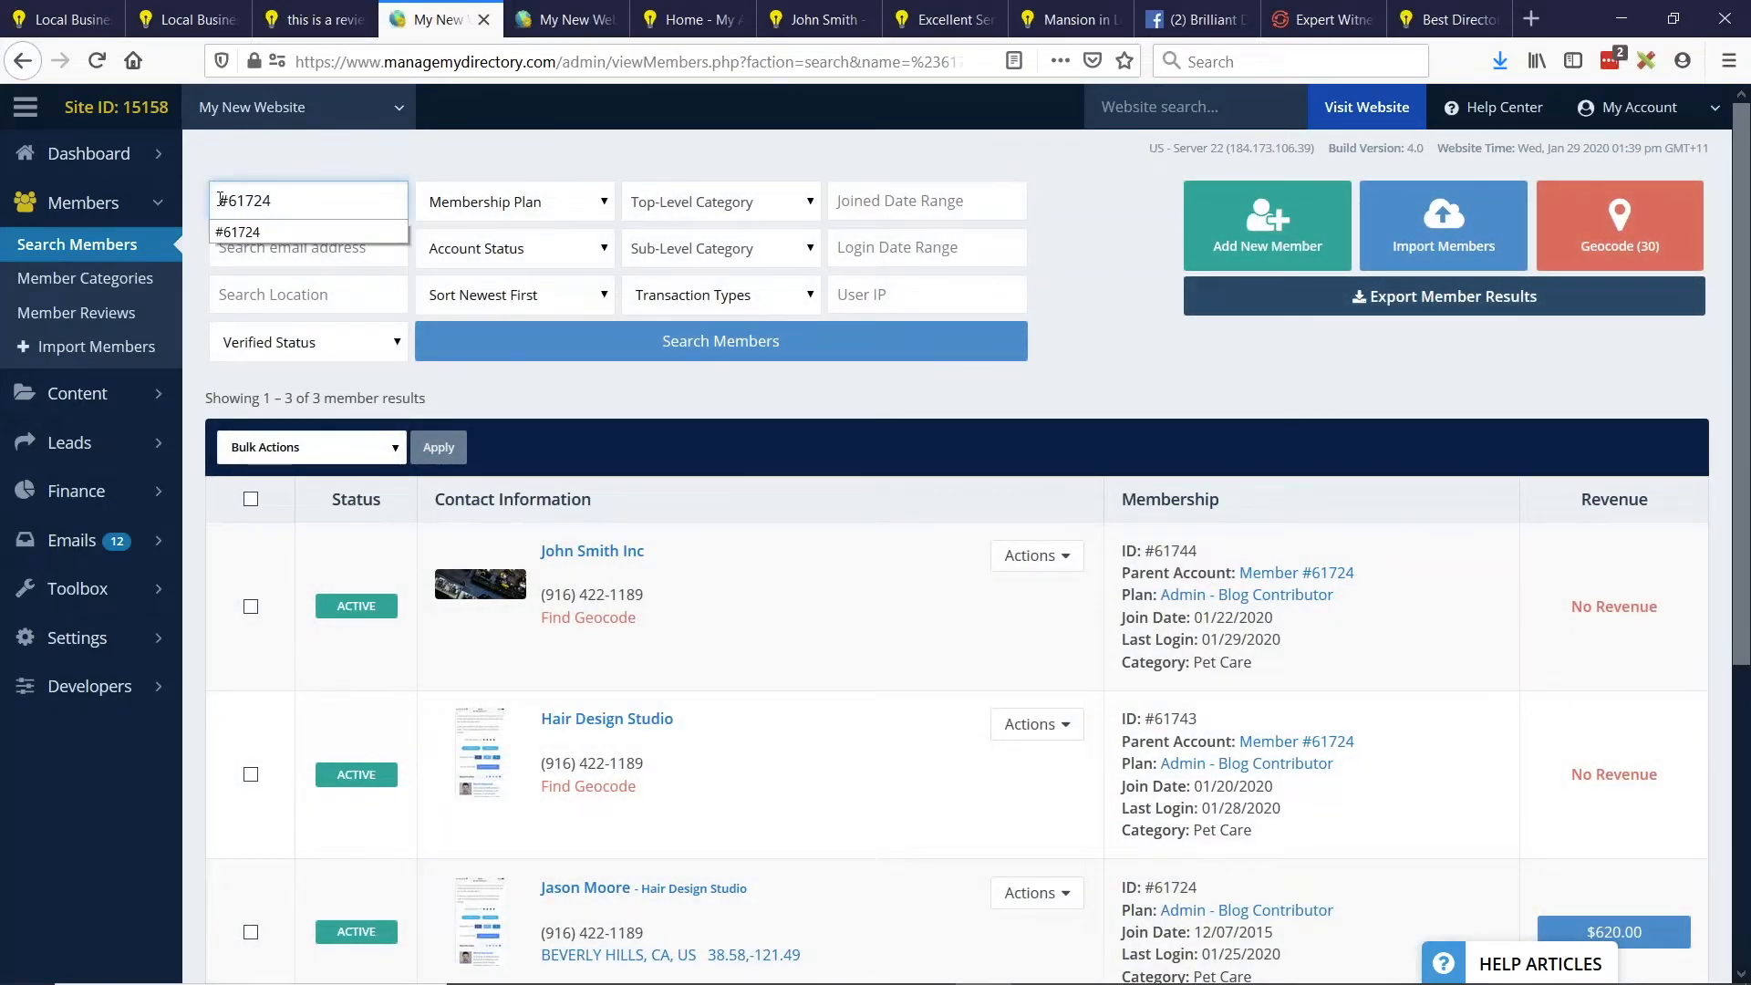
{"action": "left_click", "coordinate": [220, 200]}
{"action": "left_click_drag", "start_coordinate": [227, 200], "coordinate": [292, 193]}
{"action": "left_click", "coordinate": [239, 201]}
{"action": "left_click", "coordinate": [237, 204]}
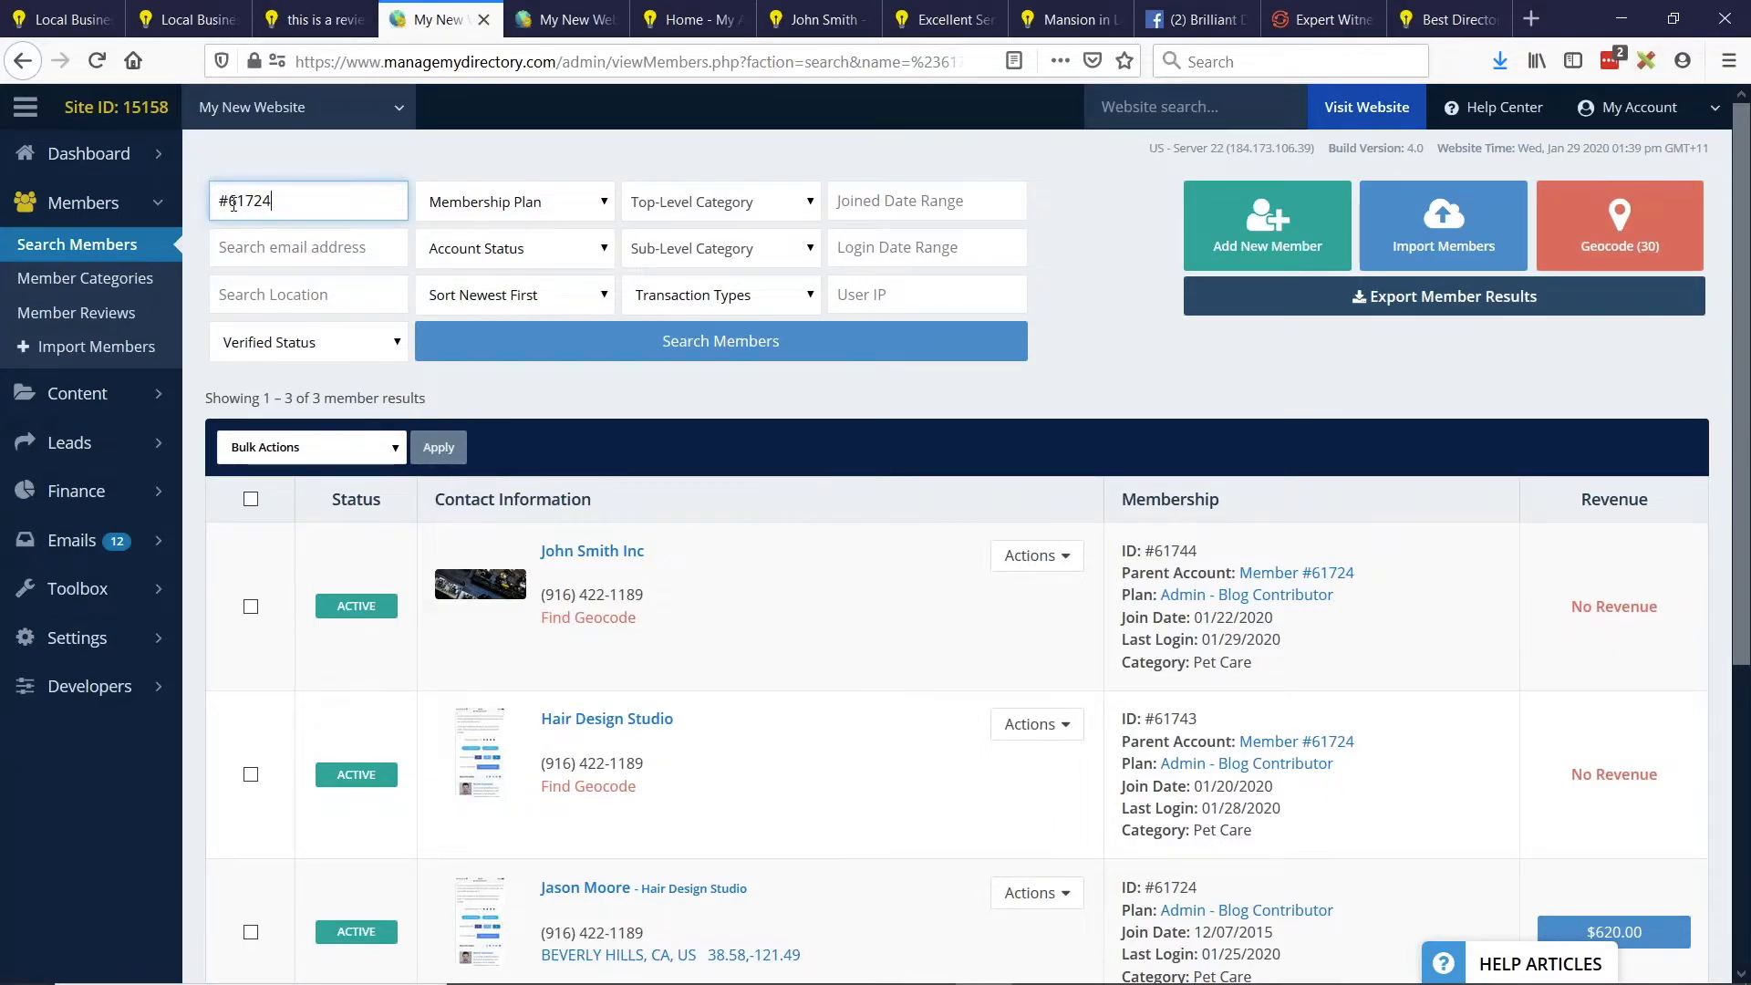
{"action": "left_click_drag", "start_coordinate": [230, 203], "coordinate": [270, 202]}
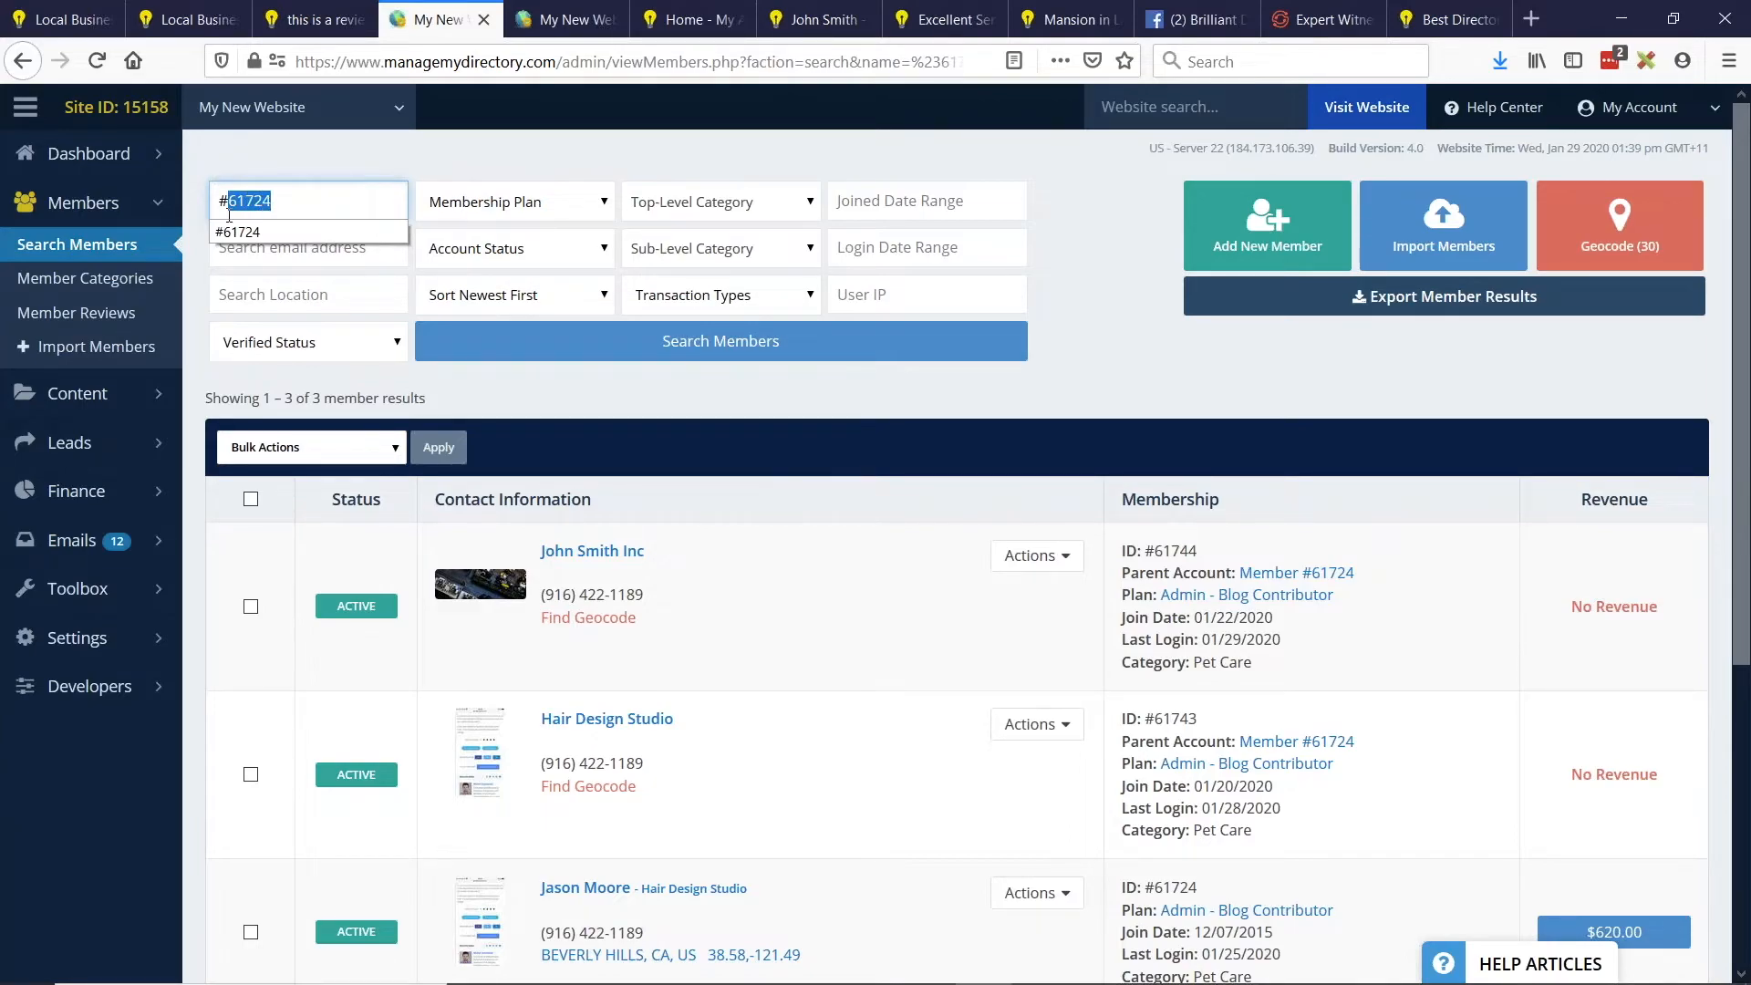
{"action": "left_click", "coordinate": [231, 203]}
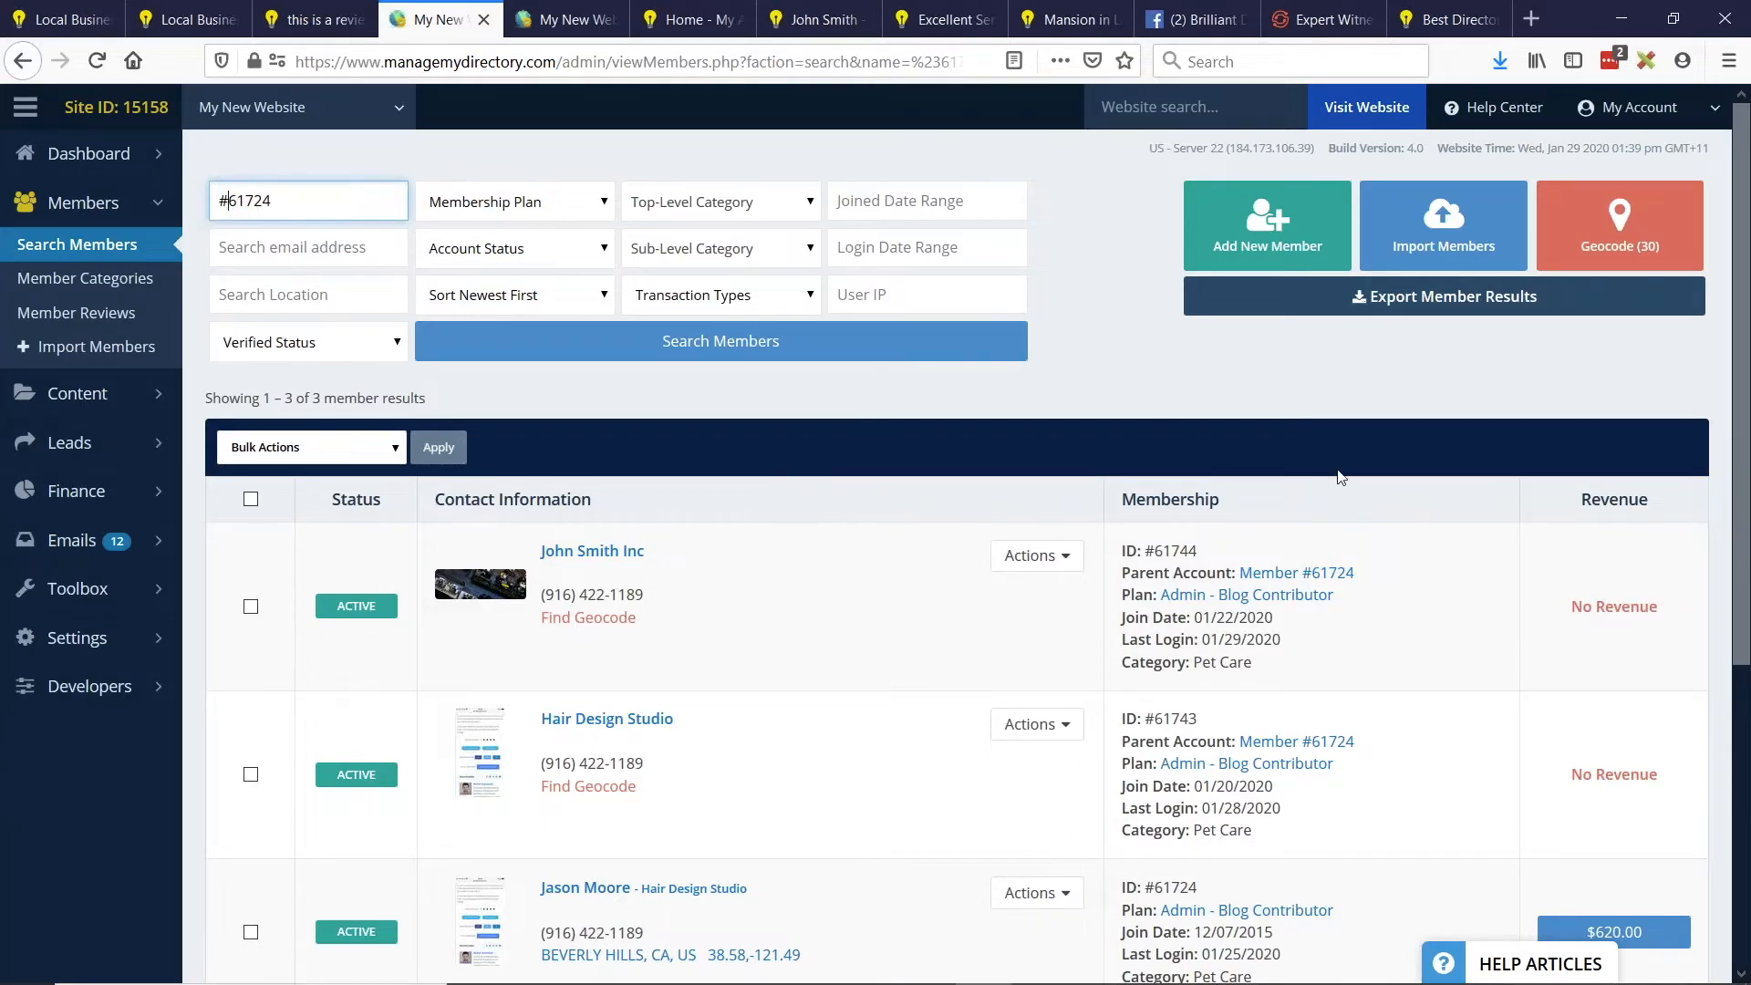
Compare the Parent Account entries of the listed sub-accounts with the parent member's own ID.
{"action": "scroll", "coordinate": [1388, 438], "scroll_direction": "down", "scroll_amount": 2}
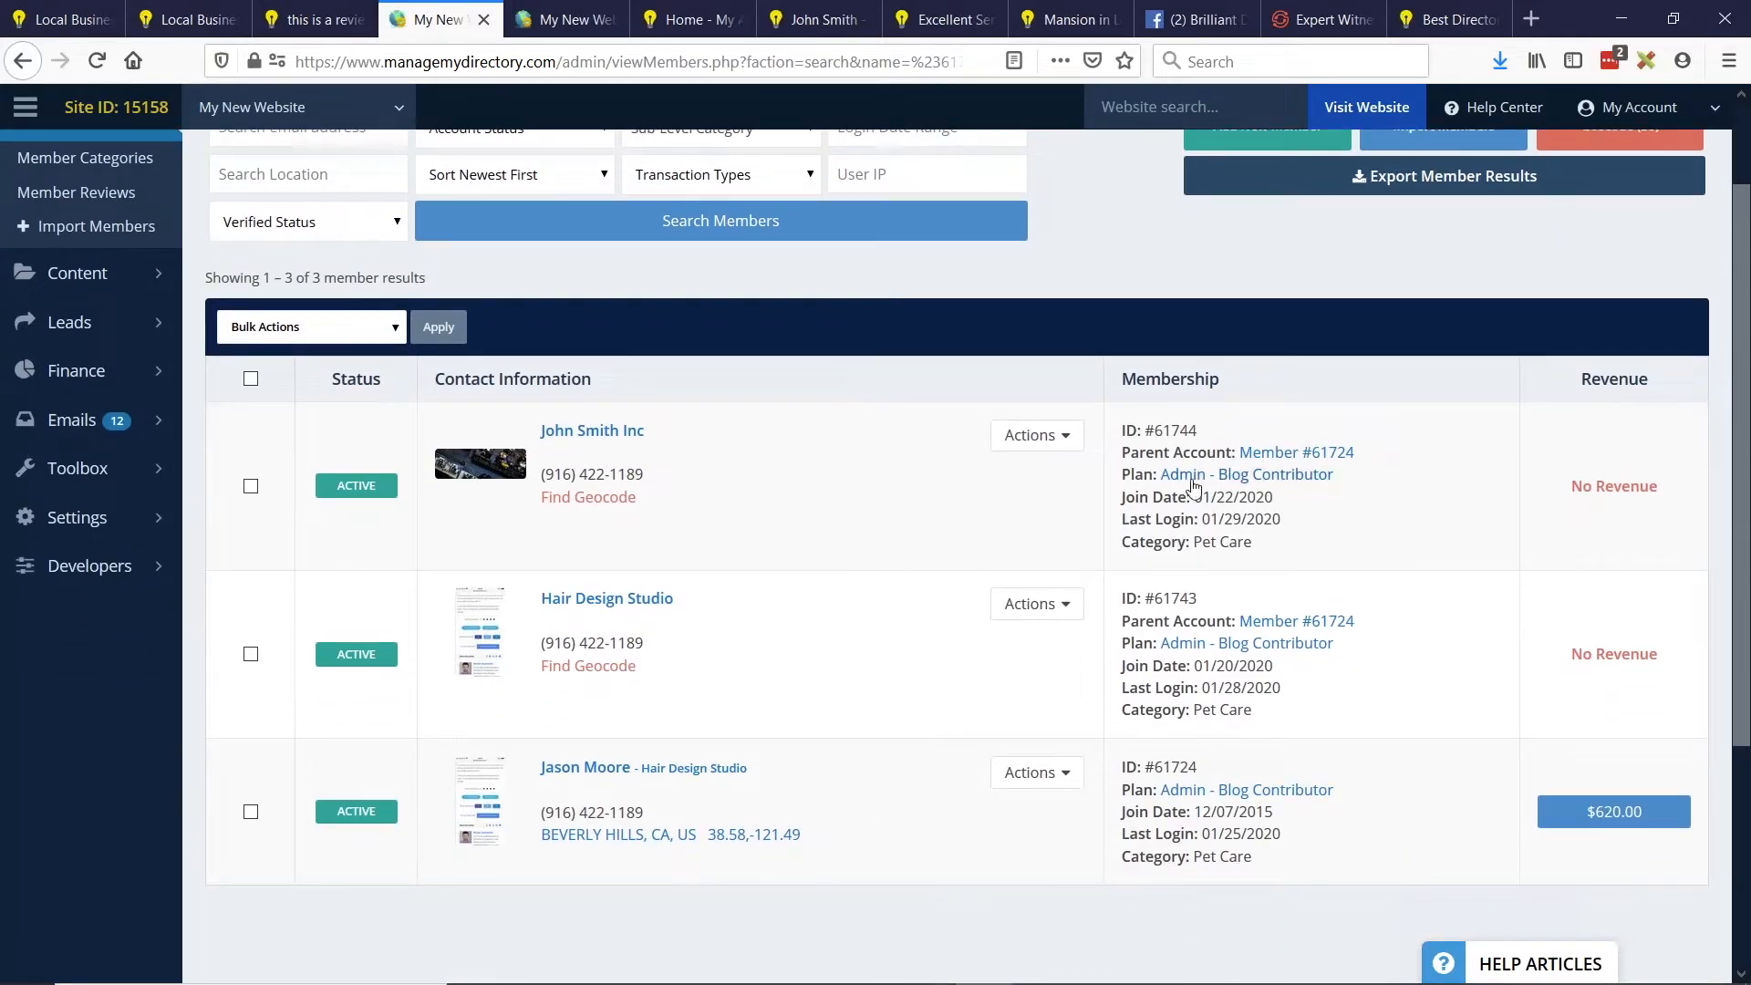
{"action": "left_click_drag", "start_coordinate": [1120, 451], "coordinate": [1236, 456]}
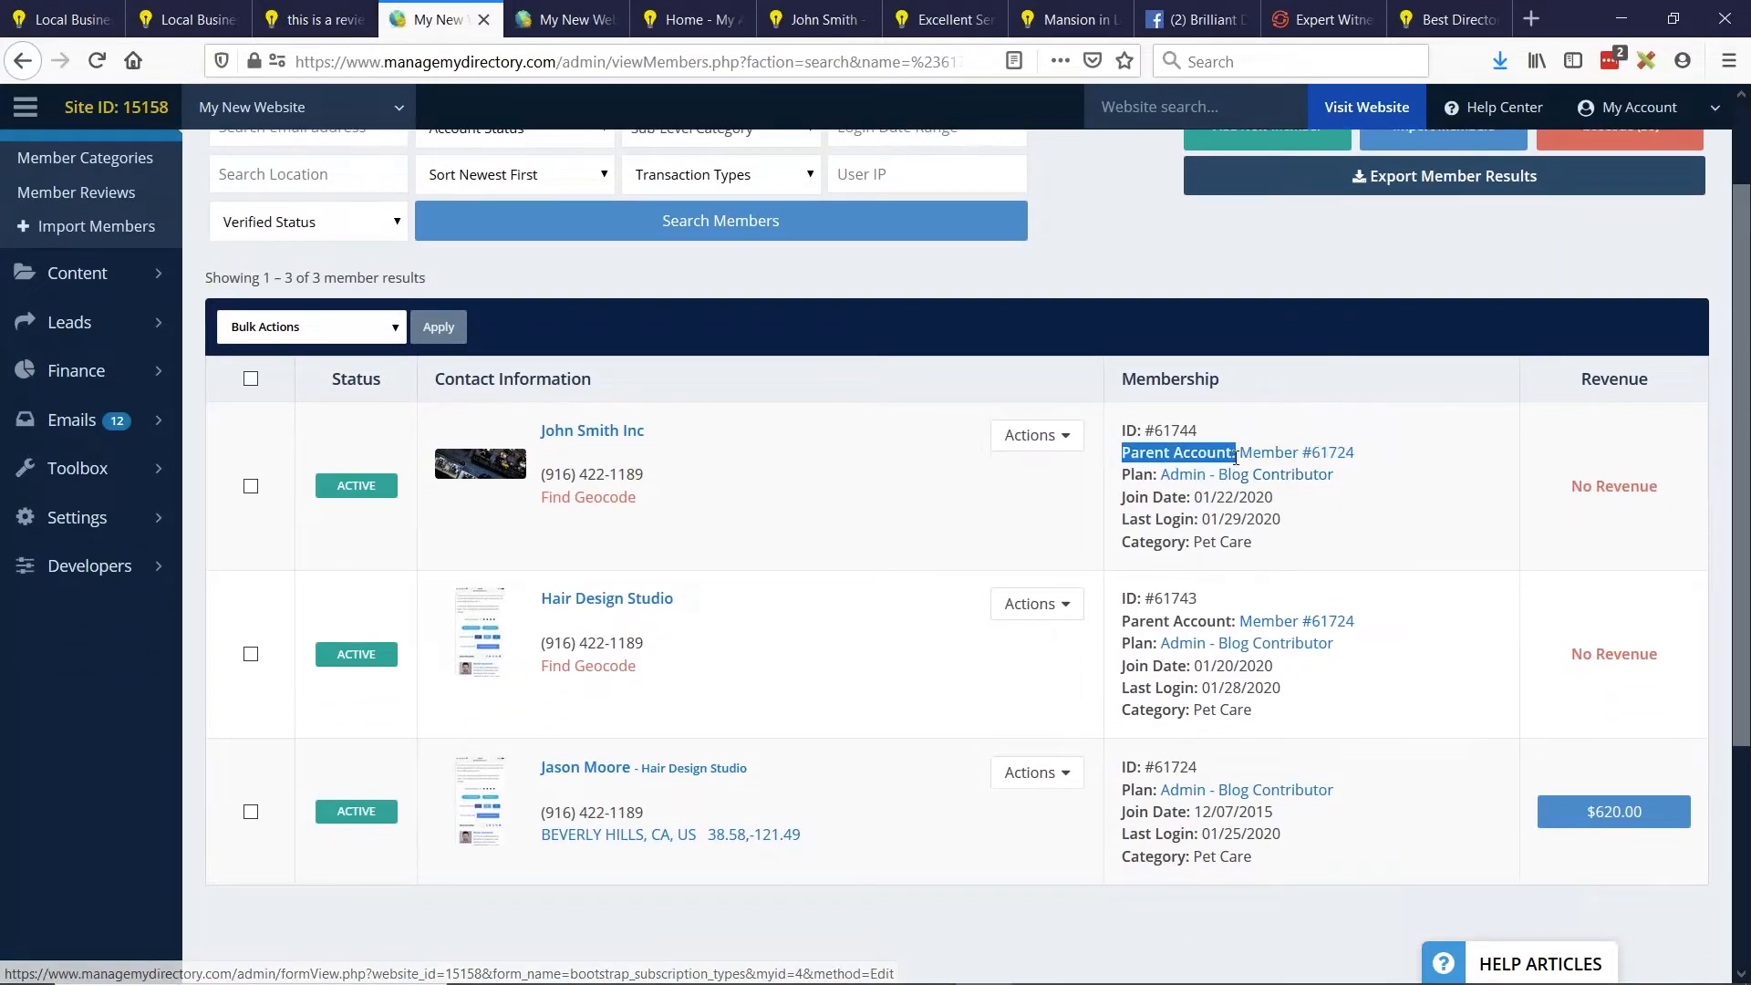
{"action": "left_click", "coordinate": [1076, 489]}
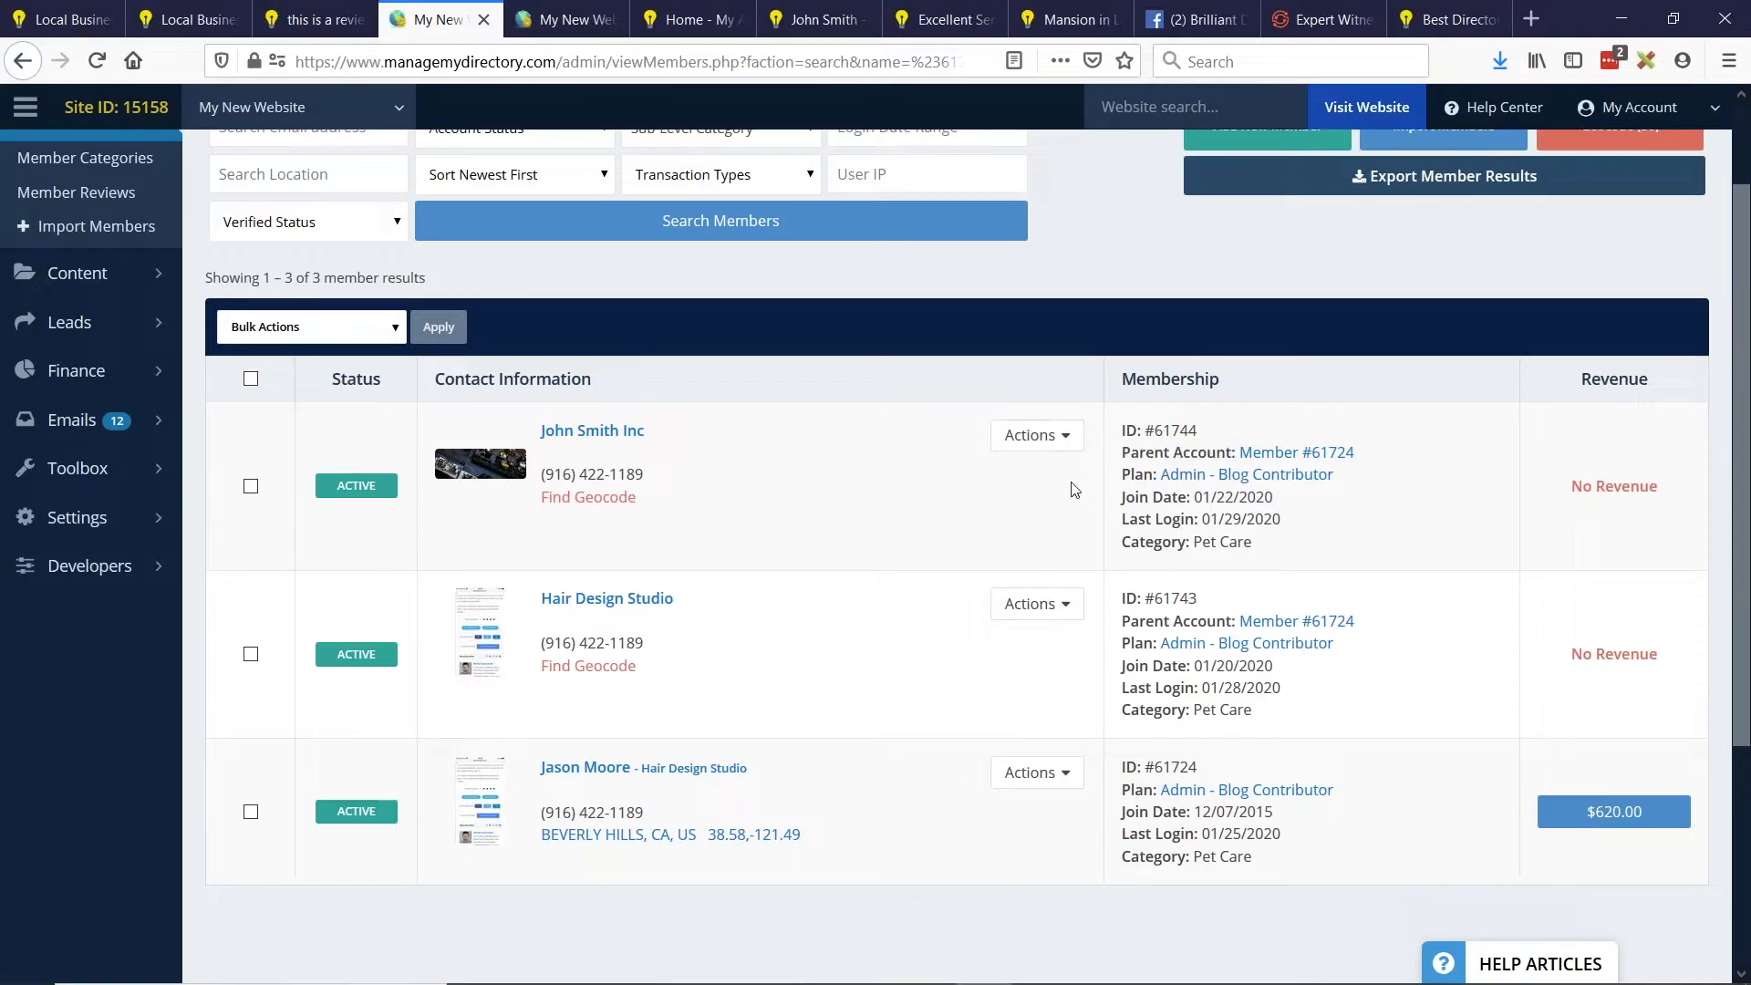
{"action": "scroll", "coordinate": [1174, 748], "scroll_direction": "down", "scroll_amount": 2}
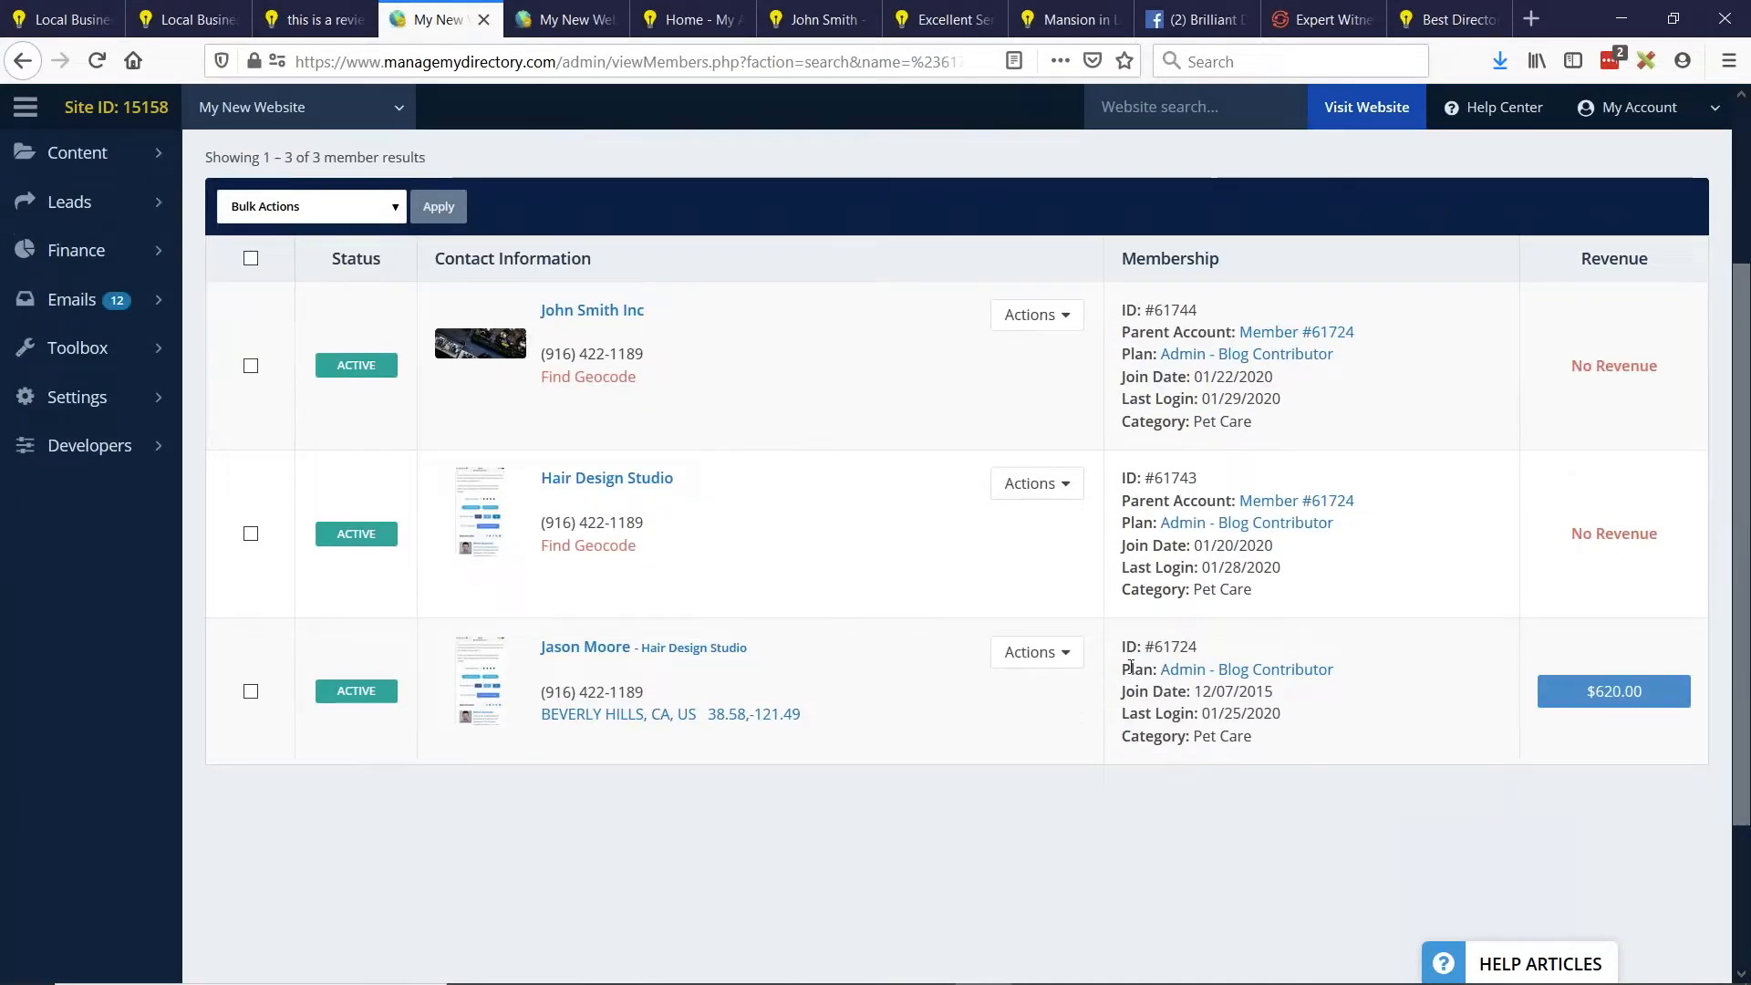
{"action": "left_click_drag", "start_coordinate": [1125, 664], "coordinate": [1343, 659]}
{"action": "left_click", "coordinate": [1198, 644]}
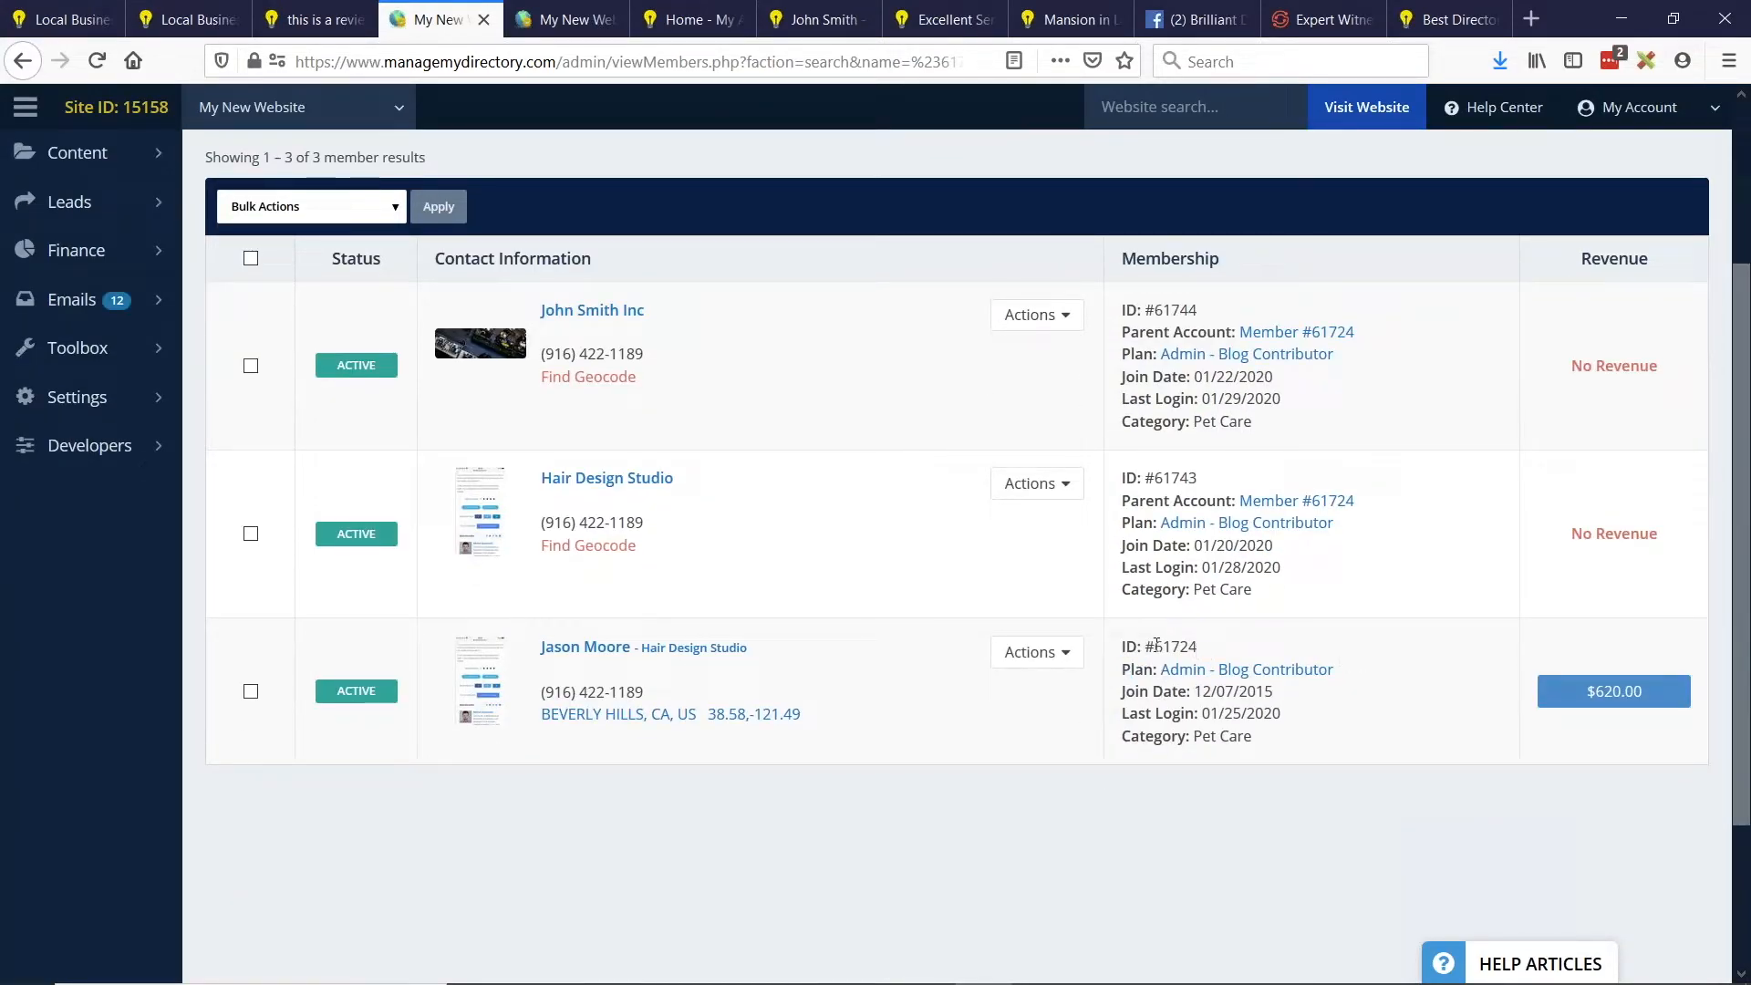
{"action": "left_click_drag", "start_coordinate": [1156, 644], "coordinate": [1204, 648]}
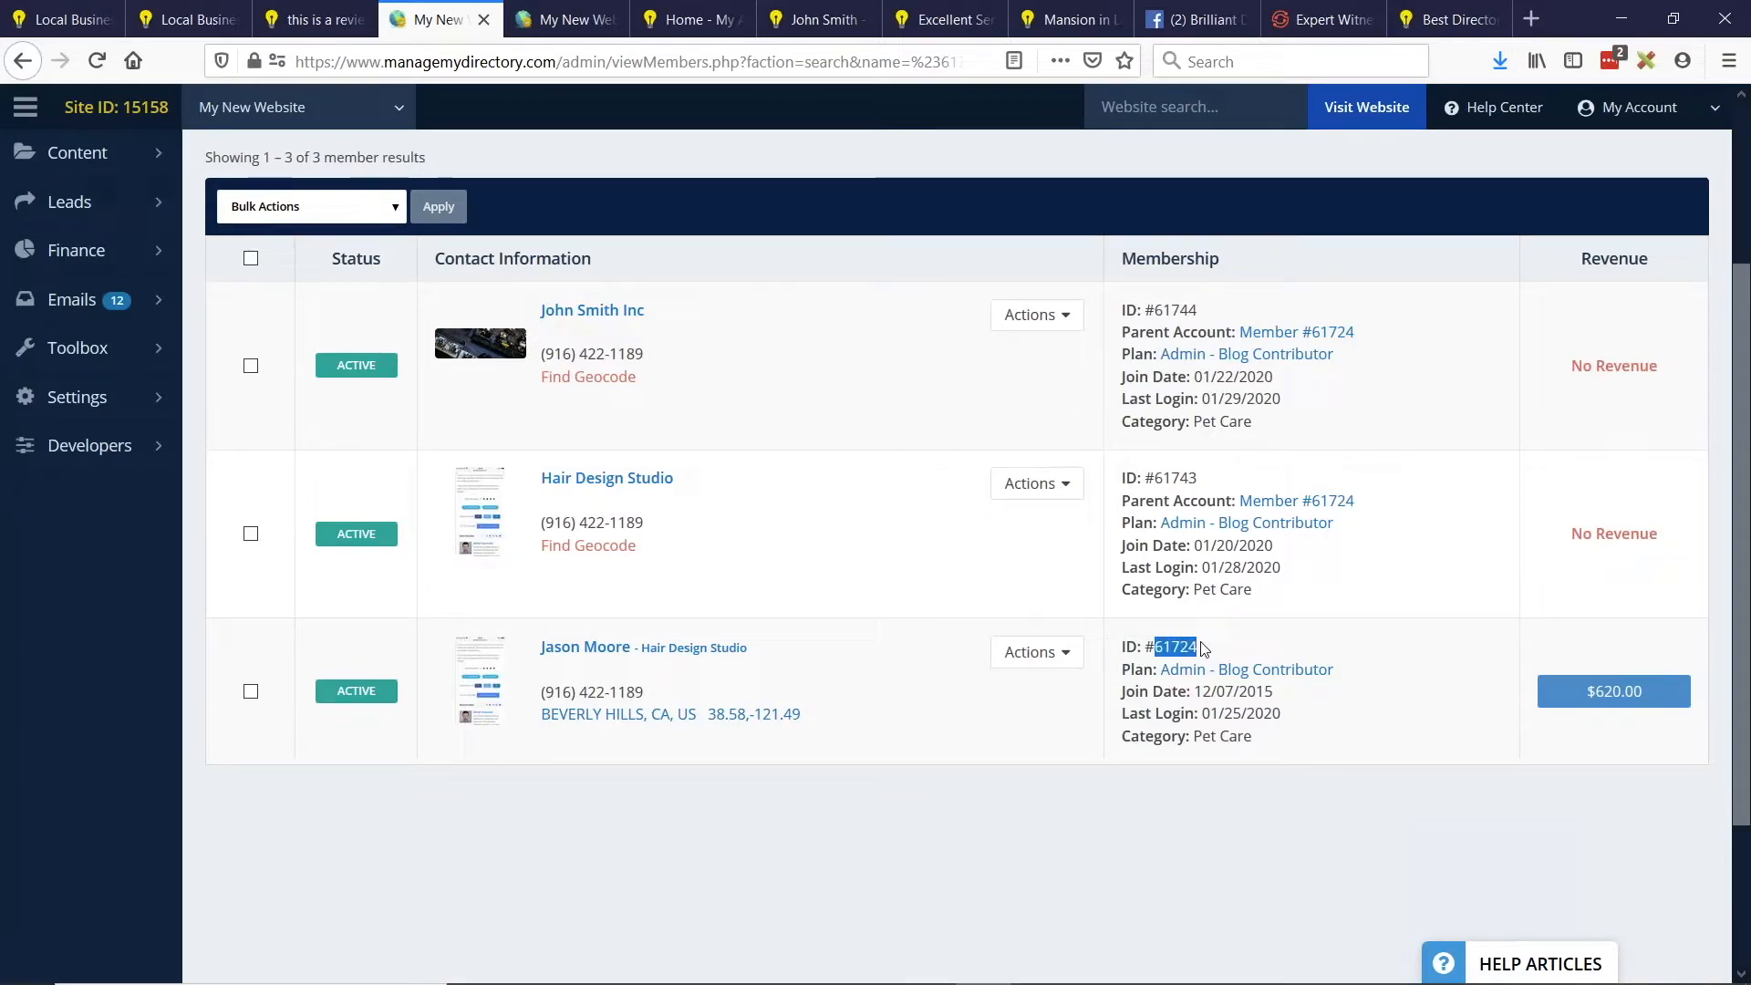
{"action": "left_click_drag", "start_coordinate": [1123, 500], "coordinate": [1172, 500]}
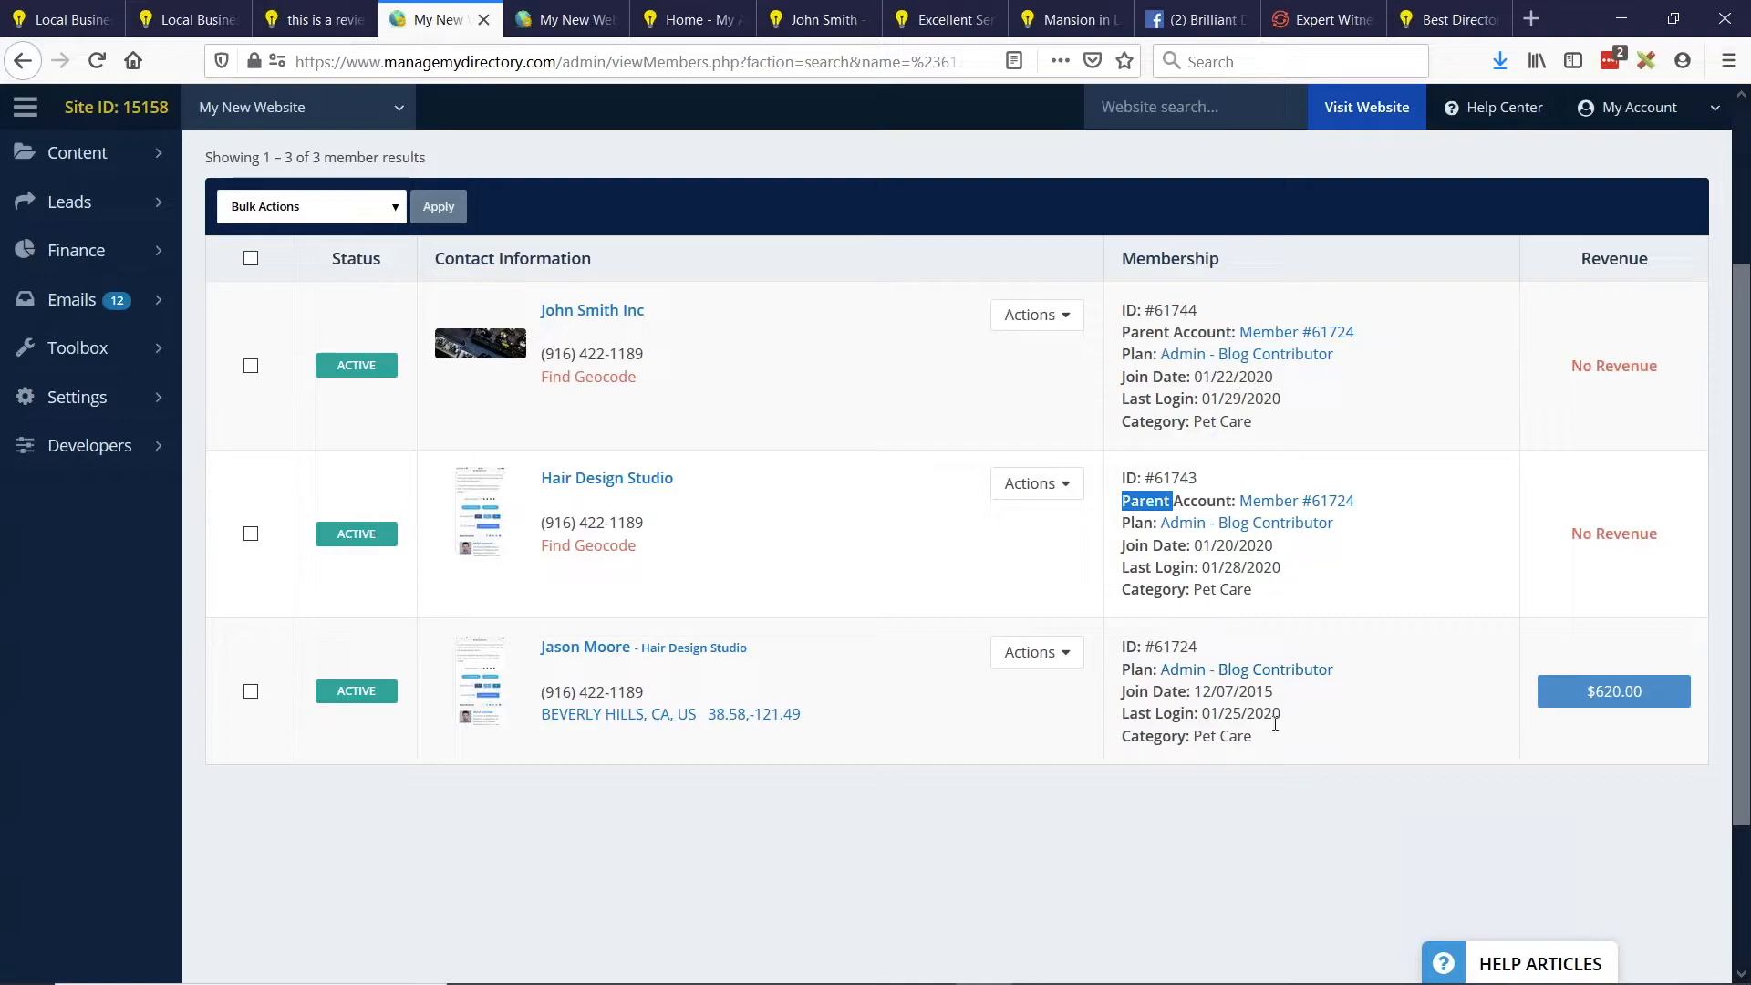
Review the bulk actions available for the listed accounts and close the list without choosing one.
{"action": "left_click", "coordinate": [345, 206]}
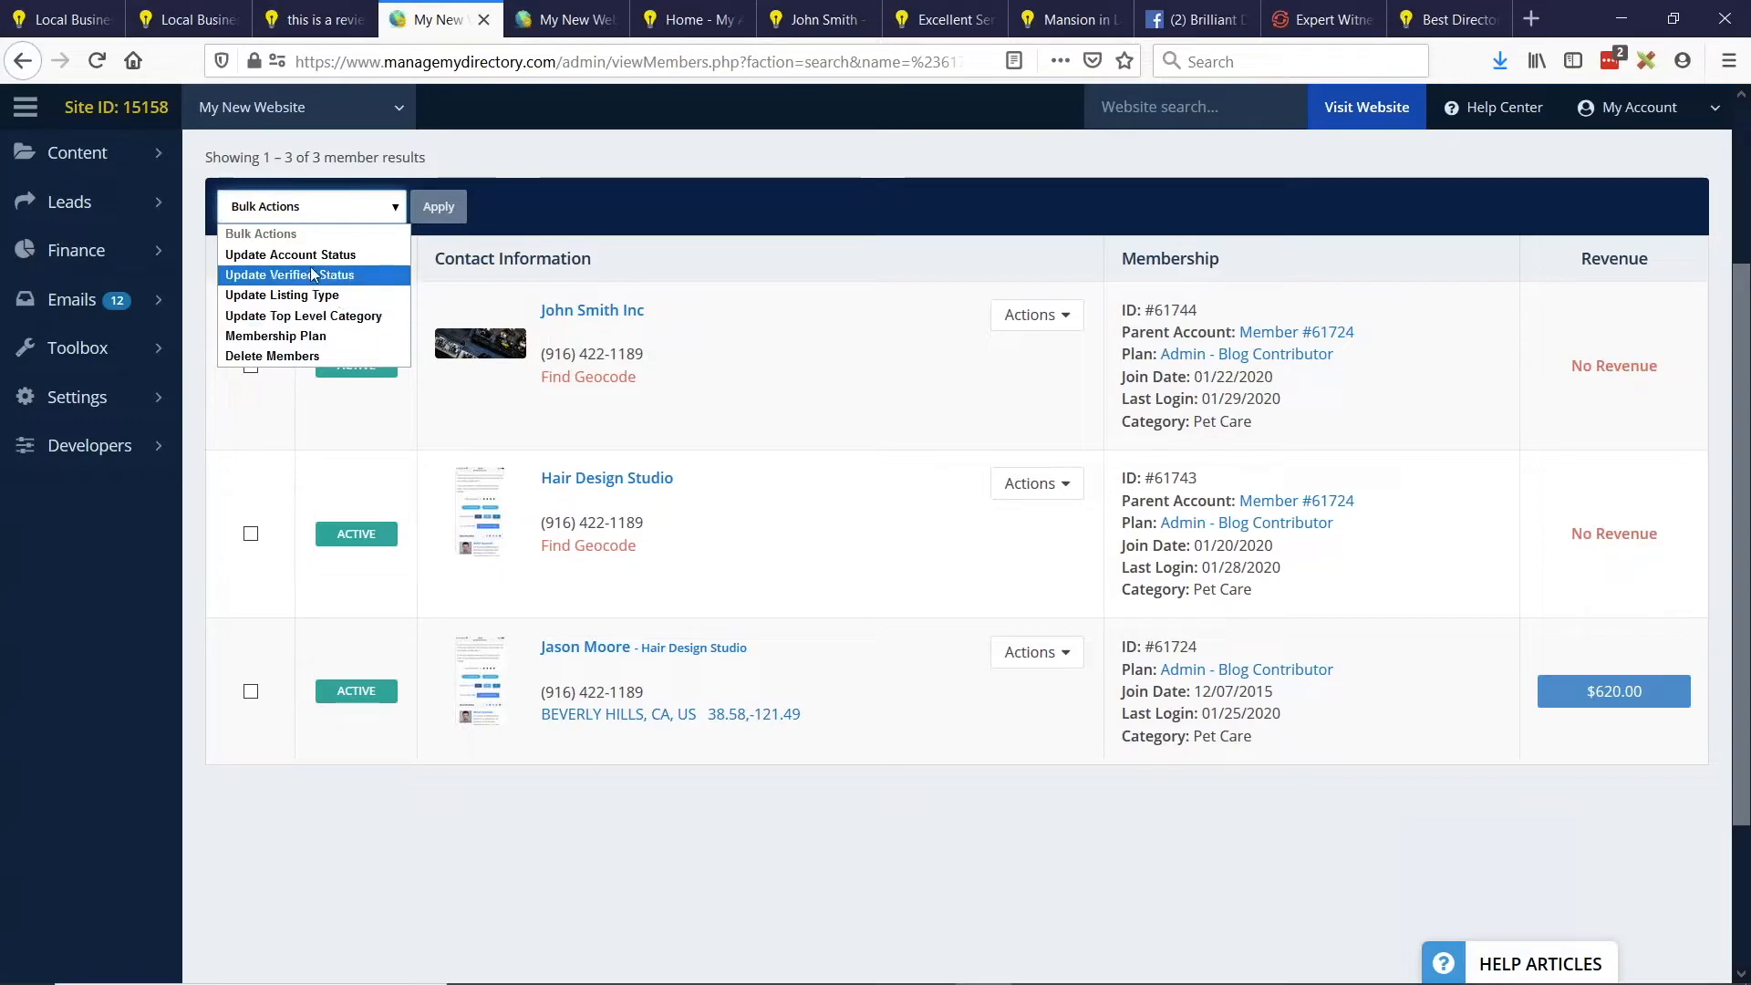
{"action": "mouse_move", "coordinate": [102, 250]}
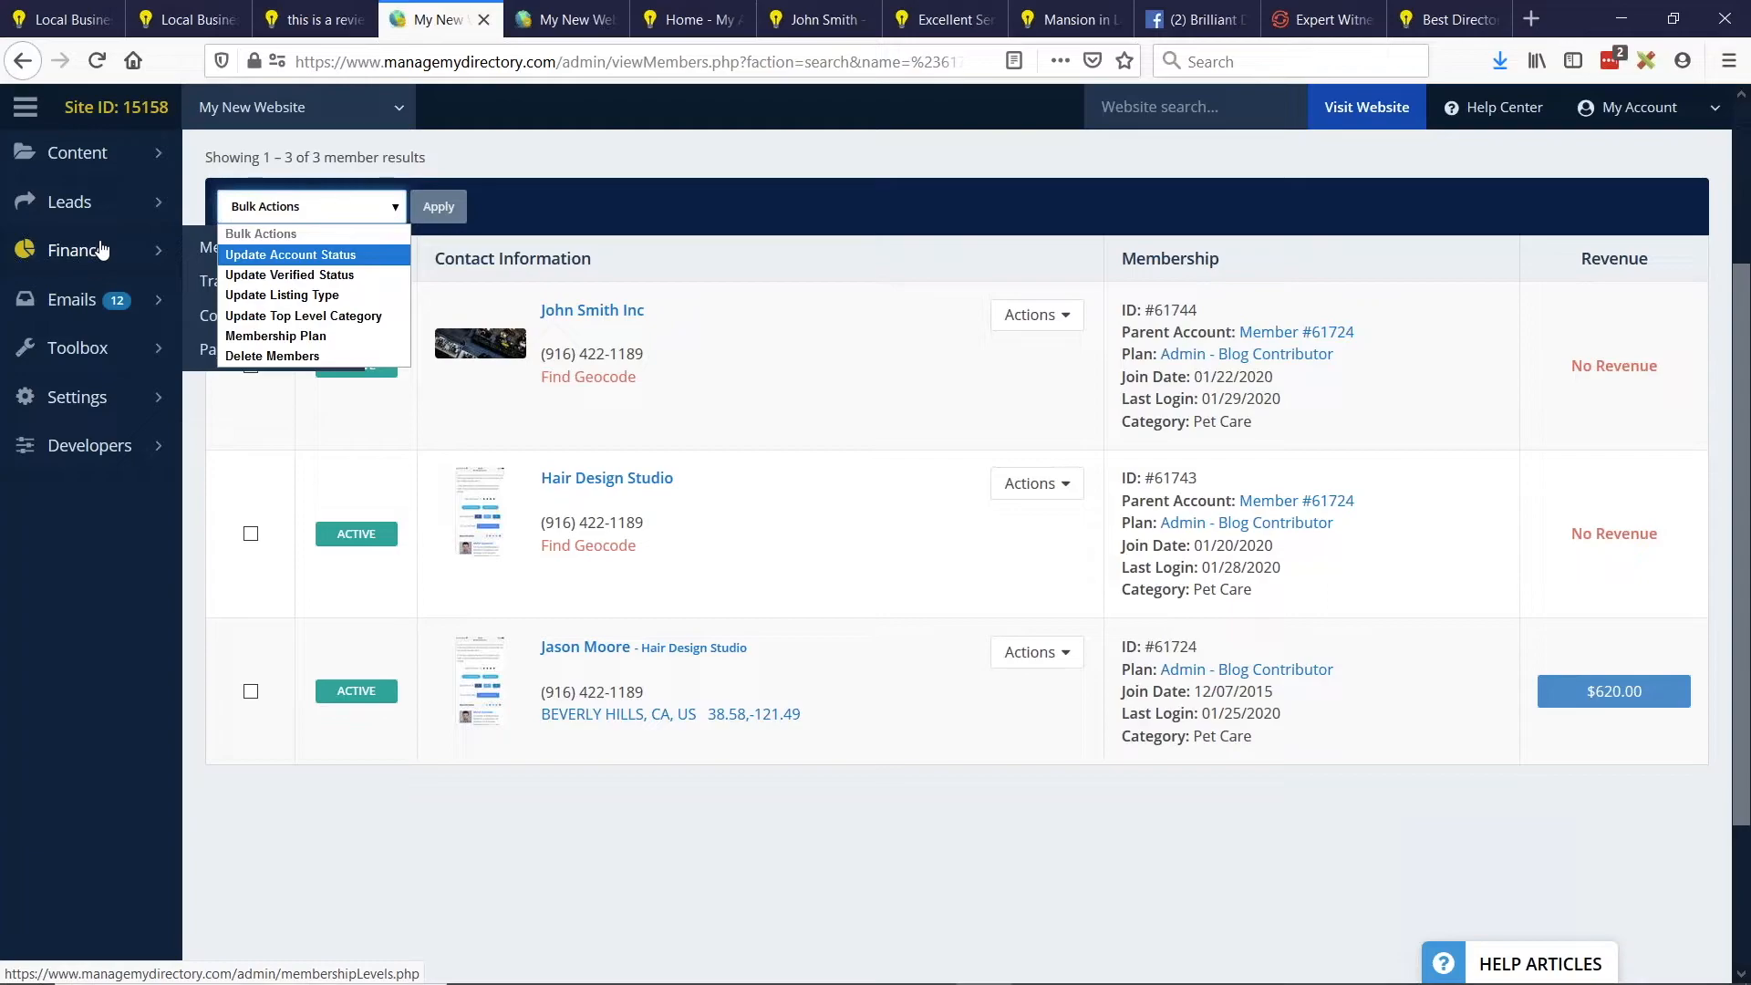
{"action": "left_click", "coordinate": [1332, 351]}
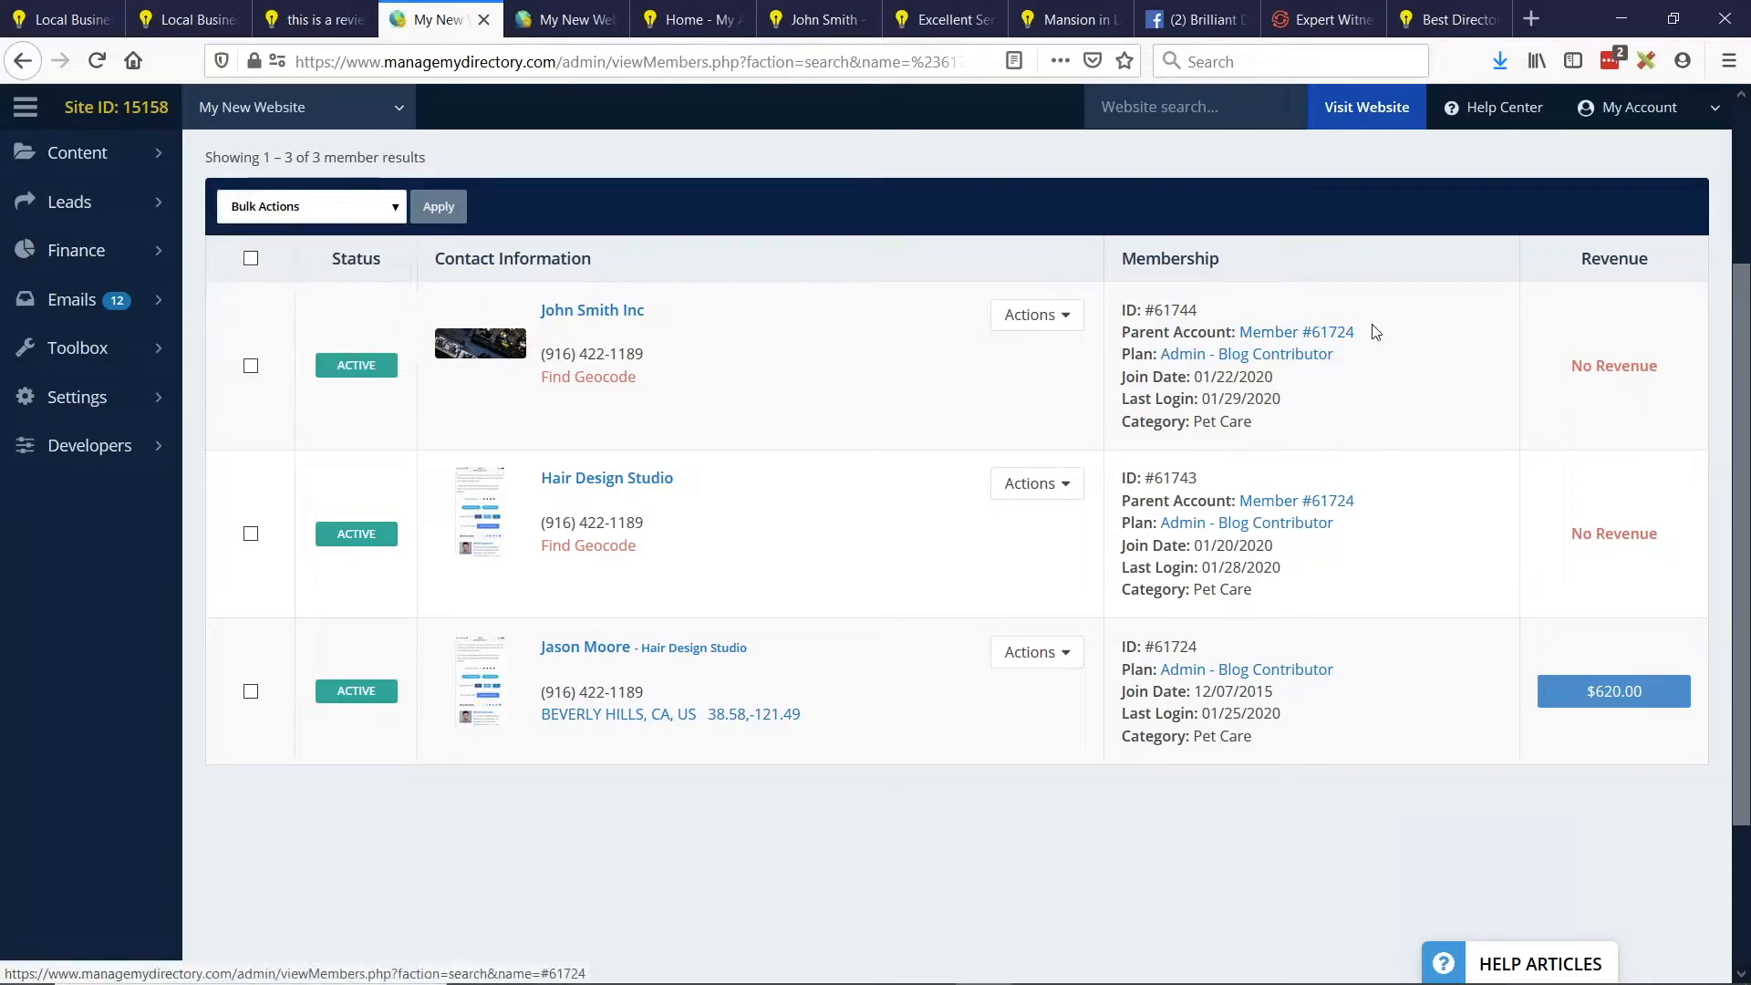
{"action": "left_click_drag", "start_coordinate": [1368, 332], "coordinate": [1307, 346]}
{"action": "left_click", "coordinate": [1392, 306]}
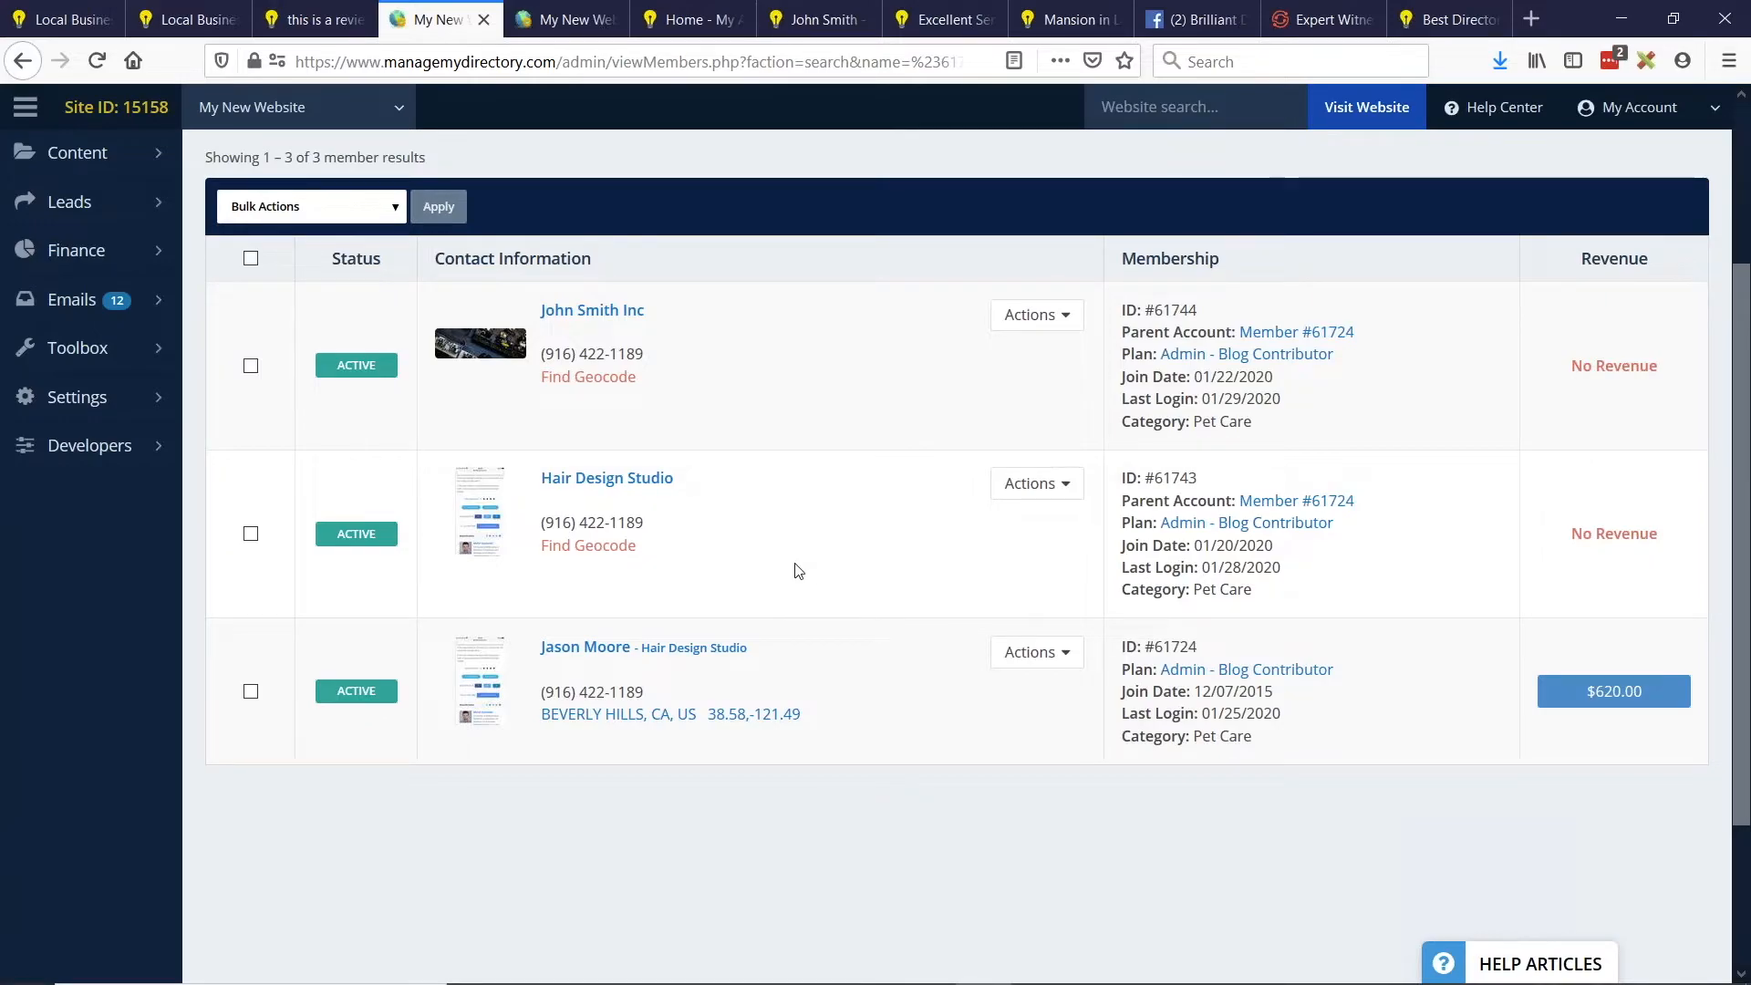
Remove the # from the parent account's ID and search for that member alone.
{"action": "scroll", "coordinate": [797, 566], "scroll_direction": "up", "scroll_amount": 3}
{"action": "left_click", "coordinate": [233, 206]}
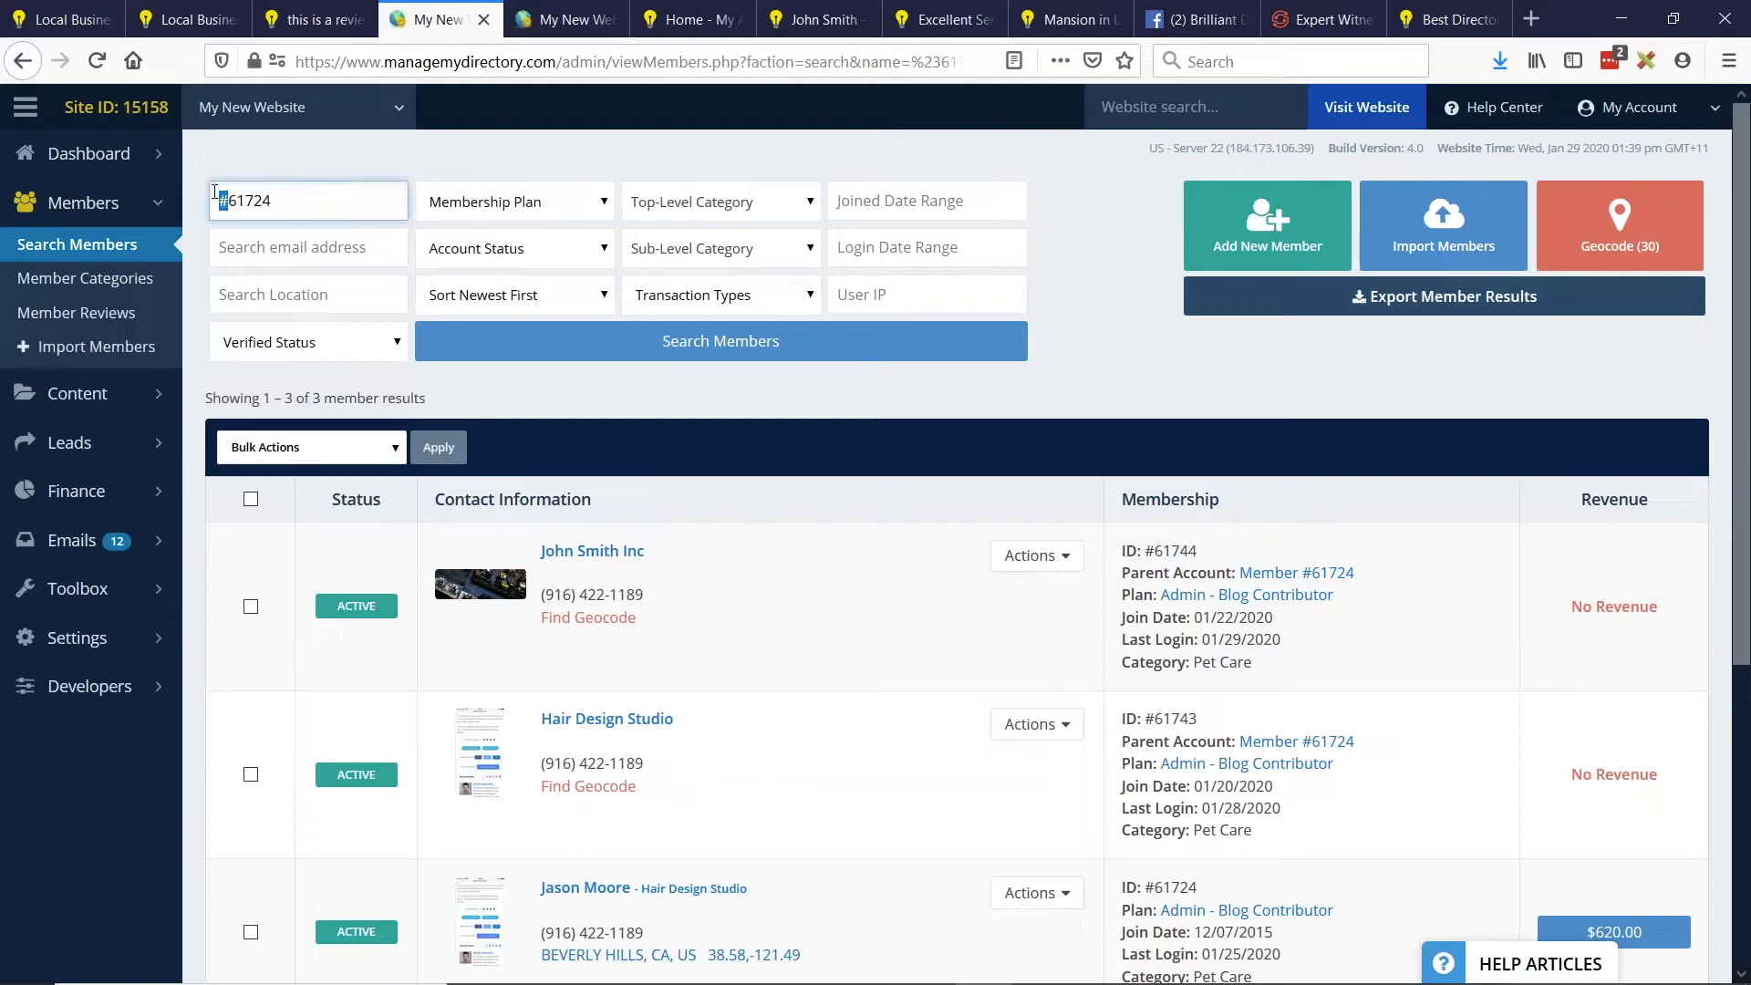
{"action": "left_click", "coordinate": [237, 203]}
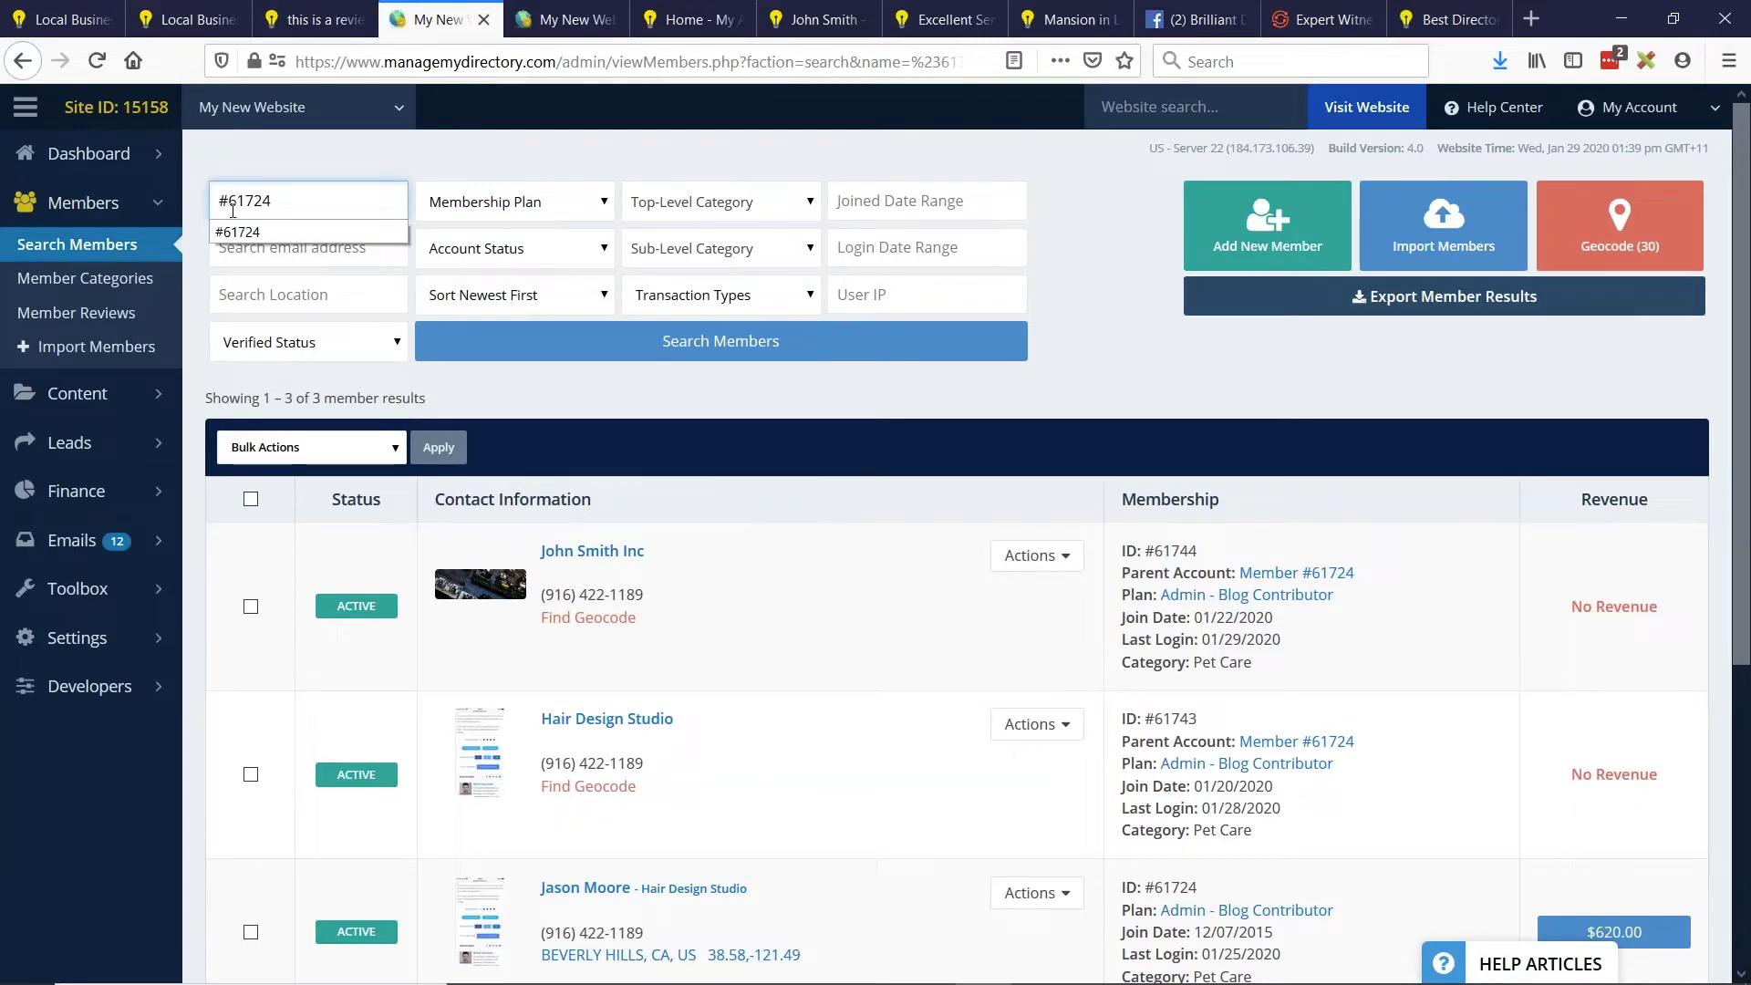
{"action": "left_click_drag", "start_coordinate": [228, 199], "coordinate": [219, 199]}
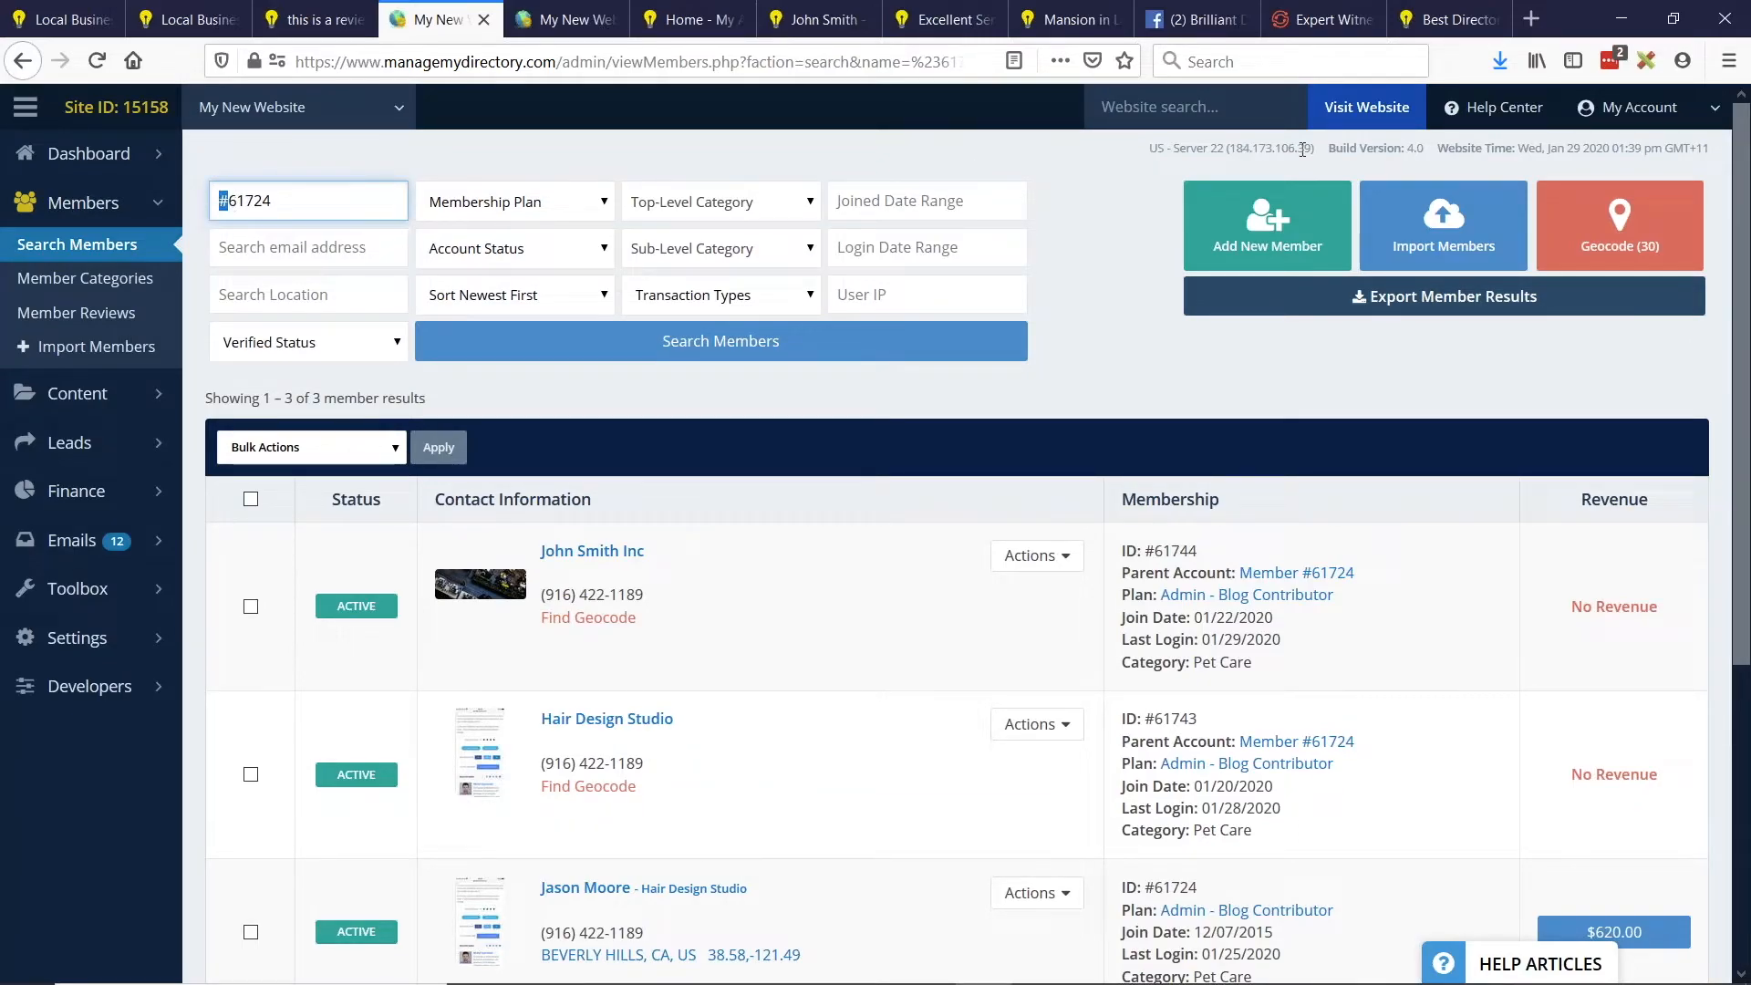
{"action": "key", "text": "BackSpace"}
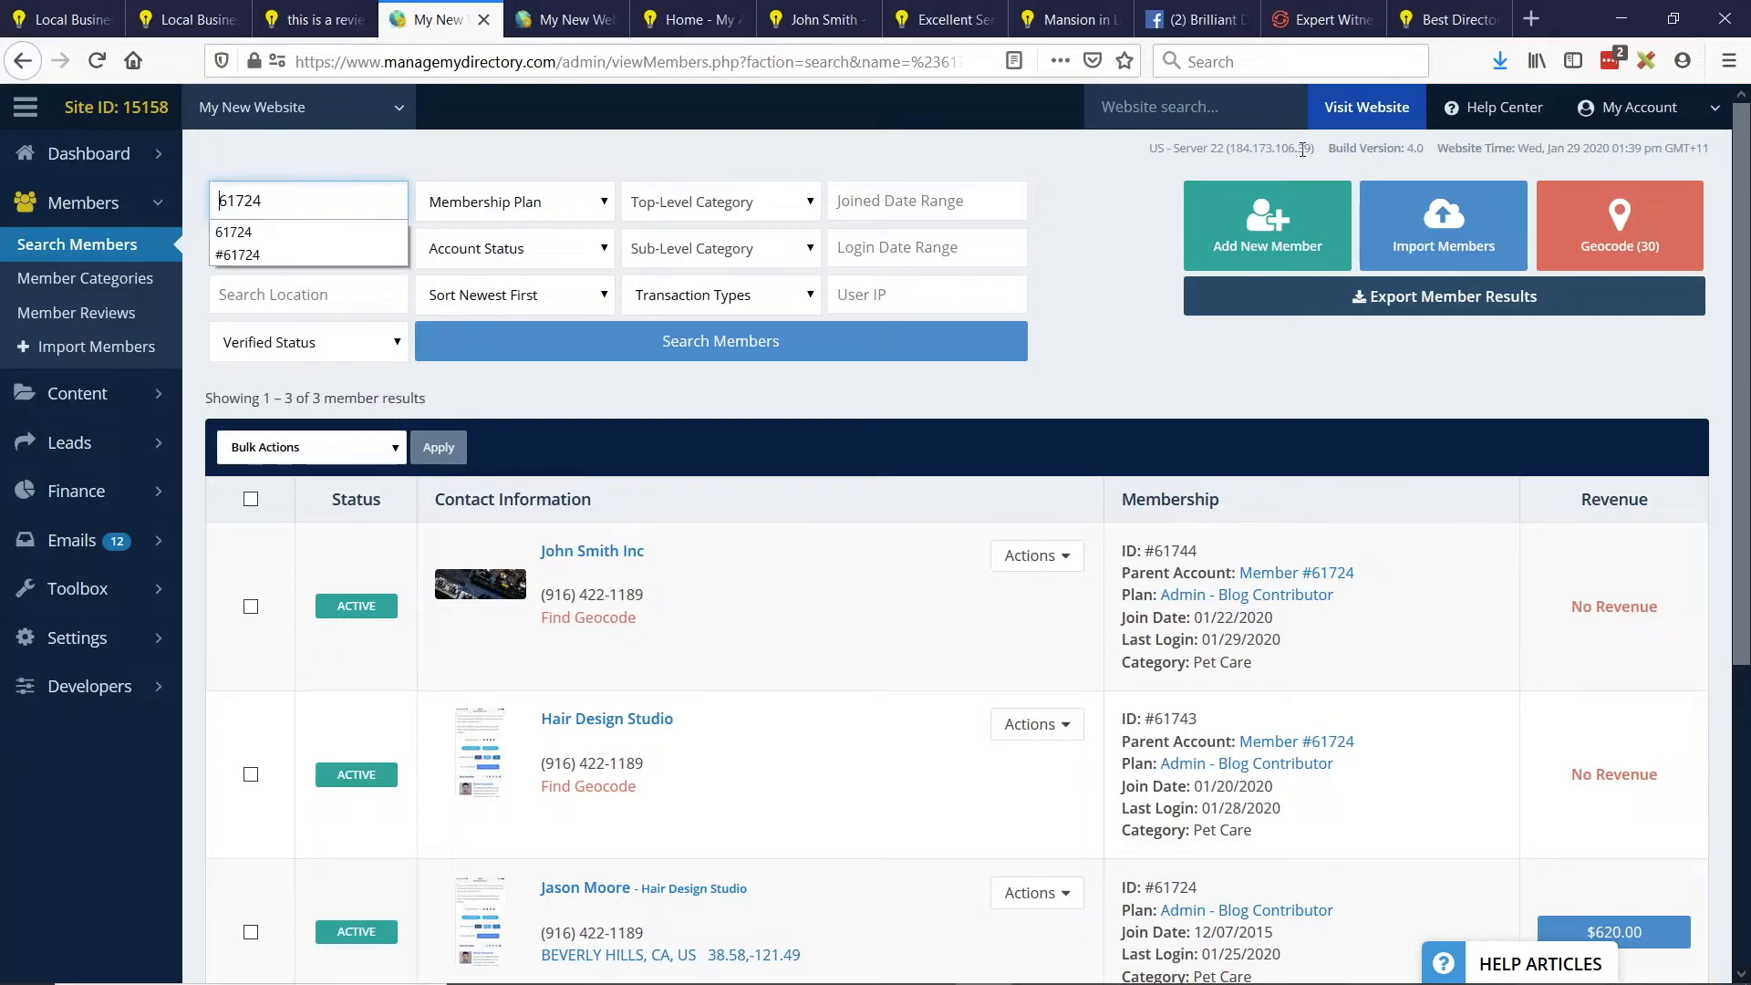
{"action": "key", "text": "Return"}
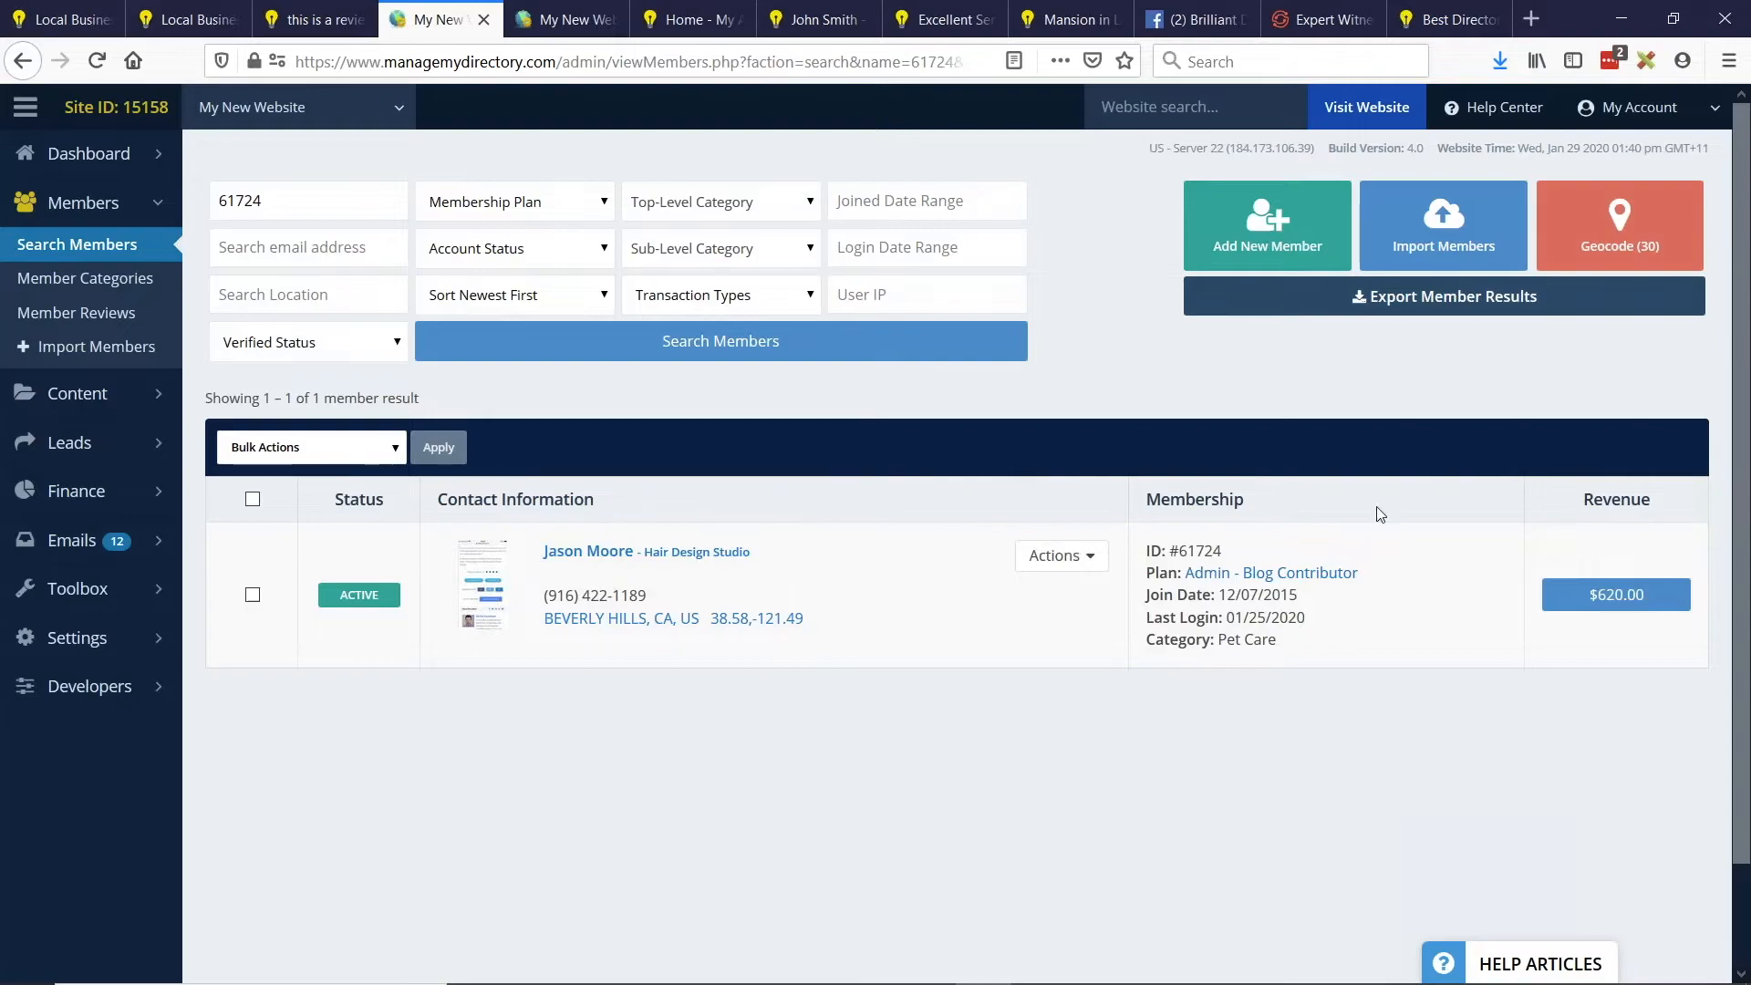
Put the # back in front of the parent account's ID and search for it with all its sub-accounts.
{"action": "left_click", "coordinate": [212, 202]}
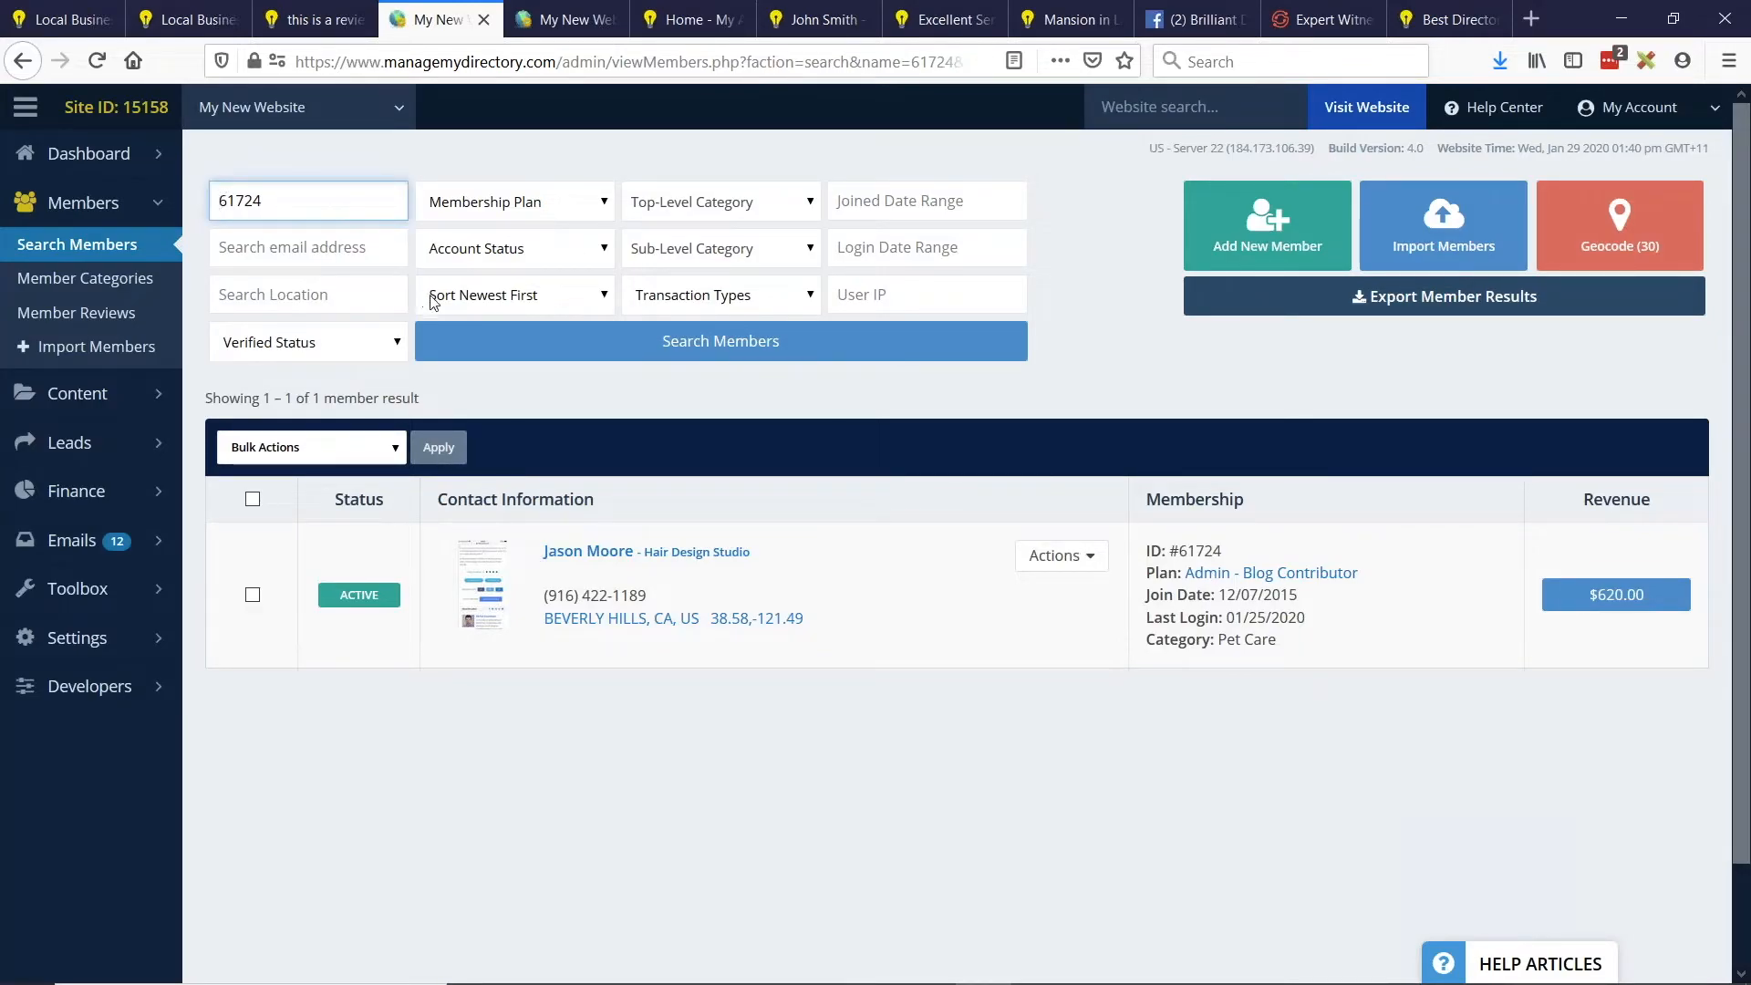
{"action": "type", "text": "#"}
{"action": "left_click", "coordinate": [590, 328]}
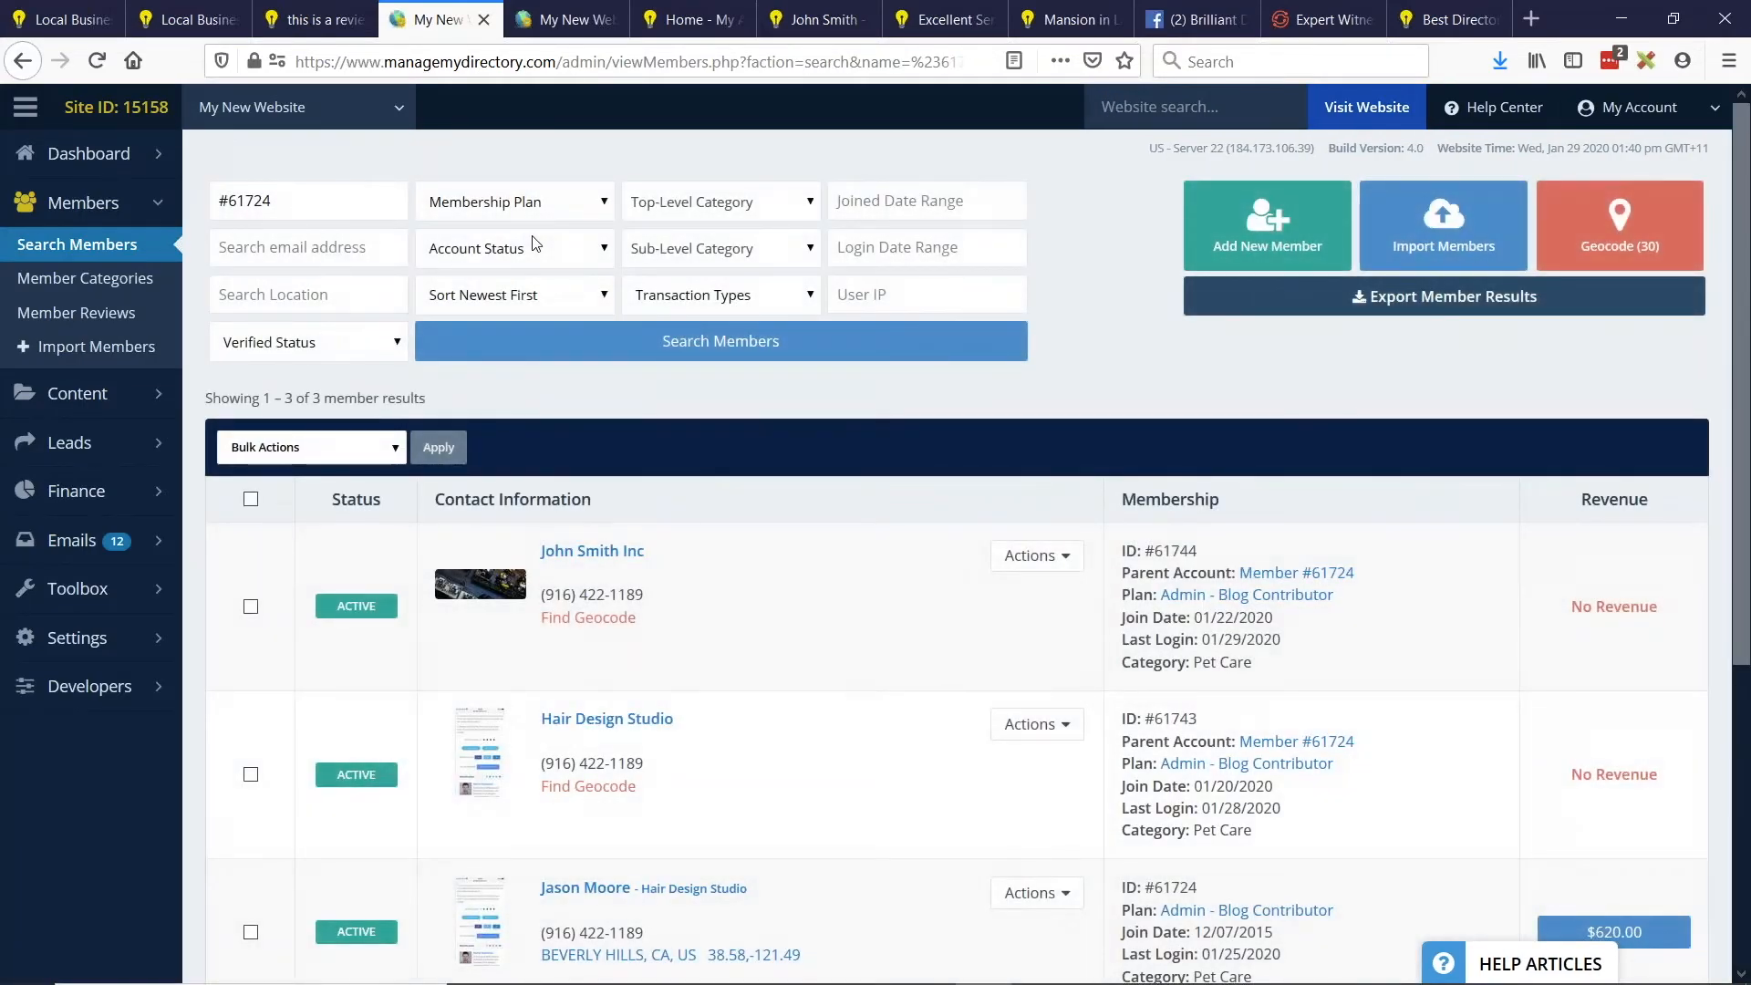
{"action": "scroll", "coordinate": [1317, 625], "scroll_direction": "down", "scroll_amount": 2}
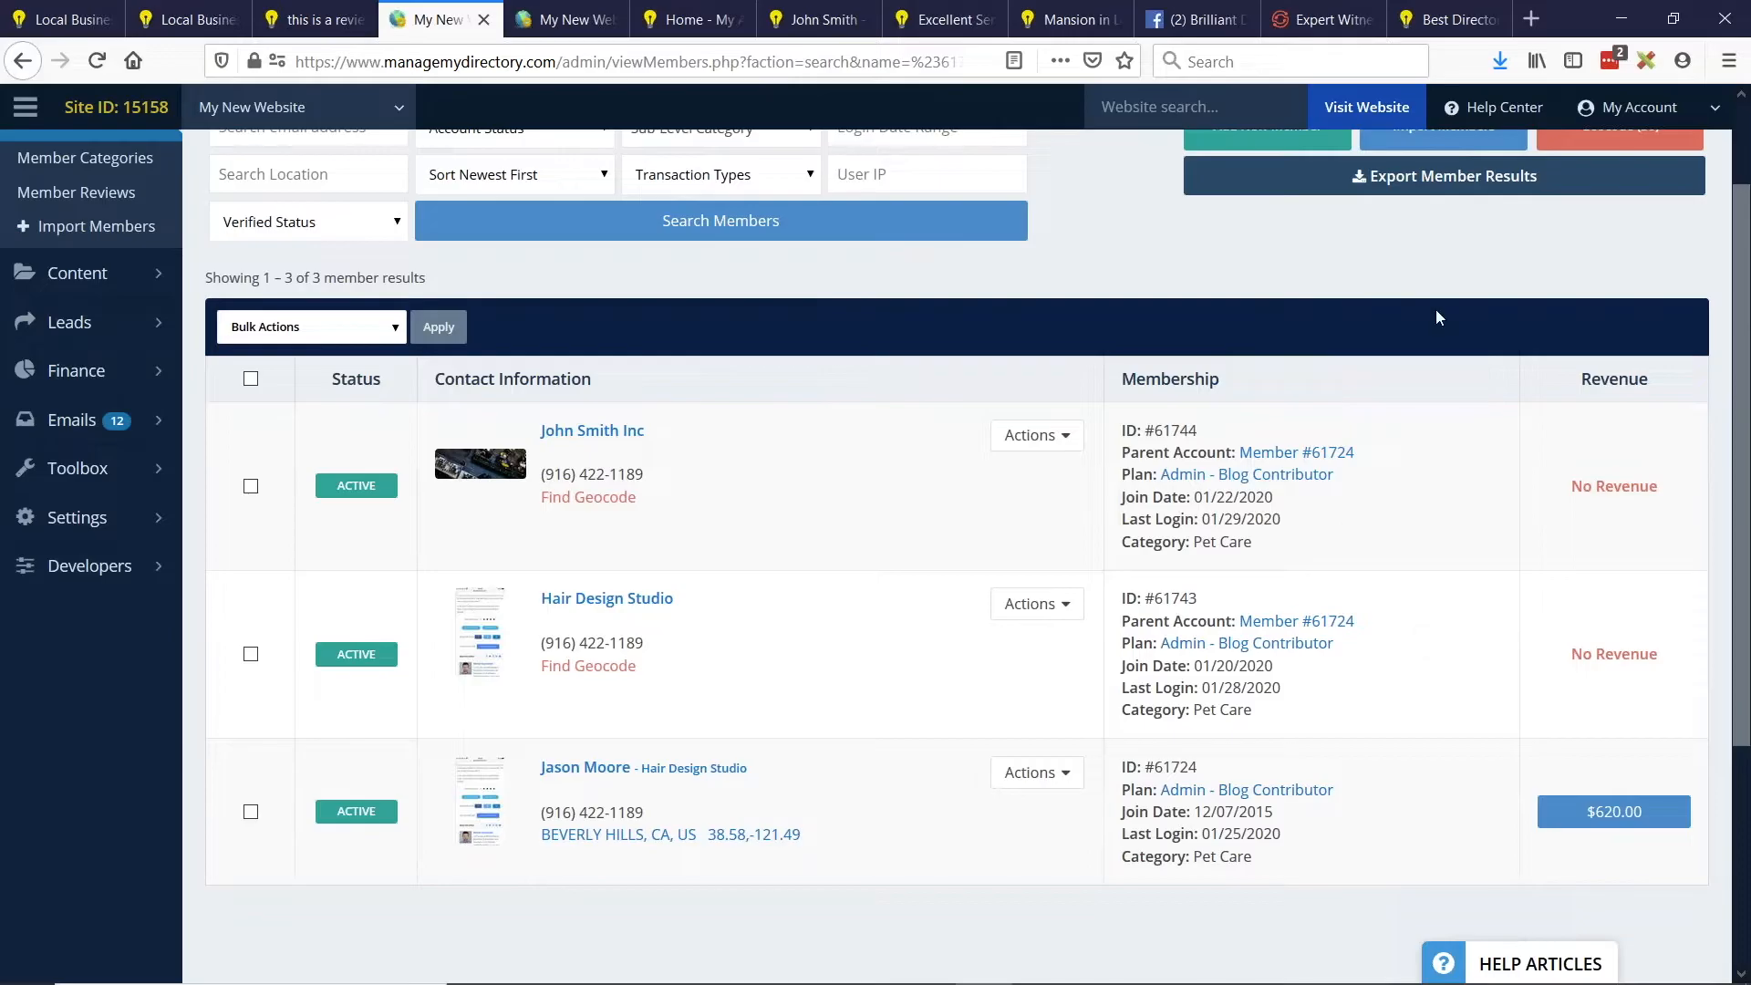
Look at the BD Lab Updates slide, return to the browser and open the iLawConnect site's Browse Categories page.
{"action": "key", "text": "alt+Tab"}
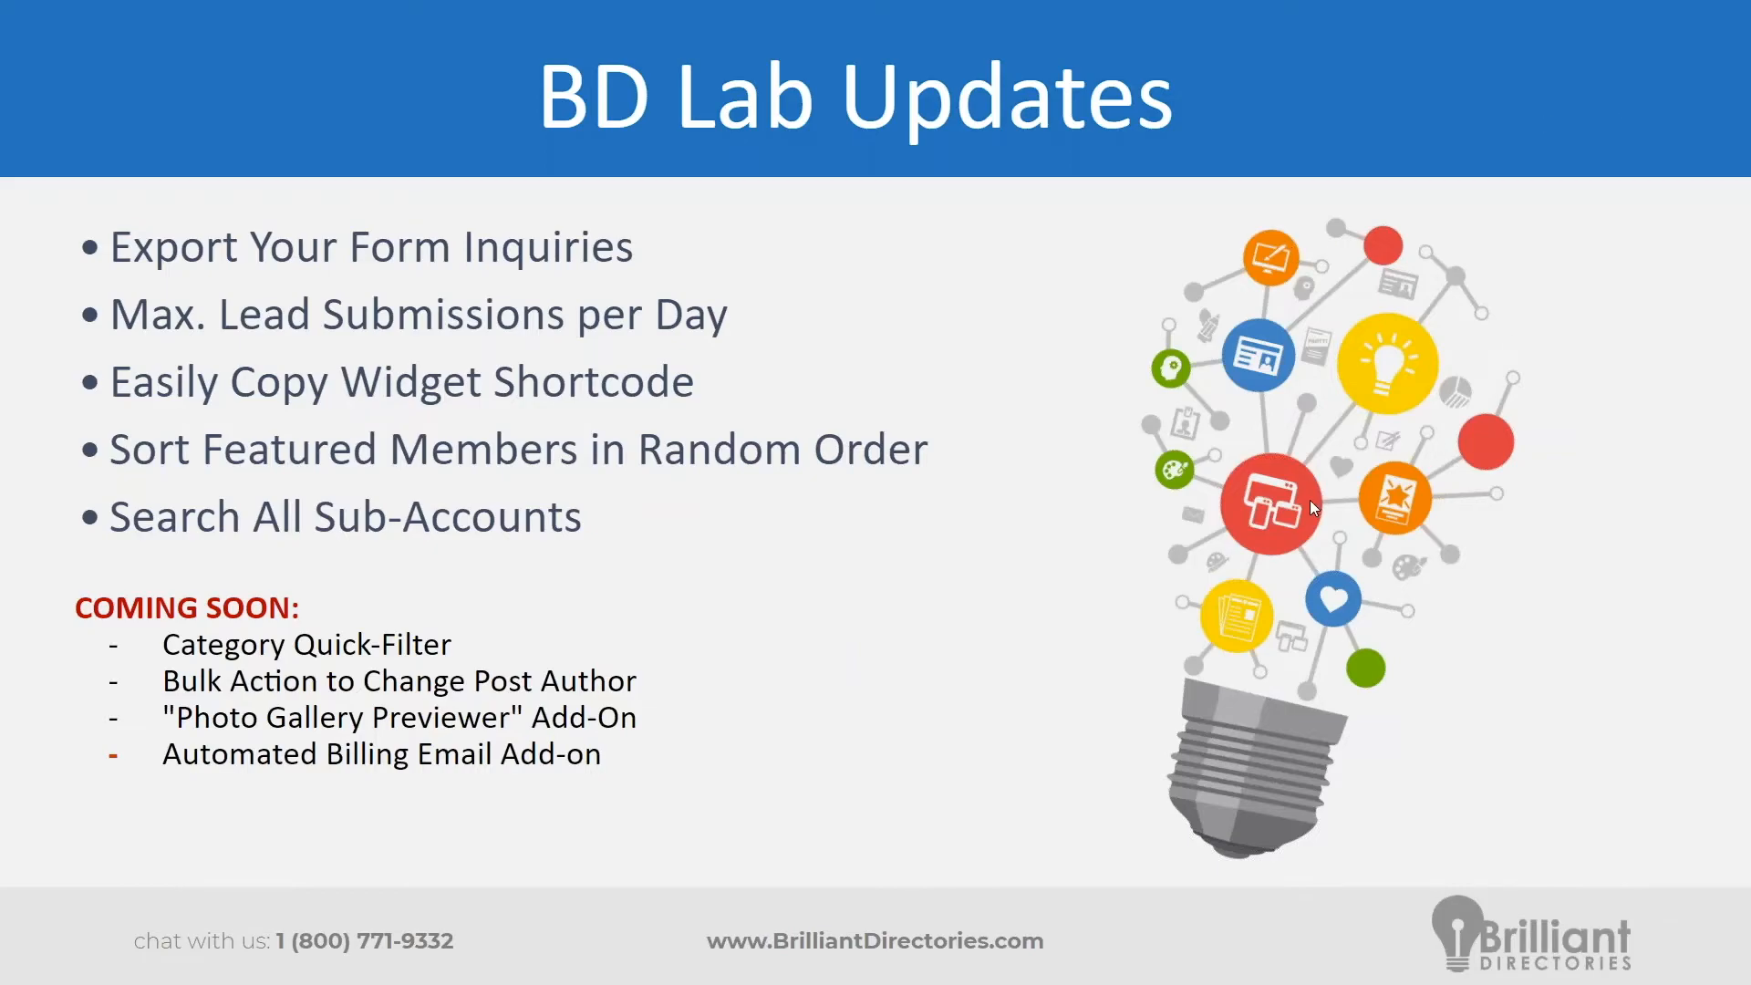
{"action": "key", "text": "alt+Tab"}
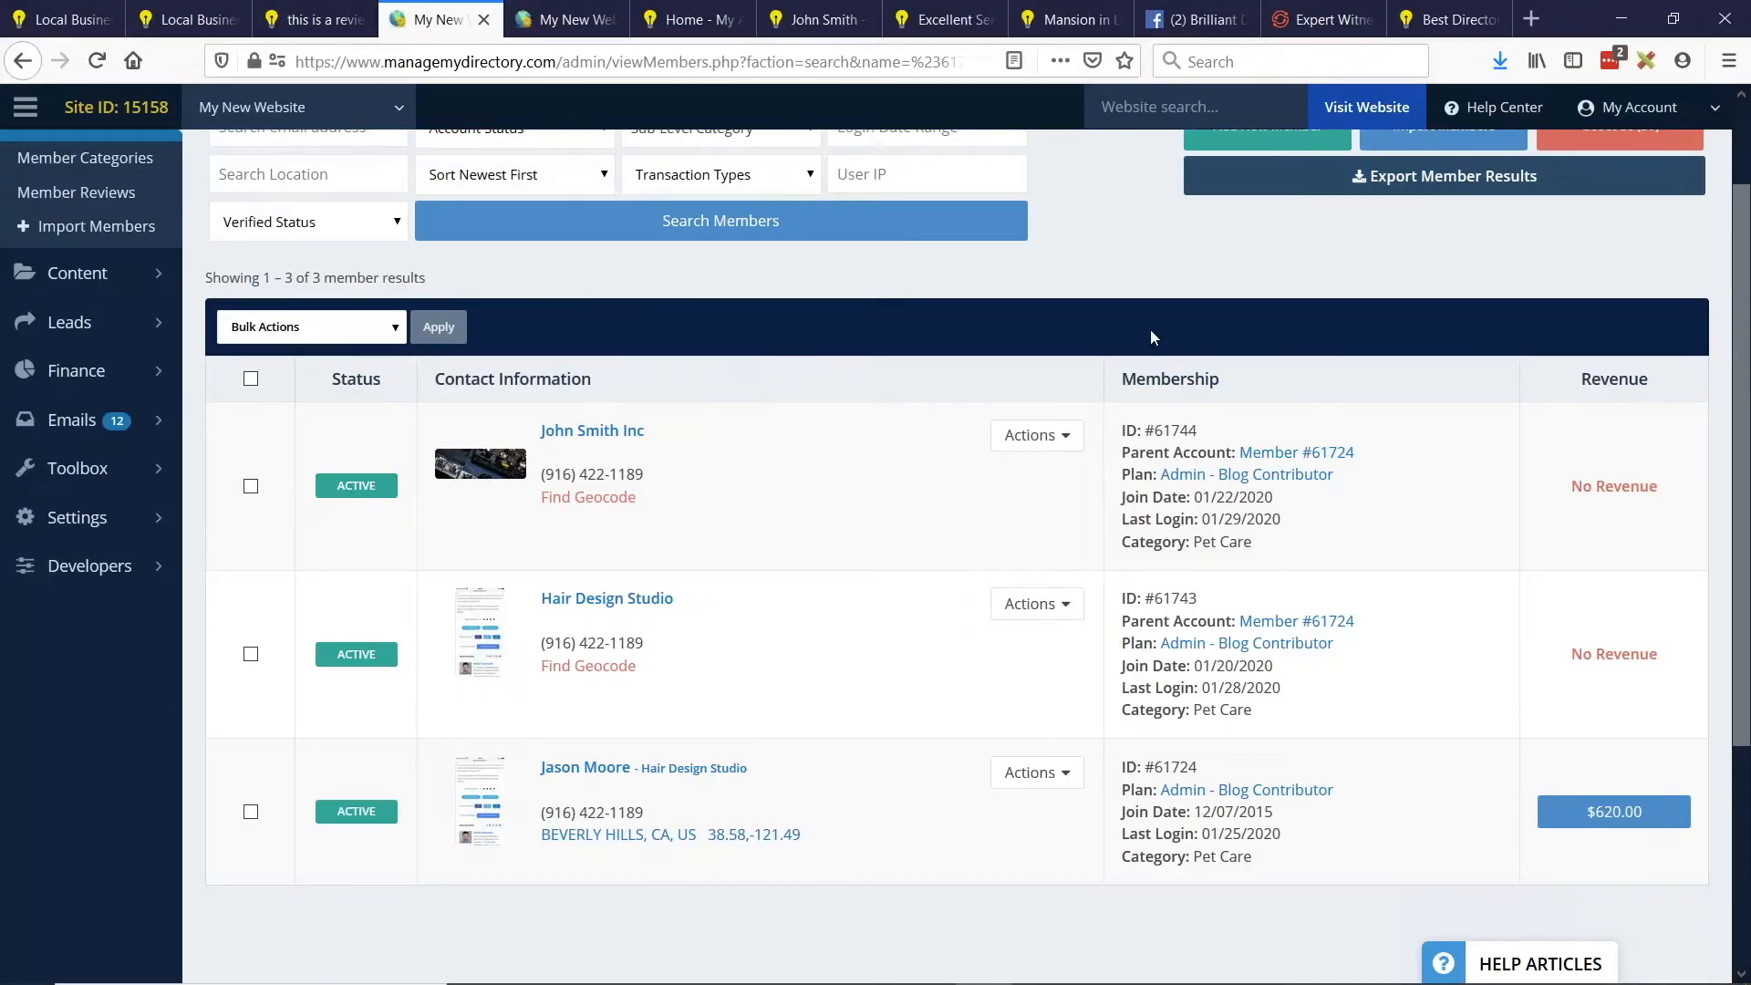
{"action": "left_click", "coordinate": [1322, 19]}
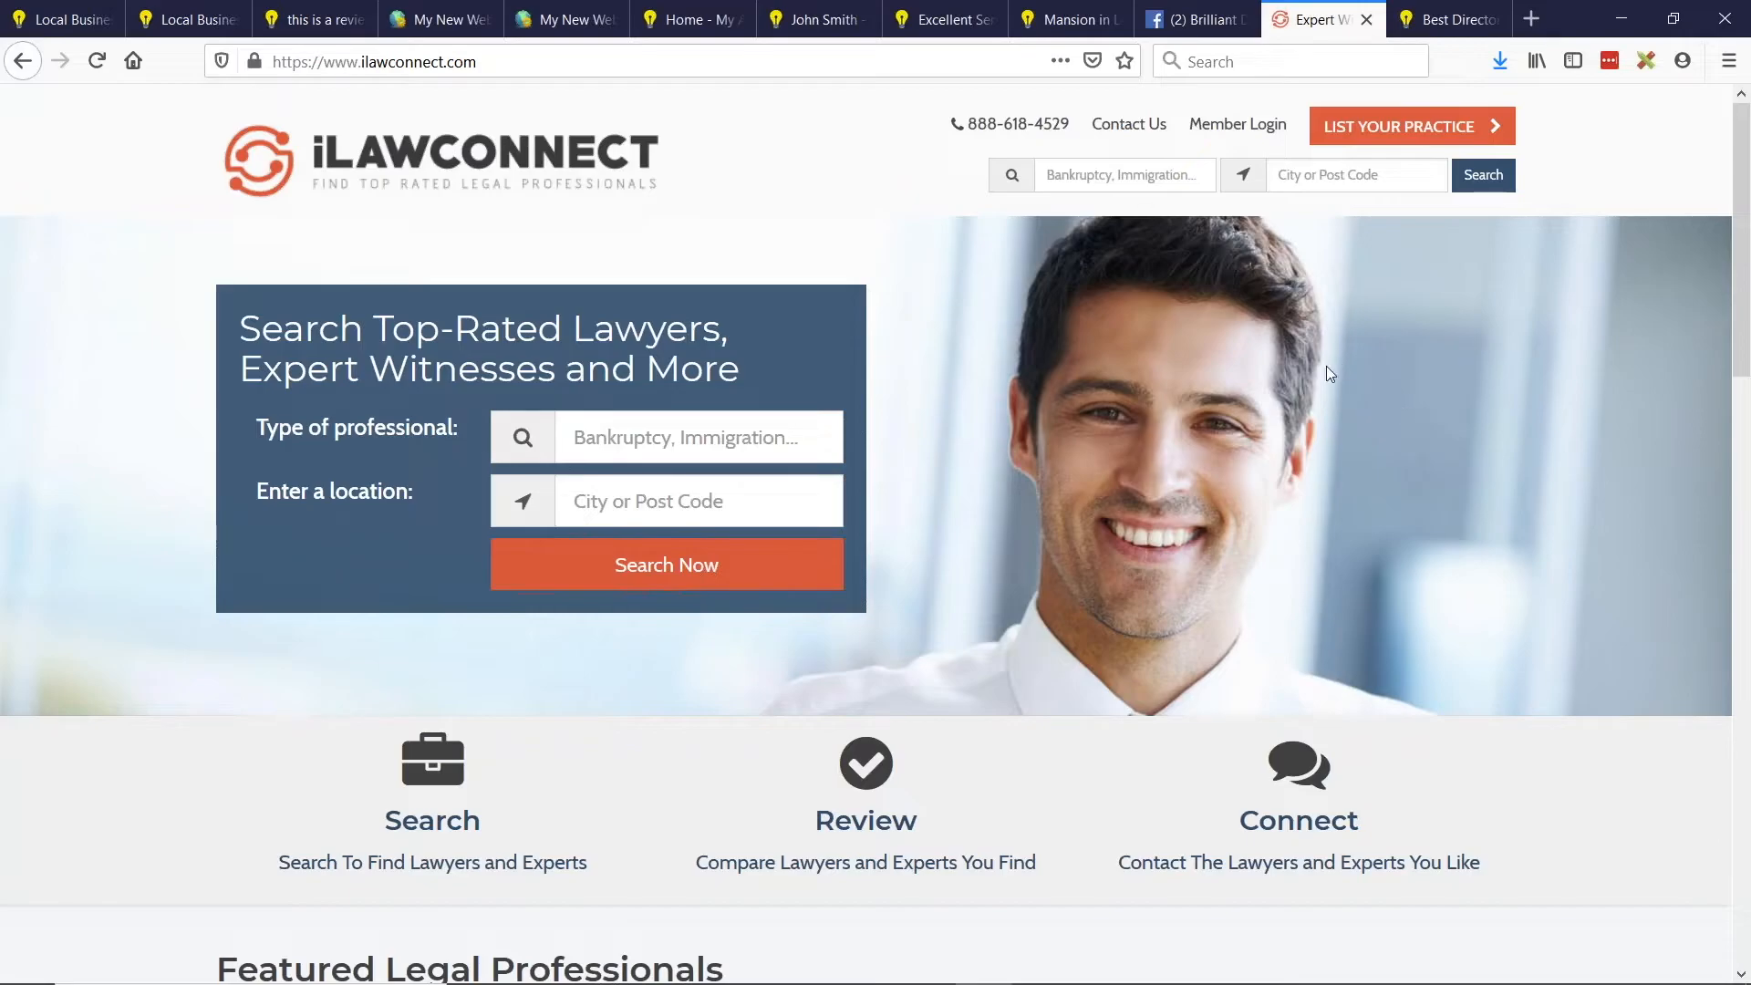
{"action": "scroll", "coordinate": [1329, 372], "scroll_direction": "down", "scroll_amount": 20}
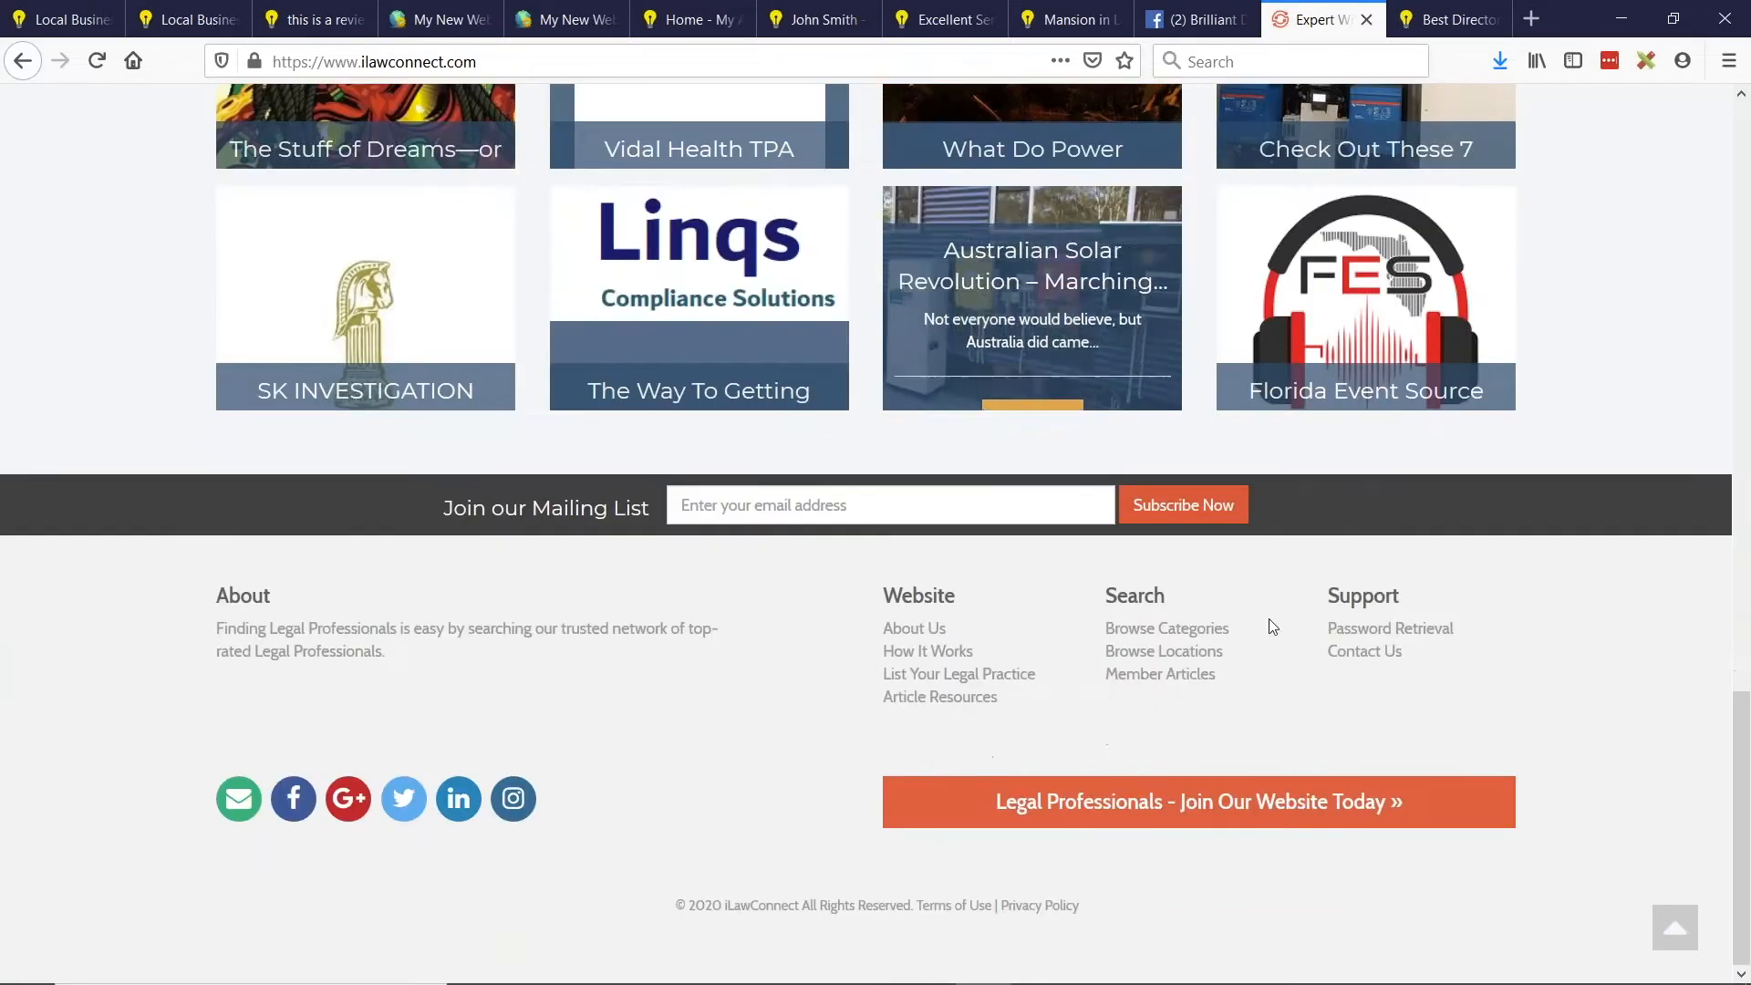
{"action": "left_click", "coordinate": [1186, 629]}
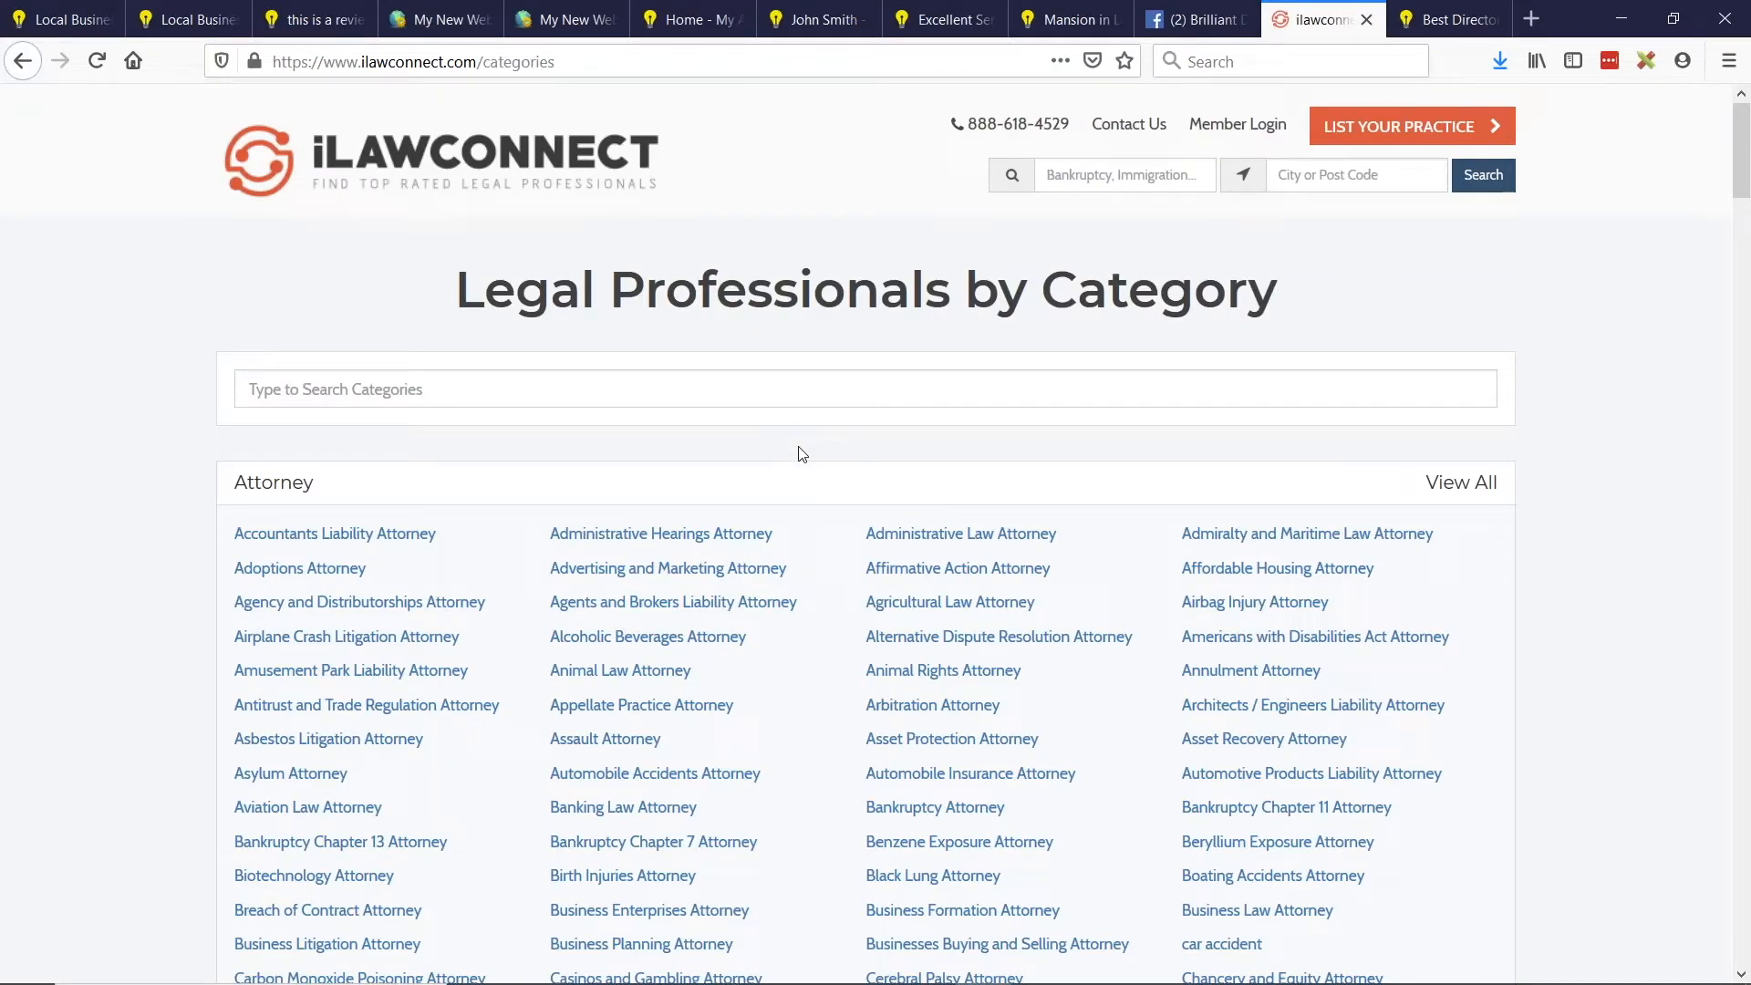
Look through the Legal Professionals by Category page from the Attorney section to the Expert Witness section.
{"action": "scroll", "coordinate": [879, 415], "scroll_direction": "down", "scroll_amount": 3}
{"action": "scroll", "coordinate": [880, 415], "scroll_direction": "up", "scroll_amount": 3}
{"action": "scroll", "coordinate": [137, 383], "scroll_direction": "down", "scroll_amount": 20}
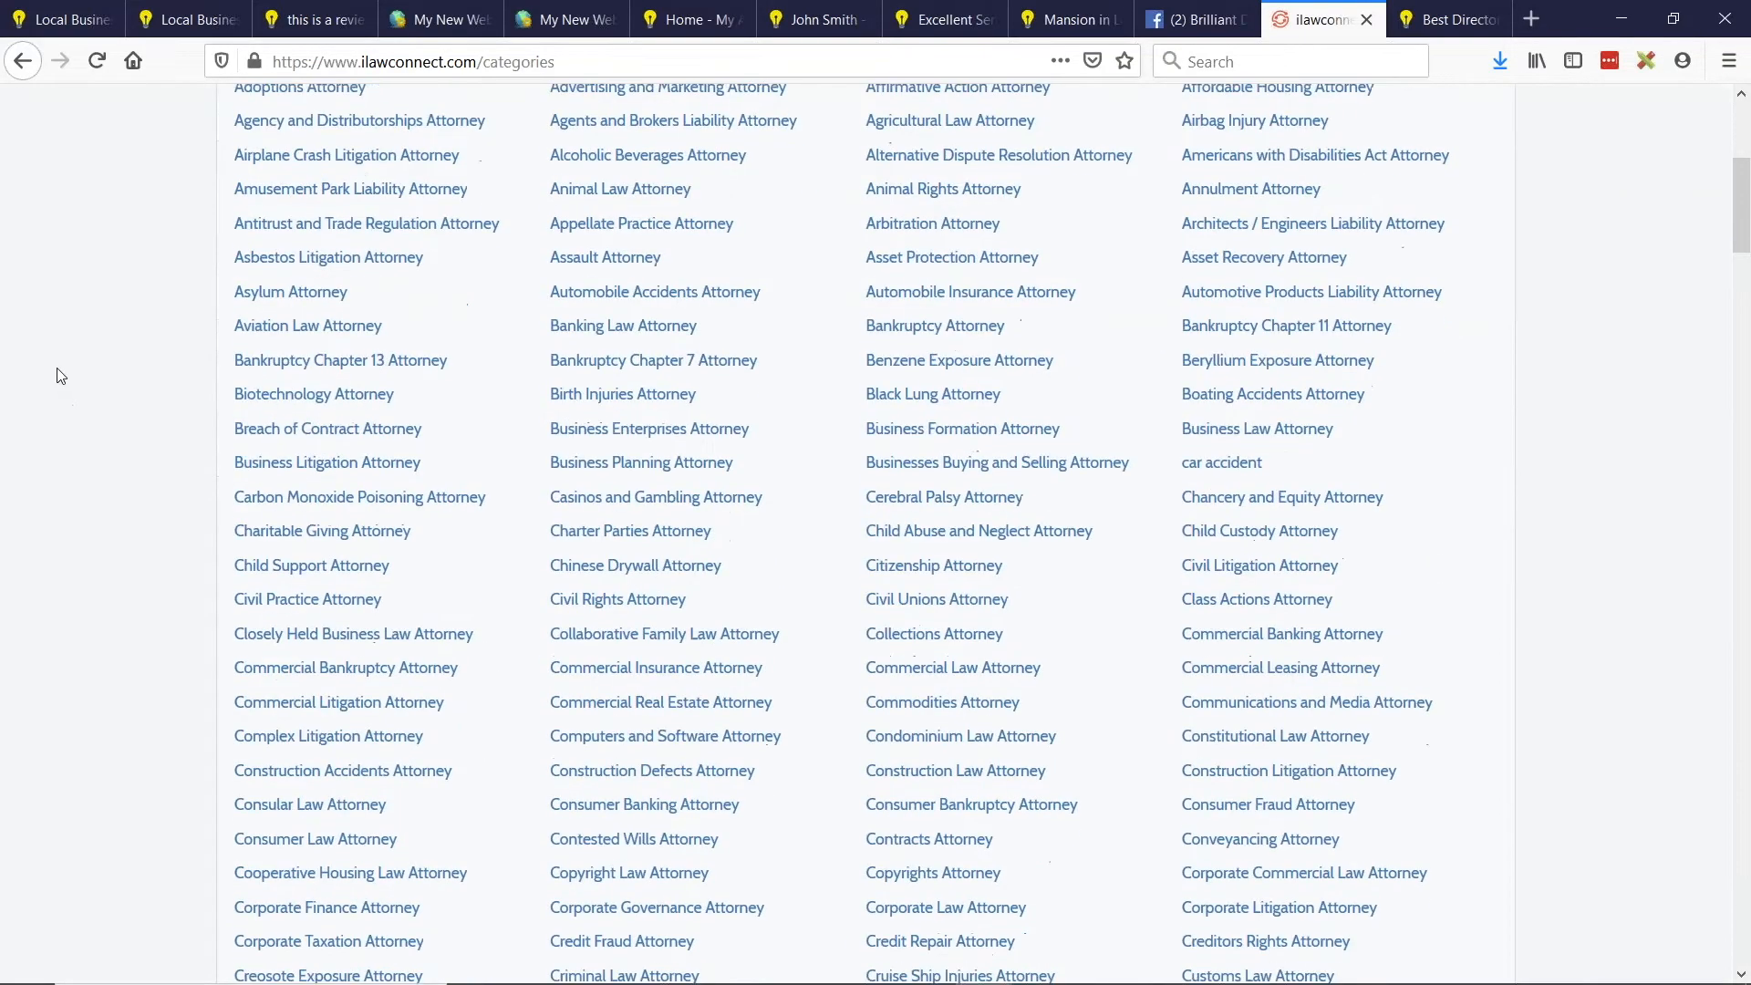
{"action": "scroll", "coordinate": [155, 356], "scroll_direction": "down", "scroll_amount": 20}
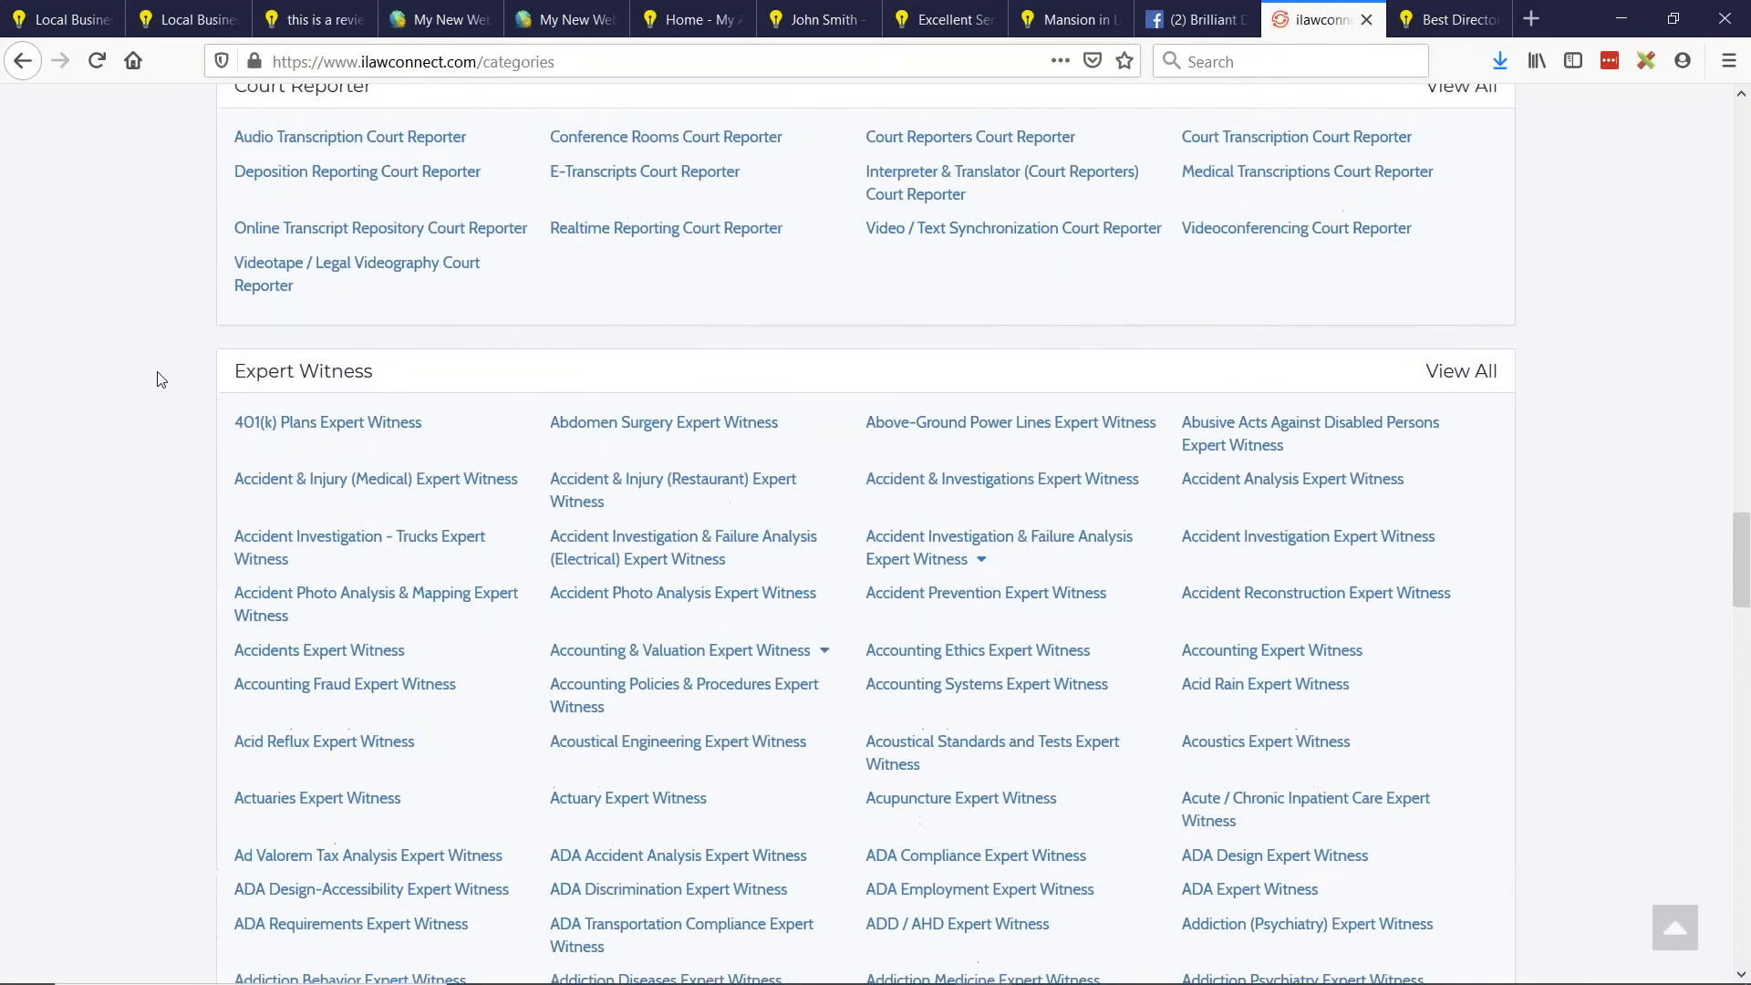
Filter the Legal Professionals by Category page by the keyword "parent".
{"action": "scroll", "coordinate": [137, 379], "scroll_direction": "up", "scroll_amount": 15}
{"action": "scroll", "coordinate": [132, 383], "scroll_direction": "up", "scroll_amount": 15}
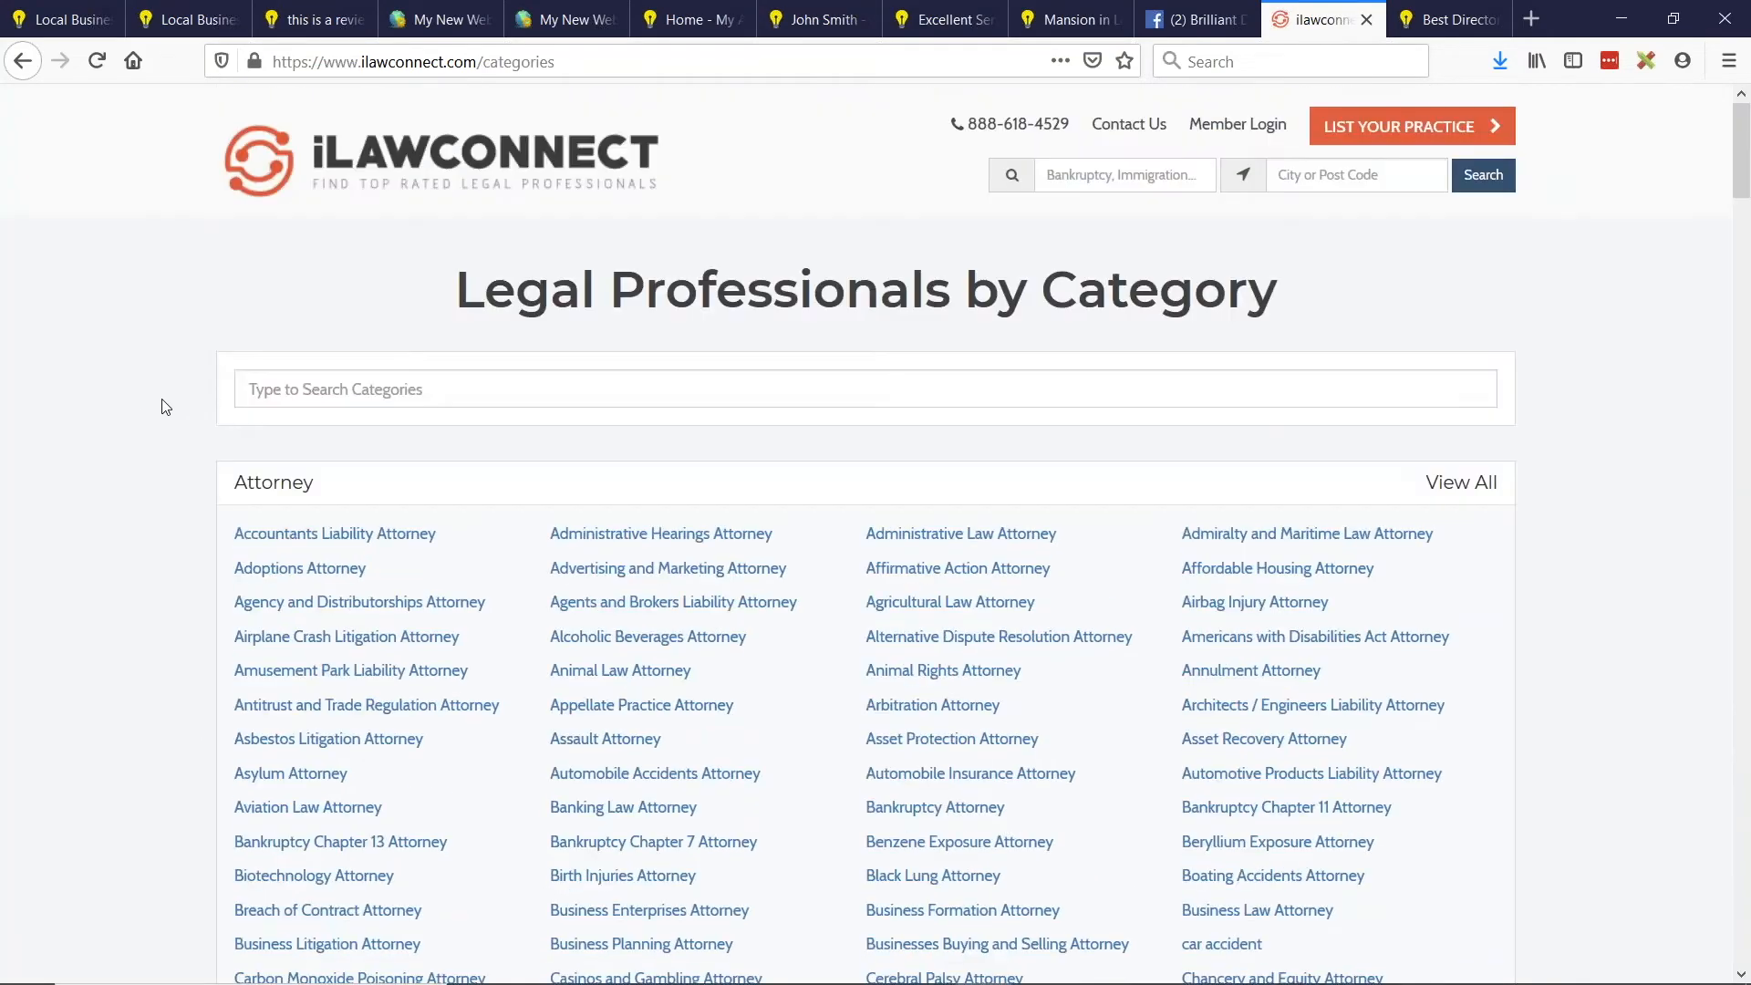
{"action": "left_click", "coordinate": [480, 395]}
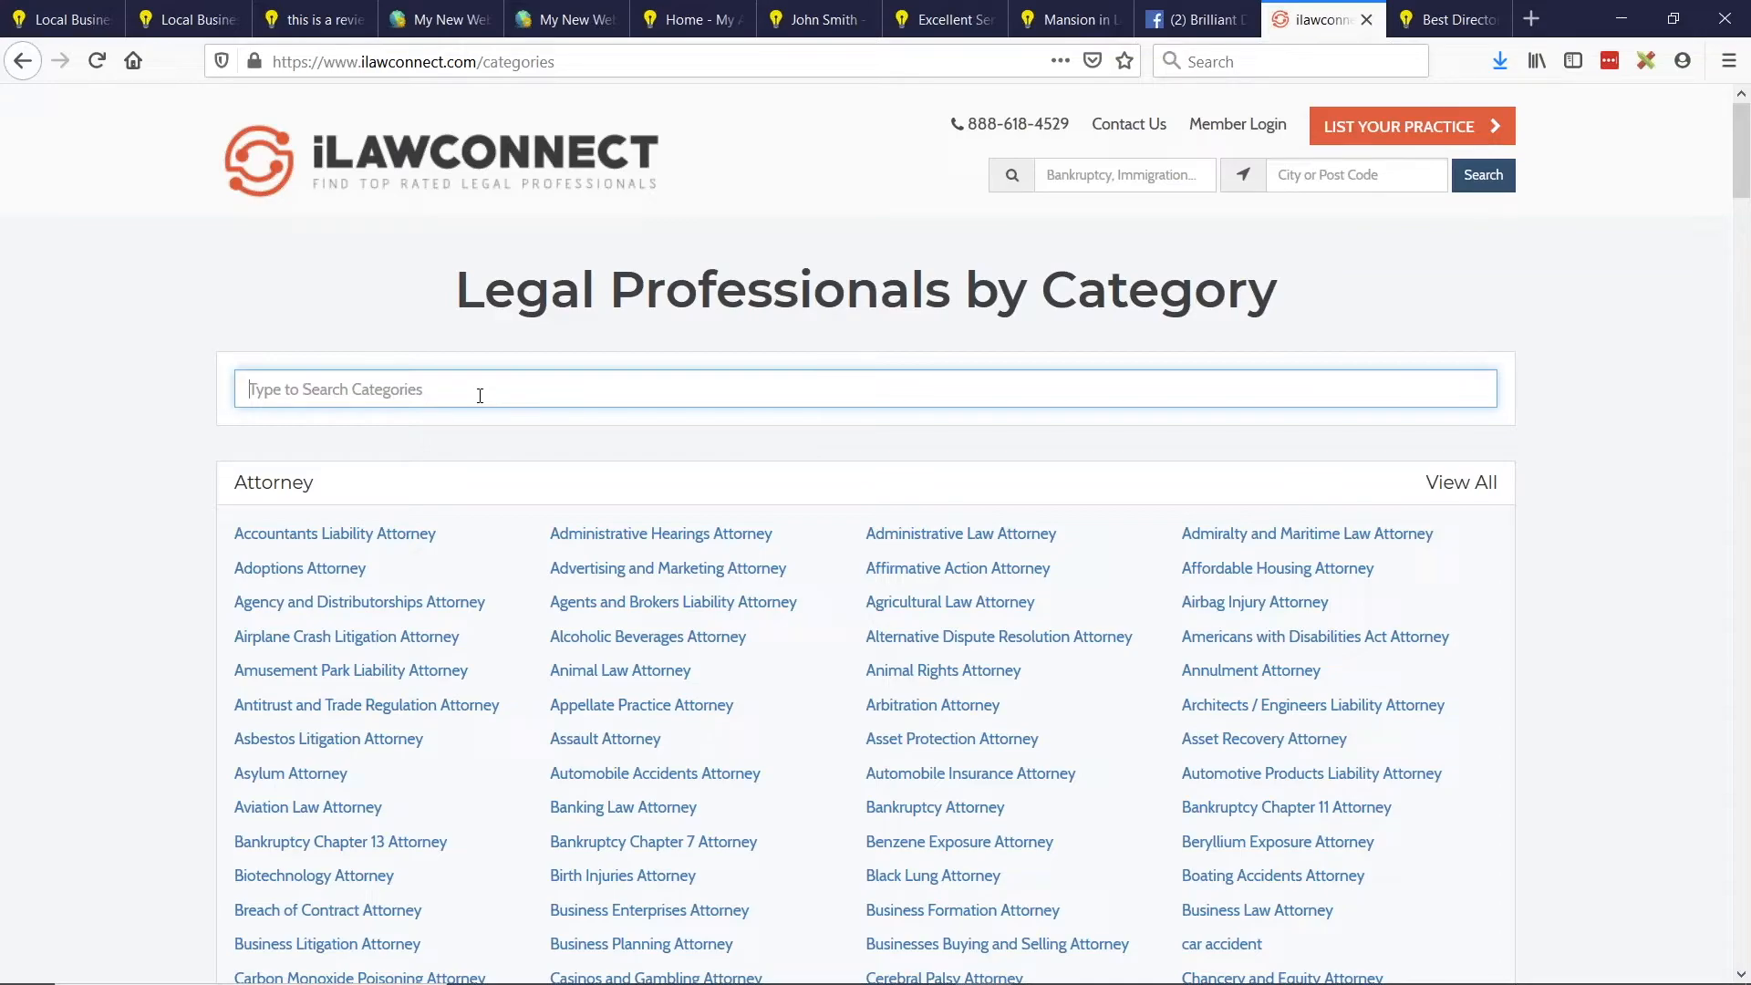
{"action": "type", "text": "parent"}
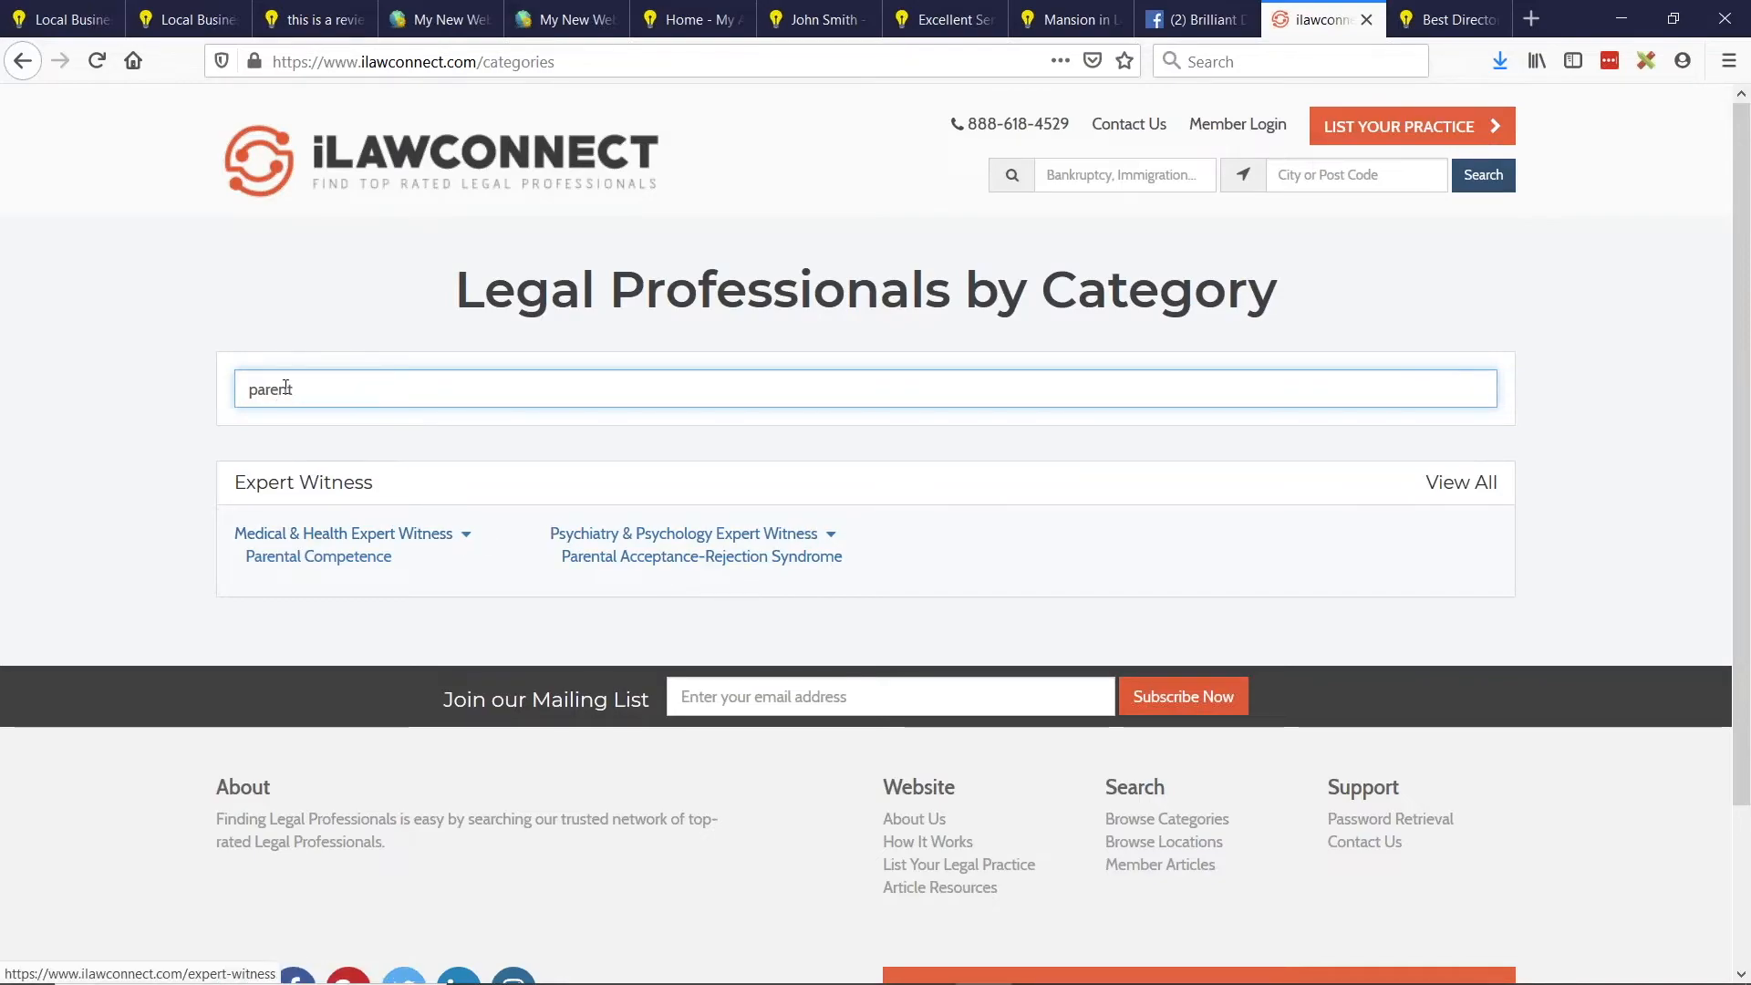
Replace the category filter keyword with "account" and look through the matching categories from Attorney to Investigator.
{"action": "double_click", "coordinate": [347, 385]}
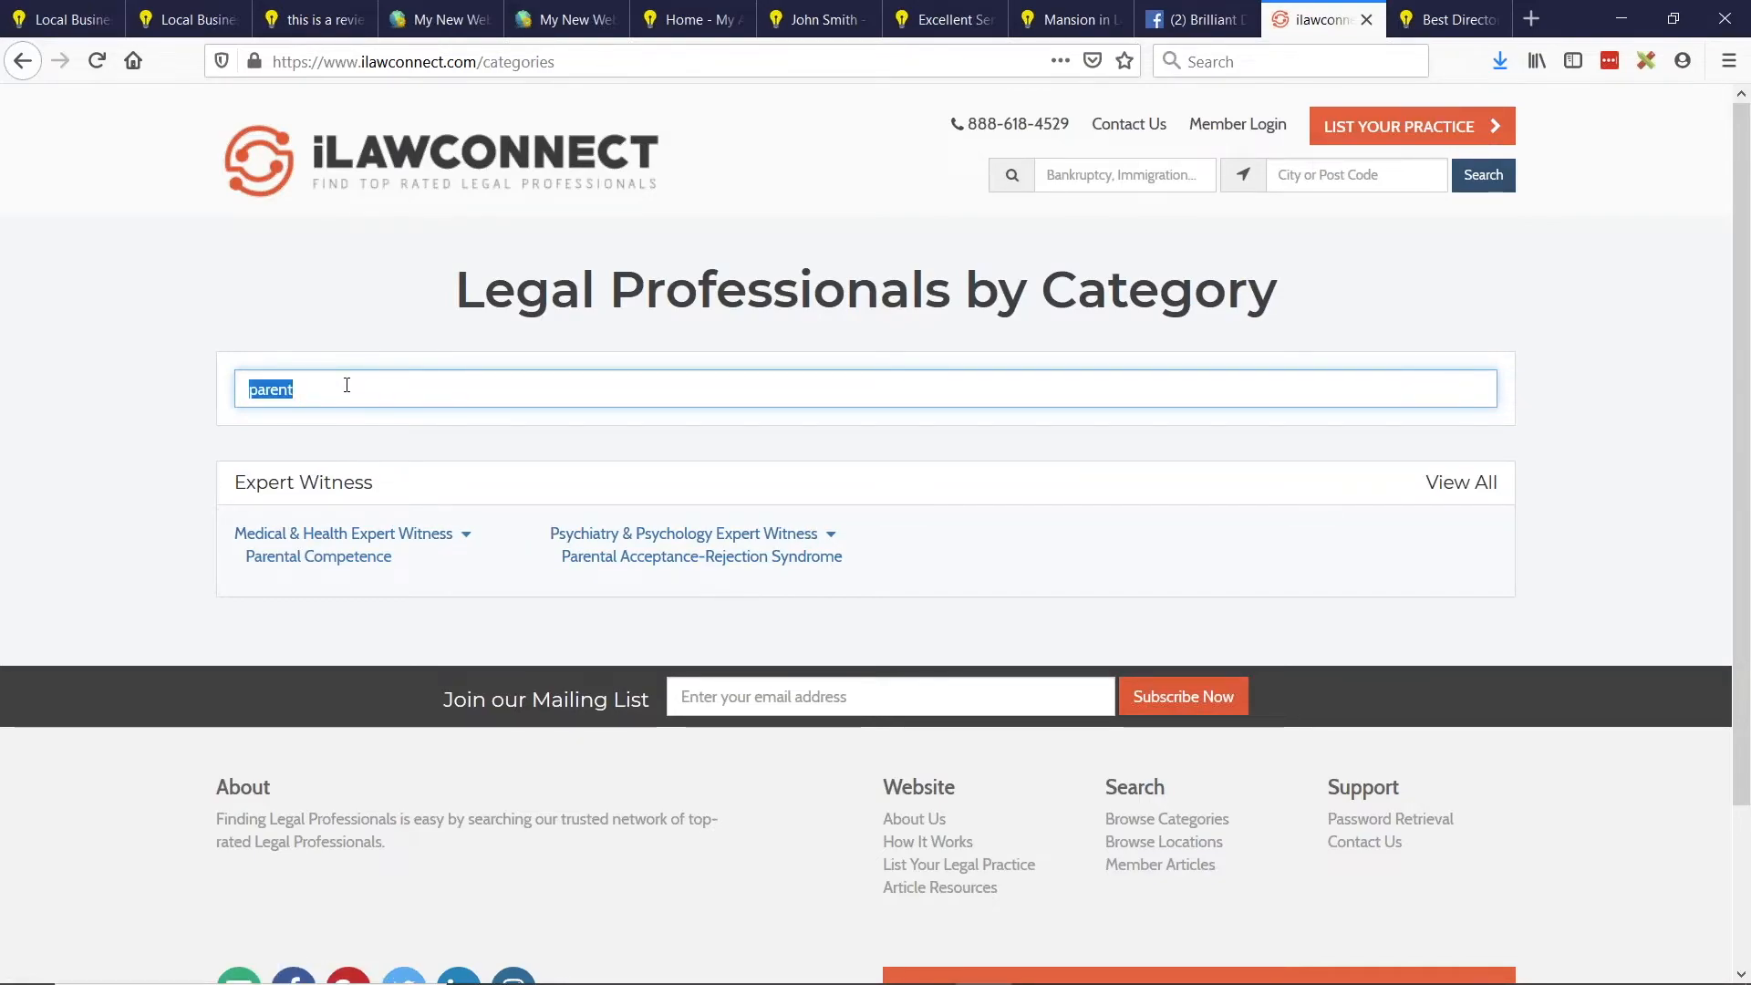
{"action": "type", "text": "account"}
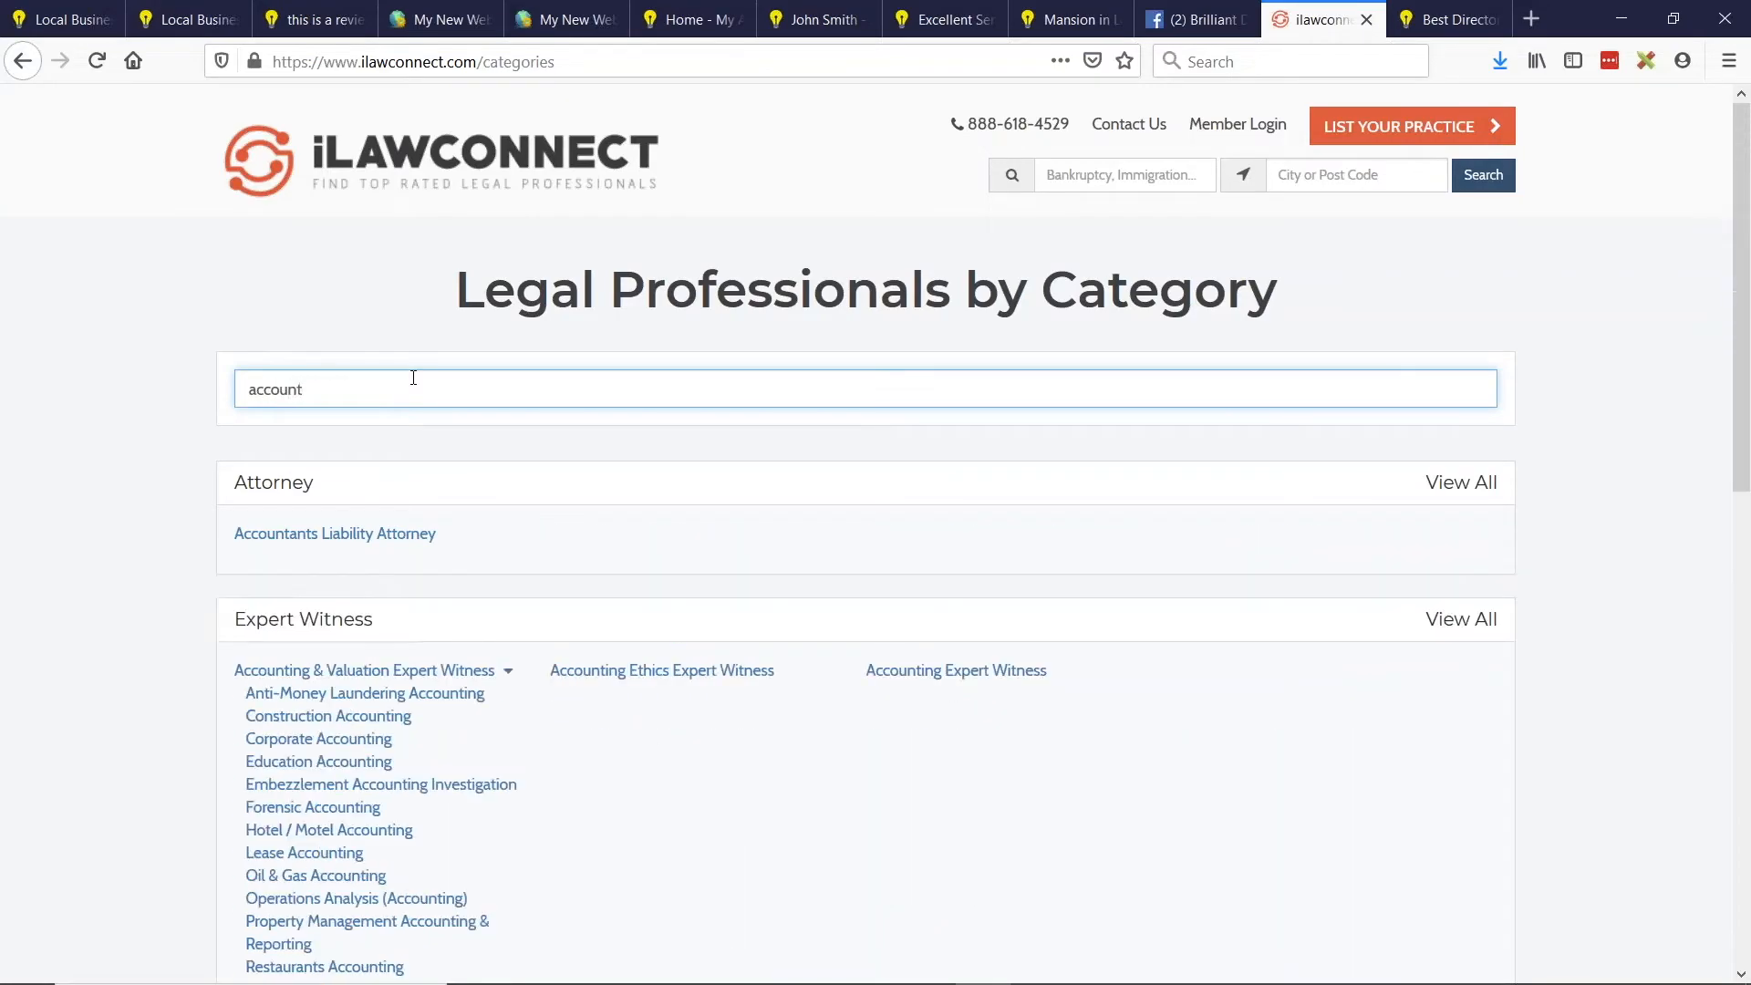
{"action": "scroll", "coordinate": [401, 383], "scroll_direction": "down", "scroll_amount": 7}
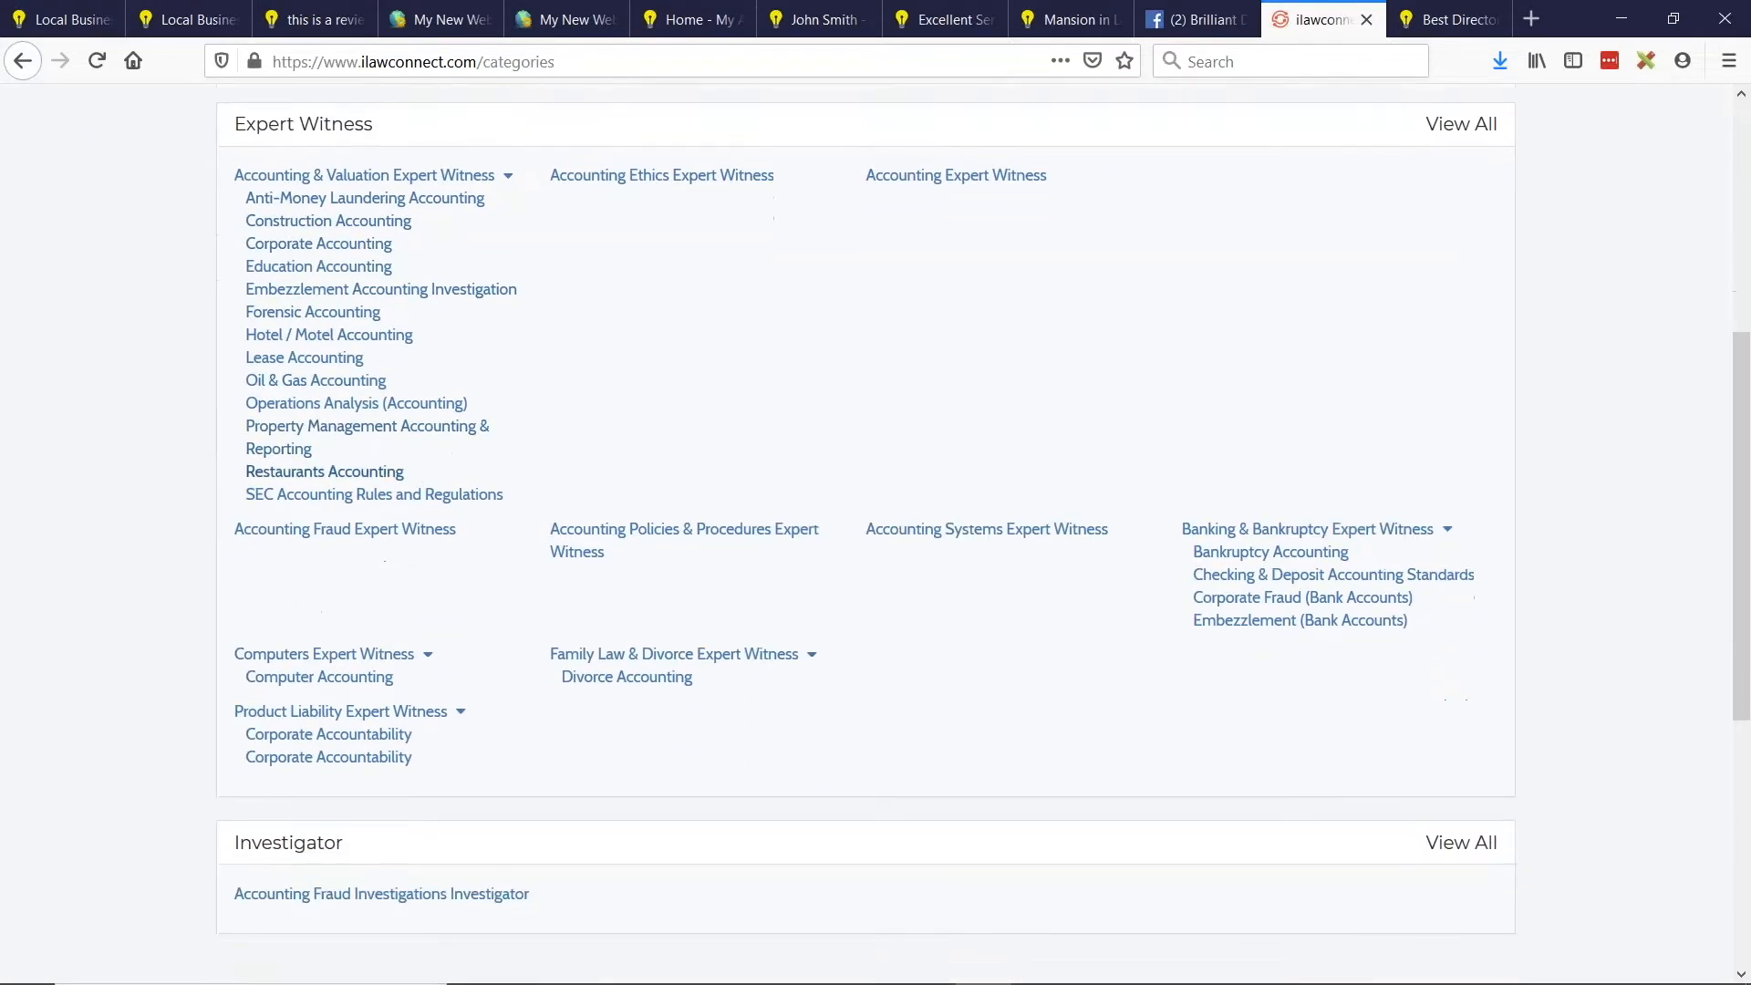
{"action": "scroll", "coordinate": [450, 708], "scroll_direction": "down", "scroll_amount": 2}
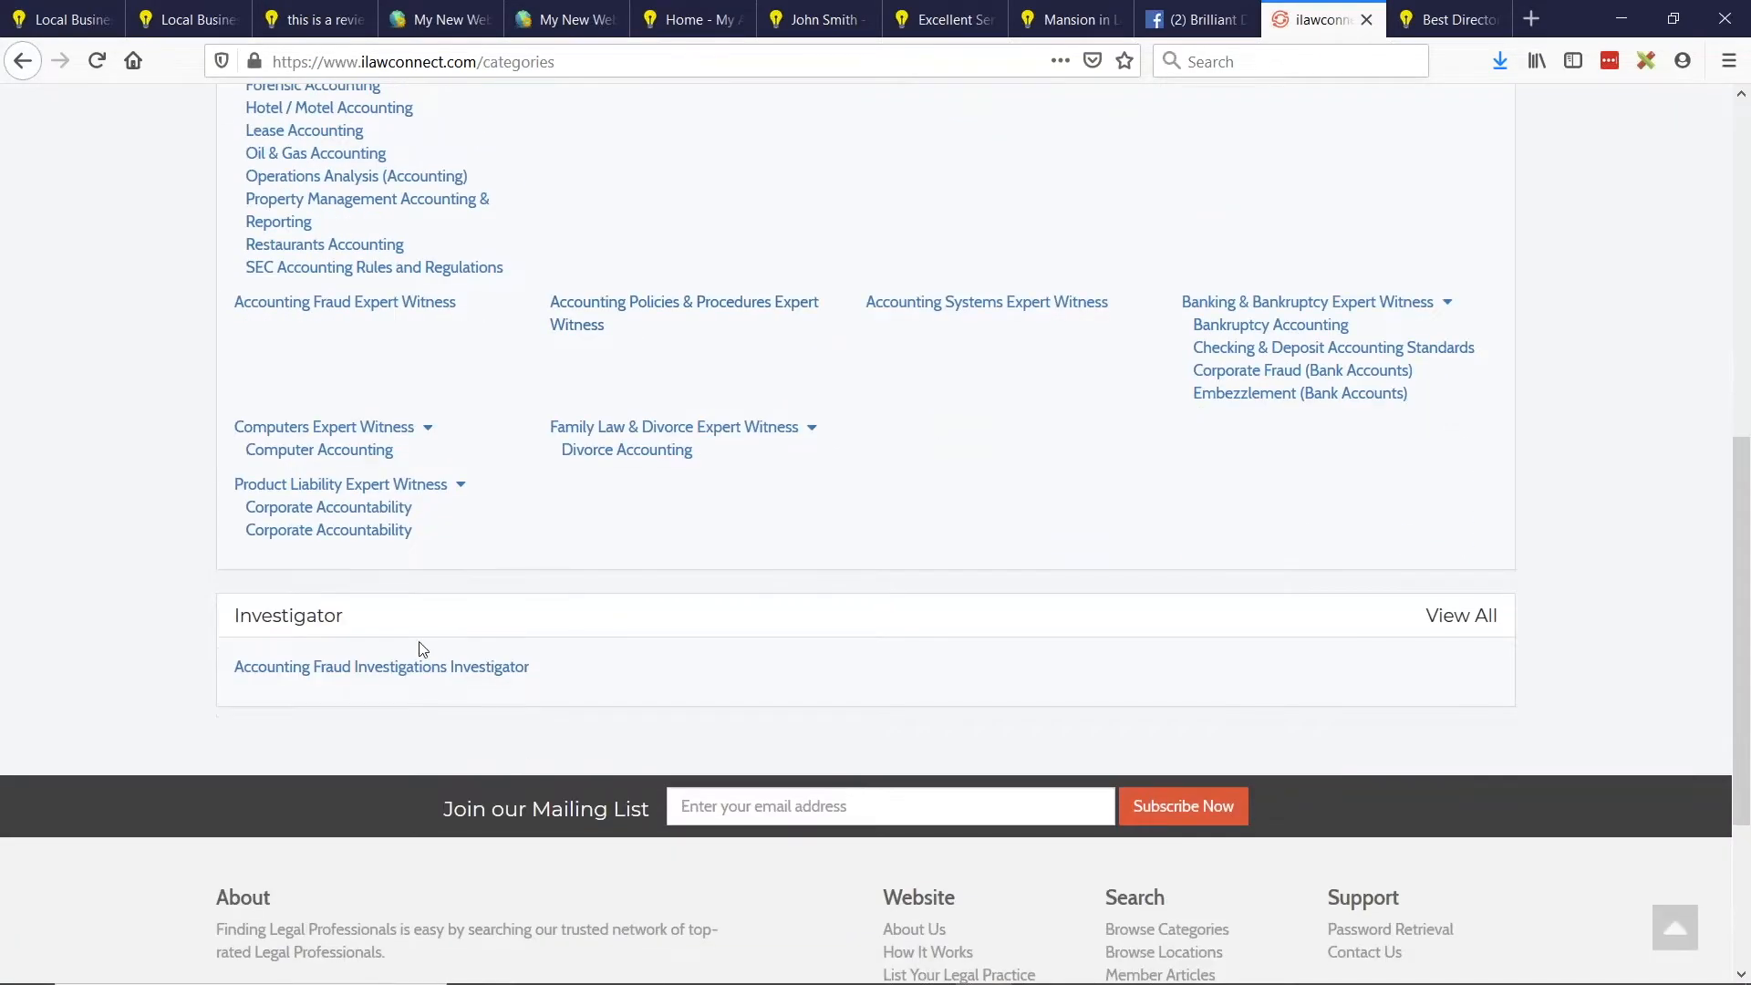
Filter the categories by "family law" instead and view the matching Attorney and Expert Witness categories.
{"action": "scroll", "coordinate": [457, 668], "scroll_direction": "up", "scroll_amount": 7}
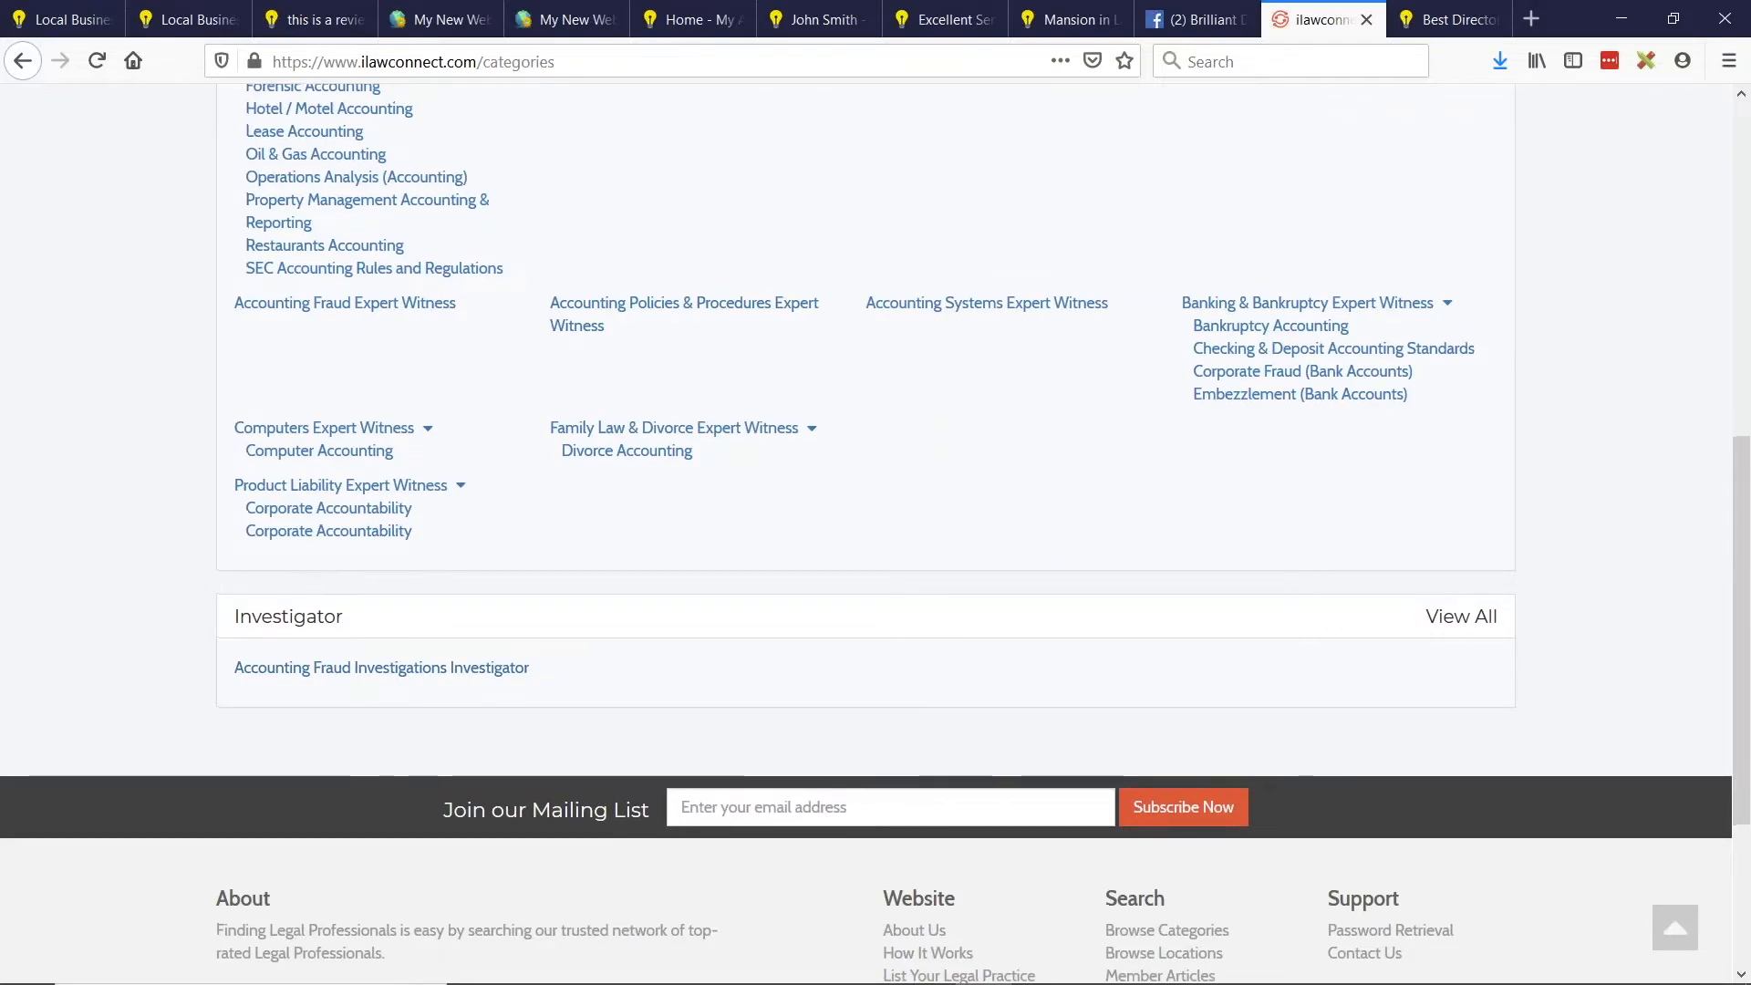
{"action": "scroll", "coordinate": [344, 391], "scroll_direction": "up", "scroll_amount": 1}
{"action": "left_click_drag", "start_coordinate": [344, 392], "coordinate": [12, 364]}
{"action": "type", "text": "fami"}
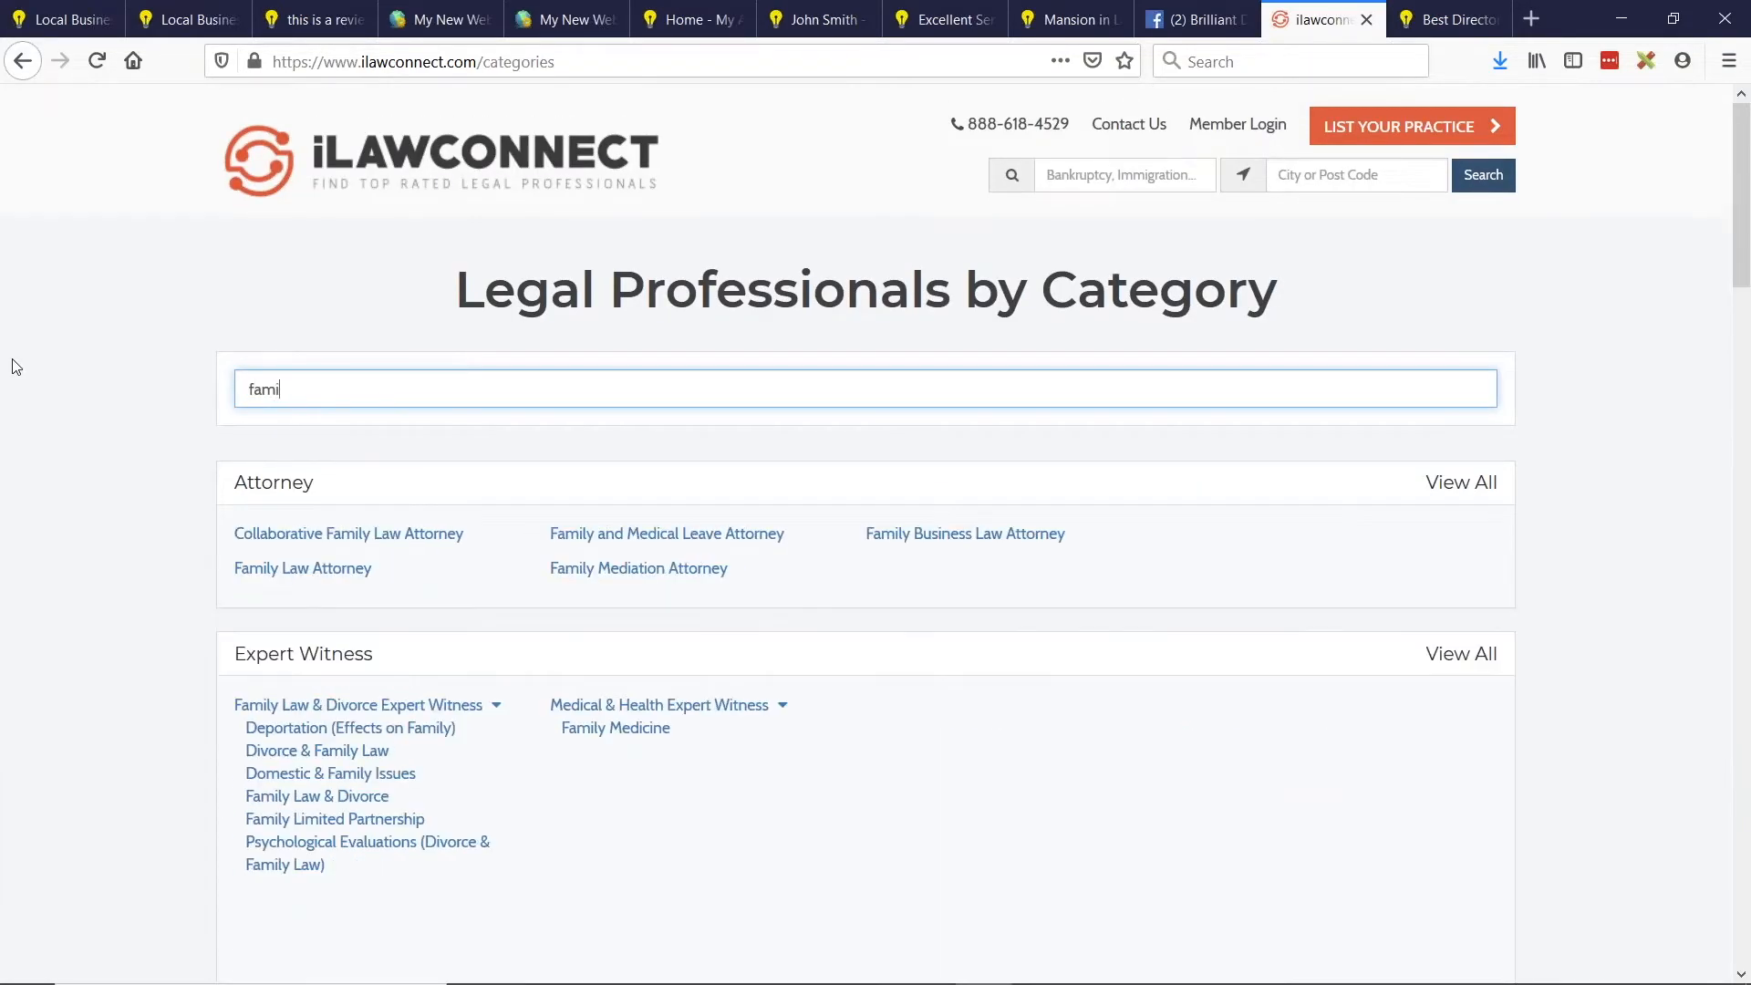
{"action": "type", "text": "ly law"}
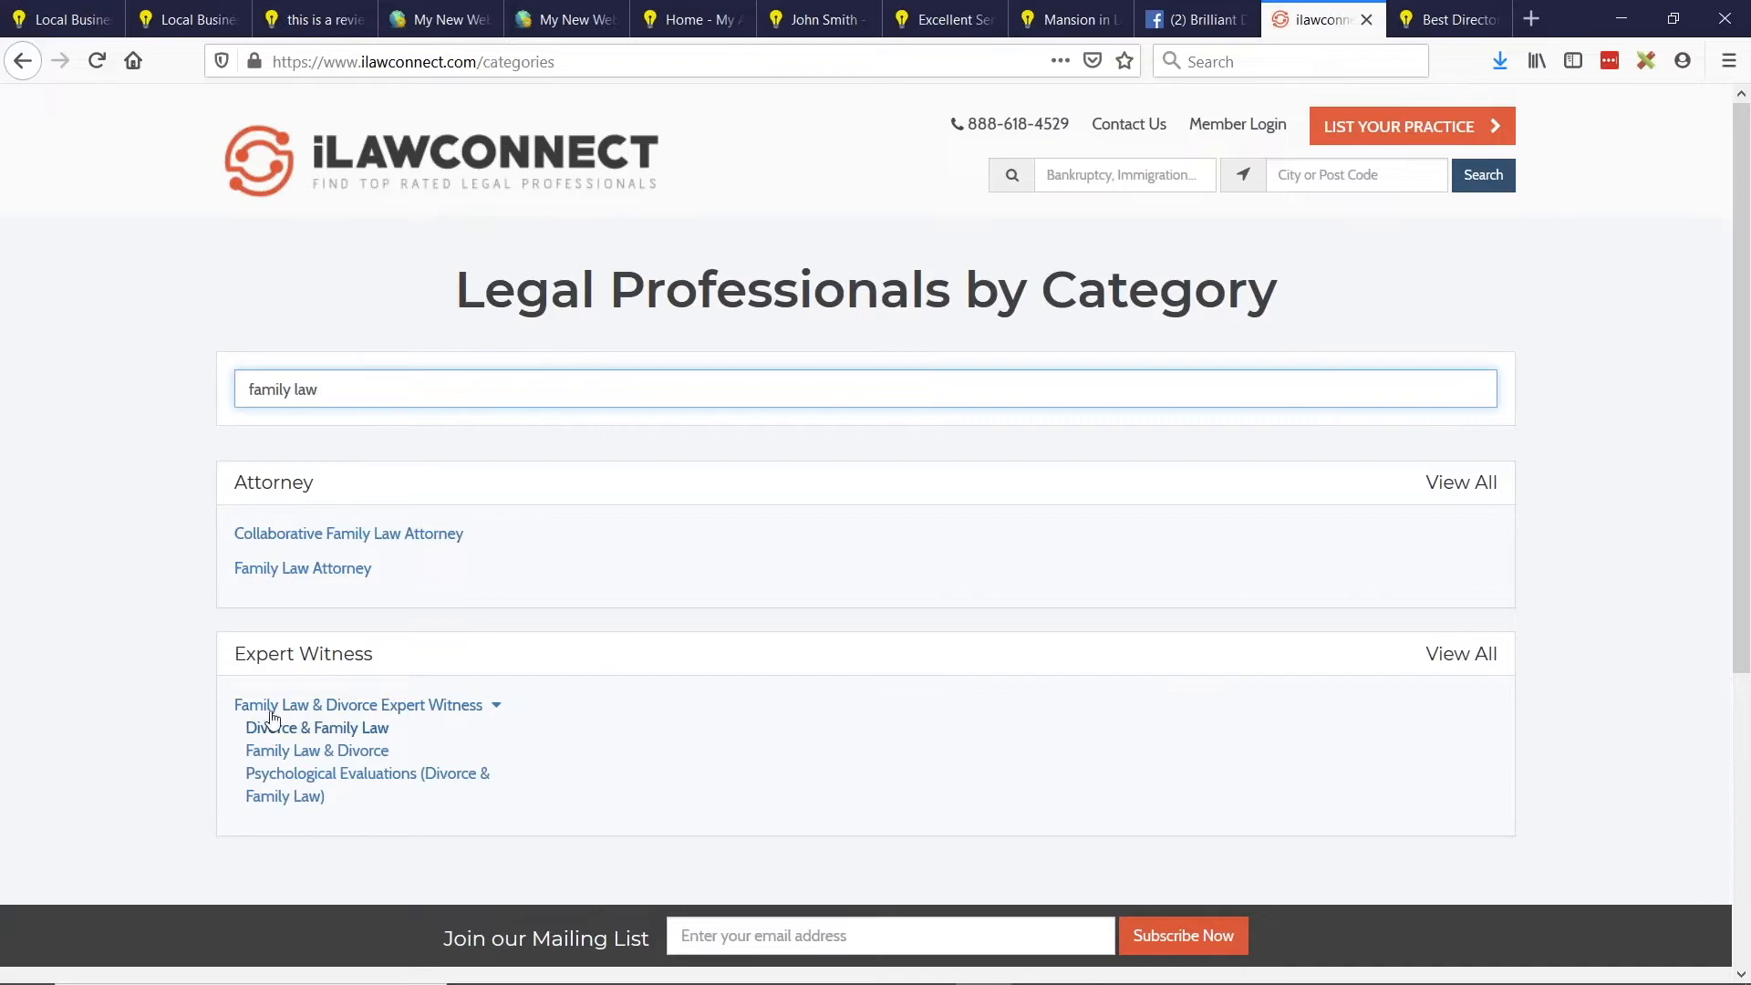
{"action": "scroll", "coordinate": [571, 432], "scroll_direction": "down", "scroll_amount": 1}
{"action": "scroll", "coordinate": [571, 432], "scroll_direction": "down", "scroll_amount": 1}
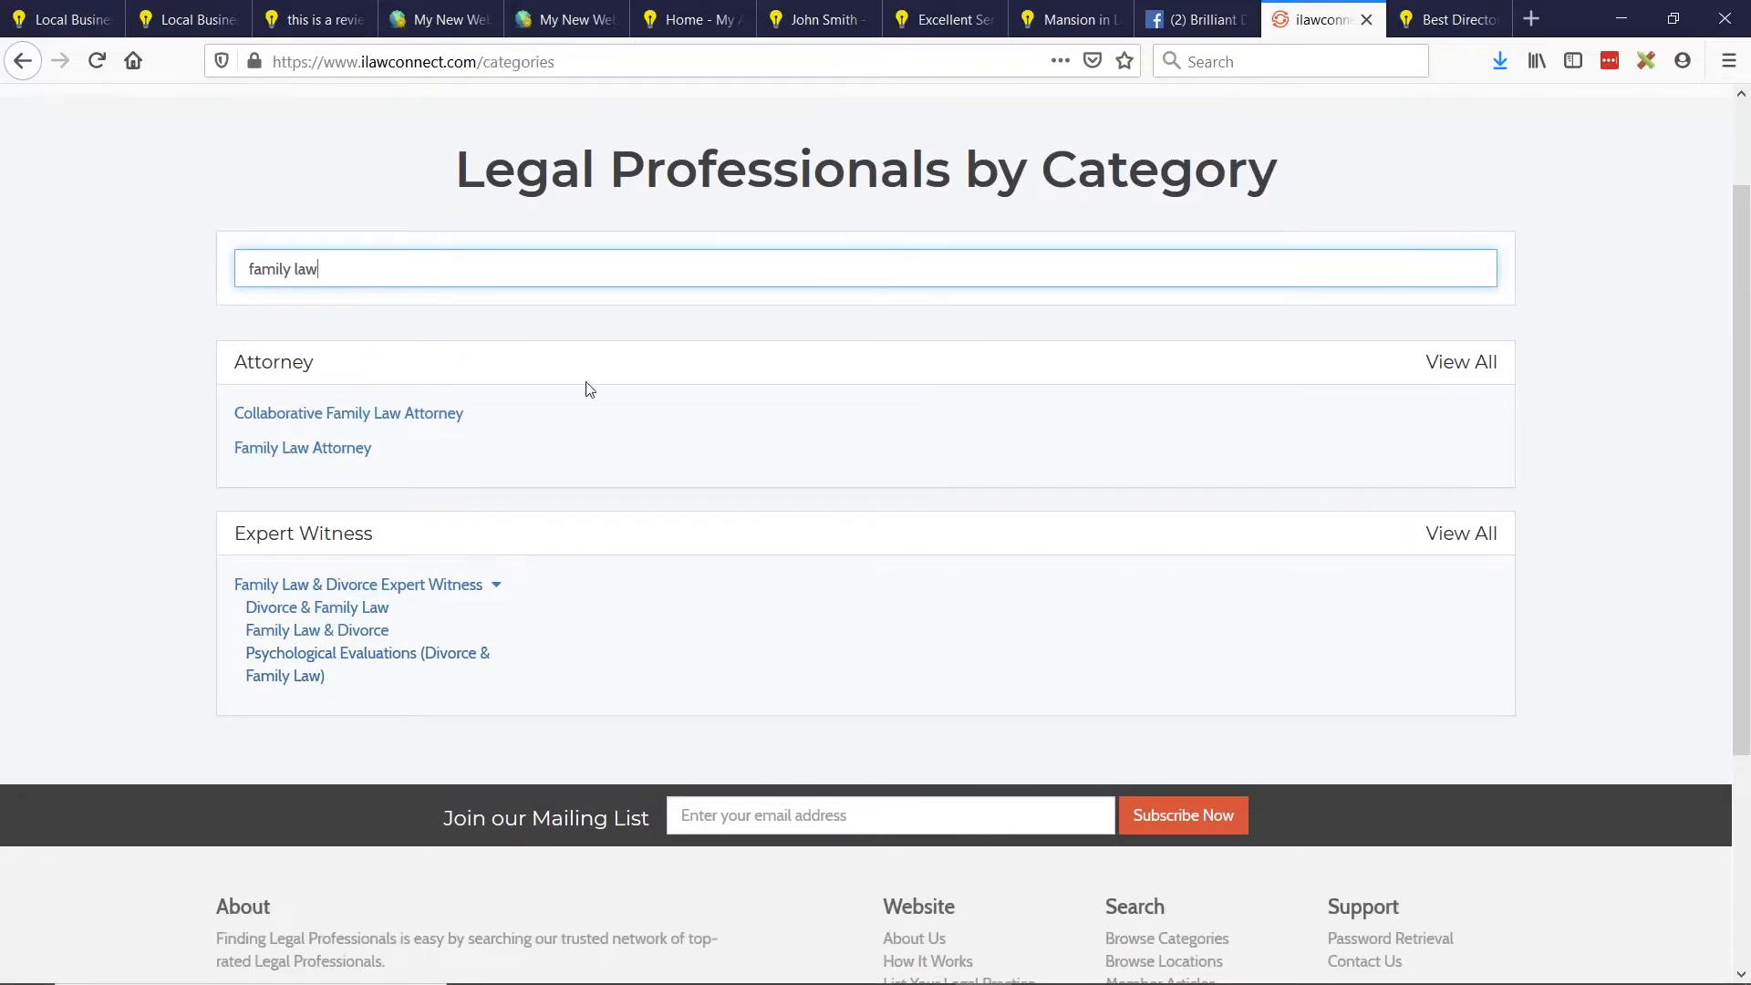